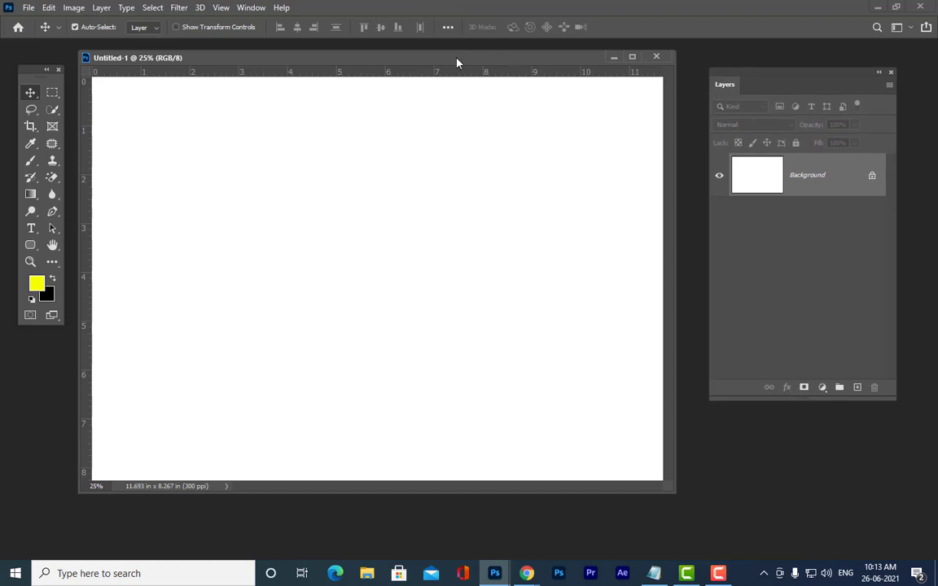
{"action": "left_click", "coordinate": [177, 8]}
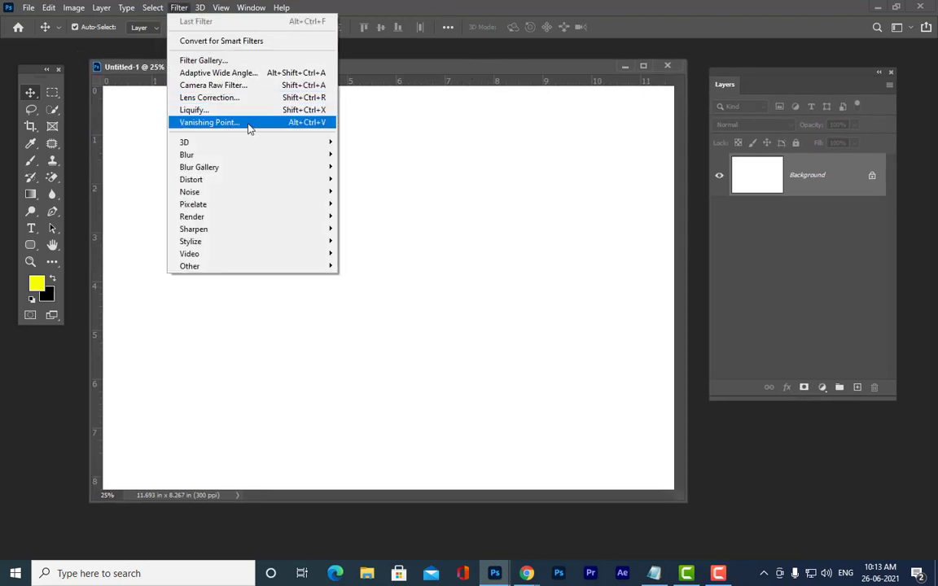
{"action": "left_click", "coordinate": [388, 57]}
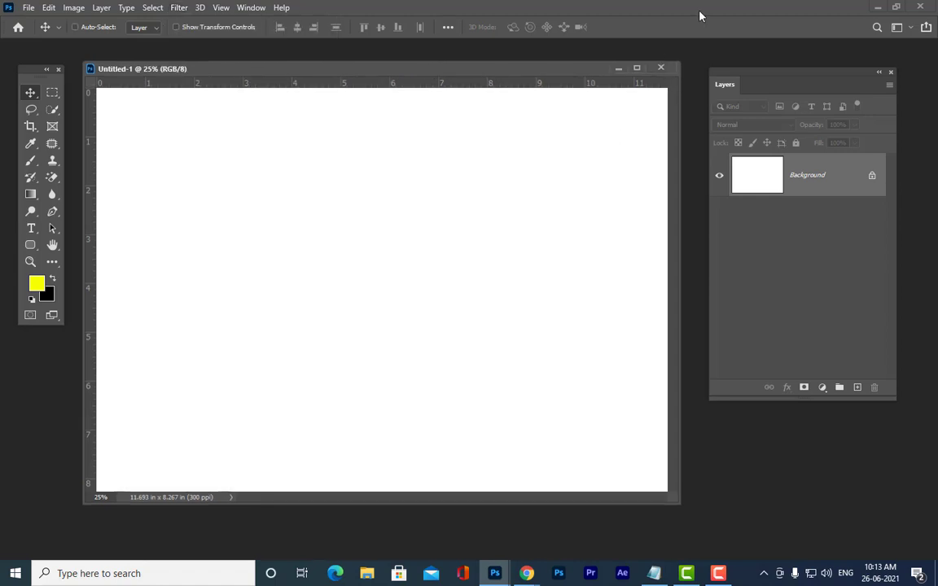
Step: Open the stairs image from the photoshop ref images folder
{"action": "key", "text": "ctrl+o"}
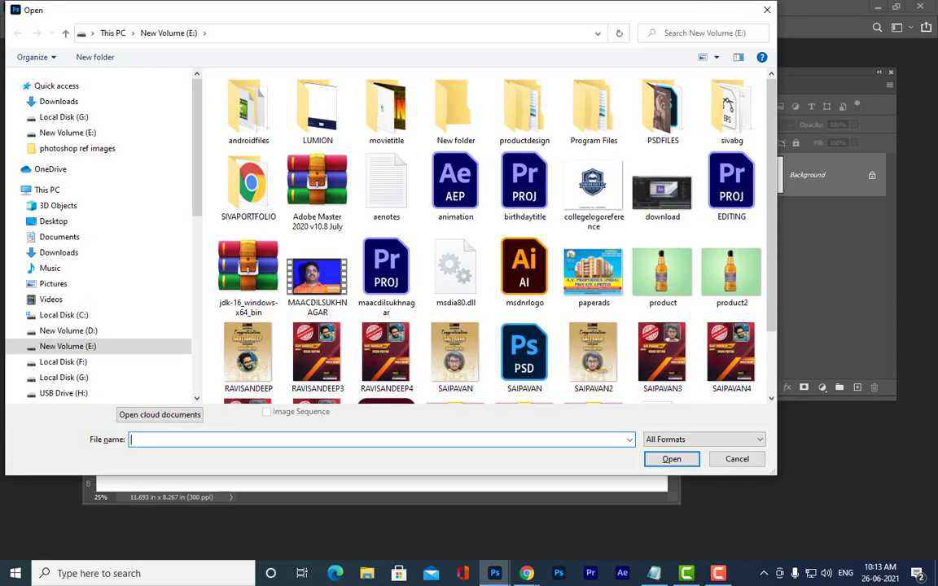
{"action": "left_click", "coordinate": [96, 149]}
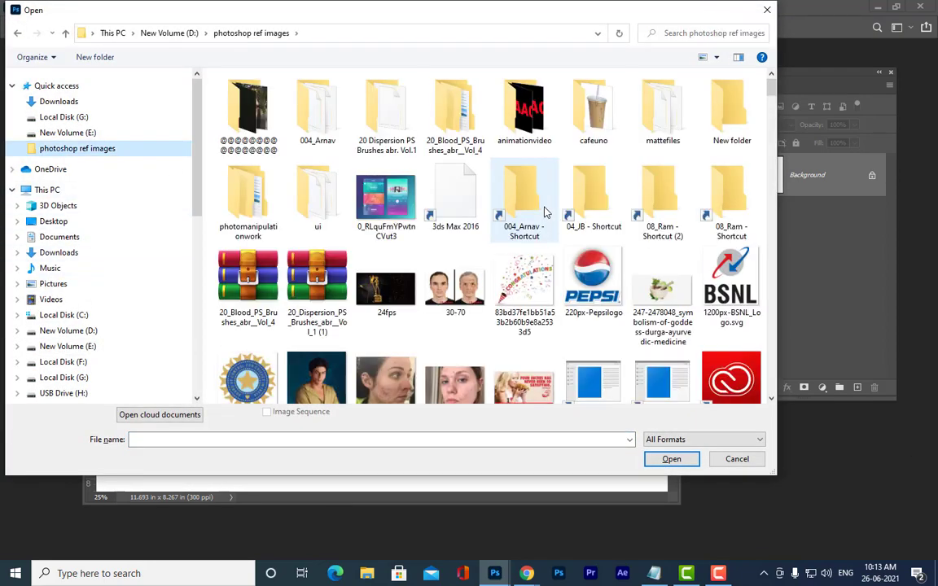
{"action": "scroll", "coordinate": [548, 210], "scroll_direction": "down", "scroll_amount": 10}
{"action": "scroll", "coordinate": [546, 212], "scroll_direction": "down", "scroll_amount": 5}
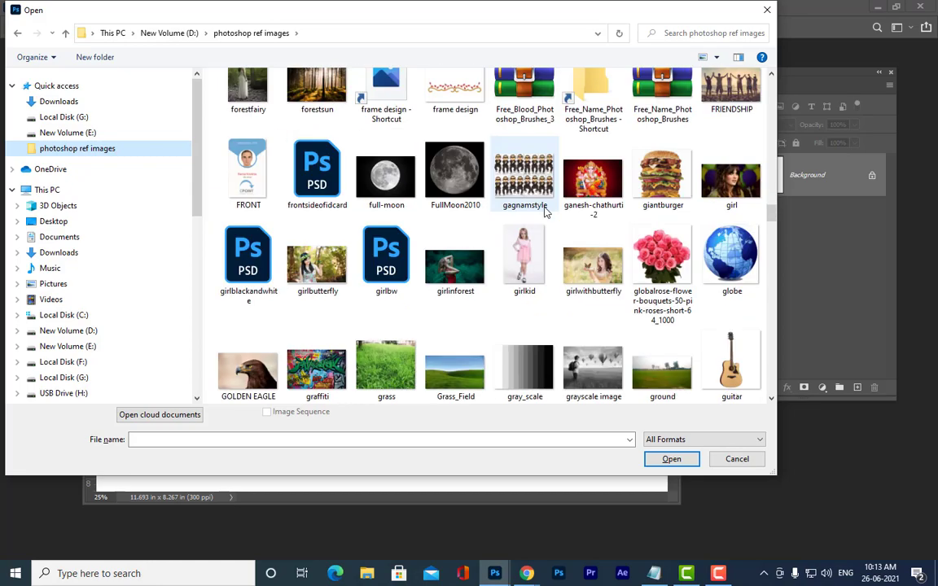
{"action": "scroll", "coordinate": [546, 211], "scroll_direction": "down", "scroll_amount": 15}
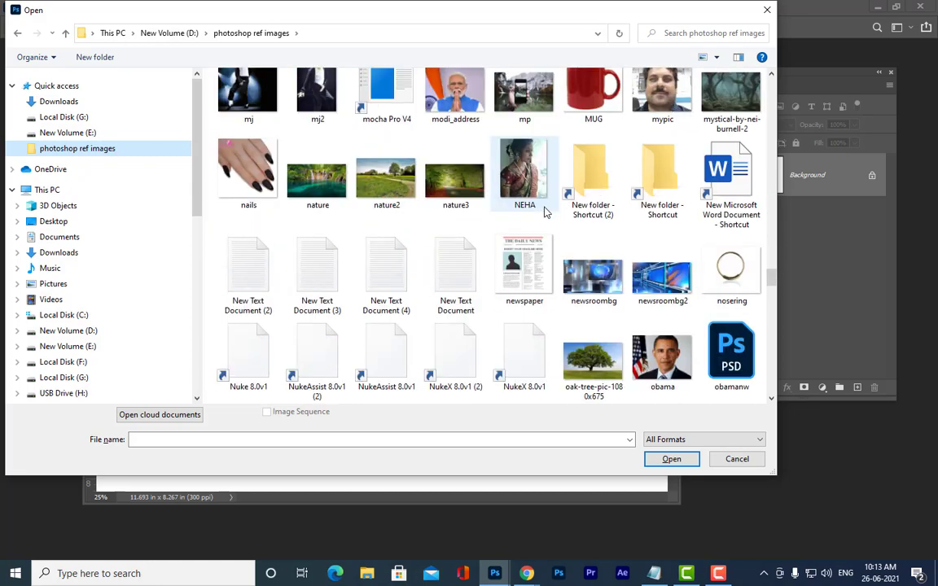
{"action": "scroll", "coordinate": [546, 211], "scroll_direction": "down", "scroll_amount": 5}
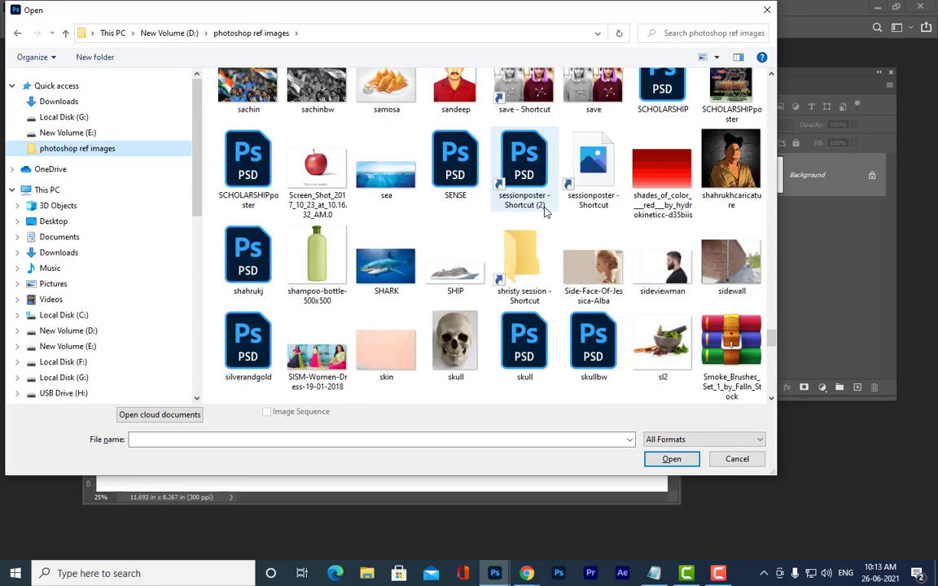
{"action": "scroll", "coordinate": [546, 212], "scroll_direction": "down", "scroll_amount": 5}
{"action": "scroll", "coordinate": [546, 212], "scroll_direction": "down", "scroll_amount": 3}
{"action": "scroll", "coordinate": [546, 212], "scroll_direction": "up", "scroll_amount": 4}
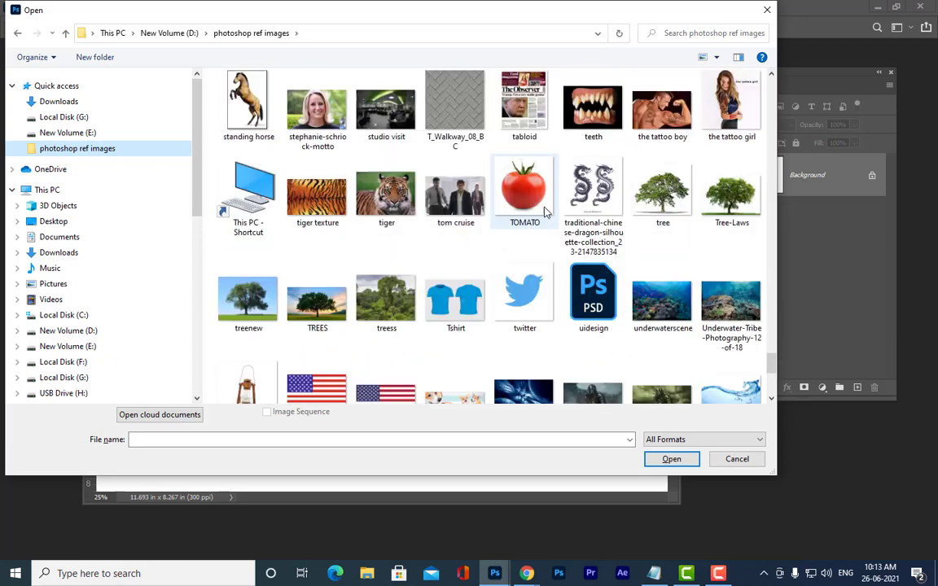
{"action": "scroll", "coordinate": [546, 210], "scroll_direction": "up", "scroll_amount": 5}
{"action": "scroll", "coordinate": [546, 210], "scroll_direction": "up", "scroll_amount": 5}
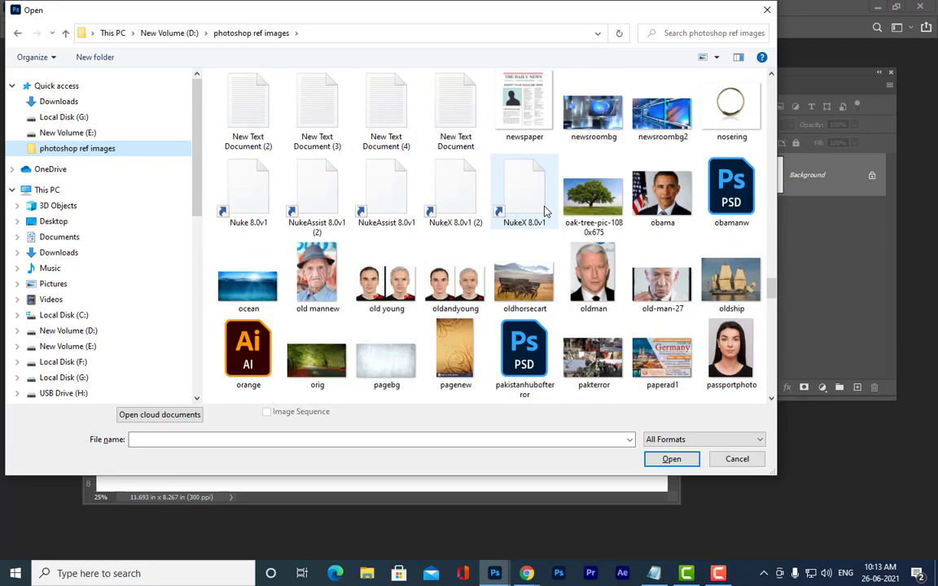
{"action": "scroll", "coordinate": [546, 210], "scroll_direction": "up", "scroll_amount": 5}
{"action": "scroll", "coordinate": [546, 210], "scroll_direction": "up", "scroll_amount": 20}
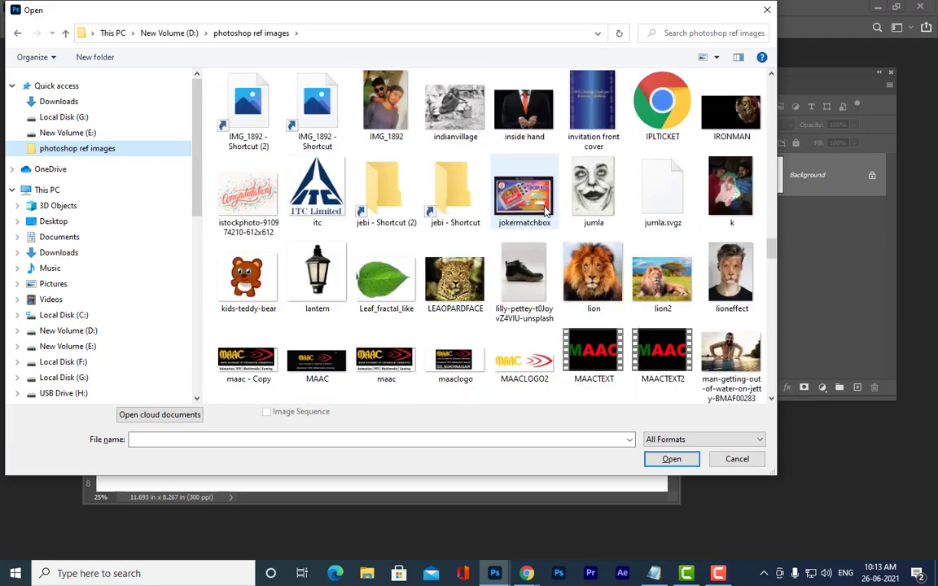
{"action": "scroll", "coordinate": [545, 210], "scroll_direction": "up", "scroll_amount": 15}
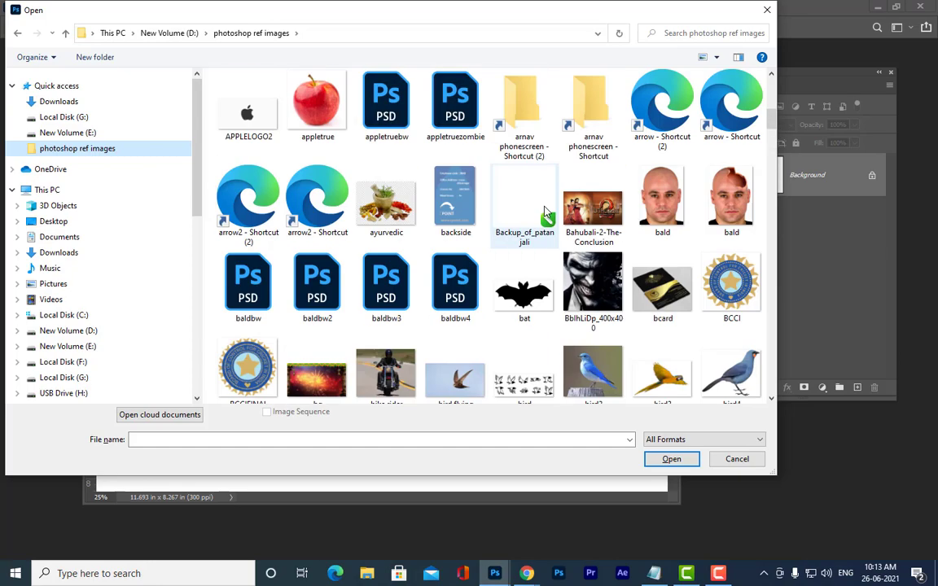
{"action": "scroll", "coordinate": [545, 210], "scroll_direction": "down", "scroll_amount": 20}
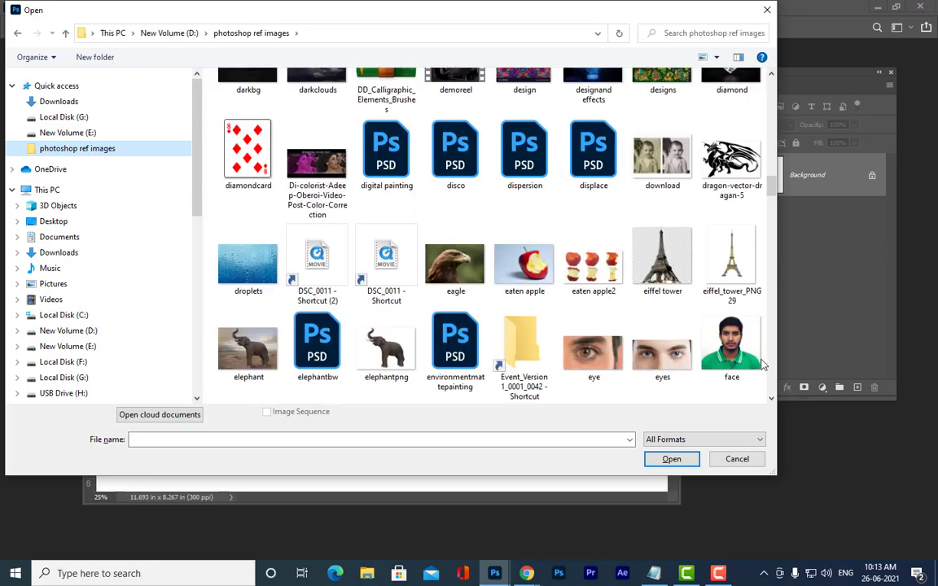
{"action": "left_click_drag", "start_coordinate": [771, 470], "coordinate": [869, 555]}
{"action": "scroll", "coordinate": [580, 196], "scroll_direction": "down", "scroll_amount": 15}
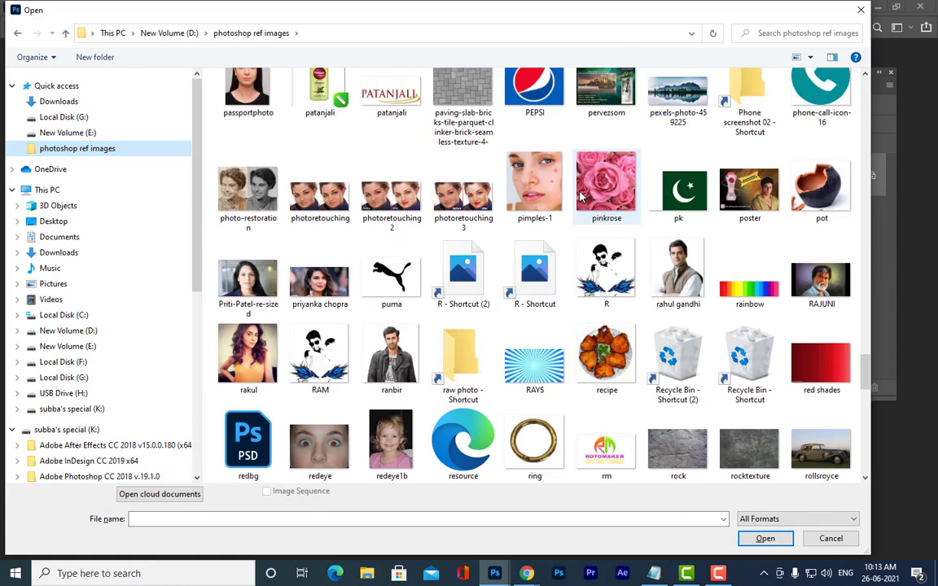
{"action": "scroll", "coordinate": [580, 196], "scroll_direction": "down", "scroll_amount": 5}
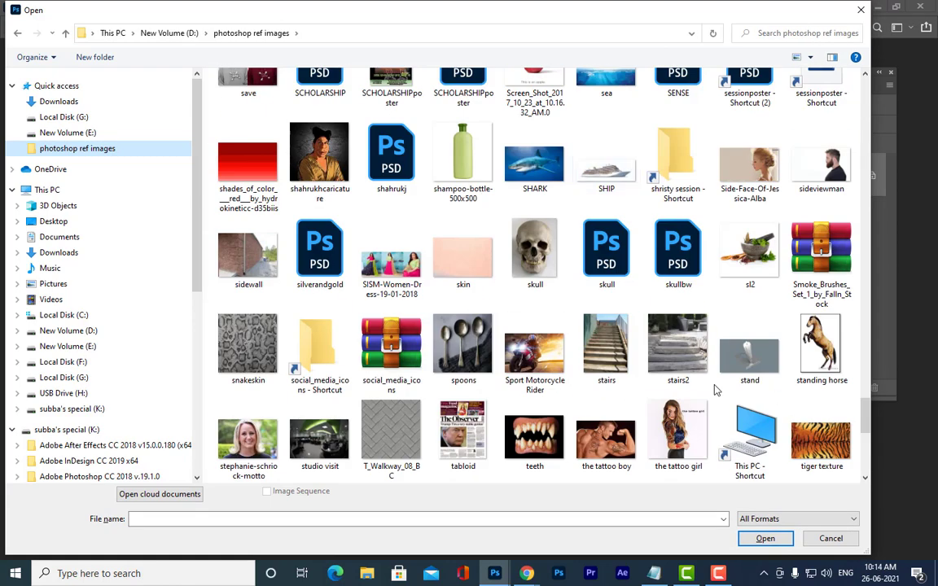
{"action": "left_click", "coordinate": [607, 346]}
{"action": "left_click", "coordinate": [767, 539]}
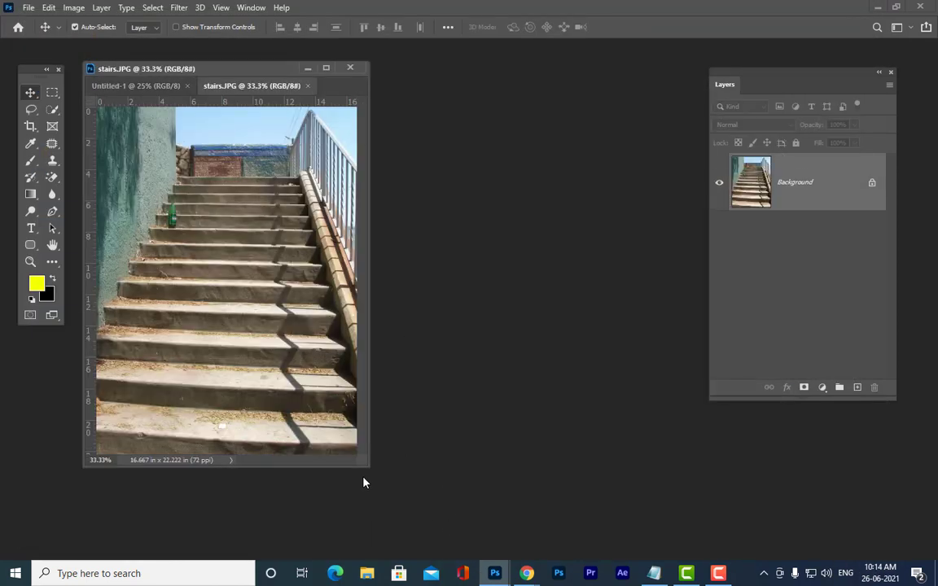
Step: Enlarge the stairs.JPG document window, move it higher and set the photo's zoom to 50%
{"action": "left_click_drag", "start_coordinate": [361, 462], "coordinate": [794, 543]}
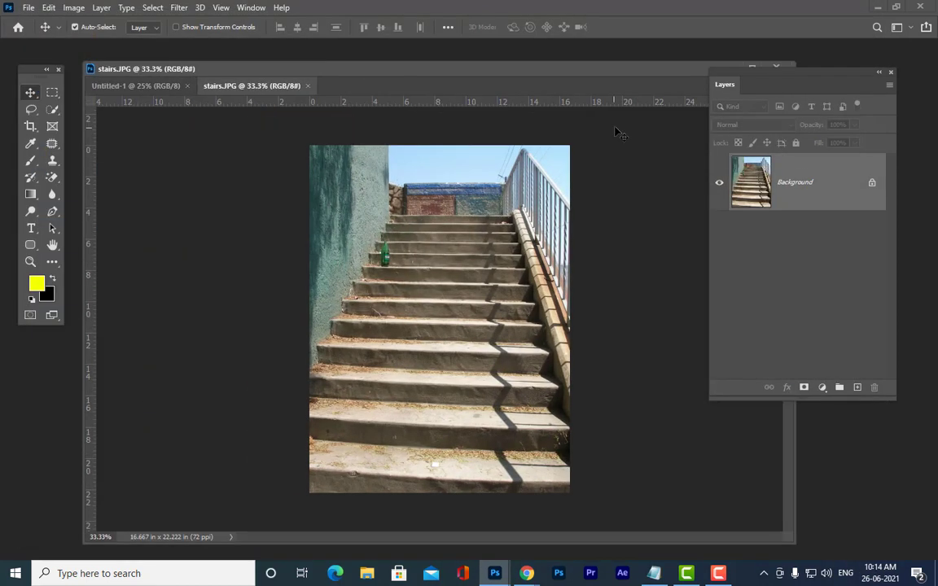
{"action": "key", "text": "ctrl+plus"}
{"action": "key", "text": "ctrl+plus"}
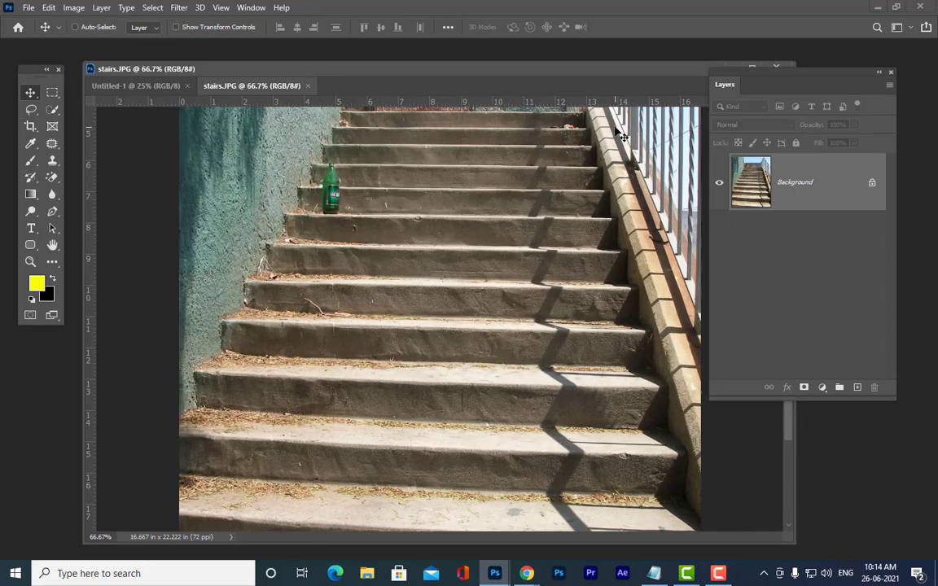
{"action": "key", "text": "ctrl+minus"}
{"action": "left_click_drag", "start_coordinate": [360, 69], "coordinate": [353, 41]}
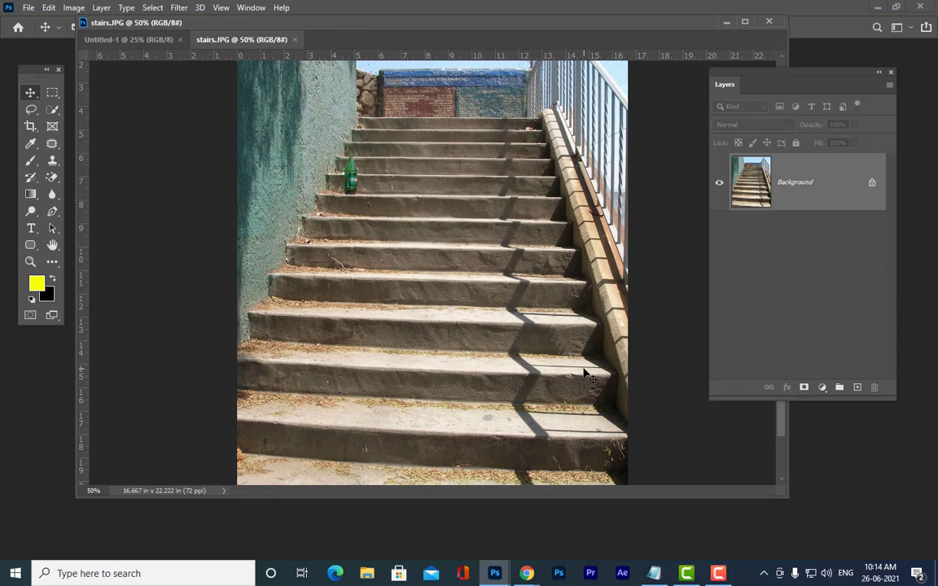
Step: Convert the stairs photo's locked Background into a regular layer with the default settings
{"action": "double_click", "coordinate": [828, 181]}
{"action": "left_click", "coordinate": [588, 92]}
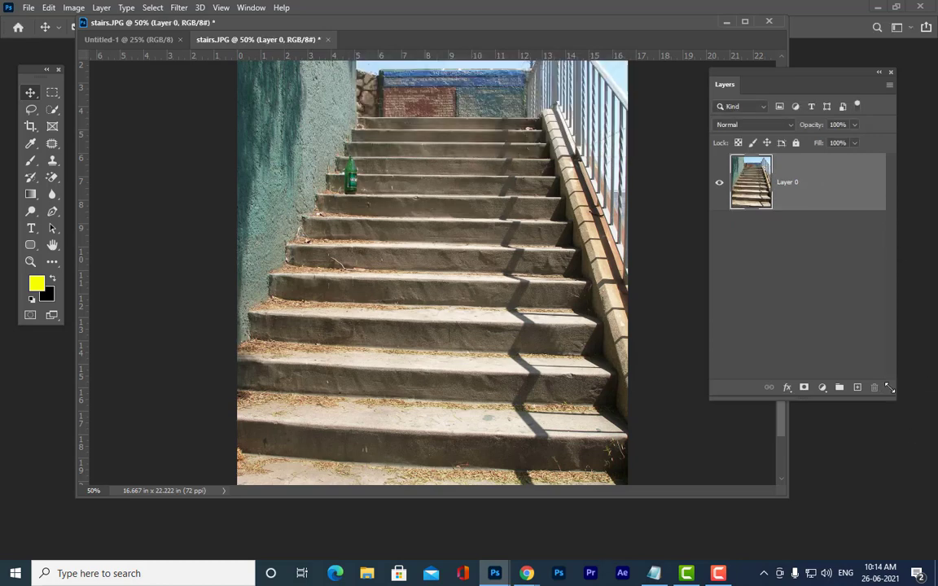
Step: Enlarge the Layers panel and extend the stairs document window downward so more of the staircase shows
{"action": "left_click_drag", "start_coordinate": [890, 389], "coordinate": [935, 444]}
{"action": "left_click_drag", "start_coordinate": [355, 26], "coordinate": [325, 25]}
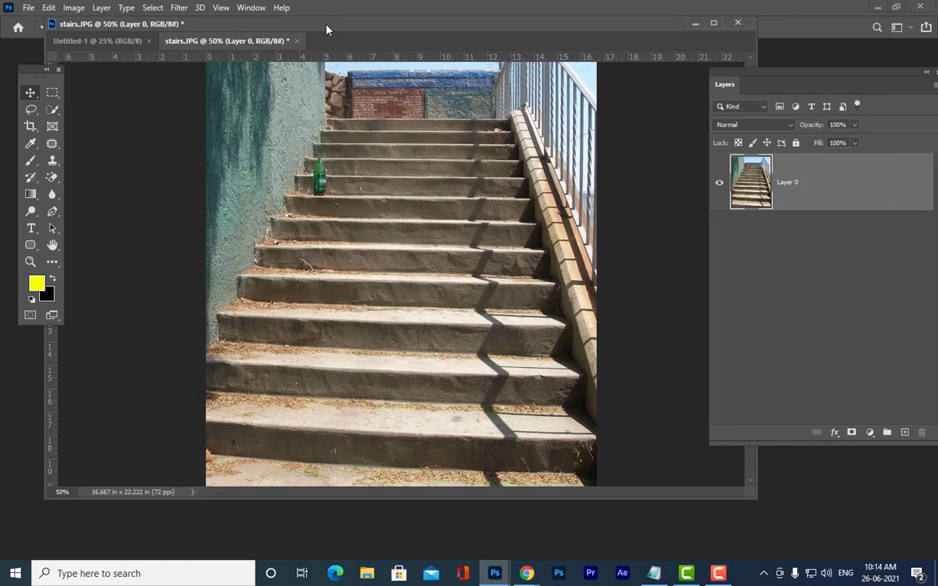
{"action": "left_click_drag", "start_coordinate": [407, 499], "coordinate": [407, 561]}
{"action": "left_click_drag", "start_coordinate": [440, 31], "coordinate": [429, 35]}
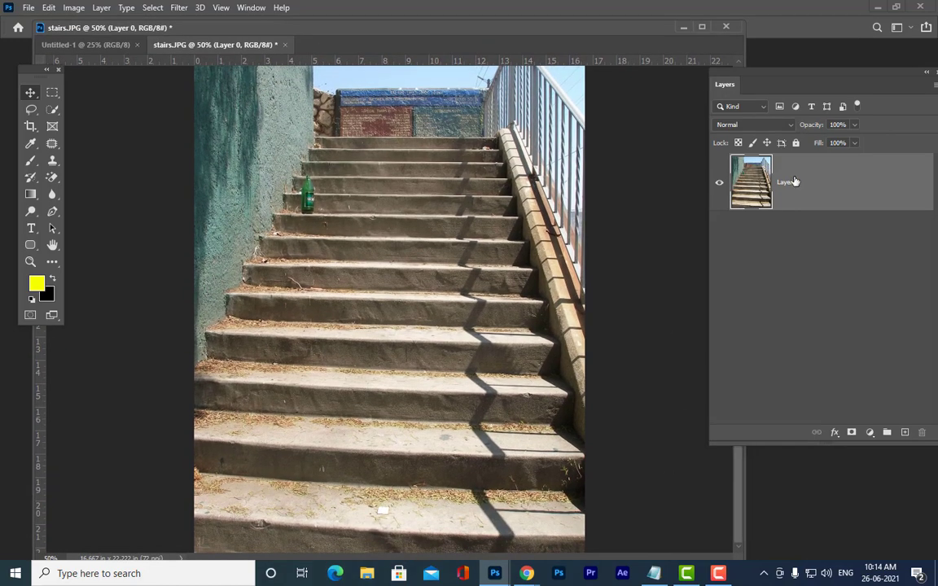
Step: Open the design image with the mandala pattern from the photoshop ref images folder
{"action": "left_click", "coordinate": [28, 8]}
{"action": "left_click", "coordinate": [36, 33]}
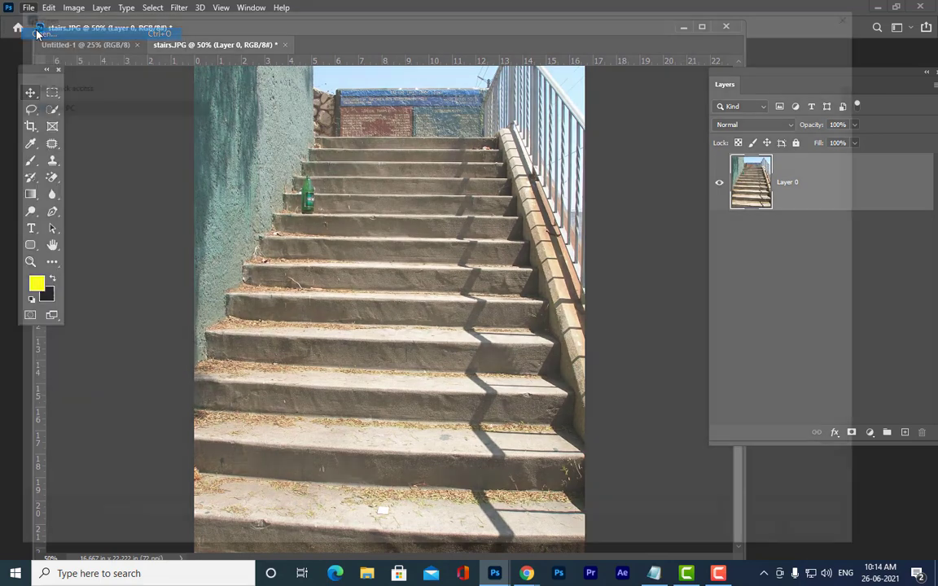
{"action": "scroll", "coordinate": [639, 214], "scroll_direction": "down", "scroll_amount": 5}
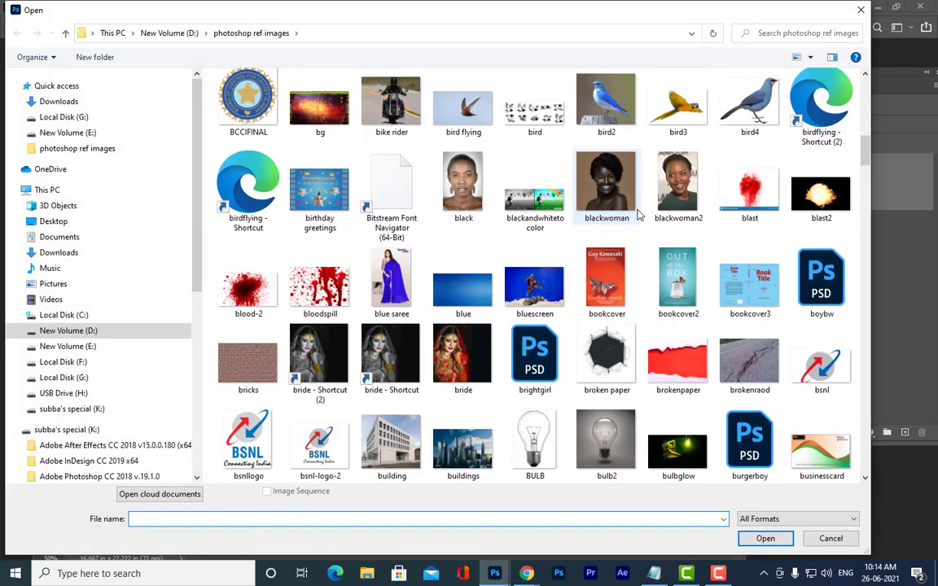
{"action": "scroll", "coordinate": [639, 214], "scroll_direction": "down", "scroll_amount": 5}
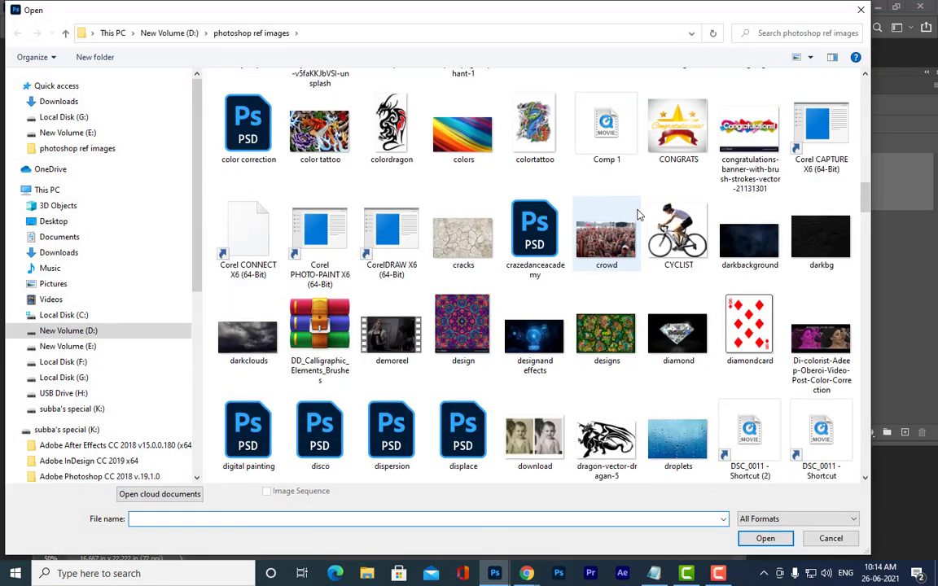
{"action": "scroll", "coordinate": [640, 214], "scroll_direction": "down", "scroll_amount": 20}
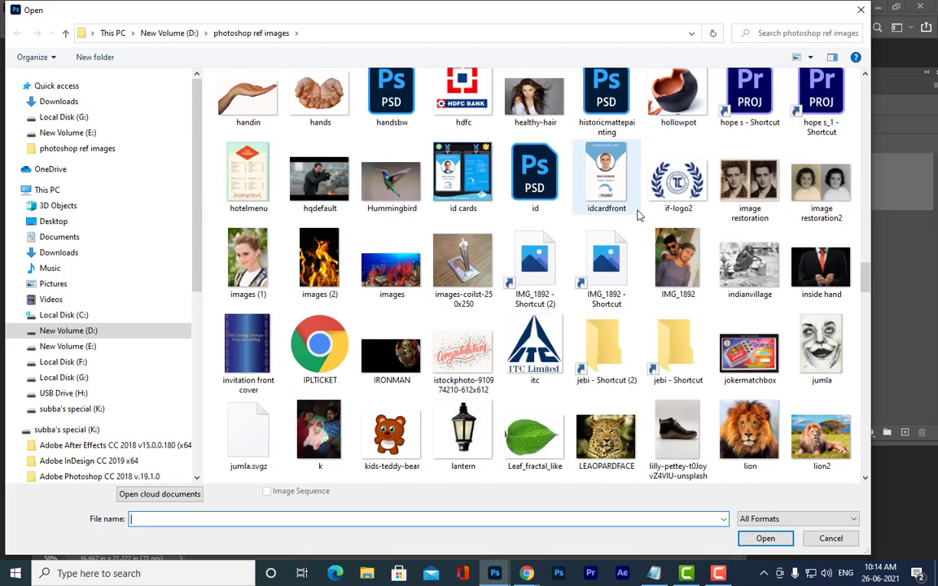
{"action": "scroll", "coordinate": [639, 214], "scroll_direction": "down", "scroll_amount": 15}
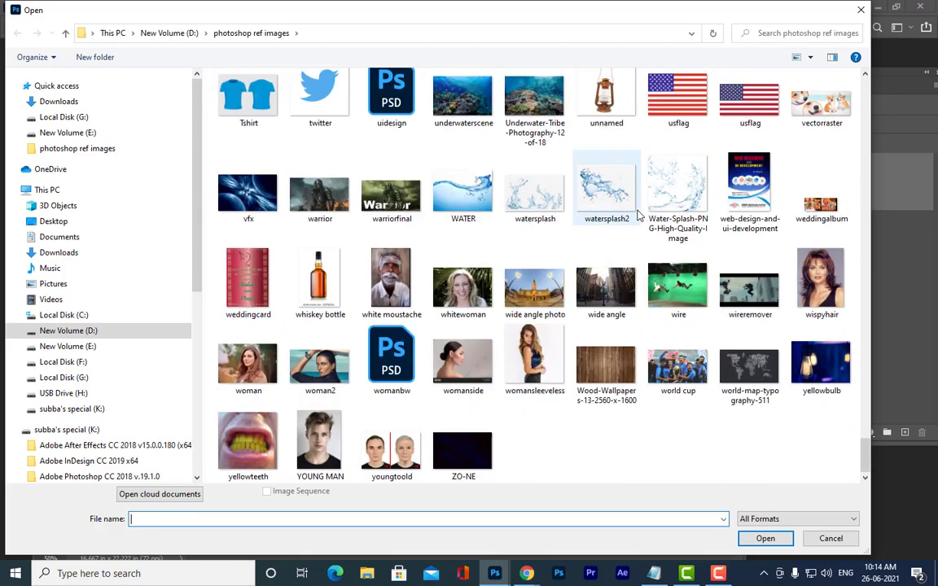
{"action": "scroll", "coordinate": [639, 214], "scroll_direction": "up", "scroll_amount": 10}
{"action": "scroll", "coordinate": [639, 214], "scroll_direction": "up", "scroll_amount": 20}
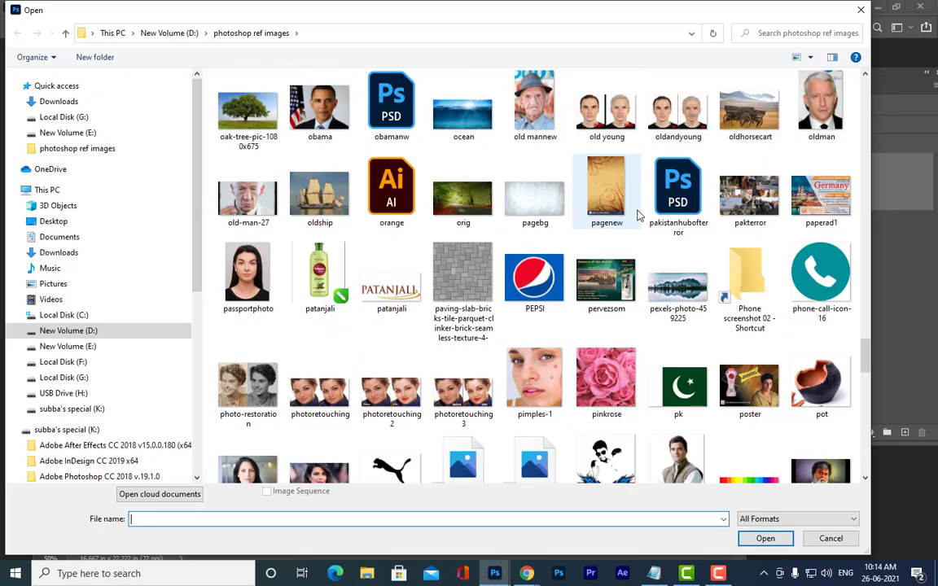
{"action": "scroll", "coordinate": [639, 214], "scroll_direction": "up", "scroll_amount": 10}
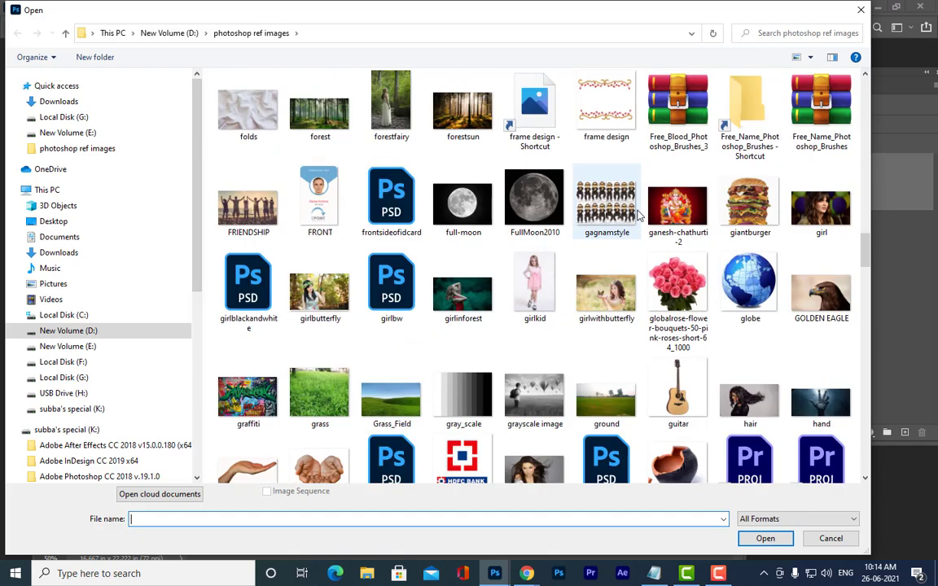
{"action": "scroll", "coordinate": [639, 215], "scroll_direction": "up", "scroll_amount": 10}
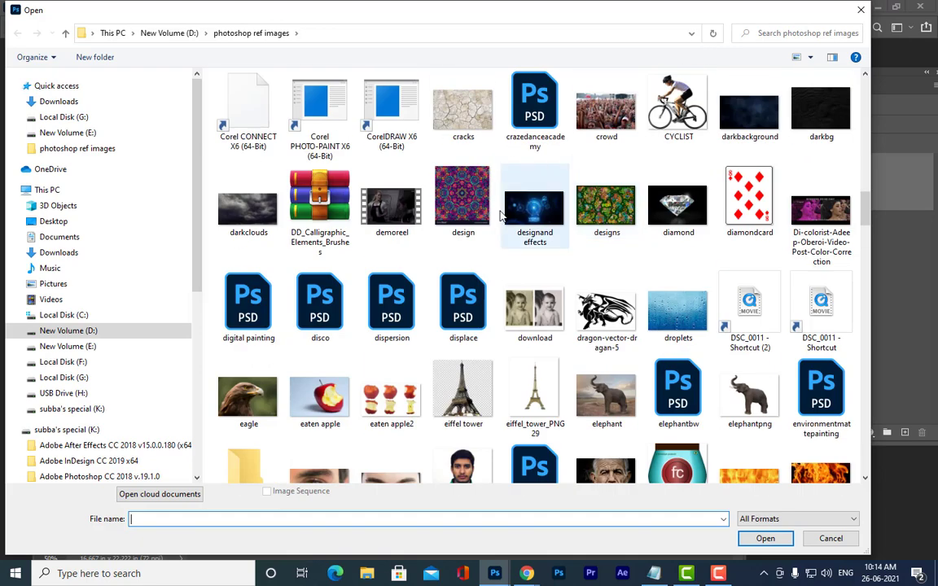
{"action": "left_click", "coordinate": [441, 210]}
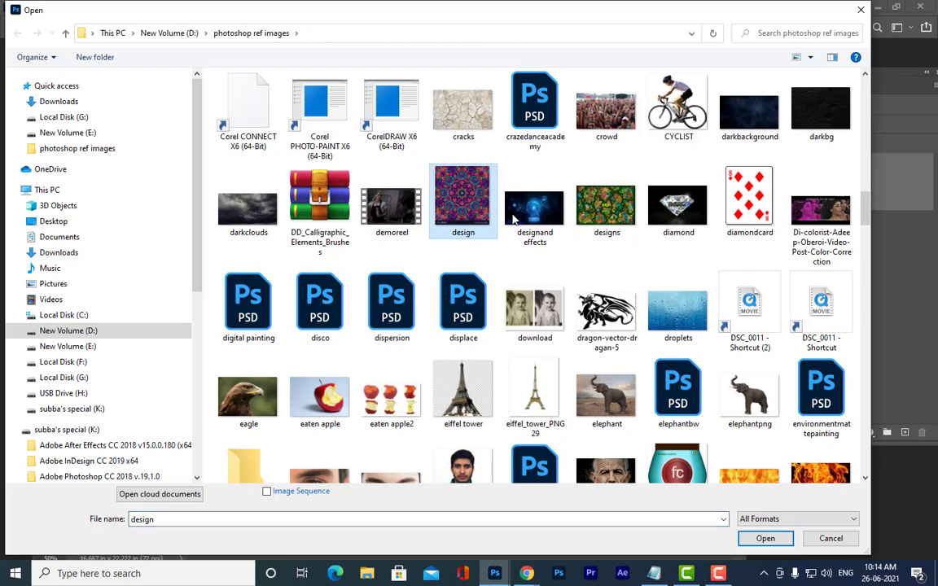
{"action": "left_click", "coordinate": [764, 540]}
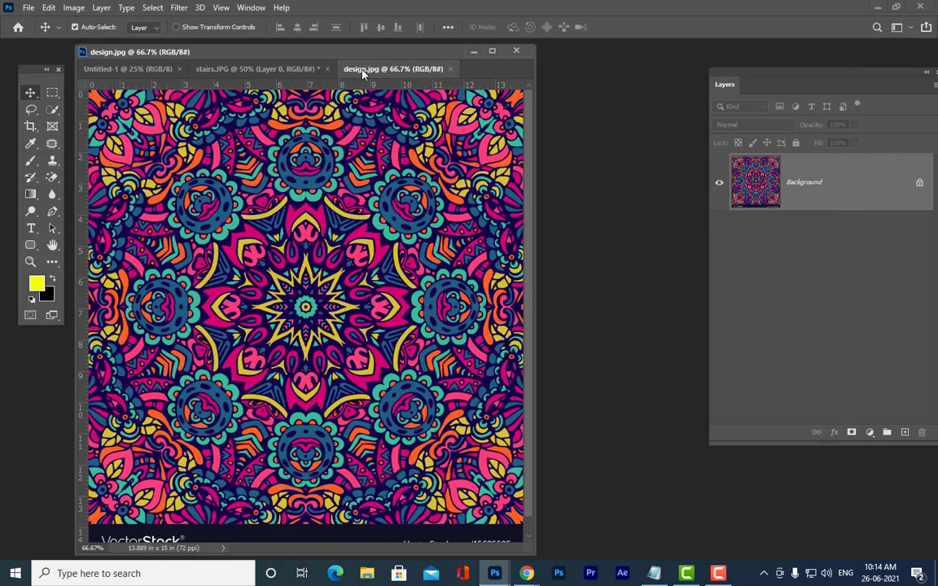
Step: Detach design.jpg into its own floating window and place the widened stairs.JPG window beside it
{"action": "left_click_drag", "start_coordinate": [346, 69], "coordinate": [111, 121]}
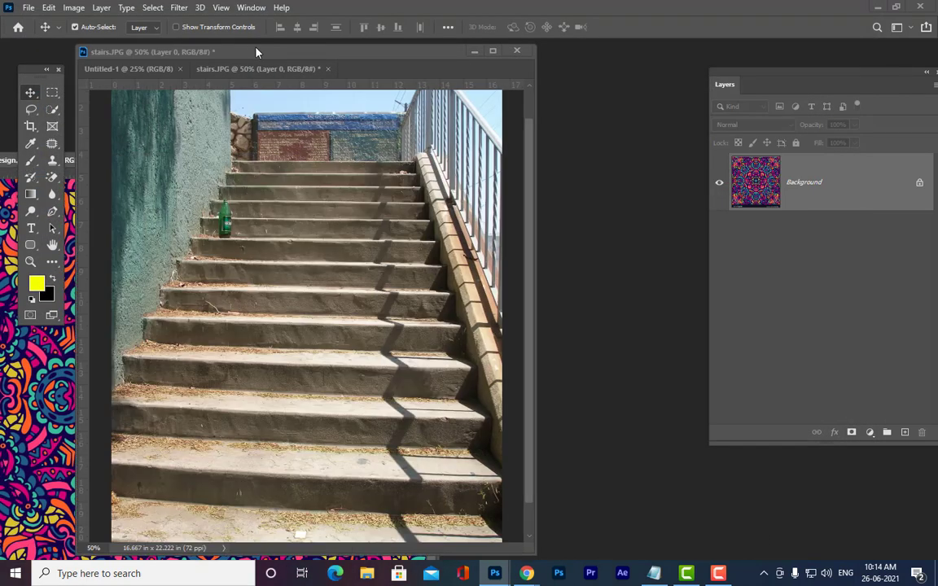
{"action": "left_click_drag", "start_coordinate": [256, 52], "coordinate": [367, 50]}
{"action": "left_click_drag", "start_coordinate": [636, 546], "coordinate": [710, 492]}
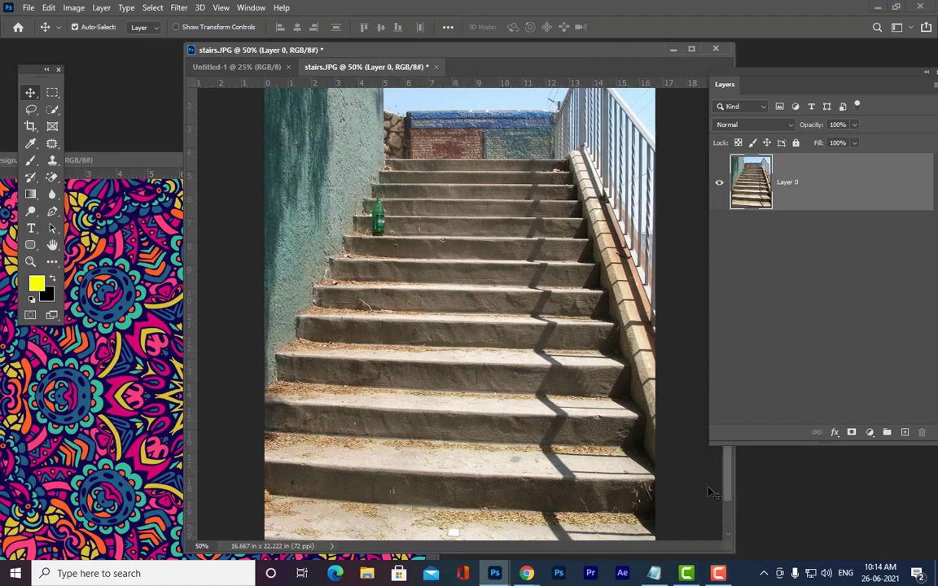
{"action": "left_click_drag", "start_coordinate": [424, 50], "coordinate": [398, 43]}
Step: Add a new empty layer above the stairs photo layer, then reposition and enlarge the stairs document window
{"action": "left_click_drag", "start_coordinate": [757, 71], "coordinate": [723, 74]}
{"action": "left_click", "coordinate": [837, 431]}
{"action": "left_click_drag", "start_coordinate": [505, 39], "coordinate": [496, 30]}
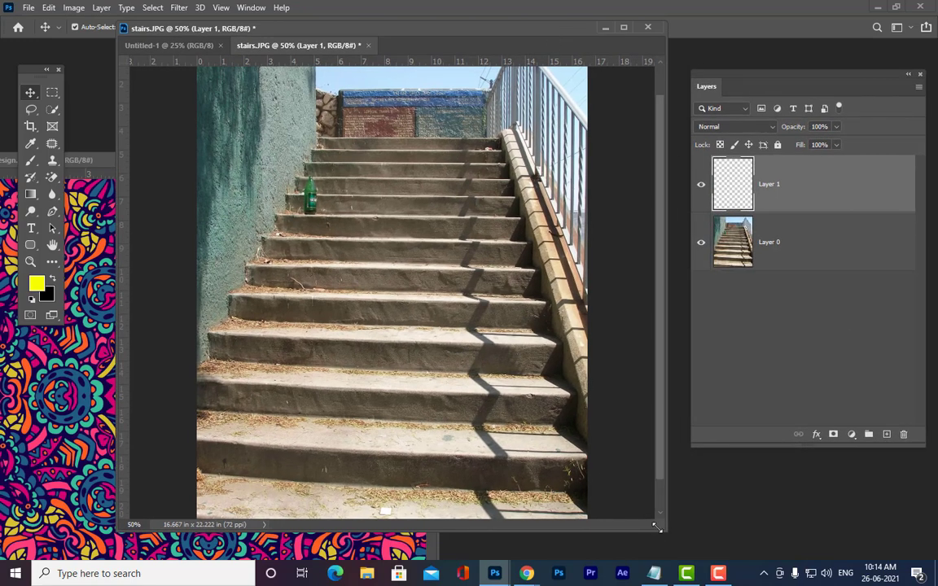
{"action": "left_click_drag", "start_coordinate": [661, 529], "coordinate": [688, 545]}
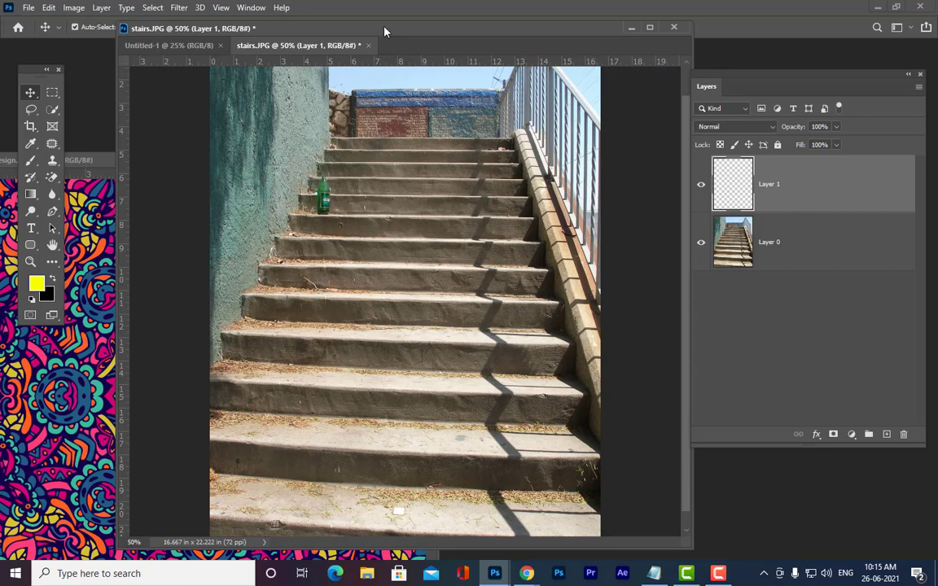
{"action": "left_click_drag", "start_coordinate": [385, 31], "coordinate": [374, 56]}
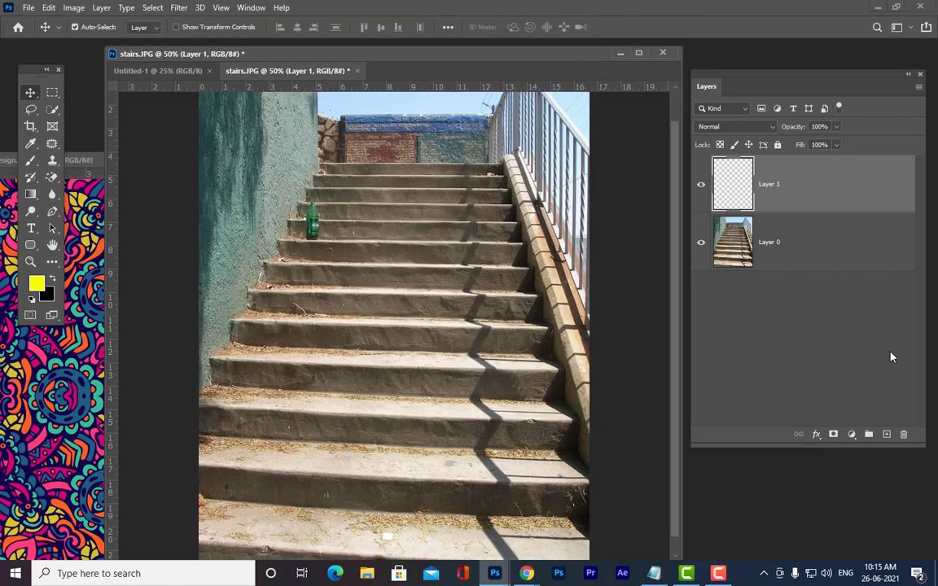
{"action": "left_click_drag", "start_coordinate": [423, 52], "coordinate": [444, 29]}
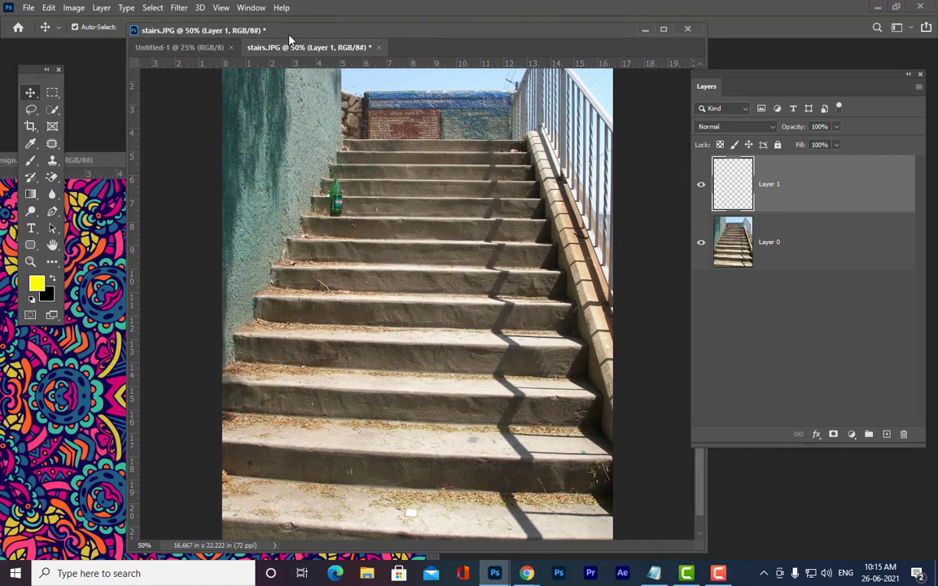
{"action": "left_click_drag", "start_coordinate": [261, 32], "coordinate": [262, 37]}
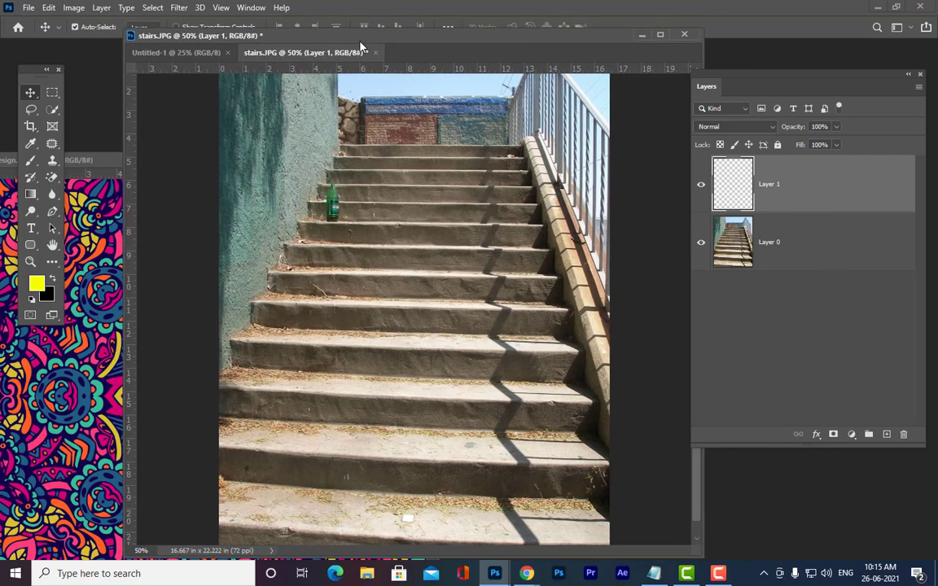
Step: Start the Vanishing Point filter and outline a four-corner perspective plane on the fifth tread from the bottom, adjusting its near right corner
{"action": "left_click", "coordinate": [179, 7]}
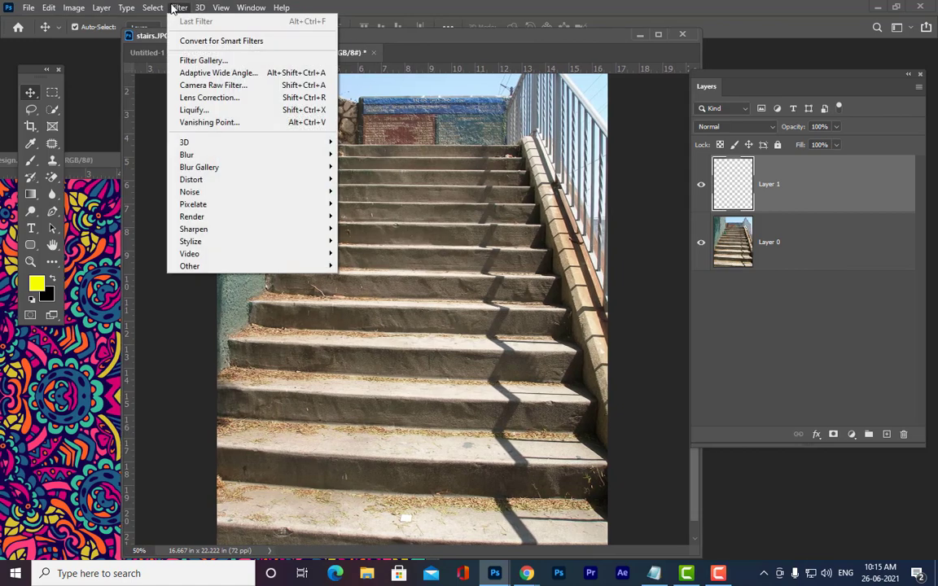
{"action": "left_click", "coordinate": [210, 122]}
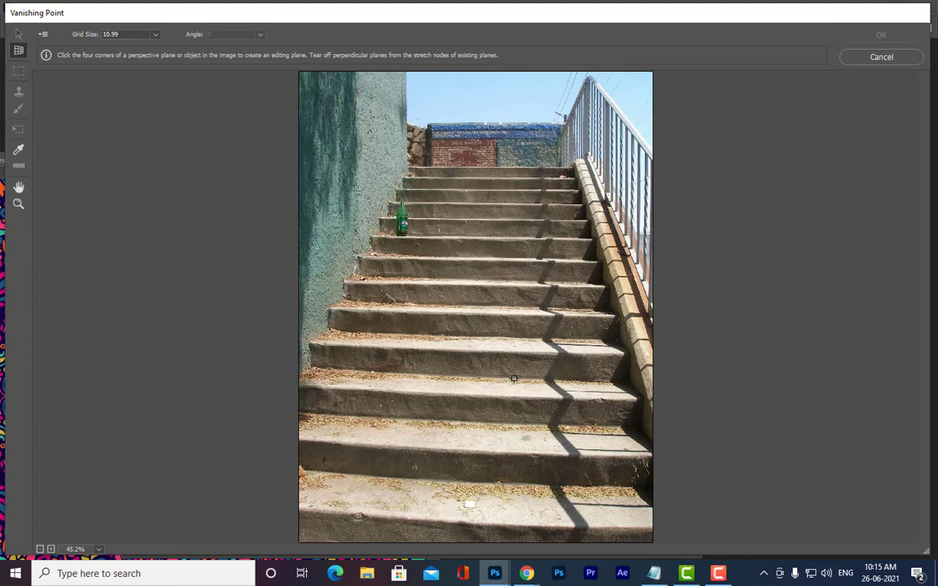
{"action": "key", "text": "ctrl+plus"}
{"action": "key", "text": "ctrl+plus"}
{"action": "key", "text": "ctrl+plus"}
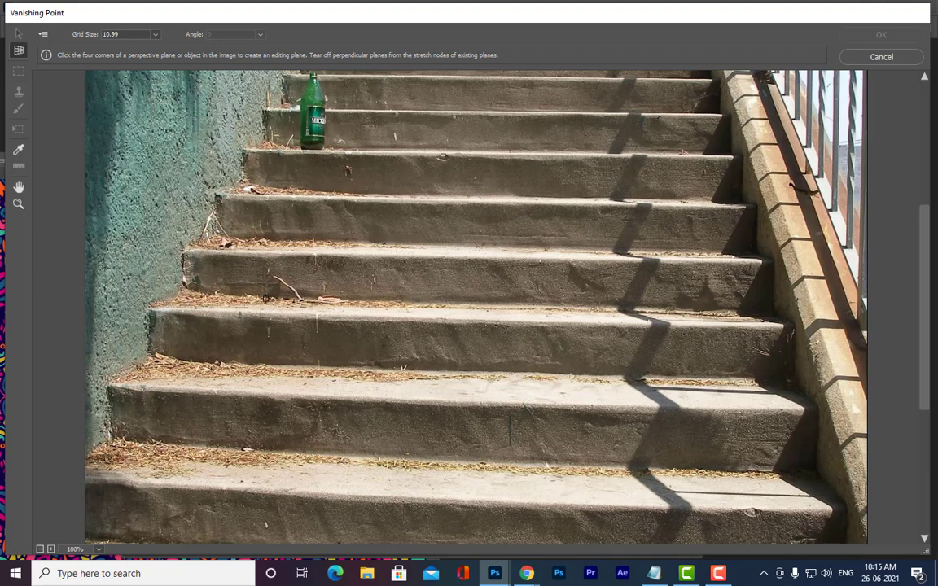
{"action": "left_click", "coordinate": [257, 300]}
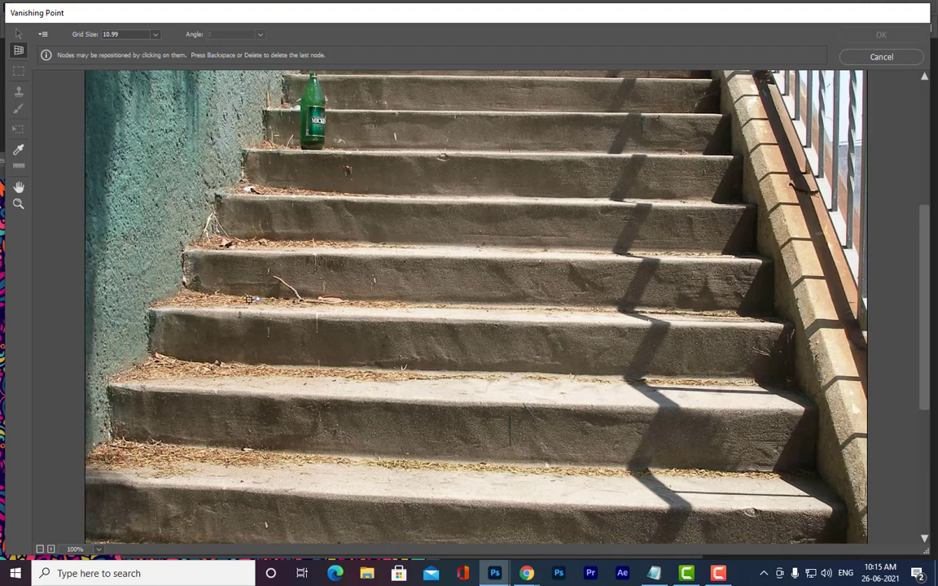
{"action": "left_click", "coordinate": [226, 310]}
{"action": "left_click", "coordinate": [730, 324]}
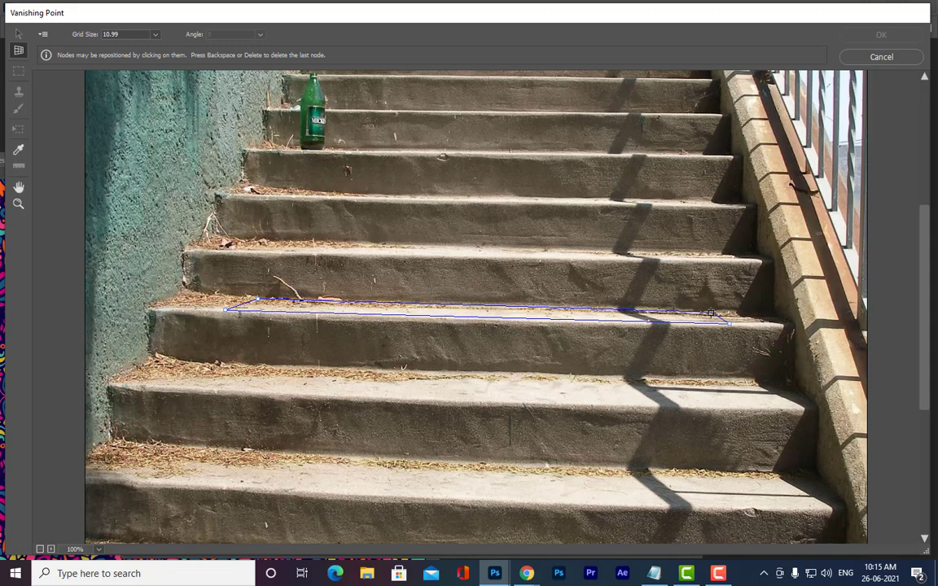
{"action": "left_click", "coordinate": [711, 313]}
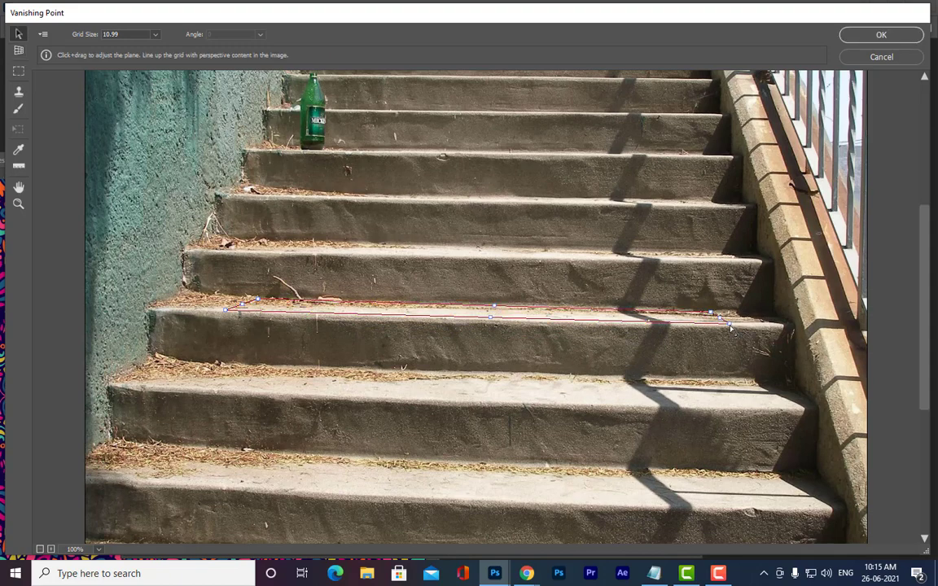
{"action": "left_click_drag", "start_coordinate": [732, 326], "coordinate": [739, 332]}
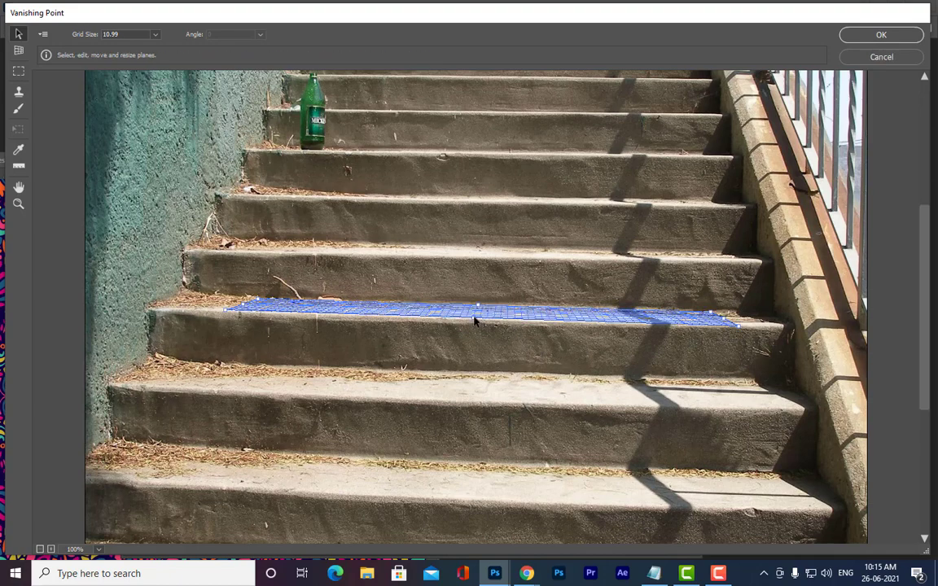
Step: Tear off perpendicular planes from that tread down its riser and out across the fourth tread from the bottom
{"action": "key", "text": "alt"}
{"action": "left_click", "coordinate": [18, 51]}
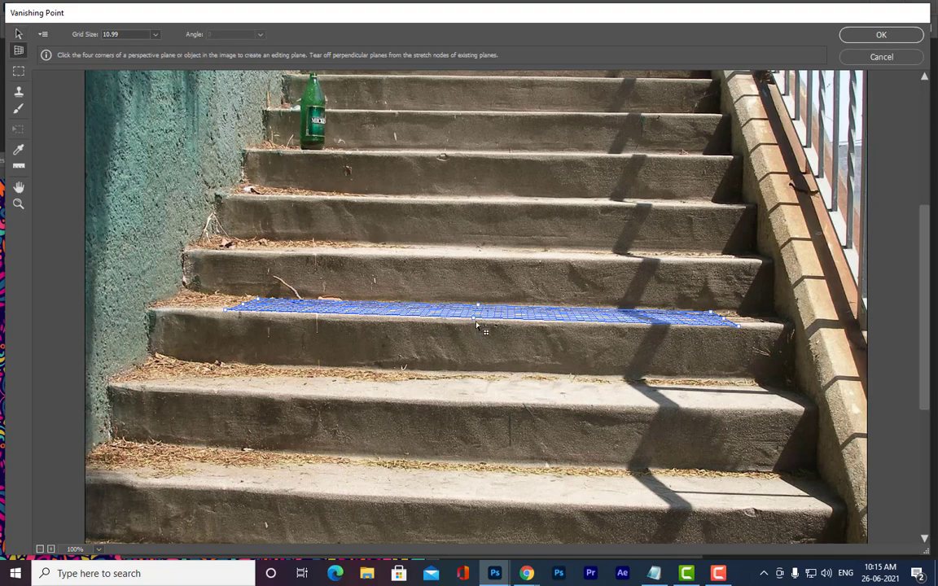
{"action": "key", "text": "alt"}
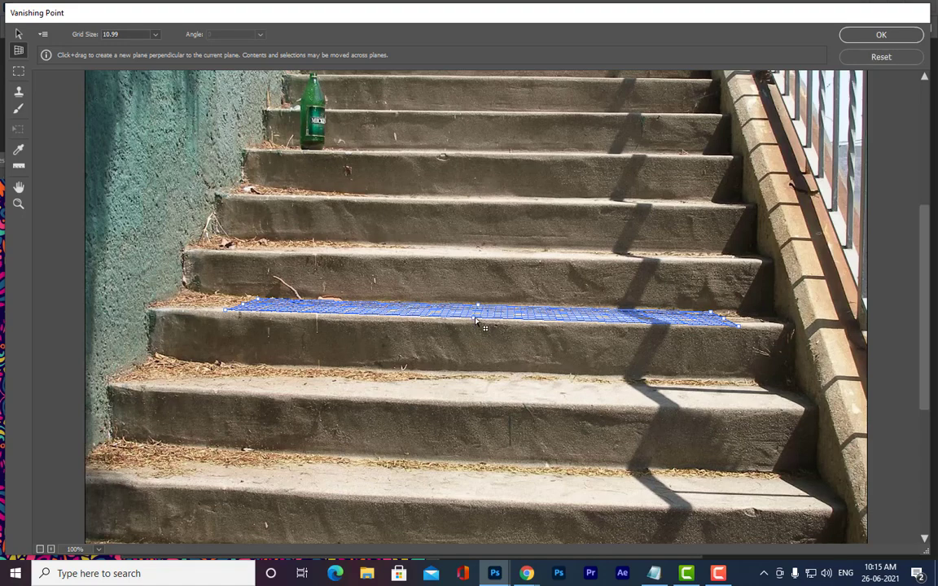
{"action": "left_click_drag", "start_coordinate": [477, 321], "coordinate": [477, 377]}
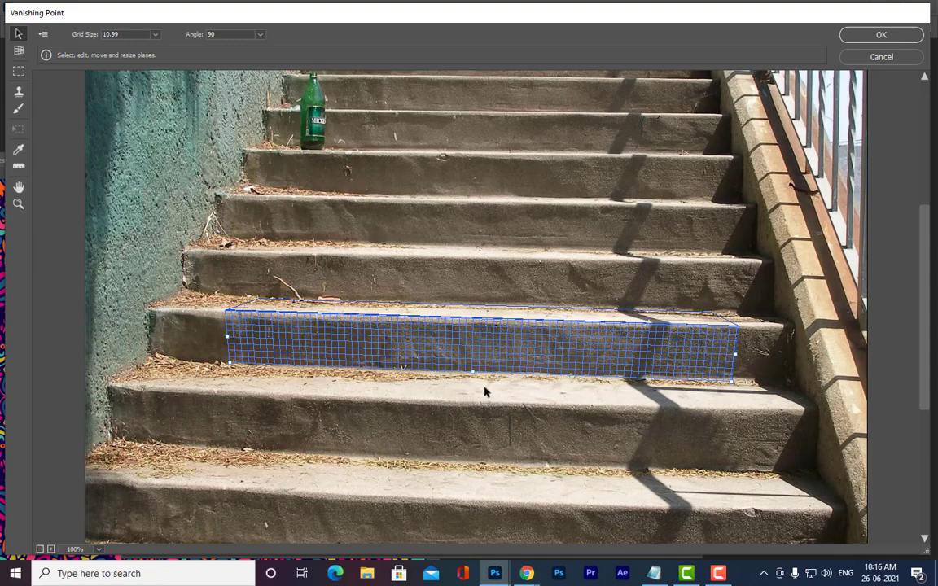
{"action": "left_click", "coordinate": [19, 50]}
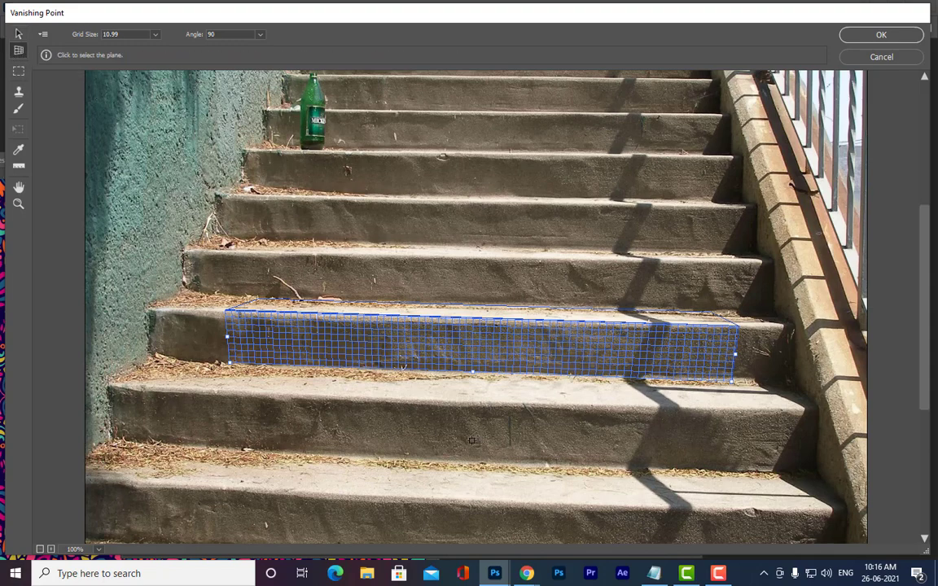
{"action": "key", "text": "alt"}
{"action": "left_click_drag", "start_coordinate": [473, 376], "coordinate": [476, 408]}
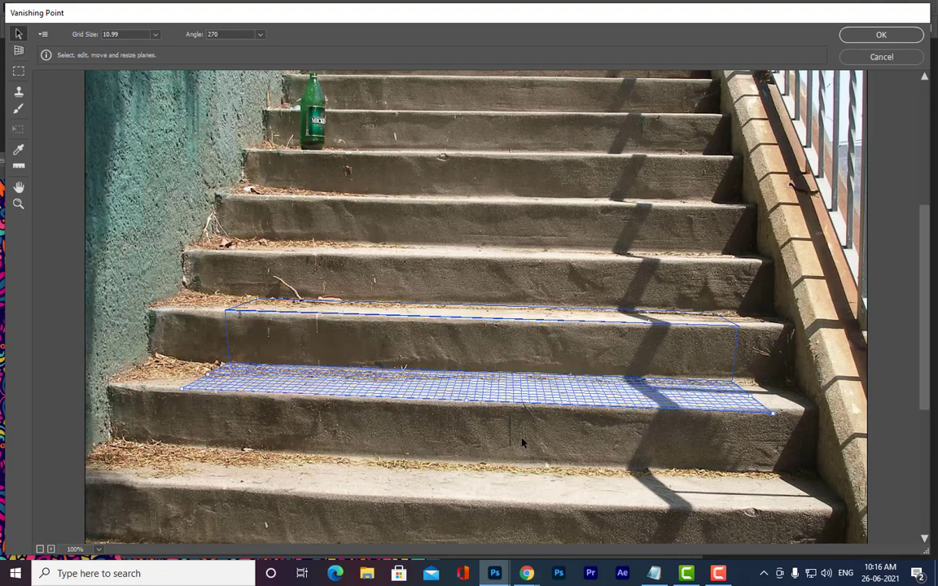
Step: Extend the connected planes down the riser below the fourth tread and across the third tread from the bottom
{"action": "left_click", "coordinate": [18, 52]}
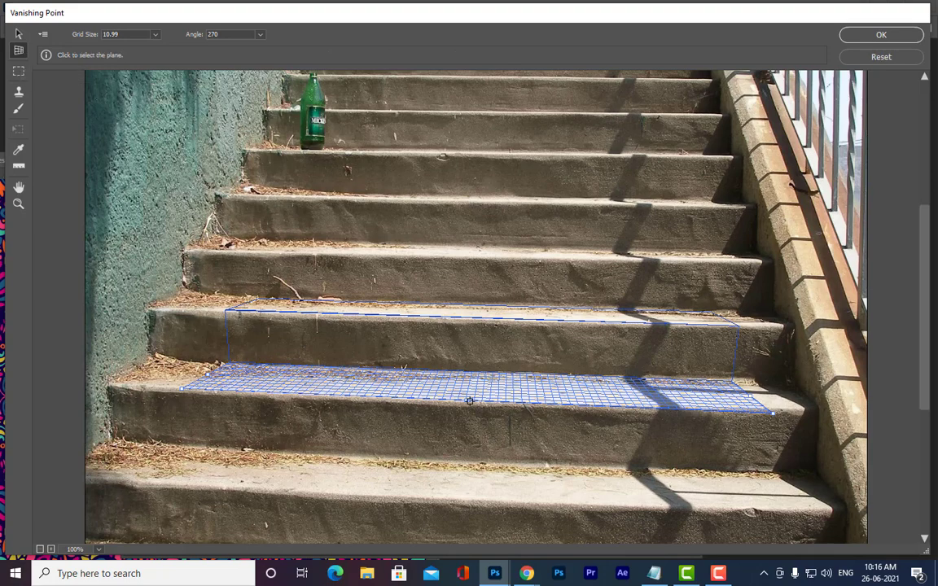
{"action": "left_click_drag", "start_coordinate": [466, 402], "coordinate": [472, 466]}
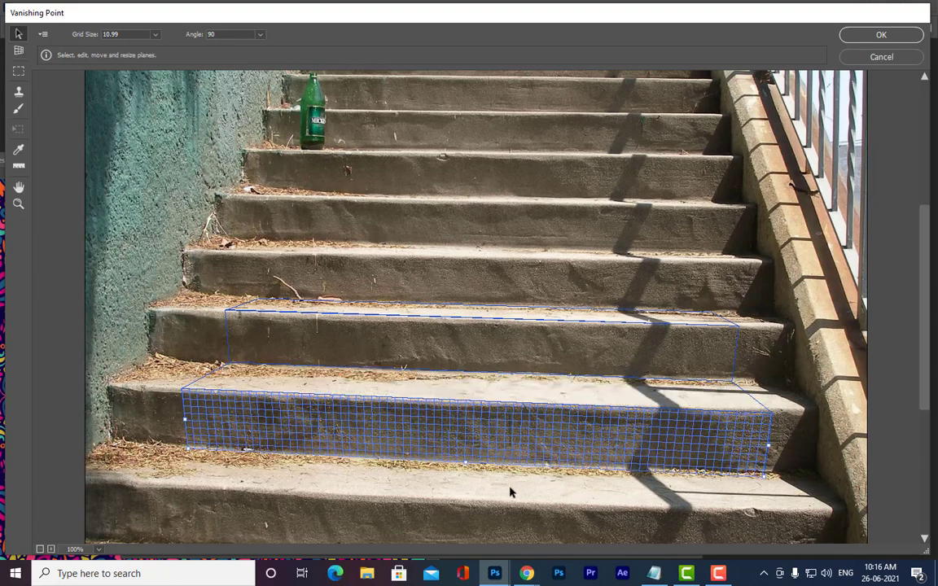
{"action": "left_click", "coordinate": [18, 50]}
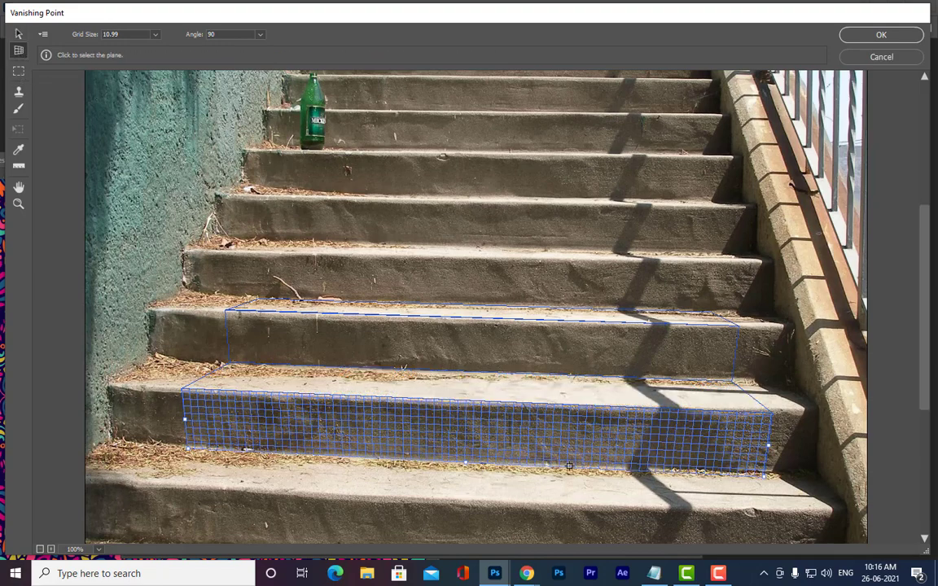
{"action": "left_click_drag", "start_coordinate": [467, 463], "coordinate": [460, 502]}
Step: Tear off a plane down the riser below the third tread and set its angle to 97.2
{"action": "scroll", "coordinate": [467, 383], "scroll_direction": "down", "scroll_amount": 3}
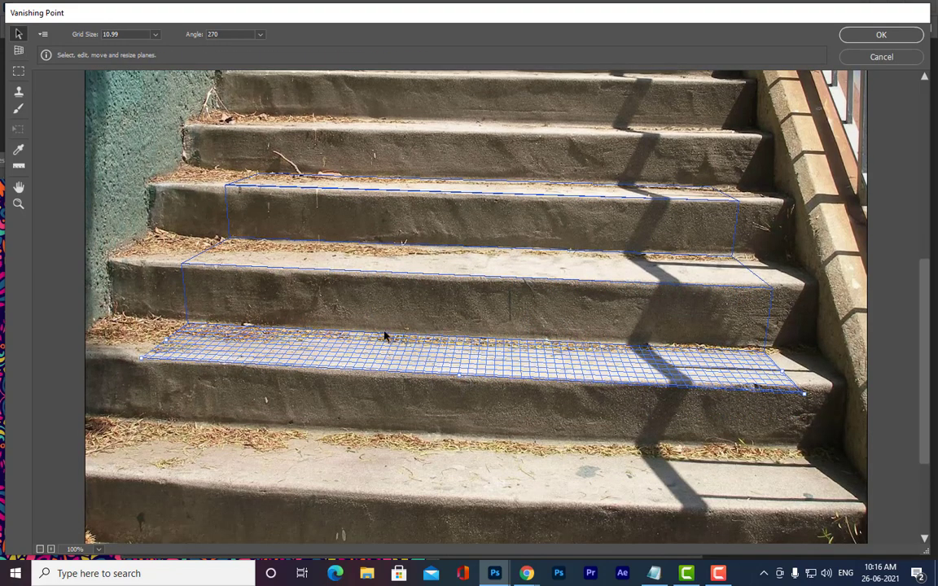
{"action": "key", "text": "c"}
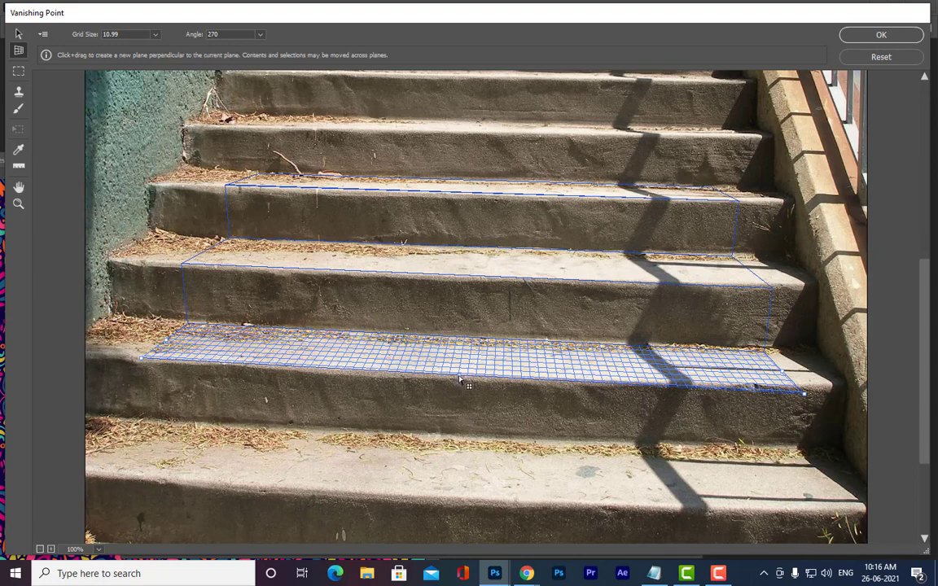
{"action": "left_click_drag", "start_coordinate": [460, 379], "coordinate": [467, 437]}
{"action": "key", "text": "v"}
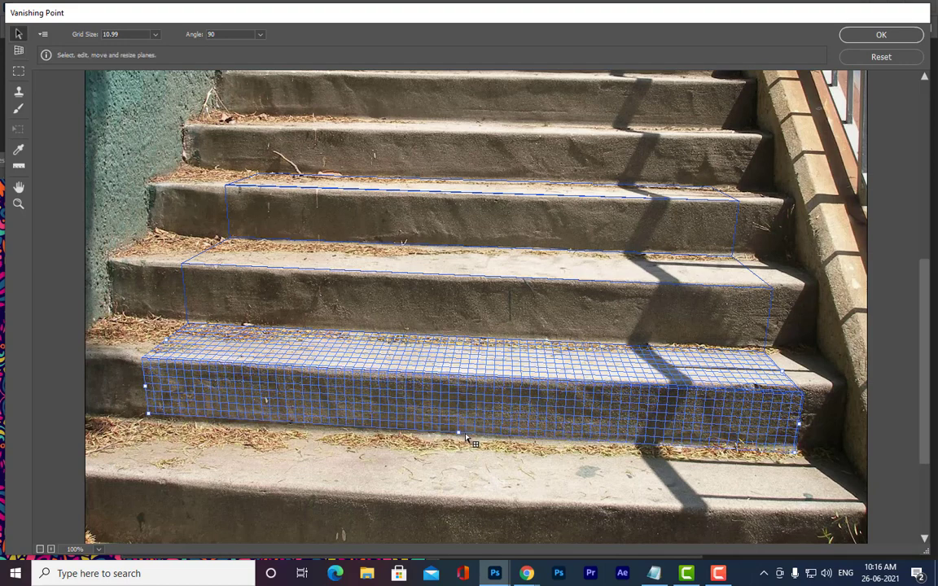
{"action": "left_click", "coordinate": [258, 34]}
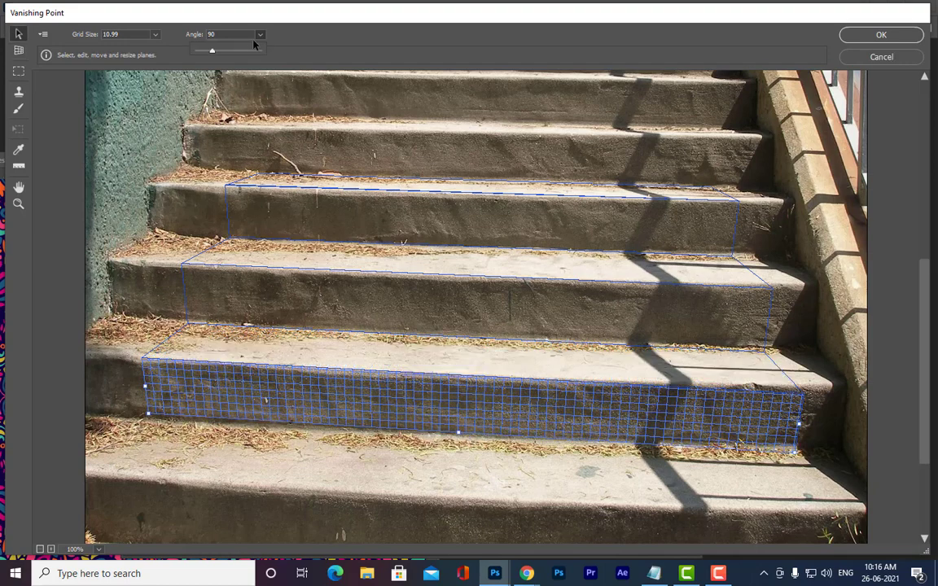
{"action": "mouse_move", "coordinate": [213, 53]}
{"action": "left_mouse_down"}
{"action": "mouse_move", "coordinate": [193, 50]}
{"action": "mouse_move", "coordinate": [214, 56]}
{"action": "left_mouse_up"}
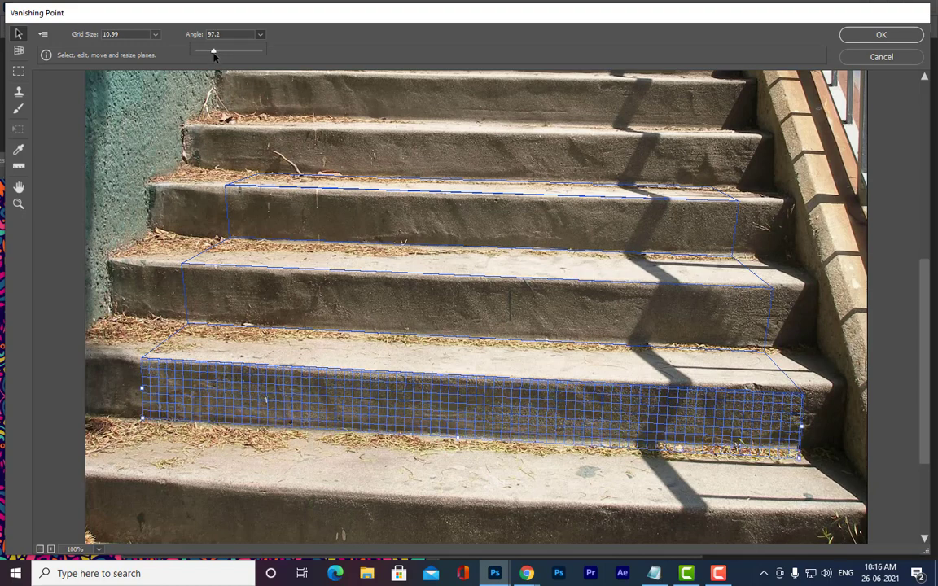
Step: Extend planes across the second tread from the bottom and down its riser, setting the riser plane's angle to 93.6
{"action": "left_click", "coordinate": [19, 51]}
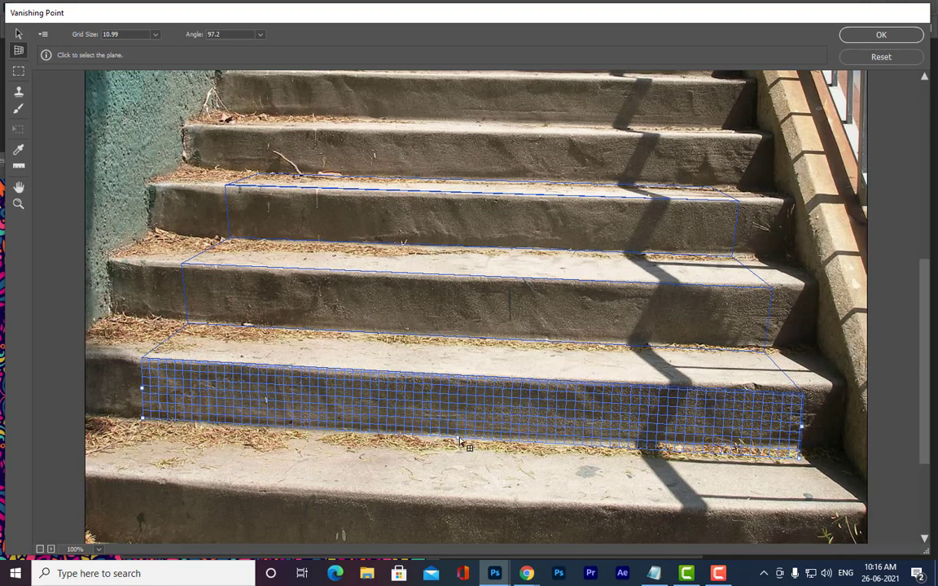
{"action": "left_click_drag", "start_coordinate": [460, 440], "coordinate": [452, 493]}
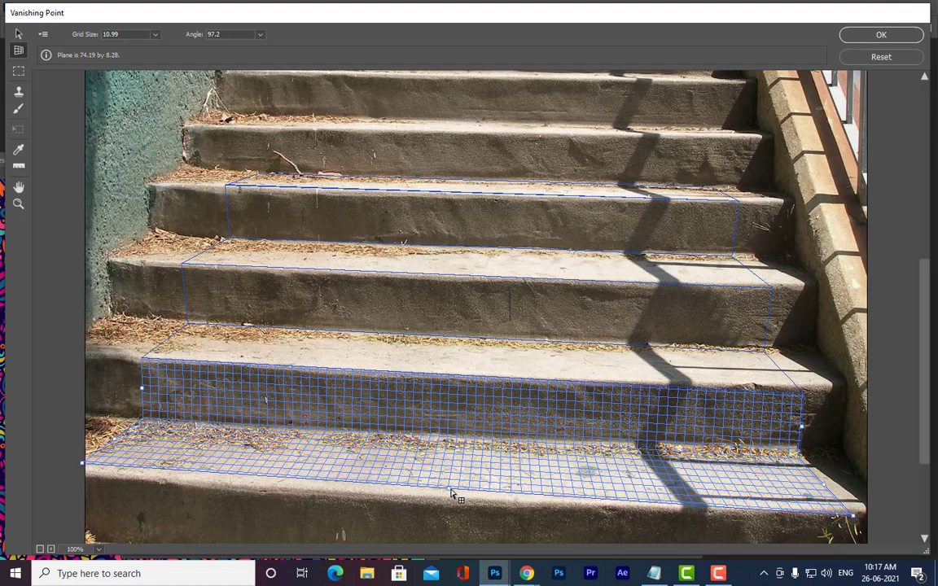
{"action": "key", "text": "v"}
{"action": "scroll", "coordinate": [464, 403], "scroll_direction": "down", "scroll_amount": 2}
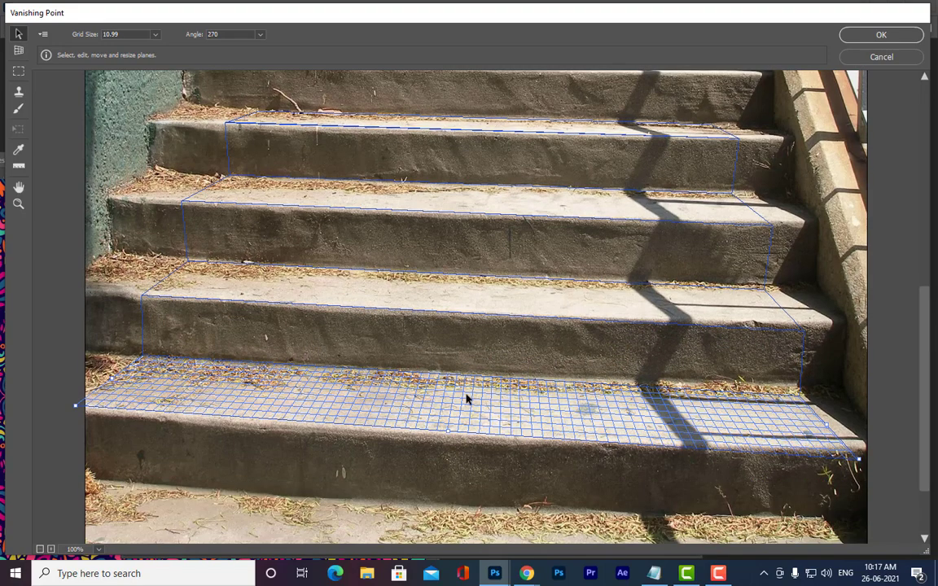
{"action": "scroll", "coordinate": [466, 398], "scroll_direction": "down", "scroll_amount": 4}
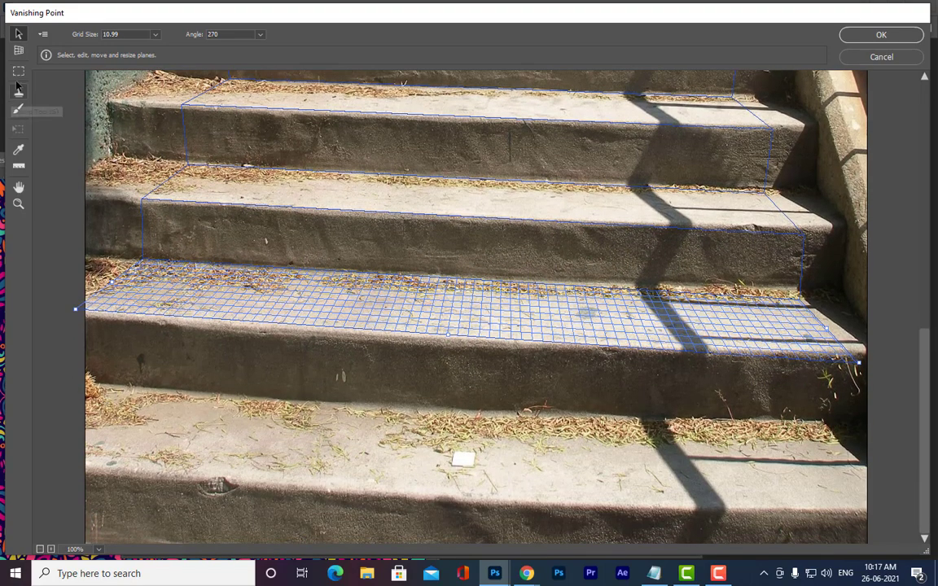
{"action": "left_click", "coordinate": [18, 50]}
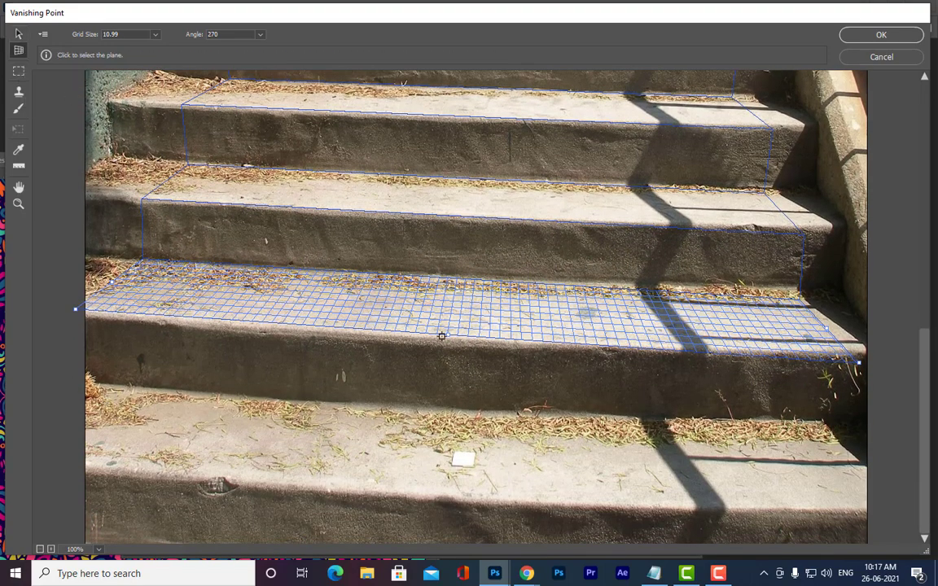
{"action": "left_click_drag", "start_coordinate": [448, 334], "coordinate": [447, 406]}
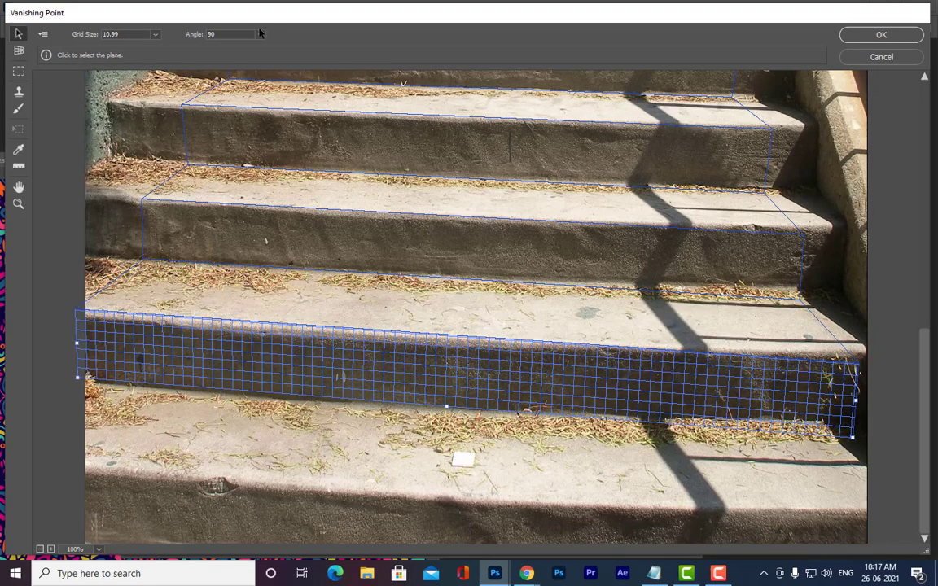
{"action": "left_click_drag", "start_coordinate": [212, 55], "coordinate": [213, 60]}
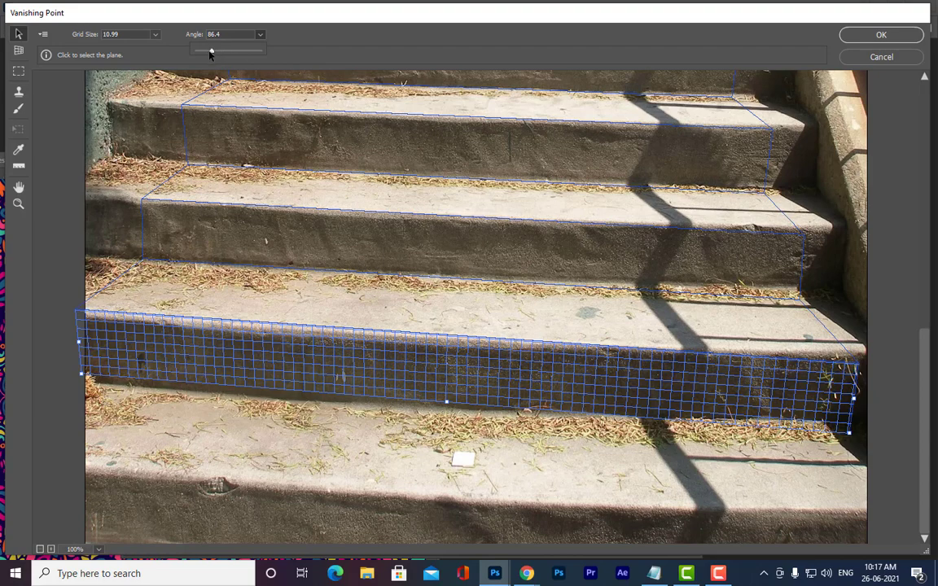
{"action": "left_click_drag", "start_coordinate": [210, 54], "coordinate": [213, 53]}
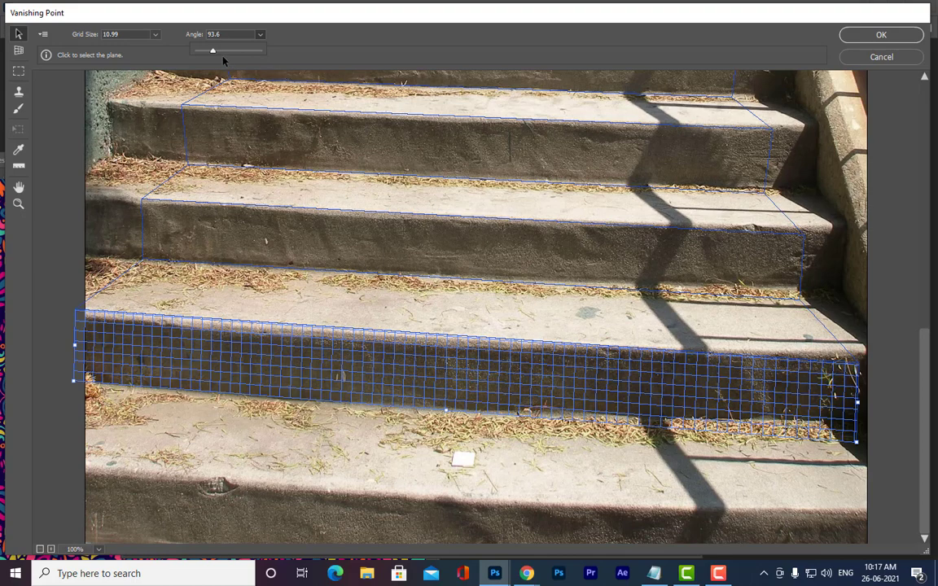
Step: Tear off a final plane across the lowest tread and accept the Vanishing Point grid
{"action": "left_click", "coordinate": [19, 51]}
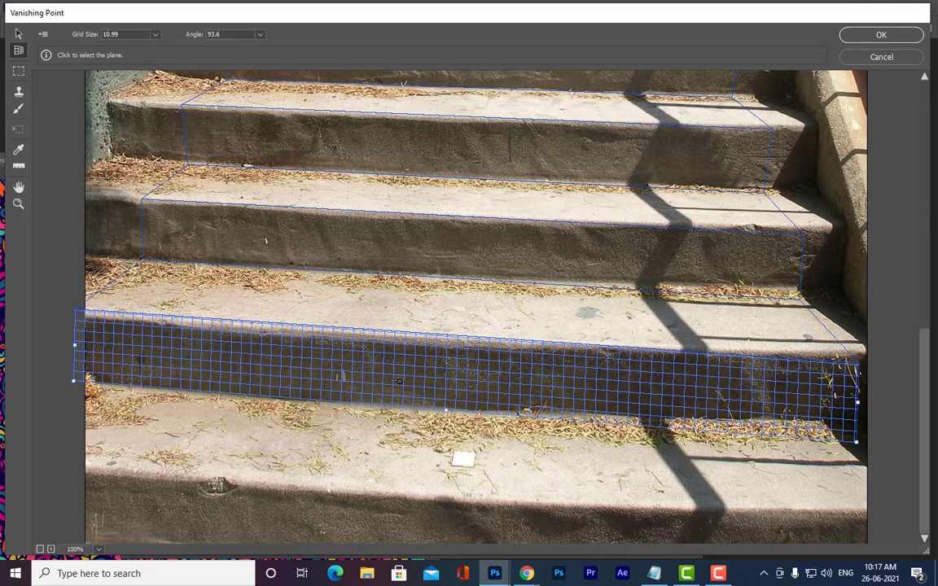
{"action": "left_click_drag", "start_coordinate": [447, 413], "coordinate": [414, 494]}
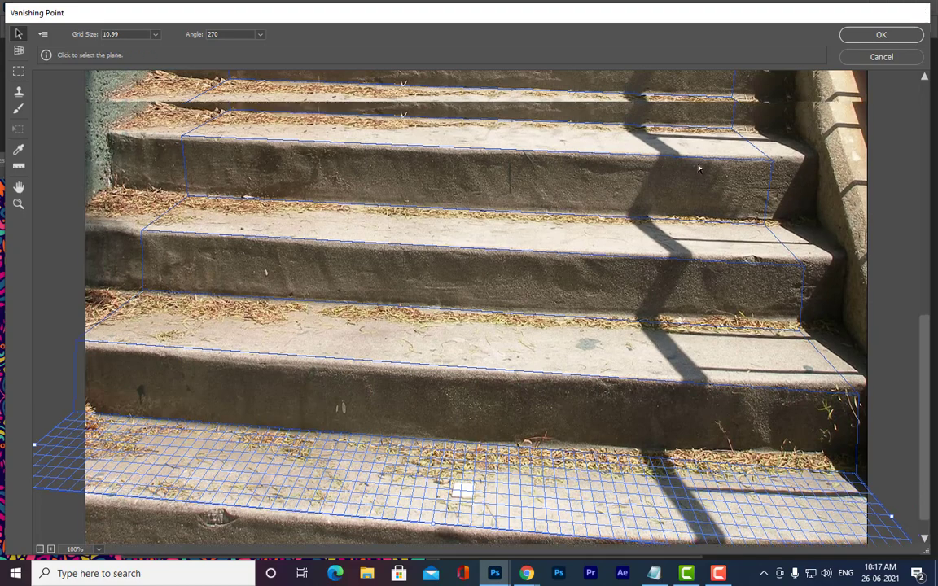
{"action": "scroll", "coordinate": [698, 166], "scroll_direction": "up", "scroll_amount": 5}
{"action": "scroll", "coordinate": [698, 167], "scroll_direction": "down", "scroll_amount": 5}
{"action": "scroll", "coordinate": [698, 167], "scroll_direction": "up", "scroll_amount": 5}
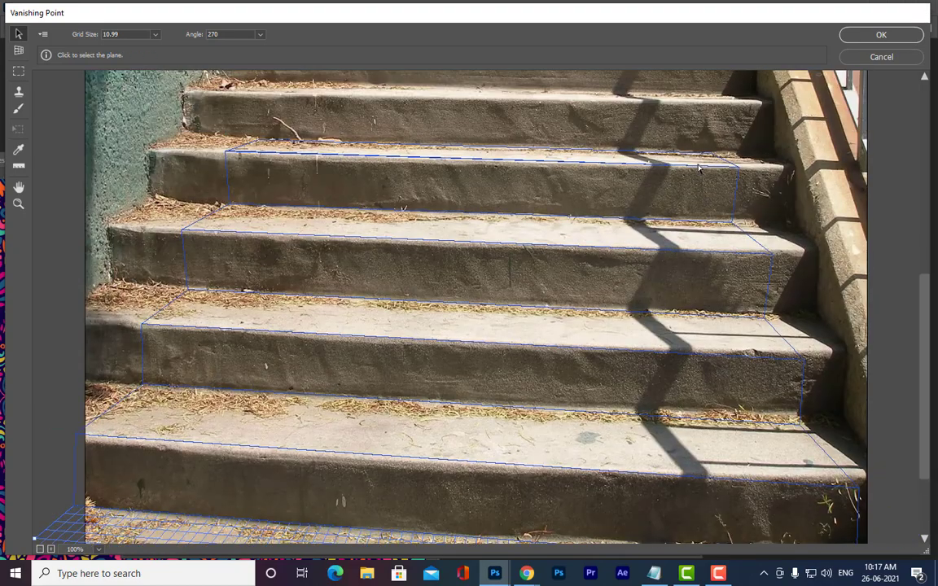
{"action": "left_click", "coordinate": [880, 36]}
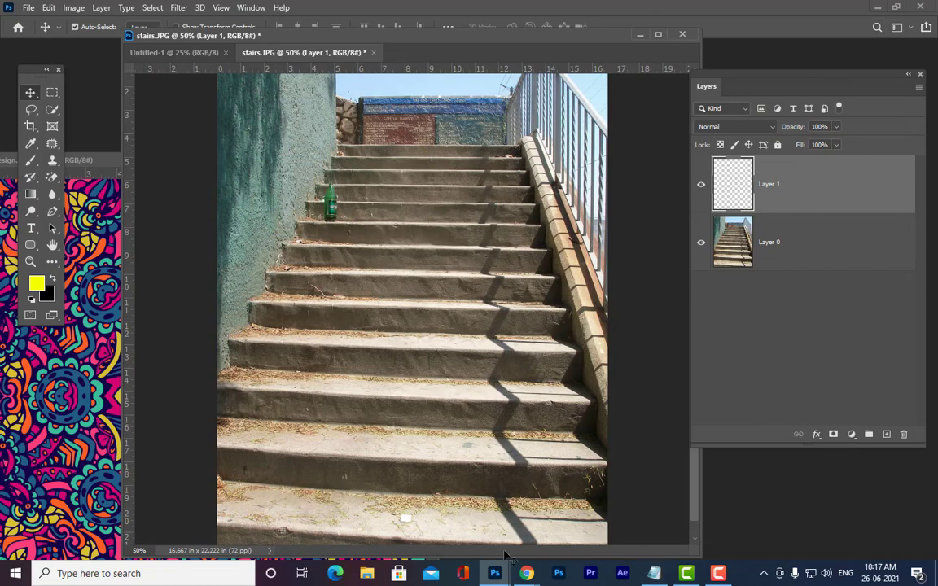
{"action": "mouse_move", "coordinate": [522, 575]}
{"action": "left_click", "coordinate": [431, 547]}
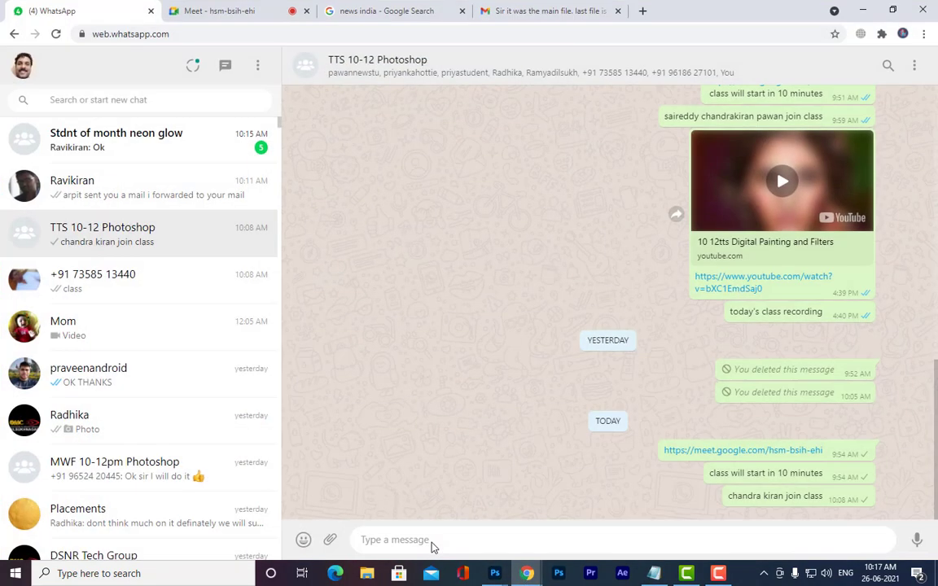
{"action": "left_click", "coordinate": [867, 6]}
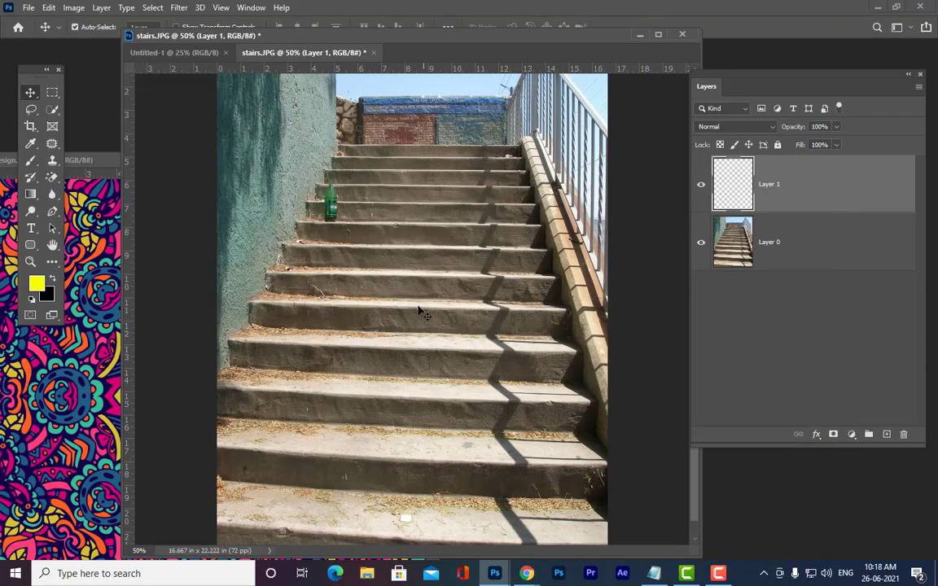
Step: Bring the design.jpg window forward, widen it to show the whole mandala pattern, and select and copy the entire image
{"action": "left_click_drag", "start_coordinate": [457, 35], "coordinate": [440, 48]}
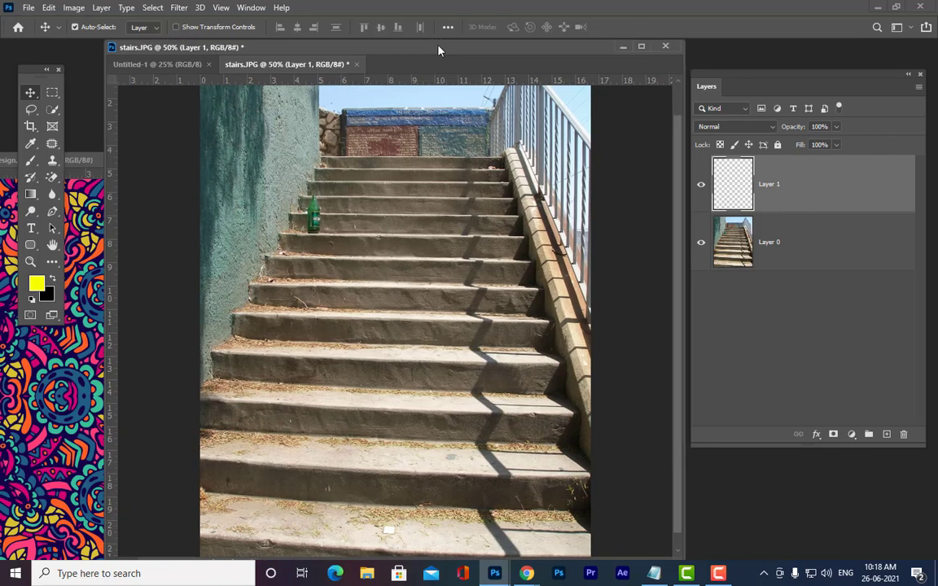
{"action": "left_click_drag", "start_coordinate": [87, 166], "coordinate": [264, 150]}
{"action": "left_click_drag", "start_coordinate": [395, 152], "coordinate": [62, 88]}
{"action": "left_click_drag", "start_coordinate": [135, 86], "coordinate": [190, 77]}
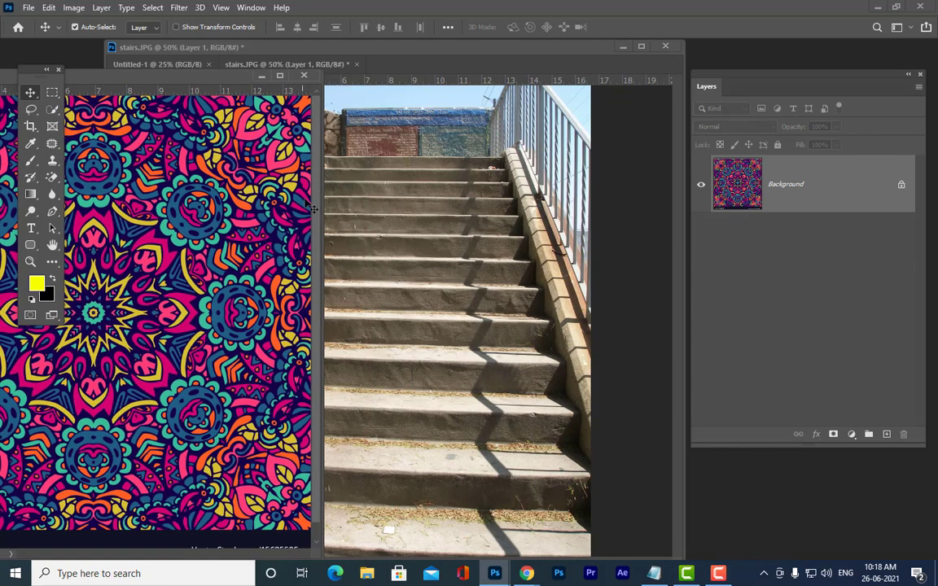
{"action": "left_click_drag", "start_coordinate": [321, 202], "coordinate": [671, 195]}
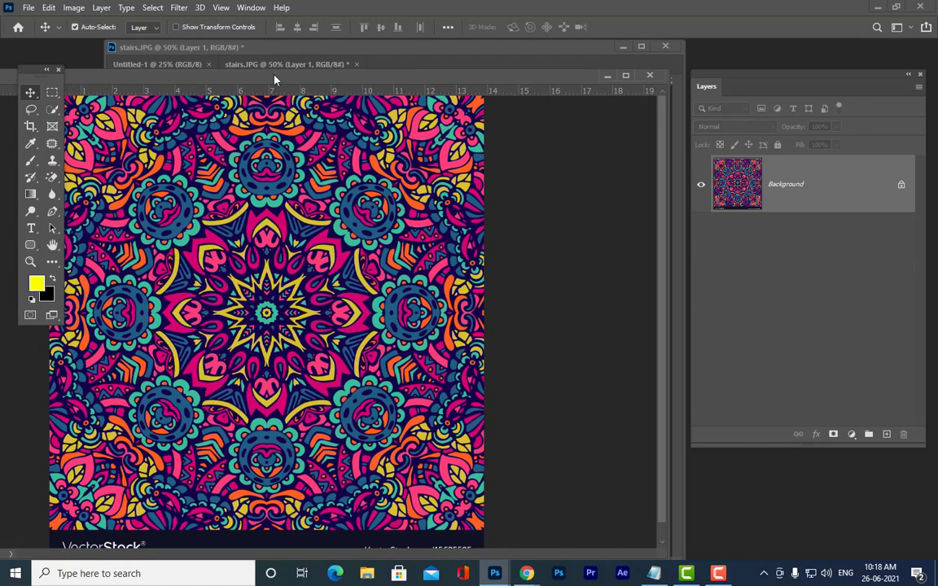
{"action": "left_click_drag", "start_coordinate": [273, 78], "coordinate": [384, 103]}
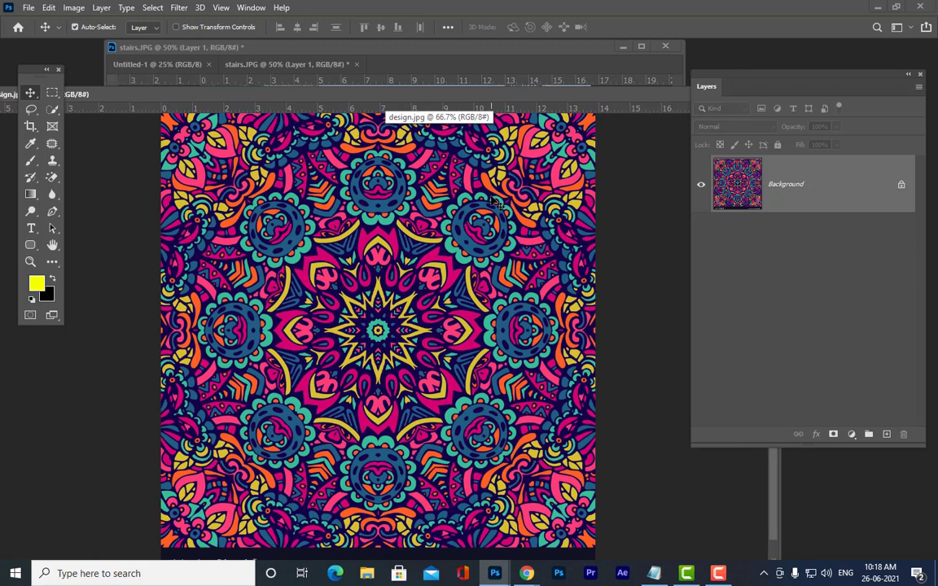
{"action": "left_click_drag", "start_coordinate": [292, 91], "coordinate": [306, 94]}
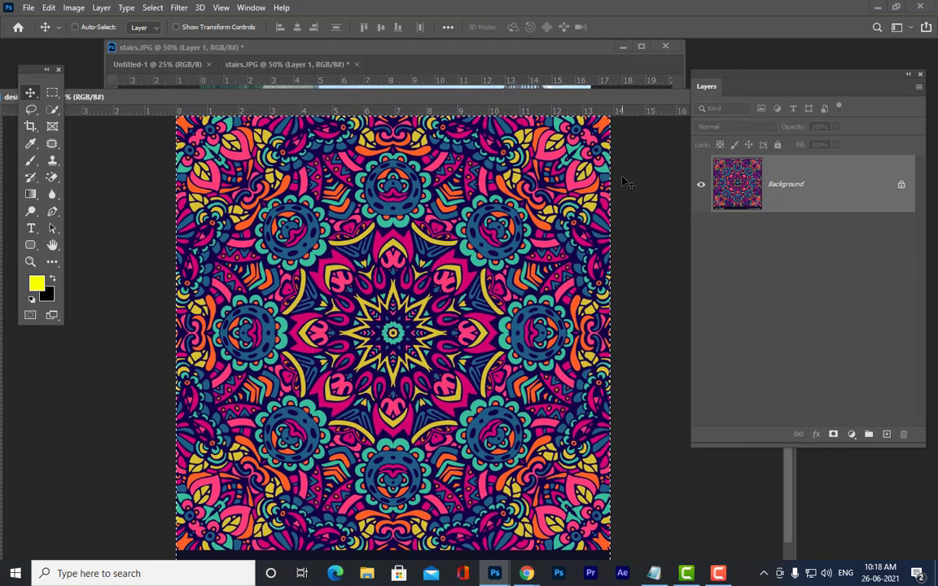
Step: Return to stairs.JPG, reopen Vanishing Point on the empty Layer 1, and paste the copied mandala pattern
{"action": "left_click_drag", "start_coordinate": [380, 42], "coordinate": [348, 57]}
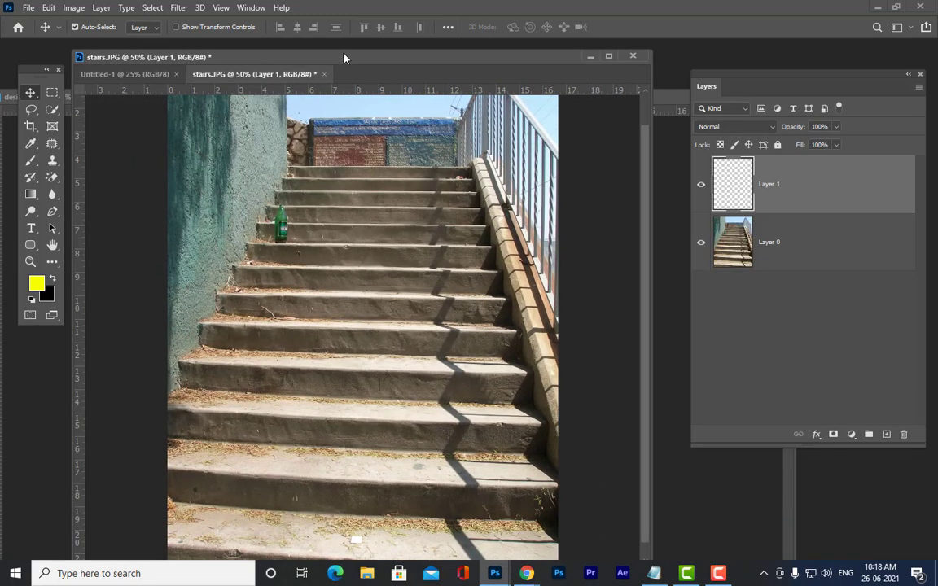
{"action": "left_click", "coordinate": [180, 8]}
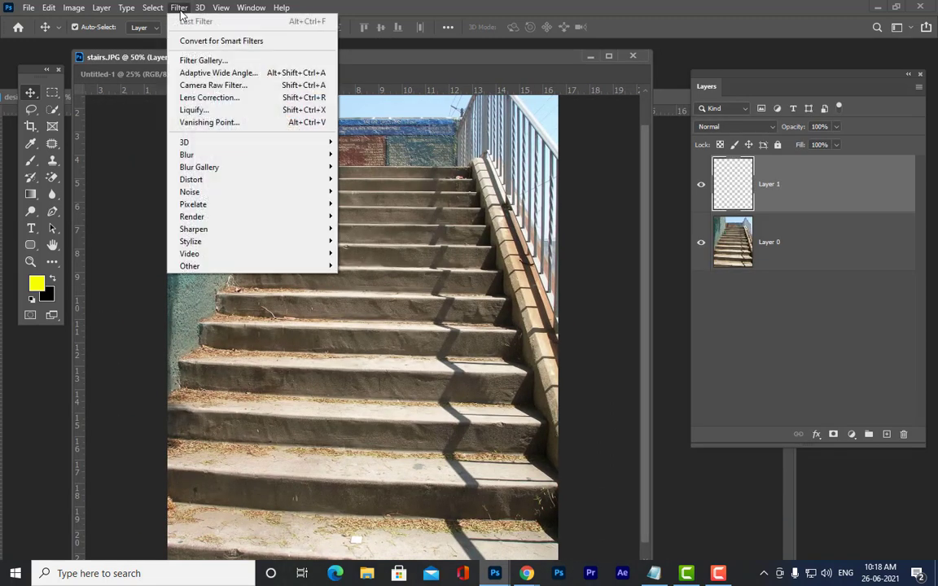
{"action": "left_click", "coordinate": [266, 124]}
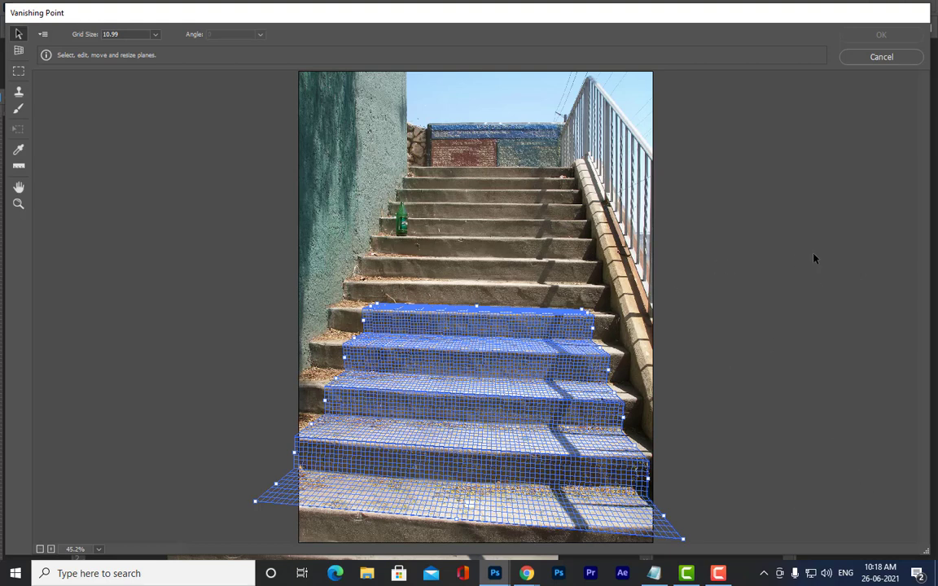
{"action": "key", "text": "alt"}
{"action": "key", "text": "ctrl+v"}
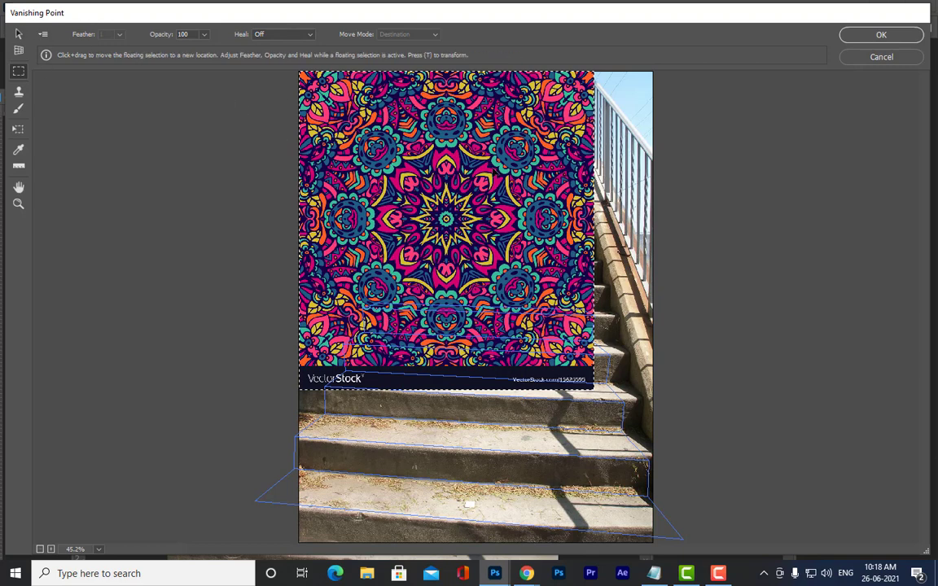
Step: Resize the floating pattern with the Transform tool and move it onto the upper Vanishing Point planes
{"action": "mouse_move", "coordinate": [467, 149]}
{"action": "left_mouse_down"}
{"action": "mouse_move", "coordinate": [478, 148]}
{"action": "mouse_move", "coordinate": [471, 155]}
{"action": "left_mouse_up"}
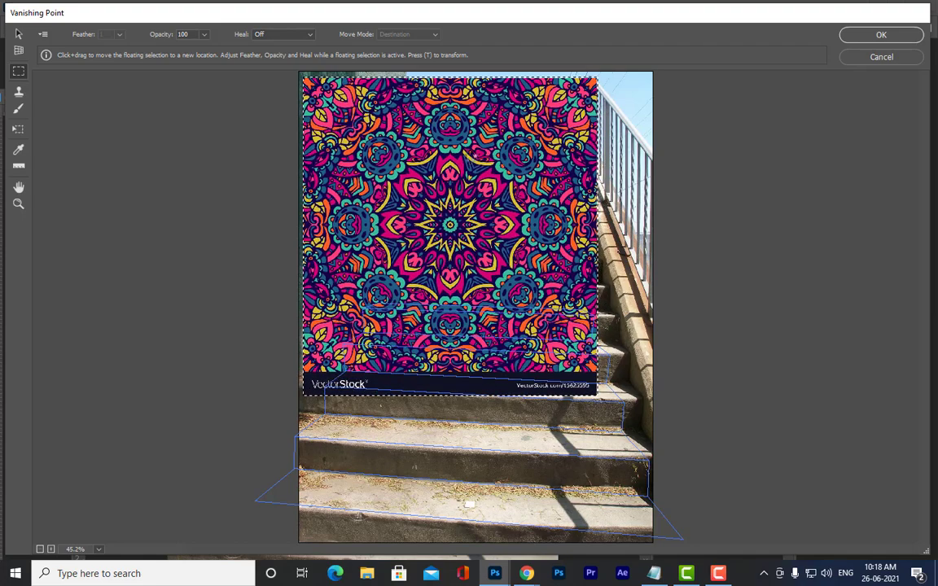
{"action": "key", "text": "t"}
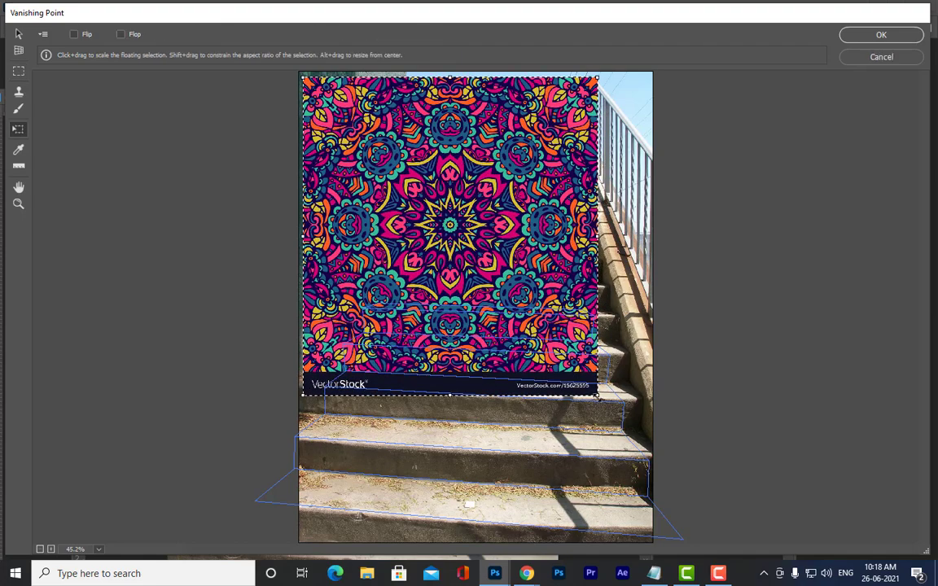
{"action": "left_click_drag", "start_coordinate": [598, 398], "coordinate": [610, 260]}
{"action": "mouse_move", "coordinate": [492, 260]}
{"action": "left_mouse_down"}
{"action": "mouse_move", "coordinate": [492, 269]}
{"action": "mouse_move", "coordinate": [493, 257]}
{"action": "left_mouse_up"}
{"action": "left_click_drag", "start_coordinate": [609, 258], "coordinate": [480, 326]}
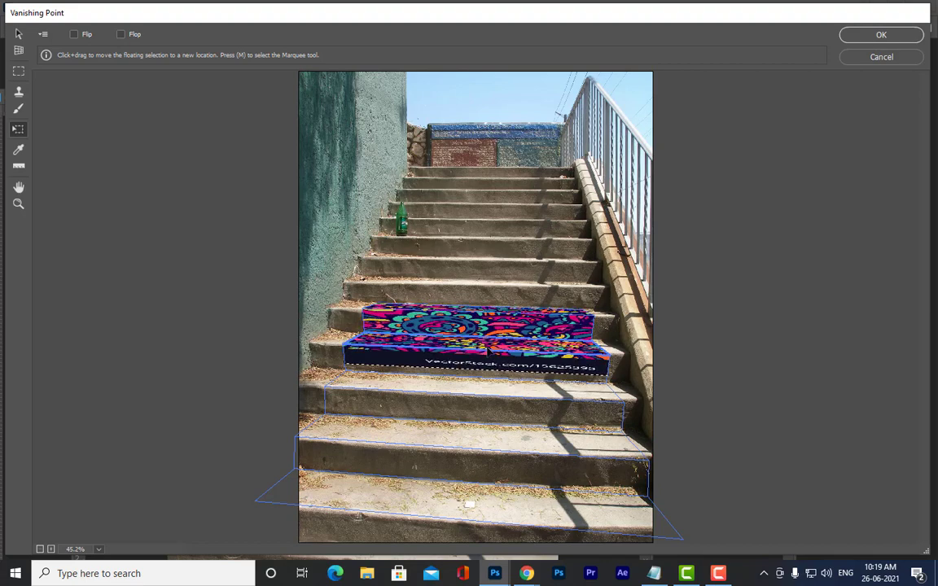
Step: Move and scale the pattern down the connected planes until it covers every step to the lowest tread, and accept the filter
{"action": "left_click_drag", "start_coordinate": [487, 349], "coordinate": [487, 401]}
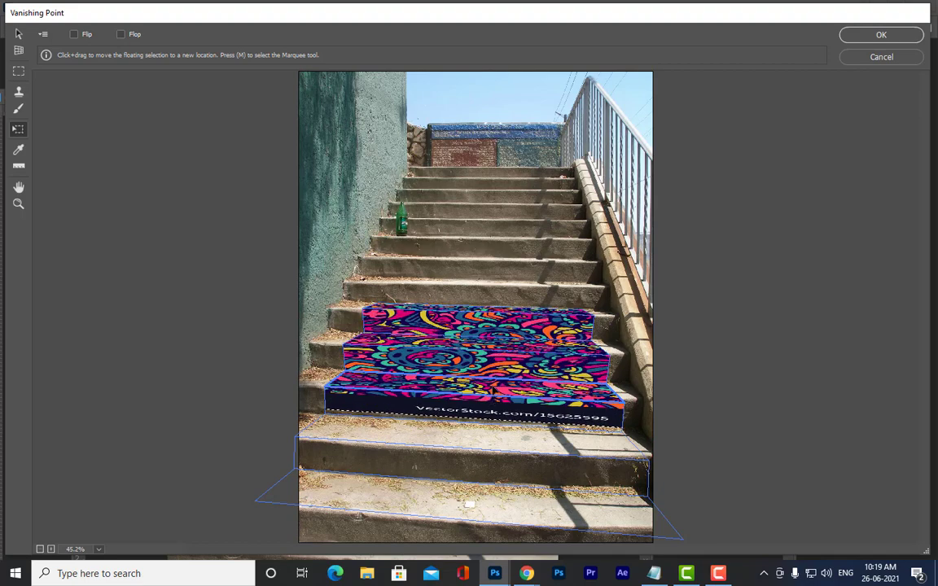
{"action": "left_click_drag", "start_coordinate": [447, 351], "coordinate": [550, 516]}
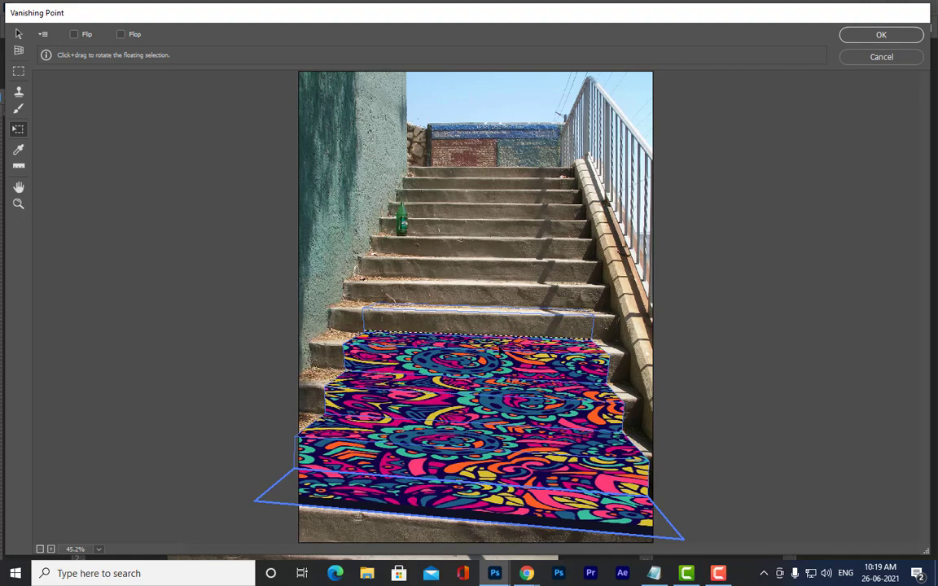
{"action": "left_click_drag", "start_coordinate": [500, 348], "coordinate": [521, 318]}
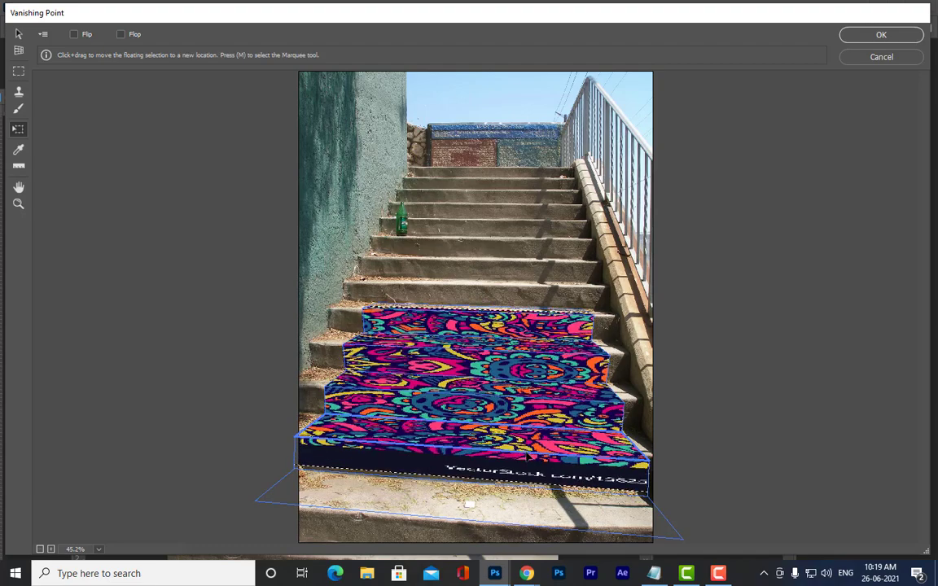
{"action": "left_click_drag", "start_coordinate": [528, 458], "coordinate": [531, 520]}
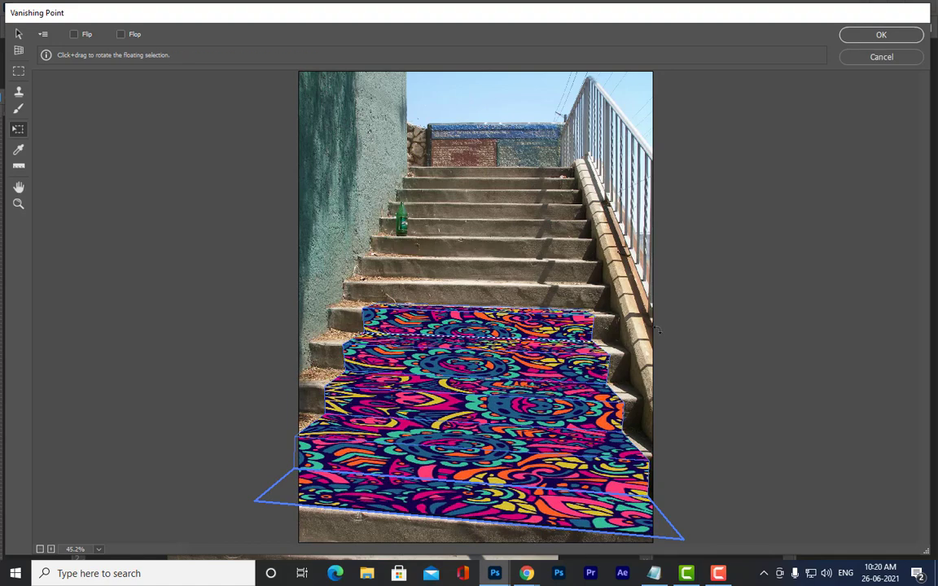
{"action": "left_click", "coordinate": [879, 36]}
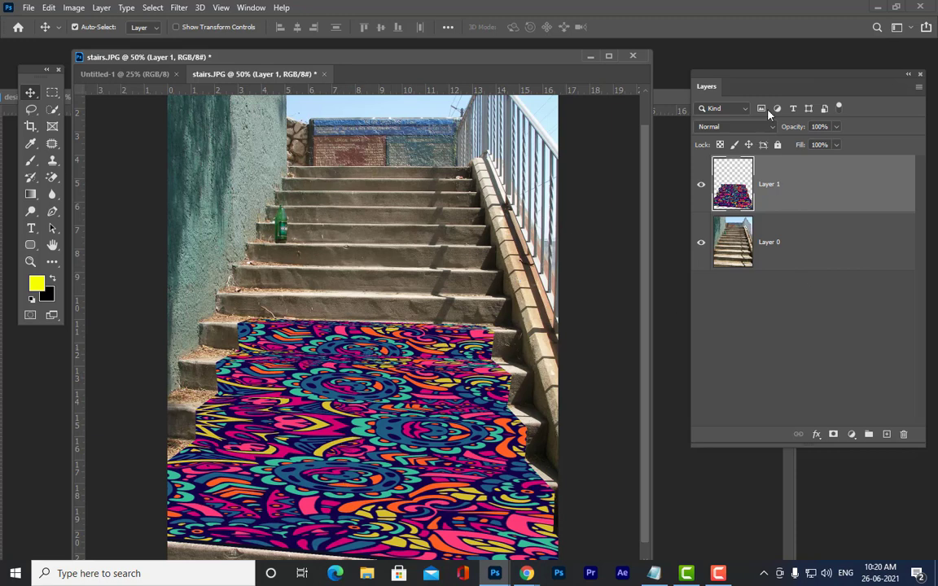
Step: Set Layer 1's blend mode to Multiply and move the Layers panel beside the staircase image
{"action": "left_click_drag", "start_coordinate": [749, 78], "coordinate": [721, 82]}
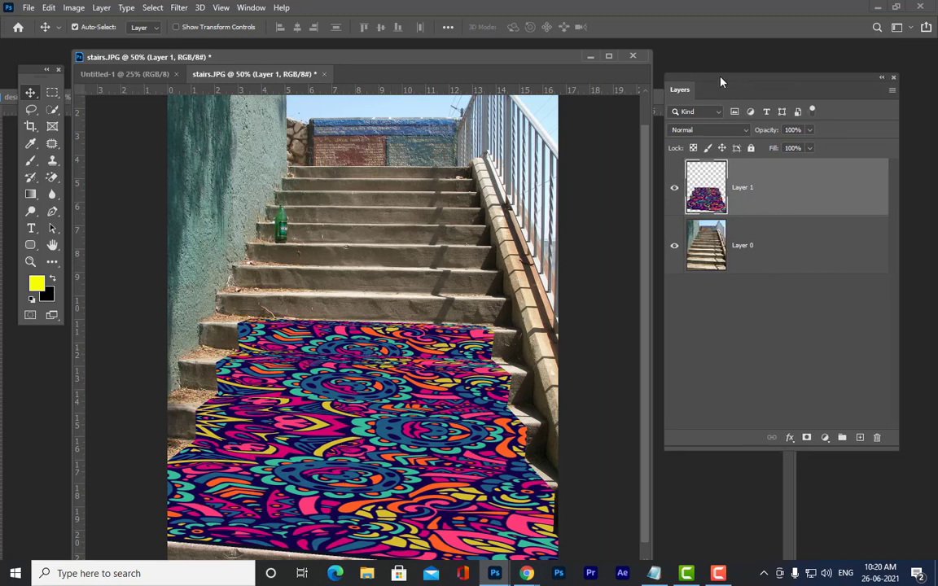
{"action": "left_click", "coordinate": [723, 132]}
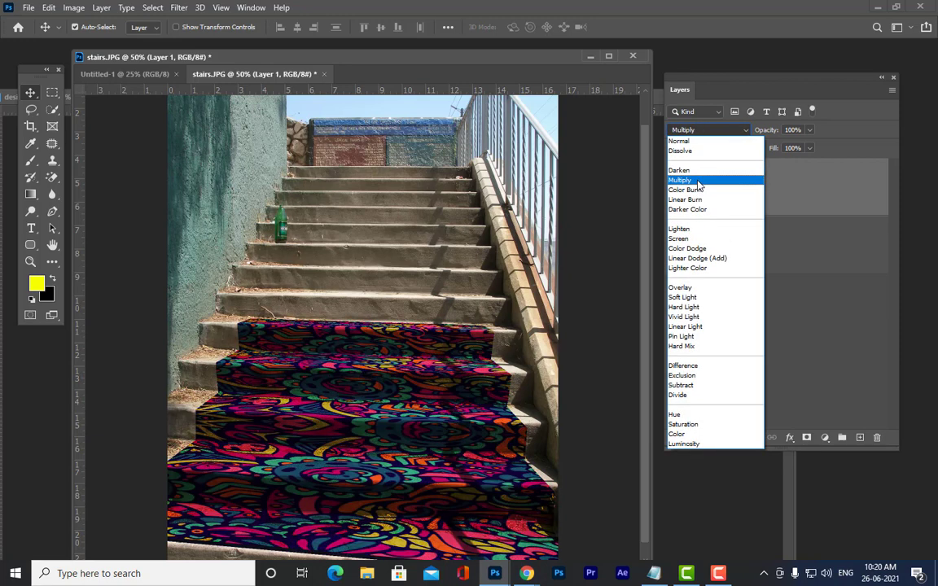
{"action": "left_click", "coordinate": [698, 181]}
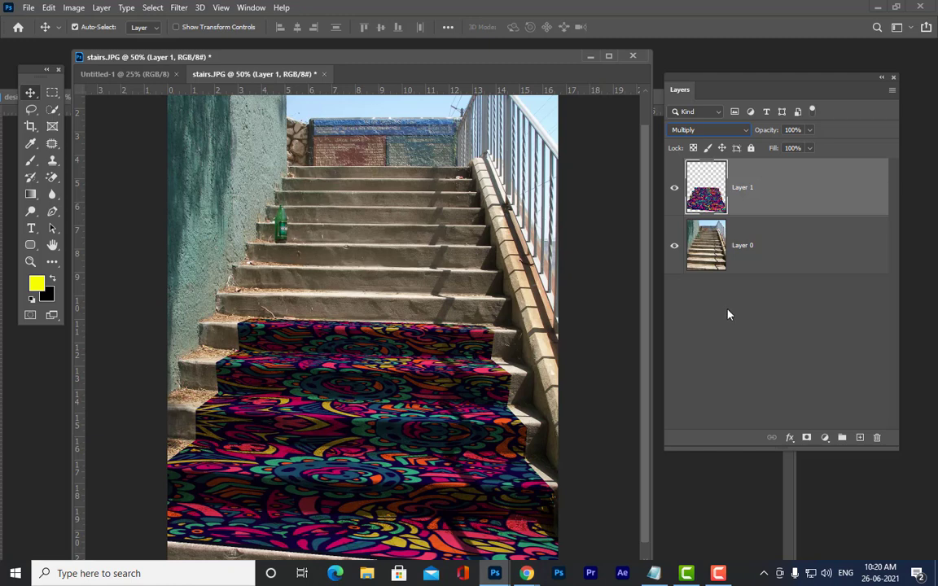
{"action": "left_click_drag", "start_coordinate": [720, 82], "coordinate": [706, 151]}
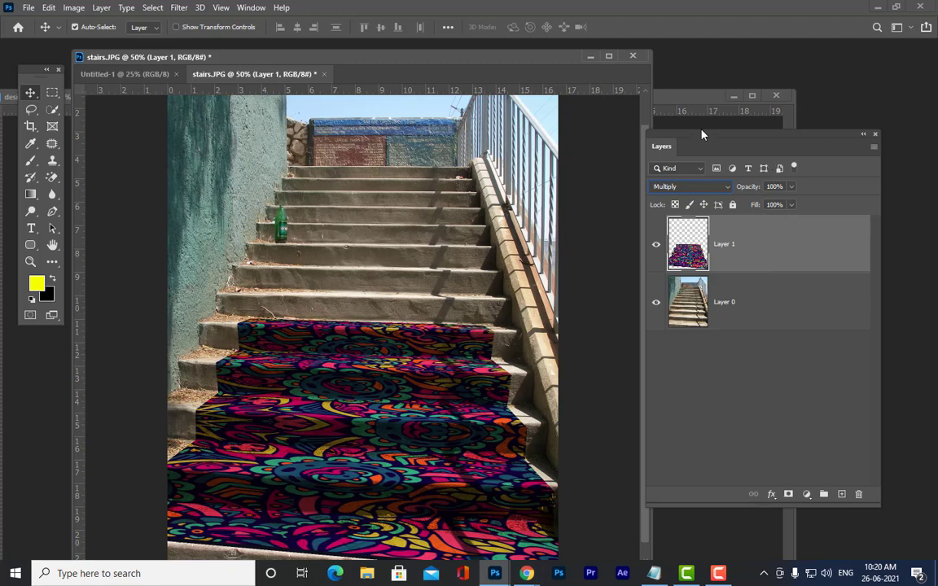
{"action": "left_click_drag", "start_coordinate": [703, 134], "coordinate": [632, 143]}
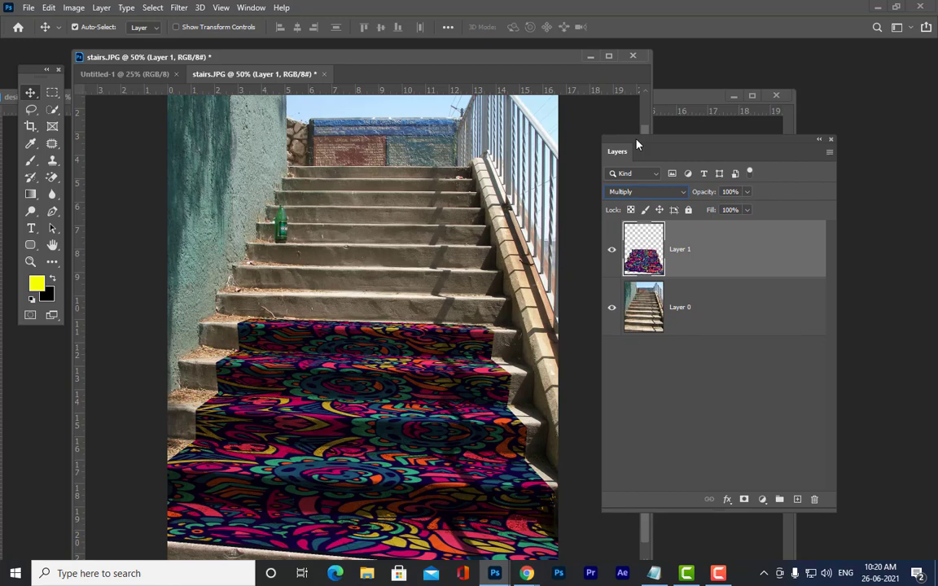
{"action": "double_click", "coordinate": [763, 258]}
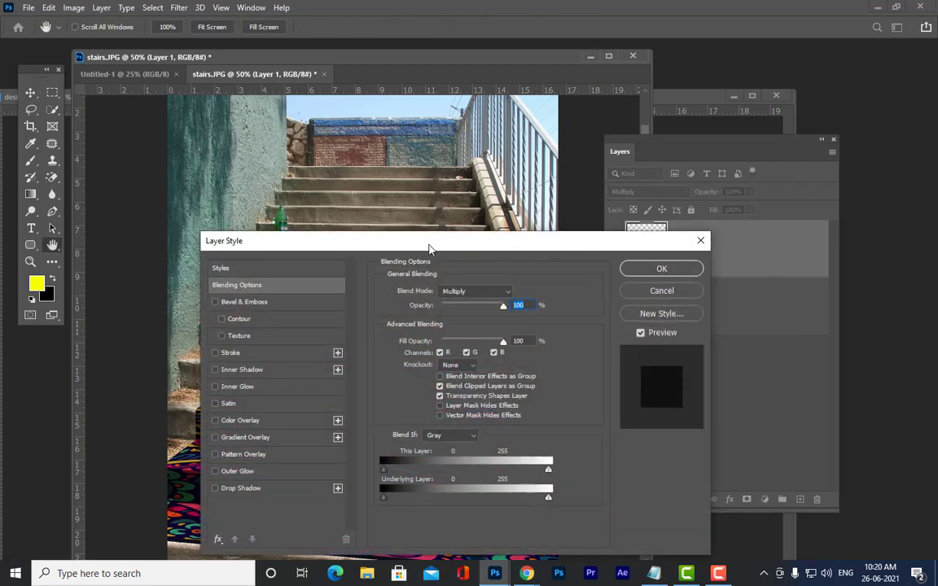
{"action": "left_click_drag", "start_coordinate": [428, 249], "coordinate": [550, 139]}
{"action": "left_click", "coordinate": [800, 186]}
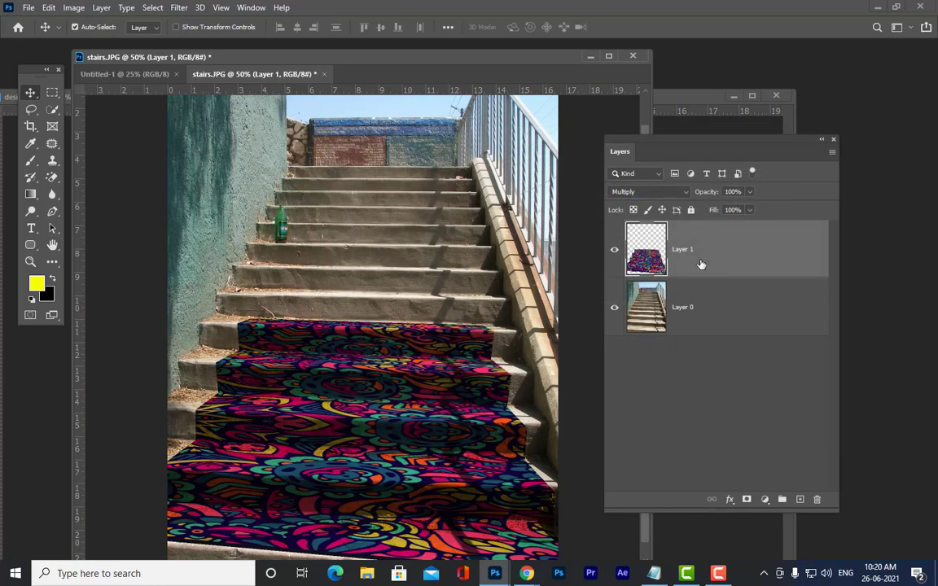
Step: Open Layer 1's Blending Options and place the Layer Style dialog so the patterned steps remain in view
{"action": "double_click", "coordinate": [752, 259]}
{"action": "left_click_drag", "start_coordinate": [465, 128], "coordinate": [591, 13]}
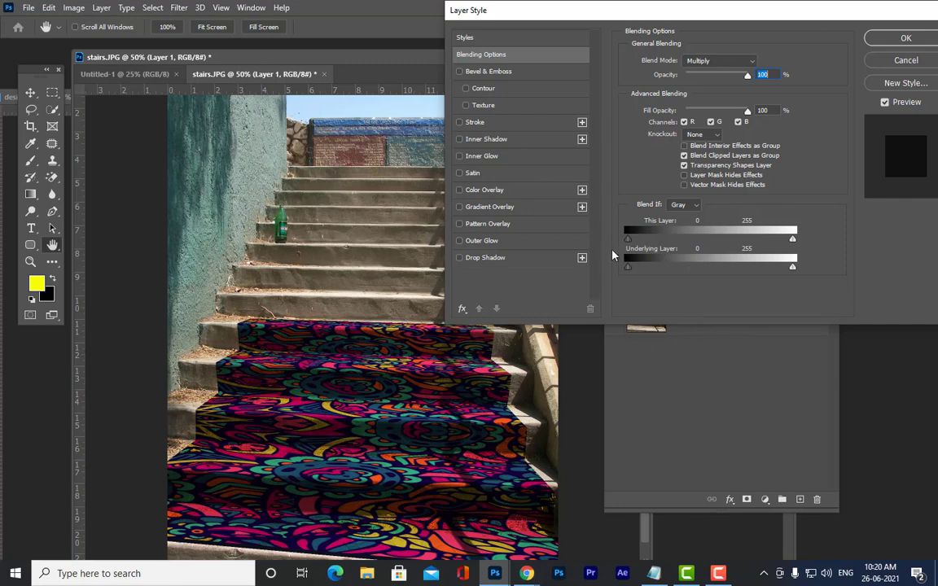
{"action": "left_click_drag", "start_coordinate": [593, 9], "coordinate": [572, 9]}
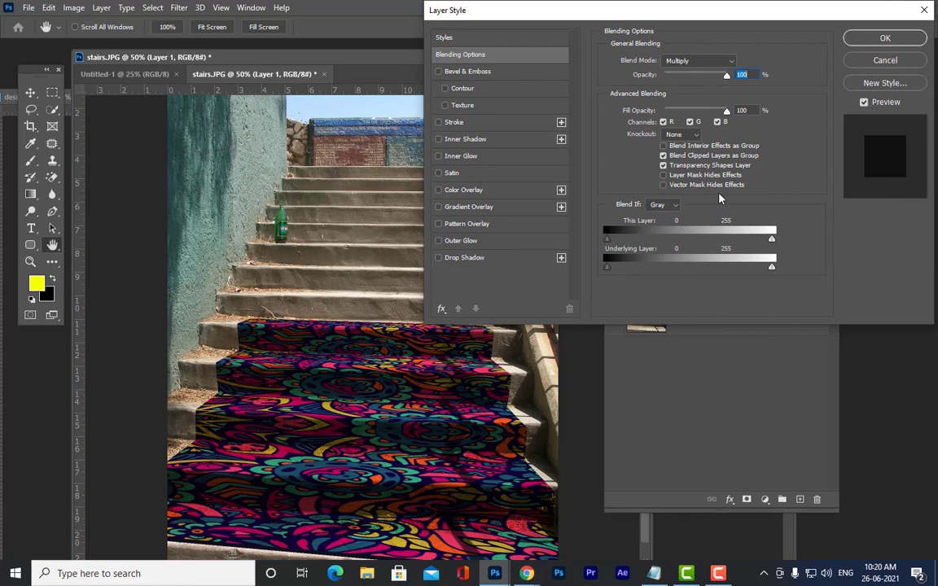
{"action": "left_click_drag", "start_coordinate": [716, 9], "coordinate": [365, 12]}
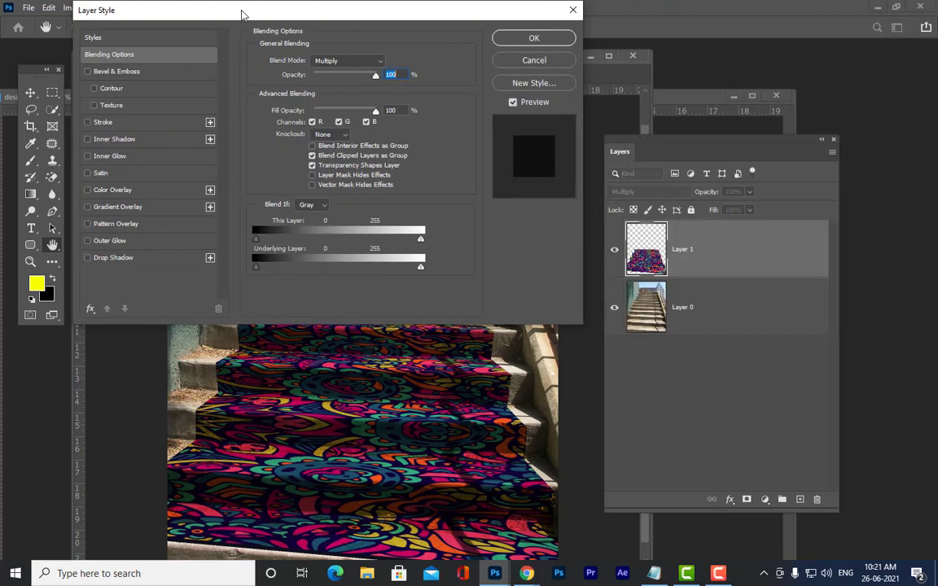
{"action": "left_click_drag", "start_coordinate": [217, 10], "coordinate": [570, 13]}
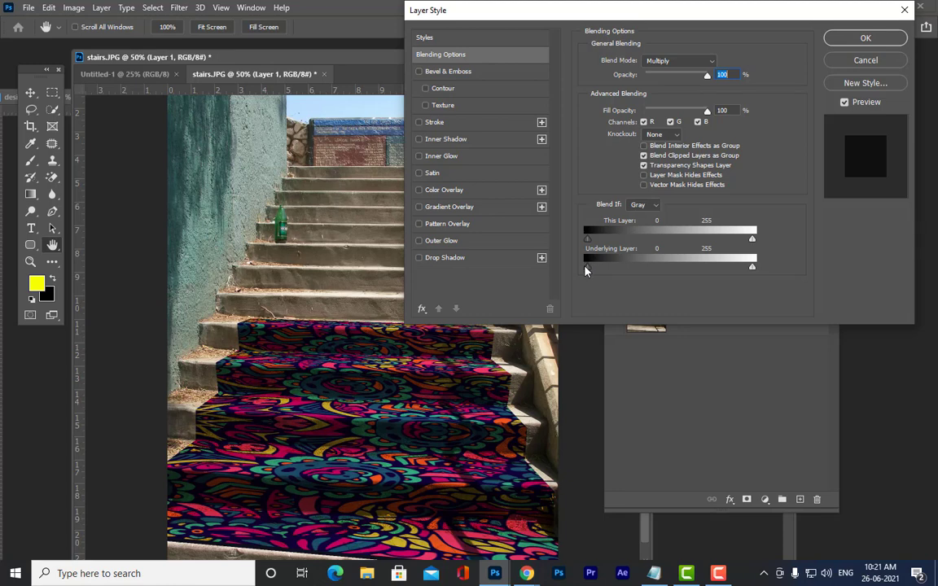
{"action": "mouse_move", "coordinate": [590, 271]}
{"action": "left_mouse_down"}
{"action": "mouse_move", "coordinate": [640, 271]}
{"action": "mouse_move", "coordinate": [587, 272]}
{"action": "left_mouse_up"}
{"action": "left_click_drag", "start_coordinate": [568, 14], "coordinate": [443, 38]}
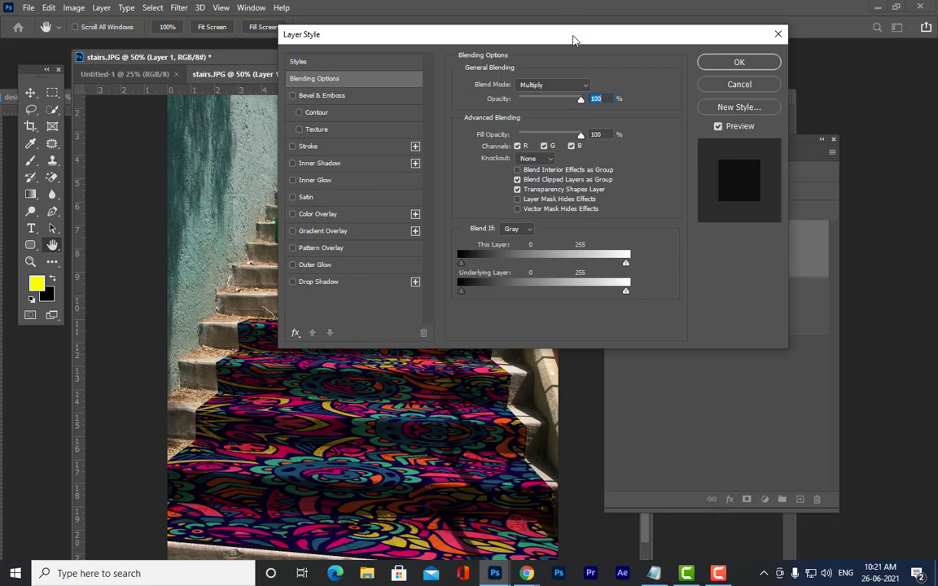
{"action": "left_click_drag", "start_coordinate": [519, 33], "coordinate": [292, 28]}
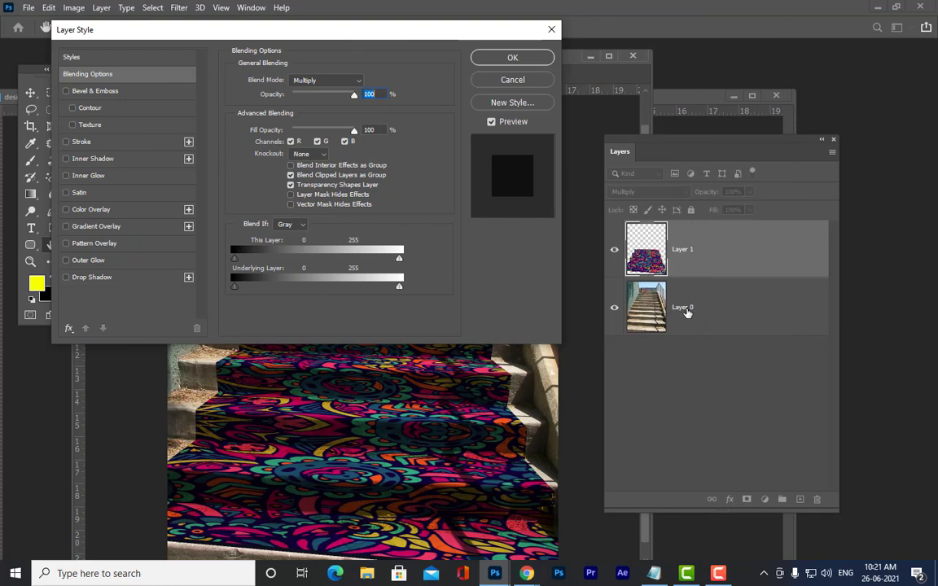
{"action": "left_click_drag", "start_coordinate": [304, 32], "coordinate": [644, 14]}
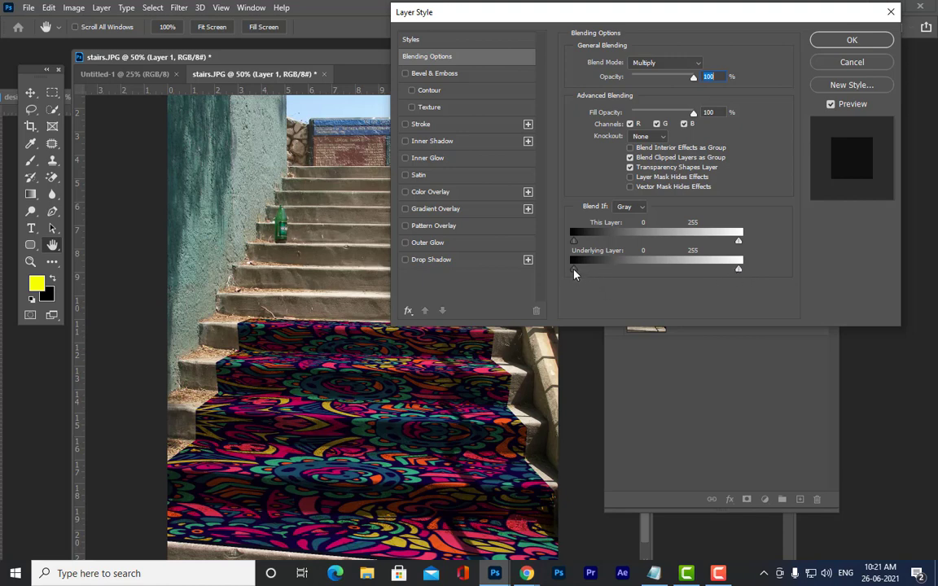
Step: Split the Underlying Layer Blend If sliders on Layer 1 to 0/123 for shadows and 173/255 for highlights
{"action": "mouse_move", "coordinate": [576, 275]}
{"action": "left_mouse_down"}
{"action": "mouse_move", "coordinate": [633, 287]}
{"action": "mouse_move", "coordinate": [570, 255]}
{"action": "left_mouse_up"}
{"action": "key", "text": "alt"}
{"action": "left_click_drag", "start_coordinate": [573, 269], "coordinate": [658, 281]}
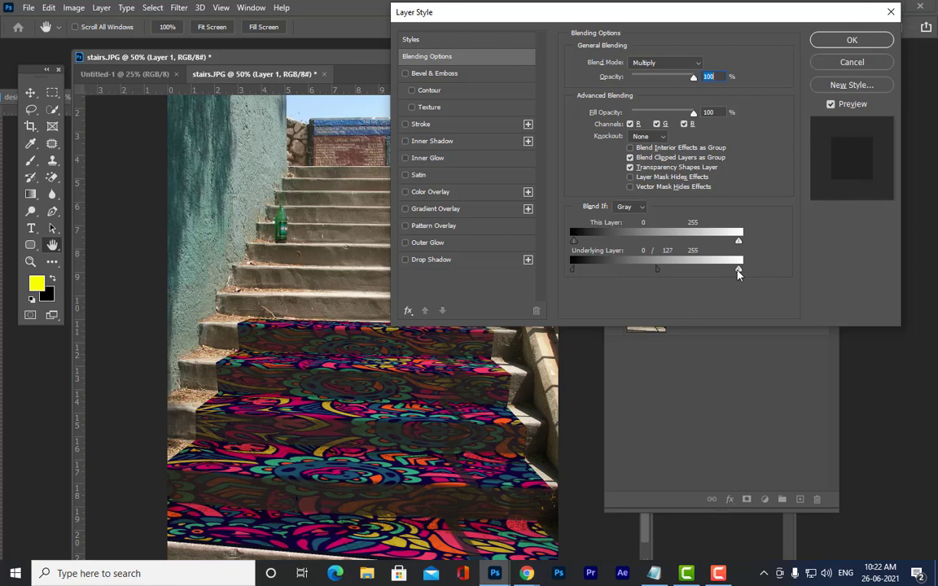
{"action": "left_click_drag", "start_coordinate": [738, 273], "coordinate": [641, 274]}
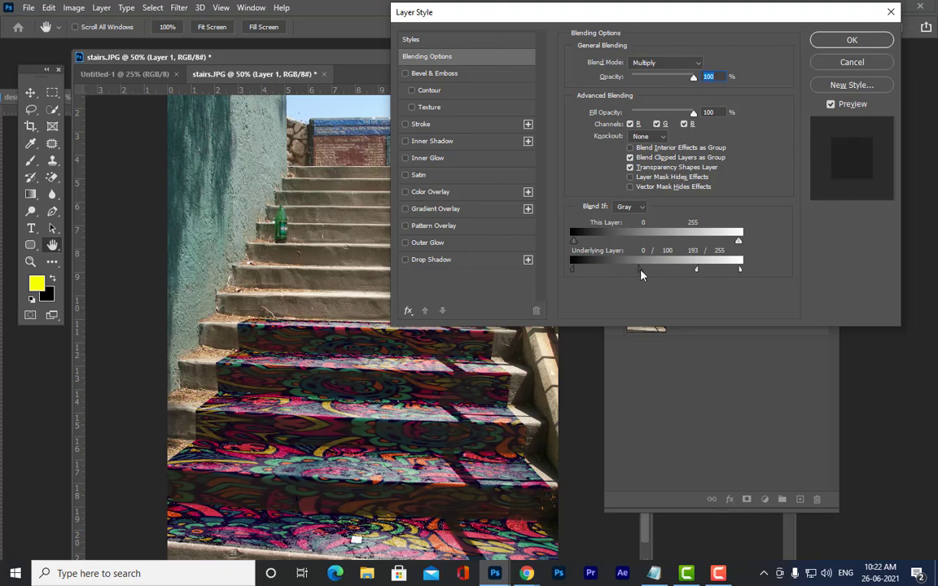
{"action": "mouse_move", "coordinate": [697, 270]}
{"action": "left_mouse_down"}
{"action": "mouse_move", "coordinate": [677, 272]}
{"action": "mouse_move", "coordinate": [717, 274]}
{"action": "mouse_move", "coordinate": [706, 280]}
{"action": "left_mouse_up"}
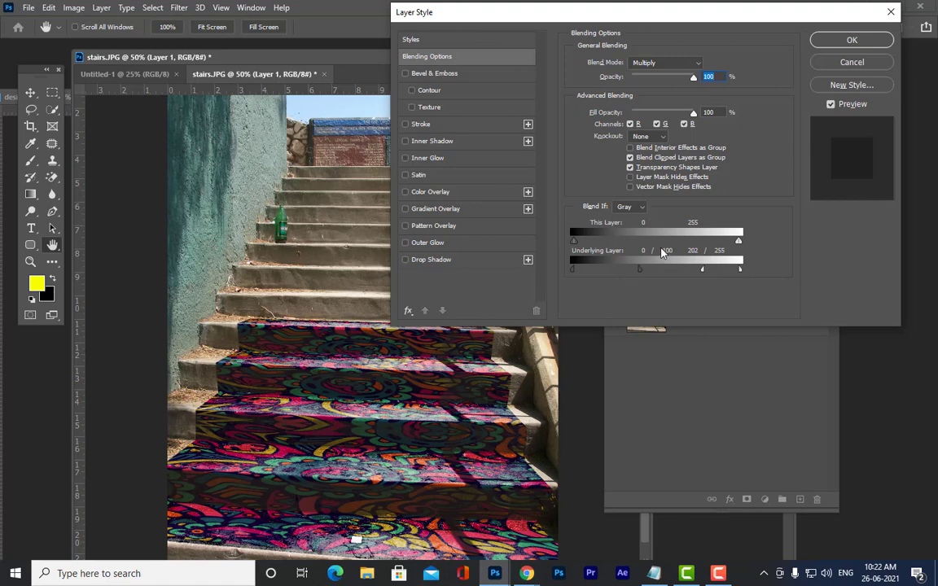
{"action": "mouse_move", "coordinate": [641, 273]}
{"action": "left_mouse_down"}
{"action": "mouse_move", "coordinate": [686, 273]}
{"action": "mouse_move", "coordinate": [654, 273]}
{"action": "left_mouse_up"}
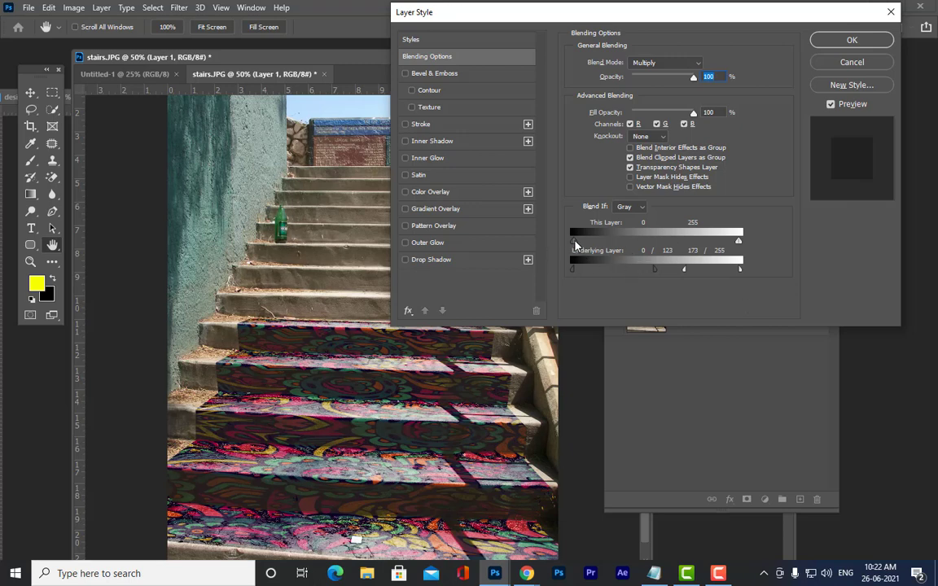
Step: Split the This Layer Blend If sliders to 0/68 for shadows and 184/255 for highlights, and accept the layer style
{"action": "left_click_drag", "start_coordinate": [573, 241], "coordinate": [598, 242]}
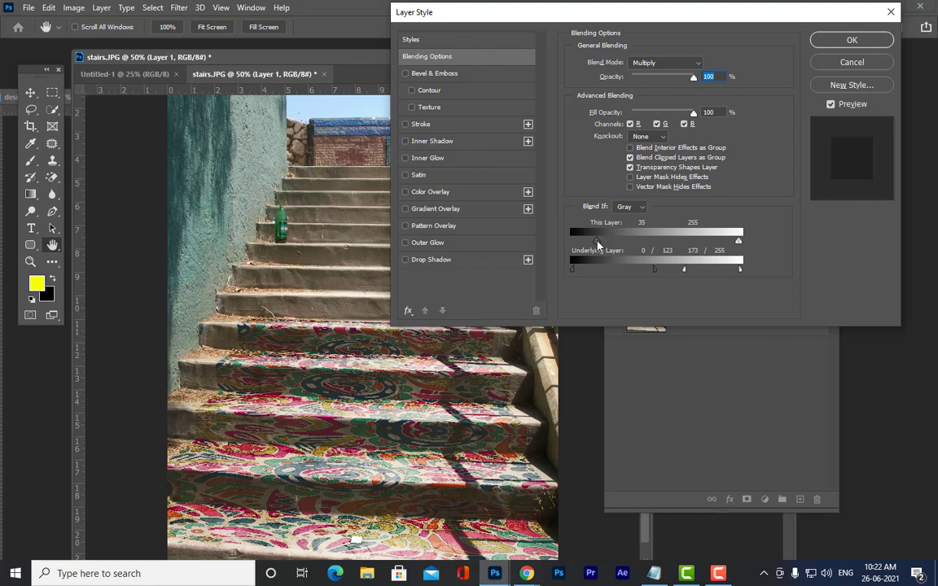
{"action": "left_click_drag", "start_coordinate": [597, 242], "coordinate": [561, 246]}
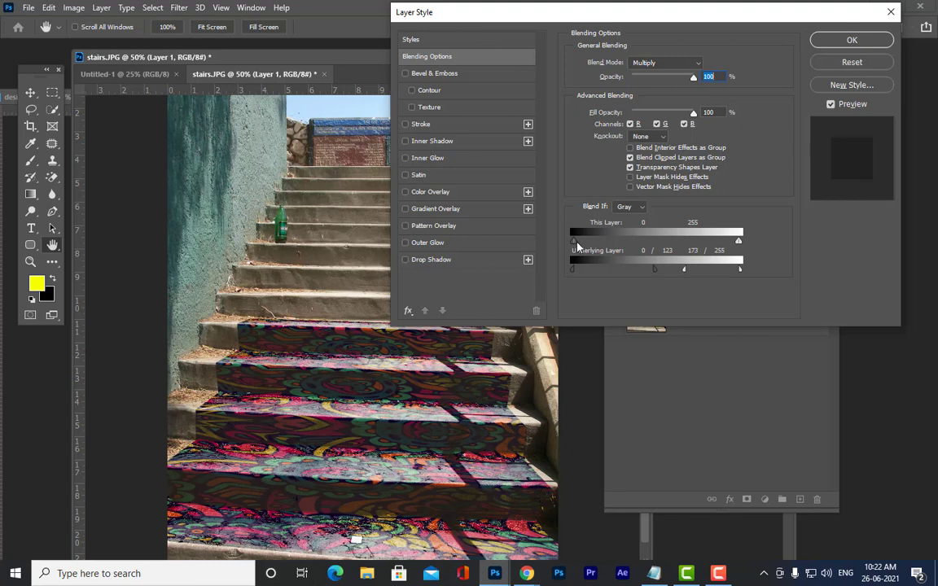
{"action": "left_click_drag", "start_coordinate": [574, 242], "coordinate": [601, 254]}
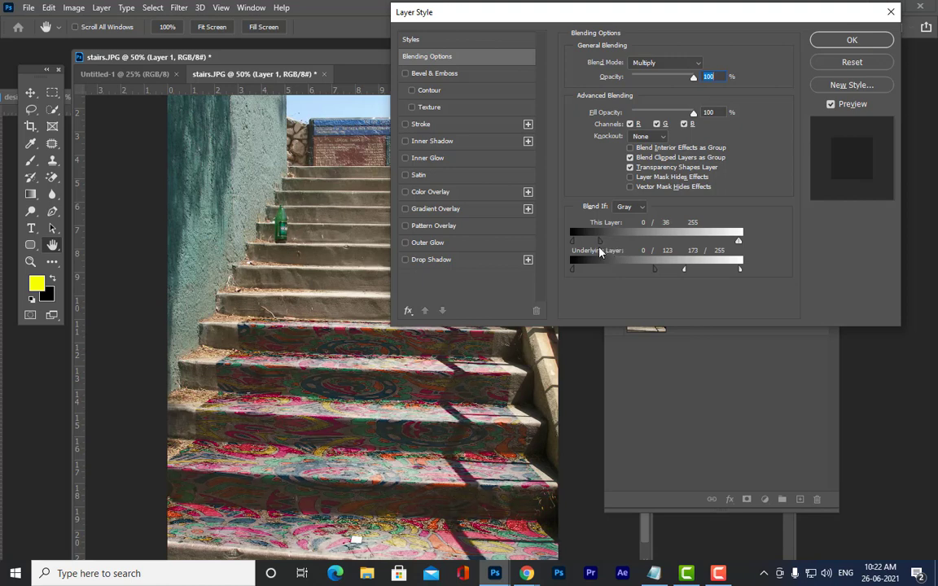
{"action": "left_click_drag", "start_coordinate": [740, 243], "coordinate": [693, 245]}
{"action": "left_click_drag", "start_coordinate": [601, 242], "coordinate": [621, 245]}
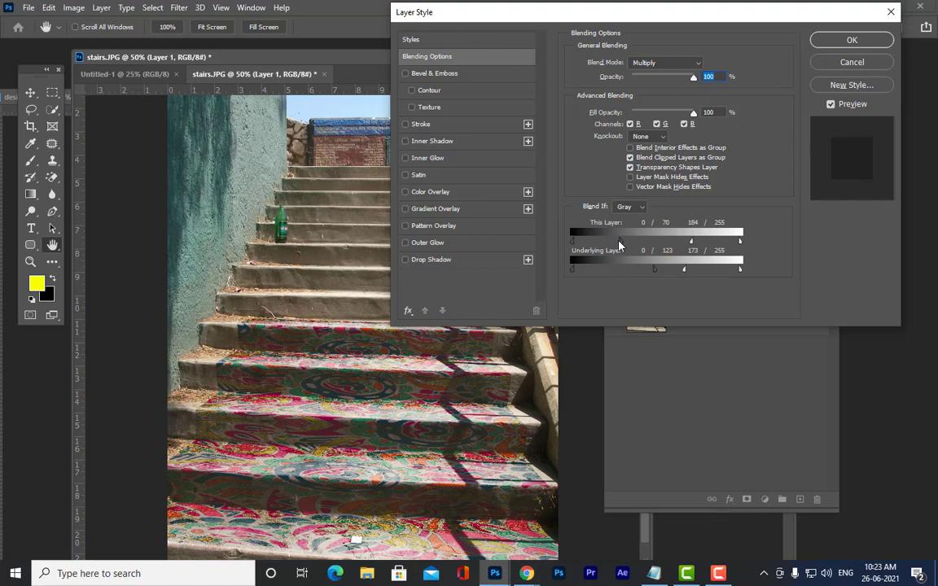
{"action": "left_click", "coordinate": [874, 41]}
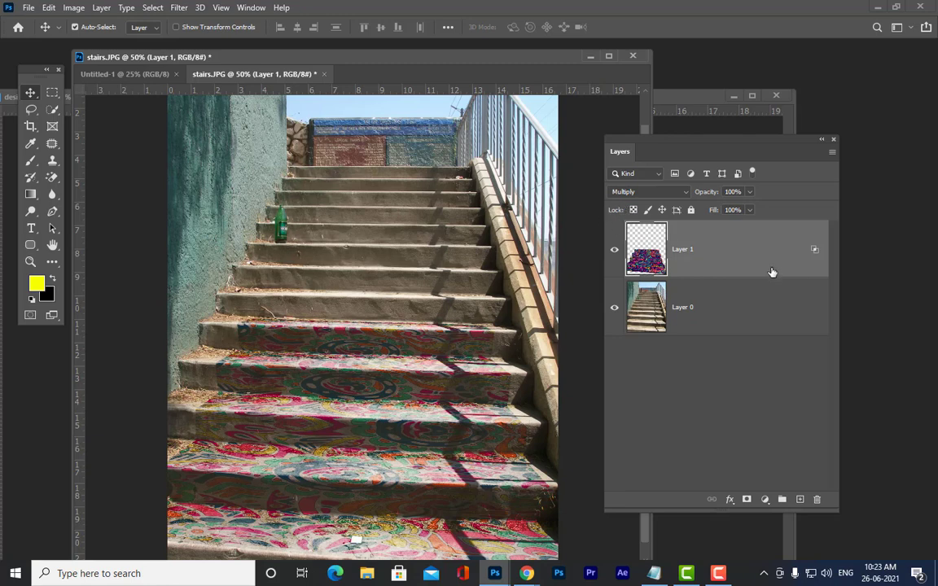
Step: Duplicate Layer 1 to strengthen the pattern and check the copy's Blend If settings without changing them
{"action": "key", "text": "ctrl+j"}
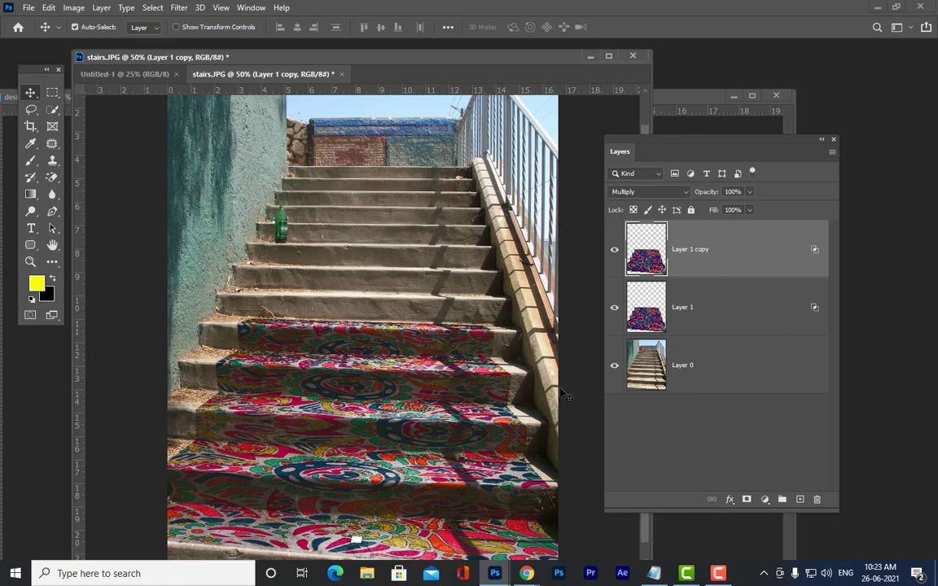
{"action": "left_click_drag", "start_coordinate": [705, 143], "coordinate": [717, 125]}
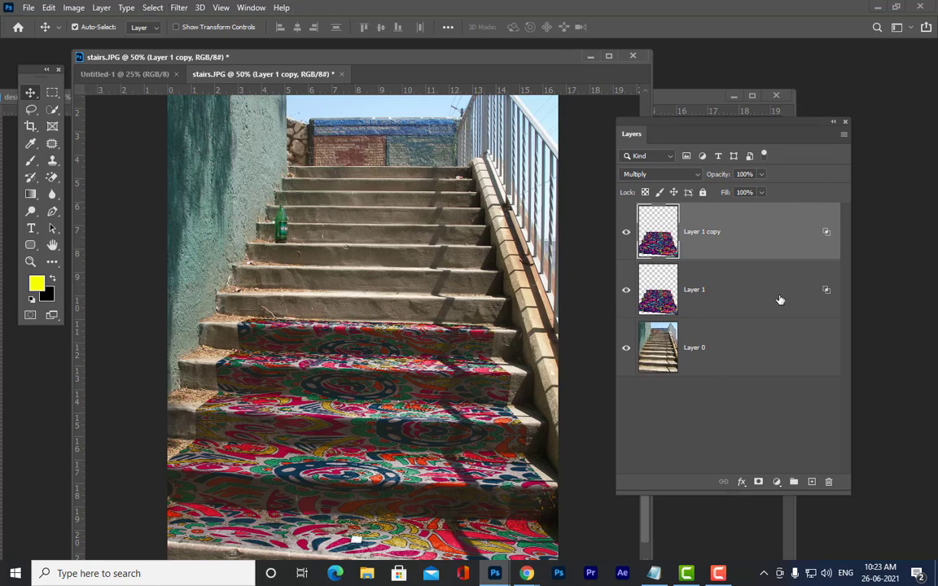
{"action": "double_click", "coordinate": [784, 222]}
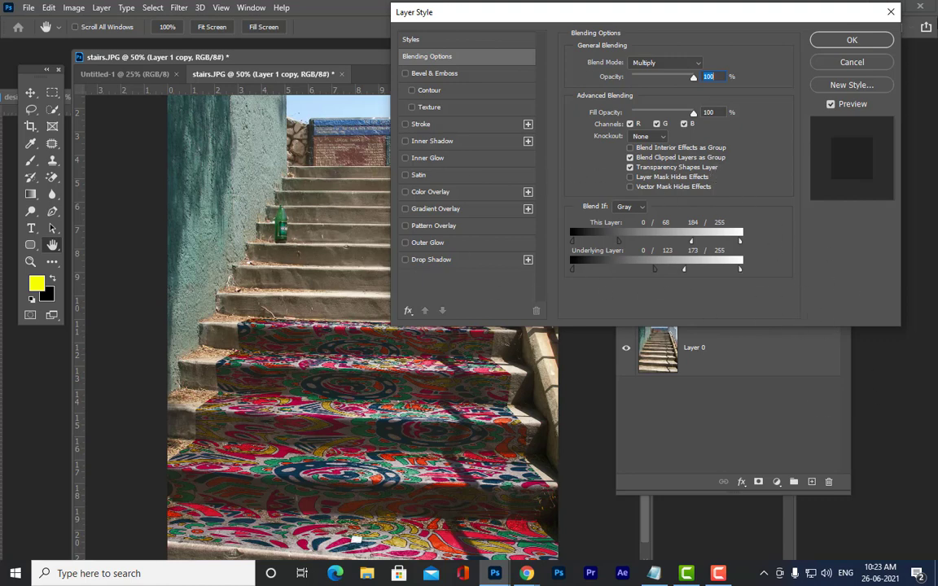
{"action": "left_click", "coordinate": [883, 41]}
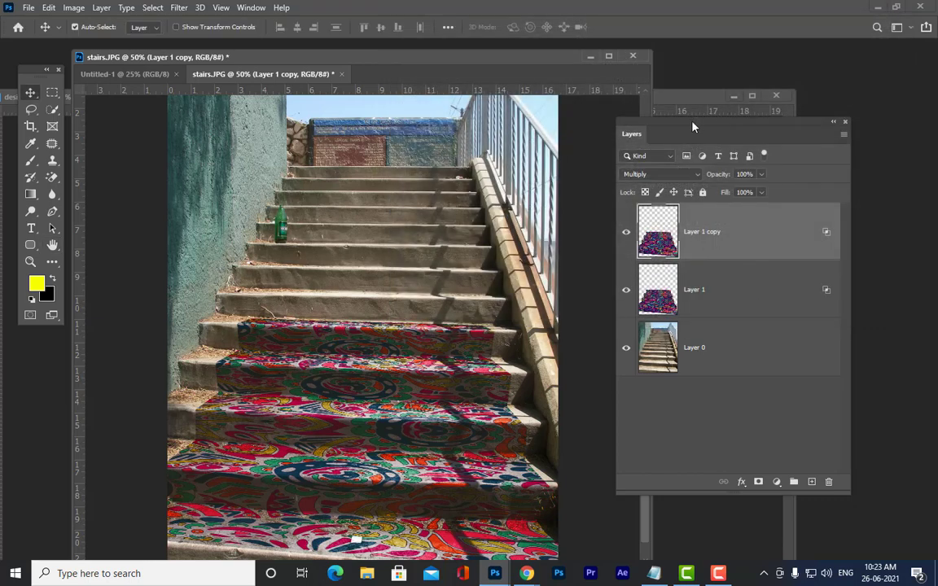
Step: Group Layer 1 and Layer 1 copy and name the group design
{"action": "left_click_drag", "start_coordinate": [693, 125], "coordinate": [672, 128]}
{"action": "left_click", "coordinate": [711, 293], "text": "shift"}
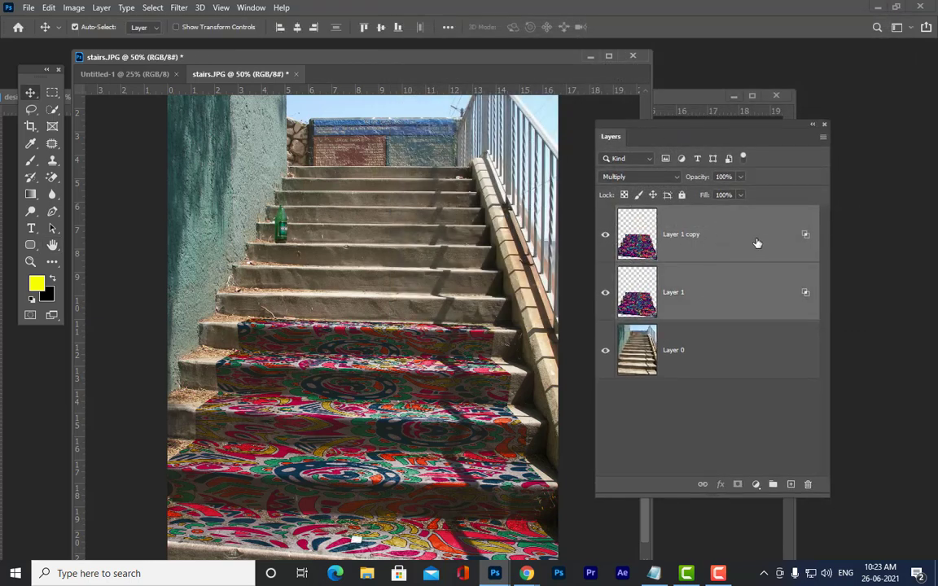
{"action": "key", "text": "ctrl+g"}
{"action": "double_click", "coordinate": [652, 214]}
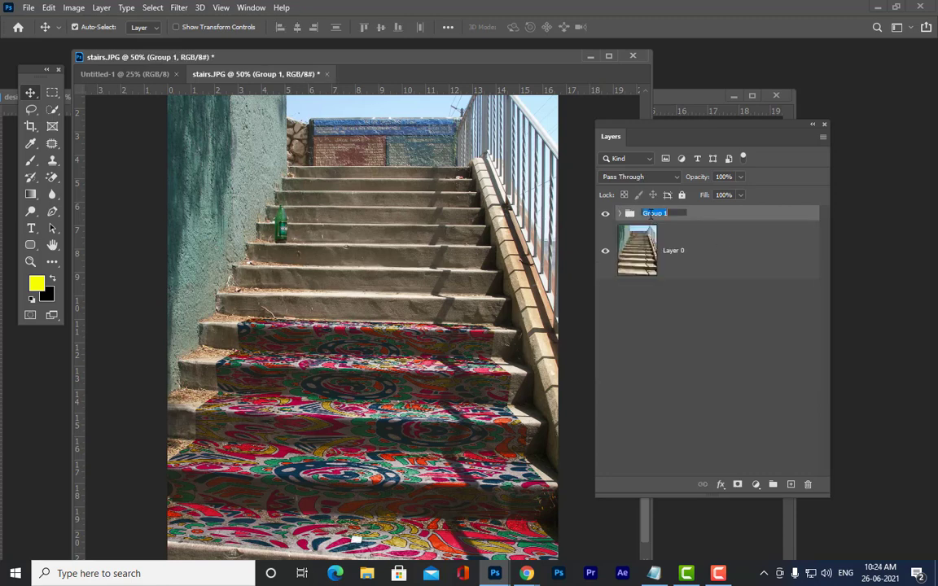
{"action": "type", "text": "design"}
{"action": "key", "text": "Return"}
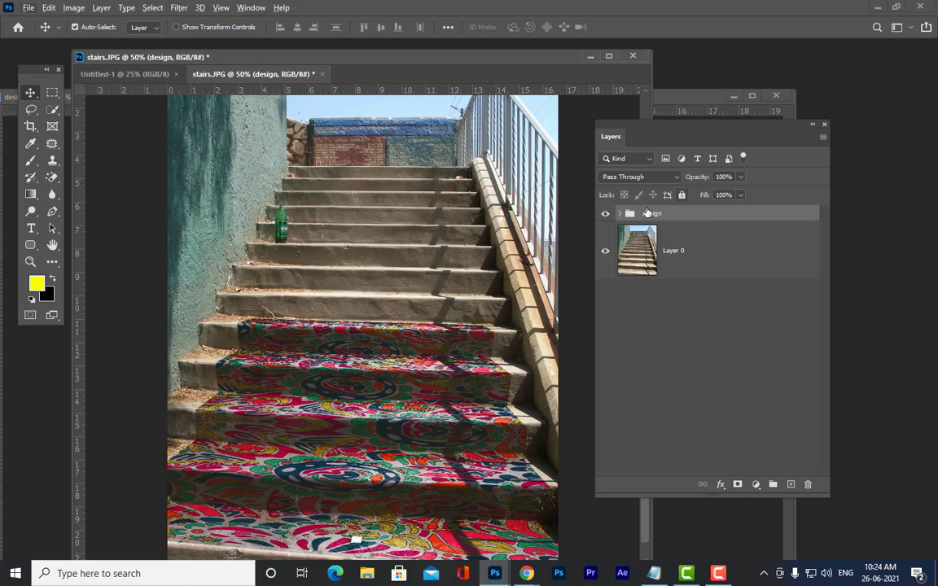
Step: Add a black mask to the design group and paint white on it with a 300 px brush to reveal the pattern on the lower steps
{"action": "left_click", "coordinate": [737, 486], "text": "alt"}
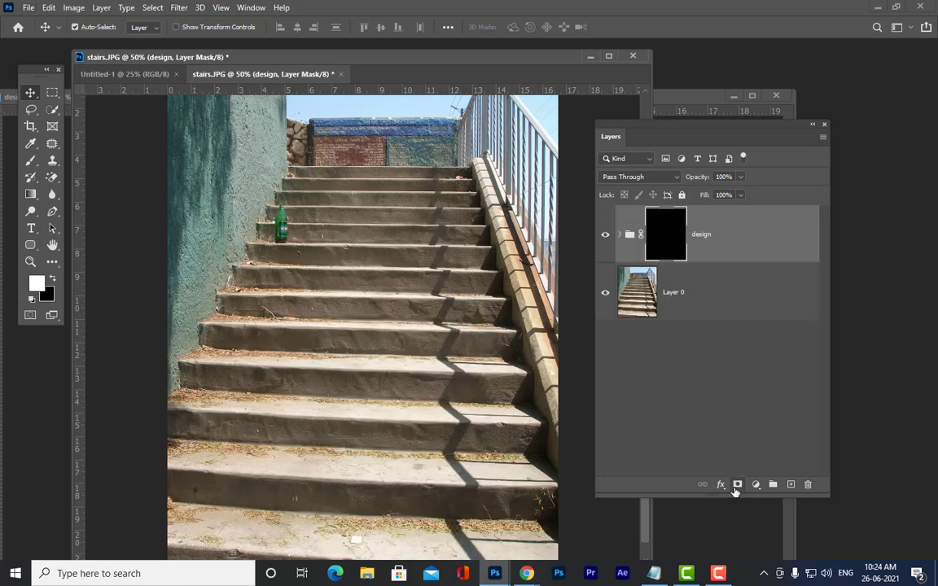
{"action": "left_click_drag", "start_coordinate": [642, 121], "coordinate": [726, 133]}
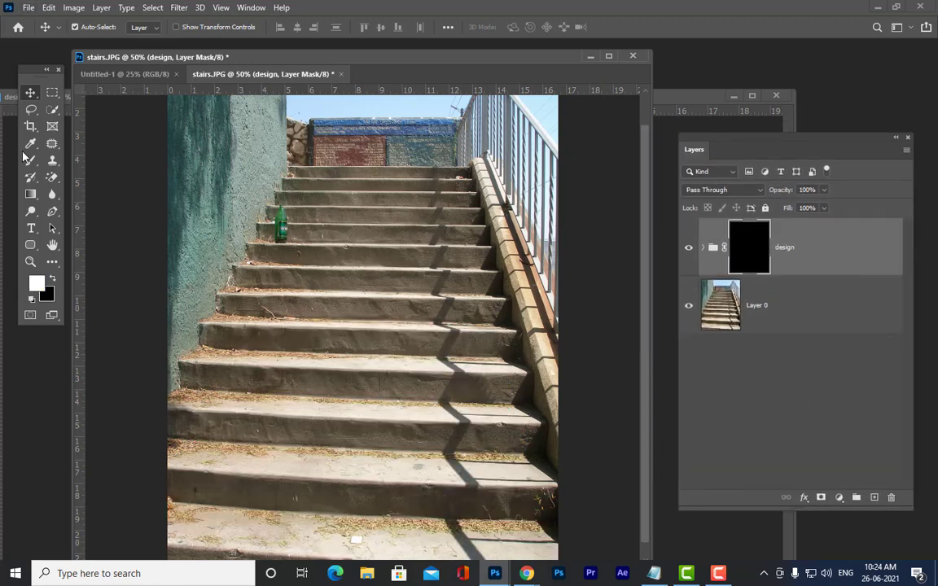
{"action": "left_click_drag", "start_coordinate": [31, 161], "coordinate": [68, 169]}
{"action": "left_click", "coordinate": [69, 163]}
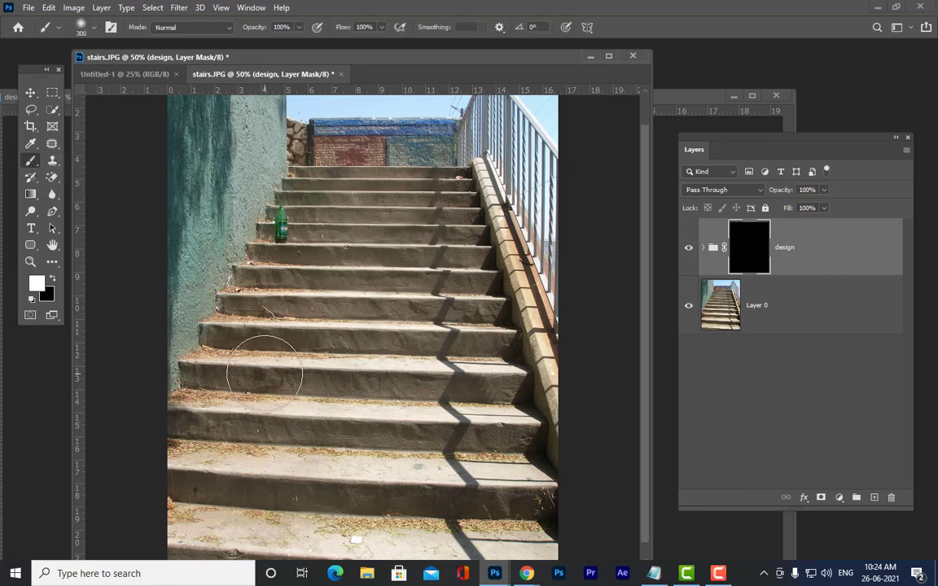
{"action": "mouse_move", "coordinate": [297, 346]}
{"action": "left_mouse_down"}
{"action": "mouse_move", "coordinate": [279, 379]}
{"action": "mouse_move", "coordinate": [296, 407]}
{"action": "mouse_move", "coordinate": [283, 422]}
{"action": "mouse_move", "coordinate": [298, 458]}
{"action": "mouse_move", "coordinate": [345, 445]}
{"action": "mouse_move", "coordinate": [369, 396]}
{"action": "mouse_move", "coordinate": [347, 393]}
{"action": "mouse_move", "coordinate": [425, 409]}
{"action": "mouse_move", "coordinate": [439, 397]}
{"action": "mouse_move", "coordinate": [435, 412]}
{"action": "mouse_move", "coordinate": [459, 444]}
{"action": "mouse_move", "coordinate": [448, 461]}
{"action": "mouse_move", "coordinate": [462, 483]}
{"action": "mouse_move", "coordinate": [417, 491]}
{"action": "mouse_move", "coordinate": [391, 509]}
{"action": "mouse_move", "coordinate": [285, 498]}
{"action": "mouse_move", "coordinate": [231, 512]}
{"action": "mouse_move", "coordinate": [248, 522]}
{"action": "mouse_move", "coordinate": [473, 541]}
{"action": "mouse_move", "coordinate": [450, 490]}
{"action": "mouse_move", "coordinate": [434, 497]}
{"action": "mouse_move", "coordinate": [446, 498]}
{"action": "mouse_move", "coordinate": [435, 500]}
{"action": "mouse_move", "coordinate": [477, 473]}
{"action": "left_mouse_up"}
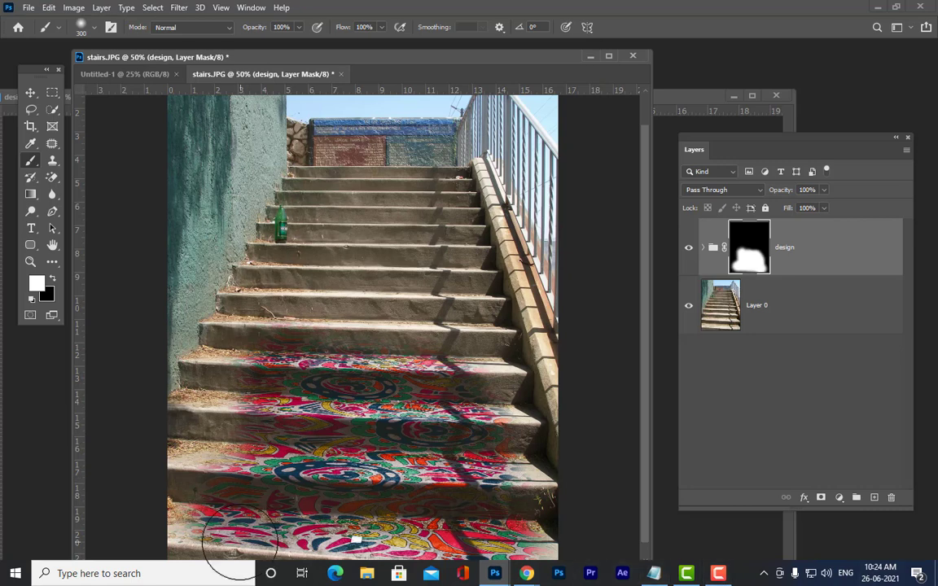
Step: Lower the brush flow to 14% and paint the group mask softly along both side edges of the revealed pattern
{"action": "left_click_drag", "start_coordinate": [381, 27], "coordinate": [332, 46]}
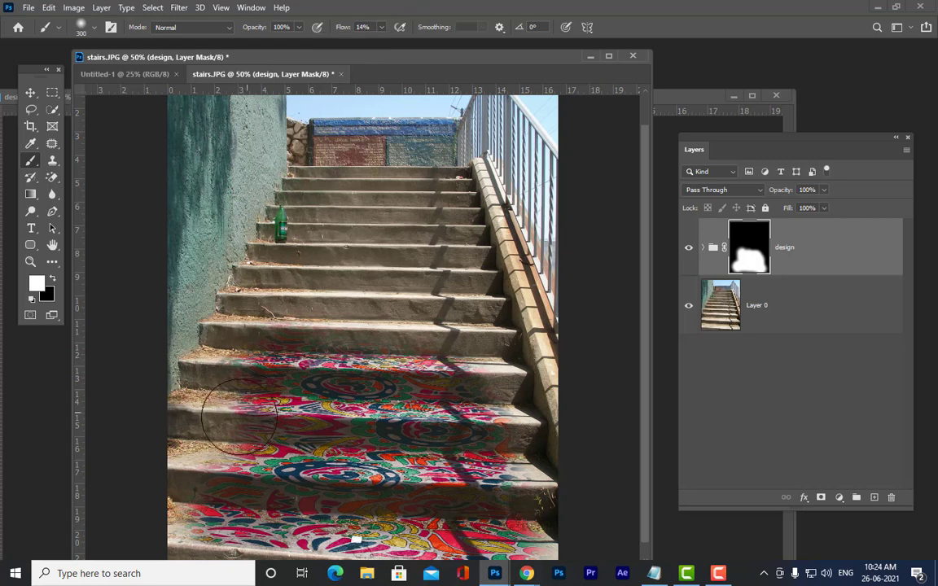
{"action": "mouse_move", "coordinate": [239, 416]}
{"action": "left_mouse_down"}
{"action": "mouse_move", "coordinate": [200, 383]}
{"action": "mouse_move", "coordinate": [183, 428]}
{"action": "mouse_move", "coordinate": [204, 489]}
{"action": "mouse_move", "coordinate": [157, 524]}
{"action": "mouse_move", "coordinate": [168, 529]}
{"action": "left_mouse_up"}
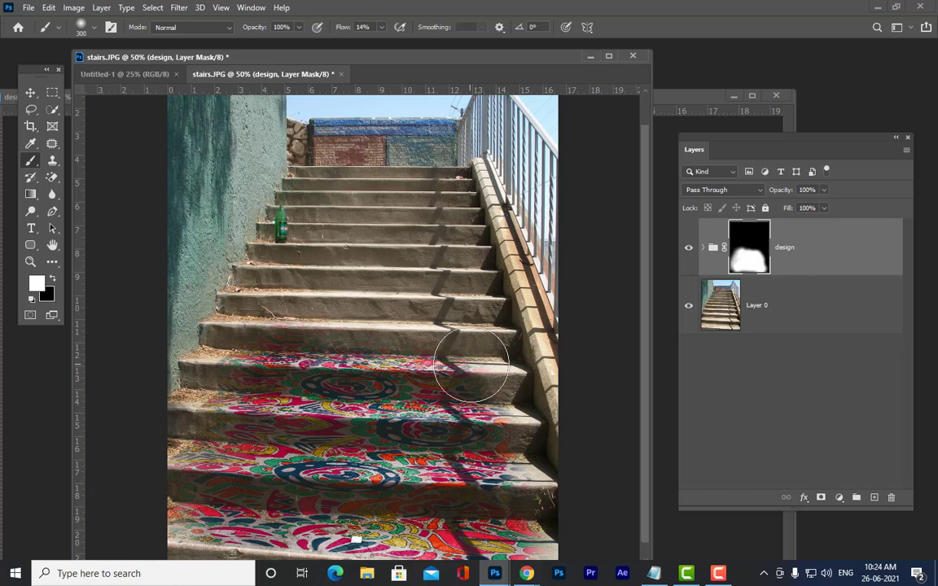
{"action": "mouse_move", "coordinate": [472, 368]}
{"action": "left_mouse_down"}
{"action": "mouse_move", "coordinate": [492, 391]}
{"action": "mouse_move", "coordinate": [496, 440]}
{"action": "mouse_move", "coordinate": [534, 480]}
{"action": "mouse_move", "coordinate": [531, 546]}
{"action": "mouse_move", "coordinate": [477, 493]}
{"action": "left_mouse_up"}
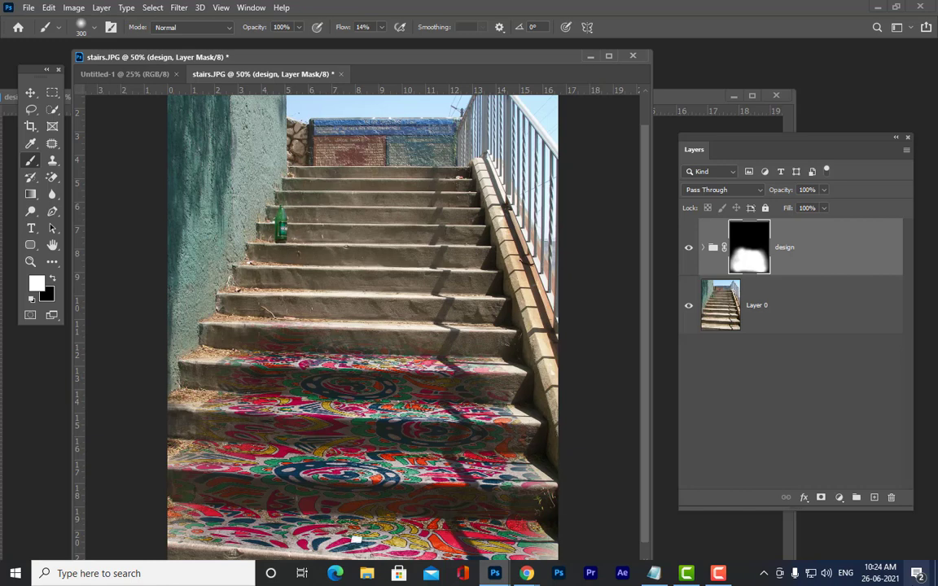
Step: Reduce the design group's opacity to 77% and shift the Layers panel and the staircase window upward
{"action": "left_click", "coordinate": [825, 190]}
{"action": "left_click_drag", "start_coordinate": [826, 208], "coordinate": [812, 208]}
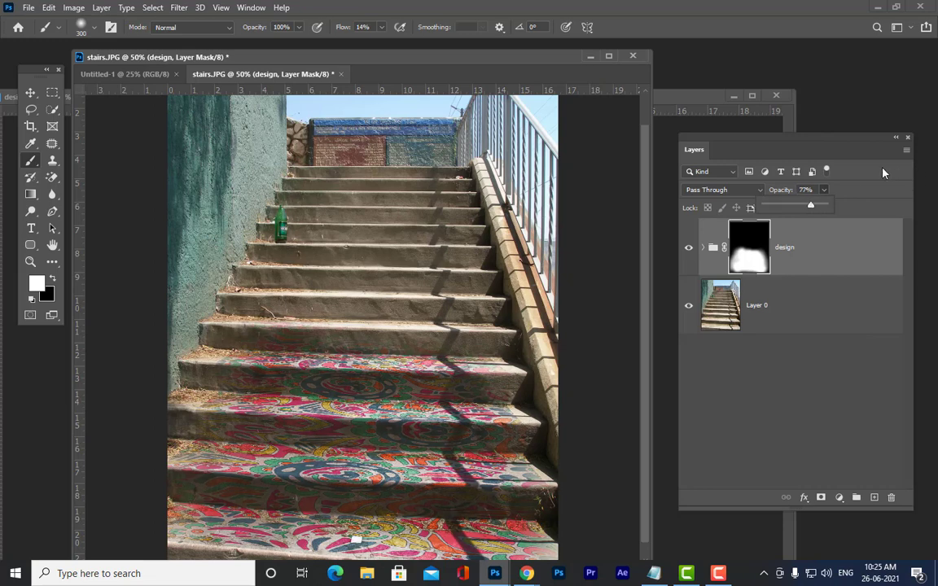
{"action": "left_click_drag", "start_coordinate": [814, 141], "coordinate": [844, 112]}
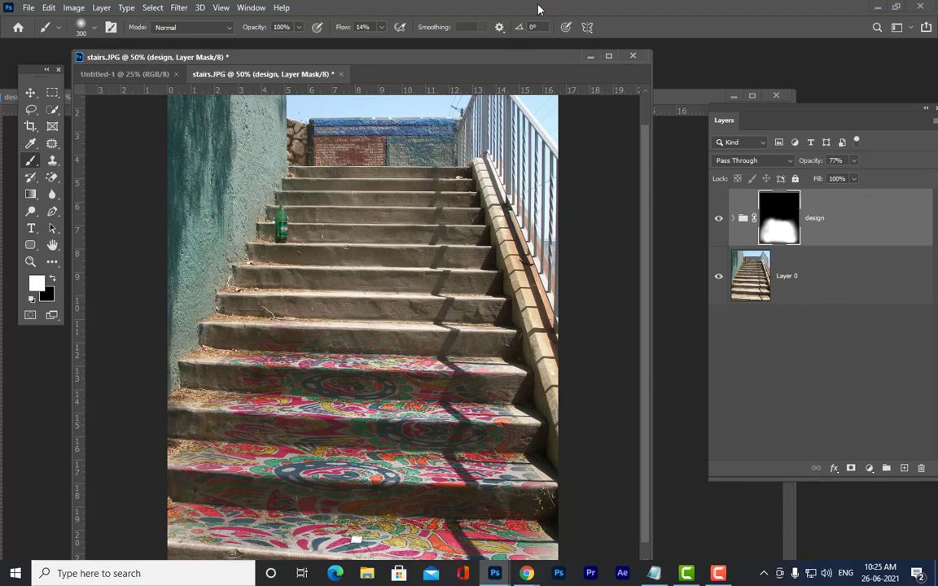
{"action": "left_click_drag", "start_coordinate": [350, 57], "coordinate": [353, 41]}
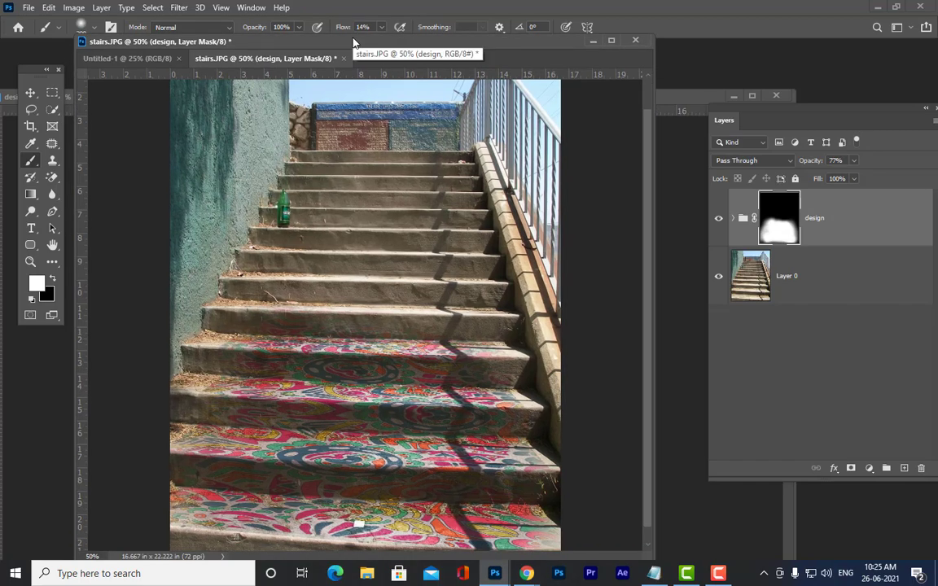
Step: Search the photoshop ref images folder for "rock" and open the rocktexture image
{"action": "key", "text": "ctrl+o"}
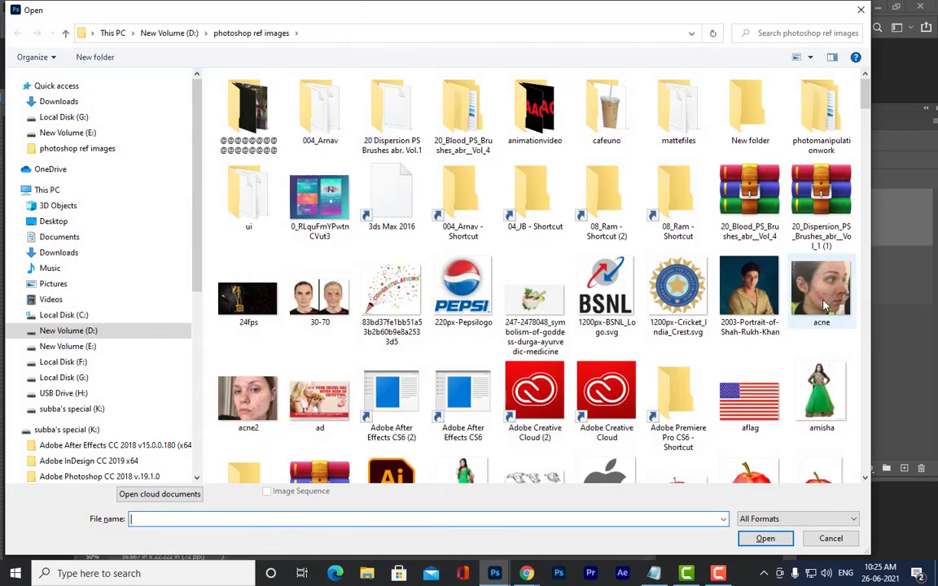
{"action": "scroll", "coordinate": [670, 247], "scroll_direction": "down", "scroll_amount": 15}
{"action": "scroll", "coordinate": [670, 246], "scroll_direction": "down", "scroll_amount": 20}
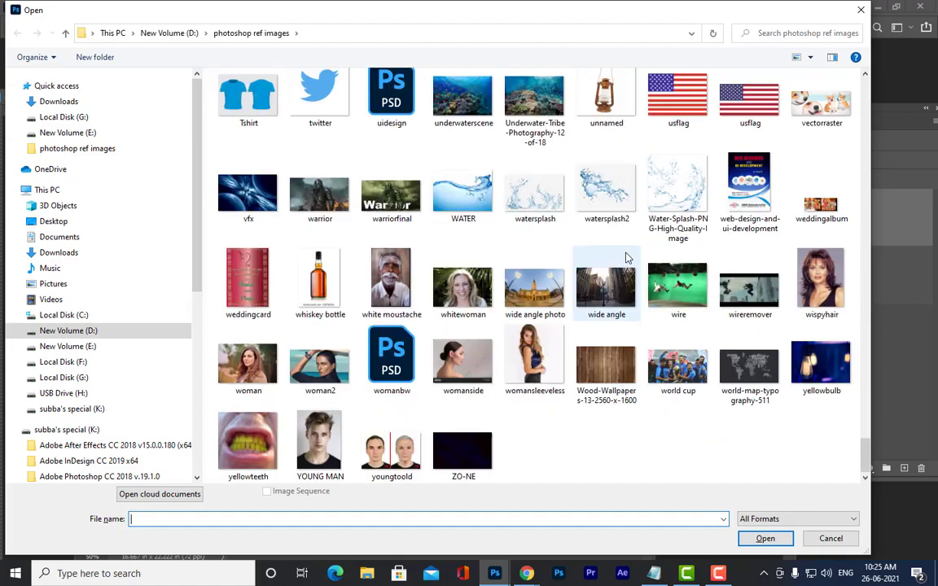
{"action": "scroll", "coordinate": [626, 254], "scroll_direction": "up", "scroll_amount": 20}
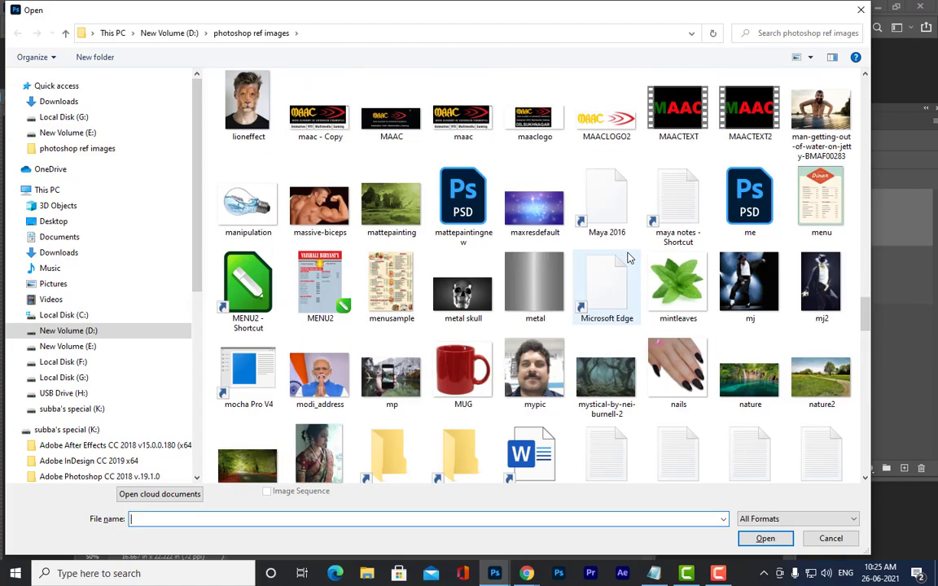
{"action": "scroll", "coordinate": [595, 375], "scroll_direction": "down", "scroll_amount": 2}
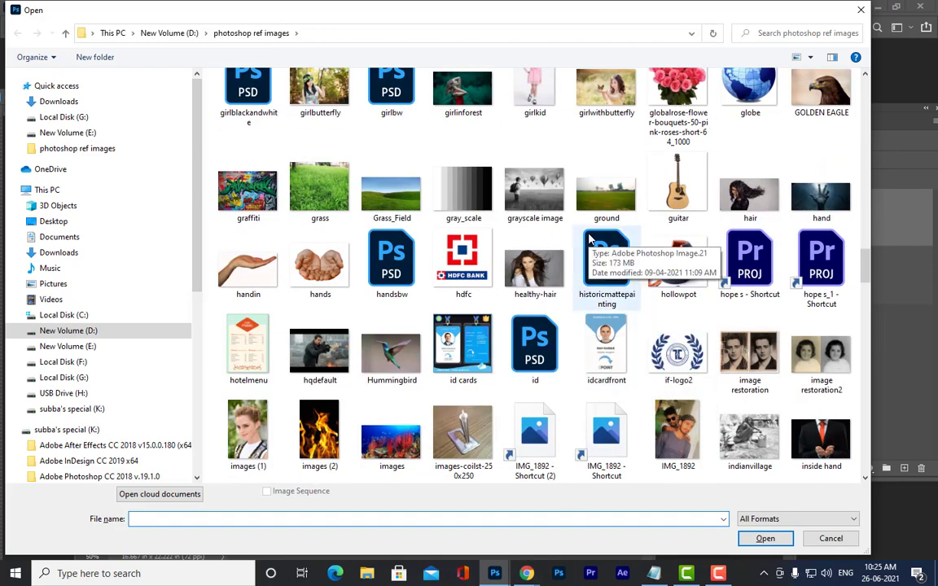
{"action": "scroll", "coordinate": [524, 290], "scroll_direction": "up", "scroll_amount": 20}
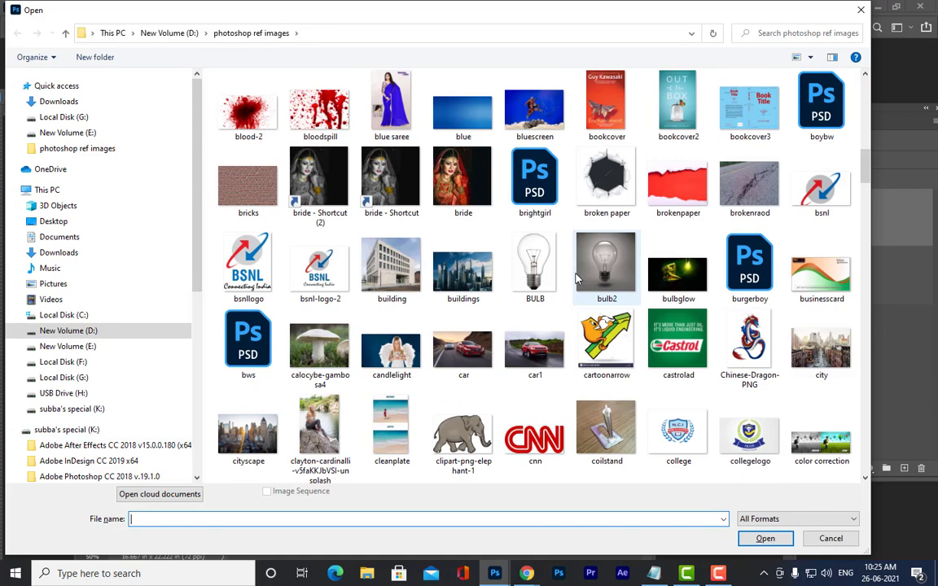
{"action": "left_click", "coordinate": [777, 36]}
{"action": "type", "text": "rock"}
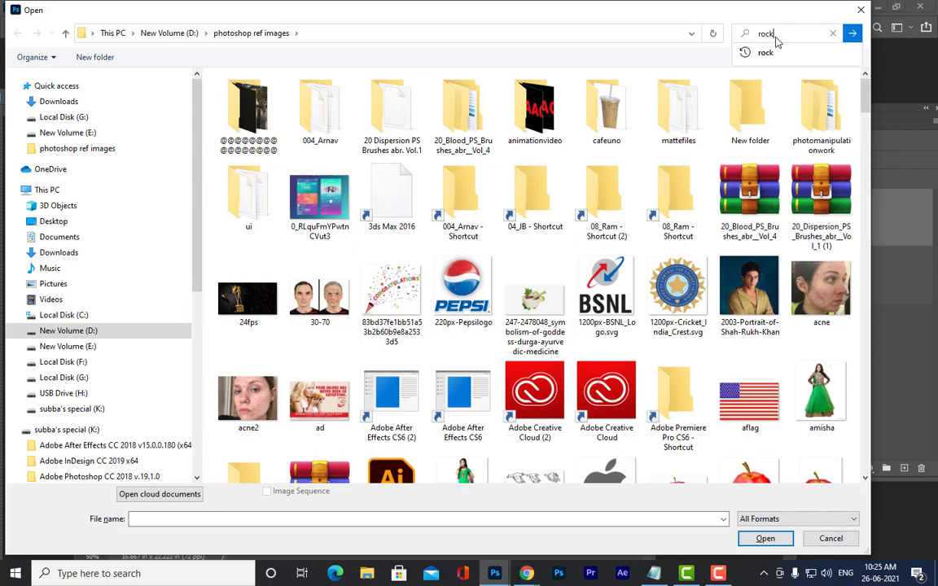
{"action": "key", "text": "Return"}
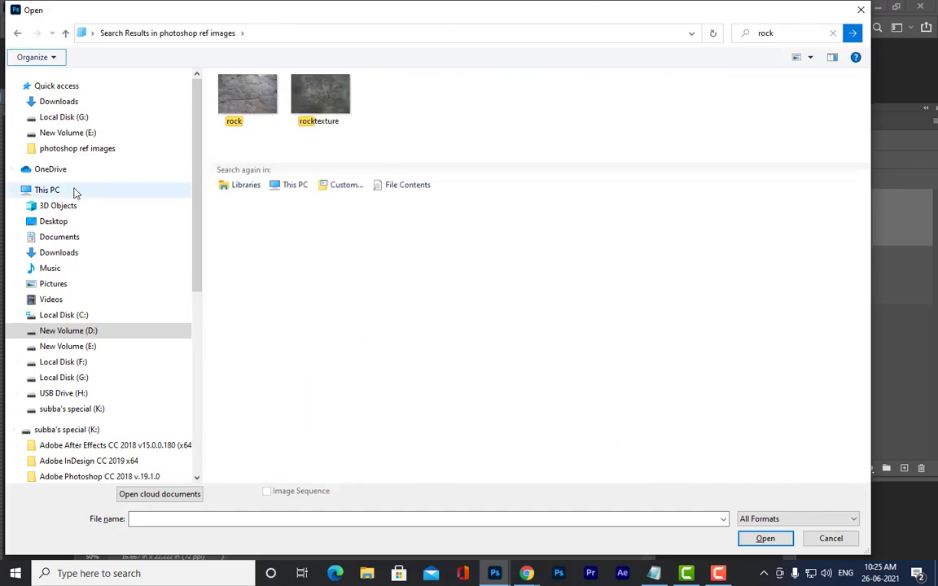
{"action": "left_click", "coordinate": [314, 86]}
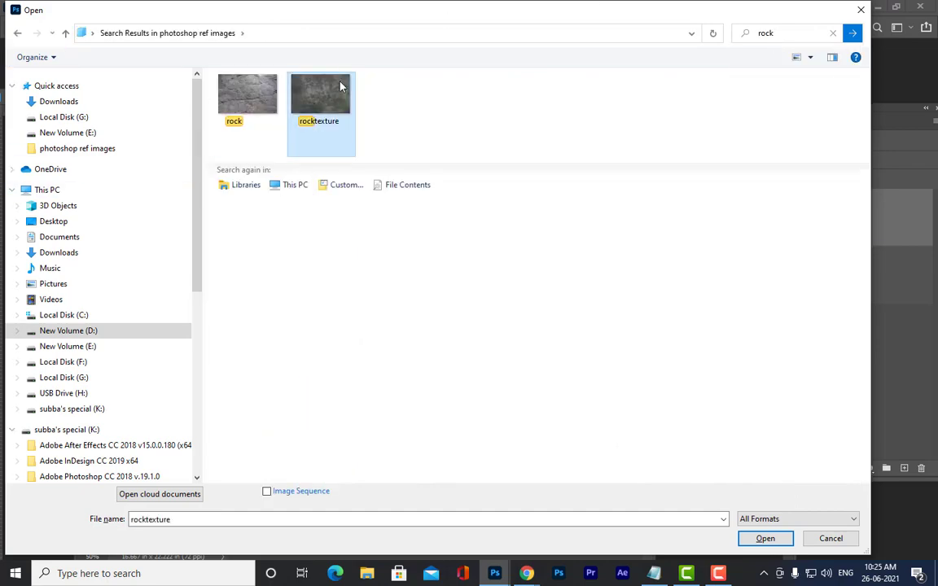
{"action": "left_click", "coordinate": [758, 538]}
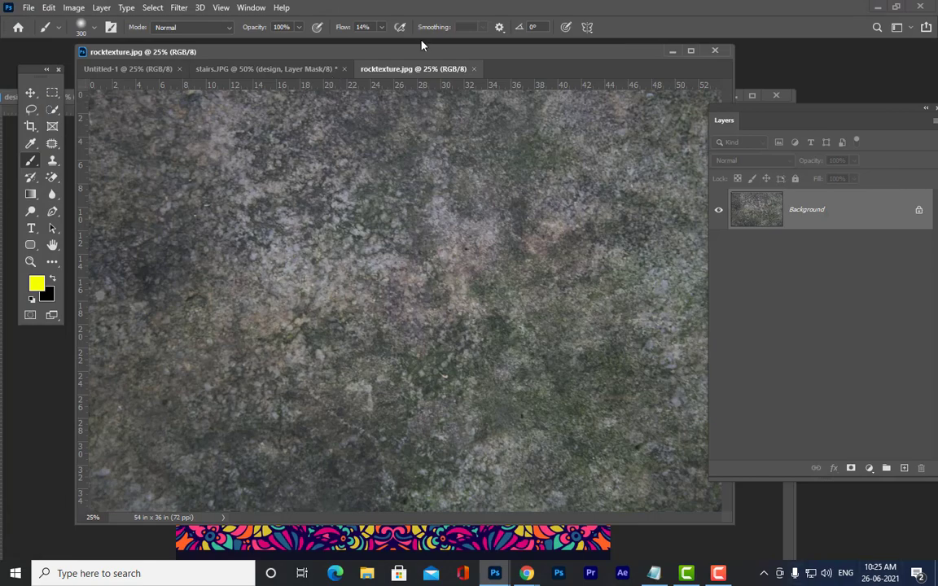
Step: Copy the rock texture into the staircase document as a new layer above the design group and close the rocktexture image
{"action": "left_click_drag", "start_coordinate": [420, 69], "coordinate": [200, 259]}
{"action": "left_click_drag", "start_coordinate": [400, 62], "coordinate": [470, 65]}
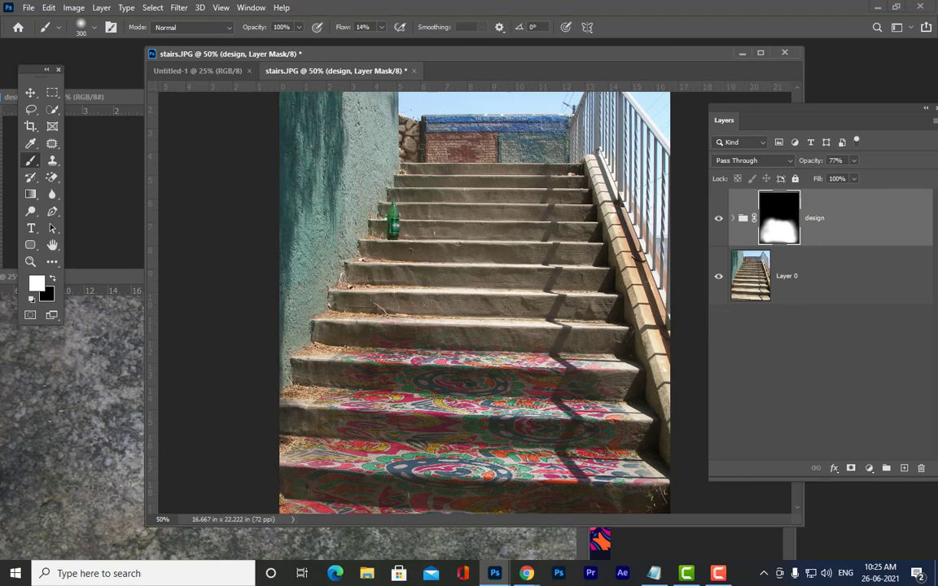
{"action": "left_click", "coordinate": [30, 93]}
{"action": "left_click", "coordinate": [136, 316]}
{"action": "left_click_drag", "start_coordinate": [167, 314], "coordinate": [527, 237]}
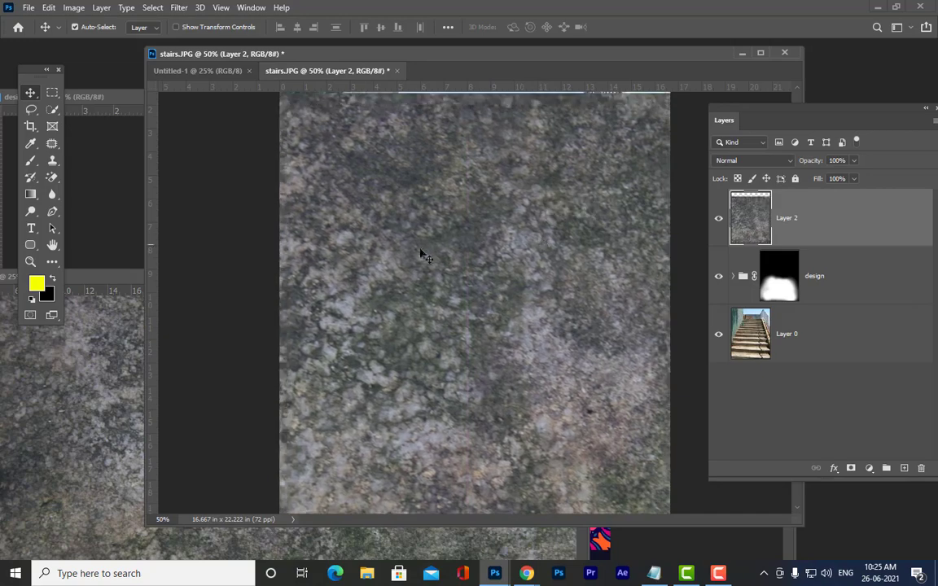
{"action": "left_click", "coordinate": [128, 275]}
{"action": "left_click", "coordinate": [576, 277]}
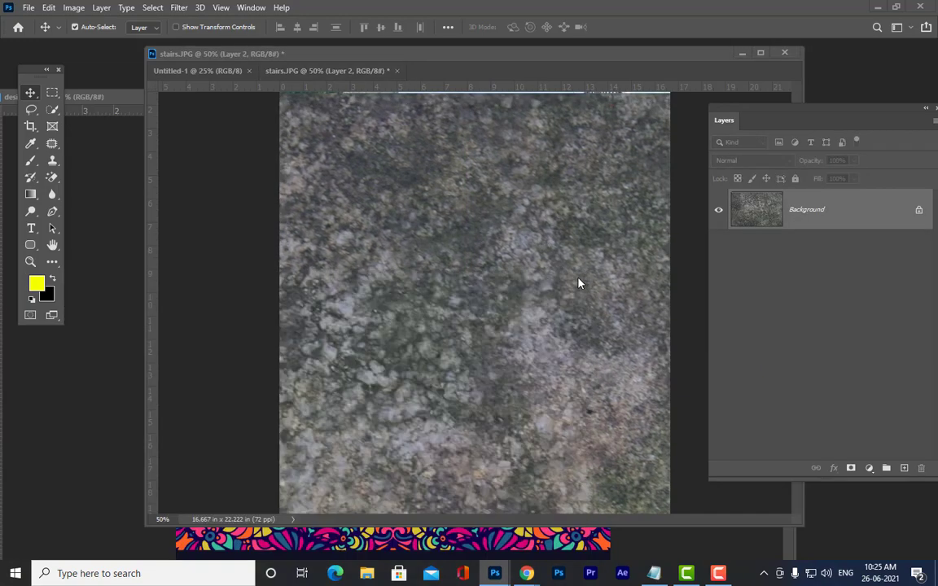
Step: Scale the rock texture layer to about 52% width and 49% height and position it over the lower steps
{"action": "left_click_drag", "start_coordinate": [499, 54], "coordinate": [412, 40]}
{"action": "left_click_drag", "start_coordinate": [409, 222], "coordinate": [184, 309]}
{"action": "key", "text": "ctrl+t"}
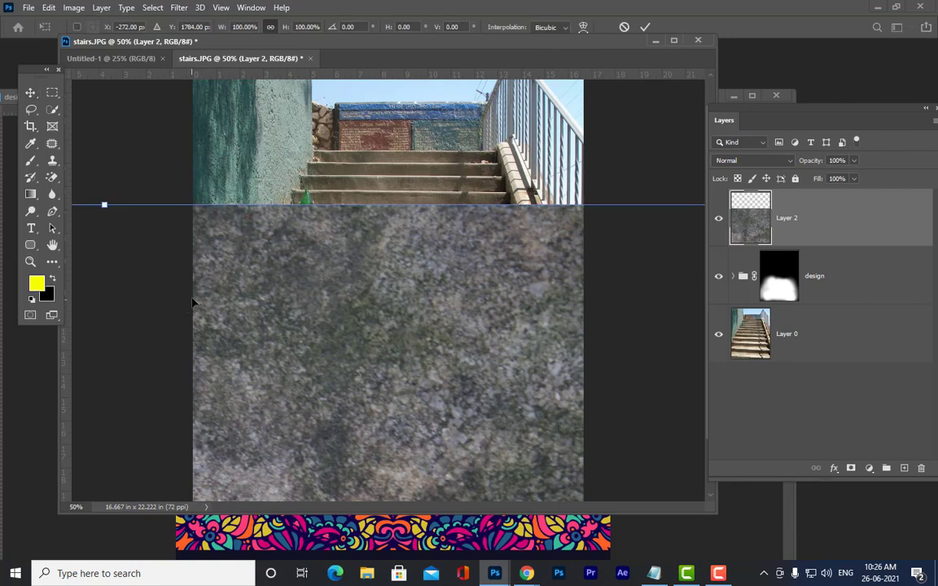
{"action": "key", "text": "ctrl+minus"}
{"action": "key", "text": "ctrl+minus"}
{"action": "key", "text": "ctrl+minus"}
{"action": "key", "text": "ctrl+minus"}
{"action": "left_click_drag", "start_coordinate": [409, 307], "coordinate": [493, 253]}
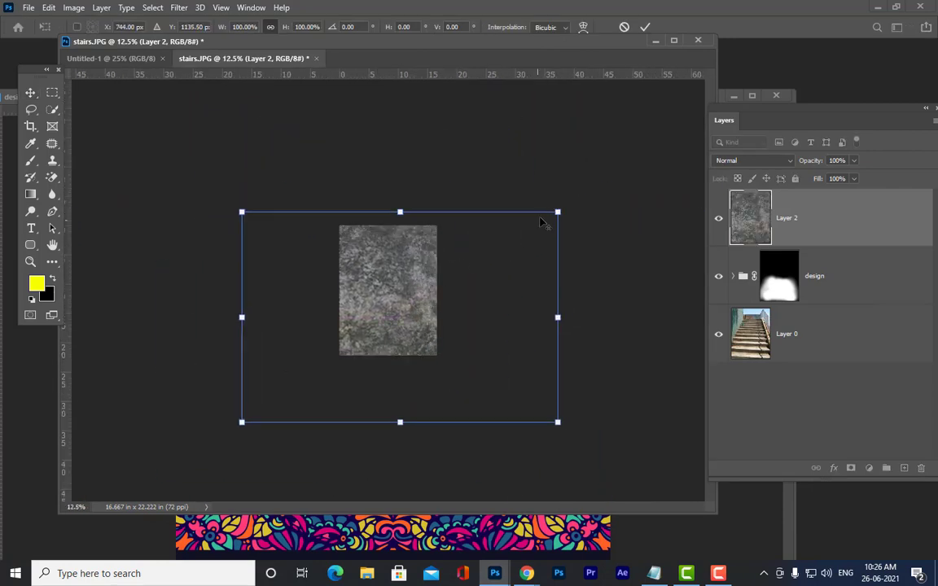
{"action": "left_click_drag", "start_coordinate": [557, 211], "coordinate": [482, 265]}
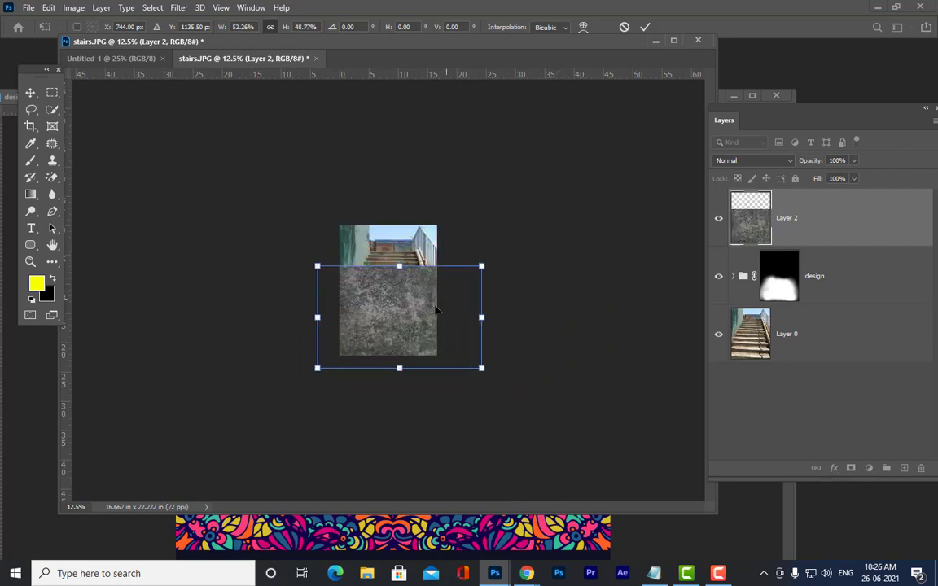
{"action": "mouse_move", "coordinate": [430, 318]}
{"action": "left_mouse_down"}
{"action": "mouse_move", "coordinate": [391, 343]}
{"action": "mouse_move", "coordinate": [418, 331]}
{"action": "left_mouse_up"}
{"action": "key", "text": "Return"}
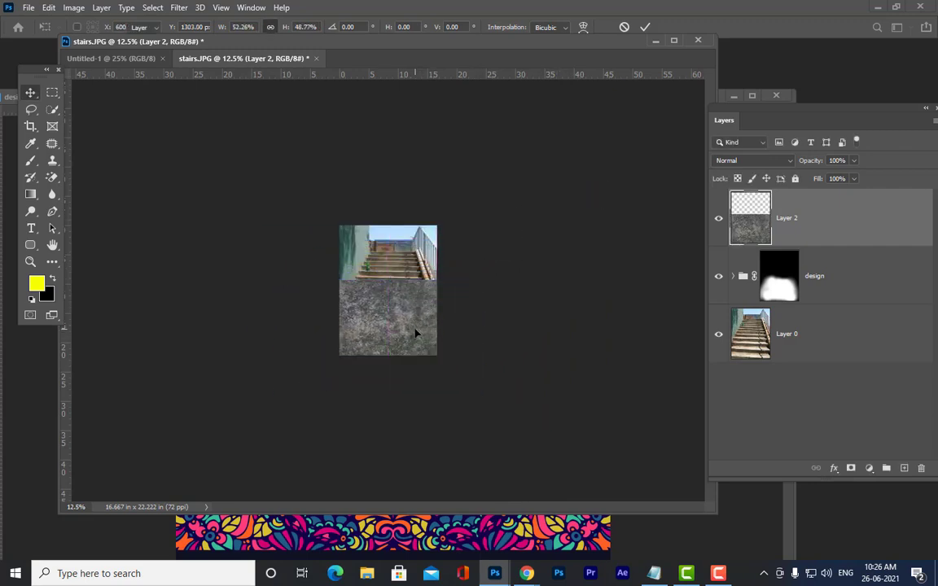
Step: Move the Layers panel clear of the window edge and clip the rock texture layer to the design group
{"action": "key", "text": "ctrl+plus"}
{"action": "key", "text": "ctrl+plus"}
{"action": "key", "text": "ctrl+plus"}
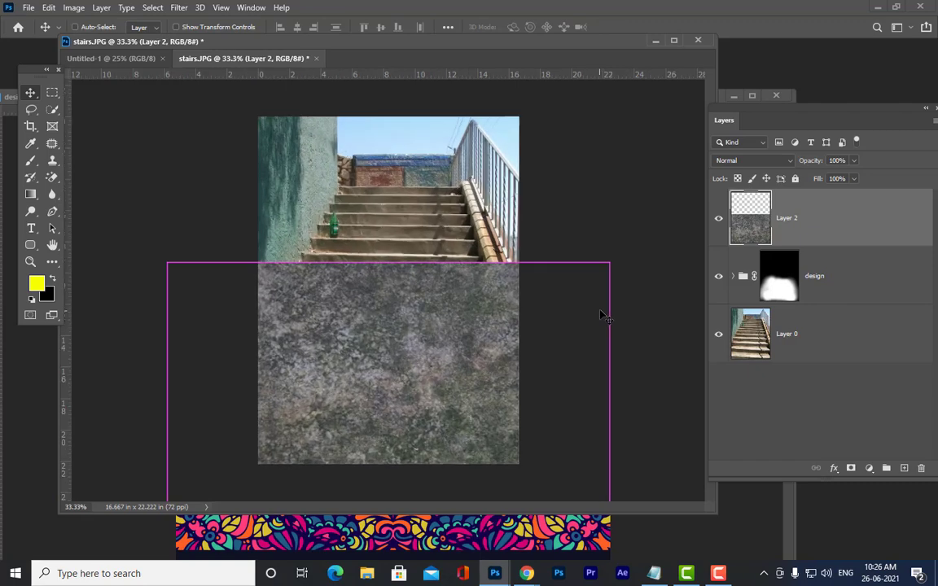
{"action": "left_click_drag", "start_coordinate": [796, 98], "coordinate": [687, 68]}
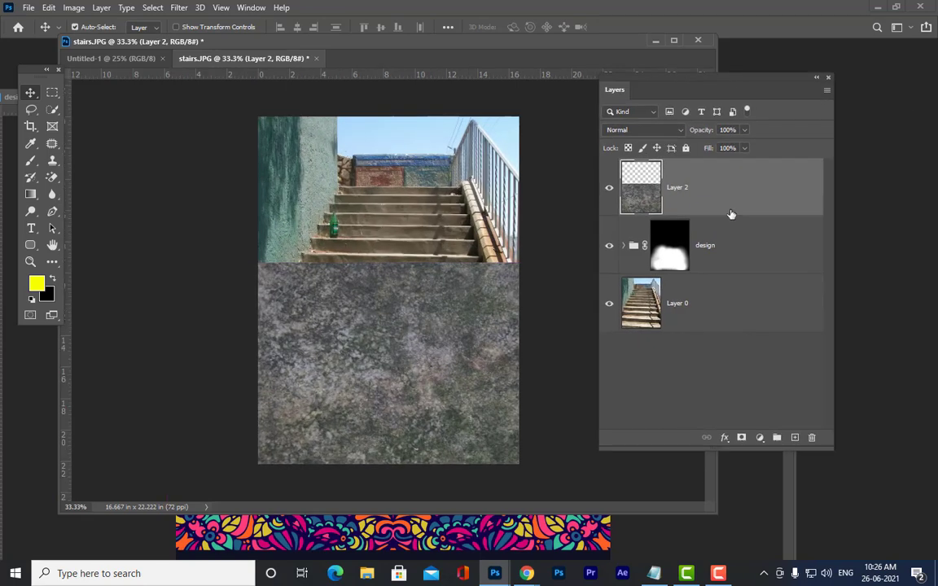
{"action": "left_click", "coordinate": [734, 215], "text": "alt"}
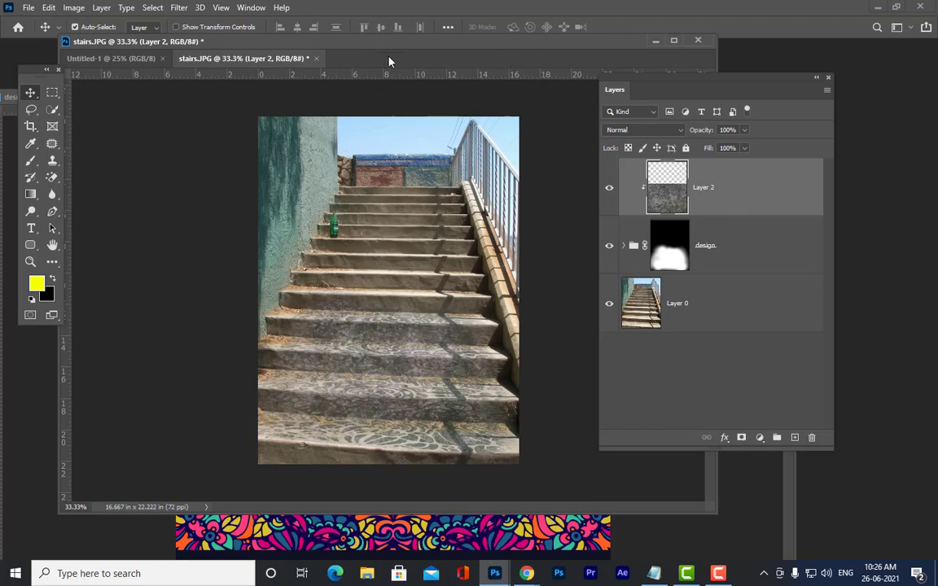
Step: Set the rock texture layer's blend mode to Multiply and reduce its opacity to 65%
{"action": "left_click_drag", "start_coordinate": [390, 61], "coordinate": [357, 61]}
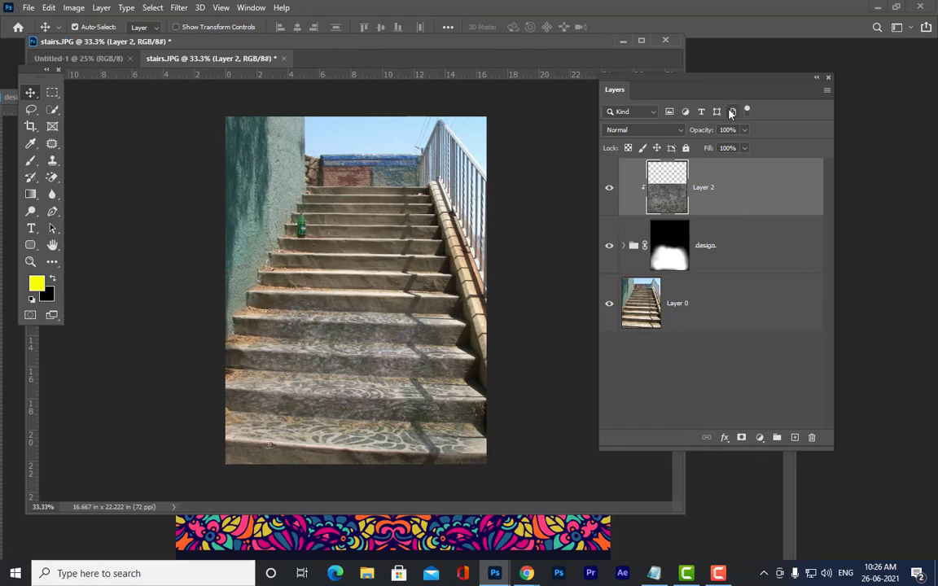
{"action": "left_click", "coordinate": [663, 130]}
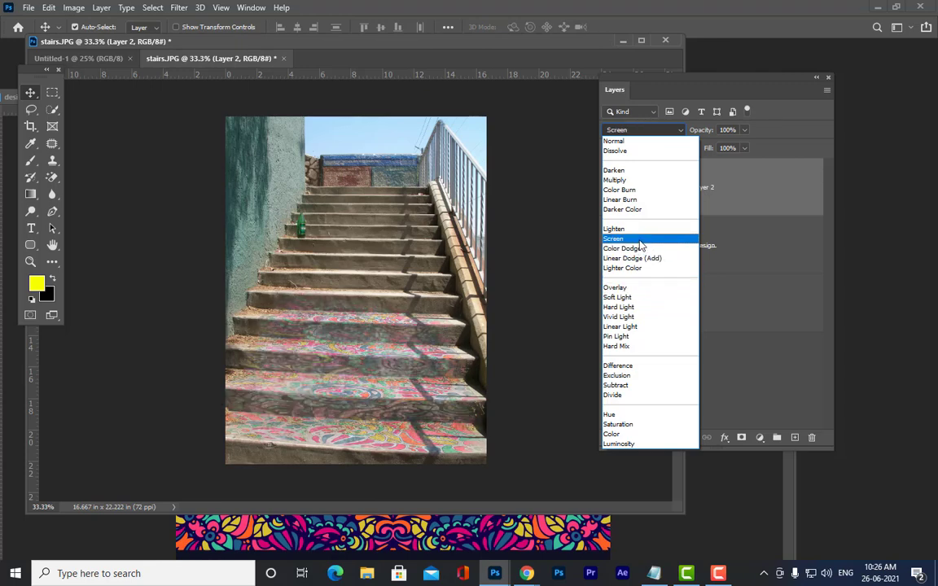
{"action": "left_click", "coordinate": [645, 186]}
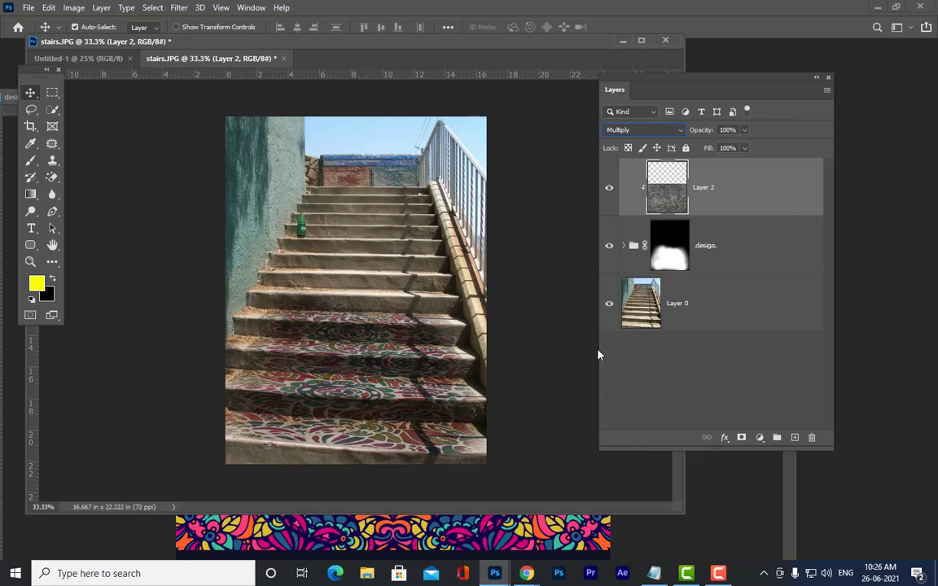
{"action": "key", "text": "ctrl+equal"}
{"action": "key", "text": "ctrl+equal"}
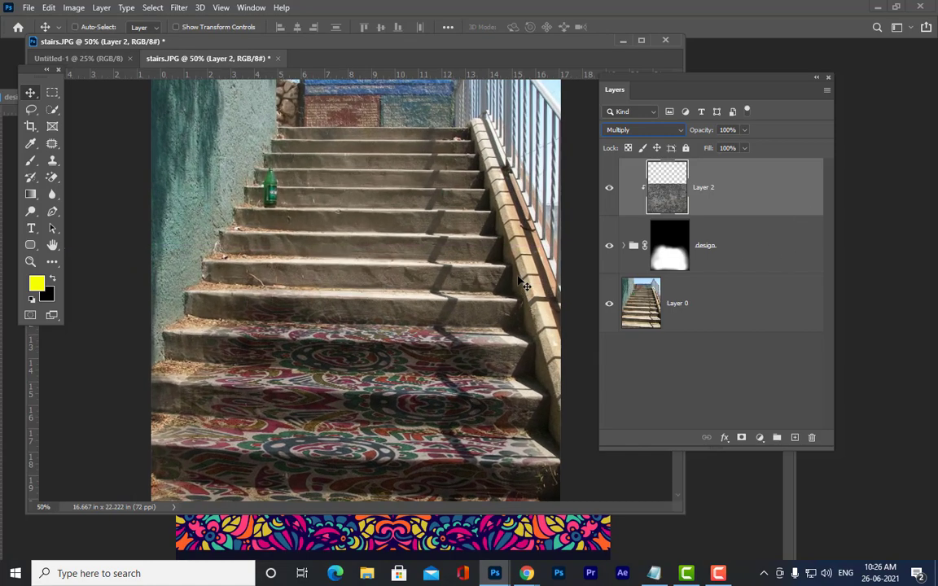
{"action": "key", "text": "ctrl+equal"}
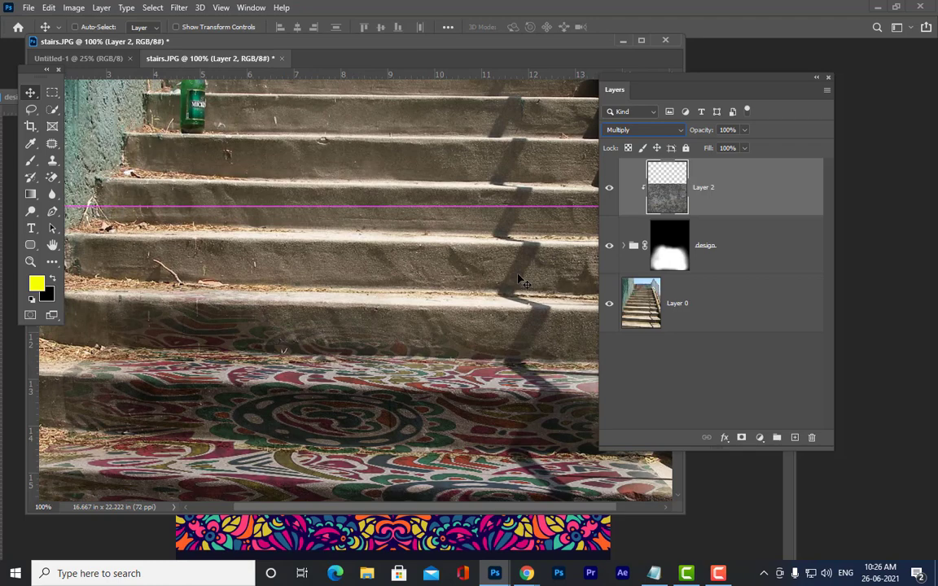
{"action": "key", "text": "ctrl+minus"}
{"action": "key", "text": "ctrl+minus"}
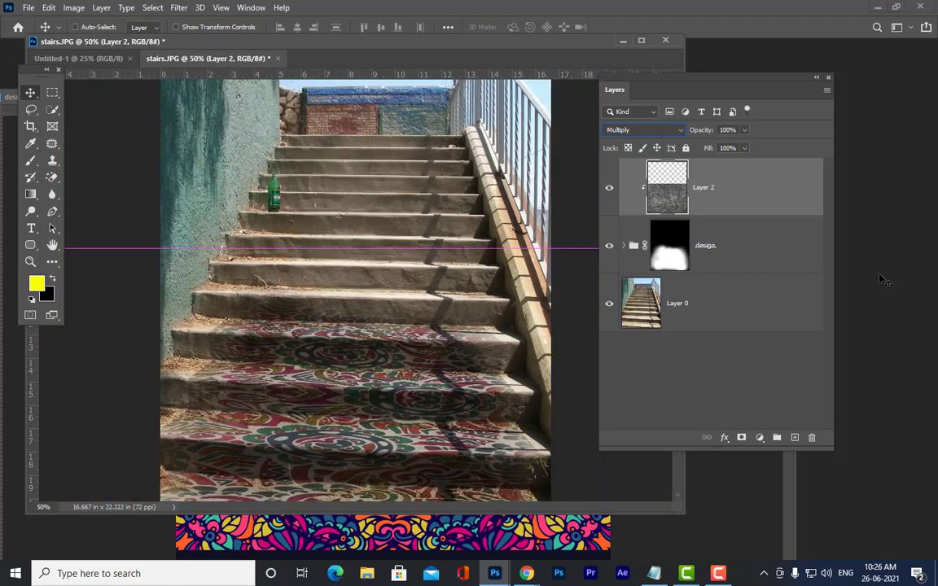
{"action": "left_click", "coordinate": [745, 131]}
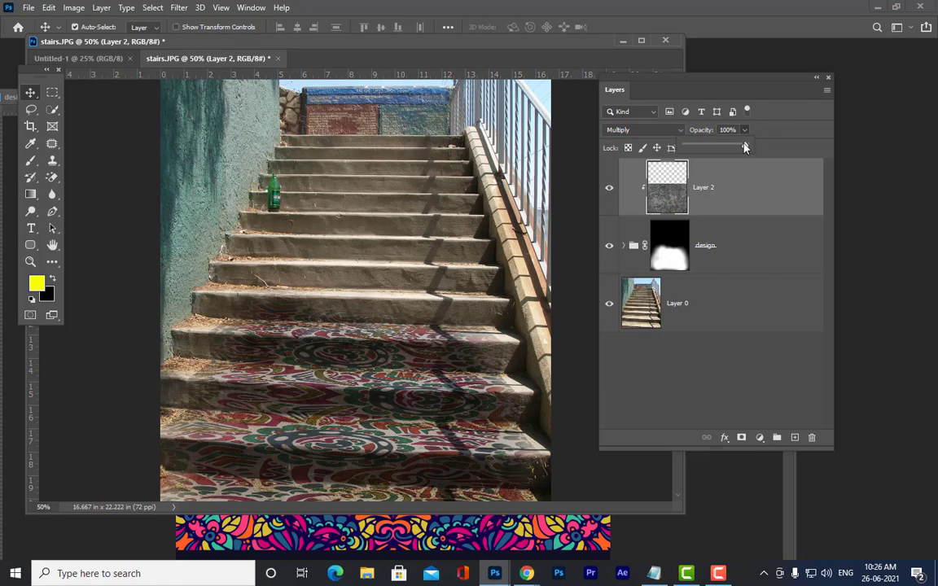
{"action": "left_click_drag", "start_coordinate": [745, 148], "coordinate": [724, 147]}
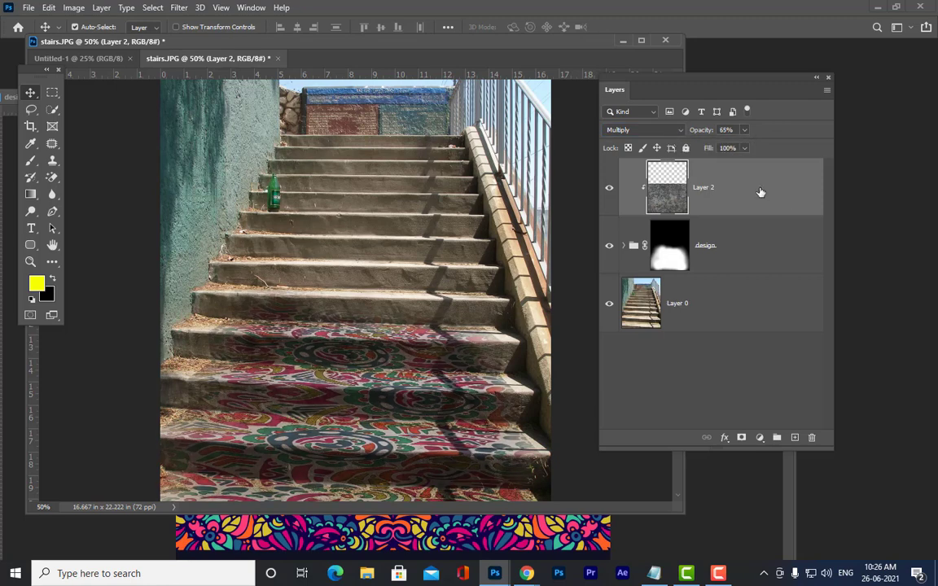
Step: Split the rock texture layer's Blend If This Layer sliders to 0/60 for blacks and 133/255 for whites
{"action": "double_click", "coordinate": [761, 190]}
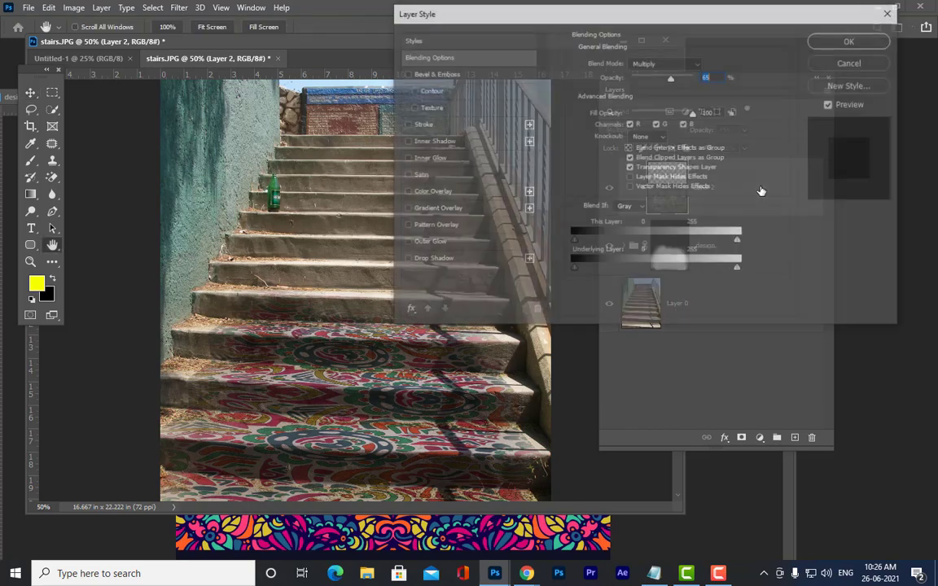
{"action": "left_click_drag", "start_coordinate": [595, 17], "coordinate": [629, 22]}
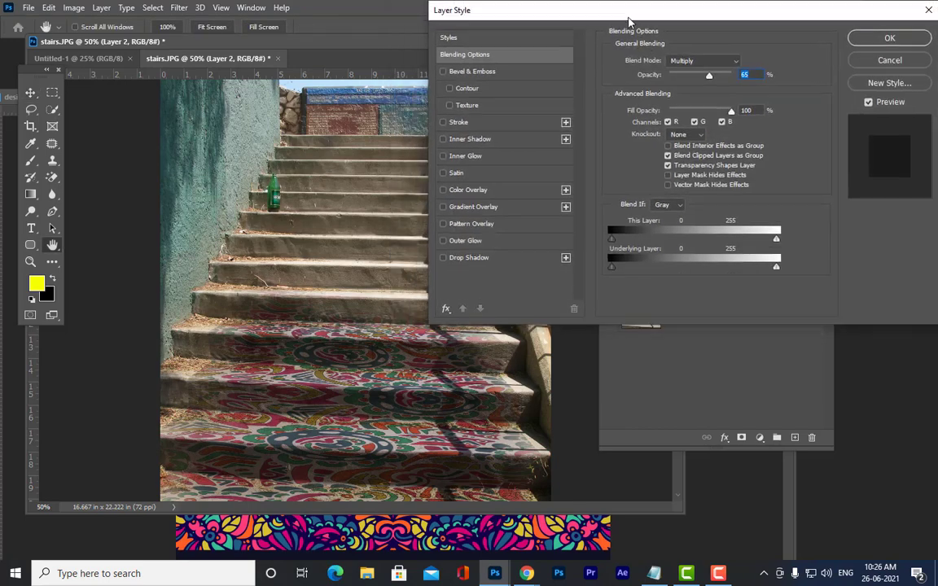
{"action": "left_click", "coordinate": [612, 241], "text": "alt"}
{"action": "left_click_drag", "start_coordinate": [613, 240], "coordinate": [651, 245]}
{"action": "left_click_drag", "start_coordinate": [775, 239], "coordinate": [702, 242]}
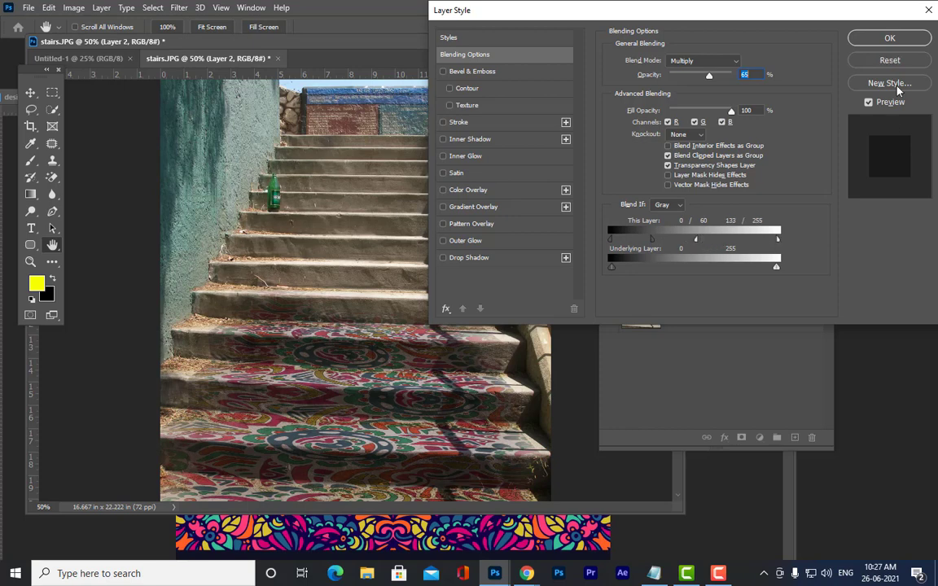
{"action": "left_click", "coordinate": [890, 37]}
Step: Enlarge the staircase window and shift the Layers panel aside so the whole stair pattern is uncovered
{"action": "left_click_drag", "start_coordinate": [640, 79], "coordinate": [691, 80]}
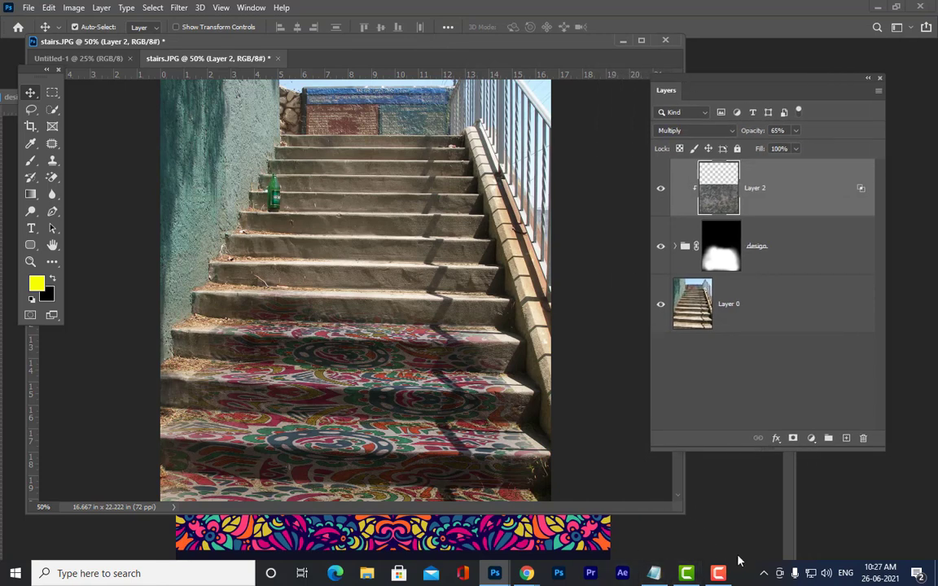
{"action": "left_click_drag", "start_coordinate": [681, 508], "coordinate": [782, 559]}
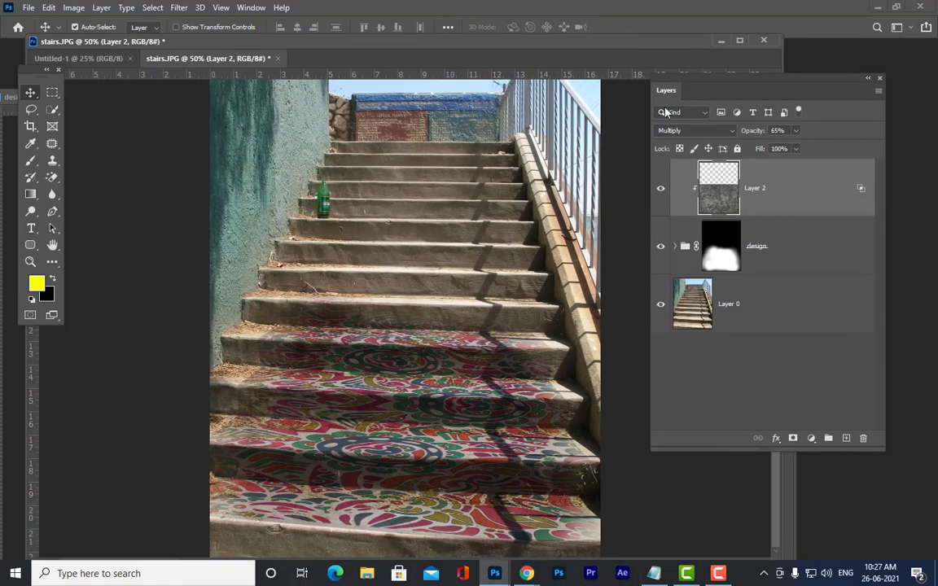
{"action": "left_click_drag", "start_coordinate": [676, 81], "coordinate": [754, 87]}
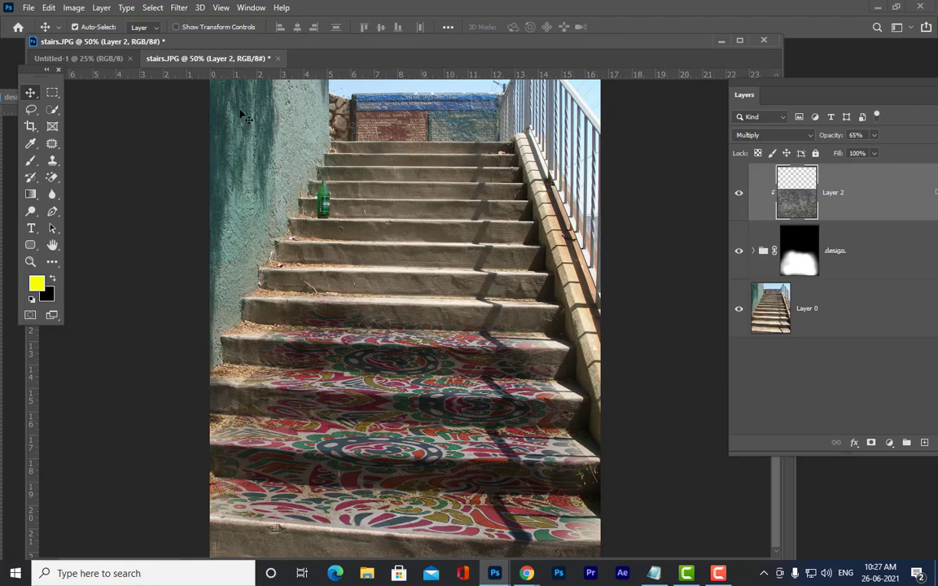
Step: Activate the Brush tool and open the brush preset picker's options to view the import and legacy brush choices
{"action": "left_click", "coordinate": [30, 162]}
{"action": "right_click", "coordinate": [30, 163]}
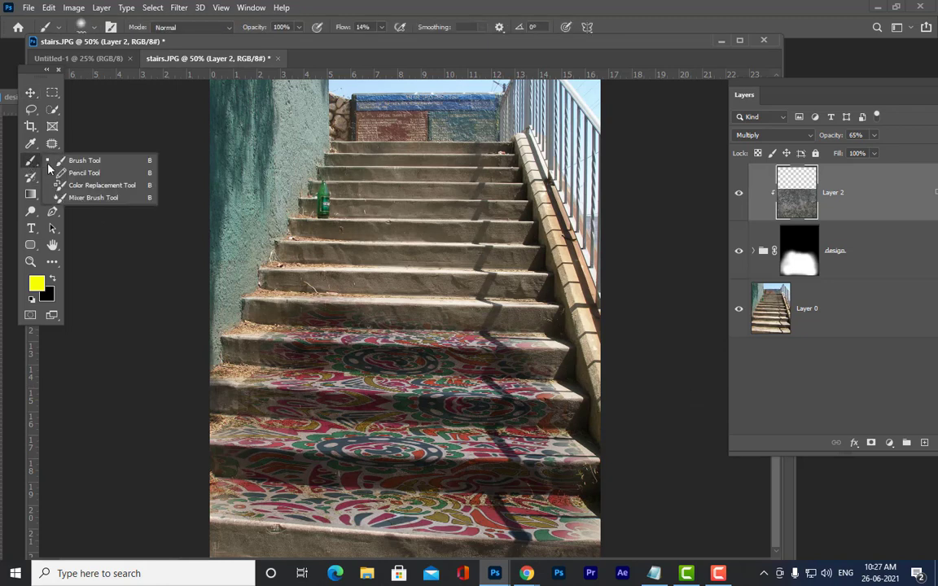
{"action": "left_click", "coordinate": [62, 166]}
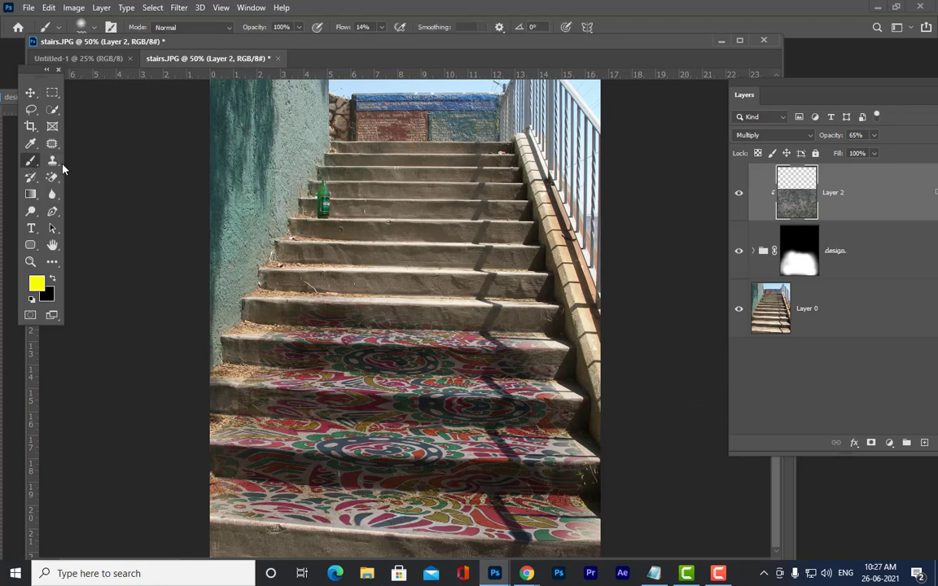
{"action": "left_click", "coordinate": [82, 25]}
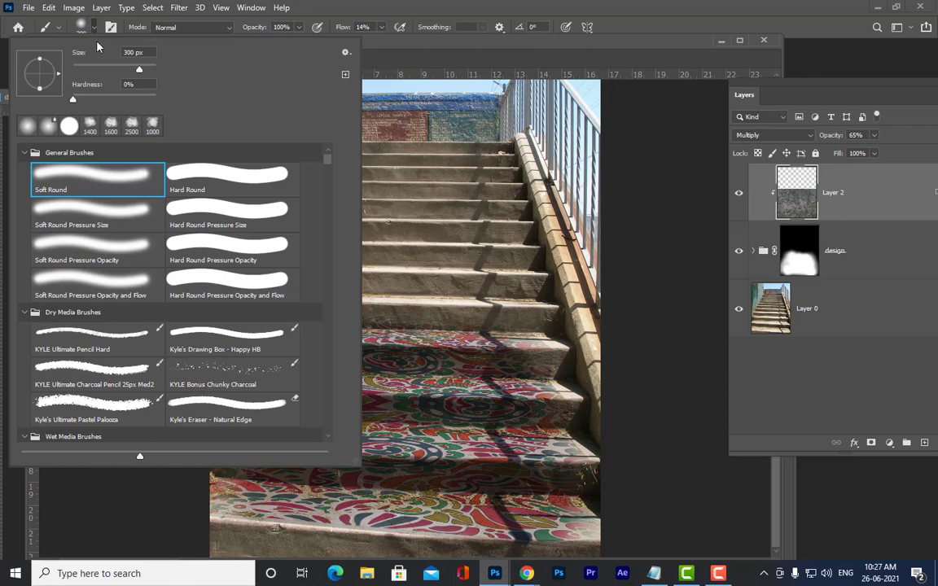
{"action": "left_click", "coordinate": [347, 55]}
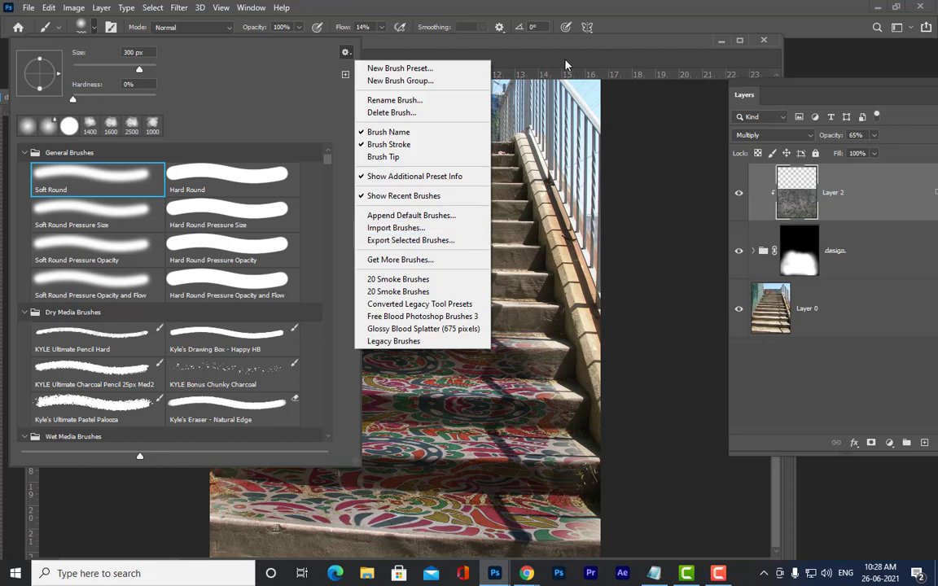
Step: Switch back to Photoshop, hide the screen-sharing notice and move the staircase window up and away from the Layers panel
{"action": "left_click", "coordinate": [718, 574]}
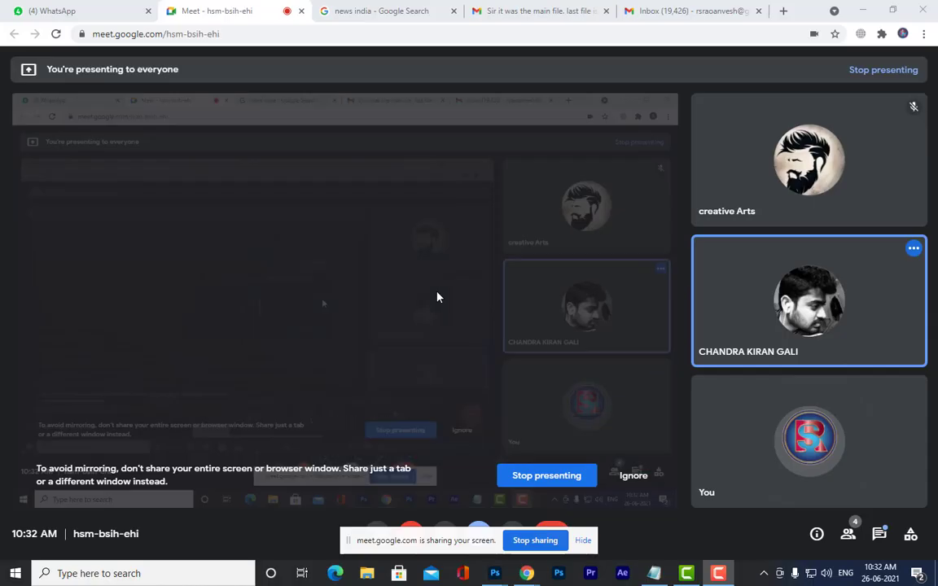
{"action": "mouse_move", "coordinate": [495, 572]}
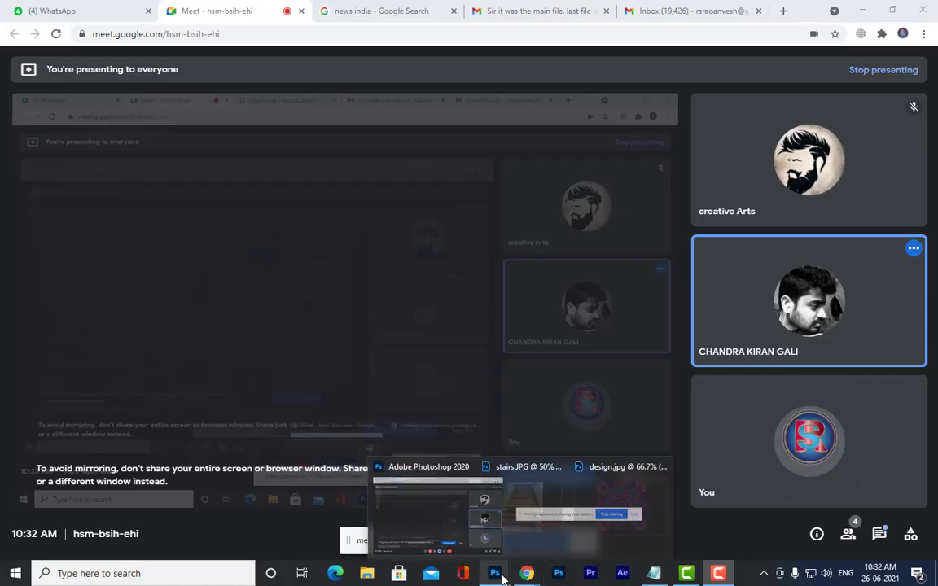
{"action": "left_click", "coordinate": [501, 522]}
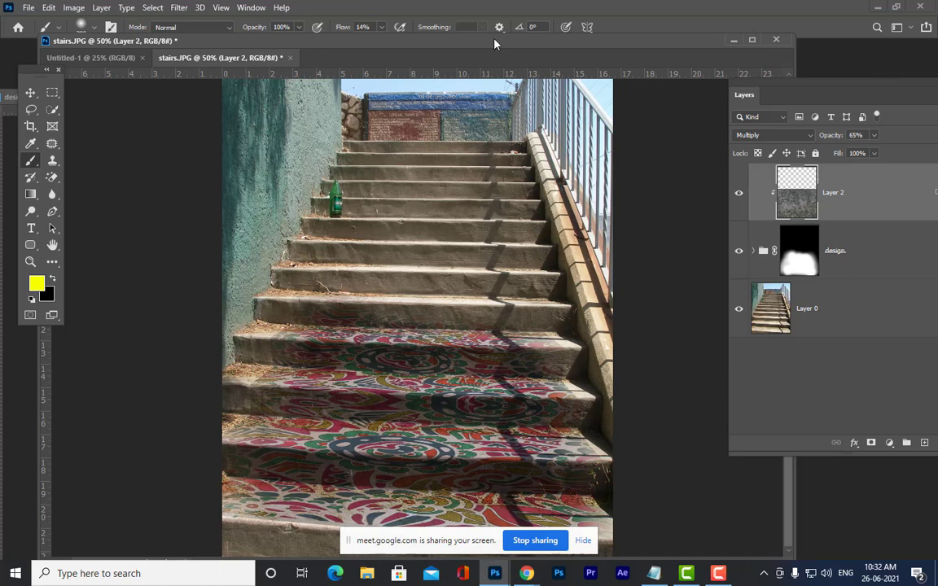
{"action": "left_click_drag", "start_coordinate": [444, 34], "coordinate": [422, 34]}
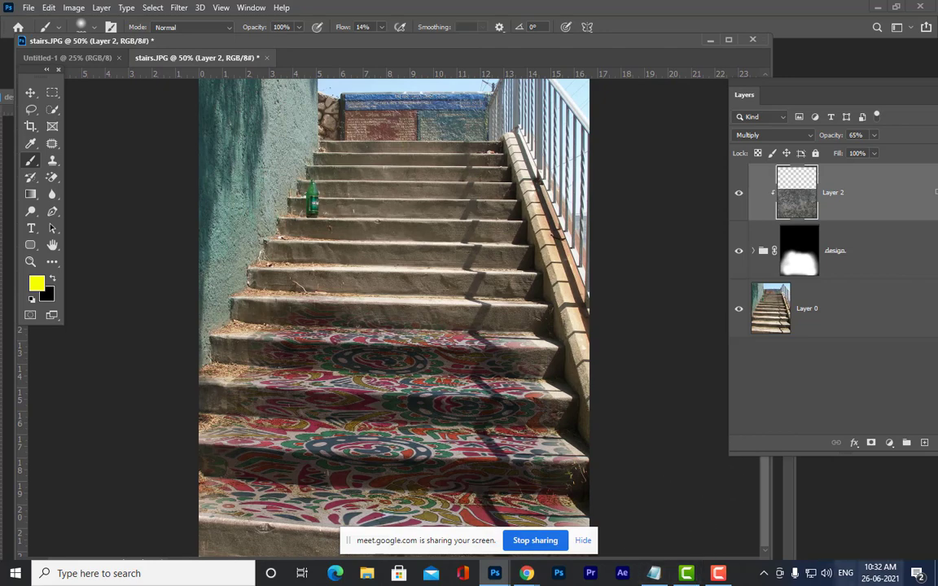
{"action": "left_click_drag", "start_coordinate": [452, 38], "coordinate": [431, 17]}
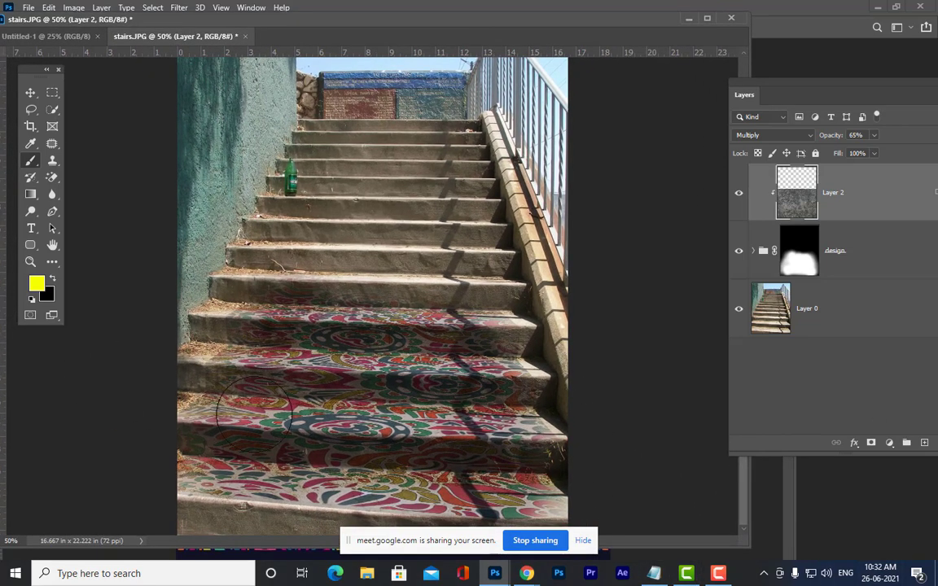
{"action": "left_click", "coordinate": [586, 540]}
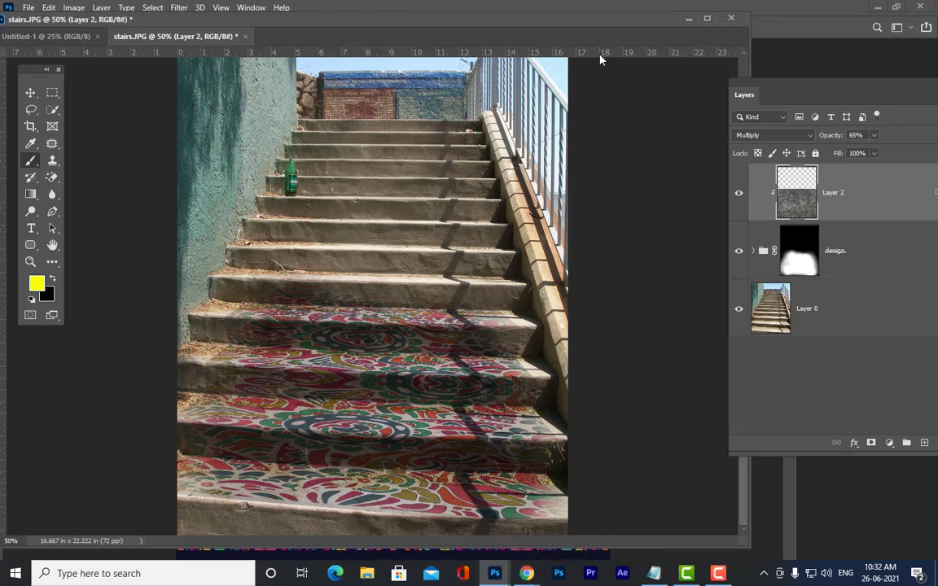
{"action": "left_click_drag", "start_coordinate": [383, 25], "coordinate": [373, 25]}
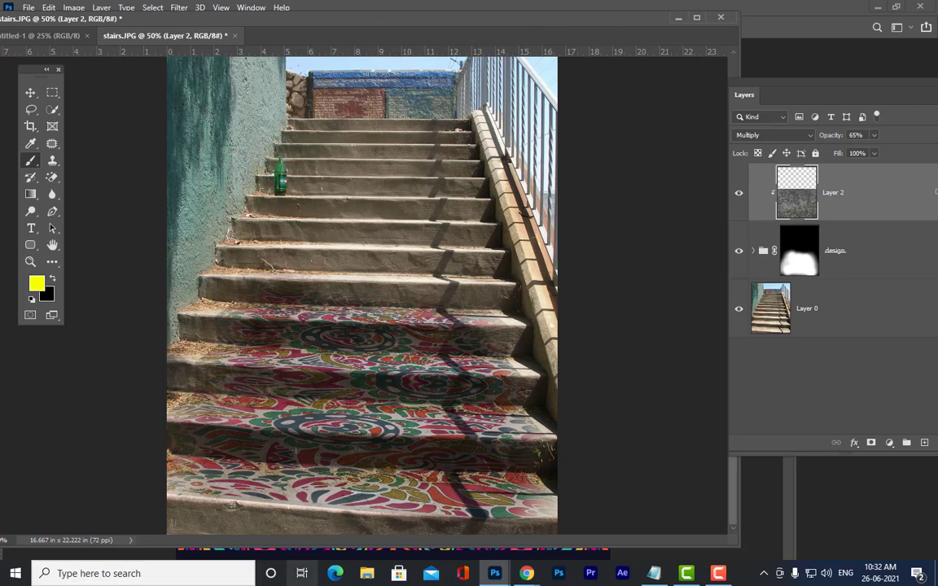
Step: Close the staircase document and the mandala design document, leaving the workspace empty
{"action": "left_click_drag", "start_coordinate": [296, 18], "coordinate": [280, 84]}
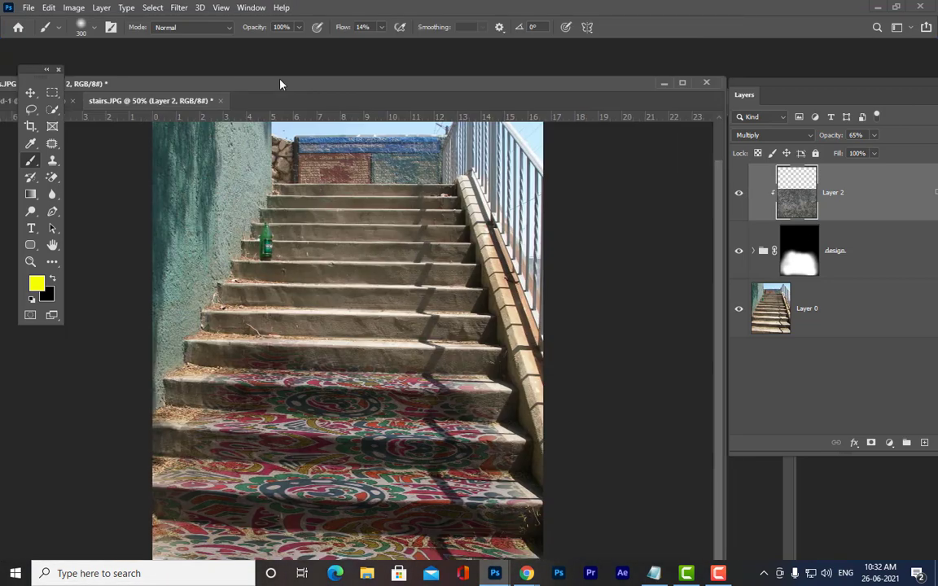
{"action": "left_click", "coordinate": [706, 82]}
{"action": "left_click", "coordinate": [465, 216]}
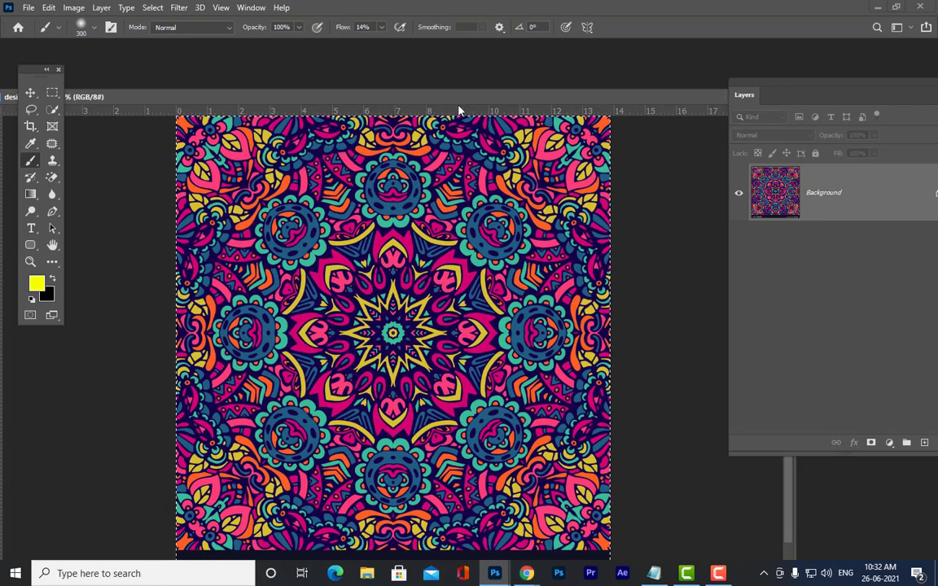
{"action": "left_click_drag", "start_coordinate": [422, 99], "coordinate": [364, 98]}
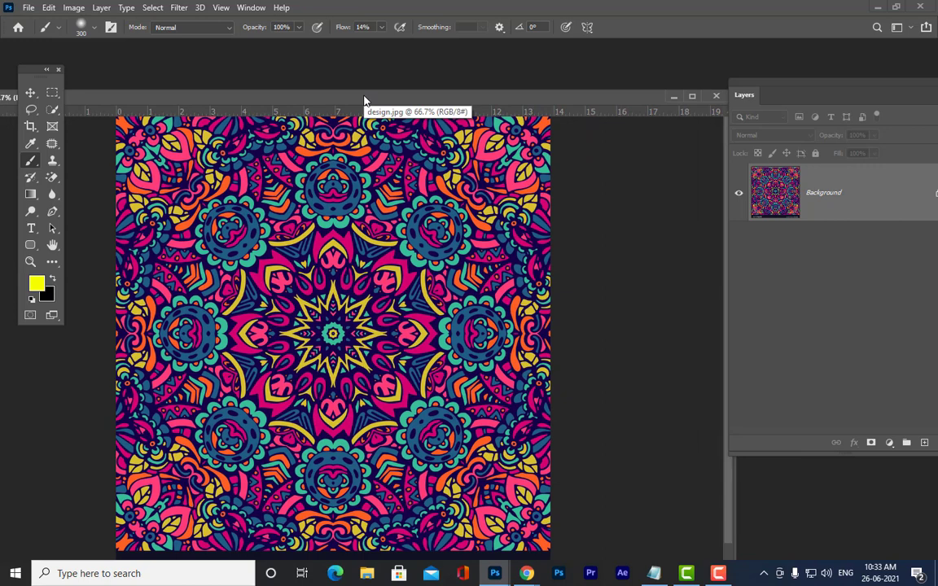
{"action": "left_click_drag", "start_coordinate": [364, 100], "coordinate": [262, 99]}
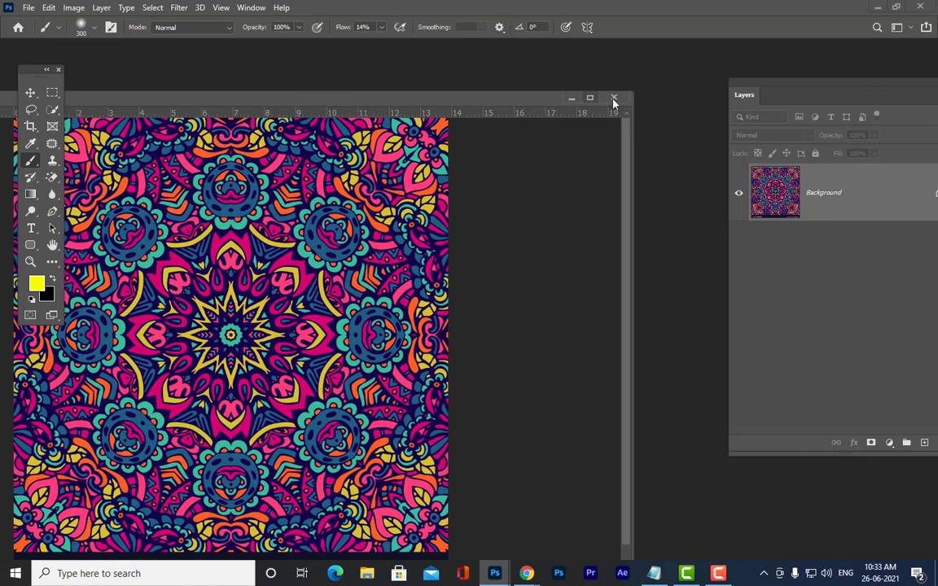
{"action": "left_click", "coordinate": [614, 98]}
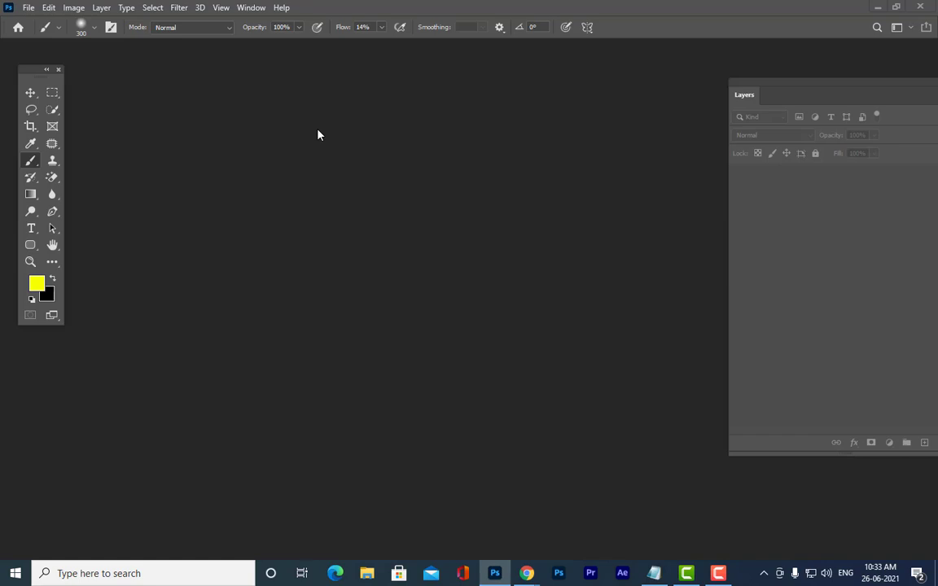
Step: Open 2003-Portrait-of-Shah-Rukh-Khan.jpg and float it in its own window, sized to show the whole portrait
{"action": "key", "text": "ctrl+o"}
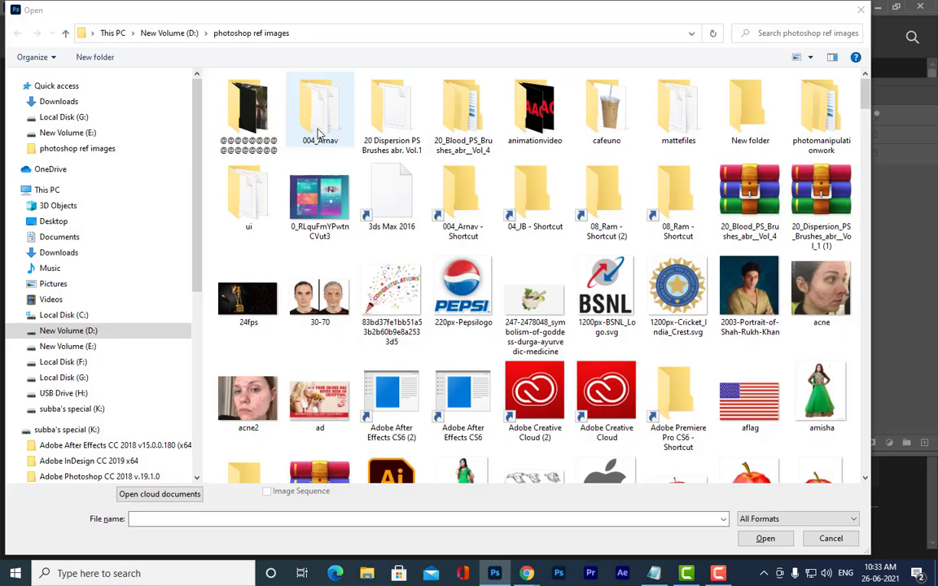
{"action": "left_click", "coordinate": [763, 305]}
{"action": "left_click", "coordinate": [766, 538]}
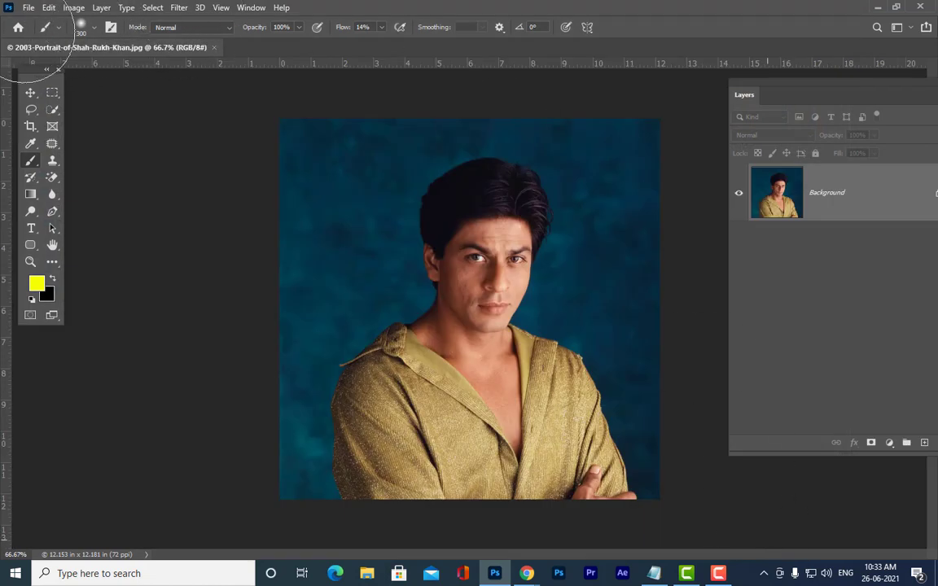
{"action": "left_click", "coordinate": [31, 92]}
{"action": "left_click_drag", "start_coordinate": [86, 47], "coordinate": [295, 68]}
{"action": "left_click_drag", "start_coordinate": [591, 476], "coordinate": [640, 503]}
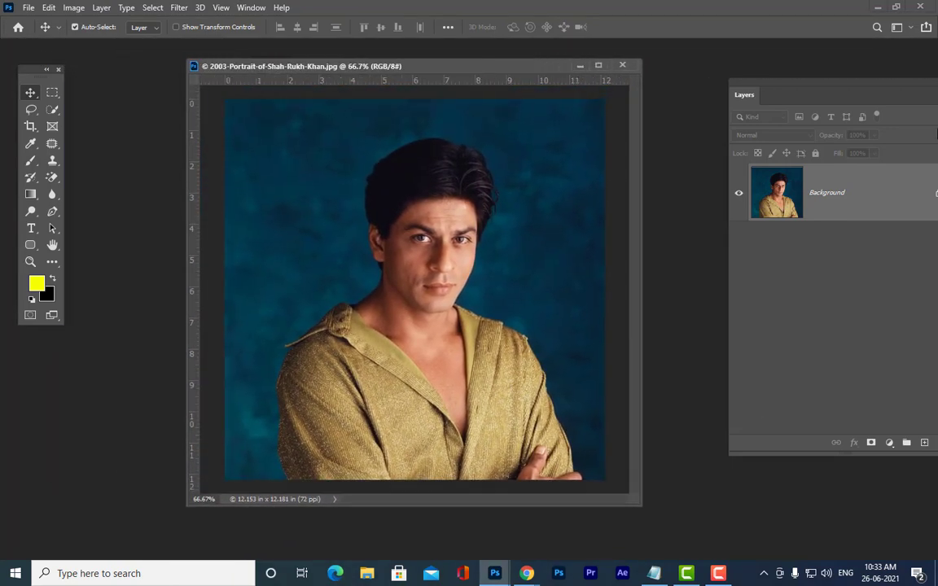
Step: Convert the portrait's locked Background into the editable Layer 0 and enlarge the document window slightly
{"action": "left_click_drag", "start_coordinate": [825, 82], "coordinate": [784, 47]}
{"action": "double_click", "coordinate": [804, 172]}
{"action": "left_click", "coordinate": [593, 94]}
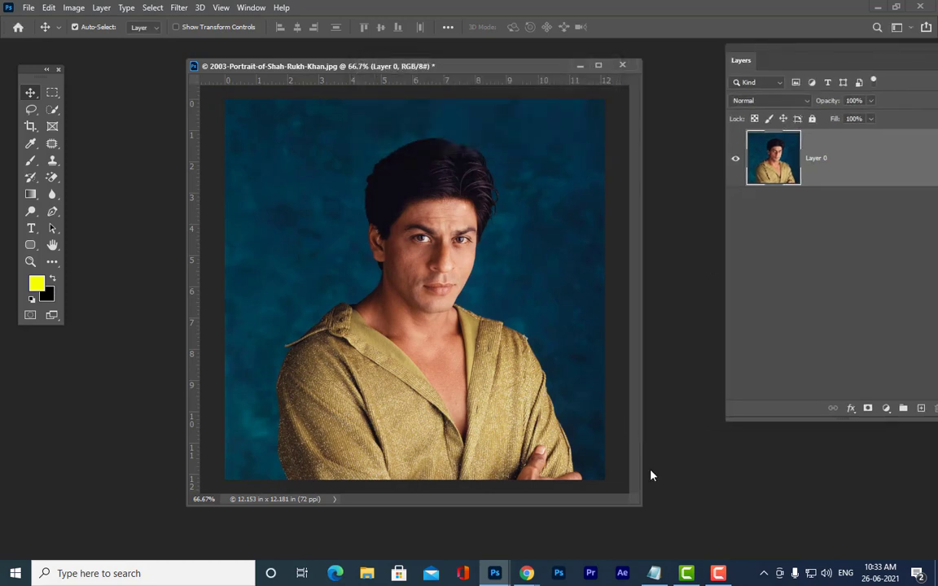
{"action": "left_click_drag", "start_coordinate": [639, 506], "coordinate": [683, 523]}
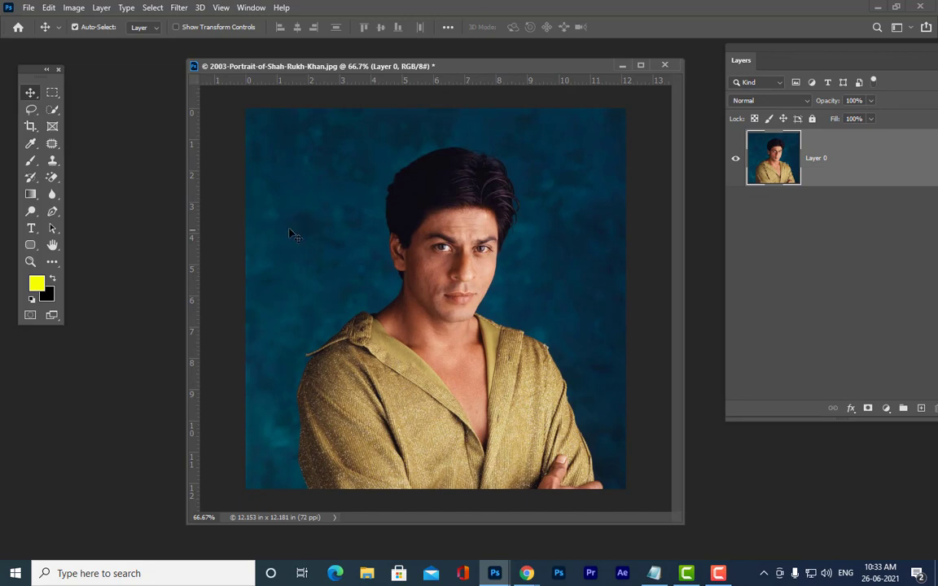
Step: Select the man, including his hair and shirt, using the Quick Selection tool with its brush reduced to 50
{"action": "key", "text": "w"}
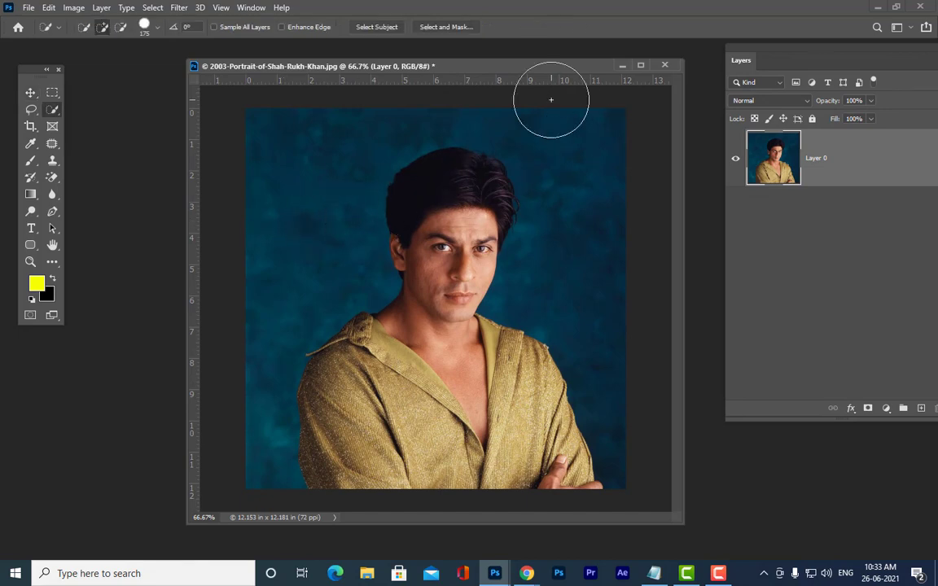
{"action": "key", "text": "bracketleft"}
{"action": "key", "text": "bracketleft"}
{"action": "key", "text": "bracketleft"}
{"action": "key", "text": "bracketleft"}
{"action": "key", "text": "bracketleft"}
{"action": "key", "text": "bracketleft"}
{"action": "key", "text": "bracketleft"}
{"action": "key", "text": "bracketleft"}
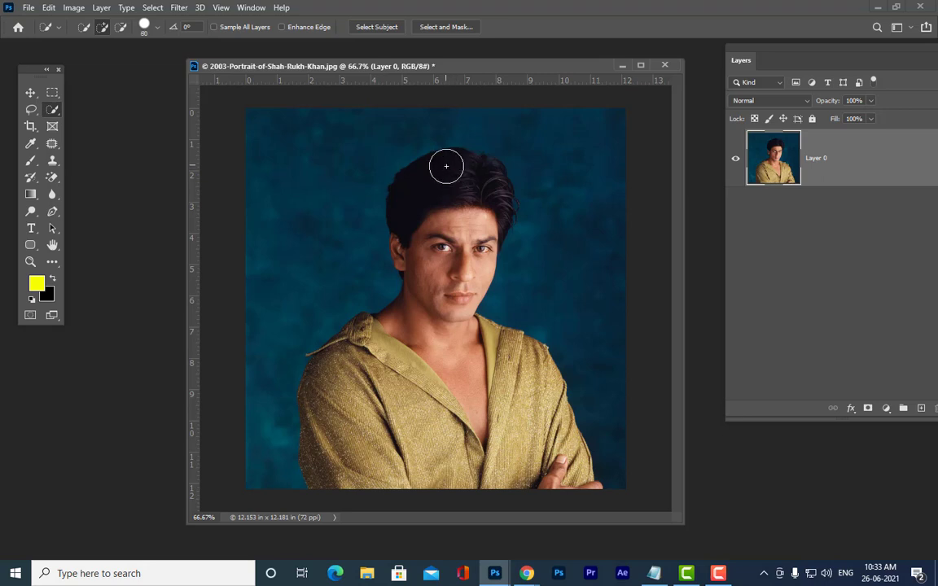
{"action": "mouse_move", "coordinate": [448, 172]}
{"action": "left_mouse_down"}
{"action": "mouse_move", "coordinate": [456, 258]}
{"action": "mouse_move", "coordinate": [482, 188]}
{"action": "mouse_move", "coordinate": [497, 225]}
{"action": "mouse_move", "coordinate": [456, 298]}
{"action": "mouse_move", "coordinate": [470, 335]}
{"action": "mouse_move", "coordinate": [461, 330]}
{"action": "mouse_move", "coordinate": [520, 360]}
{"action": "mouse_move", "coordinate": [575, 479]}
{"action": "mouse_move", "coordinate": [452, 477]}
{"action": "mouse_move", "coordinate": [414, 432]}
{"action": "mouse_move", "coordinate": [412, 403]}
{"action": "mouse_move", "coordinate": [380, 342]}
{"action": "mouse_move", "coordinate": [363, 335]}
{"action": "mouse_move", "coordinate": [333, 372]}
{"action": "mouse_move", "coordinate": [326, 400]}
{"action": "mouse_move", "coordinate": [340, 448]}
{"action": "mouse_move", "coordinate": [379, 465]}
{"action": "left_mouse_up"}
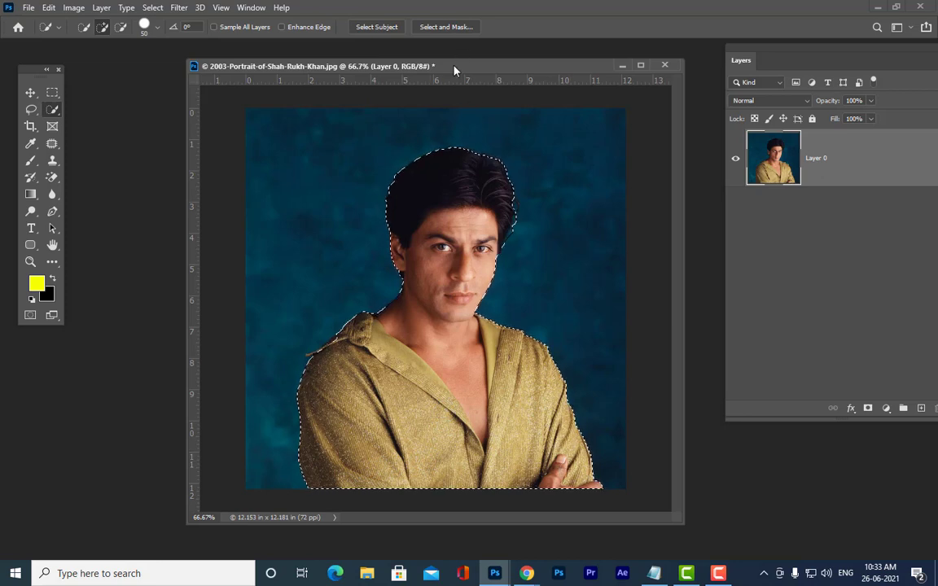
Step: Cut the selected man and paste him onto a new layer, delete the leftover blue background layer and rearrange the document window
{"action": "left_click_drag", "start_coordinate": [453, 70], "coordinate": [407, 72]}
{"action": "key", "text": "Delete"}
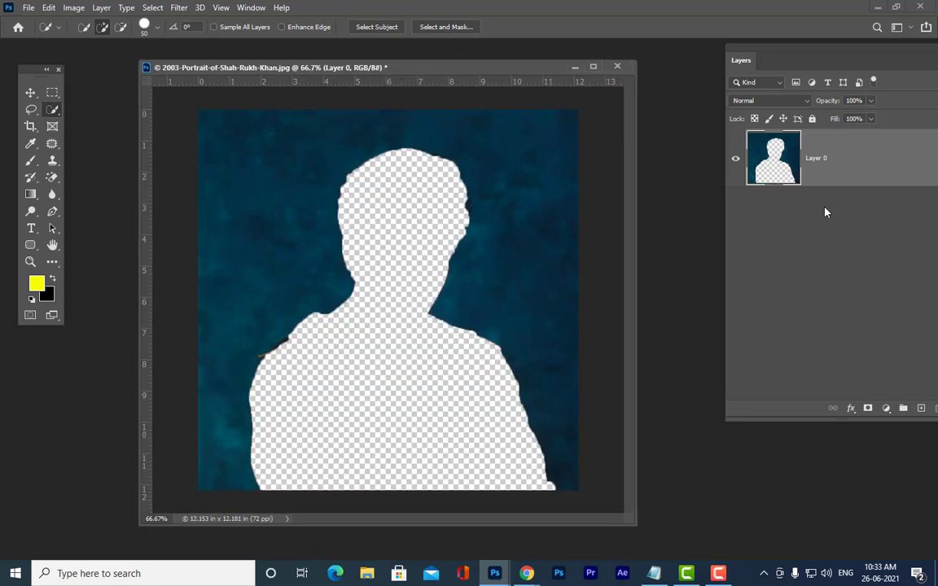
{"action": "key", "text": "ctrl+v"}
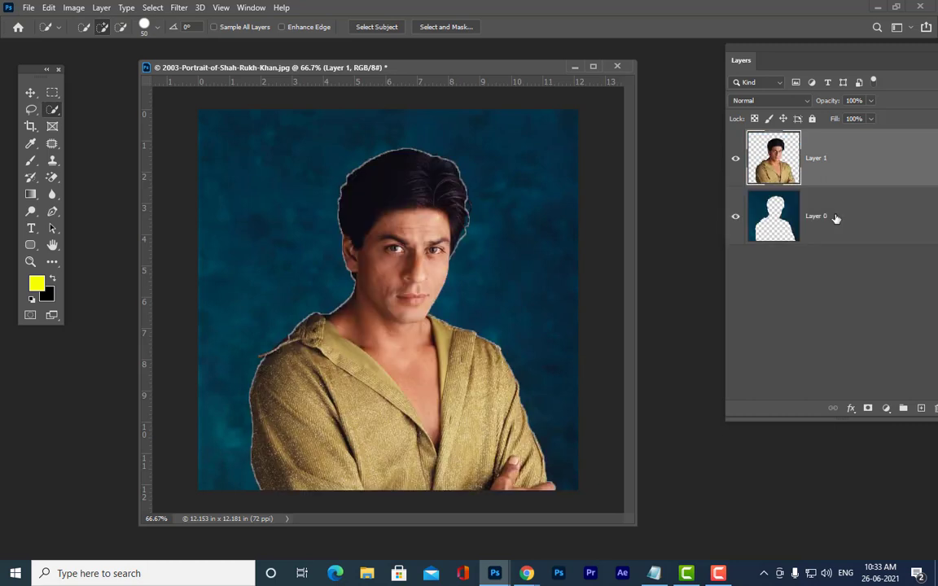
{"action": "left_click", "coordinate": [835, 218]}
{"action": "key", "text": "Delete"}
{"action": "left_click_drag", "start_coordinate": [458, 65], "coordinate": [446, 63]}
{"action": "left_click_drag", "start_coordinate": [618, 518], "coordinate": [661, 544]}
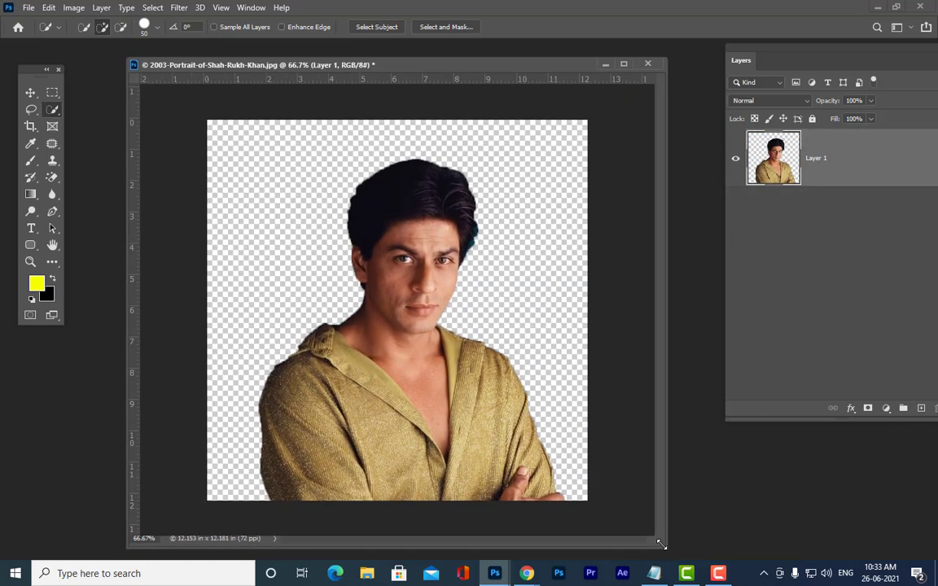
{"action": "left_click_drag", "start_coordinate": [373, 69], "coordinate": [351, 77]}
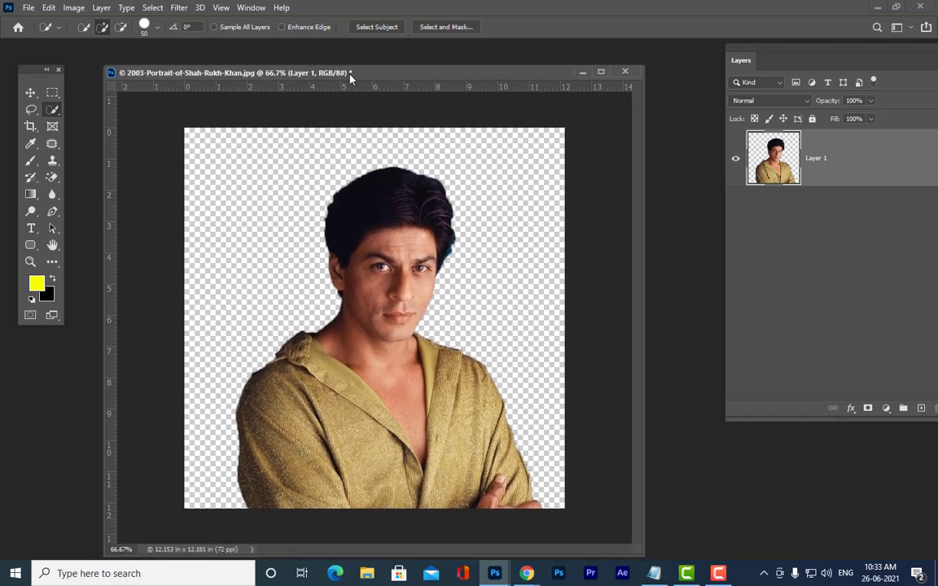
Step: Open the Liquify filter on the portrait cutout and review the Face-Aware Liquify settings for eyes, nose, mouth and face shape
{"action": "left_click", "coordinate": [178, 7]}
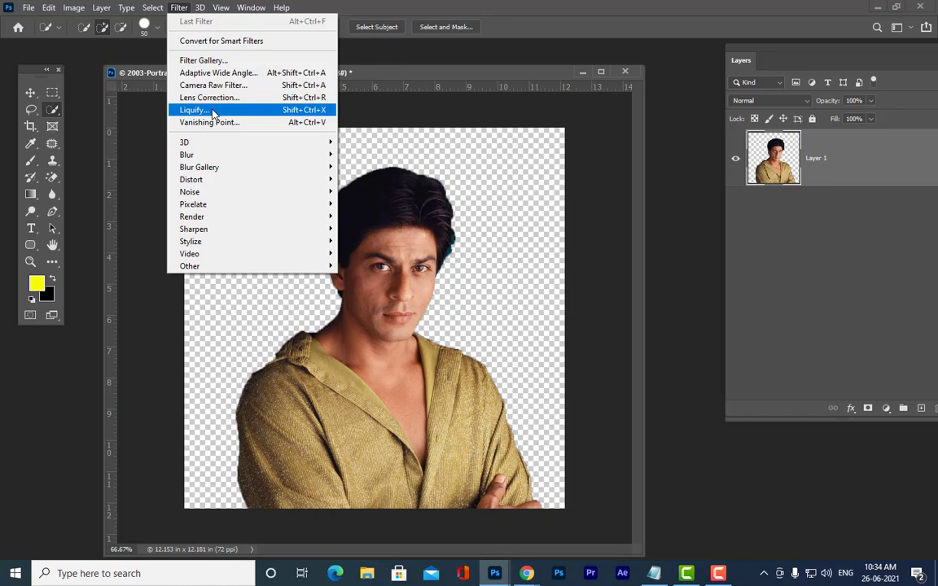
{"action": "left_click", "coordinate": [213, 114]}
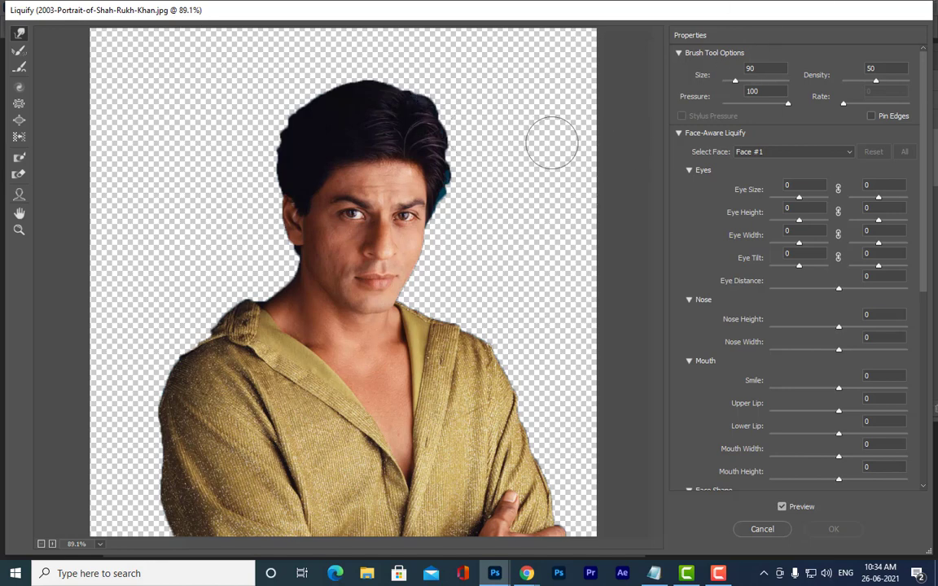
{"action": "key", "text": "ctrl+plus"}
{"action": "key", "text": "ctrl+plus"}
{"action": "key", "text": "ctrl+plus"}
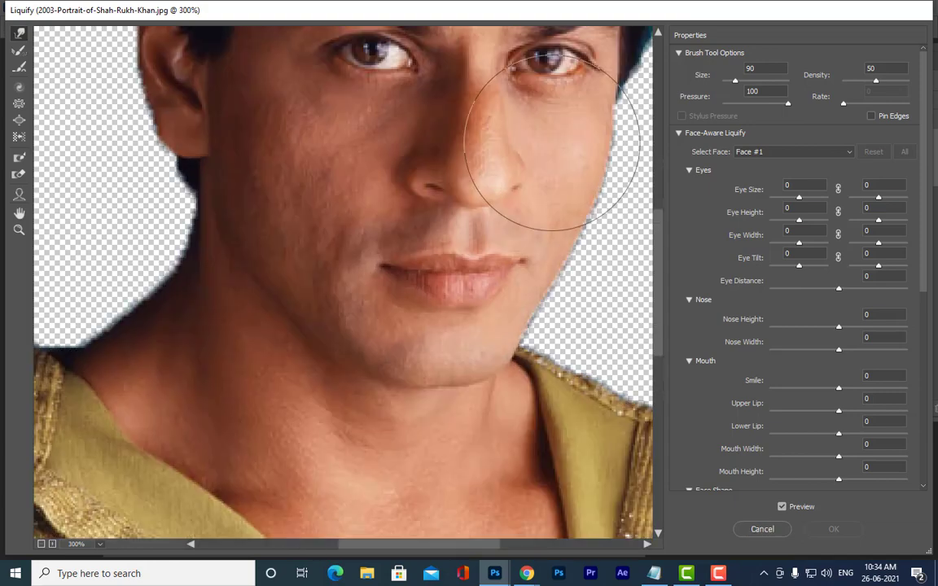
{"action": "key", "text": "ctrl+minus"}
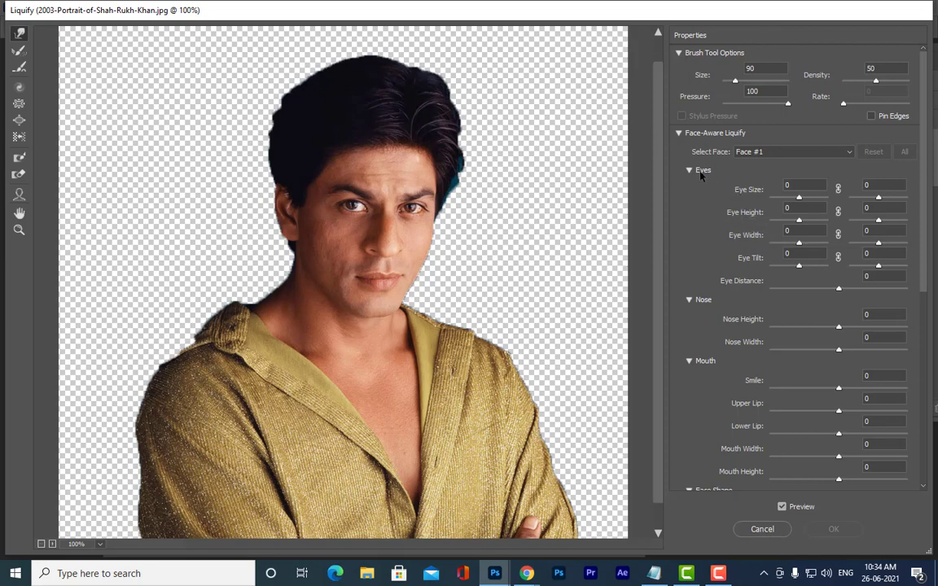
{"action": "scroll", "coordinate": [725, 342], "scroll_direction": "down", "scroll_amount": 4}
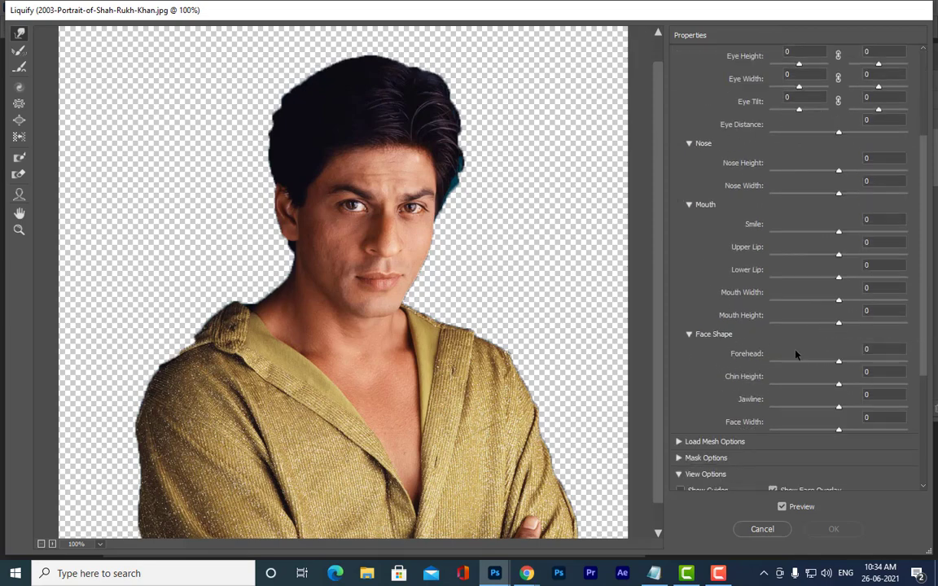
{"action": "scroll", "coordinate": [752, 196], "scroll_direction": "up", "scroll_amount": 4}
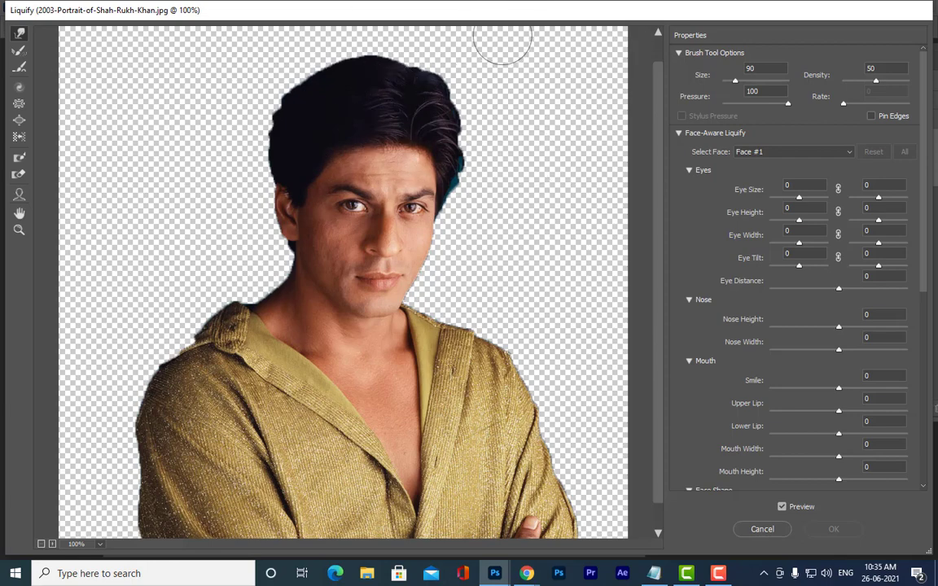
Step: Switch to Chrome and search Google Images for "caricatures" in a new tab
{"action": "left_click", "coordinate": [527, 573]}
{"action": "left_click", "coordinate": [448, 509]}
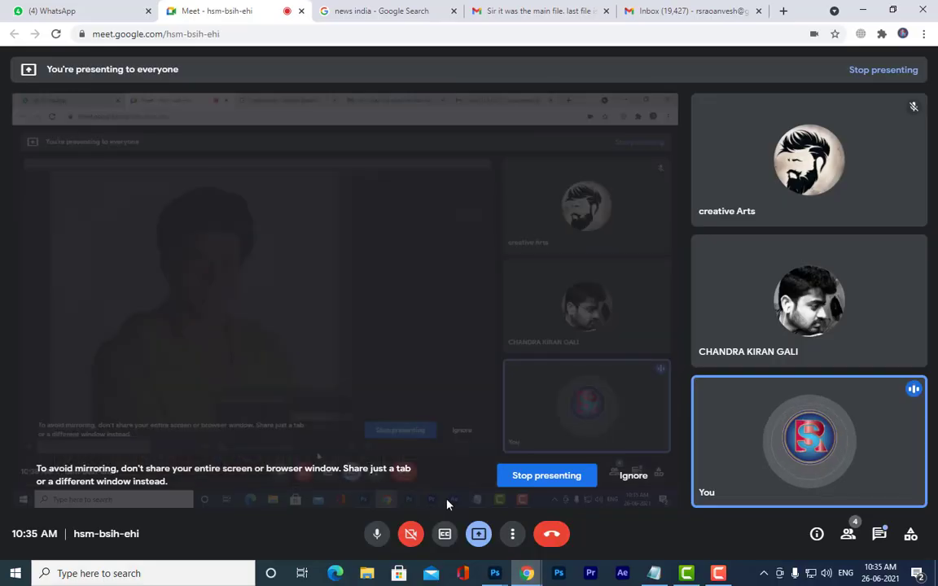
{"action": "left_click", "coordinate": [784, 11]}
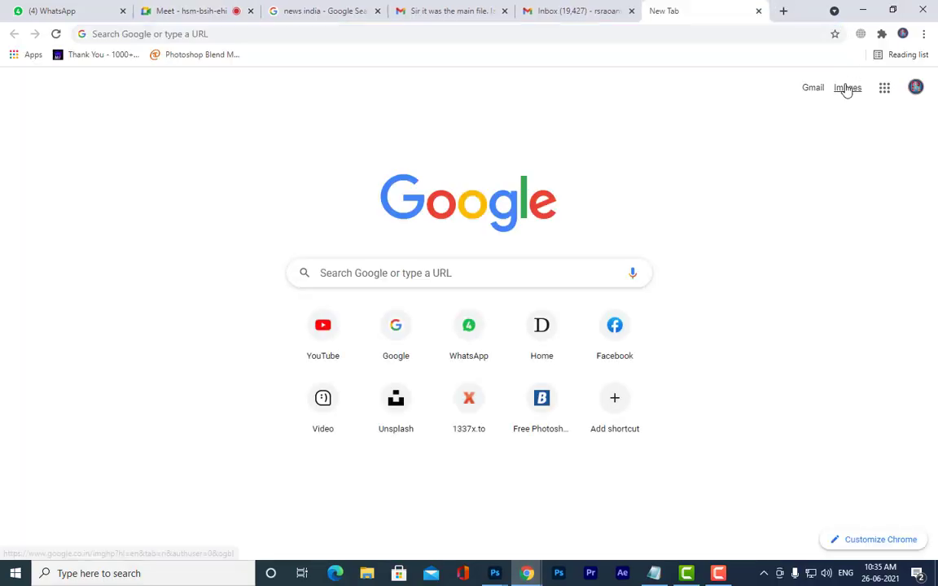
{"action": "left_click", "coordinate": [846, 88]}
{"action": "left_click", "coordinate": [412, 256]}
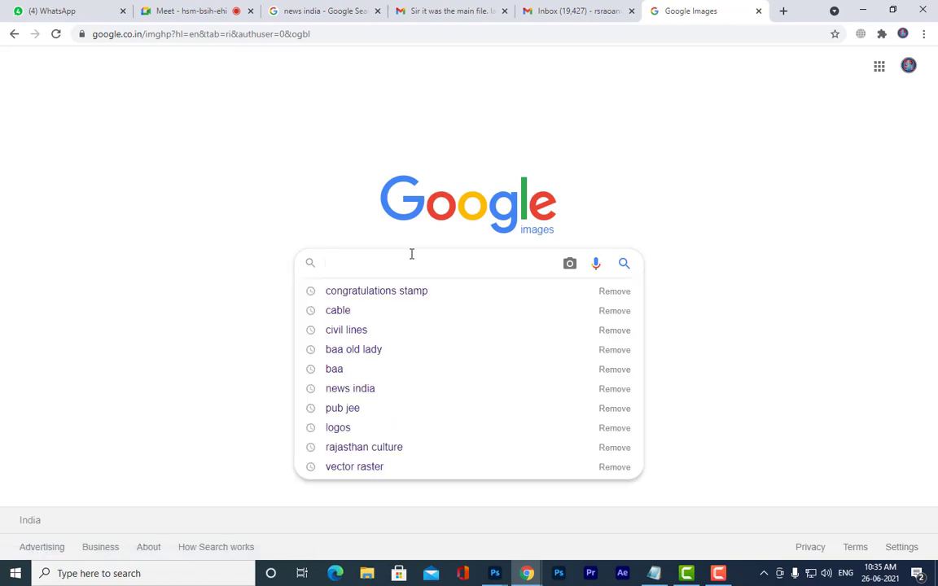
{"action": "type", "text": "caricatures"}
{"action": "key", "text": "Return"}
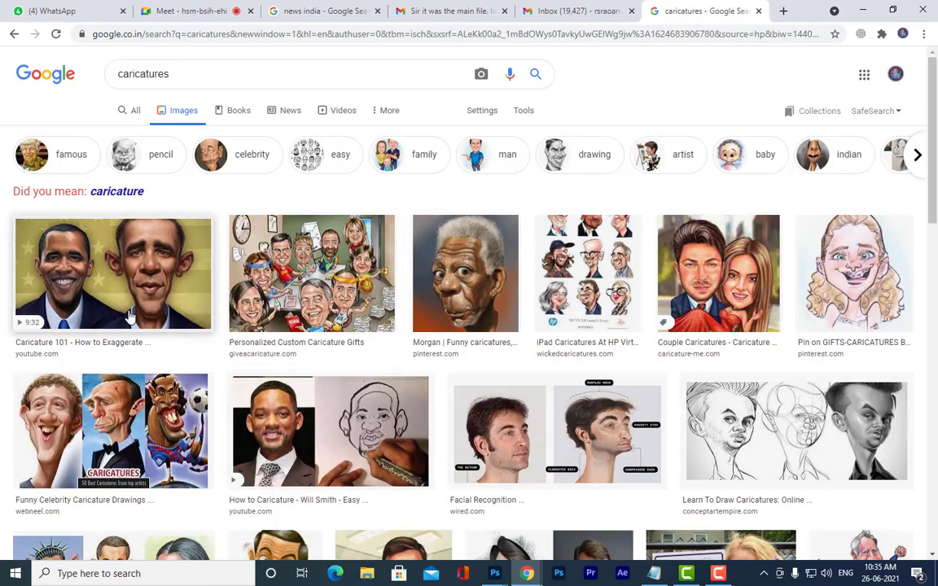
Step: Preview several celebrity caricature images in the results as examples of exaggerated facial features
{"action": "left_click", "coordinate": [130, 316]}
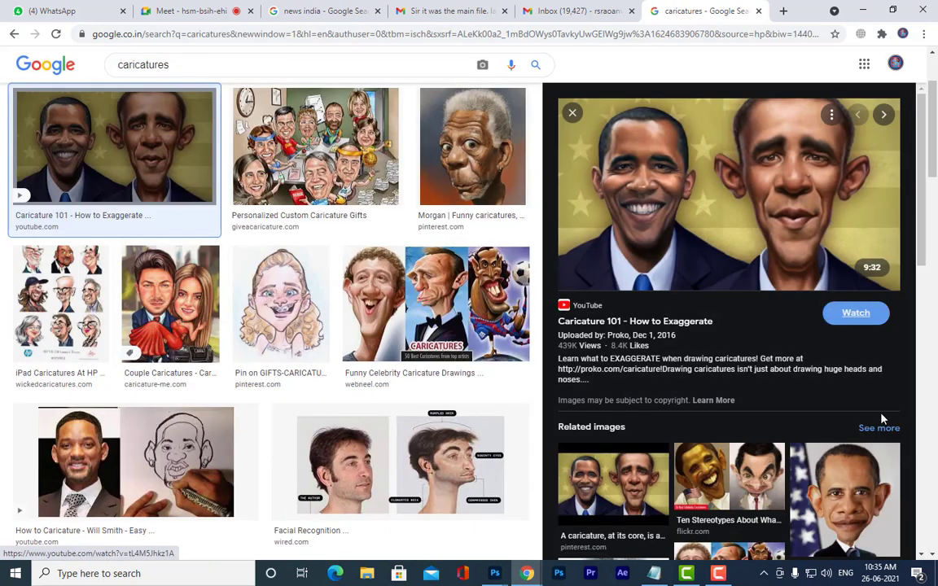
{"action": "scroll", "coordinate": [879, 417], "scroll_direction": "down", "scroll_amount": 3}
{"action": "left_click", "coordinate": [877, 334]}
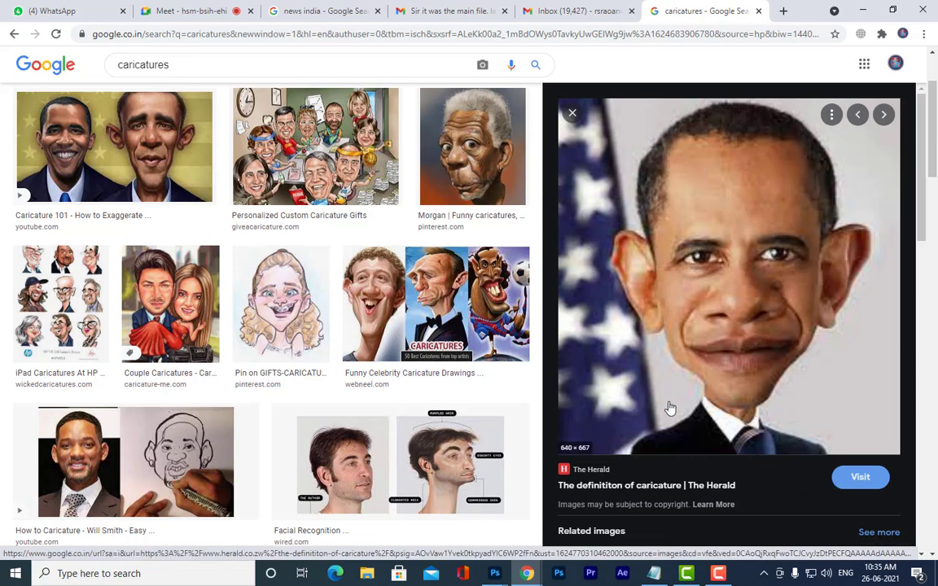
{"action": "left_click", "coordinate": [366, 289]}
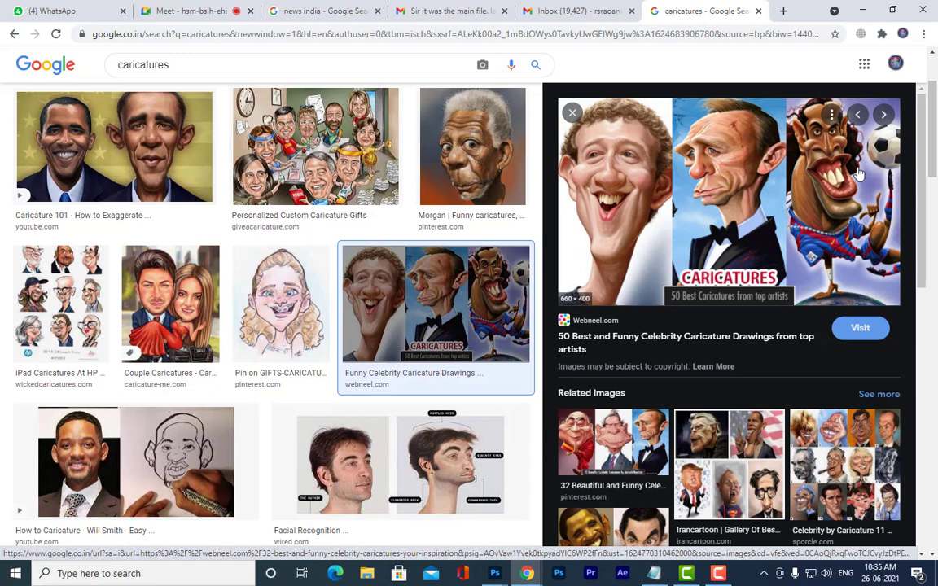
{"action": "scroll", "coordinate": [391, 444], "scroll_direction": "down", "scroll_amount": 2}
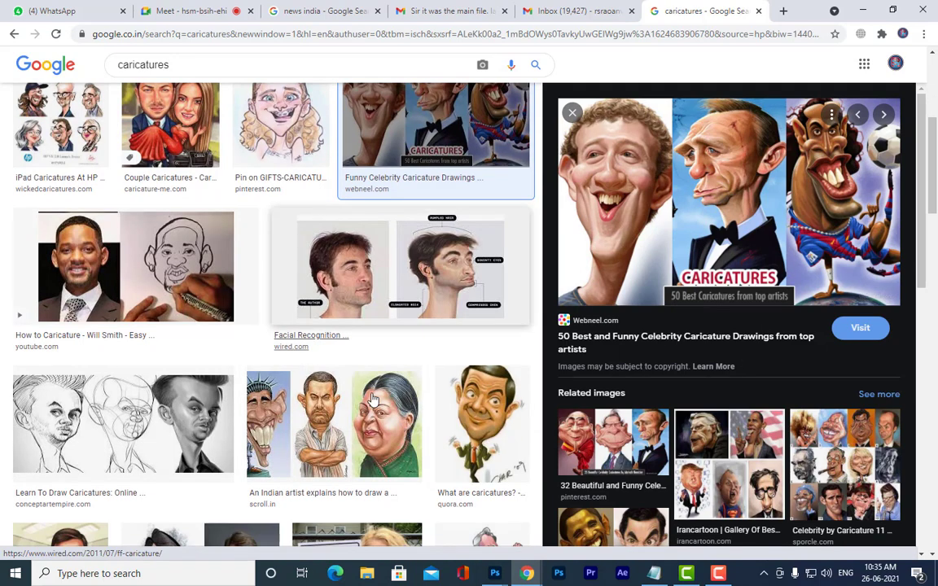
{"action": "left_click", "coordinate": [369, 426]}
{"action": "scroll", "coordinate": [82, 204], "scroll_direction": "up", "scroll_amount": 4}
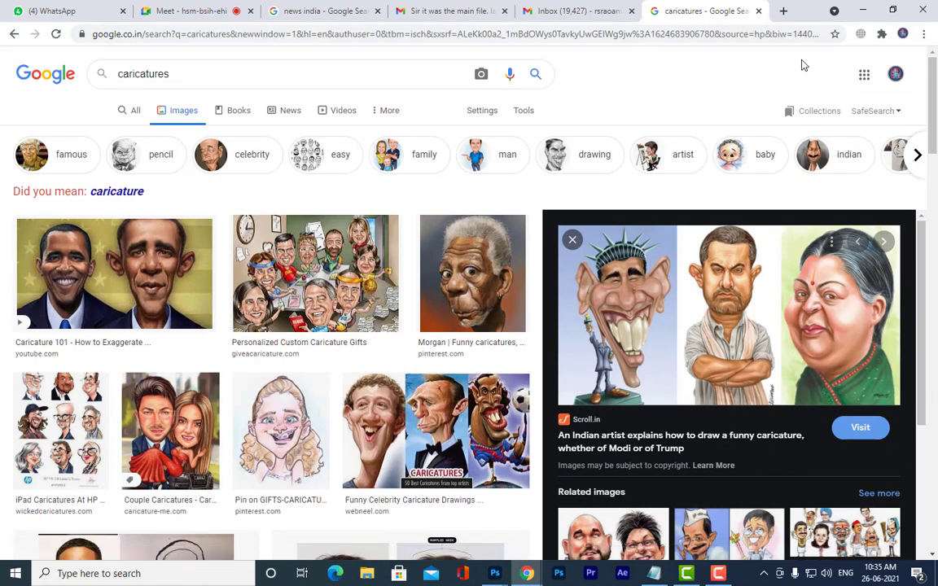
Step: Refine the image search to "indian caricatures" and preview the "Pin on Cartoon" result with its related images
{"action": "key", "text": "slash"}
{"action": "key", "text": "Home"}
{"action": "type", "text": "indian"}
{"action": "key", "text": "Return"}
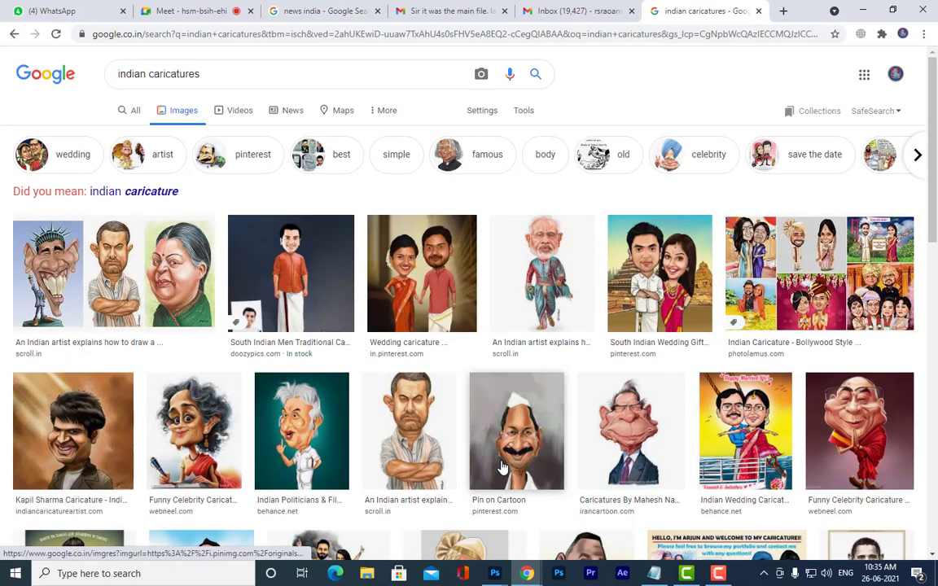
{"action": "left_click", "coordinate": [503, 468]}
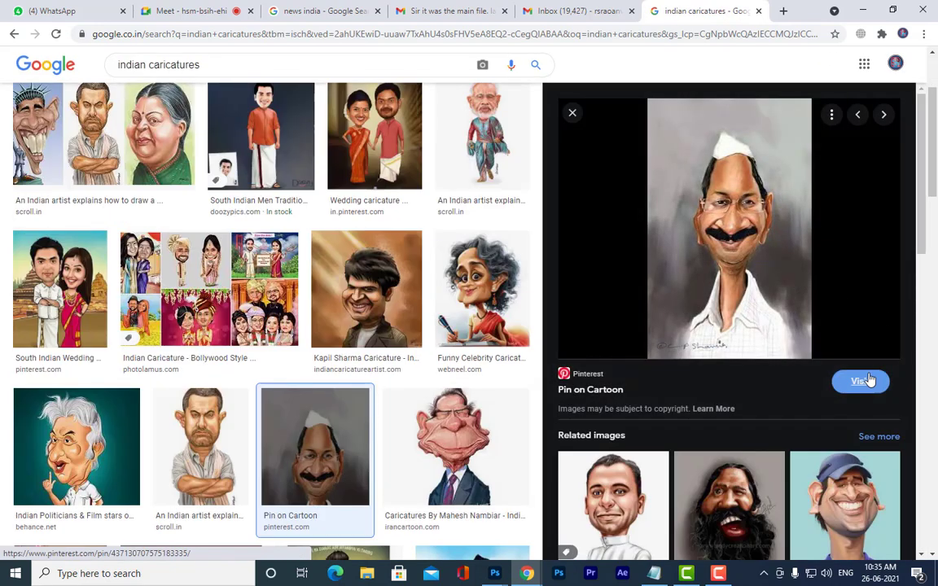
{"action": "scroll", "coordinate": [776, 265], "scroll_direction": "down", "scroll_amount": 3}
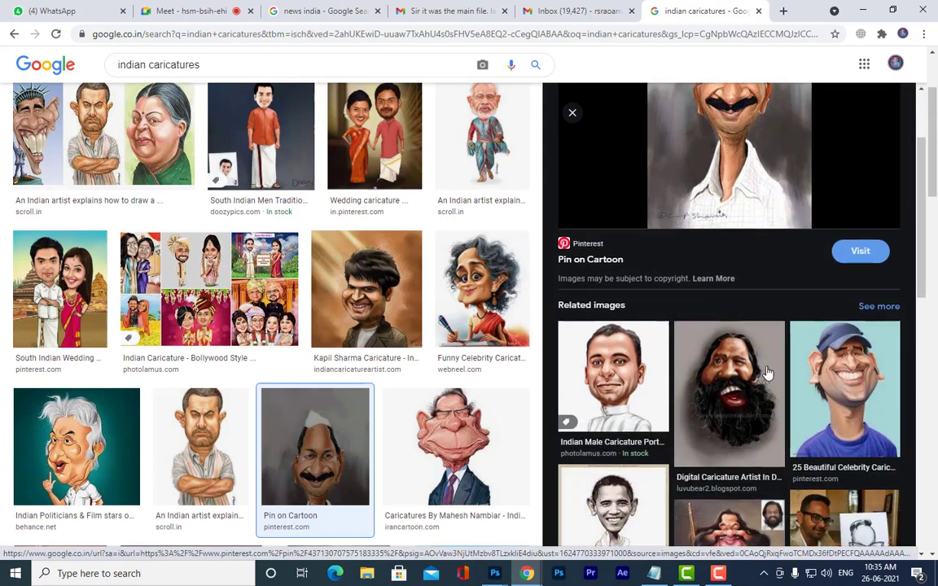
Step: Examine more exaggerated caricature examples, including the smiling man in a cap, the man in a suit and the moustached man with tall hair
{"action": "scroll", "coordinate": [774, 283], "scroll_direction": "up", "scroll_amount": 3}
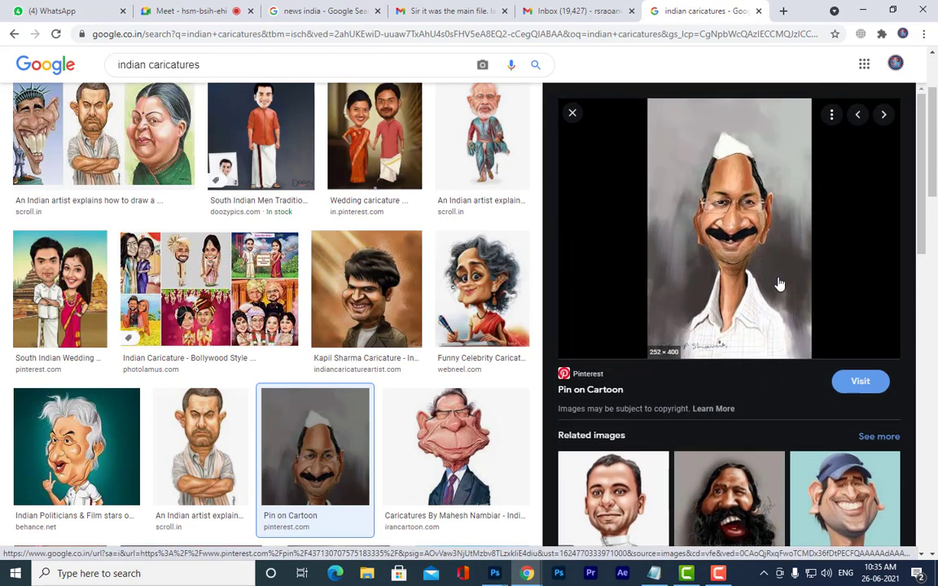
{"action": "scroll", "coordinate": [778, 282], "scroll_direction": "down", "scroll_amount": 3}
{"action": "left_click", "coordinate": [854, 399]}
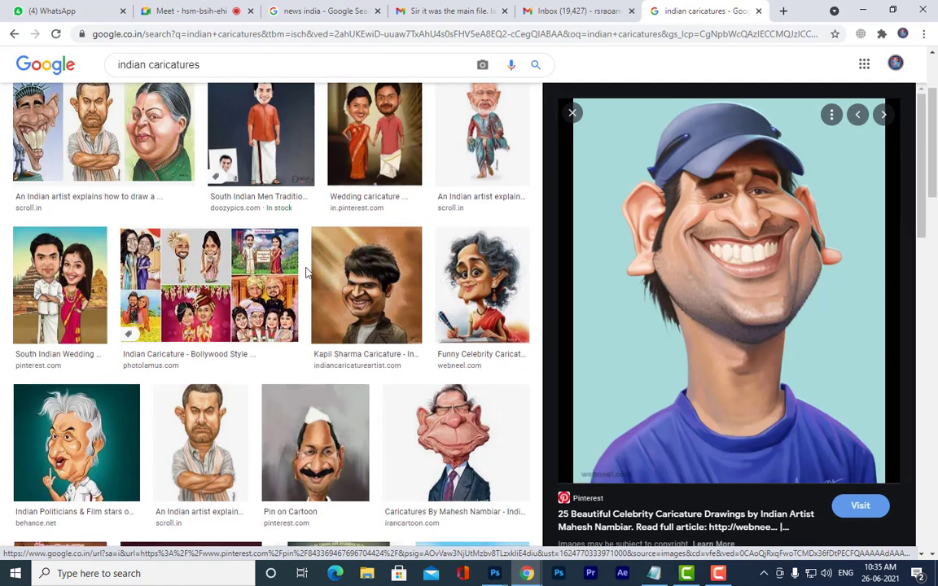
{"action": "scroll", "coordinate": [309, 274], "scroll_direction": "down", "scroll_amount": 3}
{"action": "scroll", "coordinate": [309, 274], "scroll_direction": "down", "scroll_amount": 5}
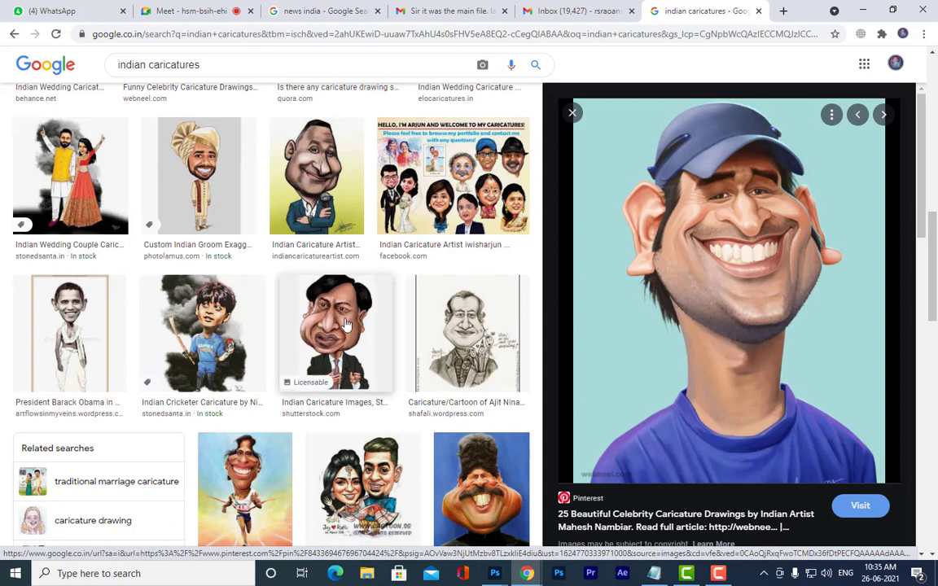
{"action": "left_click", "coordinate": [346, 324]}
{"action": "scroll", "coordinate": [769, 461], "scroll_direction": "down", "scroll_amount": 3}
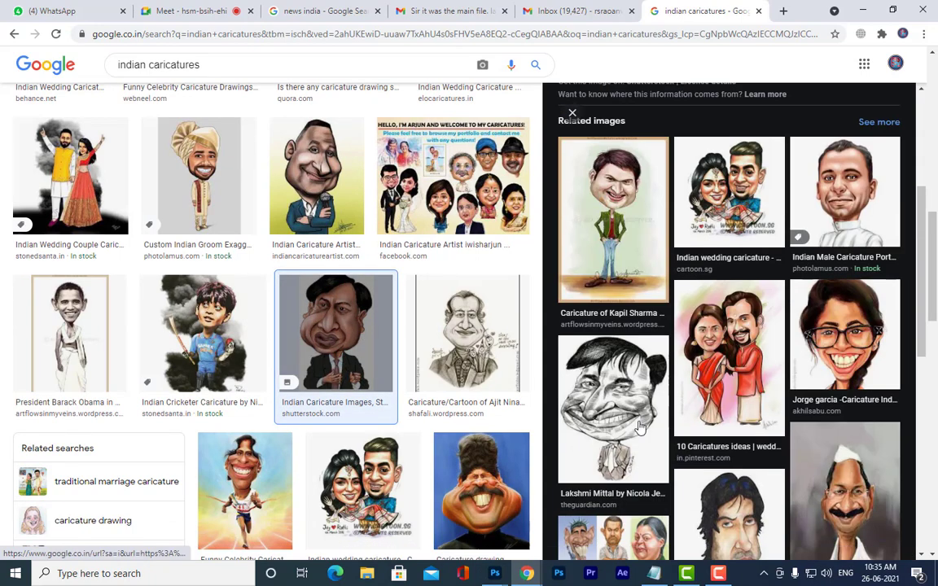
{"action": "left_click", "coordinate": [515, 531]}
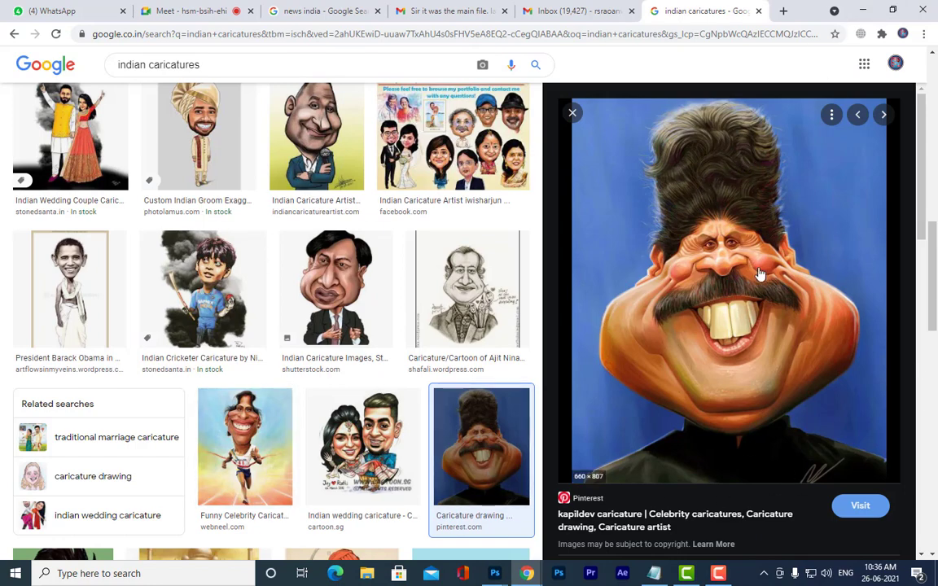
{"action": "scroll", "coordinate": [773, 269], "scroll_direction": "up", "scroll_amount": 2}
{"action": "scroll", "coordinate": [774, 230], "scroll_direction": "up", "scroll_amount": 1}
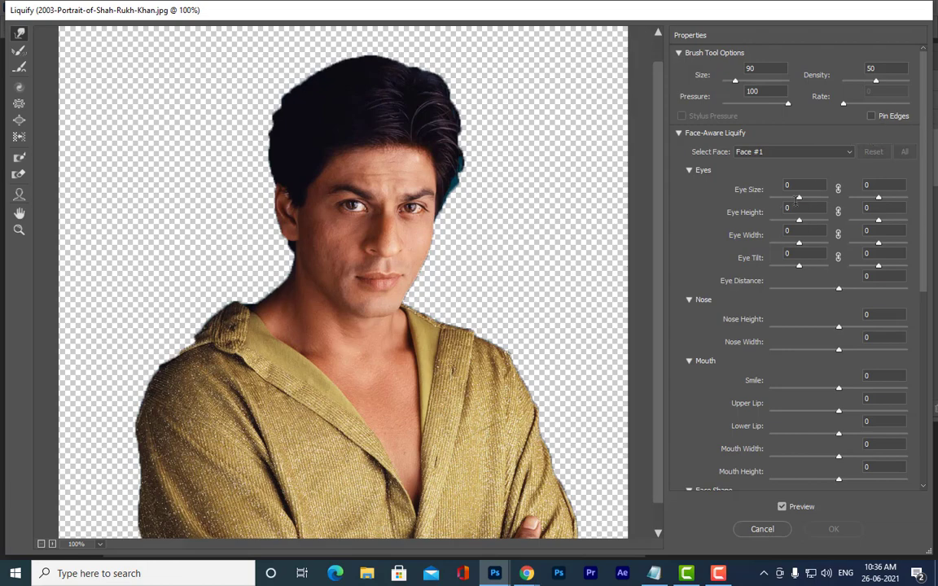
Step: In Photoshop's Liquify filter, set the left eye's size to 36 and height to -6, and the right eye's size to 70 and height to 26
{"action": "left_click_drag", "start_coordinate": [796, 202], "coordinate": [791, 200]}
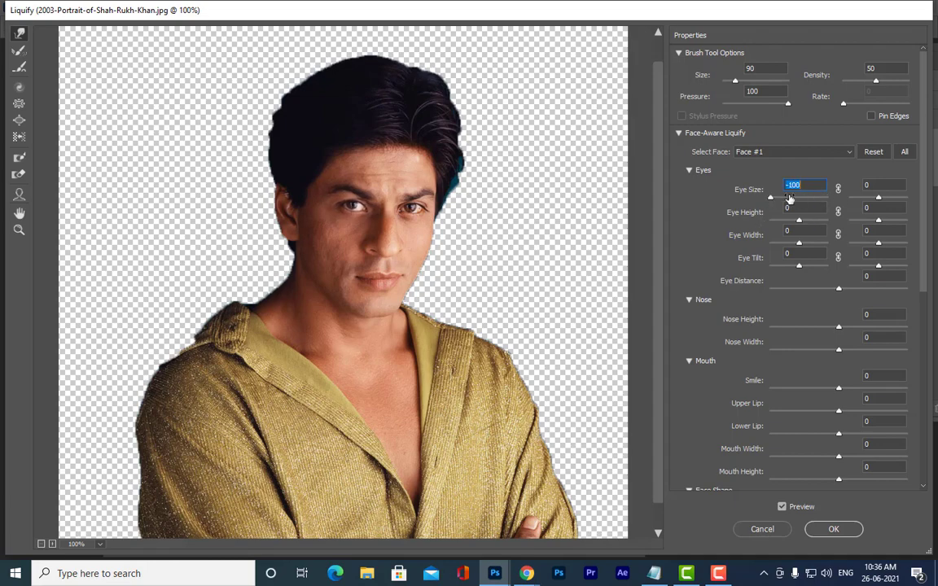
{"action": "left_click", "coordinate": [790, 198]}
{"action": "left_click_drag", "start_coordinate": [817, 186], "coordinate": [809, 197]}
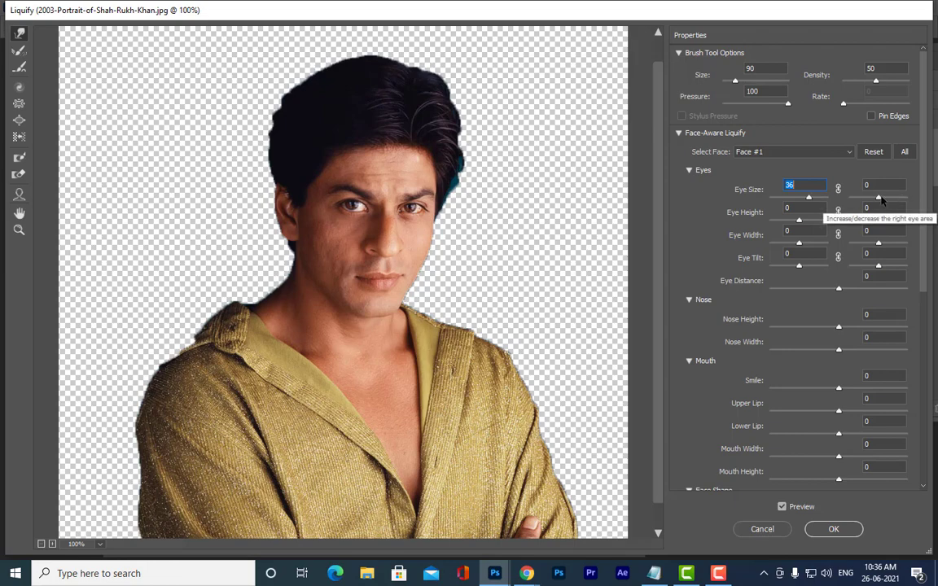
{"action": "left_click_drag", "start_coordinate": [879, 198], "coordinate": [899, 205]}
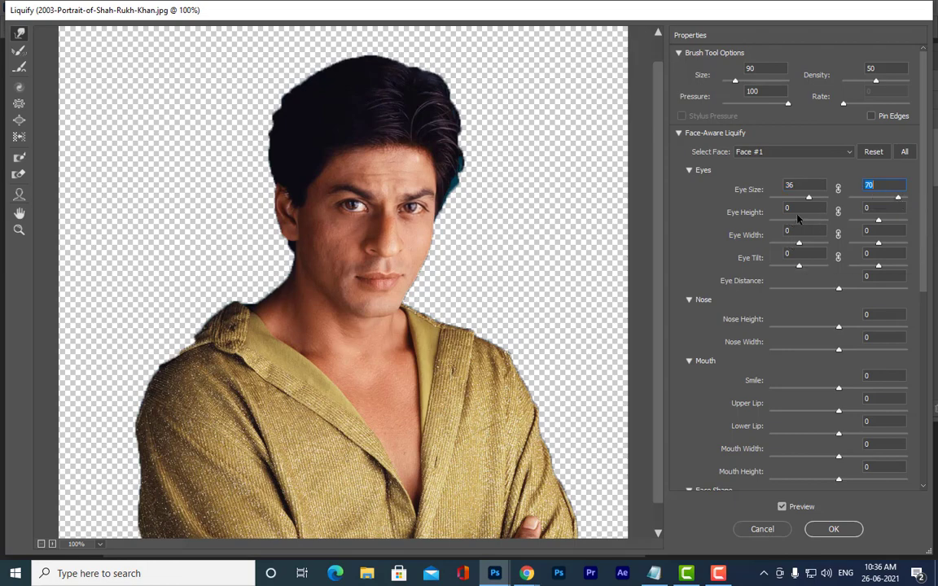
{"action": "mouse_move", "coordinate": [799, 219]}
{"action": "left_mouse_down"}
{"action": "mouse_move", "coordinate": [825, 223]}
{"action": "mouse_move", "coordinate": [798, 222]}
{"action": "left_mouse_up"}
{"action": "left_click_drag", "start_coordinate": [879, 222], "coordinate": [887, 224]}
Step: Set the eye widths to 10 left and 54 right, the tilts to 31 left and 6 right, and the eye distance to 16
{"action": "mouse_move", "coordinate": [800, 245]}
{"action": "left_mouse_down"}
{"action": "mouse_move", "coordinate": [829, 245]}
{"action": "mouse_move", "coordinate": [804, 248]}
{"action": "left_mouse_up"}
{"action": "left_click", "coordinate": [879, 244]}
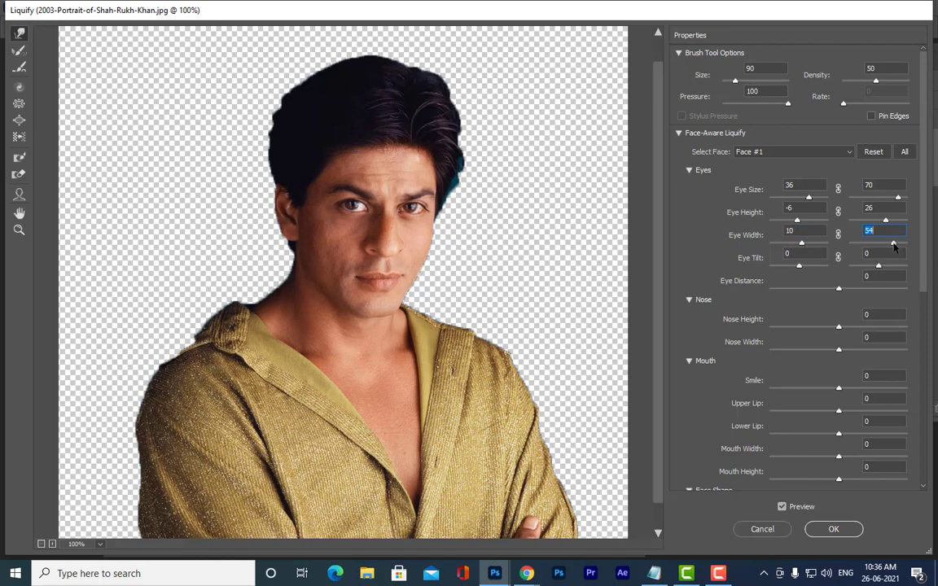
{"action": "left_click_drag", "start_coordinate": [830, 271], "coordinate": [809, 270]}
{"action": "mouse_move", "coordinate": [881, 272]}
{"action": "left_mouse_down"}
{"action": "mouse_move", "coordinate": [858, 271]}
{"action": "mouse_move", "coordinate": [880, 266]}
{"action": "left_mouse_up"}
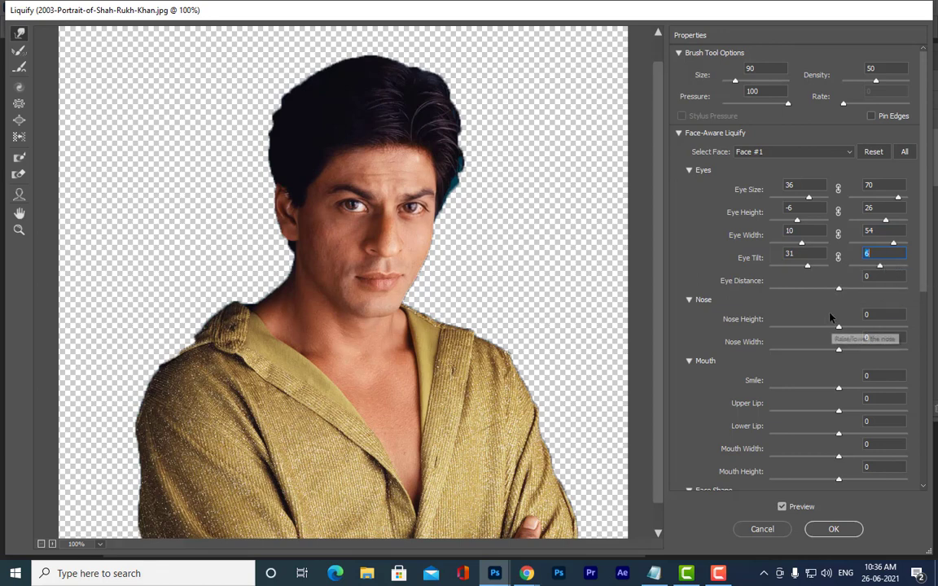
{"action": "left_click", "coordinate": [838, 289]}
{"action": "mouse_move", "coordinate": [838, 293]}
{"action": "left_mouse_down"}
{"action": "mouse_move", "coordinate": [778, 295]}
{"action": "mouse_move", "coordinate": [896, 296]}
{"action": "mouse_move", "coordinate": [851, 300]}
{"action": "left_mouse_up"}
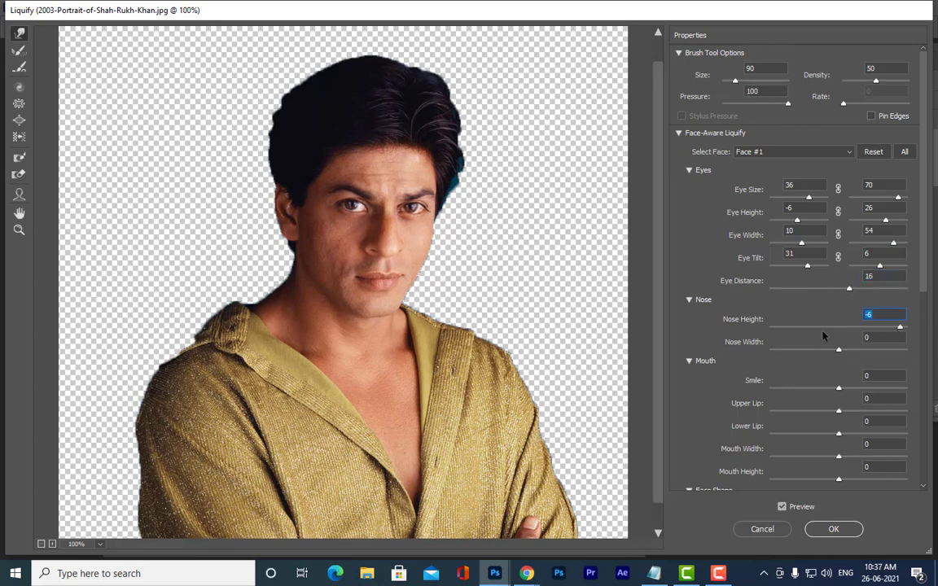
Step: Set Nose Height to 9 and Nose Width to 49, with Smile at 16 and Upper Lip at 20
{"action": "left_click_drag", "start_coordinate": [898, 327], "coordinate": [857, 353]}
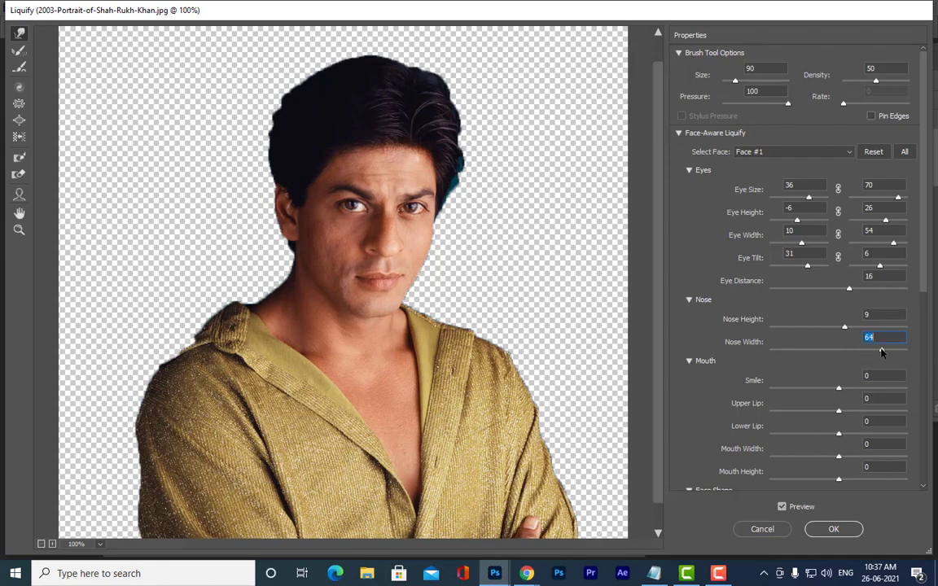
{"action": "left_click_drag", "start_coordinate": [840, 389], "coordinate": [852, 412]}
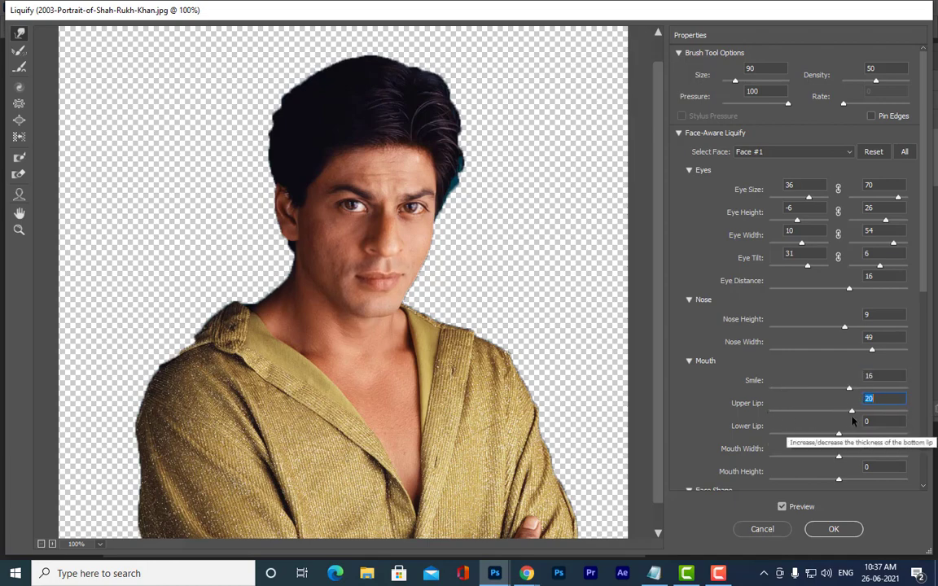
Step: Shape the face with Forehead at 25, Chin Height at -63 and Jawline at 100
{"action": "scroll", "coordinate": [856, 405], "scroll_direction": "down", "scroll_amount": 2}
{"action": "scroll", "coordinate": [855, 405], "scroll_direction": "down", "scroll_amount": 1}
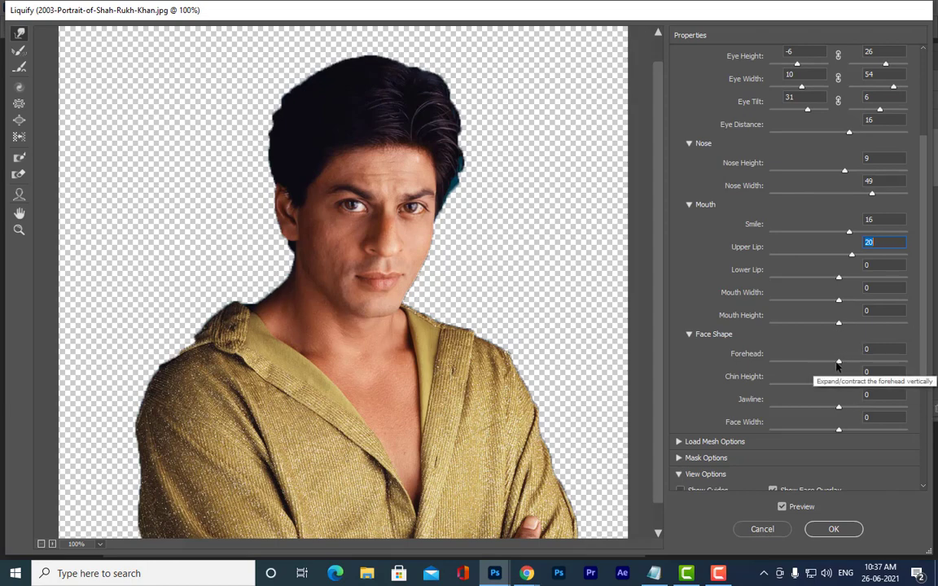
{"action": "left_click_drag", "start_coordinate": [839, 361], "coordinate": [854, 376]}
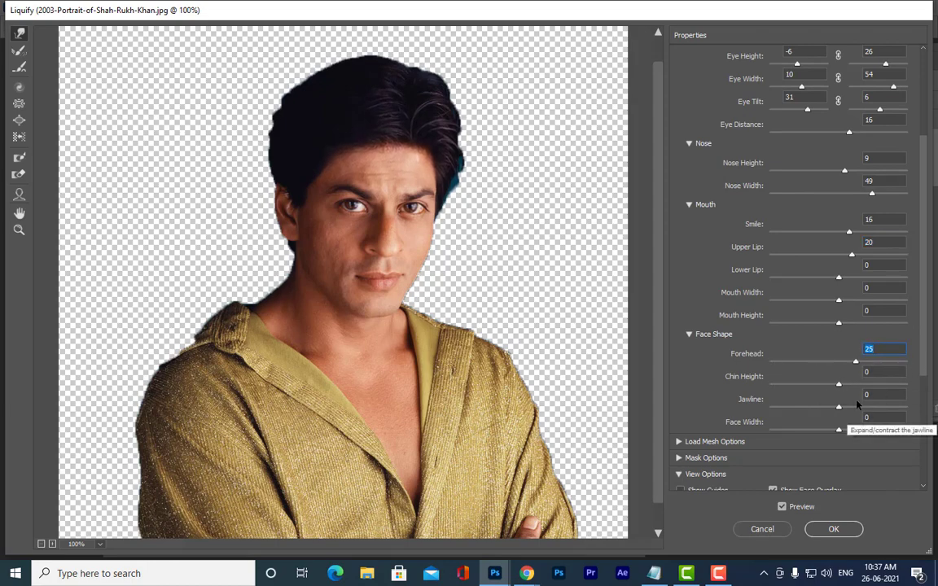
{"action": "left_click", "coordinate": [839, 386]}
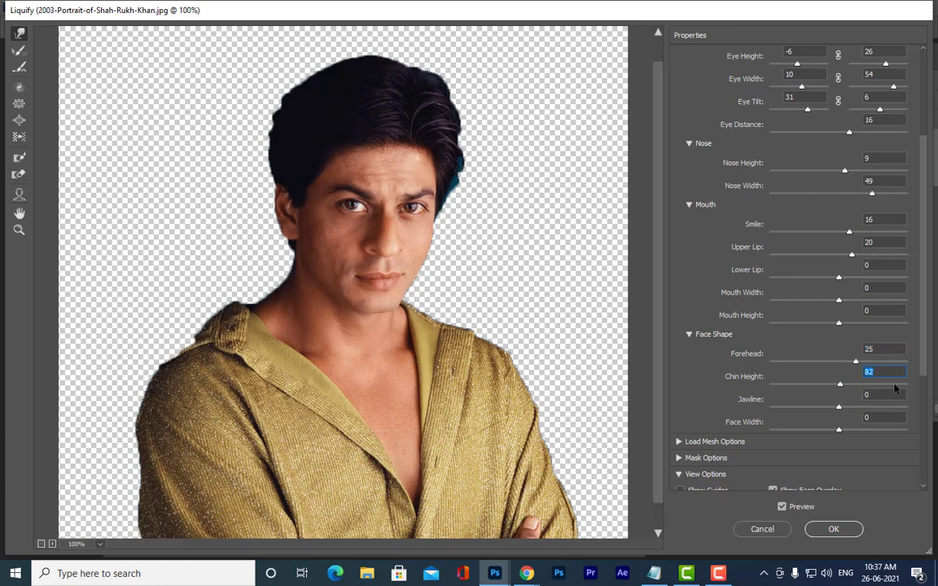
{"action": "left_click_drag", "start_coordinate": [687, 378], "coordinate": [810, 381]}
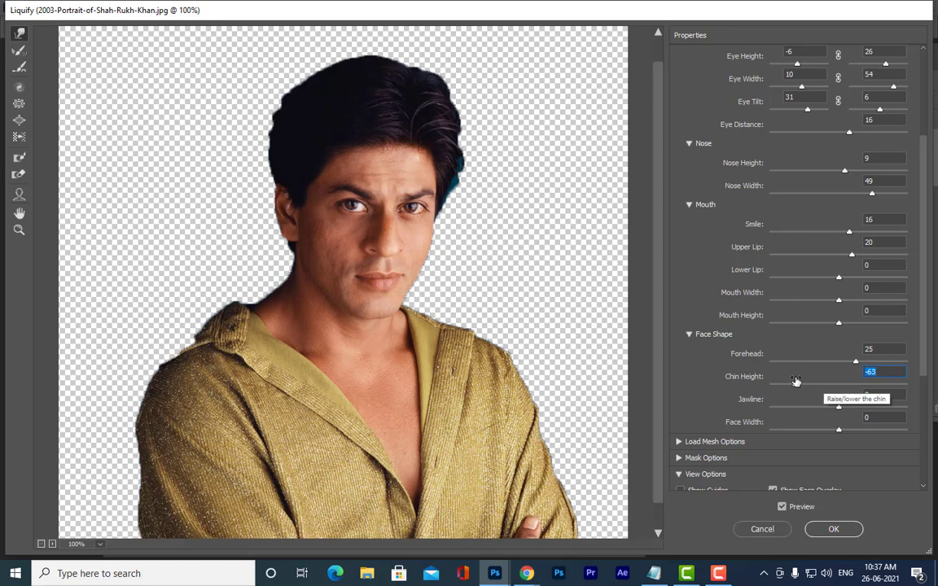
{"action": "left_click_drag", "start_coordinate": [839, 407], "coordinate": [901, 410]}
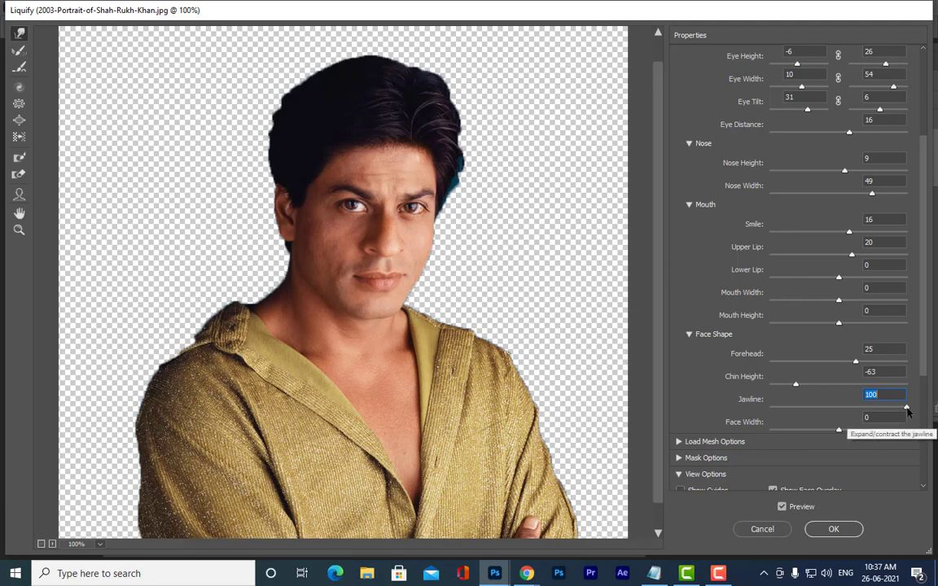
Step: Try the Face Width at 100 and -79, and set it to 57
{"action": "left_click_drag", "start_coordinate": [839, 431], "coordinate": [907, 429]}
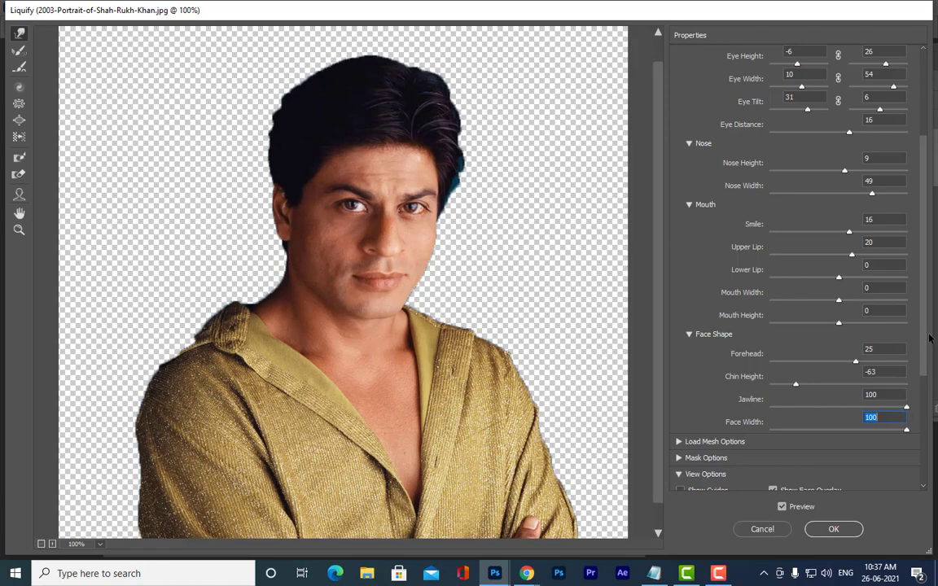
{"action": "scroll", "coordinate": [921, 324], "scroll_direction": "down", "scroll_amount": 3}
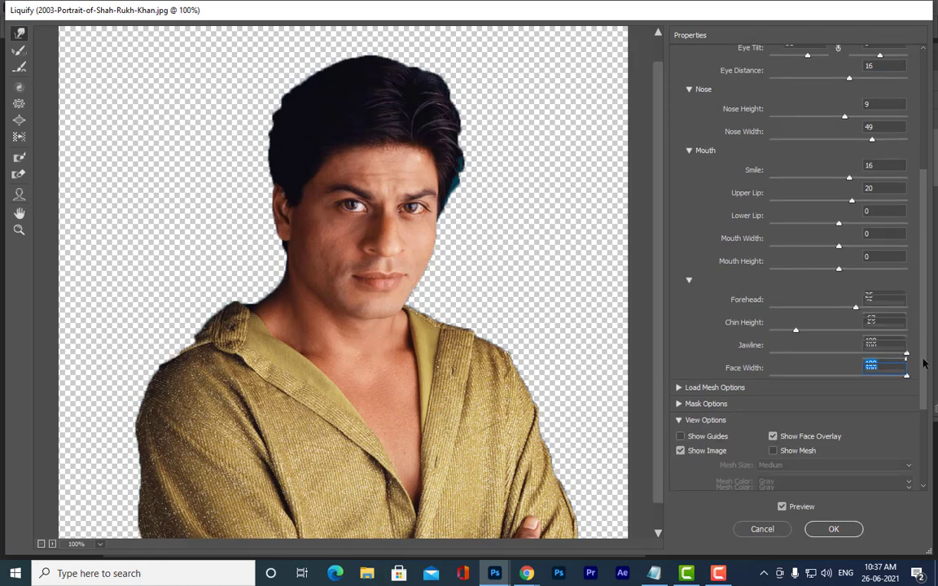
{"action": "type", "text": "13"}
{"action": "left_click_drag", "start_coordinate": [840, 350], "coordinate": [787, 348]}
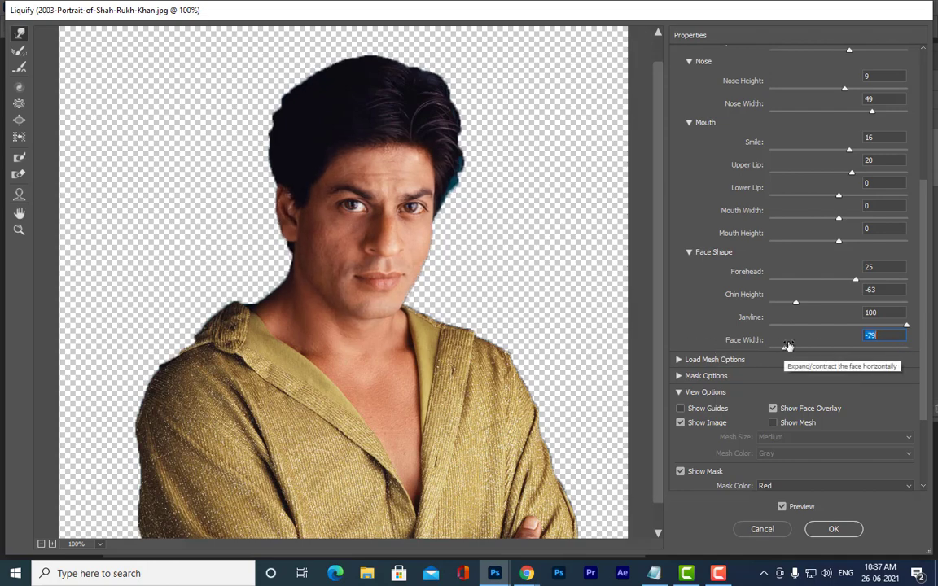
{"action": "mouse_move", "coordinate": [854, 349]}
{"action": "left_mouse_down"}
{"action": "mouse_move", "coordinate": [877, 347]}
{"action": "mouse_move", "coordinate": [925, 196]}
{"action": "left_mouse_up"}
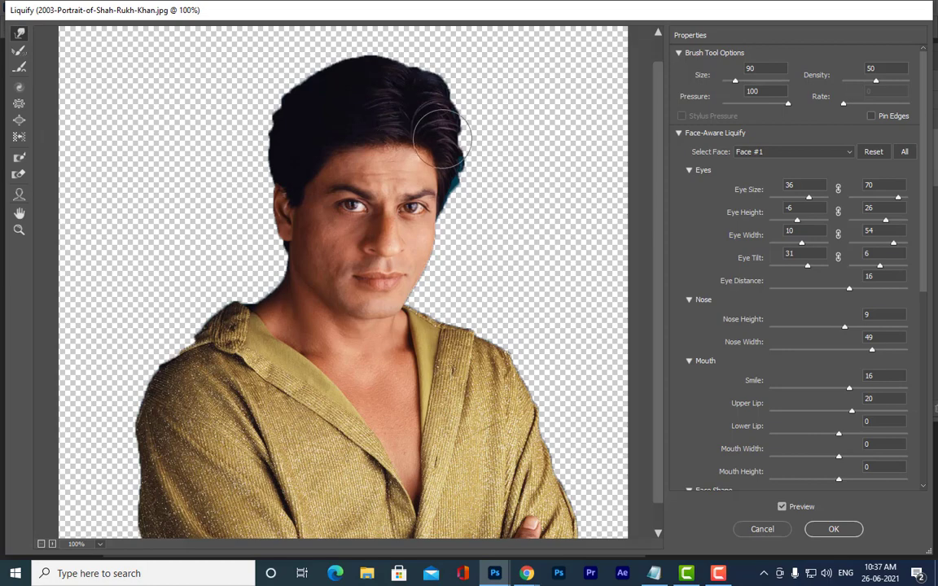
Step: Warp the hair upward and pull the outer ends of both eyebrows up with the Forward Warp tool
{"action": "scroll", "coordinate": [440, 139], "scroll_direction": "up", "scroll_amount": 1}
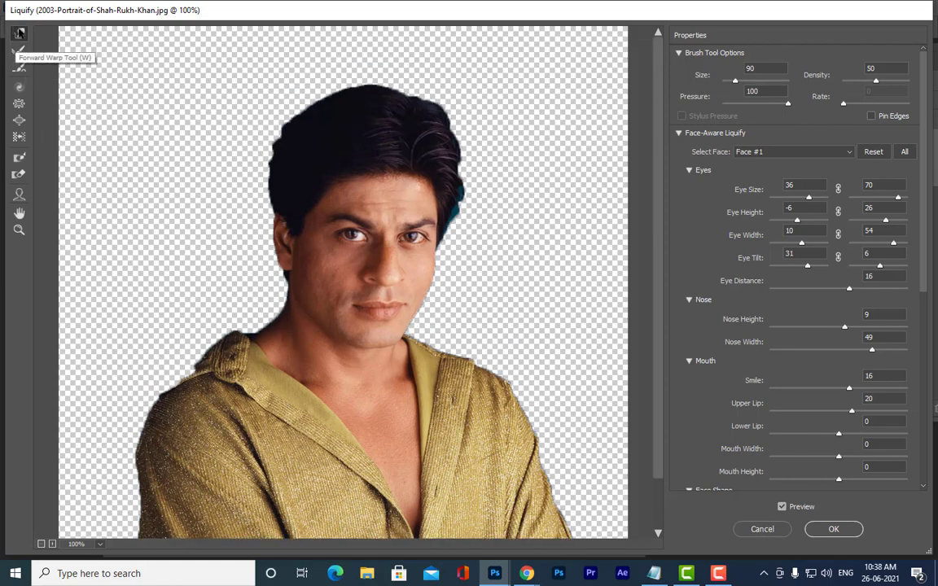
{"action": "mouse_move", "coordinate": [300, 144]}
{"action": "left_mouse_down"}
{"action": "mouse_move", "coordinate": [289, 97]}
{"action": "mouse_move", "coordinate": [335, 108]}
{"action": "mouse_move", "coordinate": [349, 106]}
{"action": "mouse_move", "coordinate": [343, 93]}
{"action": "mouse_move", "coordinate": [325, 110]}
{"action": "left_mouse_up"}
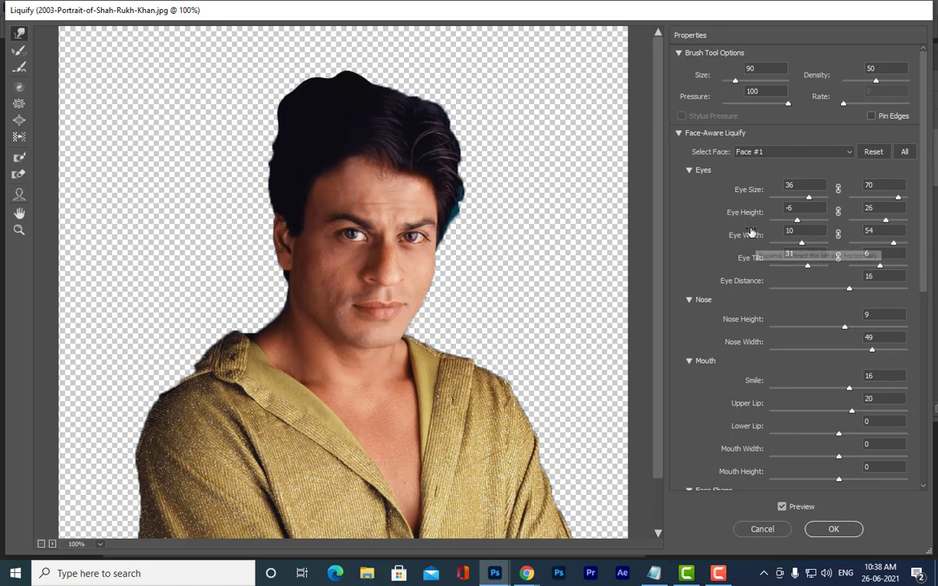
{"action": "mouse_move", "coordinate": [420, 159]}
{"action": "left_mouse_down"}
{"action": "mouse_move", "coordinate": [429, 136]}
{"action": "mouse_move", "coordinate": [409, 91]}
{"action": "mouse_move", "coordinate": [369, 96]}
{"action": "mouse_move", "coordinate": [420, 97]}
{"action": "mouse_move", "coordinate": [442, 117]}
{"action": "mouse_move", "coordinate": [444, 143]}
{"action": "mouse_move", "coordinate": [322, 85]}
{"action": "mouse_move", "coordinate": [313, 65]}
{"action": "mouse_move", "coordinate": [346, 99]}
{"action": "mouse_move", "coordinate": [368, 94]}
{"action": "mouse_move", "coordinate": [302, 69]}
{"action": "left_mouse_up"}
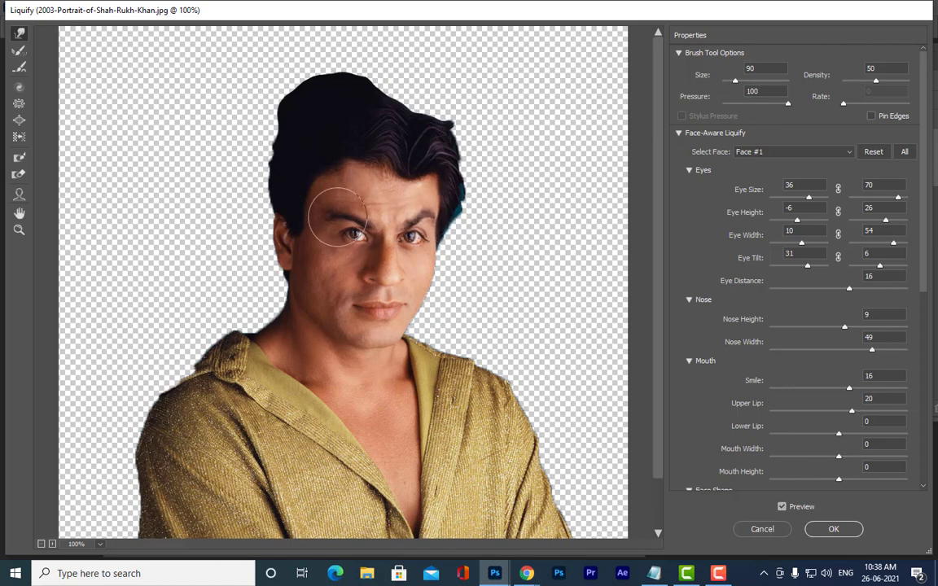
{"action": "left_click_drag", "start_coordinate": [340, 218], "coordinate": [332, 209]}
{"action": "left_click_drag", "start_coordinate": [422, 210], "coordinate": [429, 198]}
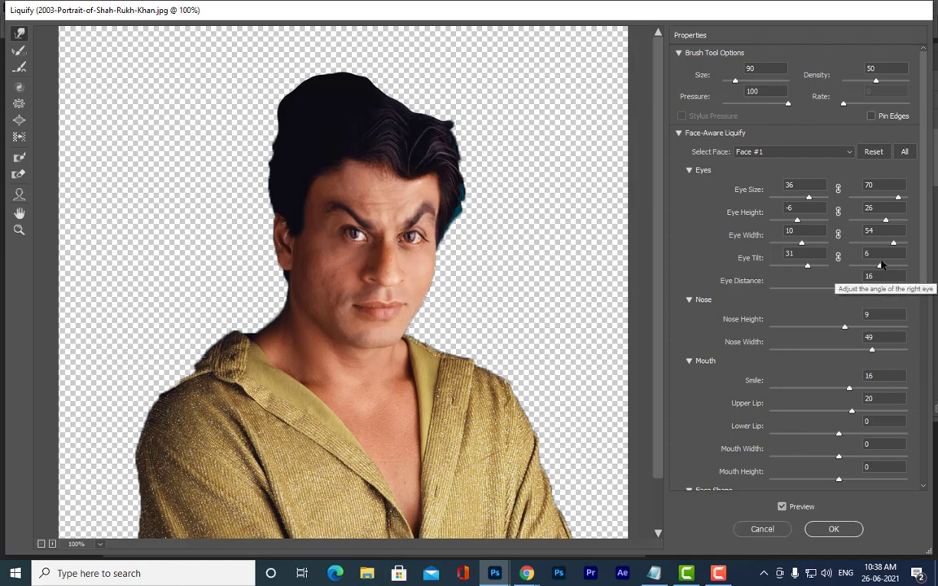
Step: Restore all brush distortions on the portrait and set the Face Width to -27
{"action": "scroll", "coordinate": [839, 281], "scroll_direction": "down", "scroll_amount": 5}
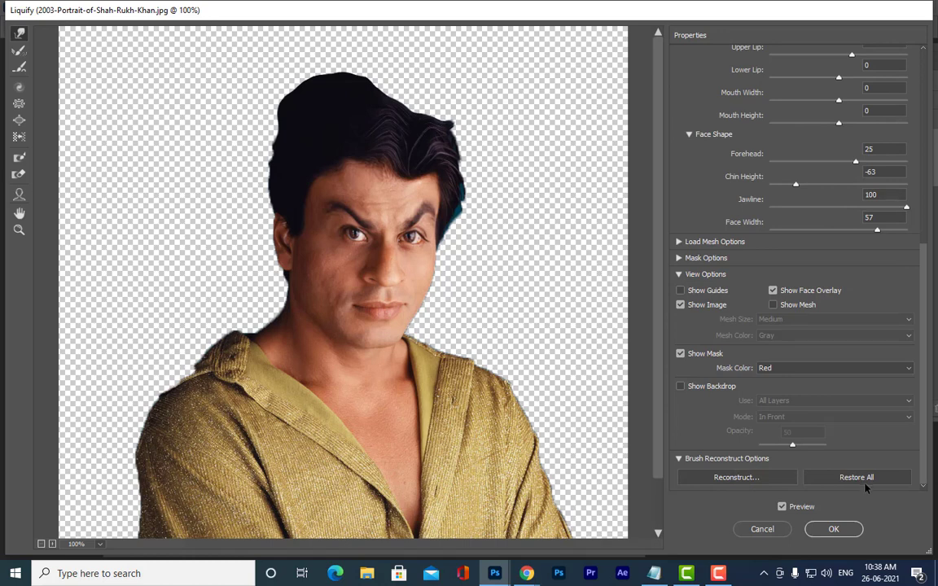
{"action": "left_click", "coordinate": [868, 479]}
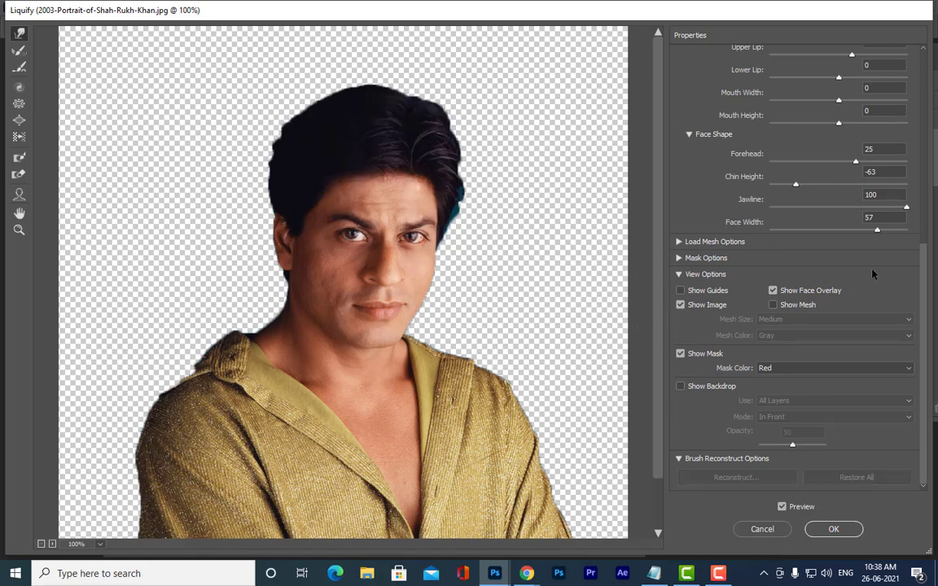
{"action": "left_click_drag", "start_coordinate": [877, 234], "coordinate": [812, 234]}
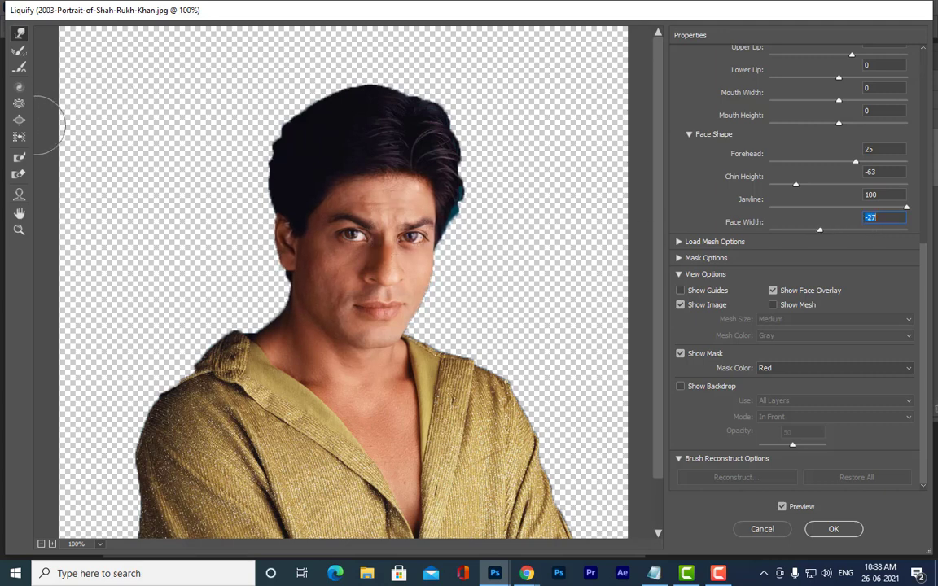
Step: Bloat the lower face around the nose, lips and chin using the Bloat tool with a much larger brush, and reduce the brush size
{"action": "left_click", "coordinate": [19, 121]}
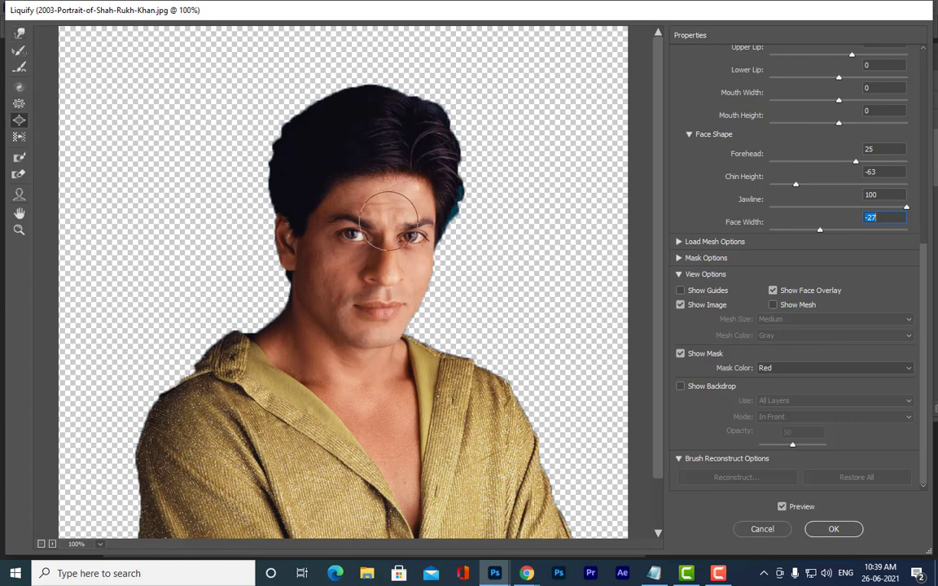
{"action": "key", "text": "bracketright"}
{"action": "key", "text": "bracketright"}
{"action": "key", "text": "bracketright"}
{"action": "key", "text": "bracketright"}
{"action": "key", "text": "bracketright"}
{"action": "key", "text": "bracketright"}
{"action": "key", "text": "bracketright"}
{"action": "key", "text": "bracketright"}
{"action": "key", "text": "bracketright"}
{"action": "key", "text": "bracketright"}
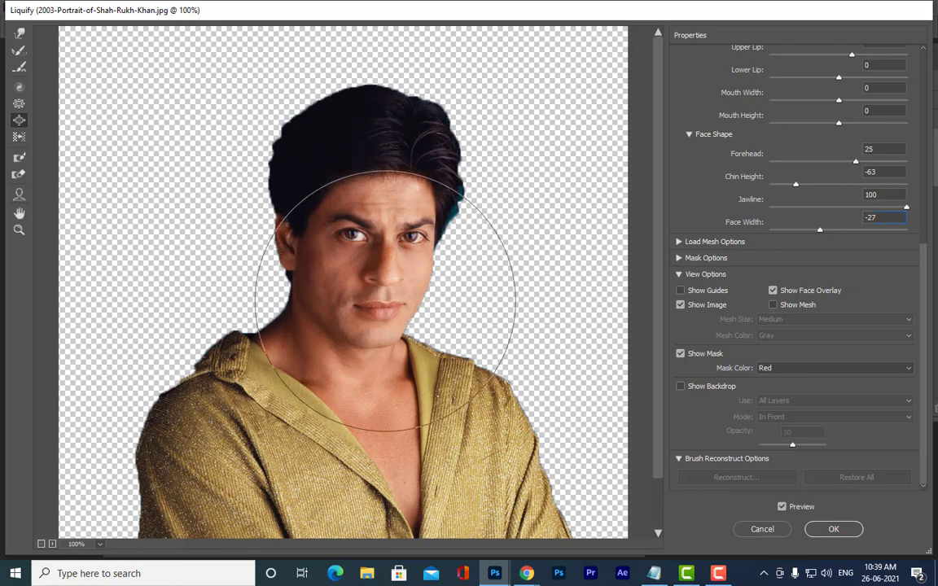
{"action": "left_click", "coordinate": [385, 302]}
{"action": "key", "text": "bracketleft"}
{"action": "key", "text": "bracketleft"}
{"action": "key", "text": "bracketleft"}
{"action": "key", "text": "bracketleft"}
{"action": "key", "text": "bracketleft"}
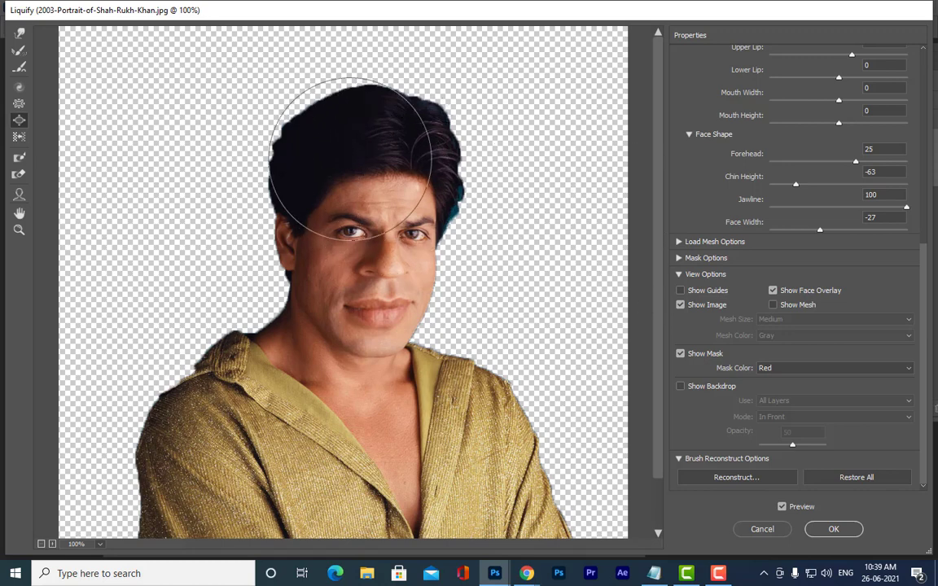
Step: Shrink the upper head, from the hair to the eyes, using the Pucker tool with a much larger brush
{"action": "left_click", "coordinate": [16, 106]}
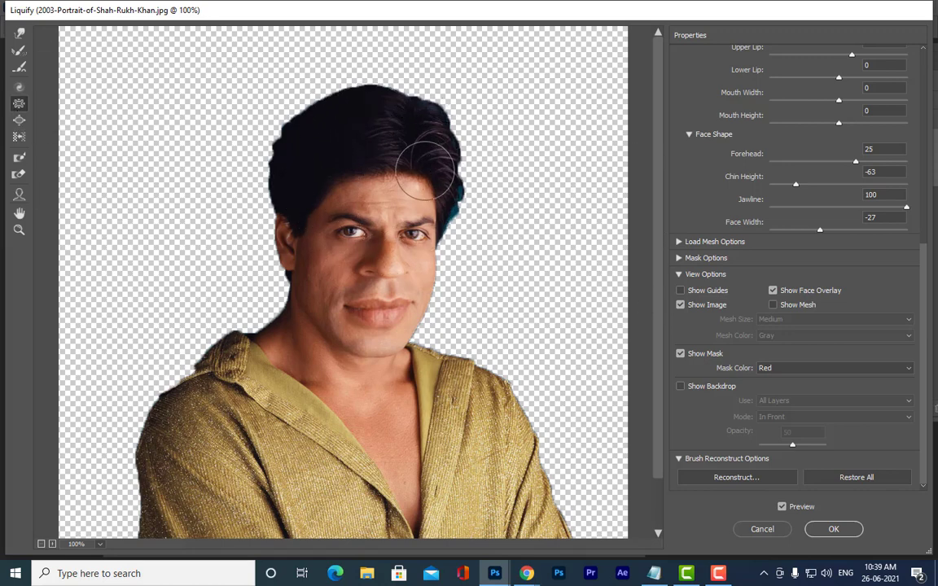
{"action": "key", "text": "bracketright"}
{"action": "key", "text": "bracketright"}
{"action": "key", "text": "bracketright"}
{"action": "key", "text": "bracketright"}
{"action": "key", "text": "bracketright"}
{"action": "key", "text": "bracketright"}
{"action": "key", "text": "bracketright"}
{"action": "key", "text": "bracketright"}
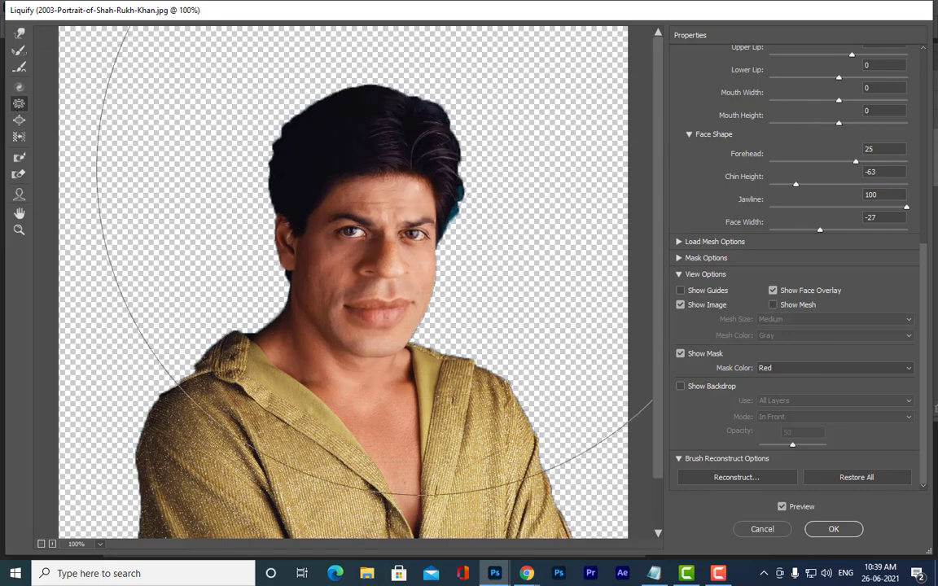
{"action": "key", "text": "bracketleft"}
{"action": "key", "text": "bracketleft"}
{"action": "key", "text": "bracketleft"}
{"action": "key", "text": "bracketleft"}
{"action": "key", "text": "bracketleft"}
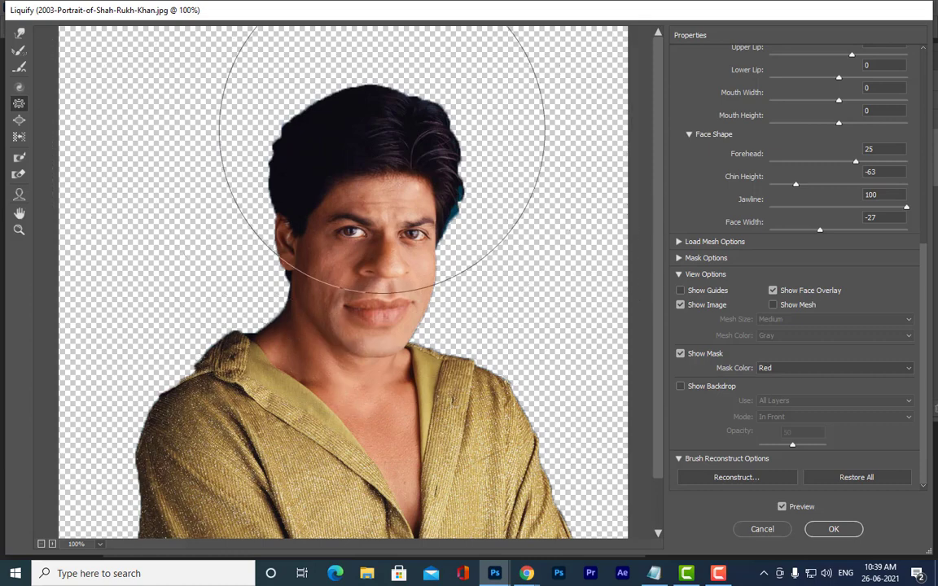
{"action": "left_click_drag", "start_coordinate": [380, 147], "coordinate": [379, 147]}
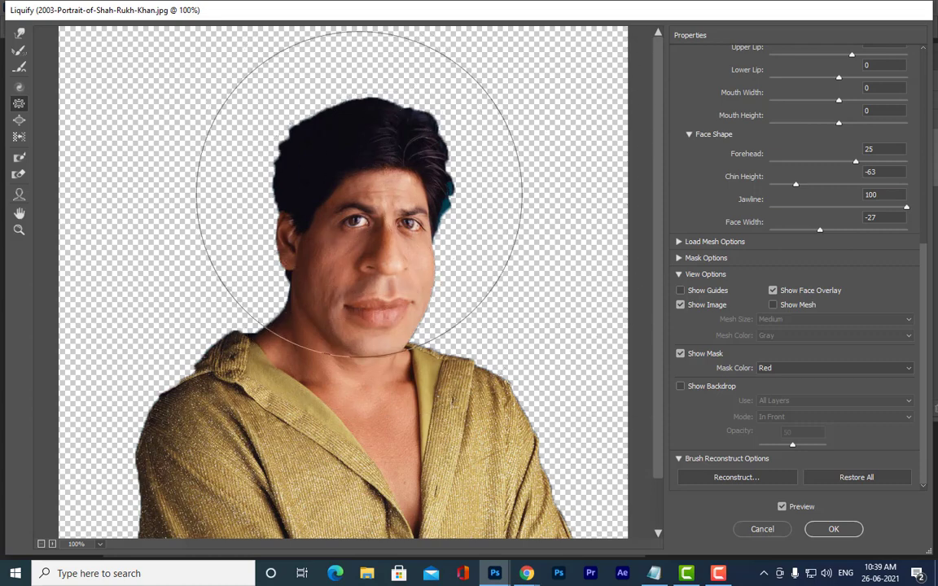
Step: Pull the outer ends of both eyebrows up with the Forward Warp tool, undoing the first stroke
{"action": "left_click", "coordinate": [18, 33]}
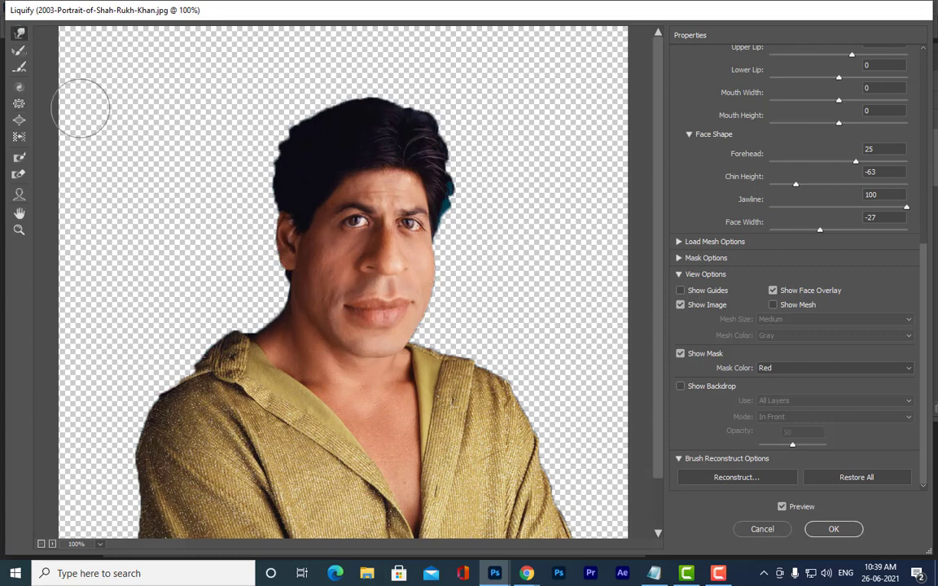
{"action": "left_click_drag", "start_coordinate": [341, 216], "coordinate": [338, 200]}
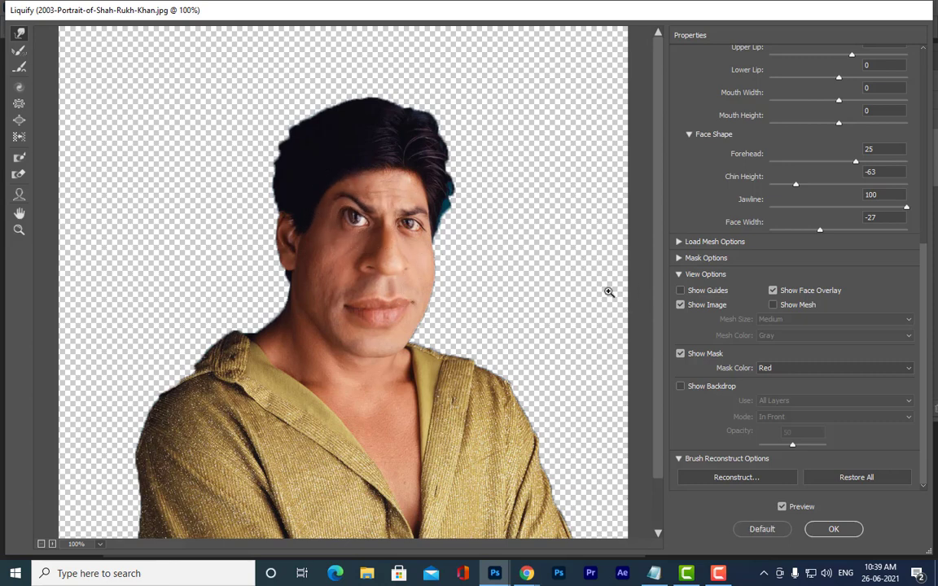
{"action": "key", "text": "ctrl+alt+z"}
{"action": "left_click_drag", "start_coordinate": [329, 198], "coordinate": [336, 190]}
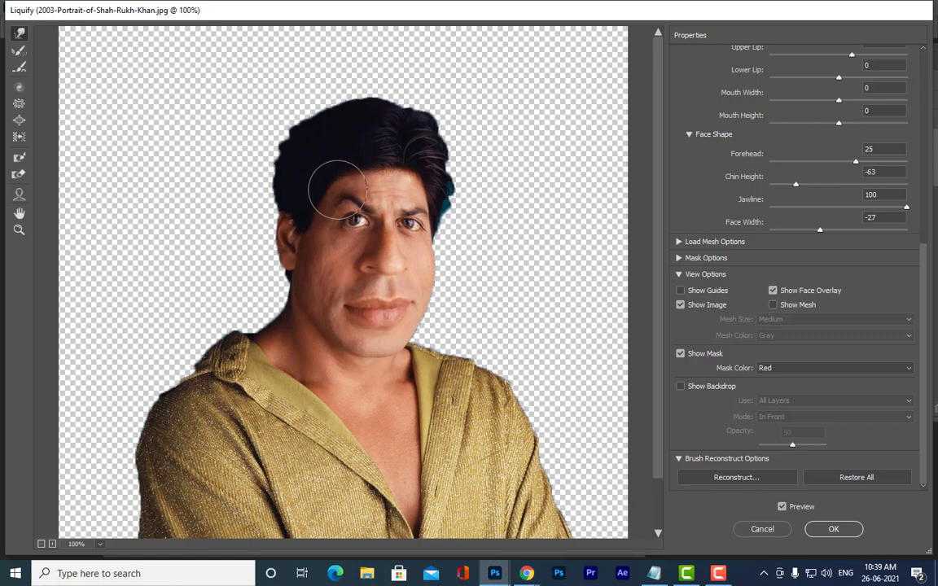
{"action": "left_click_drag", "start_coordinate": [419, 204], "coordinate": [426, 197]}
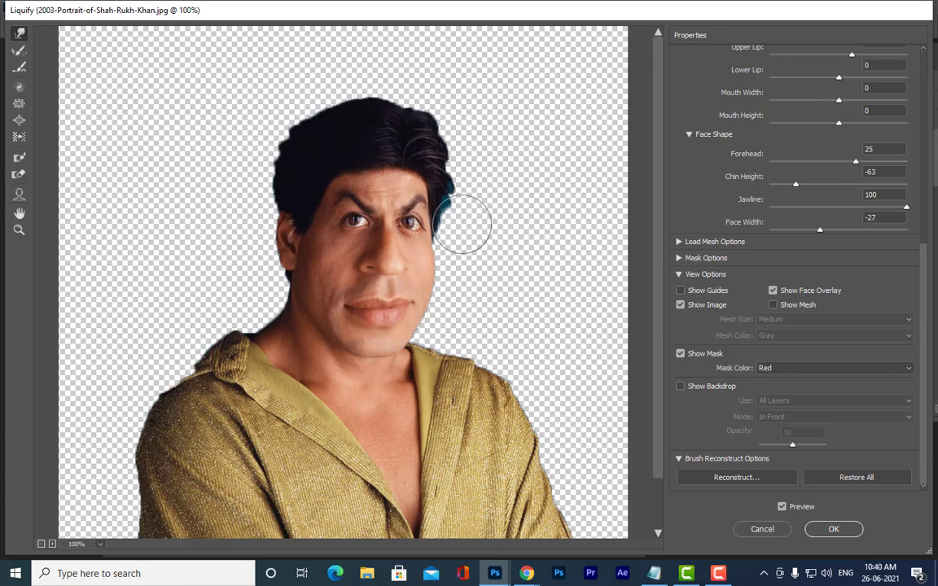
Step: Warp both sides of the head inward at temple height and reshape the outline of the hair
{"action": "left_click_drag", "start_coordinate": [464, 225], "coordinate": [435, 228]}
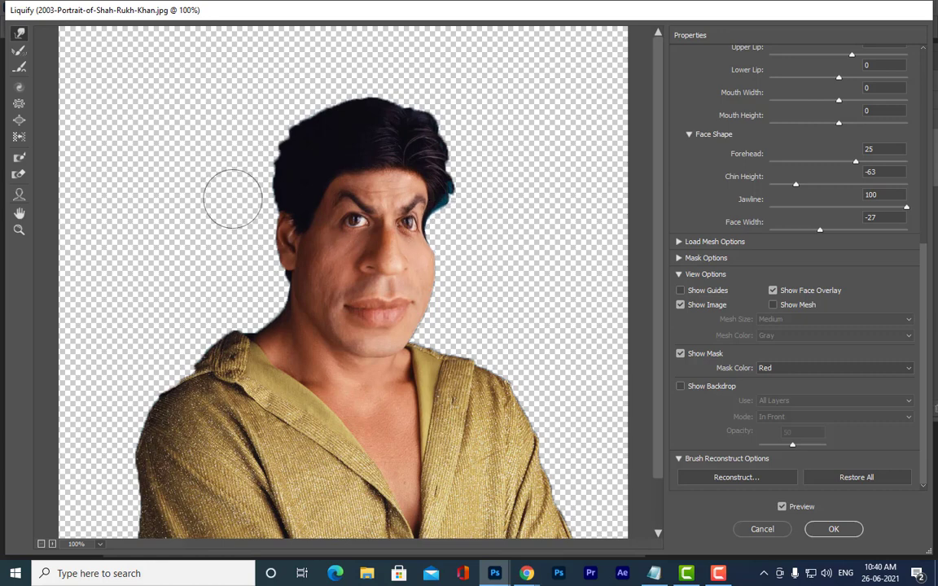
{"action": "mouse_move", "coordinate": [230, 198]}
{"action": "left_mouse_down"}
{"action": "mouse_move", "coordinate": [283, 202]}
{"action": "mouse_move", "coordinate": [281, 212]}
{"action": "mouse_move", "coordinate": [269, 184]}
{"action": "mouse_move", "coordinate": [301, 180]}
{"action": "left_mouse_up"}
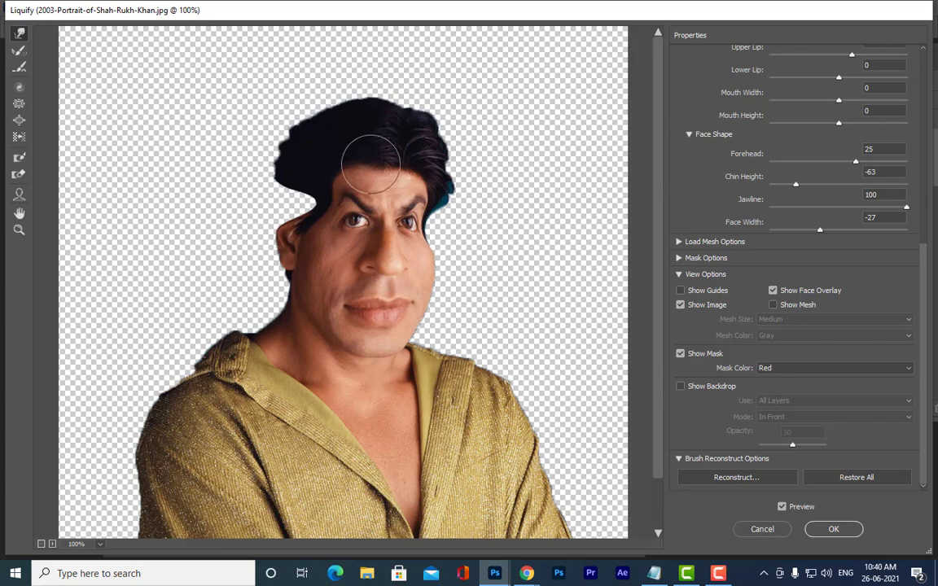
{"action": "mouse_move", "coordinate": [343, 116]}
{"action": "left_mouse_down"}
{"action": "mouse_move", "coordinate": [321, 95]}
{"action": "mouse_move", "coordinate": [317, 129]}
{"action": "mouse_move", "coordinate": [307, 128]}
{"action": "mouse_move", "coordinate": [306, 107]}
{"action": "mouse_move", "coordinate": [301, 136]}
{"action": "mouse_move", "coordinate": [294, 107]}
{"action": "mouse_move", "coordinate": [292, 141]}
{"action": "mouse_move", "coordinate": [289, 120]}
{"action": "mouse_move", "coordinate": [399, 106]}
{"action": "mouse_move", "coordinate": [392, 88]}
{"action": "mouse_move", "coordinate": [386, 104]}
{"action": "mouse_move", "coordinate": [407, 103]}
{"action": "mouse_move", "coordinate": [409, 119]}
{"action": "mouse_move", "coordinate": [439, 121]}
{"action": "mouse_move", "coordinate": [460, 173]}
{"action": "left_mouse_up"}
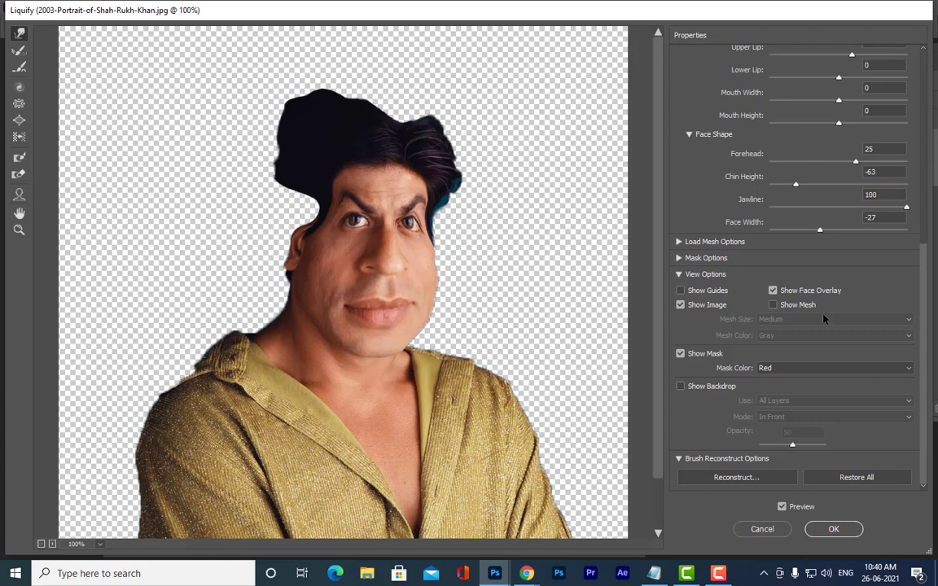
Step: Restore all brush distortions, set the Chin Height to -100 and reduce the Mouth Height and Mouth Width
{"action": "left_click", "coordinate": [857, 479]}
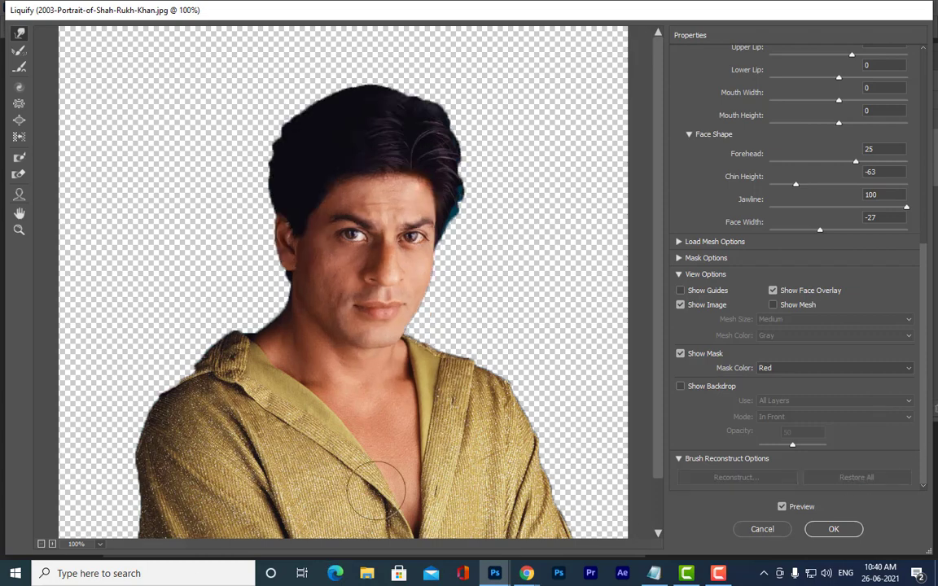
{"action": "scroll", "coordinate": [869, 304], "scroll_direction": "up", "scroll_amount": 5}
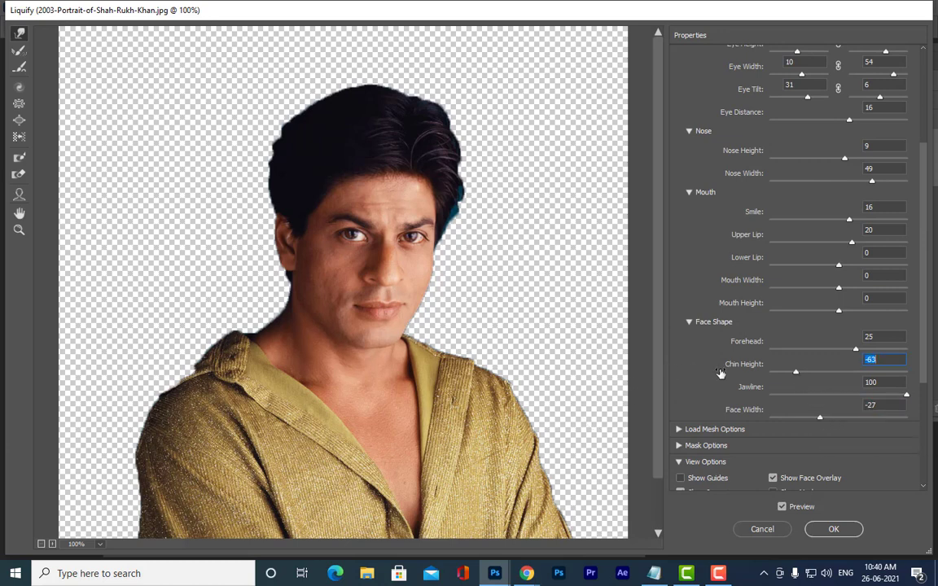
{"action": "left_click_drag", "start_coordinate": [804, 375], "coordinate": [738, 362]}
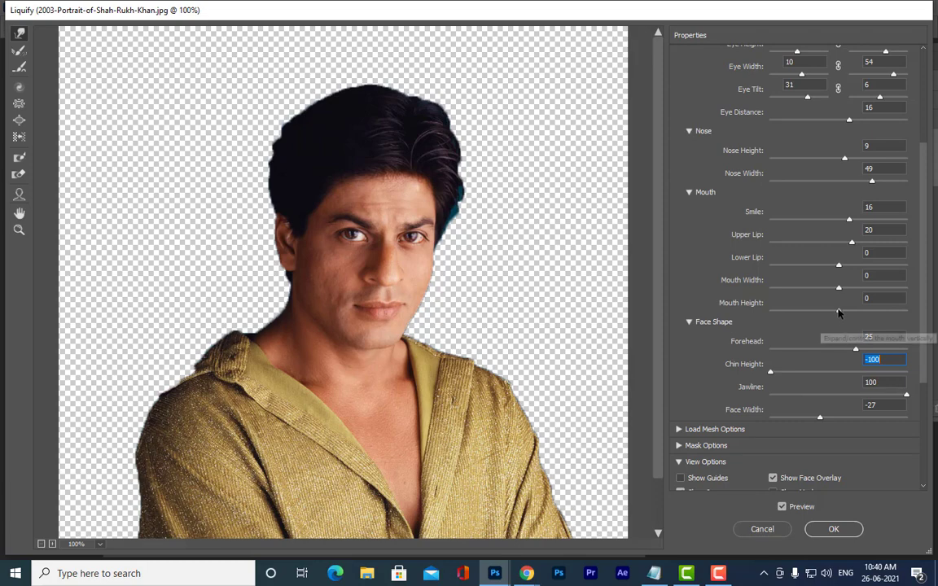
{"action": "left_click_drag", "start_coordinate": [839, 311], "coordinate": [746, 310]}
{"action": "left_click_drag", "start_coordinate": [839, 291], "coordinate": [683, 264]}
Step: Discard the current Liquify session and reopen the Liquify filter on the portrait layer
{"action": "left_click", "coordinate": [762, 528]}
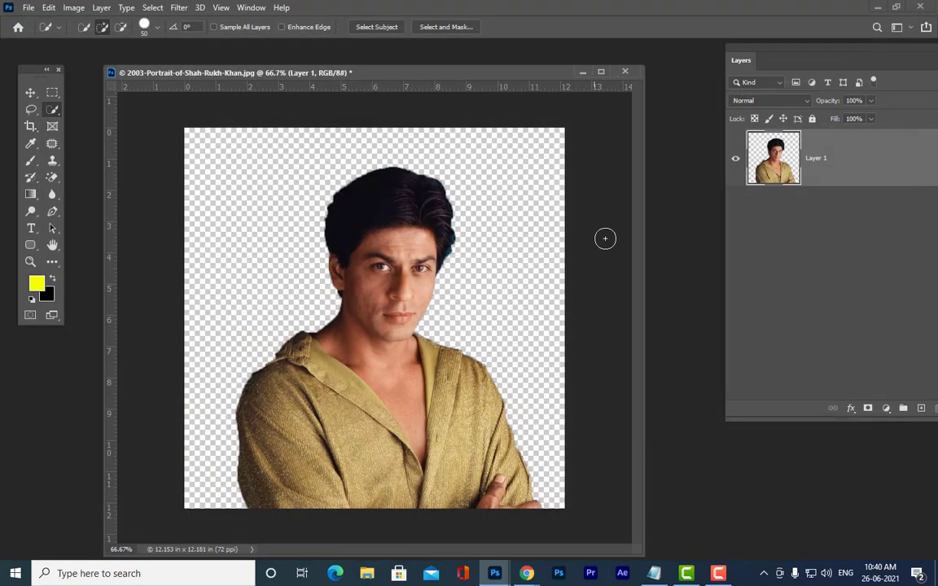
{"action": "left_click", "coordinate": [188, 9]}
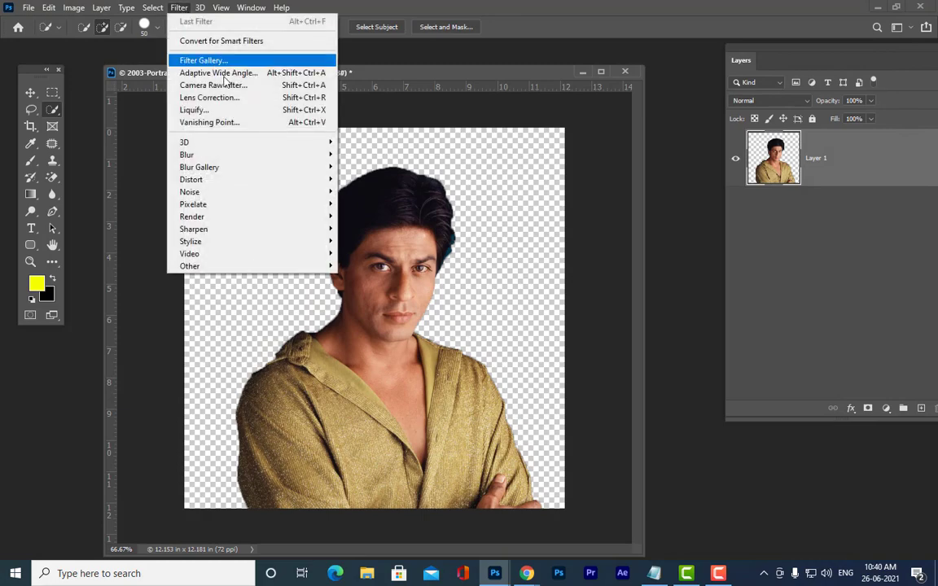
{"action": "left_click", "coordinate": [218, 110]}
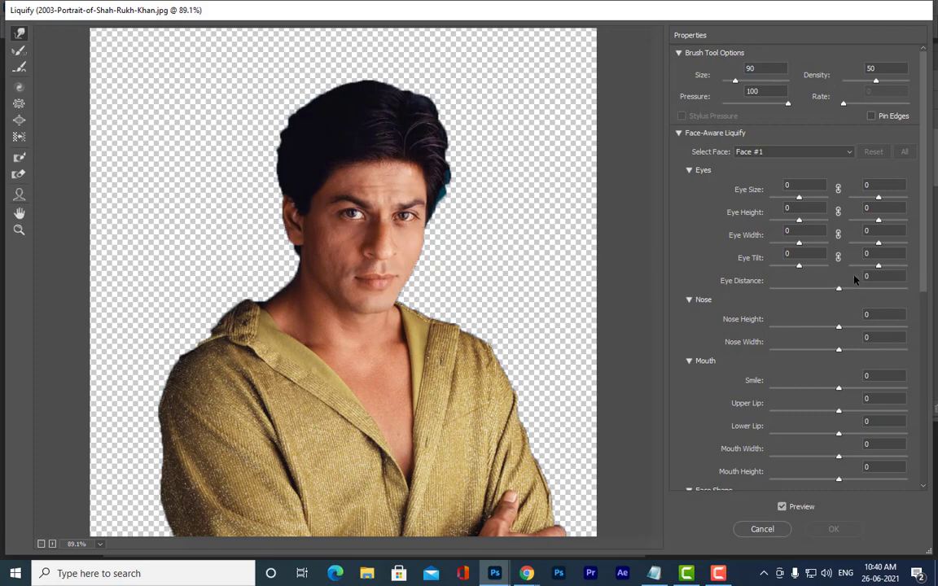
{"action": "scroll", "coordinate": [818, 294], "scroll_direction": "down", "scroll_amount": 4}
{"action": "scroll", "coordinate": [817, 304], "scroll_direction": "up", "scroll_amount": 2}
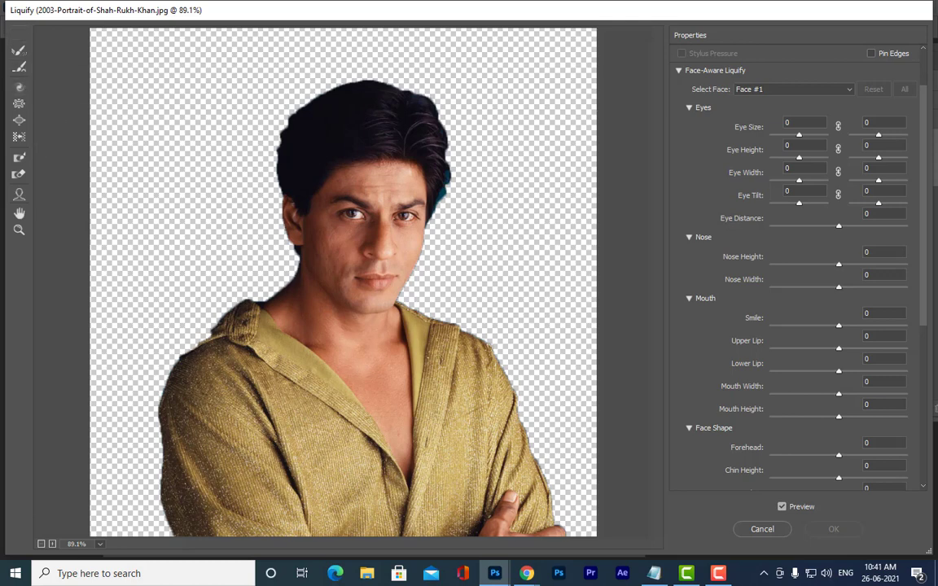
Step: Enlarge the lower face around the mouth with the Bloat tool and shrink the upper head with the Pucker tool
{"action": "left_click", "coordinate": [19, 122]}
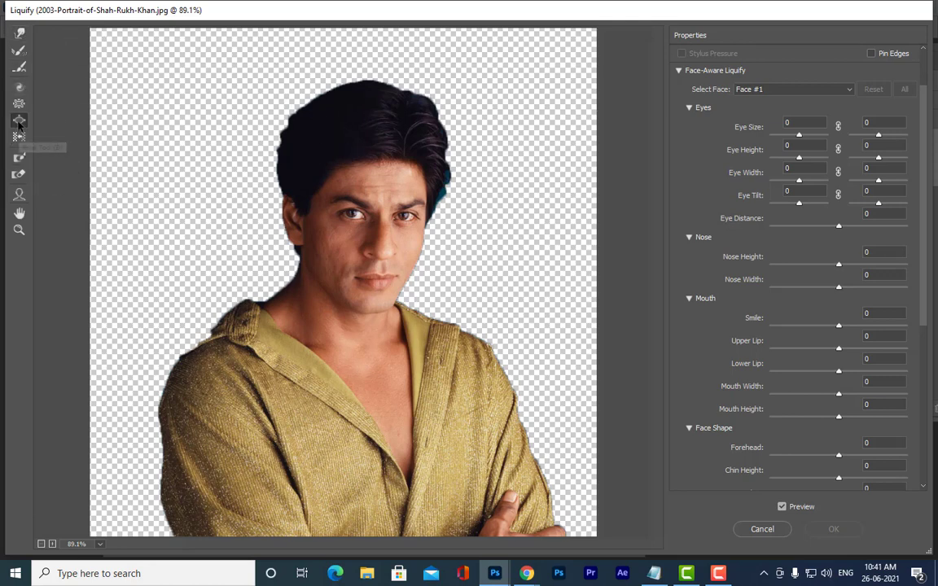
{"action": "left_click", "coordinate": [375, 275]}
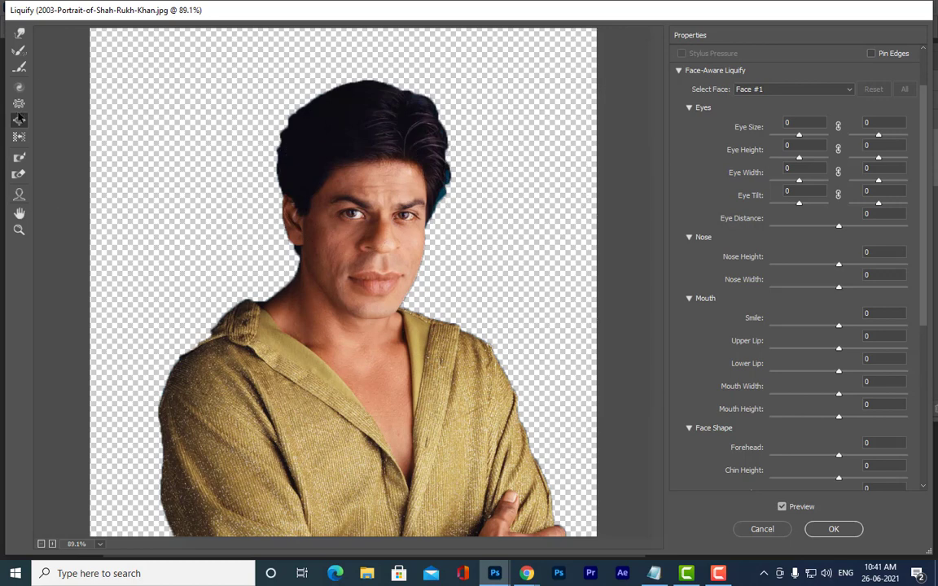
{"action": "left_click", "coordinate": [18, 104]}
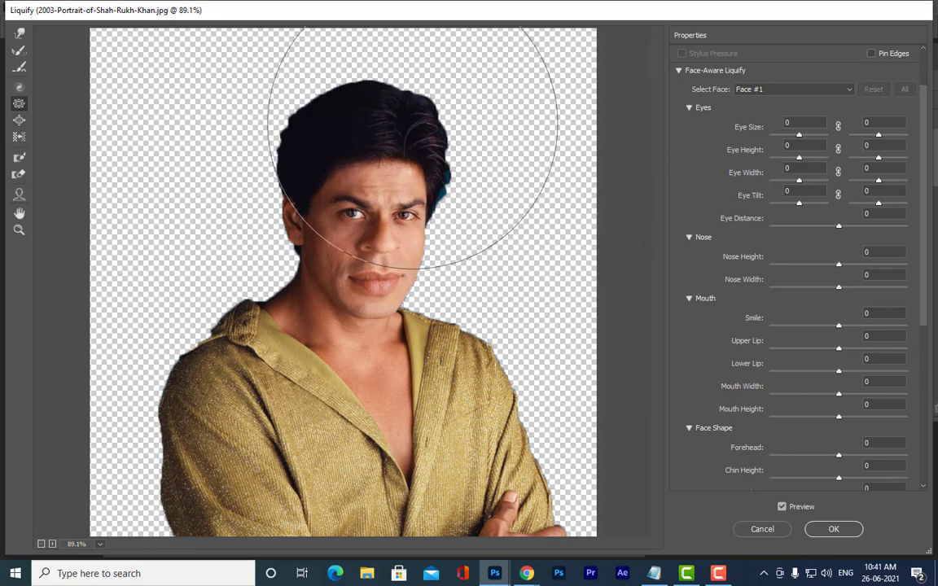
{"action": "left_click_drag", "start_coordinate": [401, 152], "coordinate": [444, 173]}
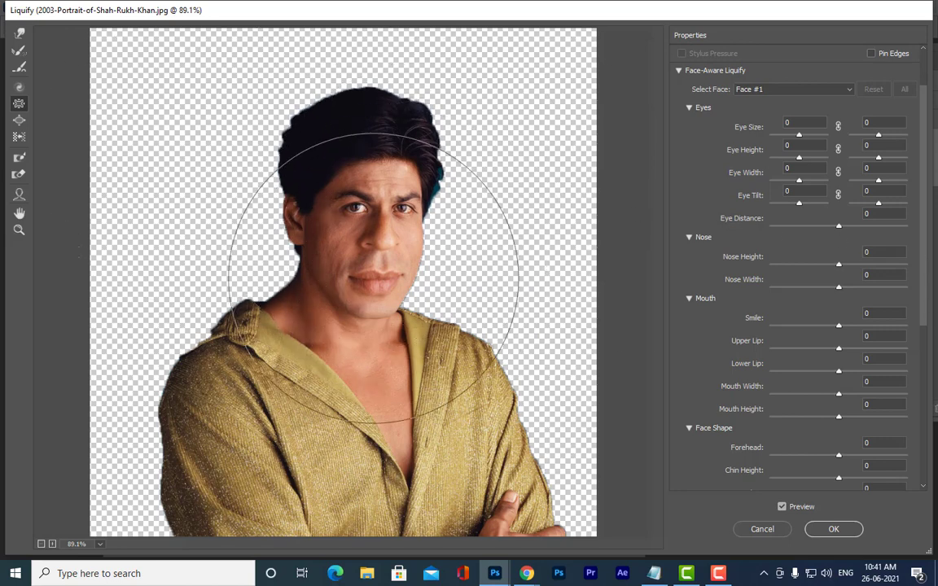
Step: Reduce the brush size and enlarge the lips and chin with the Bloat tool
{"action": "key", "text": "bracketleft"}
{"action": "key", "text": "bracketleft"}
{"action": "key", "text": "bracketleft"}
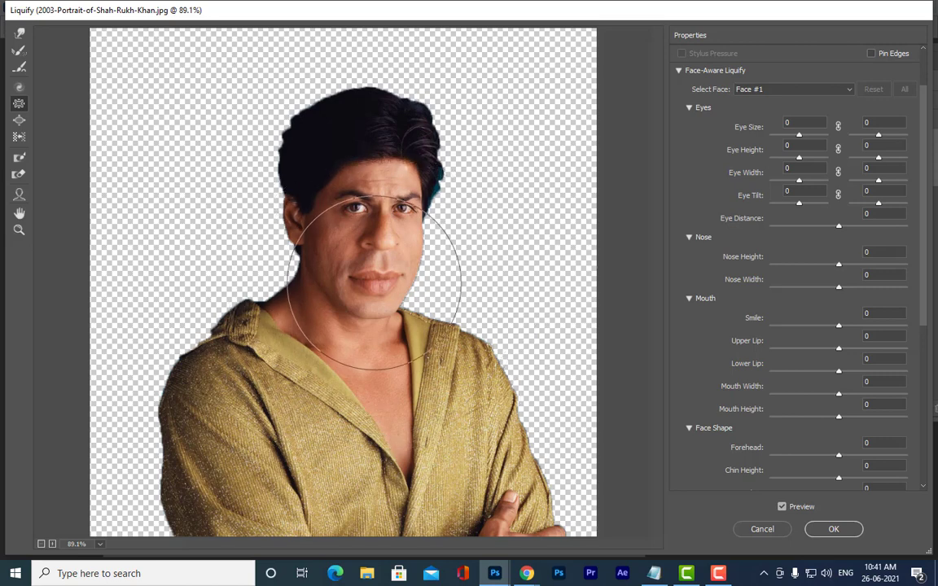
{"action": "key", "text": "bracketleft"}
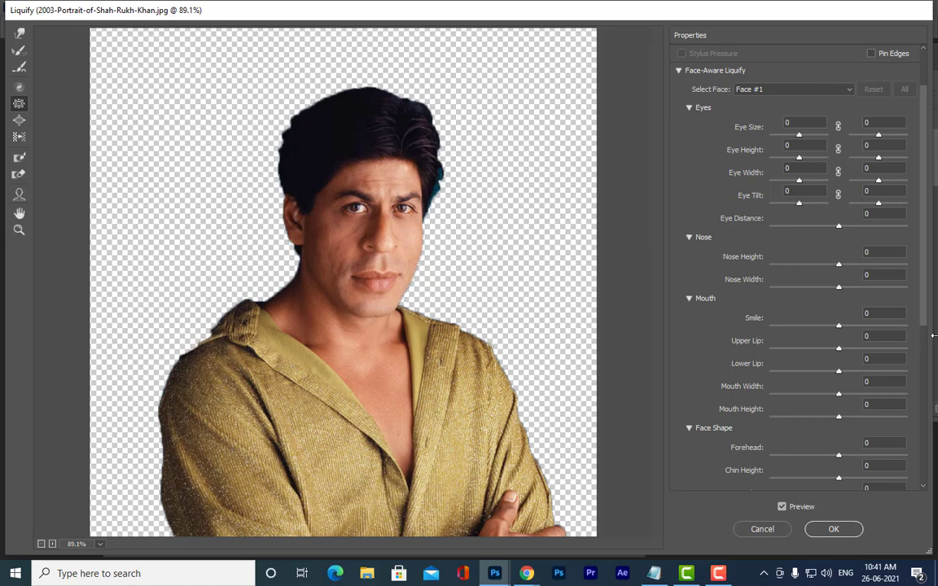
{"action": "left_click", "coordinate": [18, 120]}
{"action": "mouse_move", "coordinate": [376, 269]}
{"action": "left_mouse_down"}
{"action": "mouse_move", "coordinate": [367, 294]}
{"action": "mouse_move", "coordinate": [380, 299]}
{"action": "left_mouse_up"}
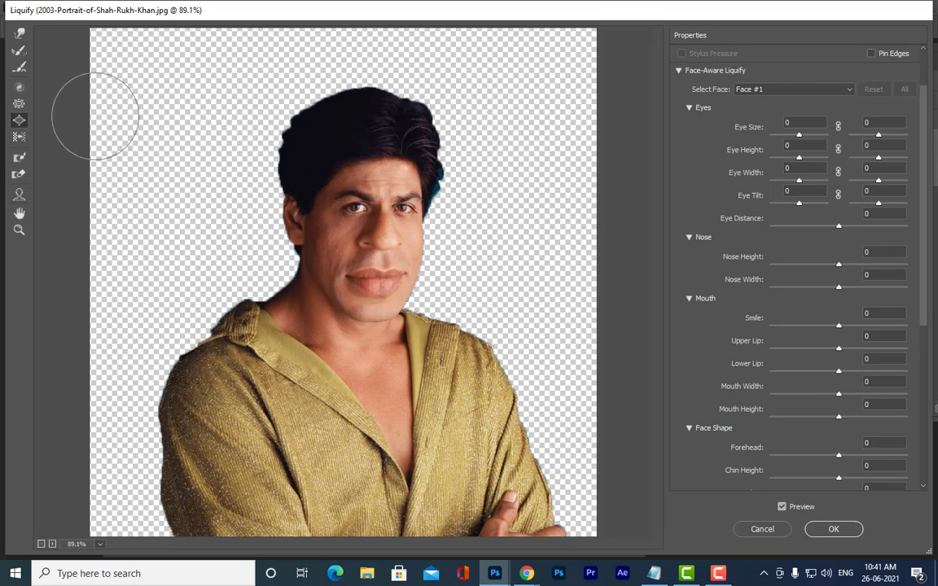
Step: Pull the outer ends of both eyebrows up with the Forward Warp tool, and undo the last stroke on the hair
{"action": "left_click", "coordinate": [18, 33]}
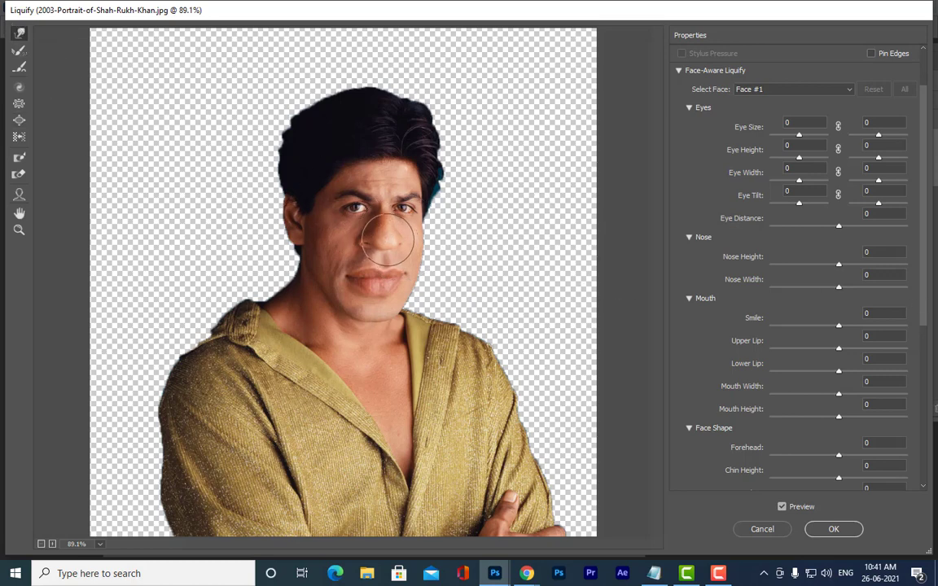
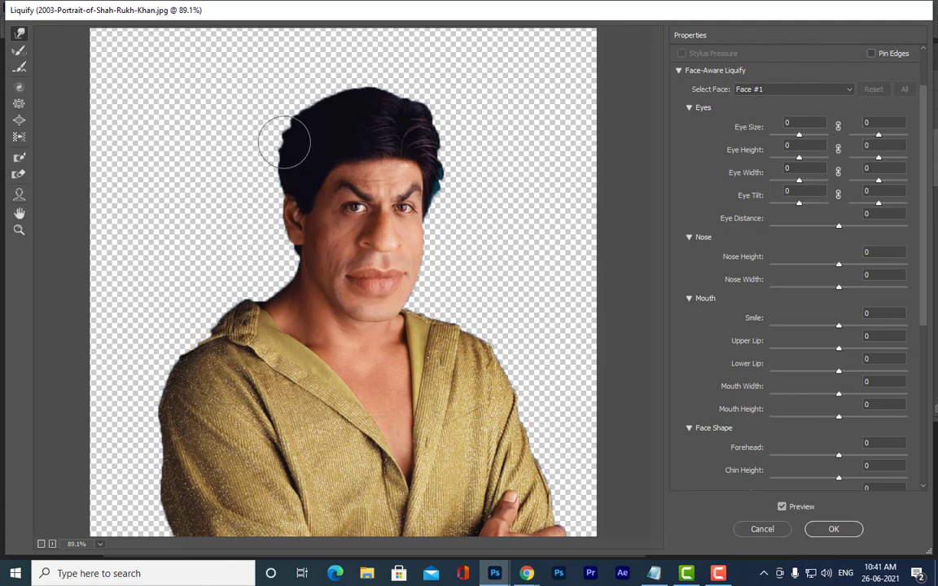
{"action": "mouse_move", "coordinate": [284, 142]}
{"action": "left_mouse_down"}
{"action": "mouse_move", "coordinate": [293, 126]}
{"action": "mouse_move", "coordinate": [324, 120]}
{"action": "mouse_move", "coordinate": [324, 86]}
{"action": "left_mouse_up"}
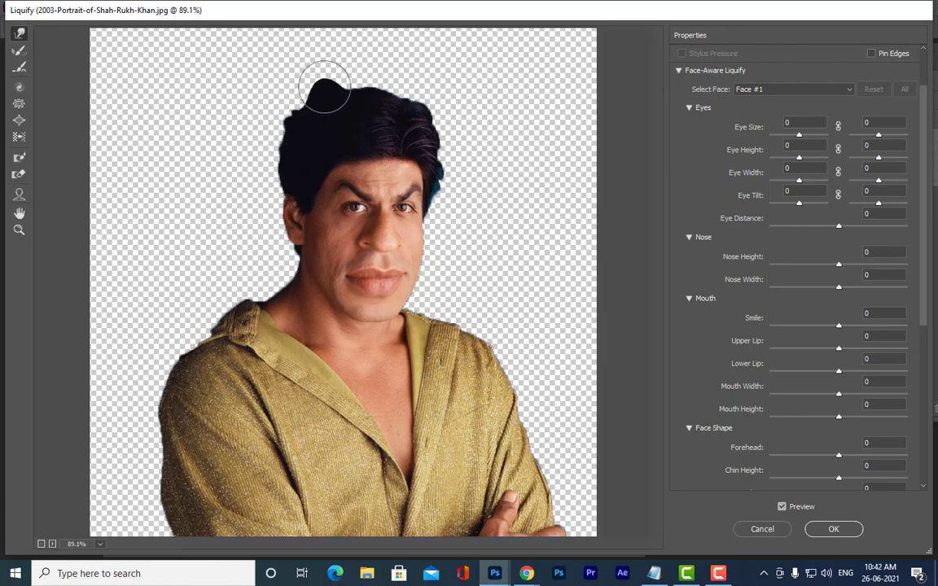
{"action": "key", "text": "ctrl+z"}
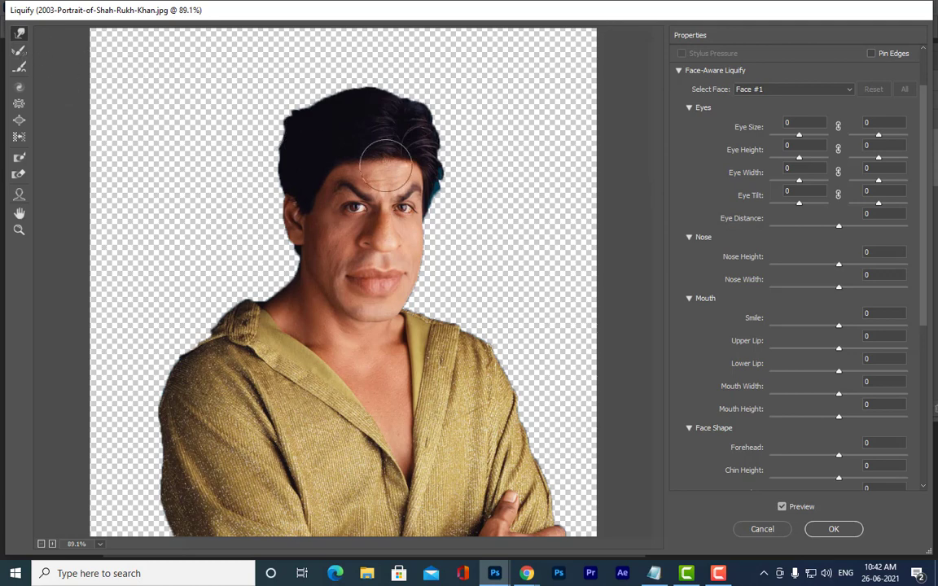
Step: Enlarge the Forward Warp brush and push the hair and forehead upward to make the head taller
{"action": "key", "text": "]"}
{"action": "key", "text": "]"}
{"action": "key", "text": "]"}
{"action": "key", "text": "]"}
{"action": "key", "text": "]"}
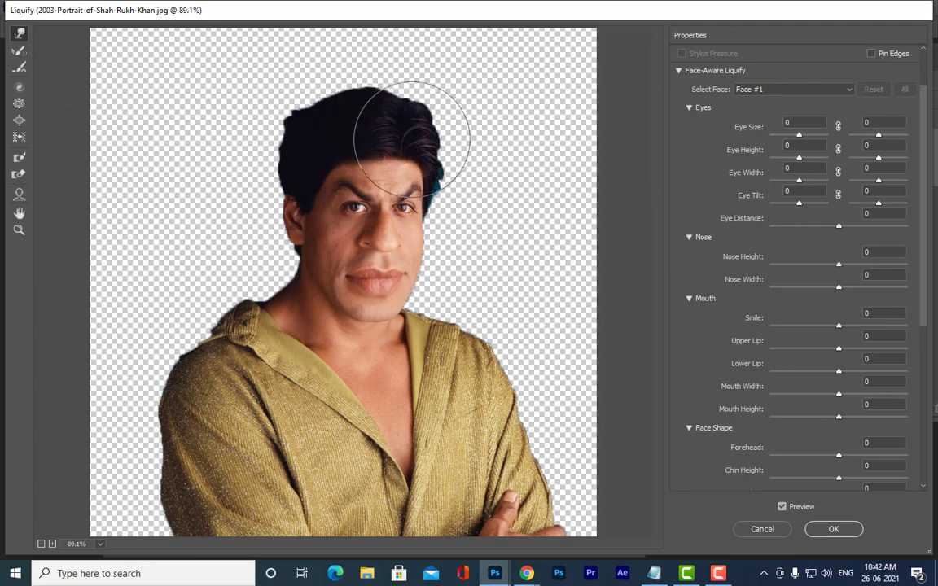
{"action": "key", "text": "]"}
{"action": "key", "text": "]"}
{"action": "key", "text": "]"}
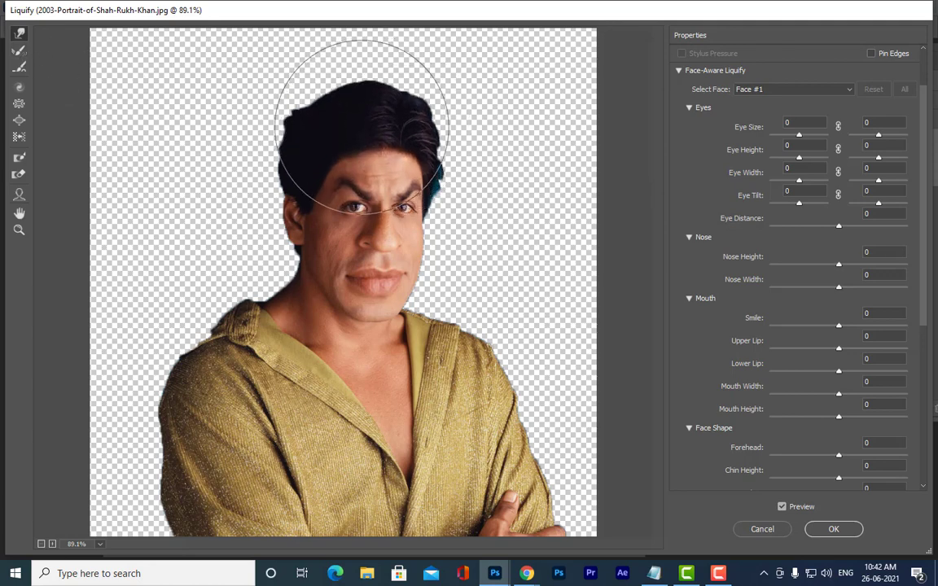
{"action": "mouse_move", "coordinate": [361, 127]}
{"action": "left_mouse_down"}
{"action": "mouse_move", "coordinate": [382, 107]}
{"action": "mouse_move", "coordinate": [412, 108]}
{"action": "left_mouse_up"}
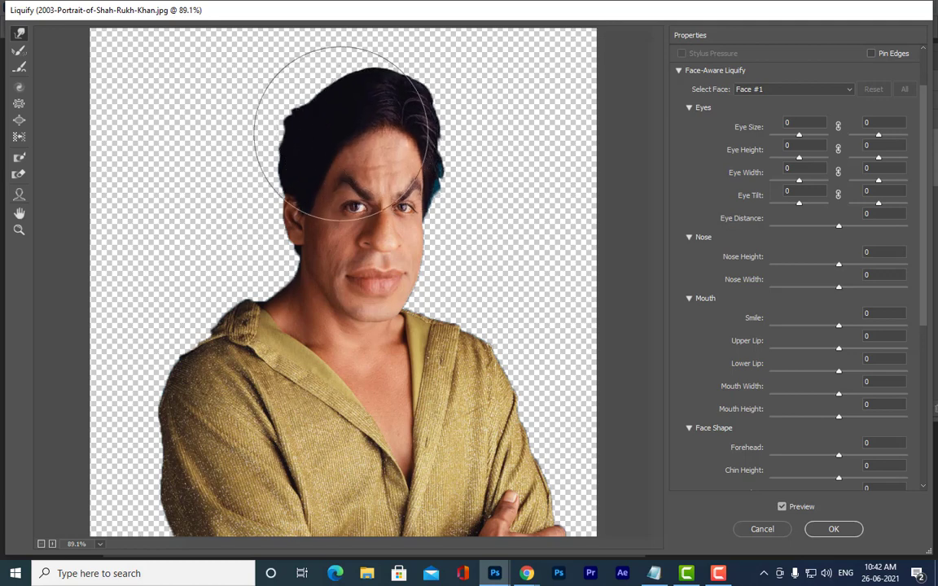
{"action": "mouse_move", "coordinate": [330, 134]}
{"action": "left_mouse_down"}
{"action": "mouse_move", "coordinate": [333, 121]}
{"action": "mouse_move", "coordinate": [310, 119]}
{"action": "left_mouse_up"}
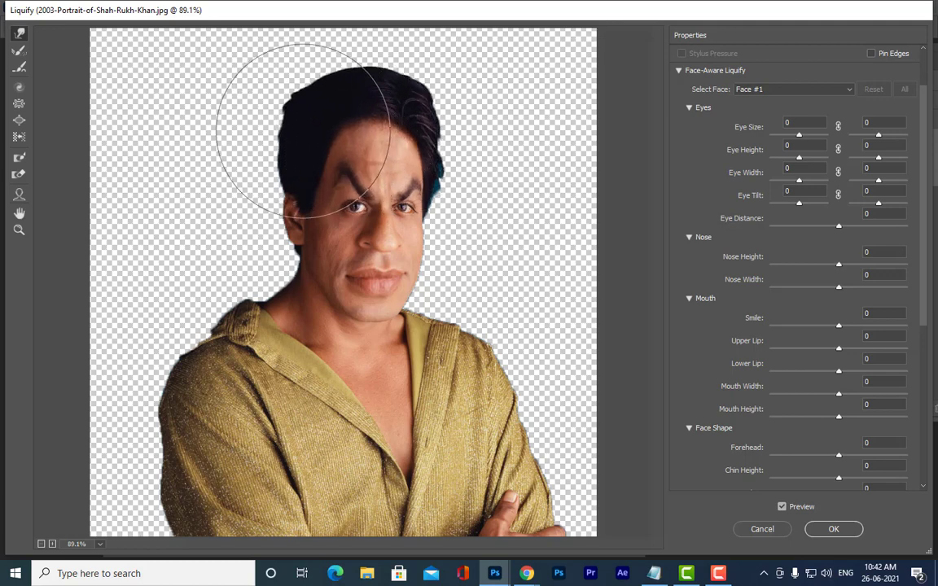
Step: Warp both sides of the hair and temples inward to narrow the upper head
{"action": "mouse_move", "coordinate": [440, 134]}
{"action": "left_mouse_down"}
{"action": "mouse_move", "coordinate": [437, 120]}
{"action": "mouse_move", "coordinate": [441, 160]}
{"action": "left_mouse_up"}
{"action": "mouse_move", "coordinate": [284, 158]}
{"action": "left_mouse_down"}
{"action": "mouse_move", "coordinate": [311, 136]}
{"action": "mouse_move", "coordinate": [358, 129]}
{"action": "mouse_move", "coordinate": [408, 151]}
{"action": "left_mouse_up"}
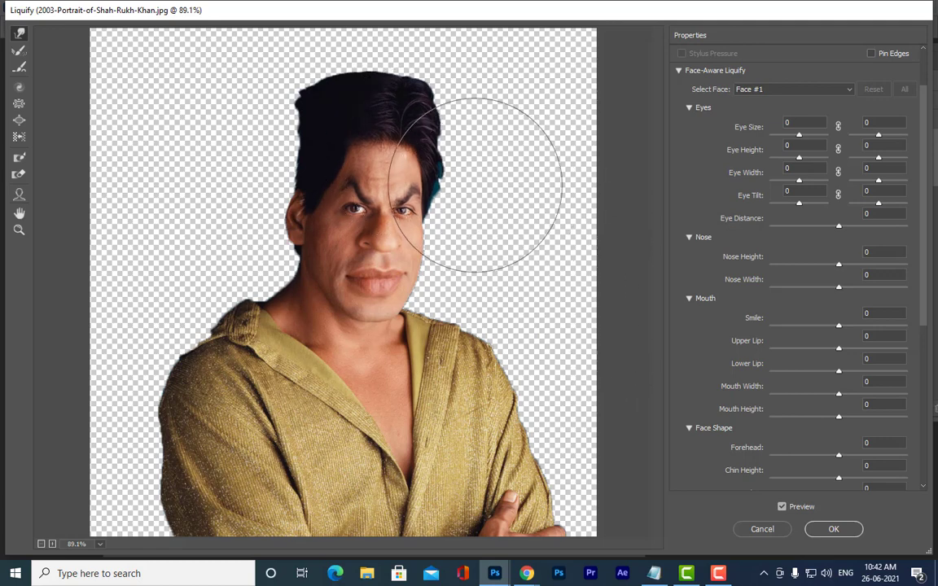
{"action": "left_click_drag", "start_coordinate": [471, 183], "coordinate": [436, 173]}
{"action": "left_click_drag", "start_coordinate": [287, 150], "coordinate": [321, 158]}
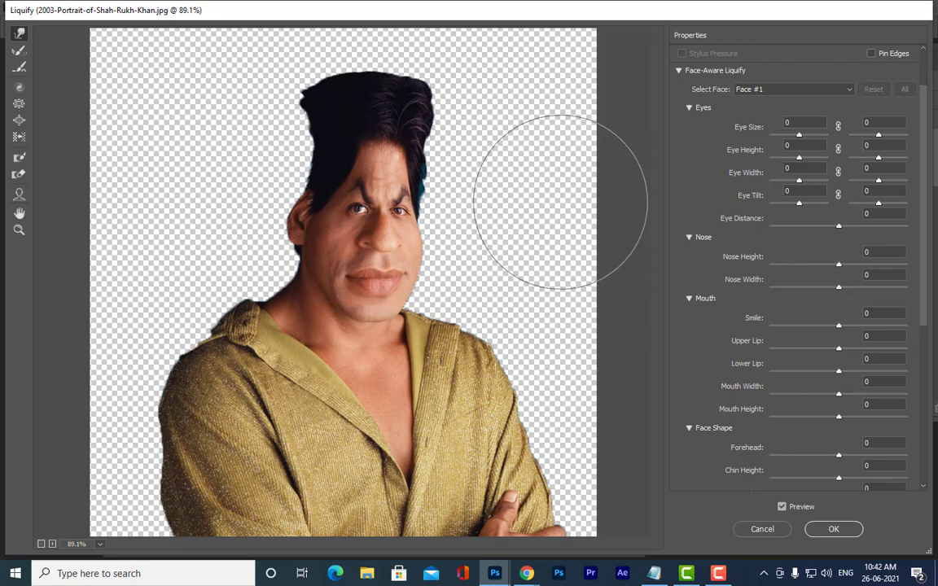
Step: Reduce the Forward Warp brush size and push the hair at both temples inward
{"action": "key", "text": "bracketleft"}
{"action": "key", "text": "bracketleft"}
{"action": "key", "text": "bracketleft"}
{"action": "key", "text": "bracketleft"}
{"action": "key", "text": "bracketleft"}
{"action": "key", "text": "bracketleft"}
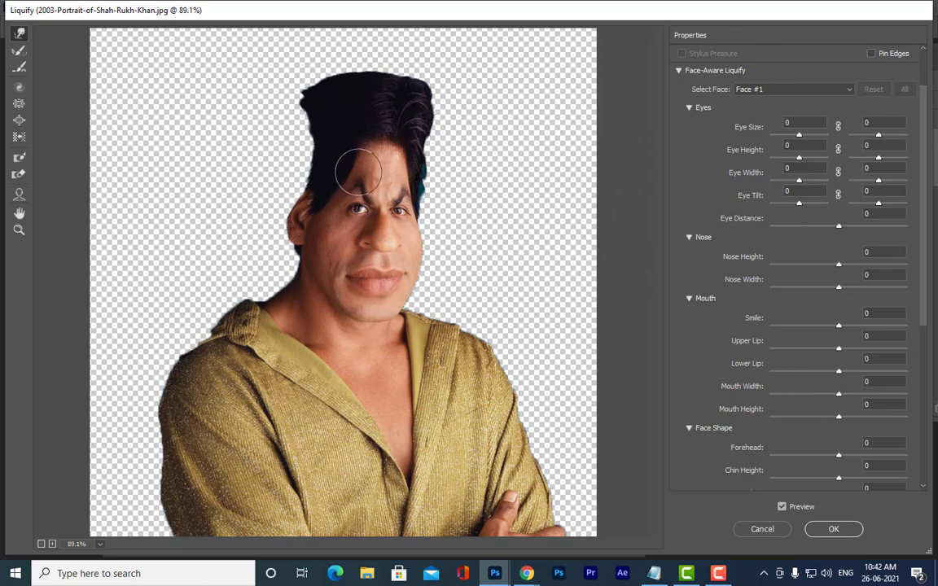
{"action": "left_click_drag", "start_coordinate": [419, 187], "coordinate": [409, 183]}
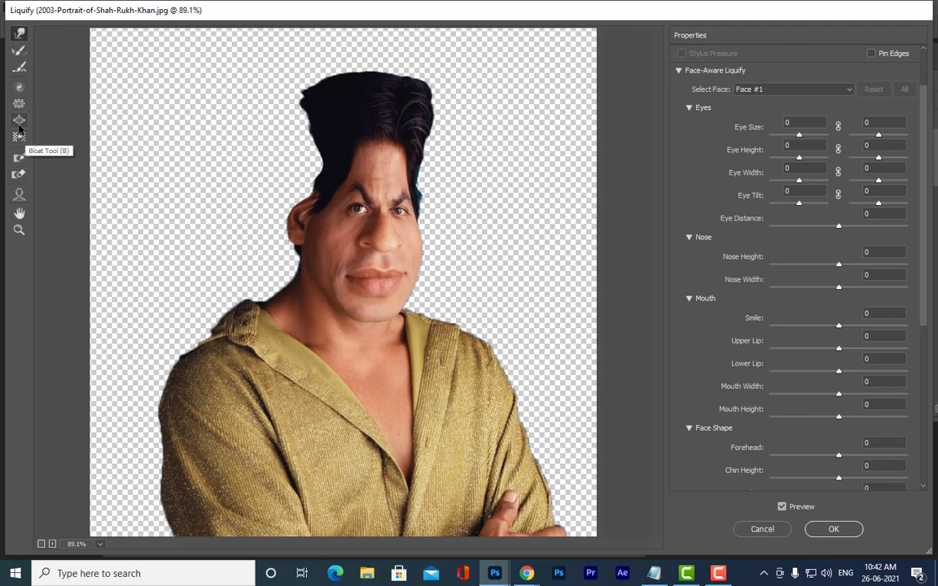
Step: Try enlarging the lips and chin with the Bloat tool at several brush sizes, and undo the strokes
{"action": "left_click", "coordinate": [19, 119]}
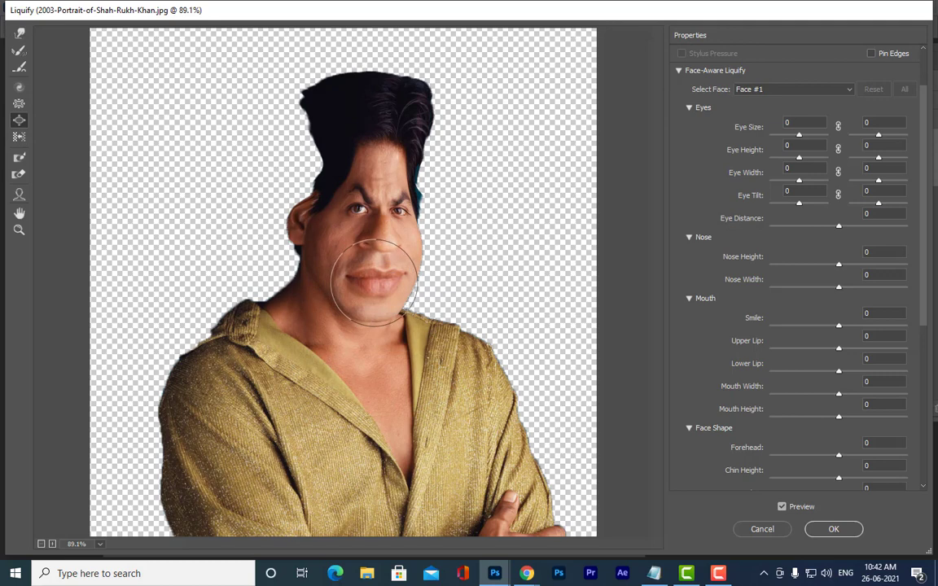
{"action": "key", "text": "bracketright"}
{"action": "key", "text": "bracketright"}
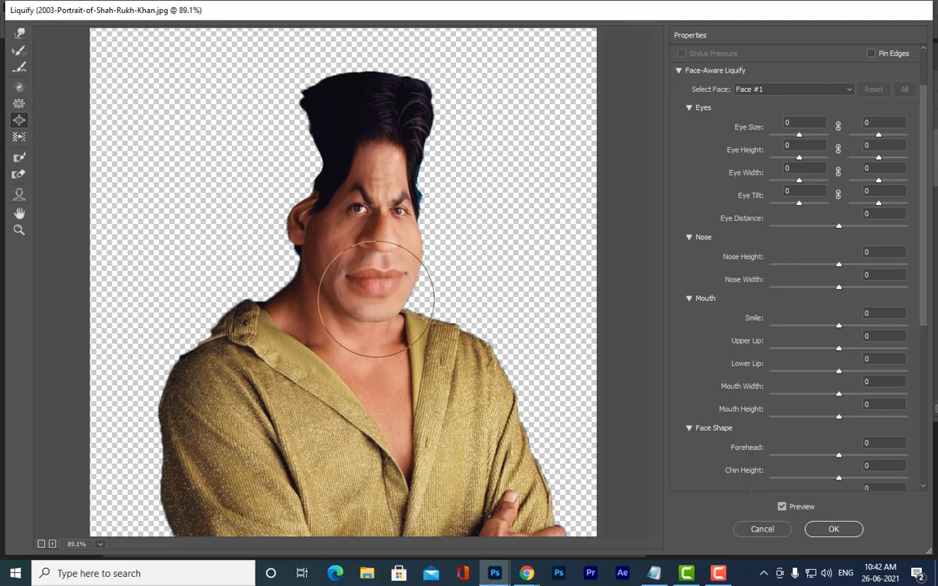
{"action": "left_click", "coordinate": [377, 297]}
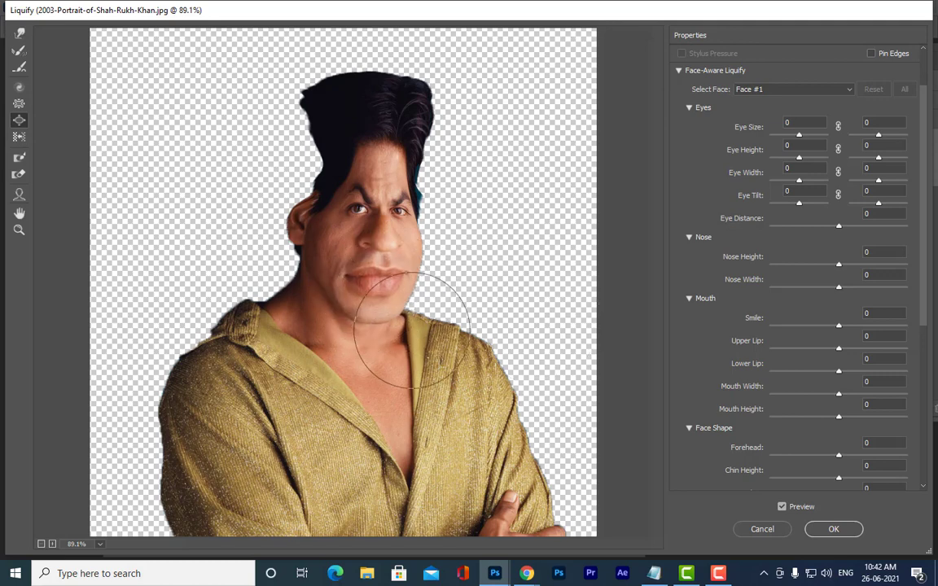
{"action": "key", "text": "bracketleft"}
{"action": "key", "text": "bracketleft"}
{"action": "key", "text": "bracketleft"}
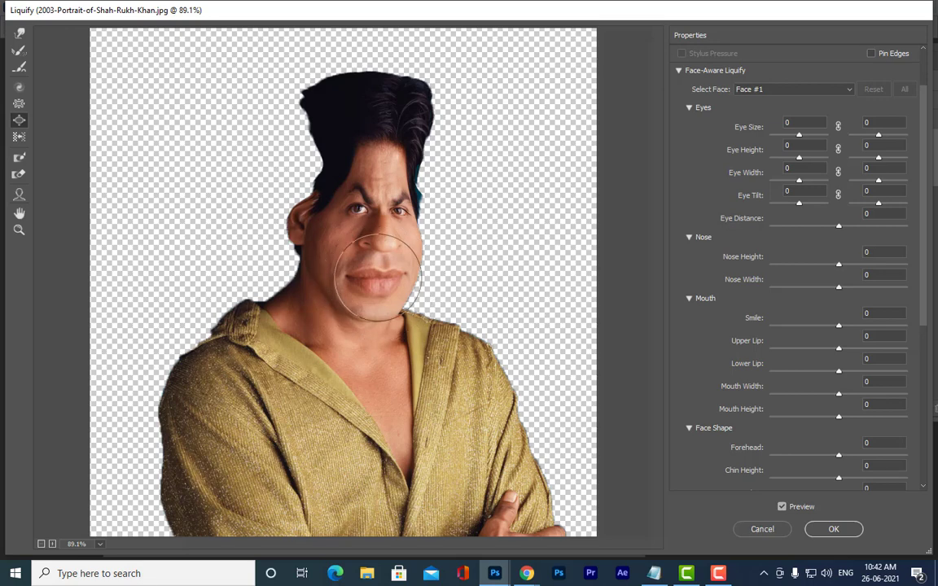
{"action": "left_click_drag", "start_coordinate": [380, 281], "coordinate": [393, 279]}
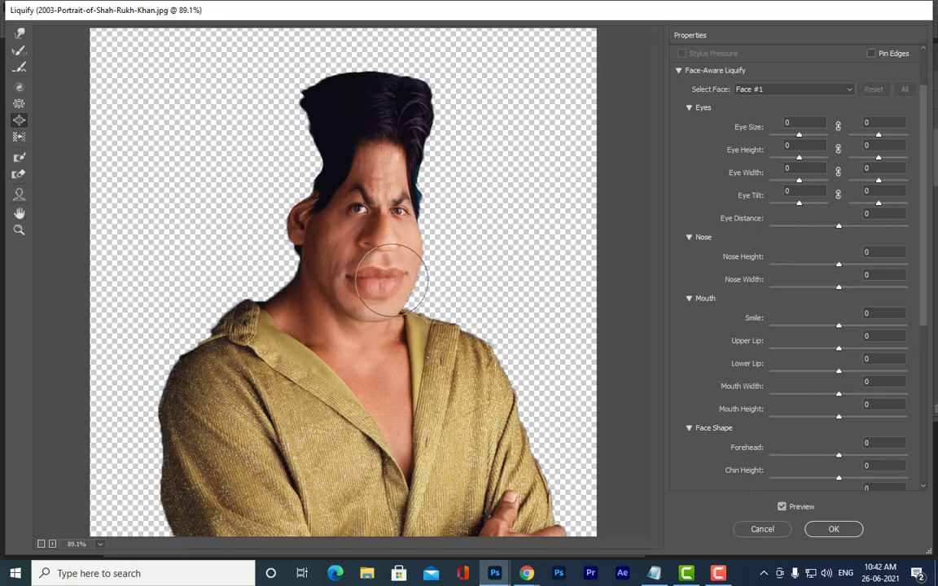
{"action": "key", "text": "bracketright"}
{"action": "left_click", "coordinate": [381, 283]}
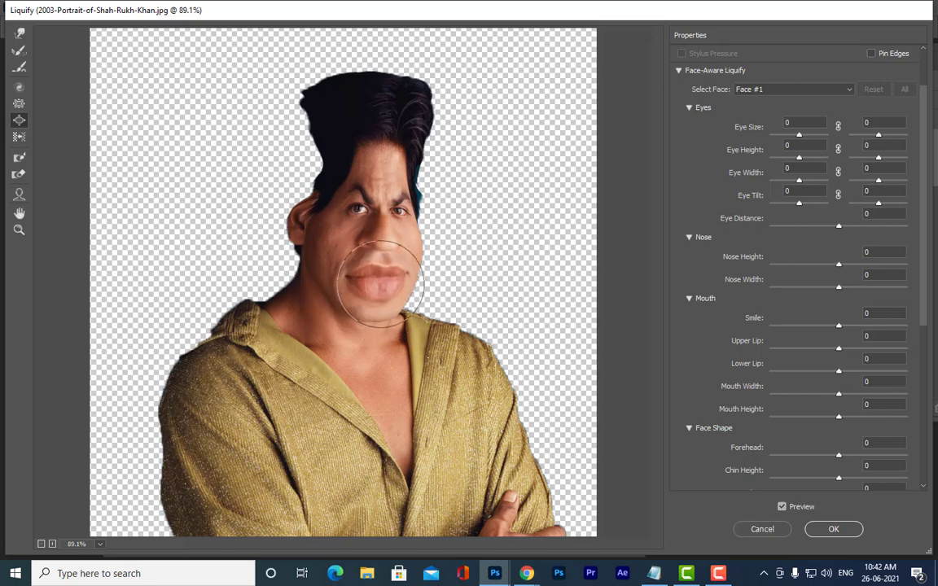
{"action": "key", "text": "ctrl+alt+z"}
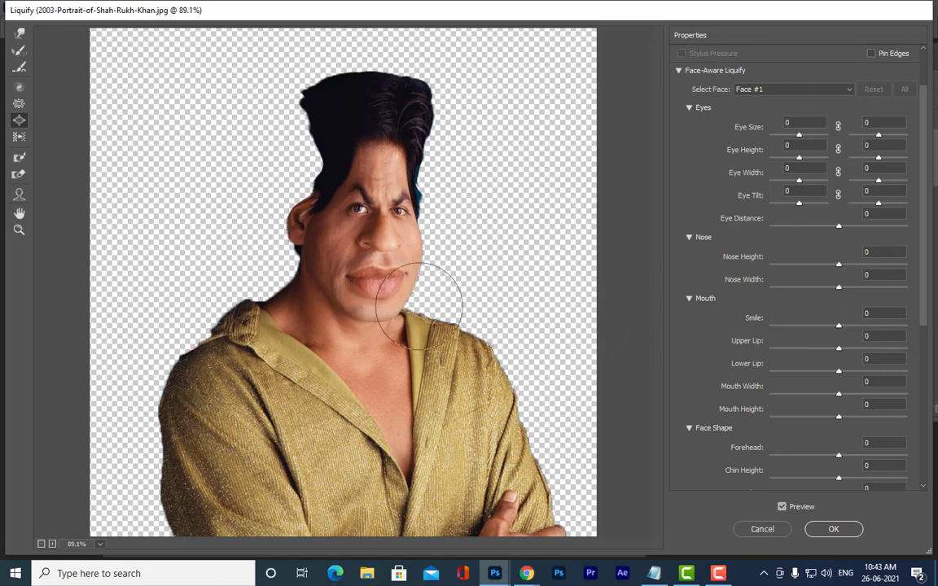
{"action": "key", "text": "ctrl+z"}
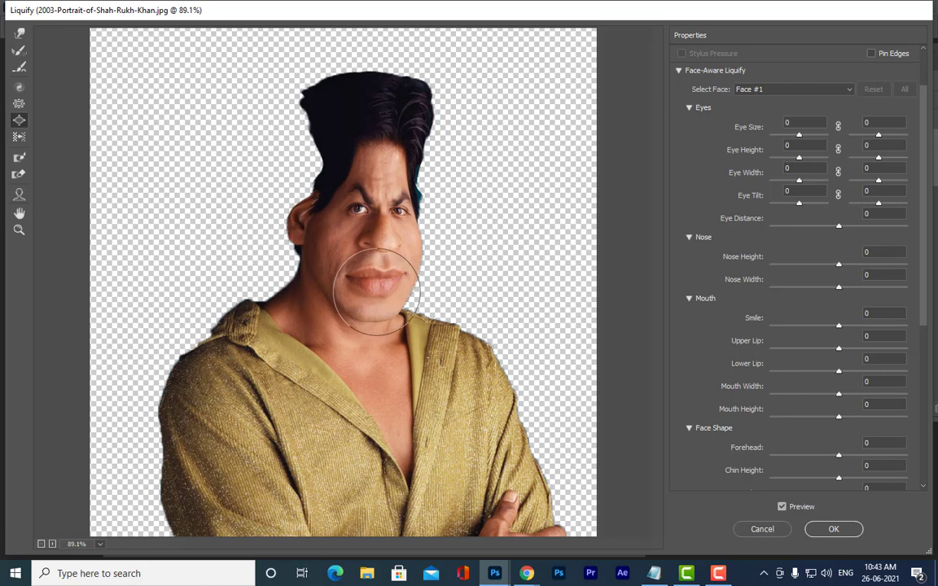
Step: Try bloating the whole mouth area with a larger brush, and undo the stroke
{"action": "key", "text": "bracketright"}
{"action": "key", "text": "bracketright"}
{"action": "key", "text": "bracketright"}
{"action": "key", "text": "bracketright"}
{"action": "left_click", "coordinate": [380, 286]}
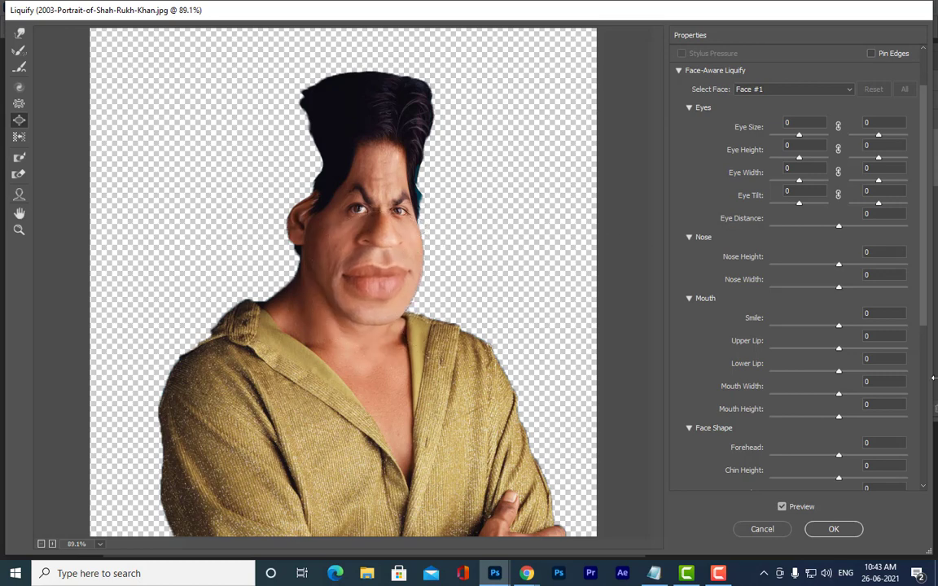
{"action": "key", "text": "ctrl+z"}
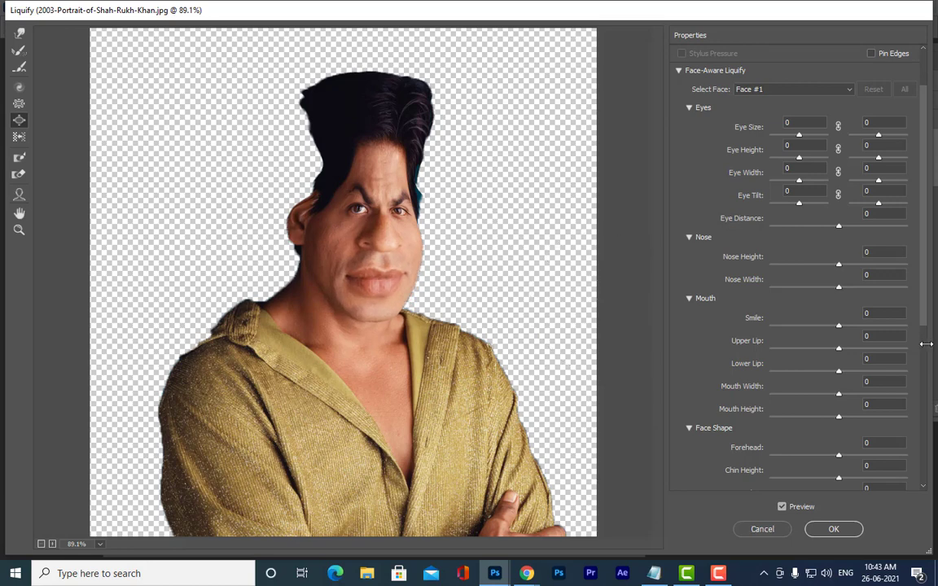
Step: Apply the Liquify changes to the portrait and move the floating Layers panel fully into view beside the document
{"action": "left_click", "coordinate": [834, 529]}
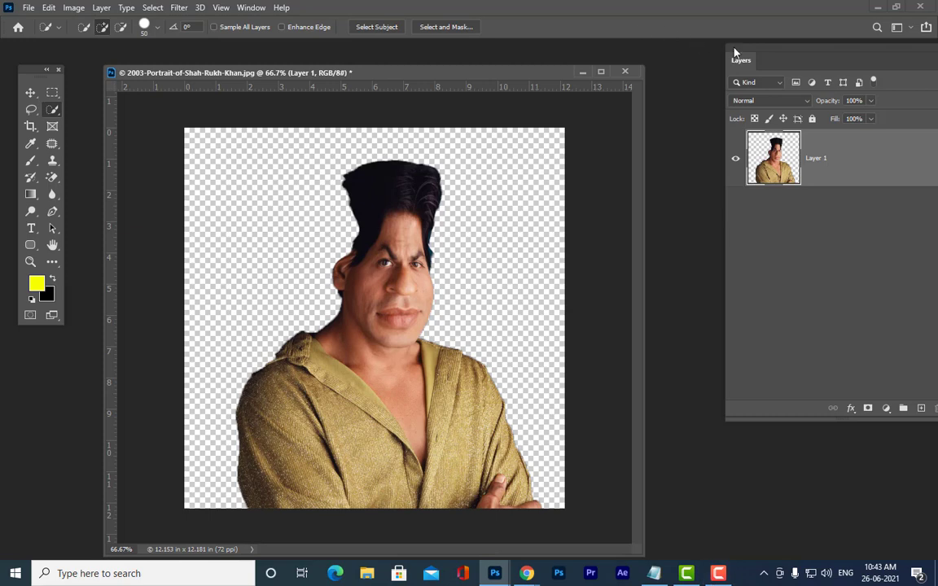
{"action": "left_click_drag", "start_coordinate": [734, 52], "coordinate": [696, 40]}
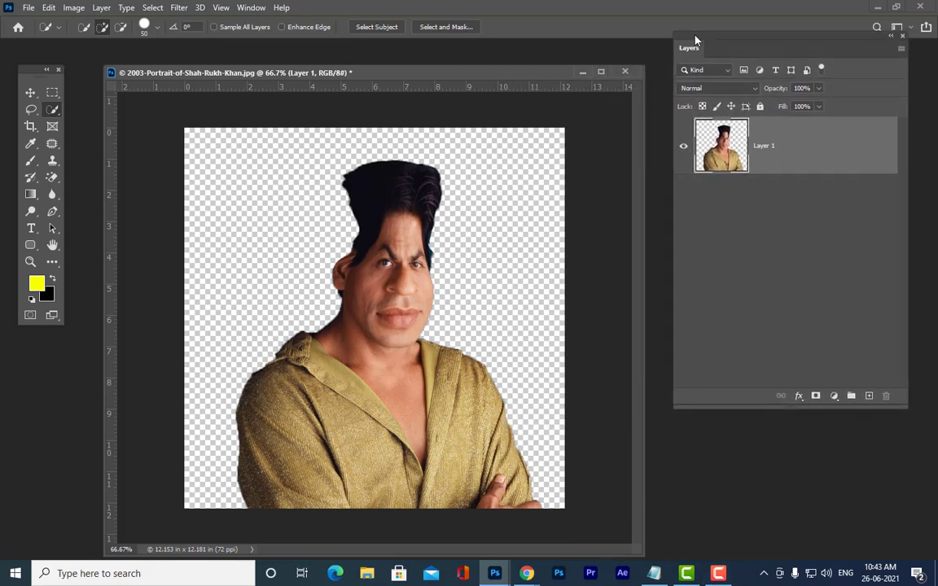
{"action": "key", "text": "ctrl+plus"}
{"action": "key", "text": "ctrl+plus"}
{"action": "key", "text": "ctrl+minus"}
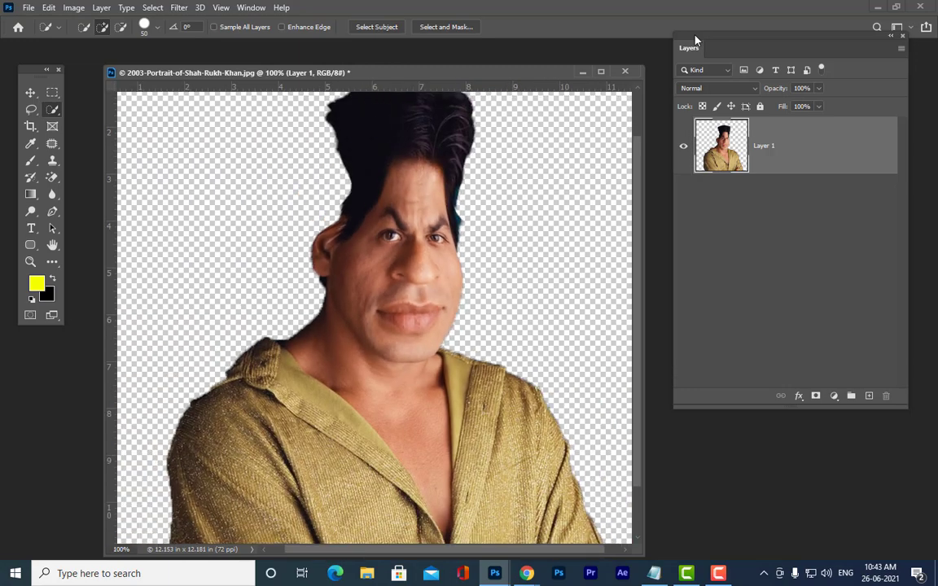
{"action": "key", "text": "ctrl+minus"}
{"action": "key", "text": "ctrl+plus"}
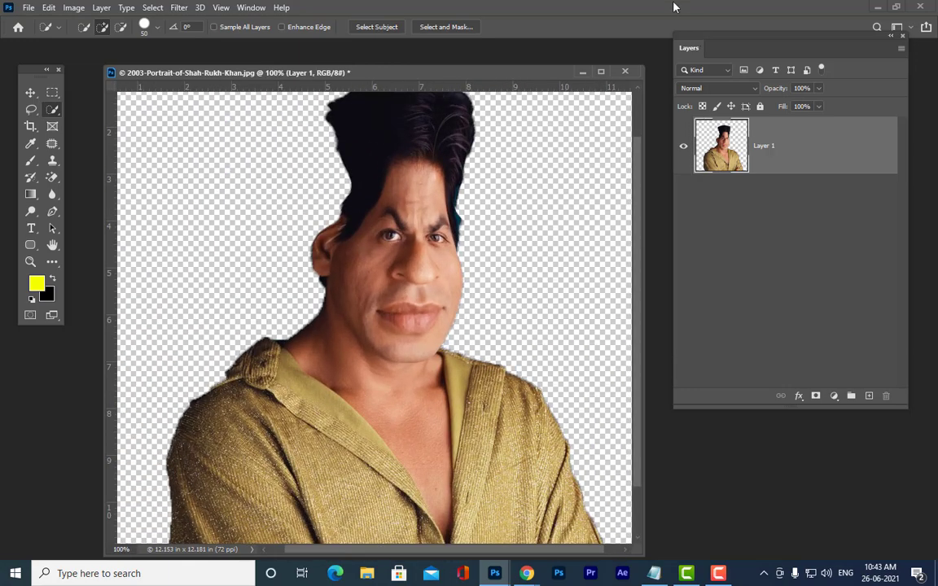
{"action": "left_click_drag", "start_coordinate": [716, 32], "coordinate": [714, 38]}
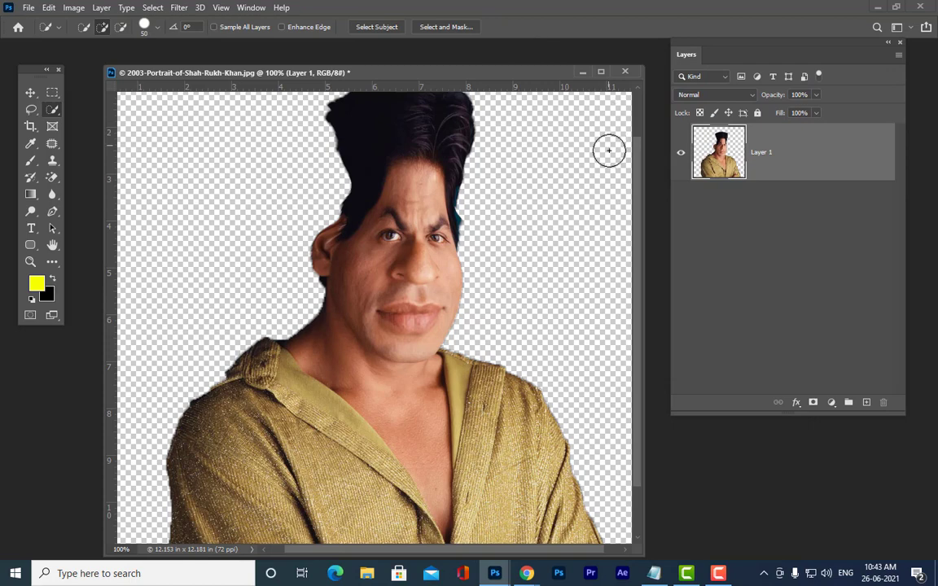
{"action": "left_click_drag", "start_coordinate": [636, 172], "coordinate": [636, 126]}
{"action": "left_click", "coordinate": [180, 7]}
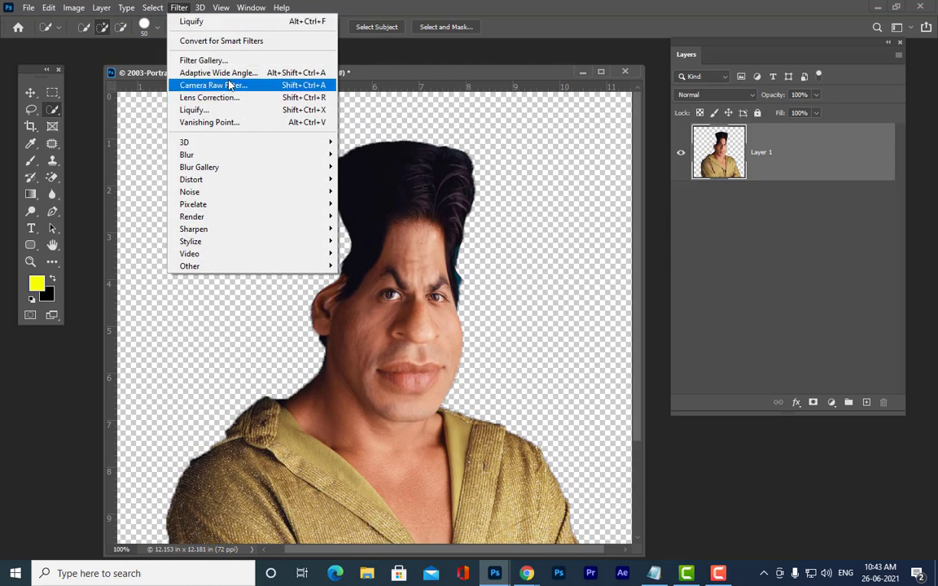
{"action": "left_click", "coordinate": [384, 69]}
{"action": "double_click", "coordinate": [384, 69]}
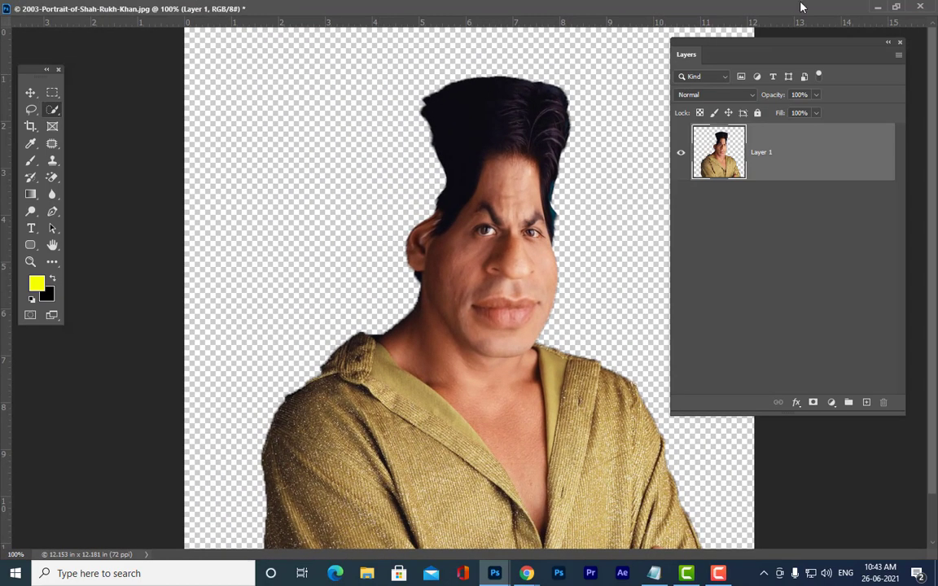
{"action": "left_click", "coordinate": [895, 6]}
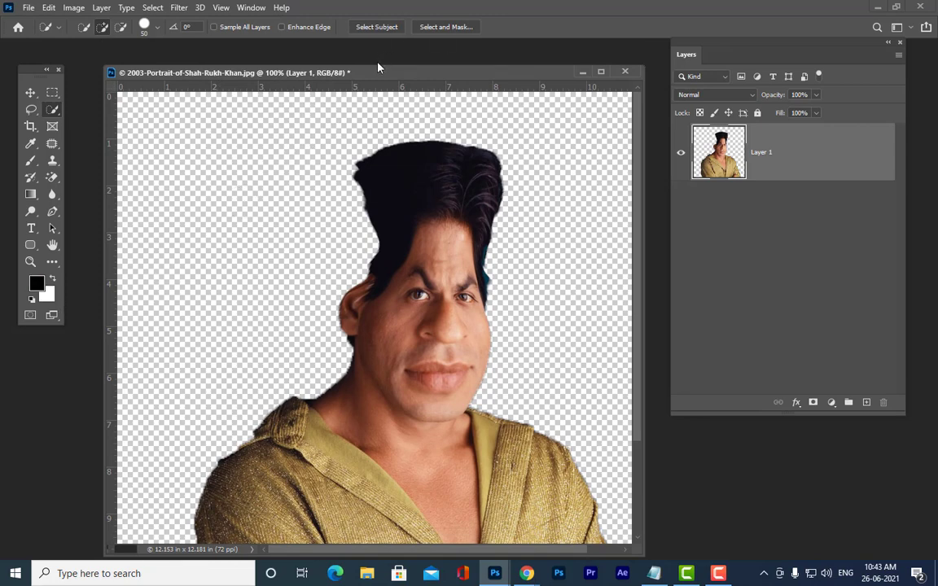
{"action": "left_click_drag", "start_coordinate": [364, 75], "coordinate": [362, 63]}
Step: Open the Filter Gallery for the caricature layer with the preview at 66.7%
{"action": "left_click", "coordinate": [178, 8]}
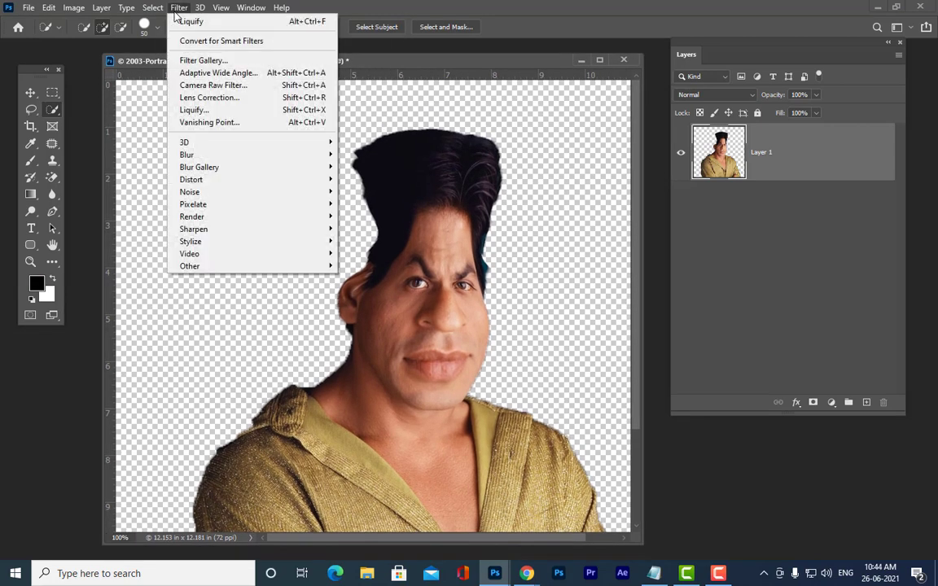
{"action": "left_click", "coordinate": [191, 64]}
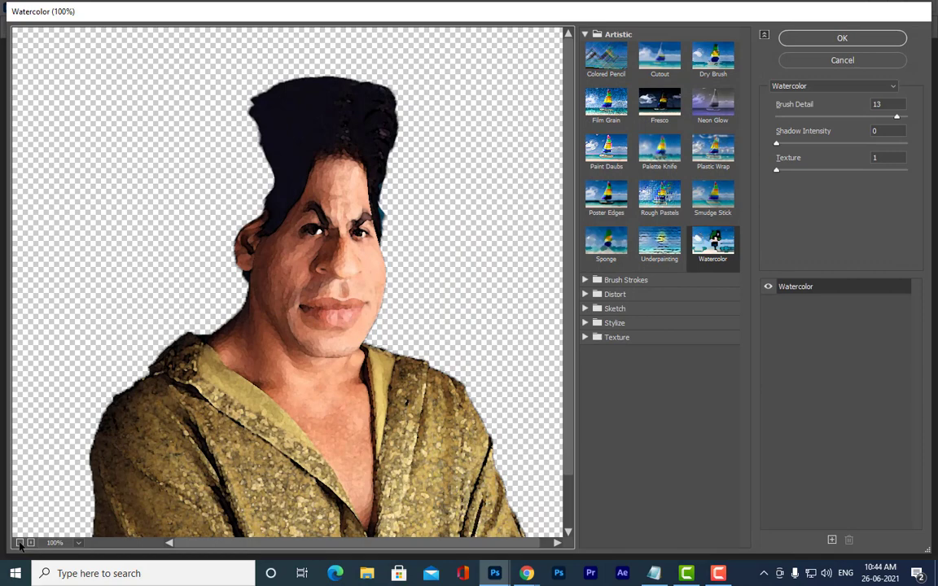
{"action": "left_click", "coordinate": [19, 542]}
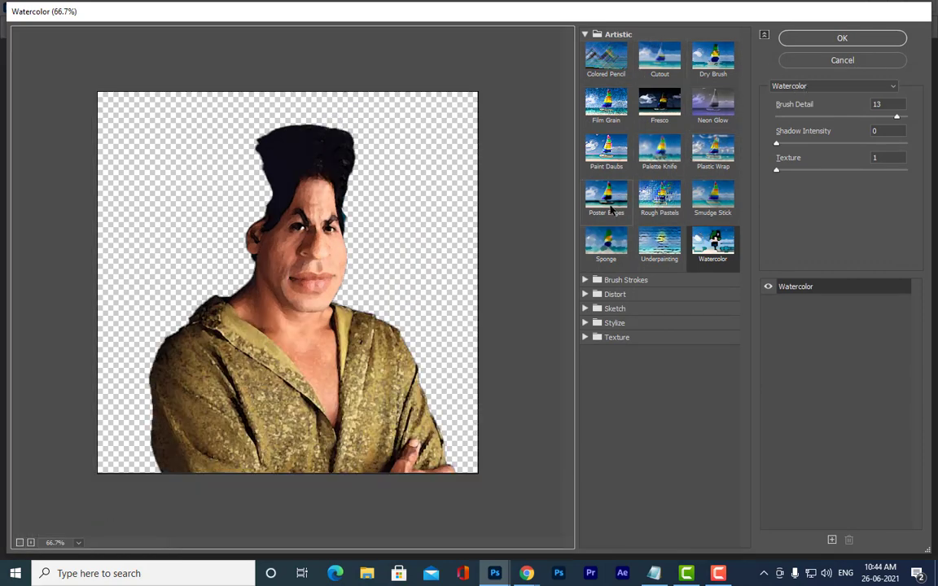
Step: Try the Poster Edges artistic filter on the portrait with an Edge Thickness of 2
{"action": "left_click", "coordinate": [608, 198]}
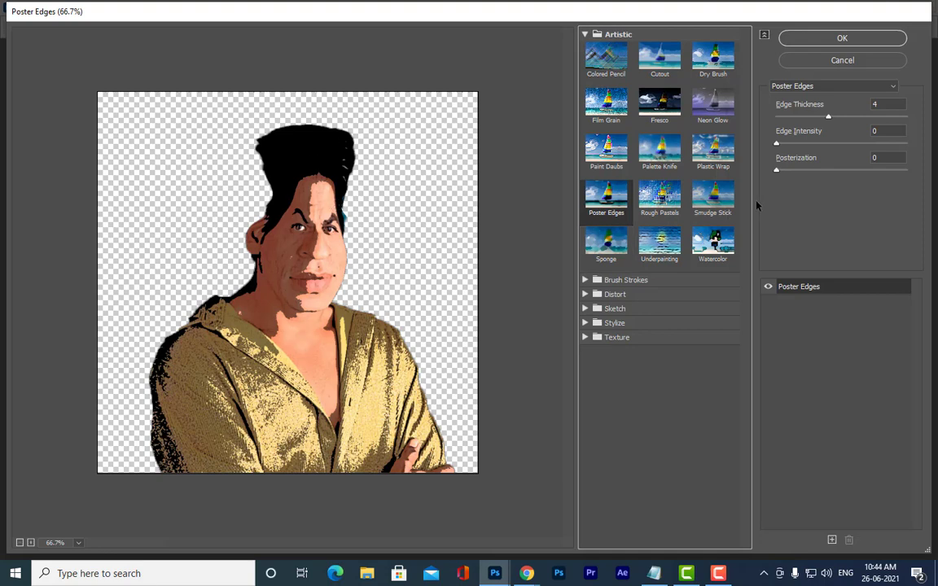
{"action": "left_click", "coordinate": [830, 117]}
{"action": "mouse_move", "coordinate": [778, 171]}
{"action": "left_mouse_down"}
{"action": "mouse_move", "coordinate": [929, 188]}
{"action": "mouse_move", "coordinate": [773, 187]}
{"action": "left_mouse_up"}
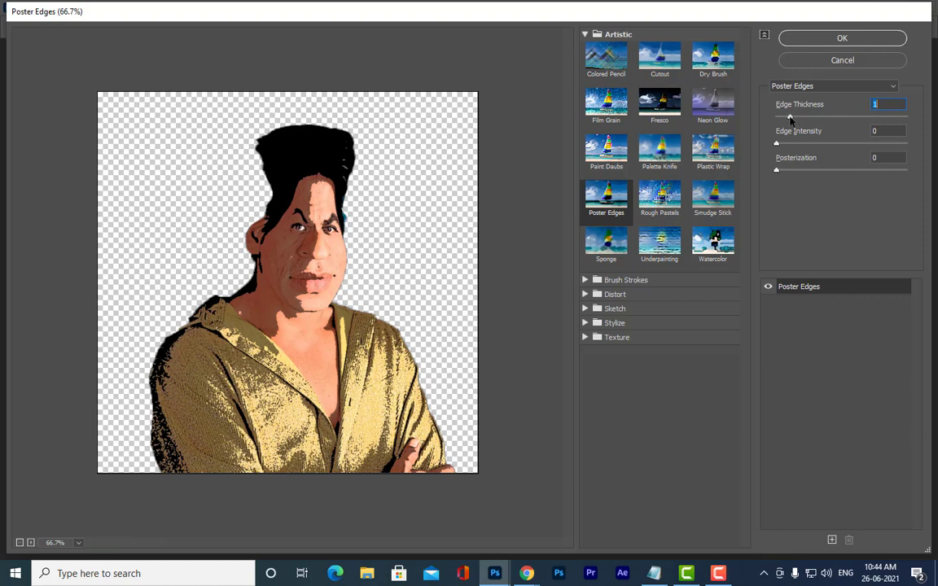
{"action": "left_click_drag", "start_coordinate": [795, 122], "coordinate": [798, 121]}
Step: Switch the portrait's artistic effect to the Dry Brush filter
{"action": "left_click", "coordinate": [712, 73]}
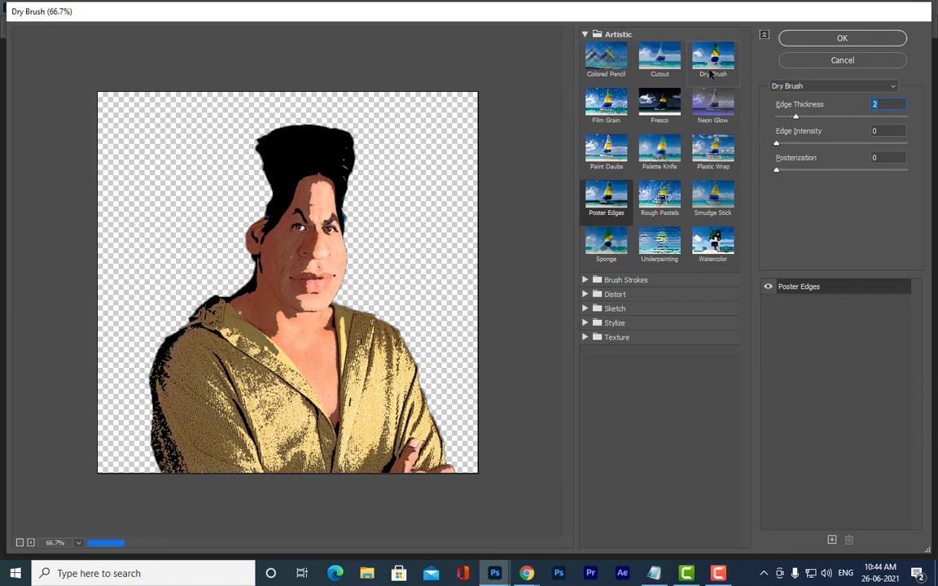
Step: Try the Watercolor filter on the portrait with Brush Detail 14, Shadow Intensity 1 and Texture 1
{"action": "left_click", "coordinate": [713, 243]}
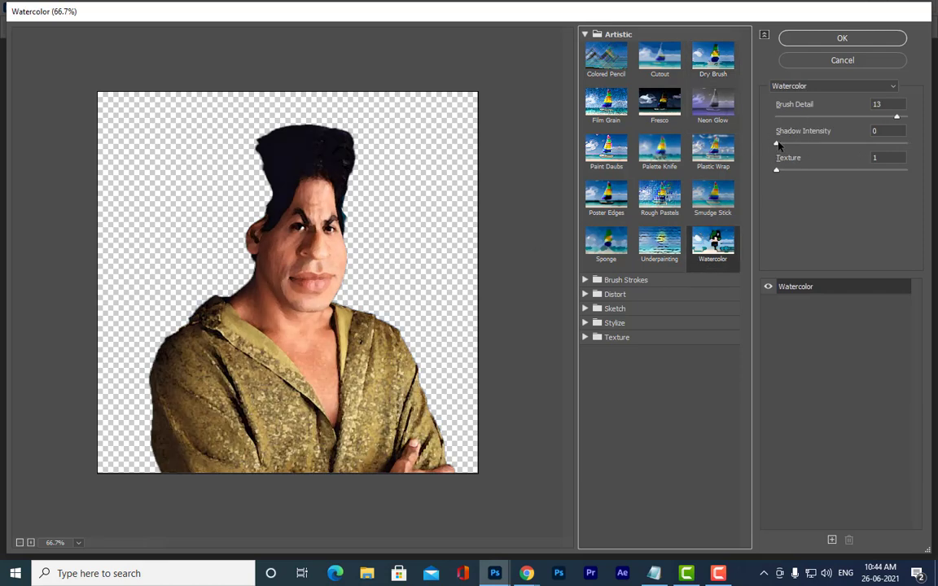
{"action": "left_click_drag", "start_coordinate": [778, 145], "coordinate": [783, 171]}
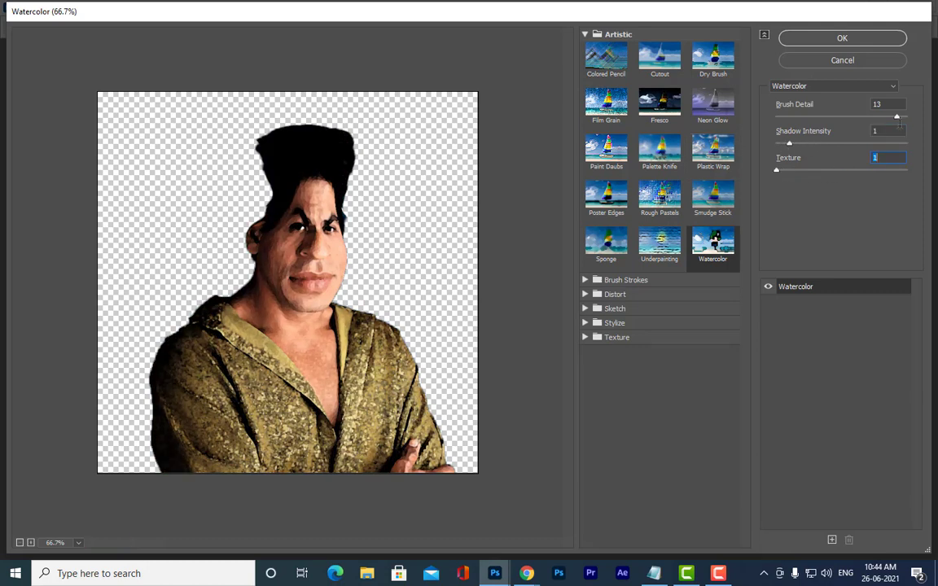
{"action": "mouse_move", "coordinate": [897, 119]}
{"action": "left_mouse_down"}
{"action": "mouse_move", "coordinate": [797, 120]}
{"action": "mouse_move", "coordinate": [936, 133]}
{"action": "left_mouse_up"}
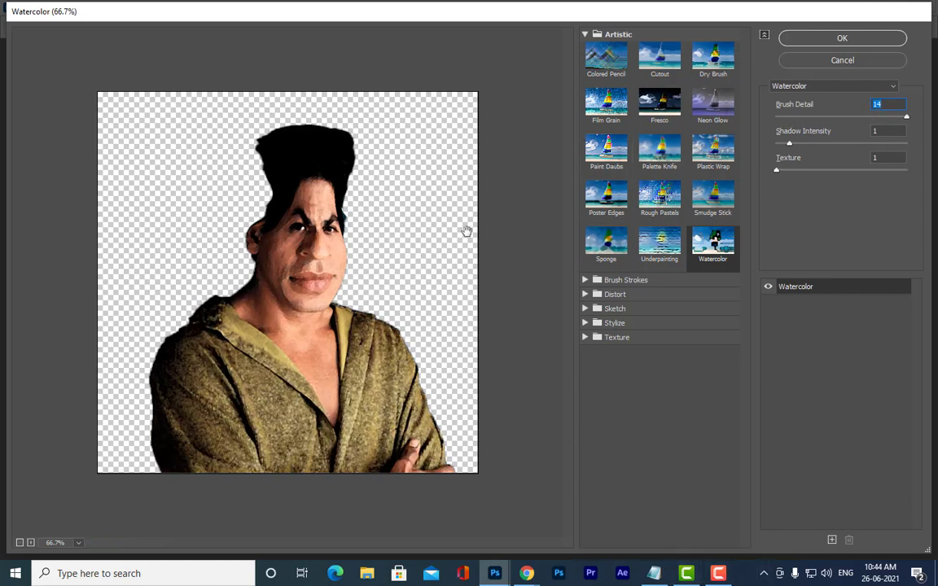
Step: Try other Artistic filters, including Sponge and Fresco, with Fresco set to Brush Size 10 and Brush Detail 10
{"action": "left_click", "coordinate": [603, 198]}
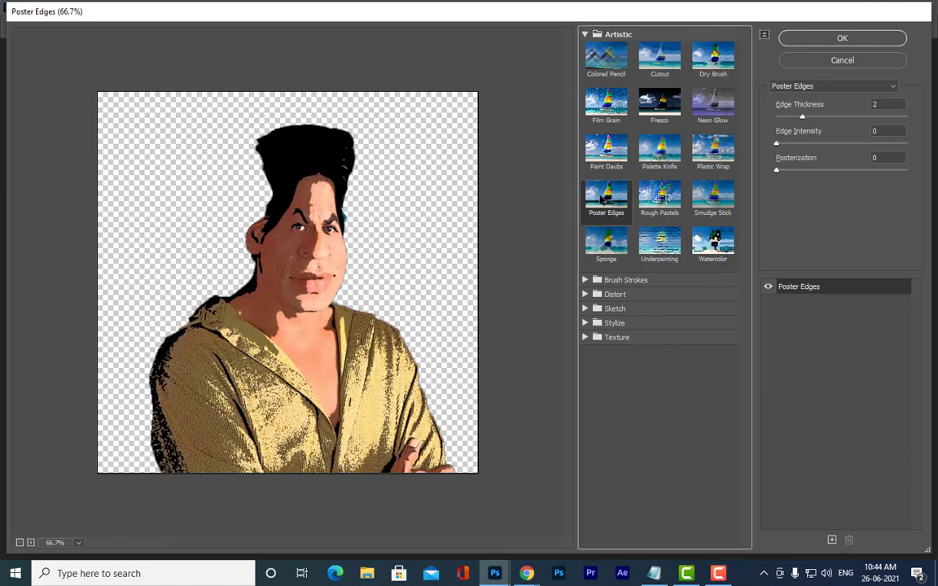
{"action": "left_click", "coordinate": [606, 150]}
{"action": "left_click", "coordinate": [606, 103]}
{"action": "left_click", "coordinate": [671, 119]}
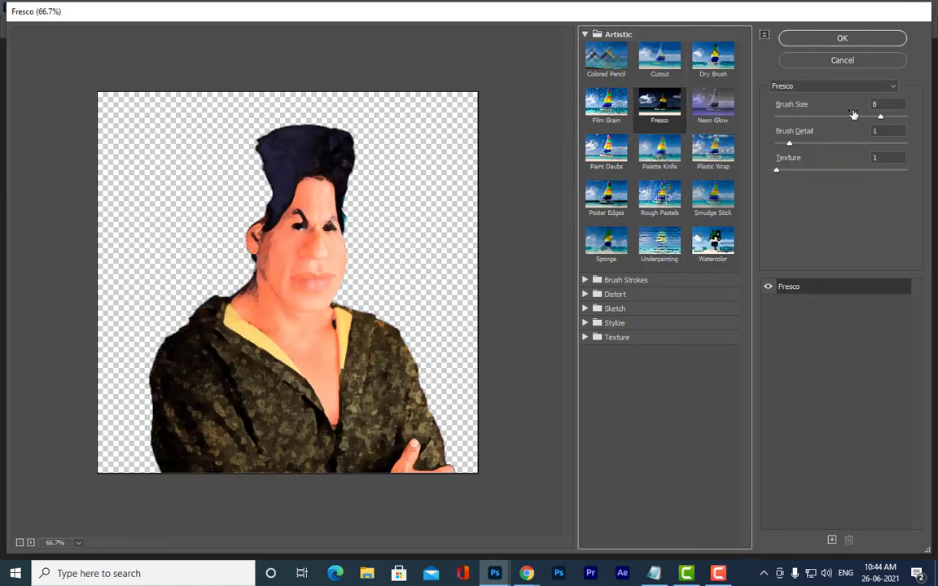
{"action": "left_click_drag", "start_coordinate": [880, 117], "coordinate": [904, 118]}
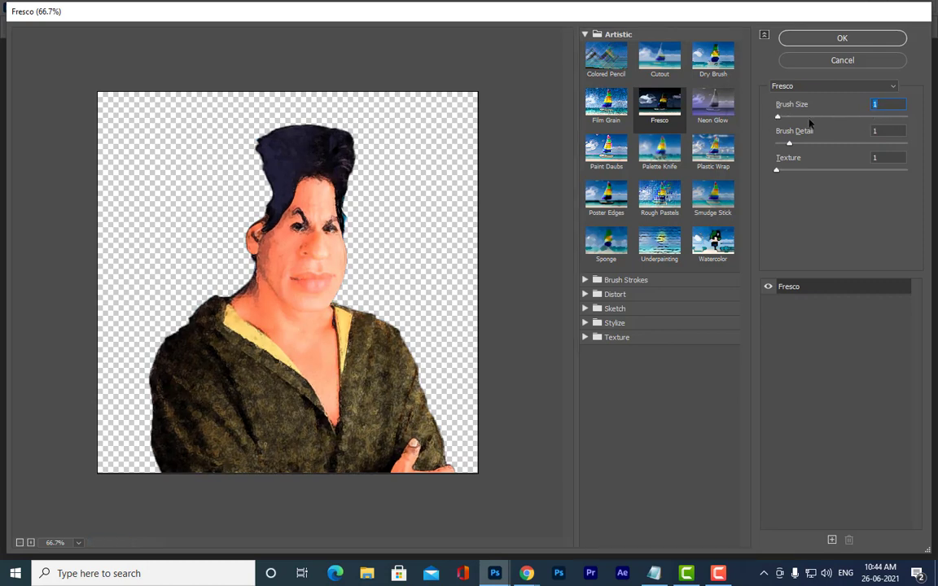
{"action": "left_click_drag", "start_coordinate": [790, 145], "coordinate": [920, 144]}
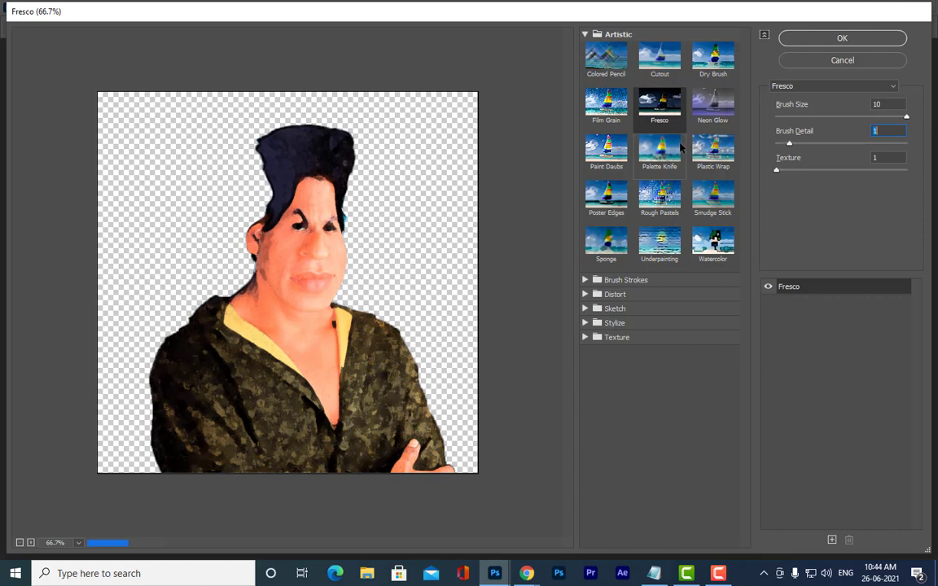
{"action": "left_click", "coordinate": [607, 255]}
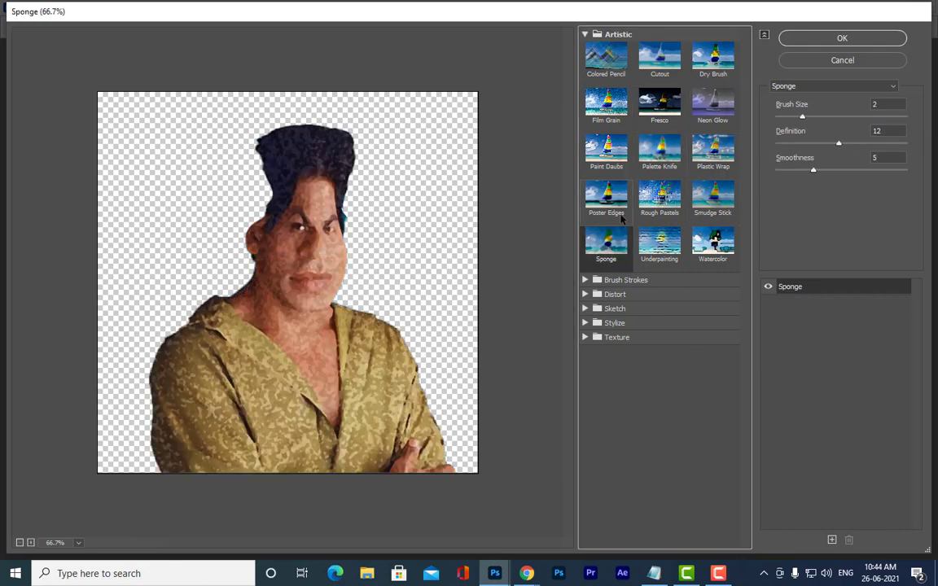
Step: Choose the Poster Edges filter for the portrait and set its Edge Thickness to 10
{"action": "left_click", "coordinate": [621, 216]}
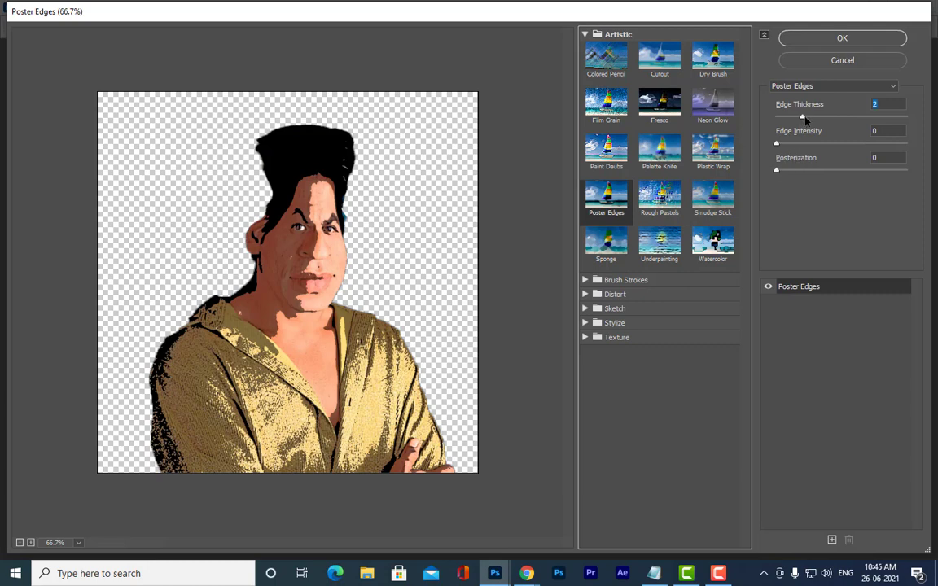
{"action": "left_click_drag", "start_coordinate": [803, 117], "coordinate": [892, 119]}
Step: Compare previews of other Artistic filters on the portrait, including Sponge, Fresco, Dry Brush and Palette Knife
{"action": "left_click", "coordinate": [696, 237]}
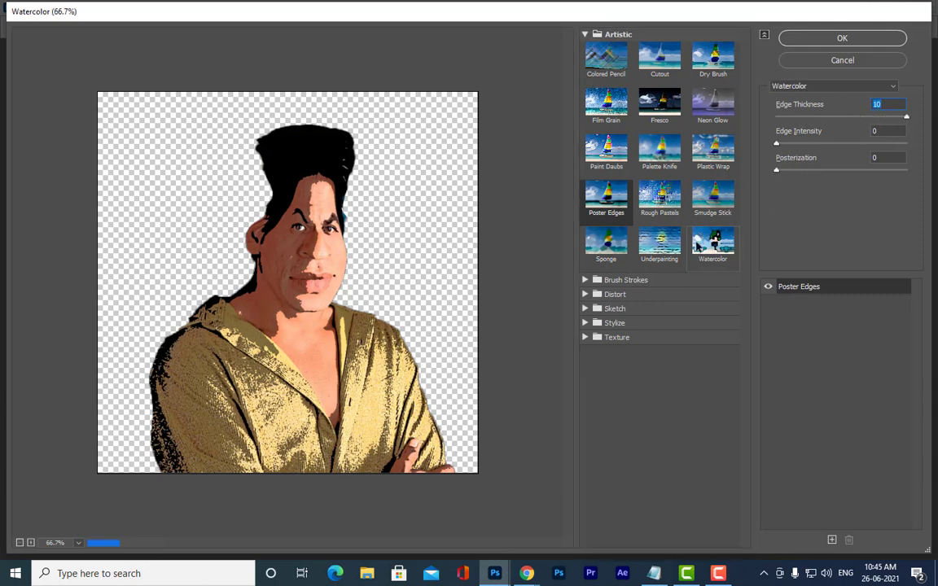
{"action": "left_click", "coordinate": [606, 241]}
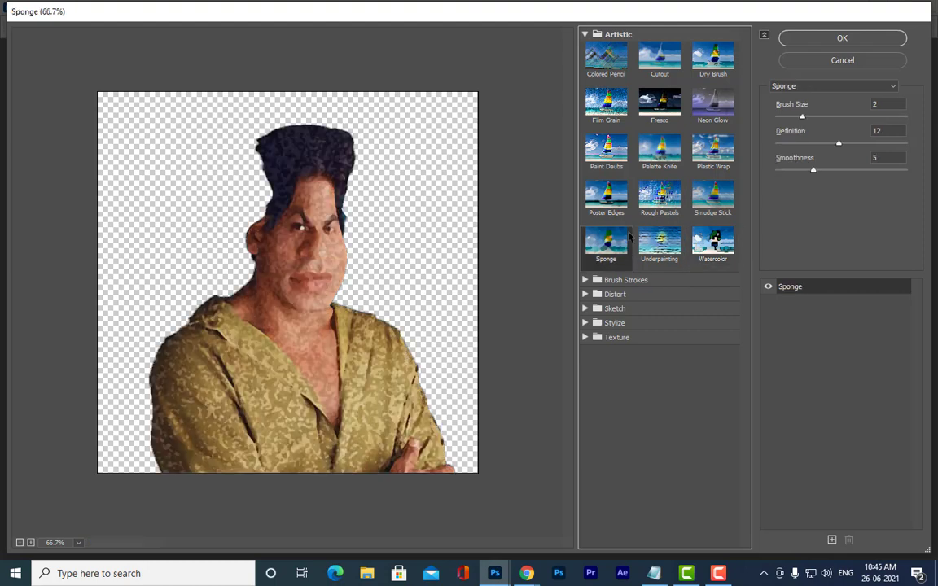
{"action": "left_click", "coordinate": [606, 196]}
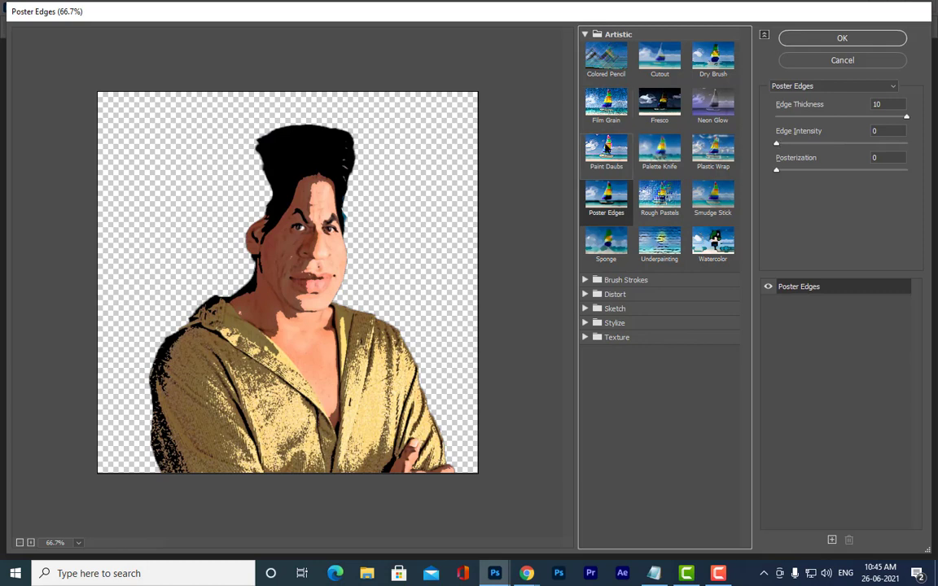
{"action": "left_click", "coordinate": [606, 148]}
{"action": "left_click", "coordinate": [606, 101]}
{"action": "left_click", "coordinate": [673, 112]}
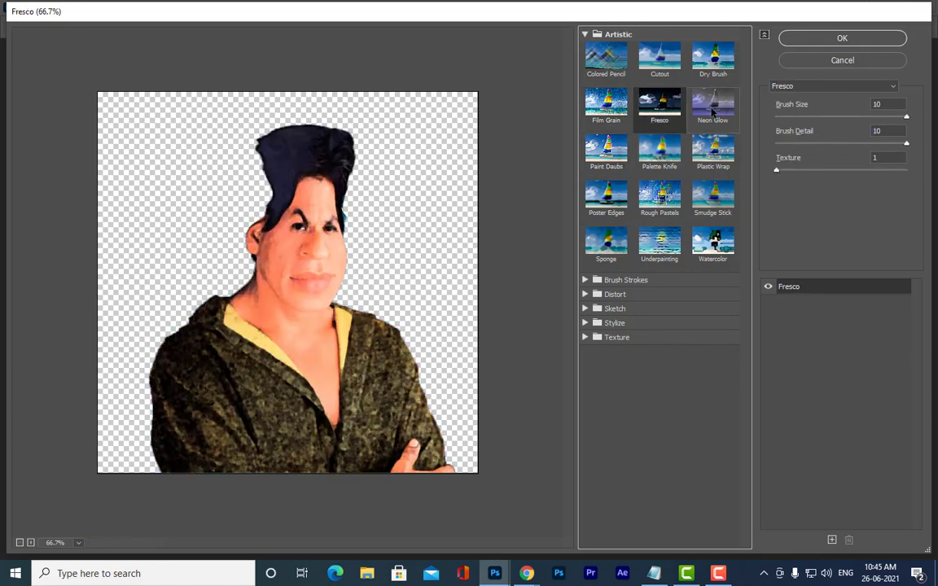
{"action": "left_click", "coordinate": [713, 103]}
{"action": "left_click", "coordinate": [720, 73]}
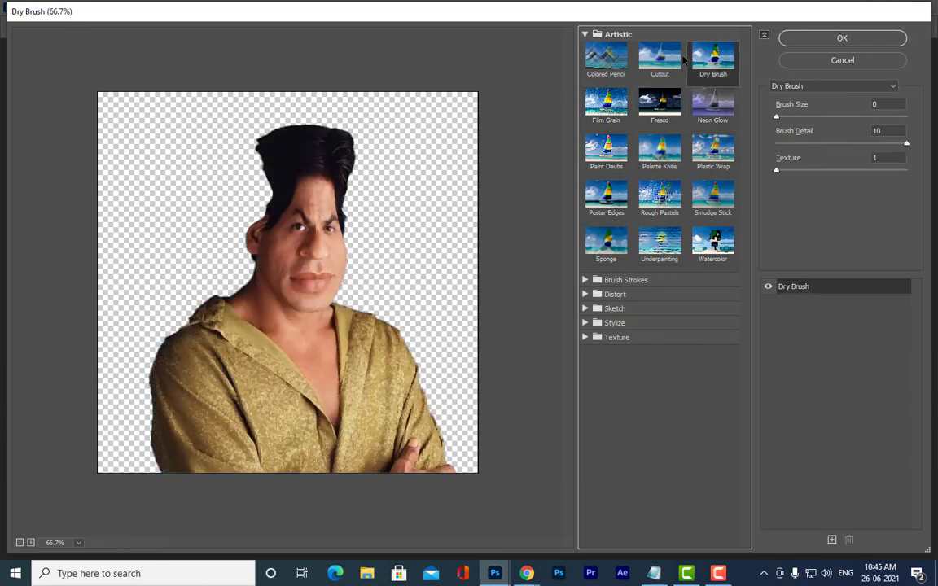
{"action": "left_click", "coordinate": [664, 57]}
{"action": "left_click", "coordinate": [660, 148]}
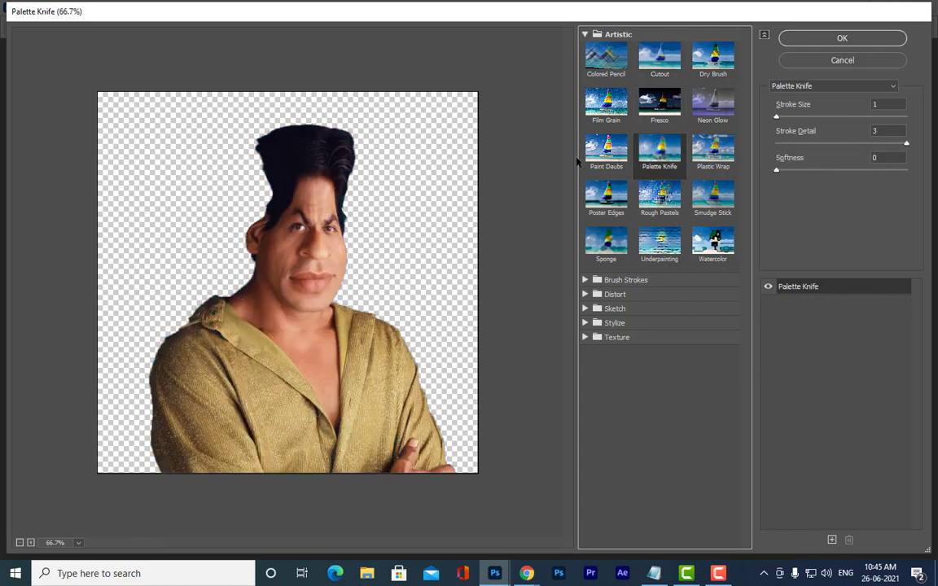
Step: Apply the Poster Edges filter to the portrait with Edge Thickness 10, Edge Intensity 0 and Posterization 0
{"action": "left_click", "coordinate": [618, 207]}
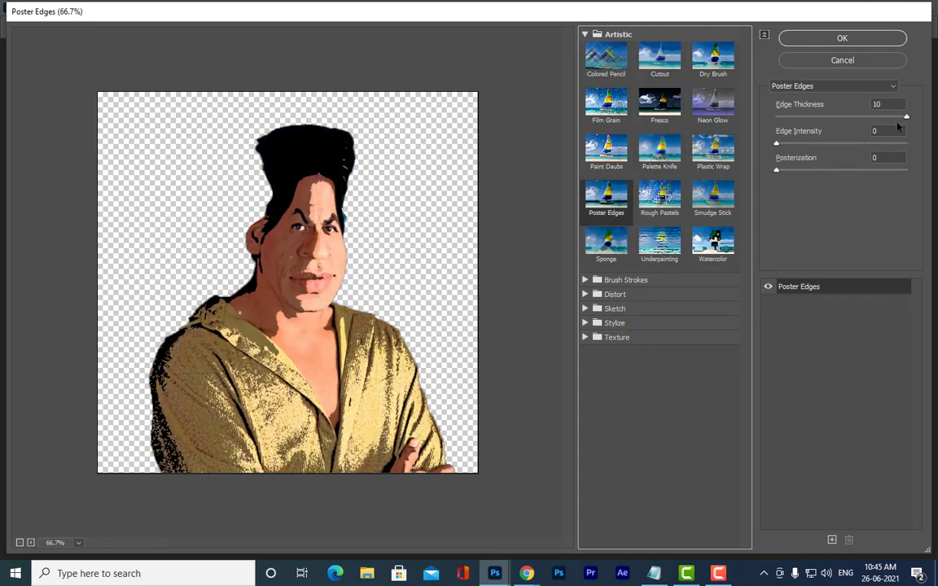
{"action": "mouse_move", "coordinate": [778, 145]}
{"action": "left_mouse_down"}
{"action": "mouse_move", "coordinate": [859, 143]}
{"action": "mouse_move", "coordinate": [777, 143]}
{"action": "left_mouse_up"}
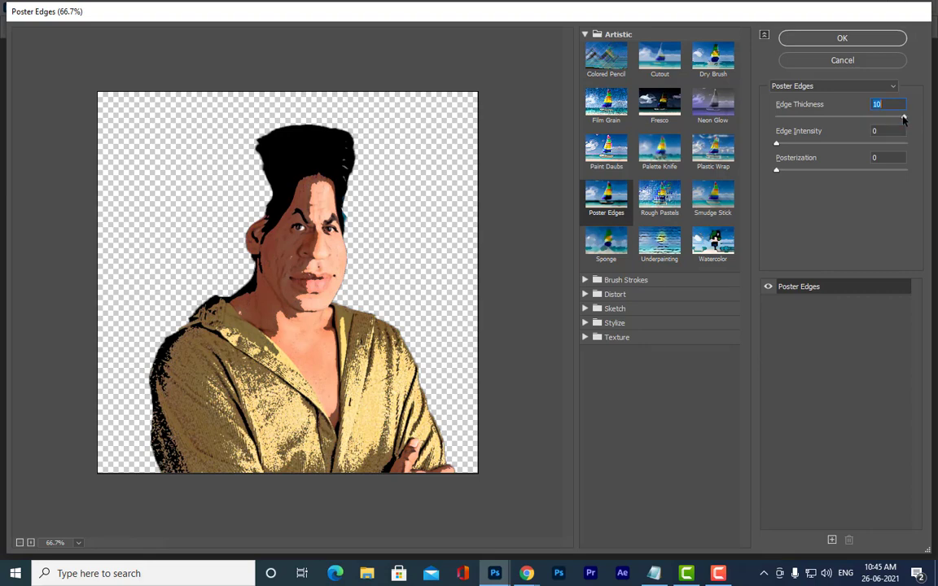
{"action": "left_click", "coordinate": [861, 38]}
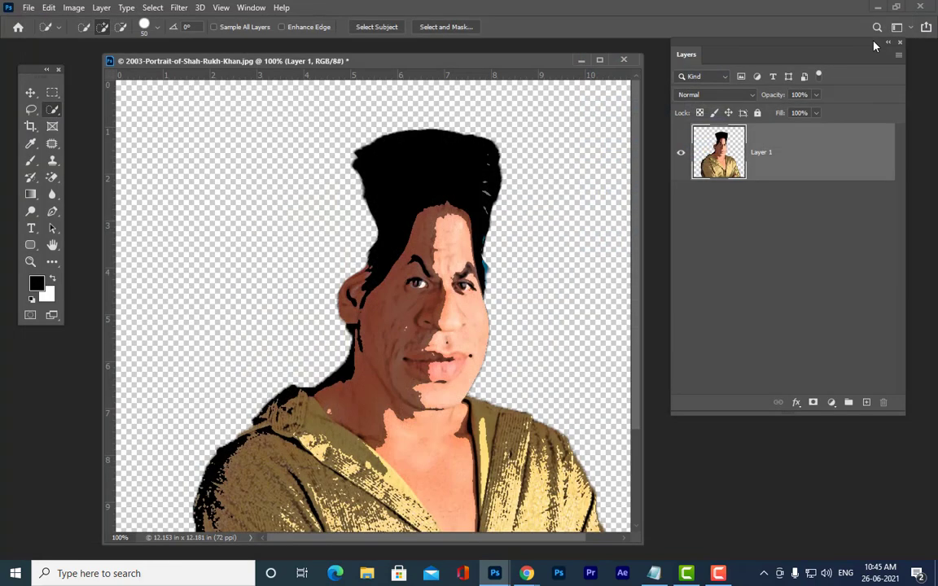
Step: Examine the Poster Edges effect on the portrait's face and clothing at different magnifications
{"action": "scroll", "coordinate": [626, 201], "scroll_direction": "down", "scroll_amount": 3}
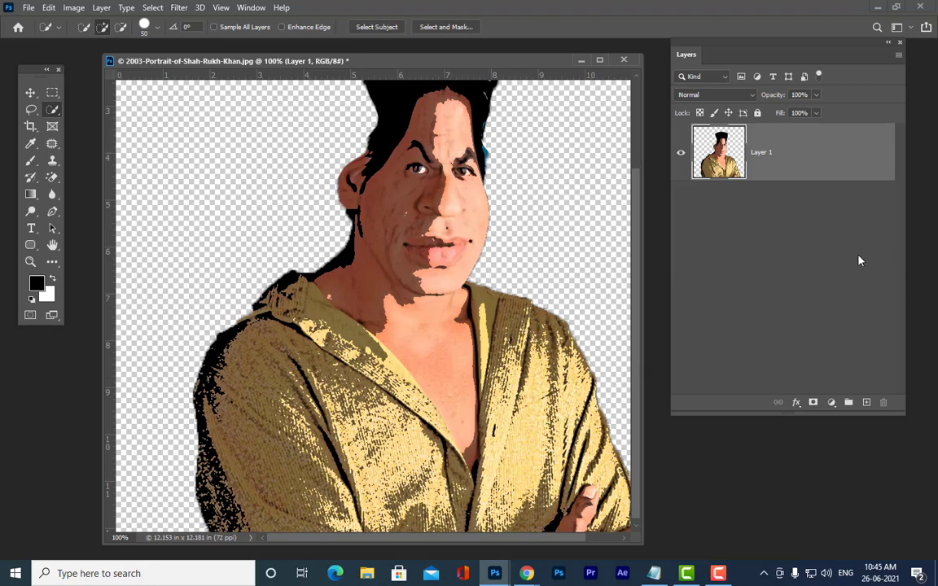
{"action": "key", "text": "ctrl+minus"}
{"action": "key", "text": "ctrl+minus"}
{"action": "key", "text": "ctrl+minus"}
{"action": "key", "text": "ctrl+plus"}
{"action": "key", "text": "ctrl+plus"}
{"action": "key", "text": "ctrl+plus"}
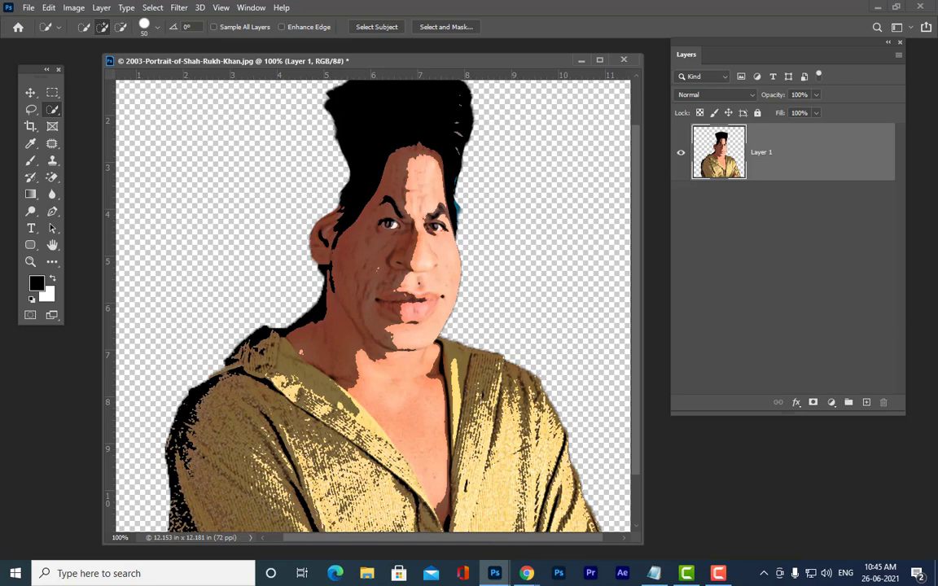
Step: Show the Paths panel and group it with the Layers panel, keeping the layer list in front
{"action": "mouse_move", "coordinate": [698, 51]}
{"action": "left_mouse_down"}
{"action": "mouse_move", "coordinate": [687, 74]}
{"action": "mouse_move", "coordinate": [696, 60]}
{"action": "left_mouse_up"}
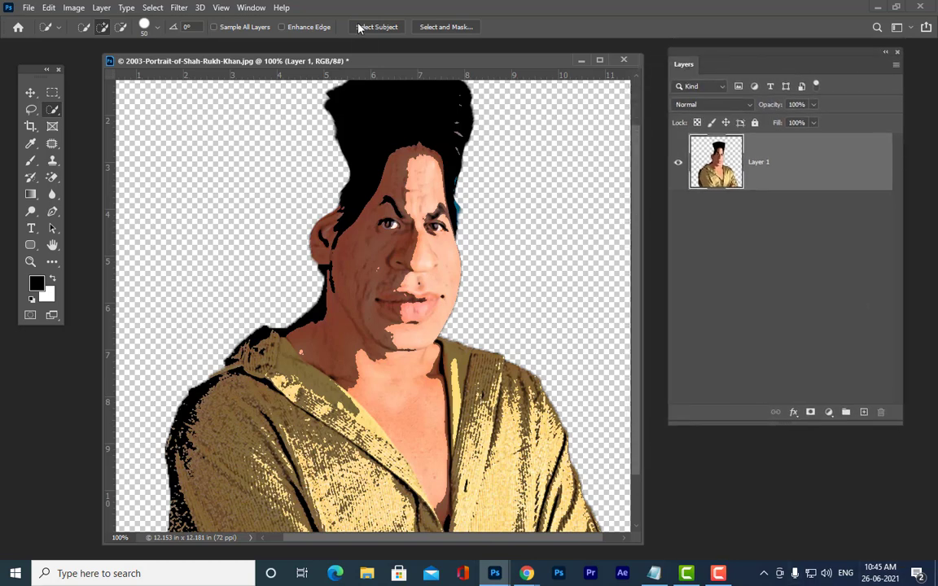
{"action": "left_click", "coordinate": [251, 8]}
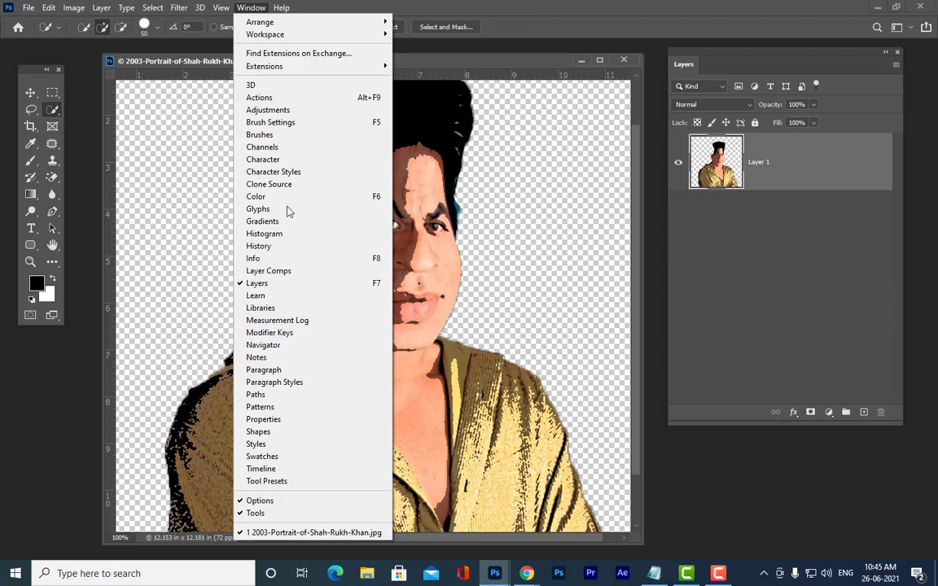
{"action": "left_click", "coordinate": [261, 394]}
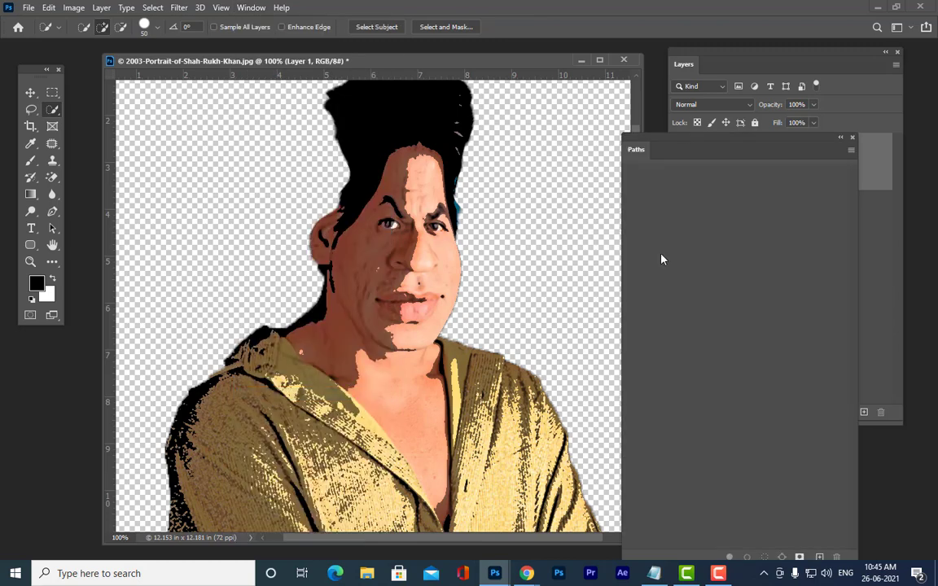
{"action": "left_click_drag", "start_coordinate": [634, 136], "coordinate": [721, 74]}
{"action": "left_click", "coordinate": [673, 88]}
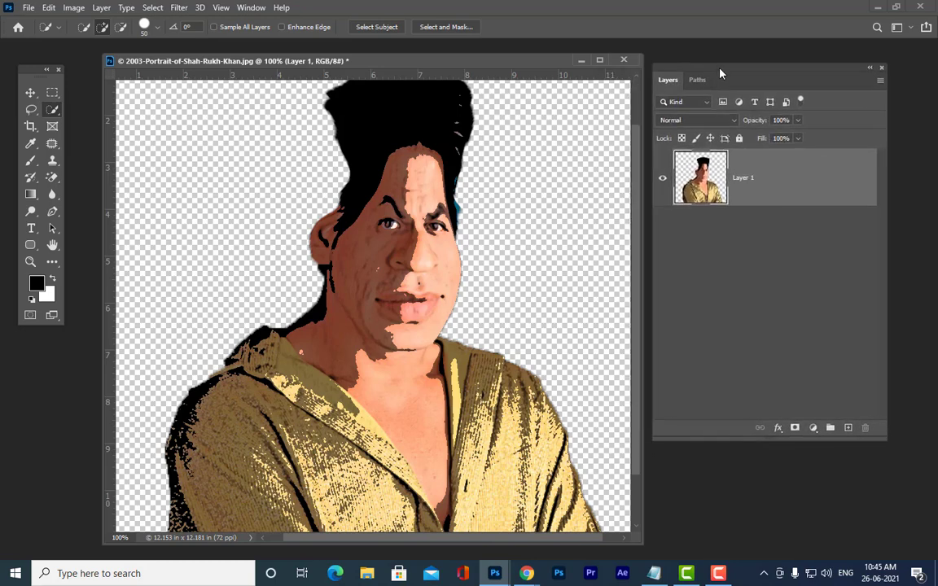
Step: Add a new empty layer above the filtered portrait layer
{"action": "scroll", "coordinate": [521, 277], "scroll_direction": "down", "scroll_amount": 3}
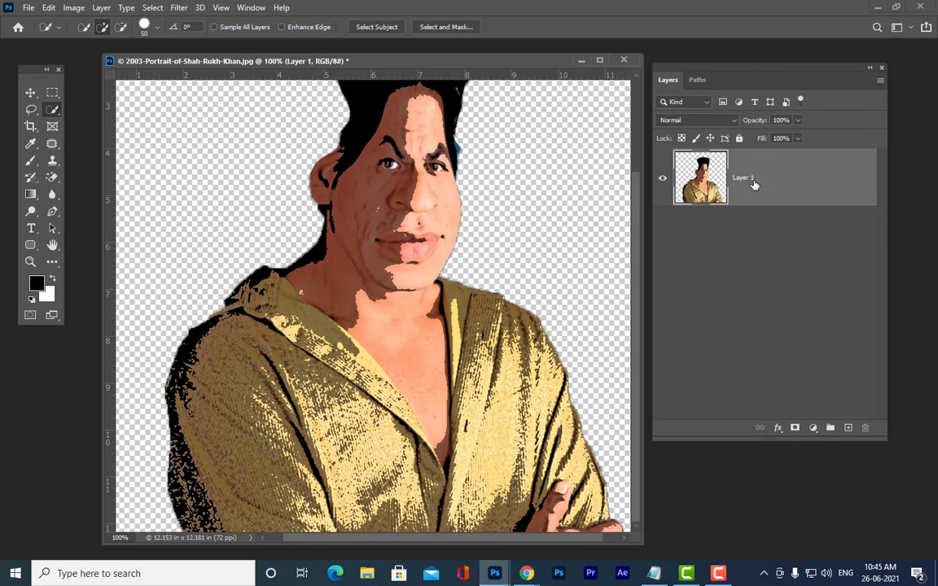
{"action": "left_click", "coordinate": [848, 429]}
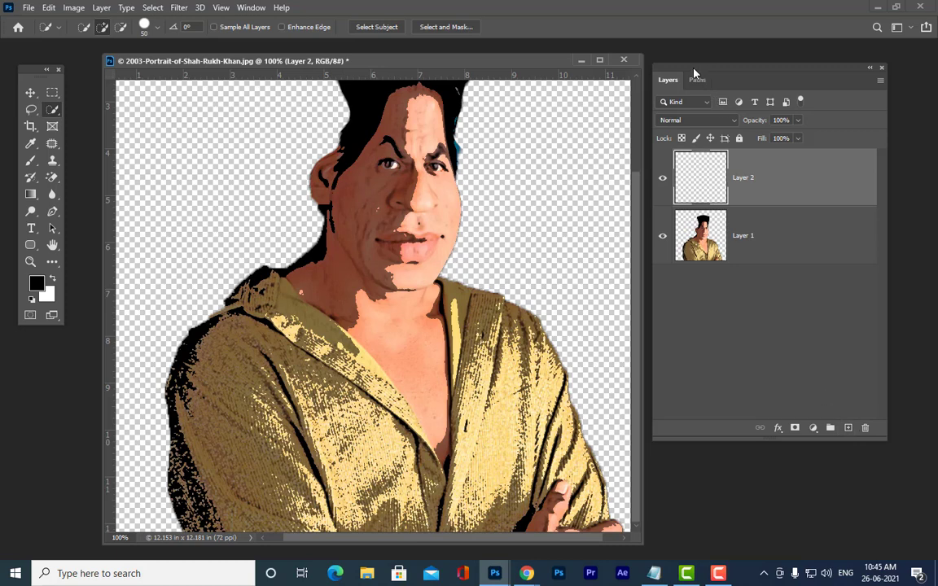
{"action": "left_click_drag", "start_coordinate": [693, 74], "coordinate": [711, 71]}
Step: Draw a closed path around the lips with the Pen tool on the new layer
{"action": "left_click", "coordinate": [52, 211]}
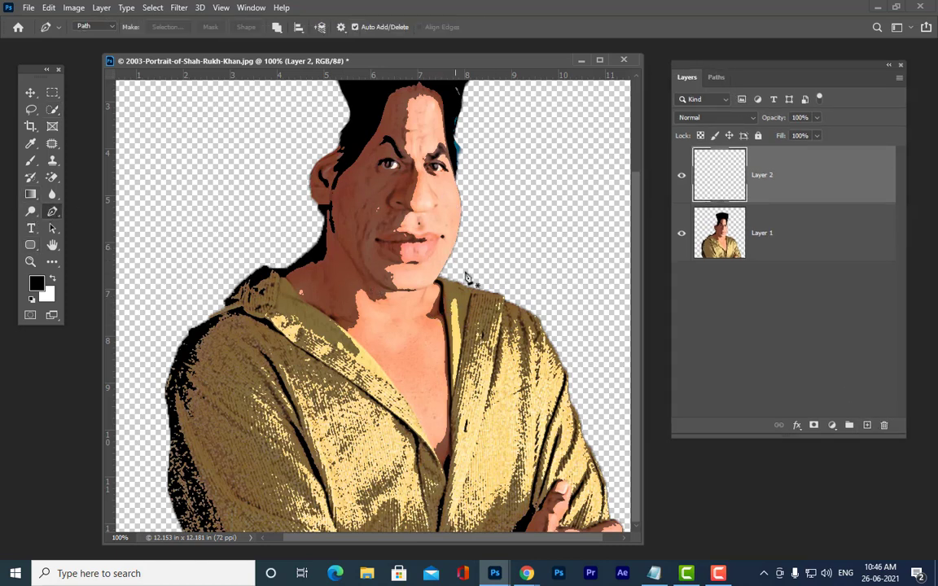
{"action": "key", "text": "ctrl+plus"}
{"action": "scroll", "coordinate": [460, 232], "scroll_direction": "up", "scroll_amount": 3}
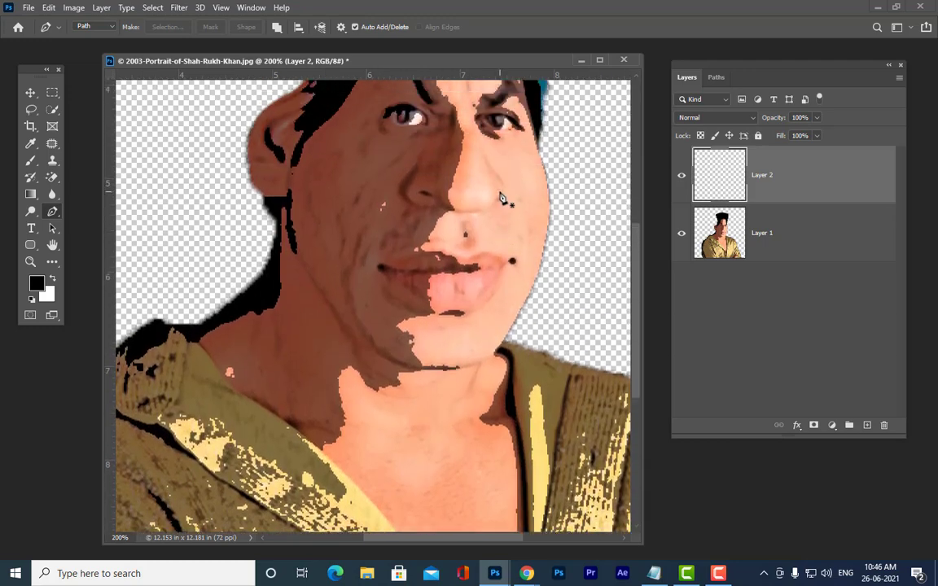
{"action": "left_click", "coordinate": [380, 277]}
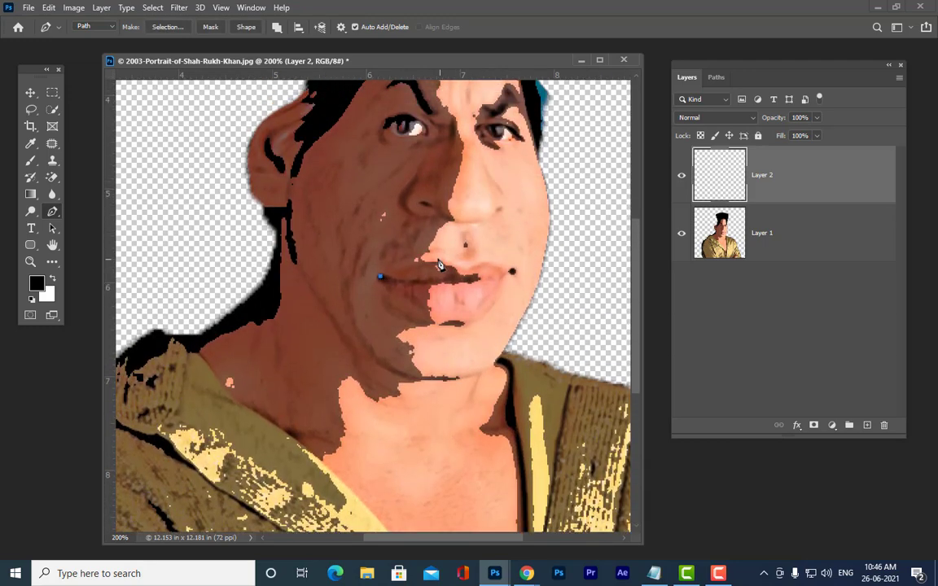
{"action": "left_click_drag", "start_coordinate": [426, 262], "coordinate": [496, 266]}
{"action": "left_click", "coordinate": [506, 274]}
{"action": "left_click_drag", "start_coordinate": [463, 323], "coordinate": [428, 321]}
{"action": "left_click", "coordinate": [396, 301]}
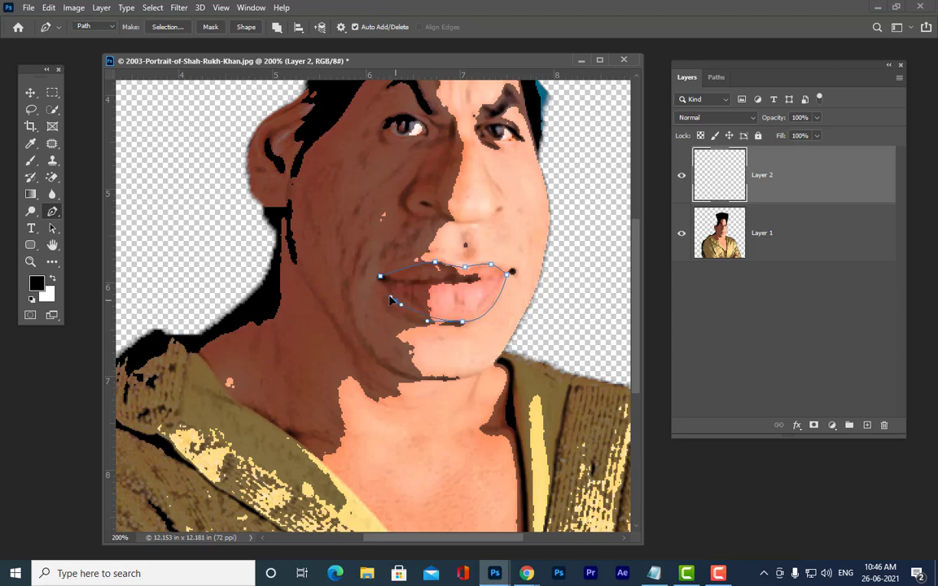
{"action": "left_click", "coordinate": [380, 277]}
Step: Reposition individual anchor points at the mouth corners, upper lip and lower lip so the path fits the lips
{"action": "left_click", "coordinate": [53, 228]}
{"action": "right_click", "coordinate": [52, 229]}
{"action": "left_click", "coordinate": [86, 241]}
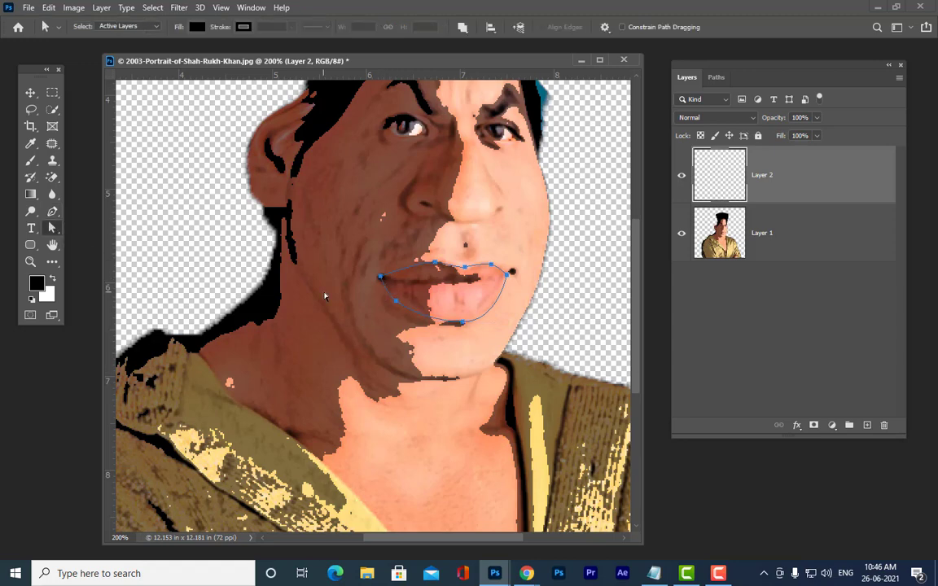
{"action": "left_click", "coordinate": [380, 278]}
{"action": "left_click_drag", "start_coordinate": [387, 299], "coordinate": [400, 303]}
{"action": "left_click", "coordinate": [435, 264]}
{"action": "left_click_drag", "start_coordinate": [467, 271], "coordinate": [506, 276]}
{"action": "left_click_drag", "start_coordinate": [429, 324], "coordinate": [457, 325]}
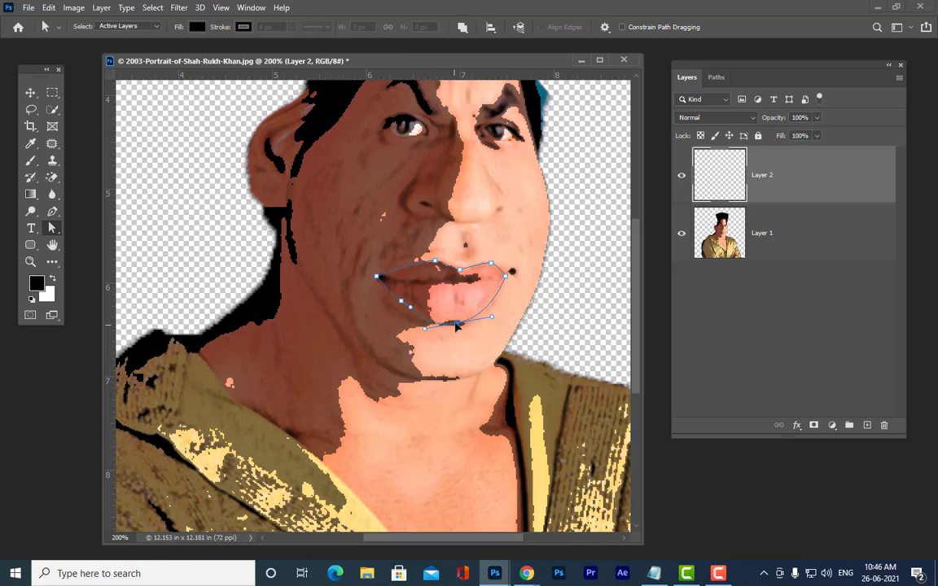
Step: Refine the lip path's curves at the lower lip and around the central dip of the upper lip
{"action": "left_click", "coordinate": [500, 322]}
{"action": "left_click", "coordinate": [462, 325]}
{"action": "left_click", "coordinate": [450, 353]}
{"action": "left_click", "coordinate": [438, 263]}
{"action": "left_click_drag", "start_coordinate": [432, 261], "coordinate": [431, 262]}
{"action": "left_click", "coordinate": [484, 275]}
{"action": "left_click", "coordinate": [462, 272]}
{"action": "left_click_drag", "start_coordinate": [459, 270], "coordinate": [461, 271]}
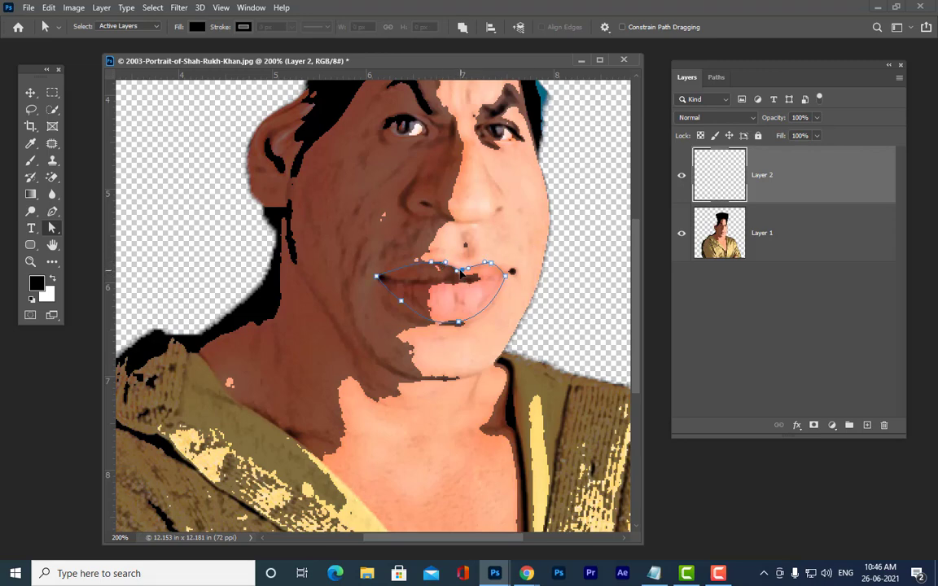
Step: Convert the finished lip path into a selection
{"action": "left_click", "coordinate": [543, 246]}
{"action": "scroll", "coordinate": [543, 248], "scroll_direction": "up", "scroll_amount": 3}
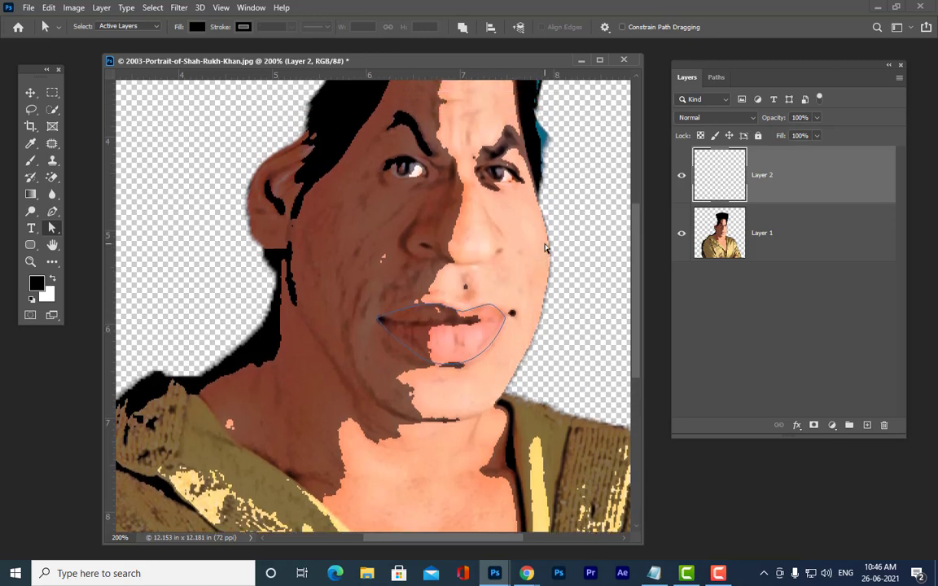
{"action": "key", "text": "ctrl+Return"}
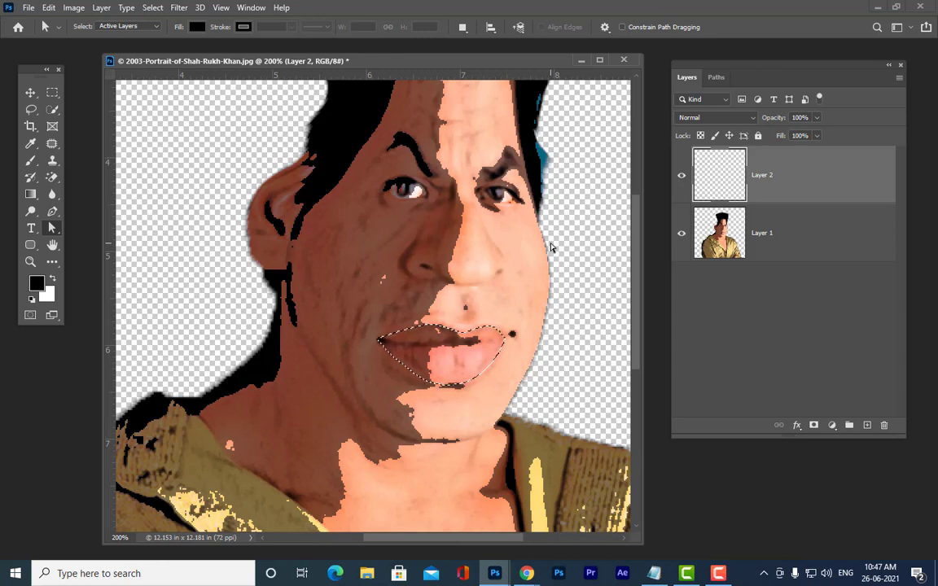
Step: Clear the lip selection and activate the Brush tool with its size reduced to 25 px
{"action": "key", "text": "ctrl+d"}
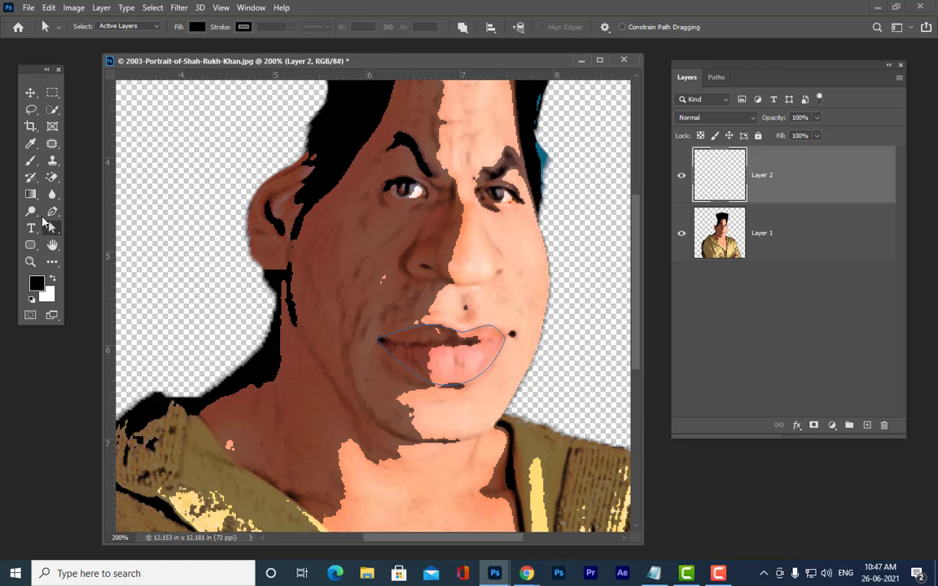
{"action": "left_click", "coordinate": [31, 161]}
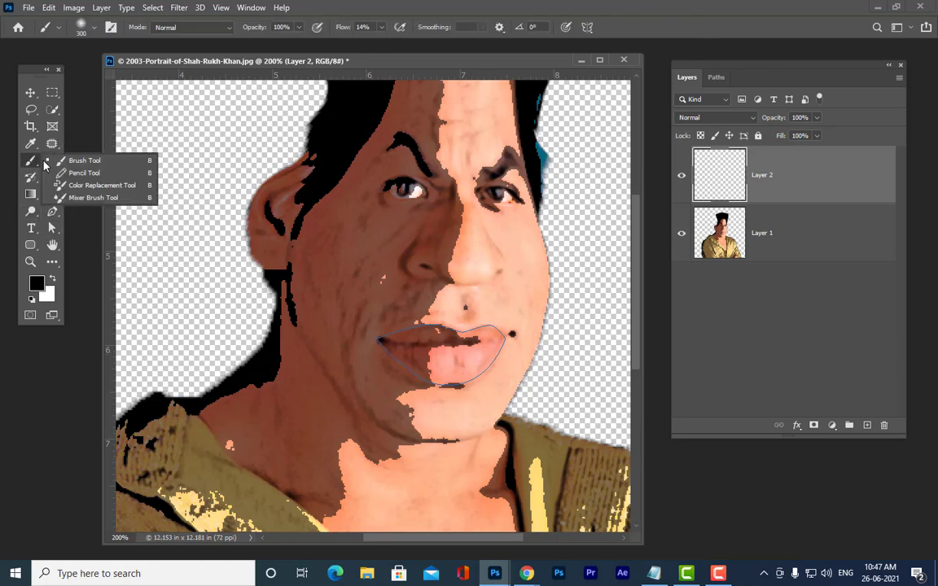
{"action": "left_click", "coordinate": [71, 160]}
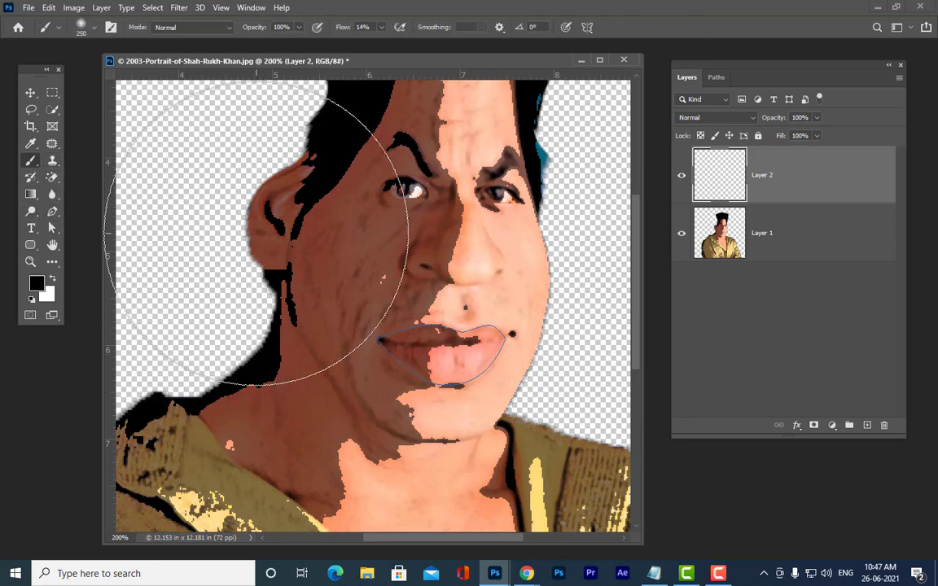
{"action": "key", "text": "bracketleft"}
{"action": "key", "text": "bracketleft"}
{"action": "key", "text": "bracketleft"}
{"action": "key", "text": "bracketleft"}
{"action": "key", "text": "bracketleft"}
{"action": "key", "text": "bracketleft"}
{"action": "key", "text": "bracketleft"}
{"action": "key", "text": "bracketleft"}
{"action": "key", "text": "bracketleft"}
{"action": "key", "text": "bracketleft"}
{"action": "key", "text": "bracketleft"}
{"action": "key", "text": "bracketleft"}
{"action": "key", "text": "bracketleft"}
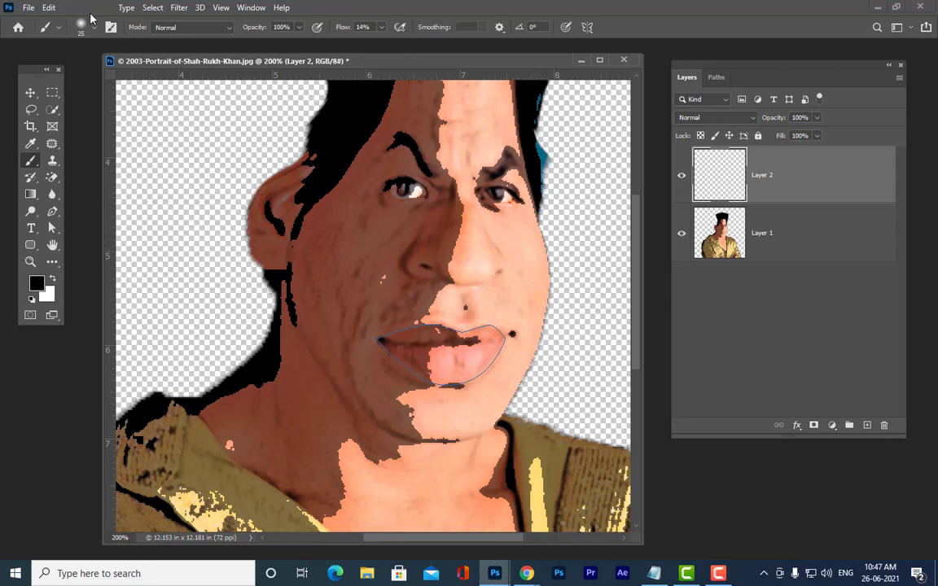
Step: Choose the Hard Round brush tip and reduce its size to 3 px
{"action": "left_click", "coordinate": [91, 27]}
{"action": "left_click", "coordinate": [220, 167]}
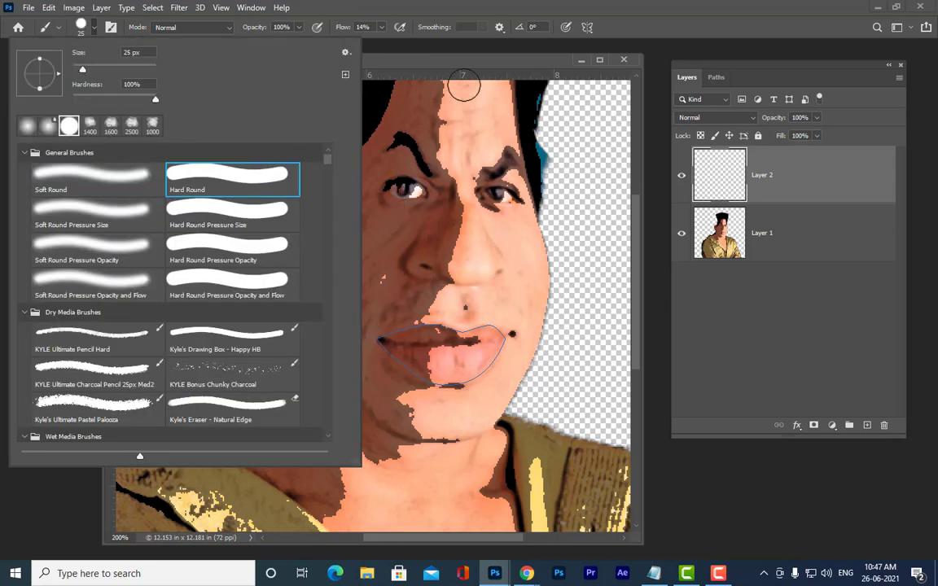
{"action": "left_click", "coordinate": [458, 66]}
{"action": "key", "text": "bracketleft"}
{"action": "key", "text": "bracketleft"}
{"action": "key", "text": "bracketleft"}
{"action": "key", "text": "bracketleft"}
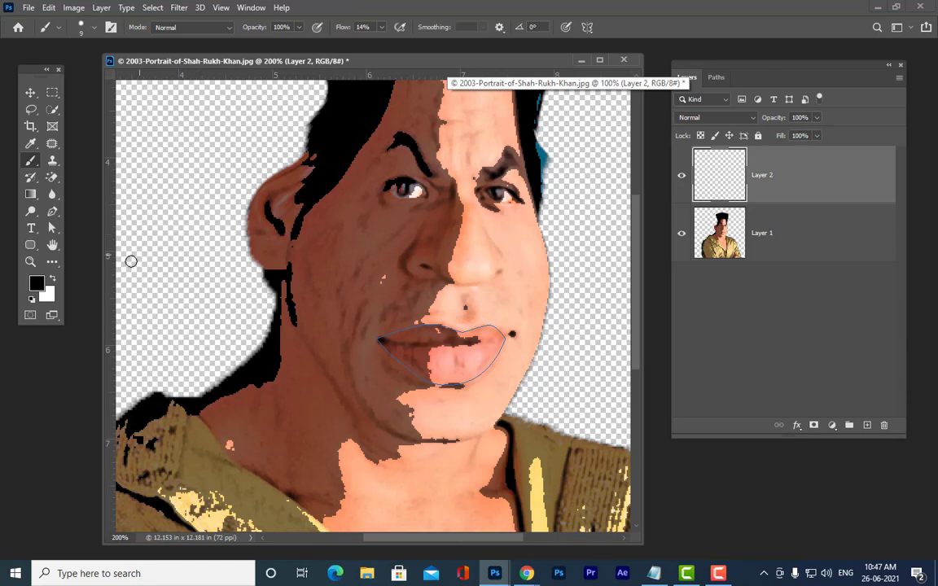
{"action": "key", "text": "bracketleft"}
{"action": "key", "text": "bracketleft"}
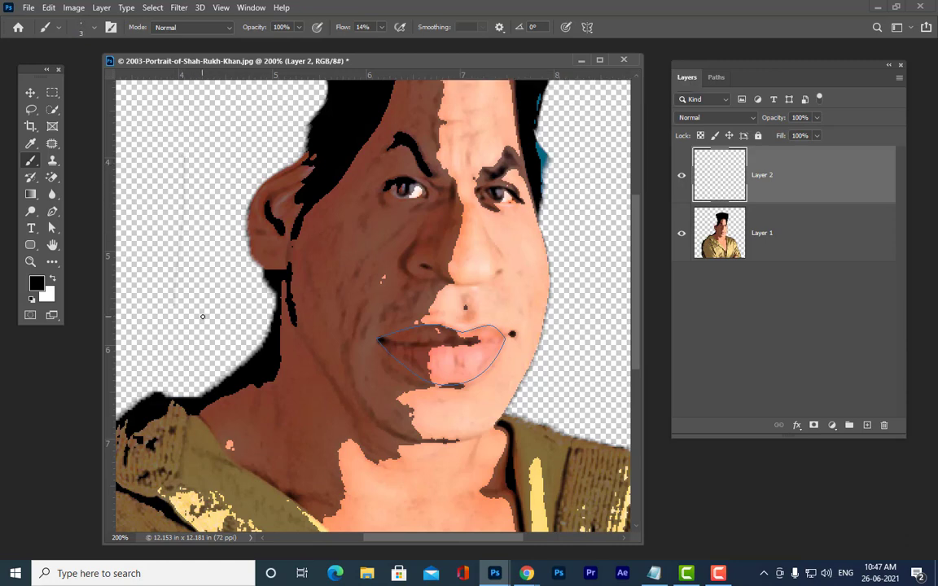
Step: Set the brush to 100% flow and 2 px, undoing a short vertical test stroke made beside the ear
{"action": "left_click", "coordinate": [382, 28]}
{"action": "left_click_drag", "start_coordinate": [379, 42], "coordinate": [570, 62]}
{"action": "left_click_drag", "start_coordinate": [218, 146], "coordinate": [214, 262]}
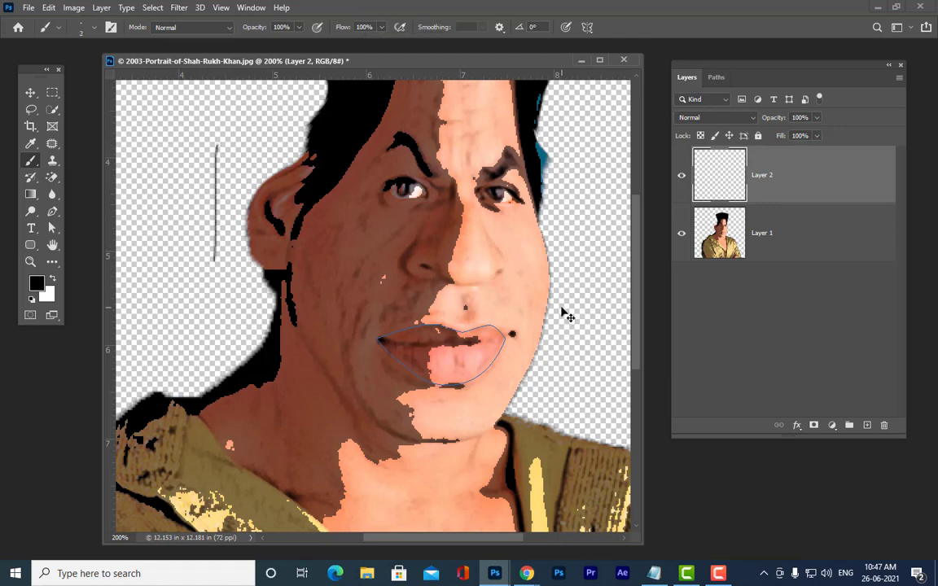
{"action": "key", "text": "ctrl+z"}
{"action": "key", "text": "["}
Step: Enable Shape Dynamics in the brush settings and set the Size Jitter control to Pen Pressure
{"action": "left_click", "coordinate": [252, 8]}
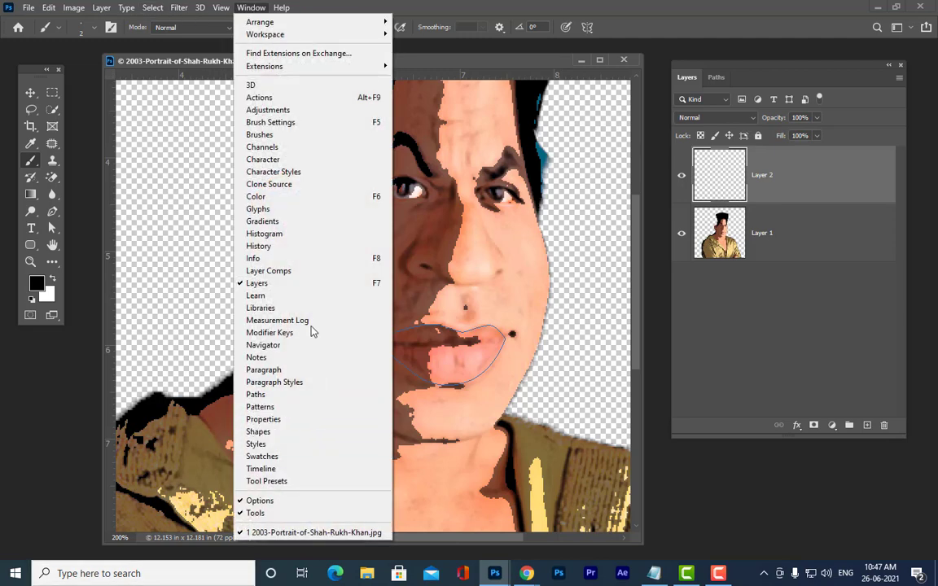
{"action": "left_click", "coordinate": [270, 122]}
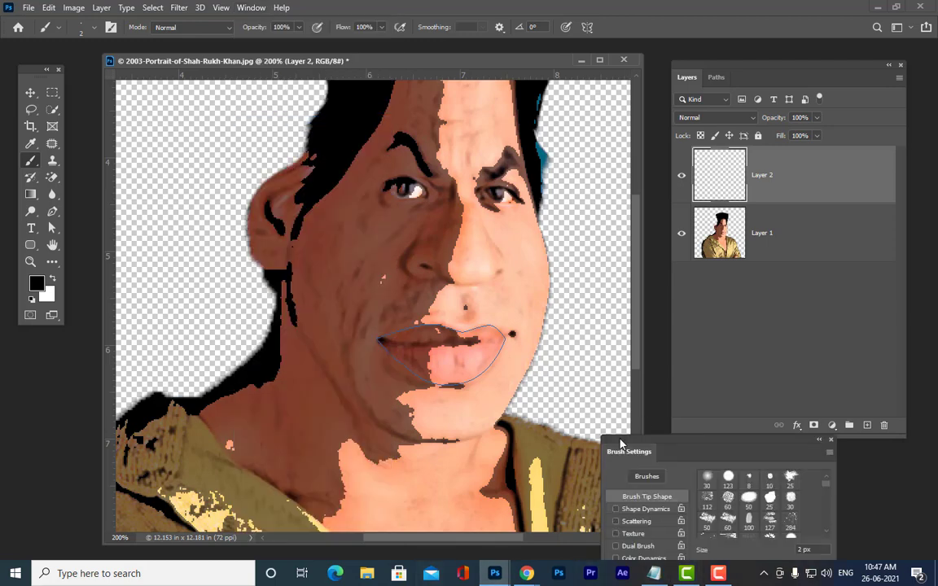
{"action": "left_click_drag", "start_coordinate": [621, 444], "coordinate": [694, 52]}
{"action": "left_click", "coordinate": [705, 119]}
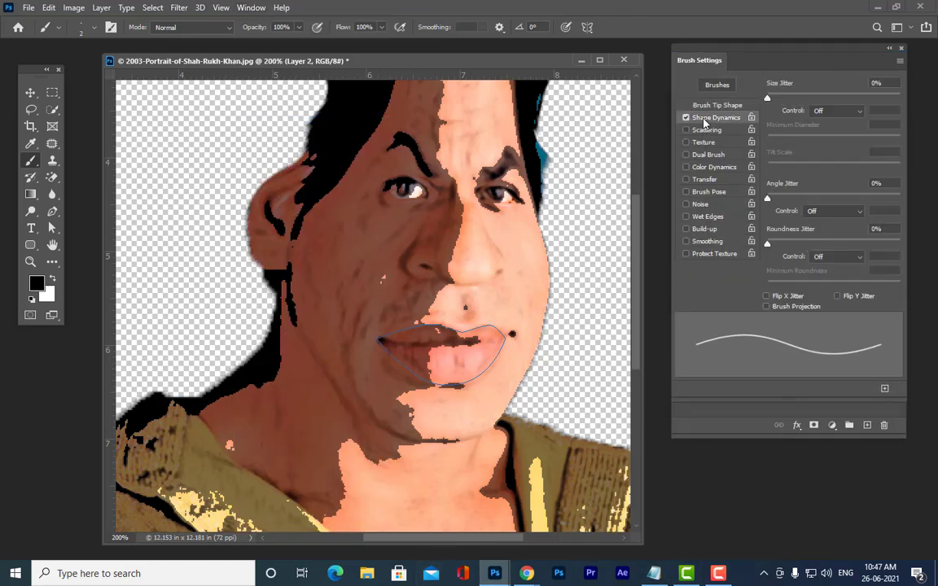
{"action": "left_click", "coordinate": [848, 111]}
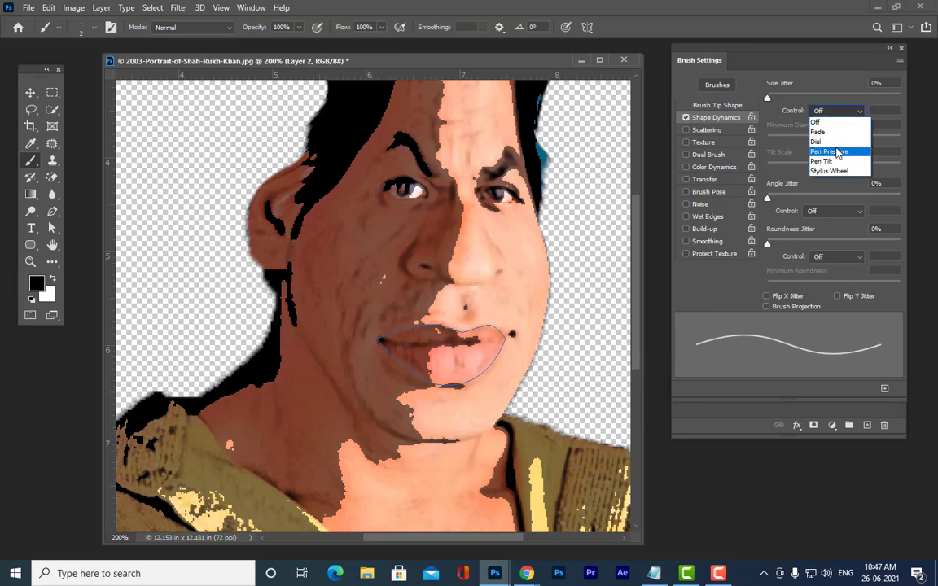
{"action": "left_click", "coordinate": [835, 150]}
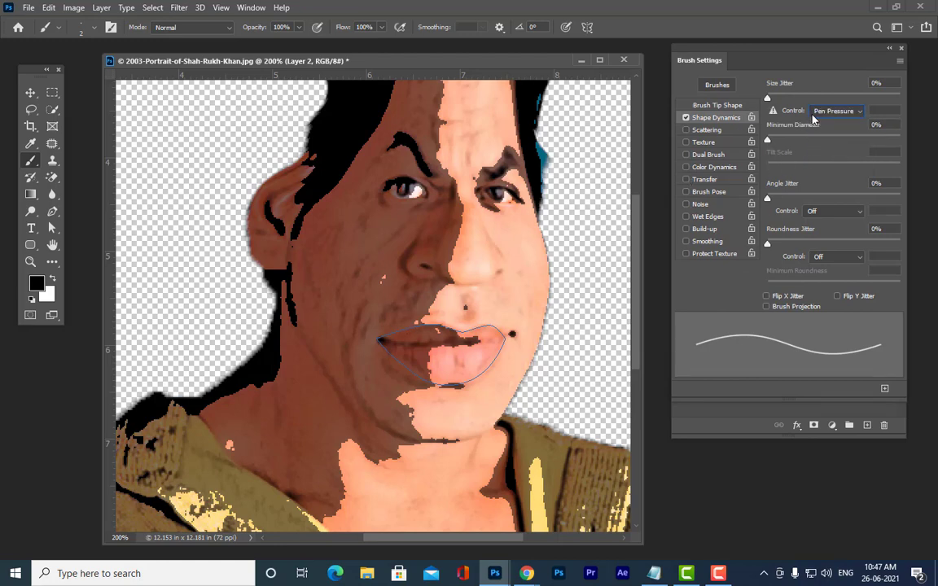
Step: Stroke the lip path with the Brush and Simulate Pressure enabled
{"action": "left_click", "coordinate": [52, 211]}
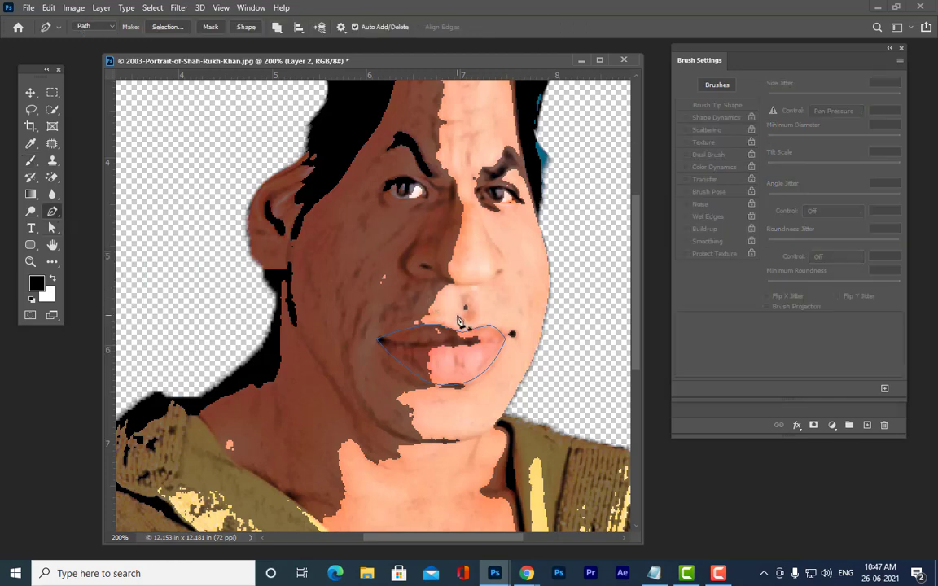
{"action": "right_click", "coordinate": [442, 297]}
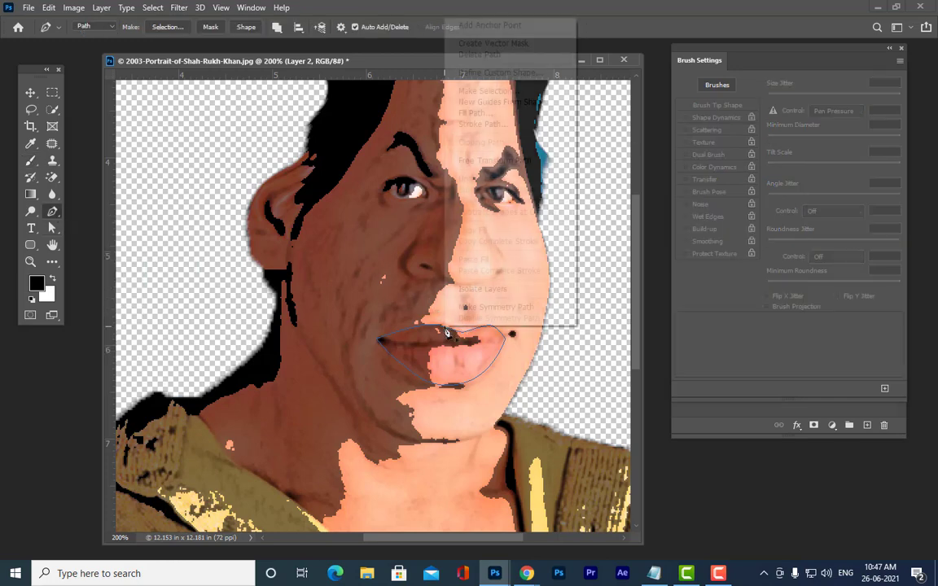
{"action": "left_click", "coordinate": [515, 123]}
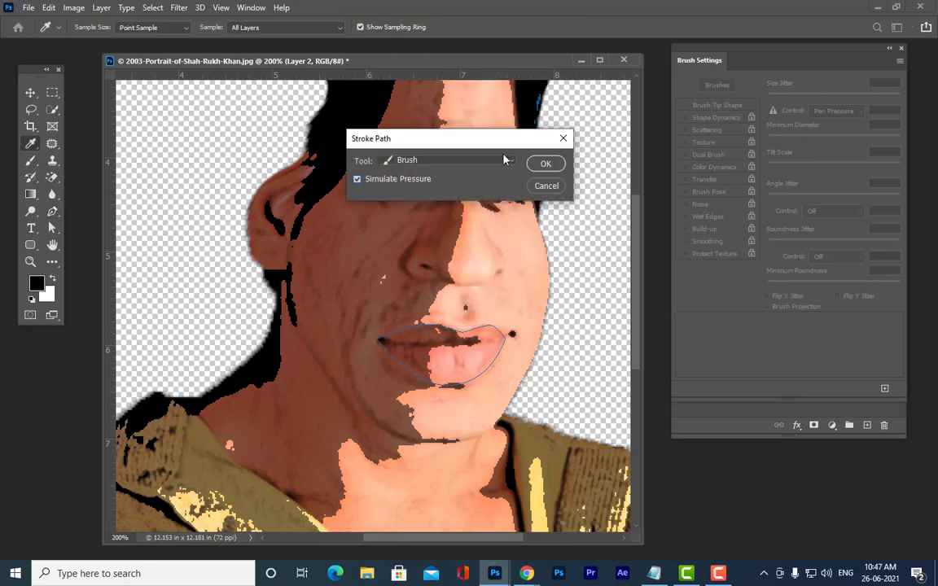
{"action": "left_click", "coordinate": [504, 160]}
{"action": "left_click", "coordinate": [489, 160]}
{"action": "left_click", "coordinate": [546, 163]}
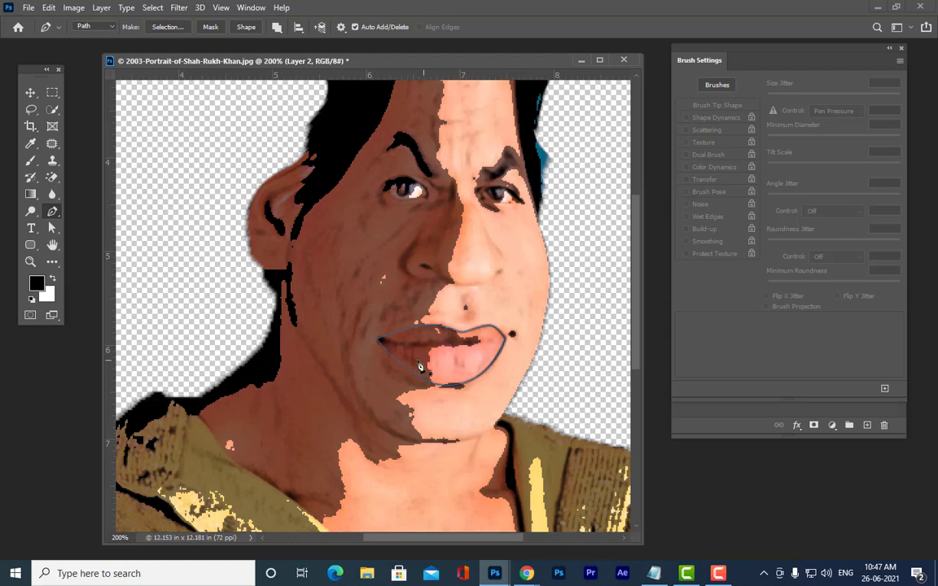
Step: Move the brush settings out of the way and delete the lip work path
{"action": "mouse_move", "coordinate": [729, 51]}
{"action": "left_mouse_down"}
{"action": "mouse_move", "coordinate": [654, 243]}
{"action": "mouse_move", "coordinate": [702, 246]}
{"action": "left_mouse_up"}
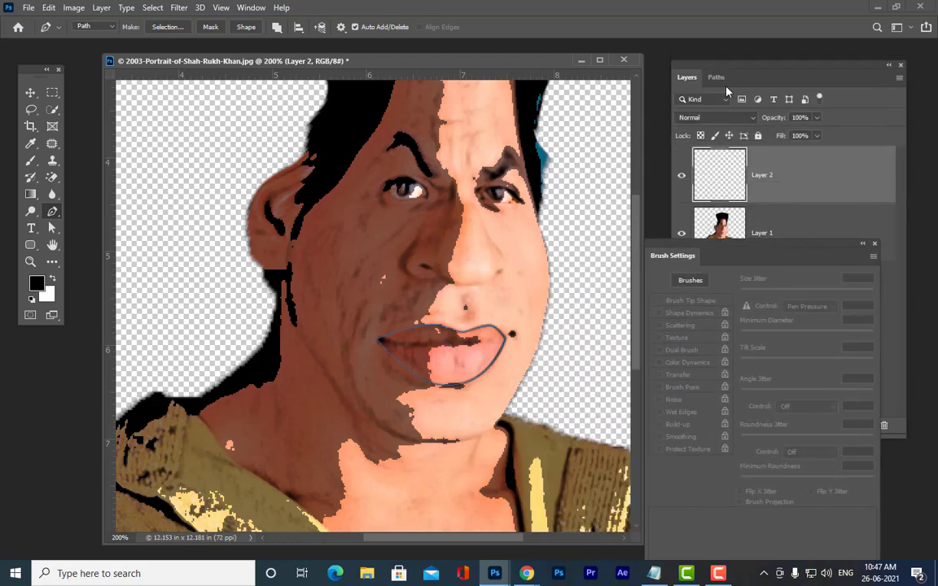
{"action": "left_click", "coordinate": [717, 78]}
{"action": "right_click", "coordinate": [748, 110]}
{"action": "left_click", "coordinate": [760, 126]}
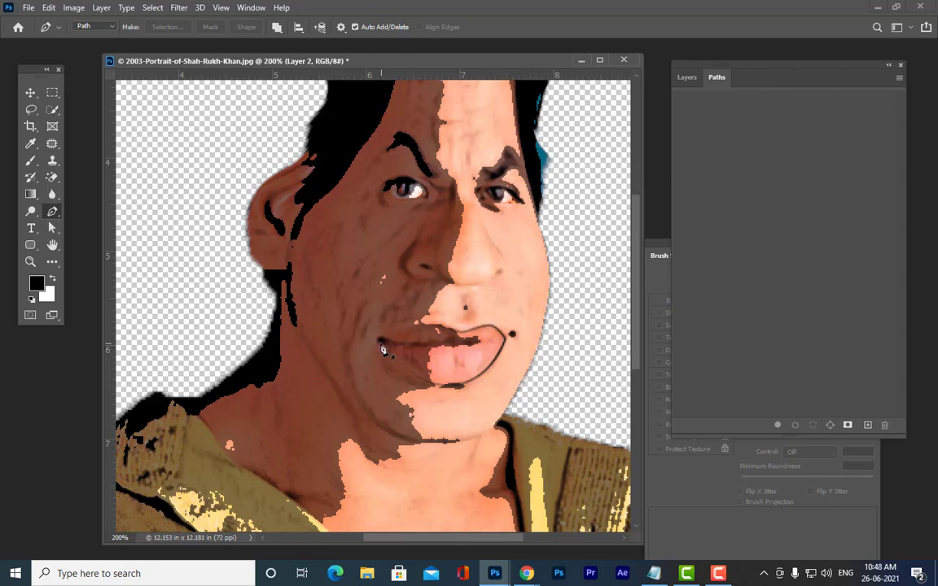
Step: Create a new layer and draw an open path between the mouth corners along the line where the lips meet
{"action": "left_click", "coordinate": [688, 77]}
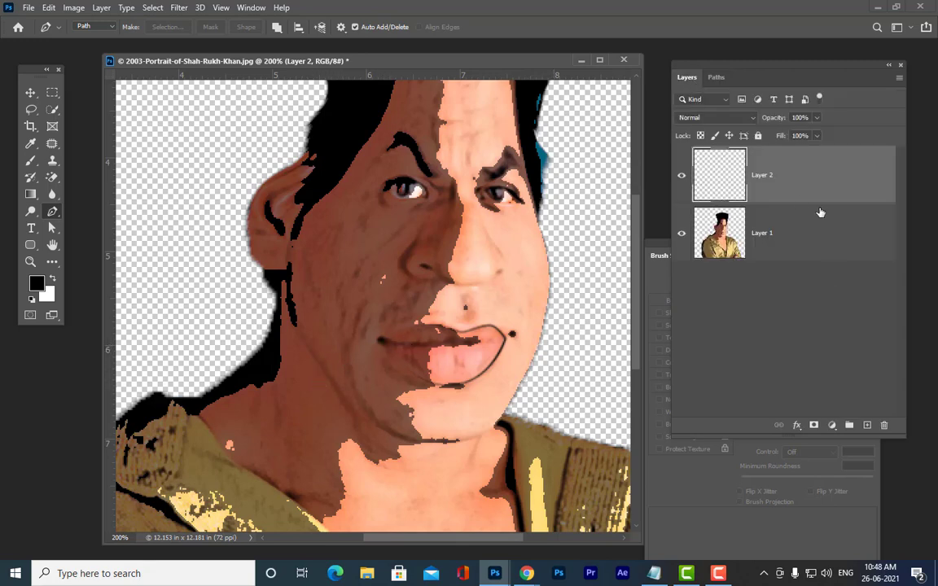
{"action": "left_click", "coordinate": [867, 425]}
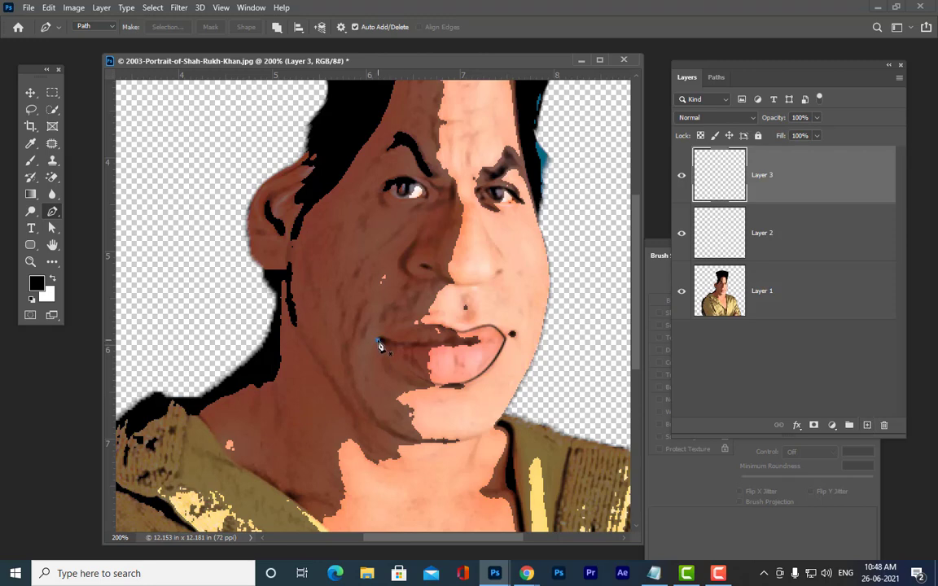
{"action": "left_click", "coordinate": [377, 341]}
{"action": "left_click_drag", "start_coordinate": [433, 346], "coordinate": [474, 342]}
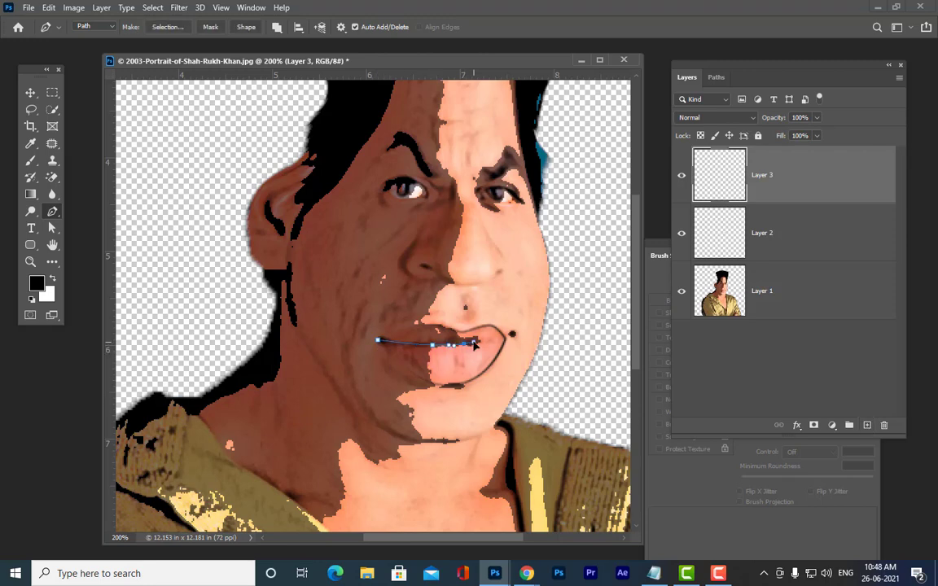
{"action": "left_click", "coordinate": [503, 339]}
Step: Adjust the middle anchor points of the path to follow the line between the lips
{"action": "left_click", "coordinate": [53, 229]}
{"action": "left_click", "coordinate": [463, 343]}
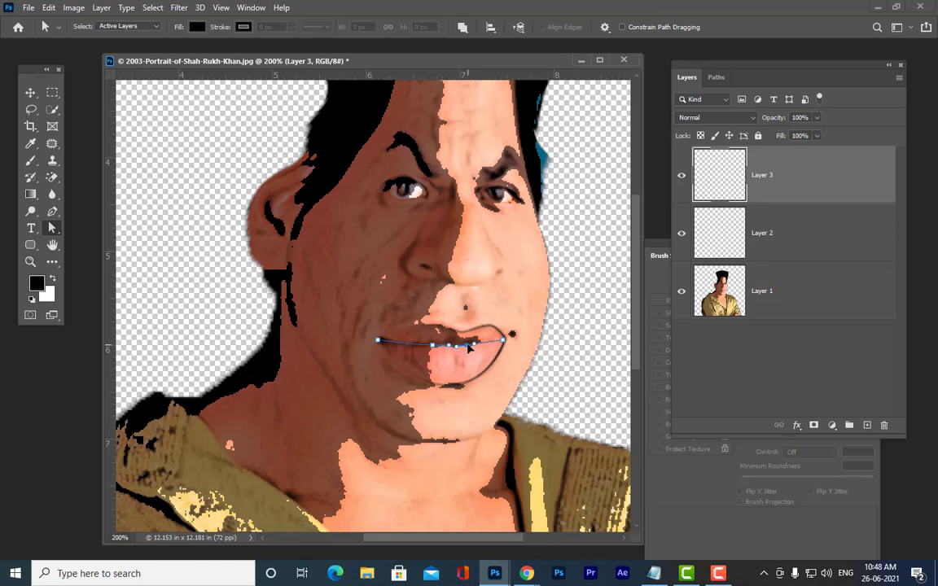
{"action": "left_click_drag", "start_coordinate": [433, 346], "coordinate": [429, 346]}
Step: Stroke the mouth-line path with the Brush
{"action": "left_click", "coordinate": [52, 210]}
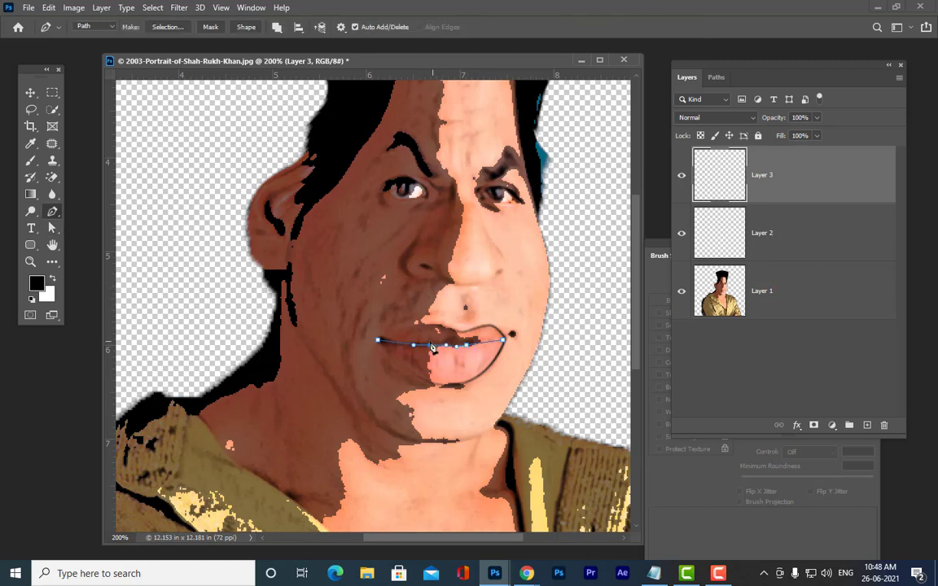
{"action": "right_click", "coordinate": [434, 352]}
{"action": "left_click", "coordinate": [468, 145]}
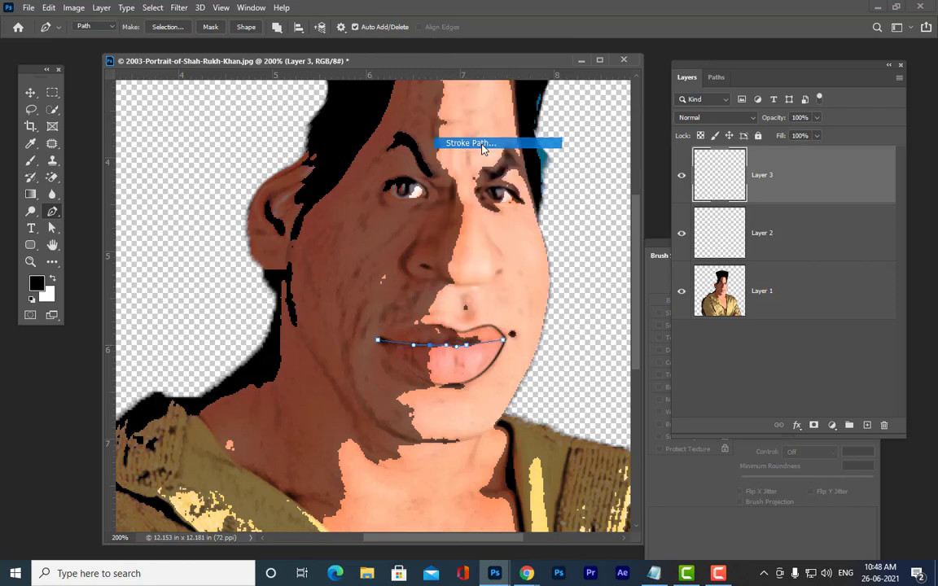
{"action": "left_click", "coordinate": [546, 164]}
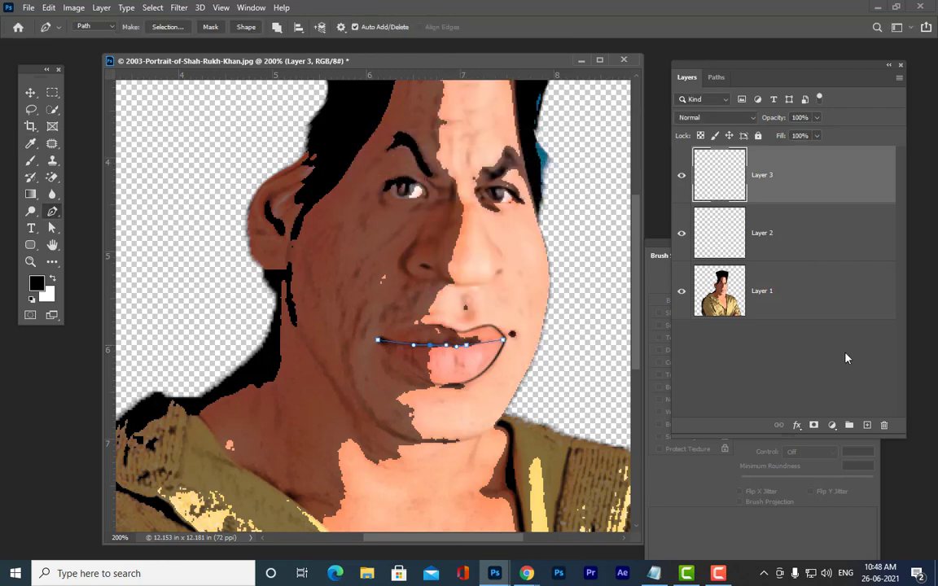
Step: Delete the mouth-line work path and return to the layer list
{"action": "left_click", "coordinate": [717, 77]}
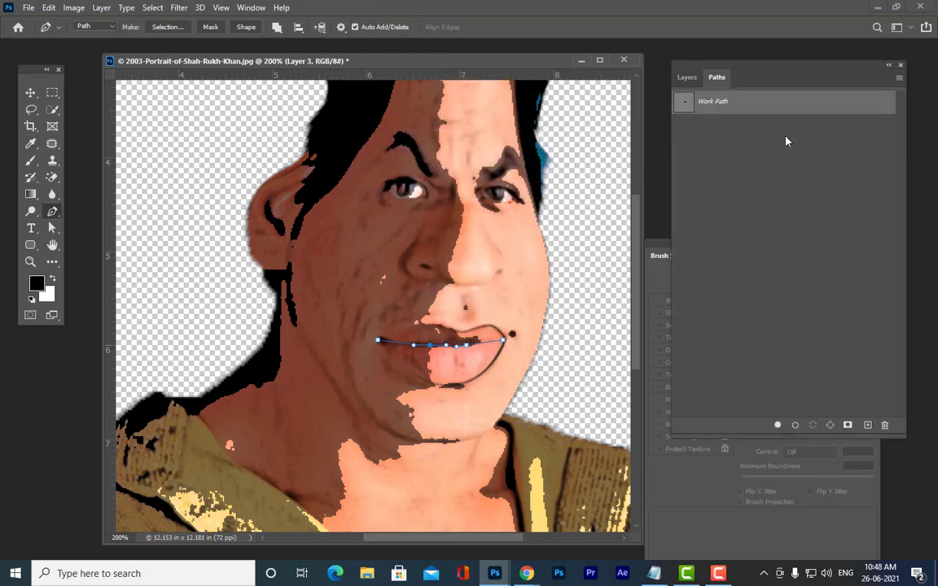
{"action": "right_click", "coordinate": [781, 104]}
{"action": "left_click", "coordinate": [797, 119]}
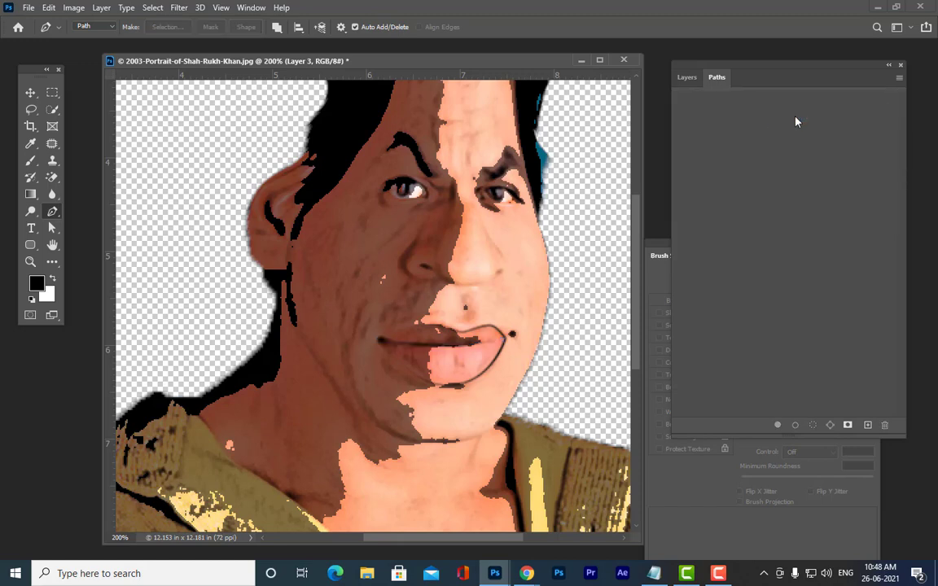
{"action": "mouse_move", "coordinate": [684, 68]}
{"action": "left_mouse_down"}
{"action": "mouse_move", "coordinate": [721, 83]}
{"action": "mouse_move", "coordinate": [687, 91]}
{"action": "left_mouse_up"}
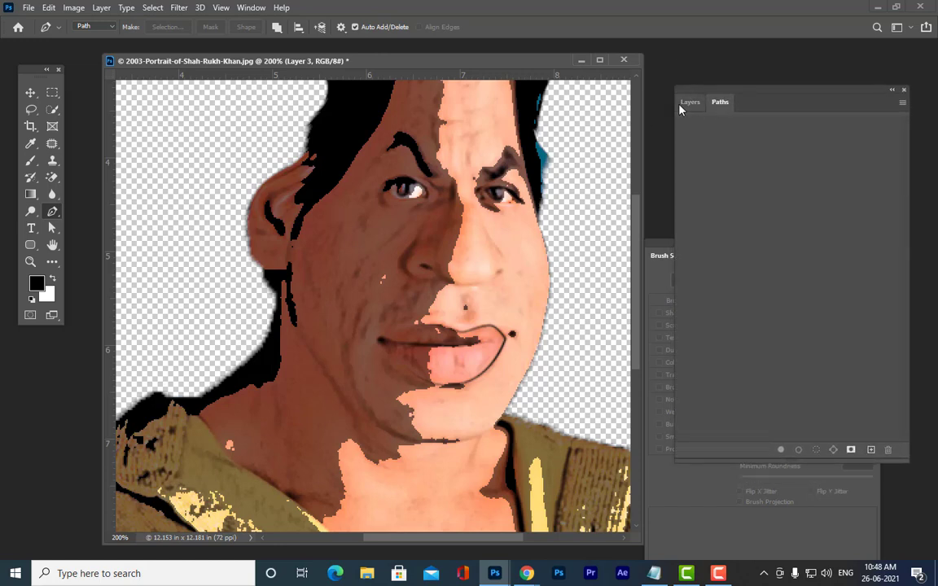
{"action": "left_click", "coordinate": [687, 103]}
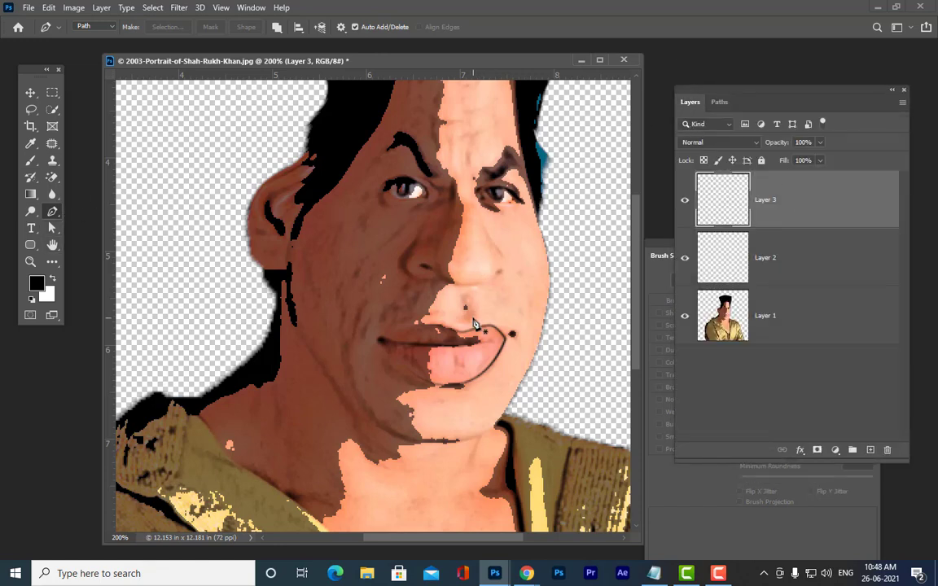
Step: Draw a short curved path in the groove between the nose and upper lip and adjust its anchor points
{"action": "left_click_drag", "start_coordinate": [464, 293], "coordinate": [456, 319]}
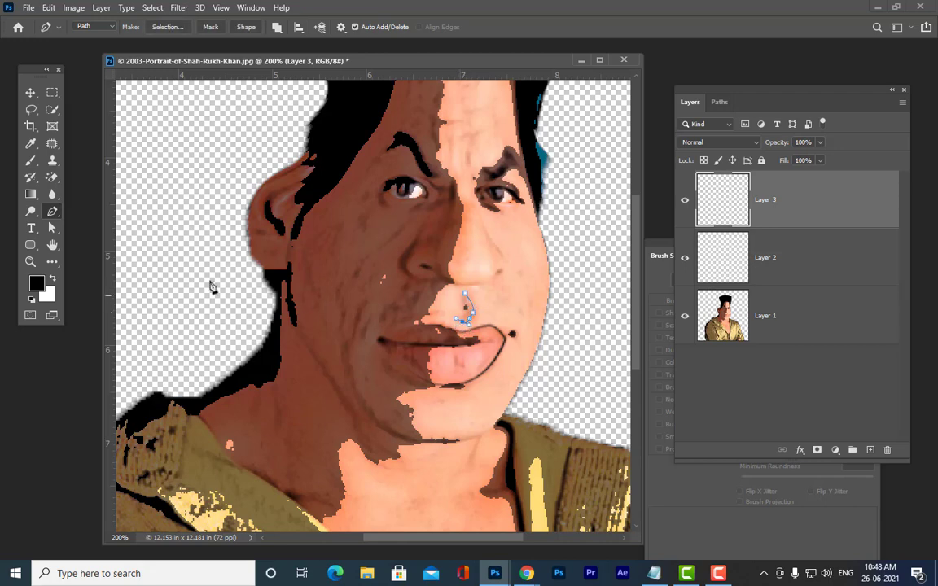
{"action": "left_click", "coordinate": [52, 228]}
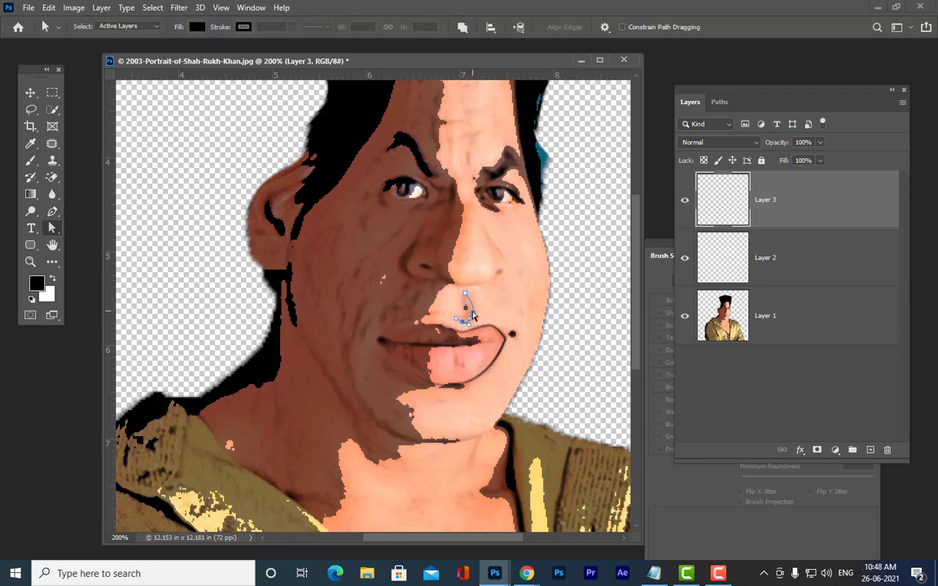
{"action": "left_click_drag", "start_coordinate": [470, 323], "coordinate": [471, 294]}
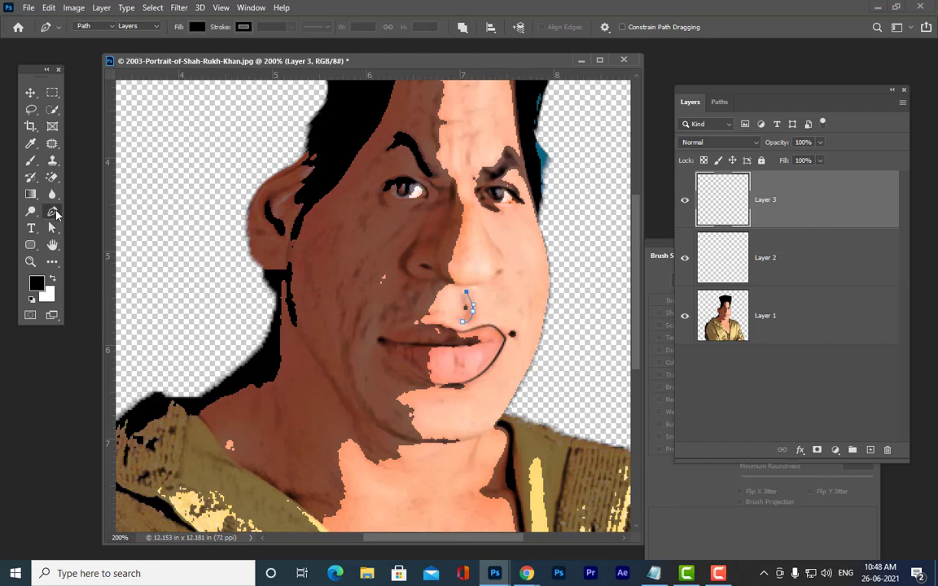
Step: Stroke the upper-lip groove path with the Brush using simulated pressure, and delete its work path
{"action": "left_click", "coordinate": [52, 212]}
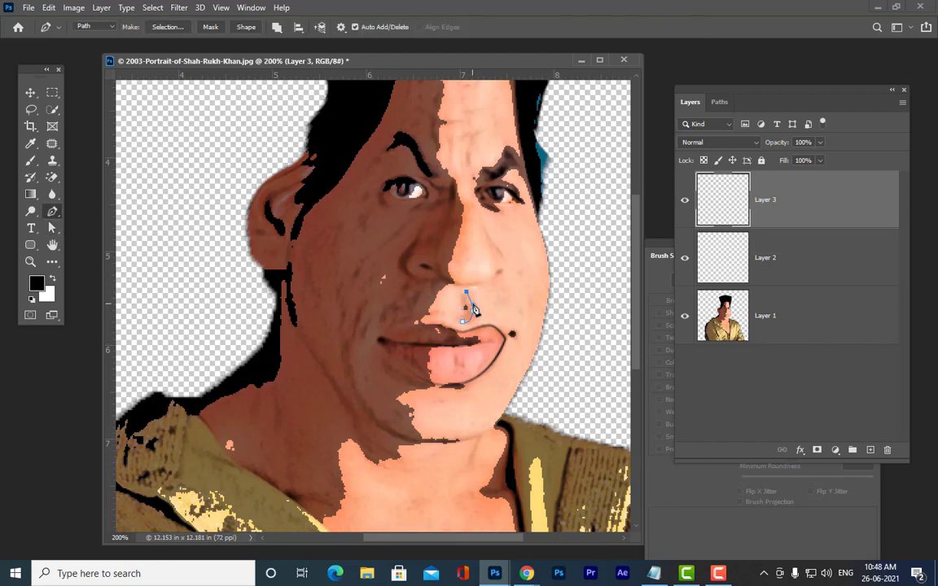
{"action": "right_click", "coordinate": [427, 277]}
{"action": "left_click", "coordinate": [528, 100]}
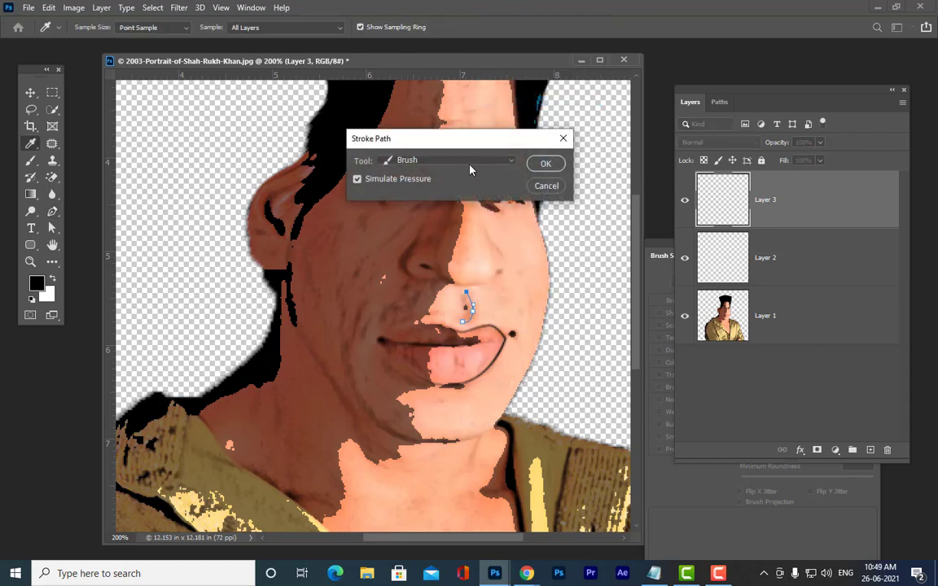
{"action": "left_click", "coordinate": [547, 163]}
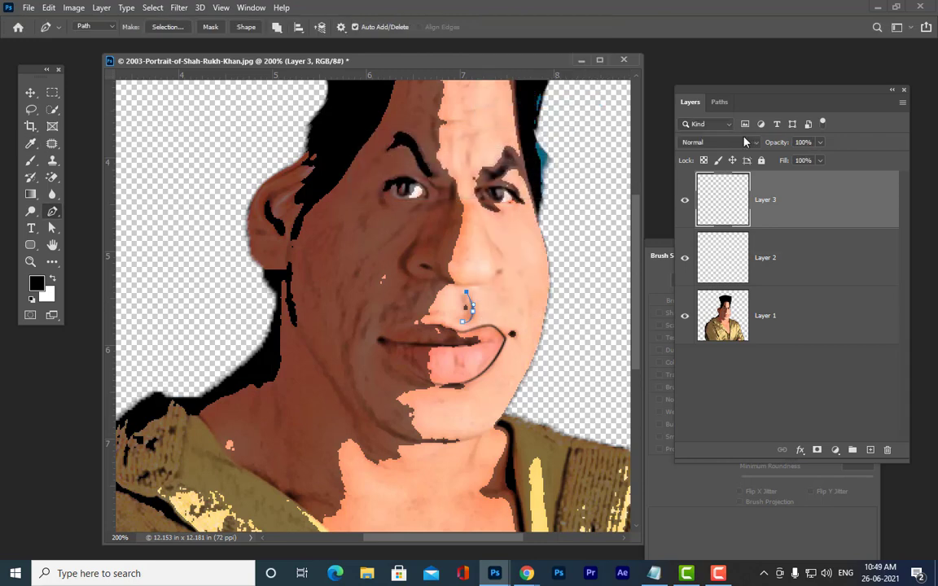
{"action": "left_click", "coordinate": [720, 101]}
{"action": "right_click", "coordinate": [749, 136]}
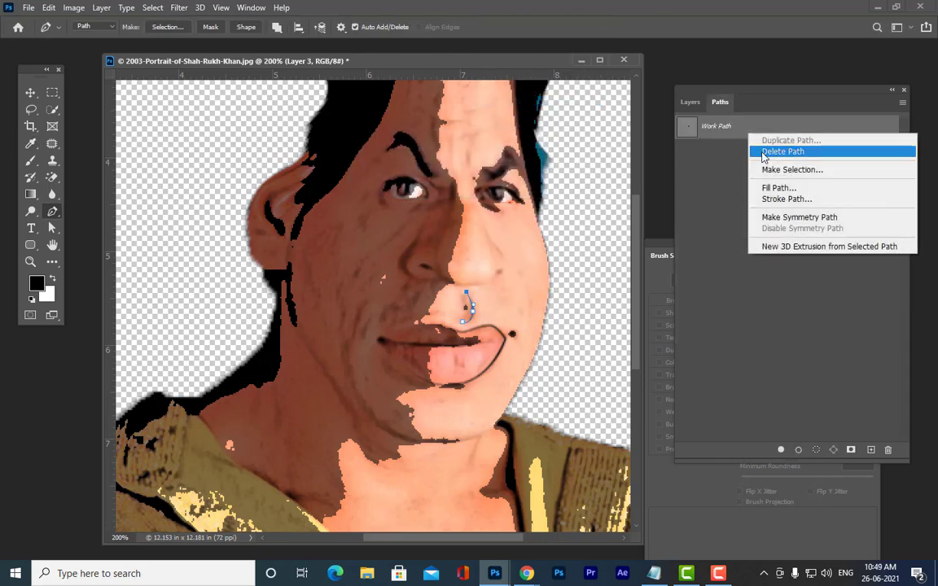
{"action": "left_click", "coordinate": [766, 152]}
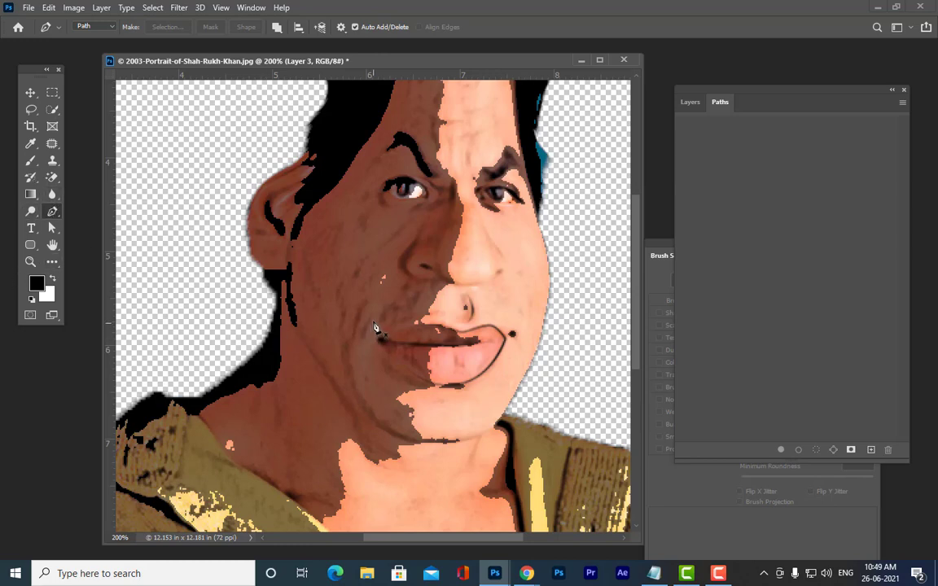
Step: Draw a curved path from the shaded cheek down around the chin to the collar on the lit side
{"action": "left_click", "coordinate": [343, 317]}
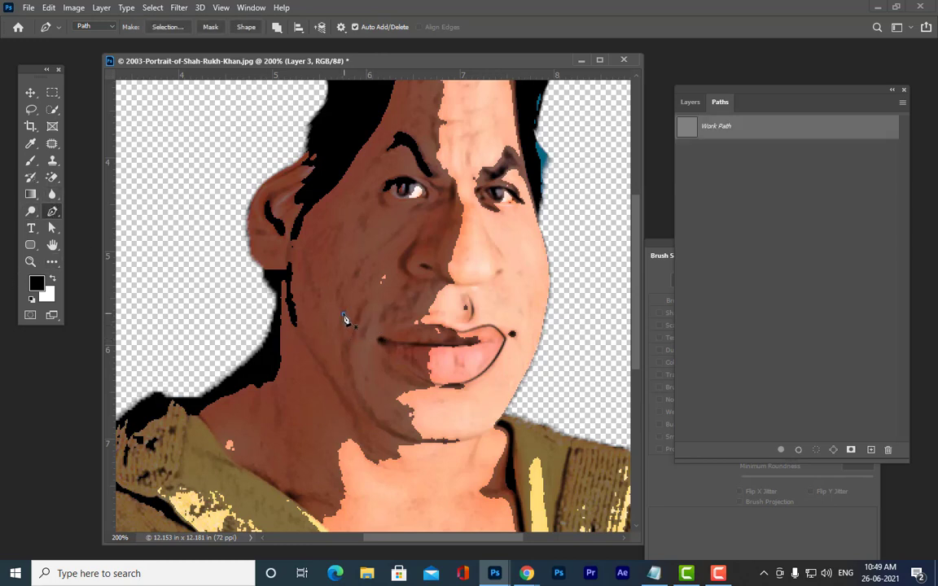
{"action": "left_click_drag", "start_coordinate": [350, 373], "coordinate": [492, 427]}
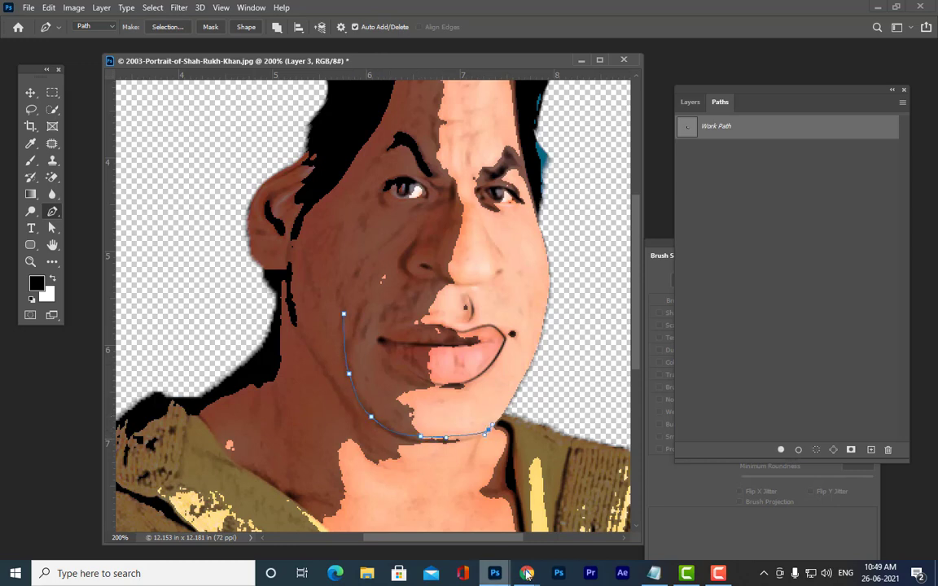
Step: Switch to Chrome to check the Google Meet call, and return to Photoshop
{"action": "mouse_move", "coordinate": [527, 573]}
{"action": "left_click", "coordinate": [454, 509]}
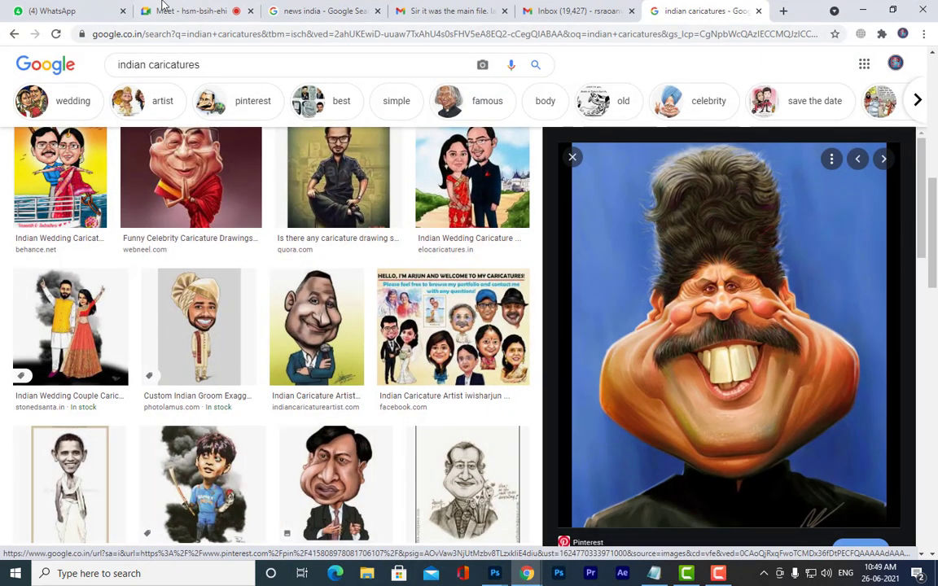
{"action": "left_click", "coordinate": [163, 7]}
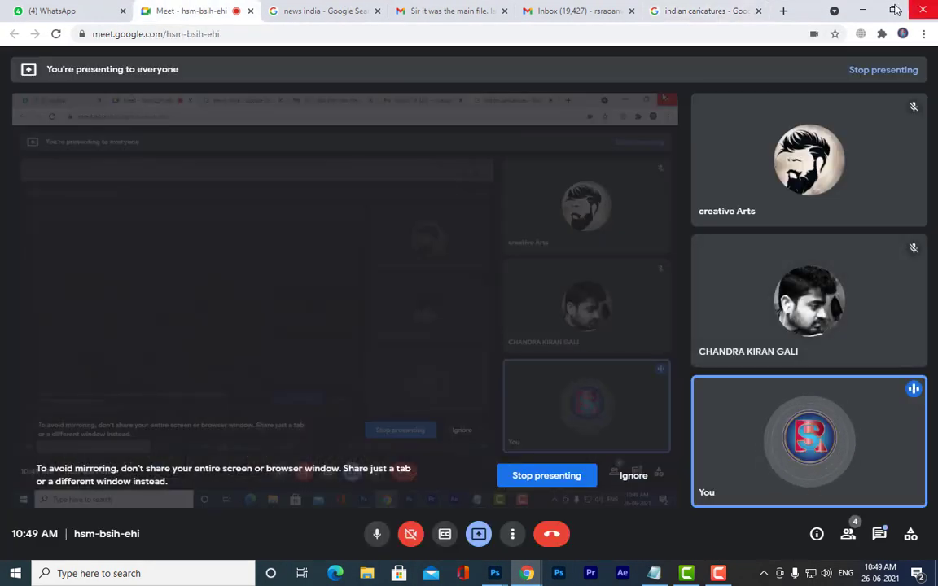
{"action": "left_click", "coordinate": [863, 10]}
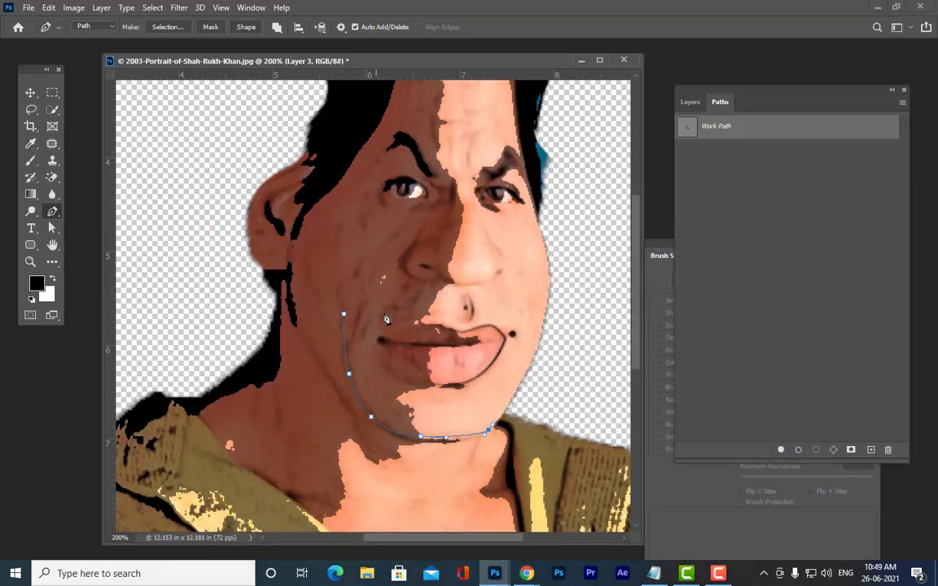
Step: Adjust the anchor points of the cheek-and-chin path so it follows the lower edge of the chin smoothly
{"action": "left_click", "coordinate": [52, 229]}
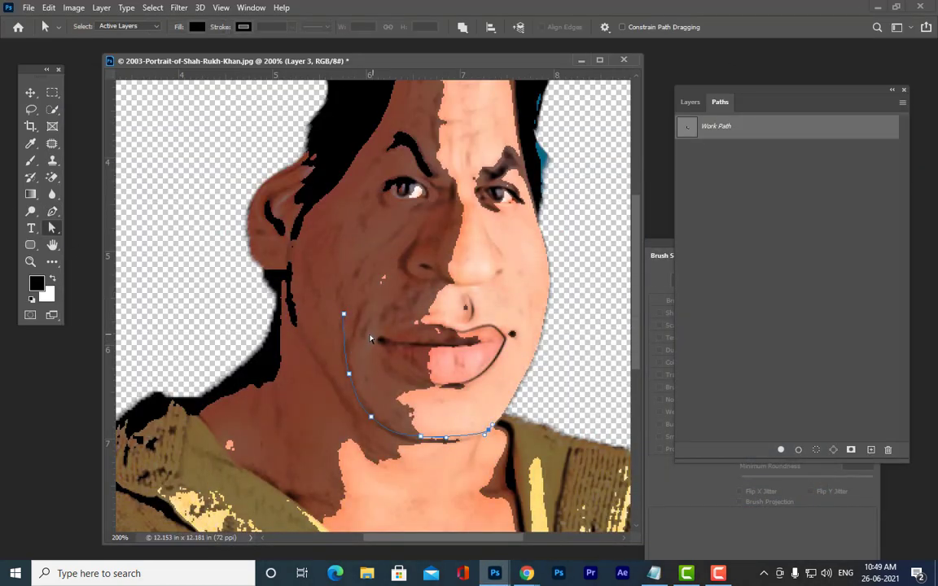
{"action": "left_click", "coordinate": [344, 316]}
{"action": "left_click", "coordinate": [339, 367]}
{"action": "left_click_drag", "start_coordinate": [344, 357], "coordinate": [346, 354]}
{"action": "left_click", "coordinate": [345, 315]}
{"action": "left_click_drag", "start_coordinate": [420, 437], "coordinate": [425, 439]}
{"action": "left_click_drag", "start_coordinate": [351, 377], "coordinate": [345, 376]}
{"action": "left_click_drag", "start_coordinate": [344, 312], "coordinate": [340, 310]}
{"action": "left_click_drag", "start_coordinate": [426, 438], "coordinate": [432, 439]}
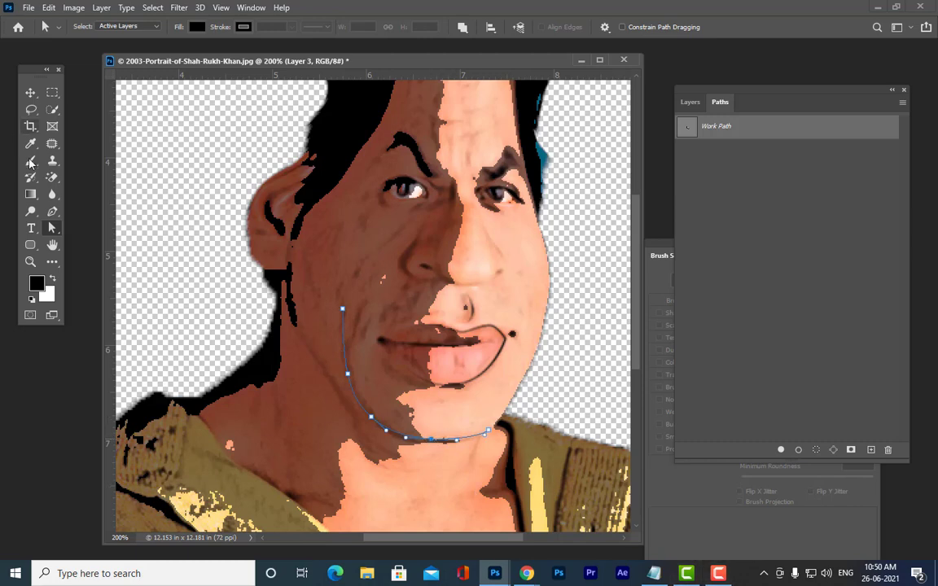
Step: Stroke the cheek-and-chin path with the Brush using simulated pressure, and delete its work path
{"action": "left_click", "coordinate": [52, 211]}
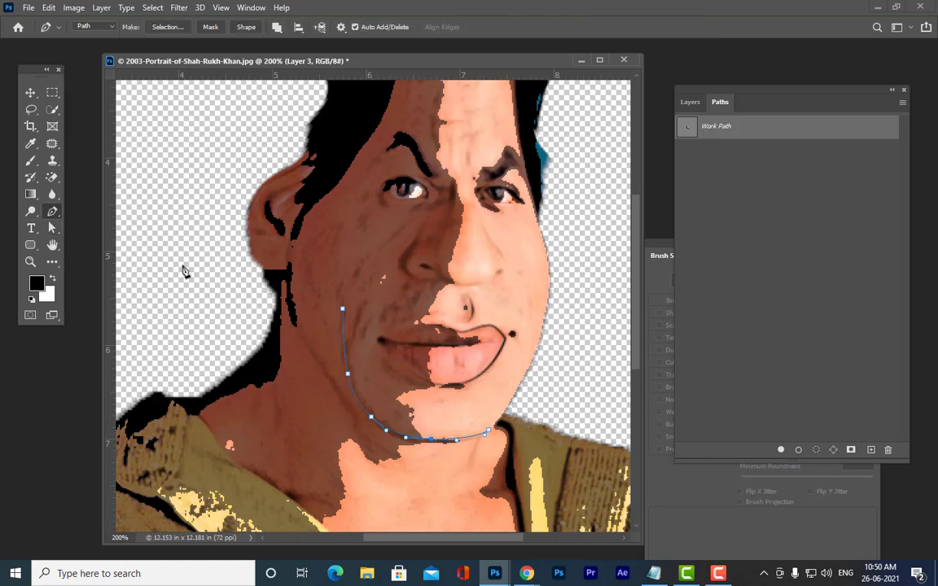
{"action": "right_click", "coordinate": [343, 310]}
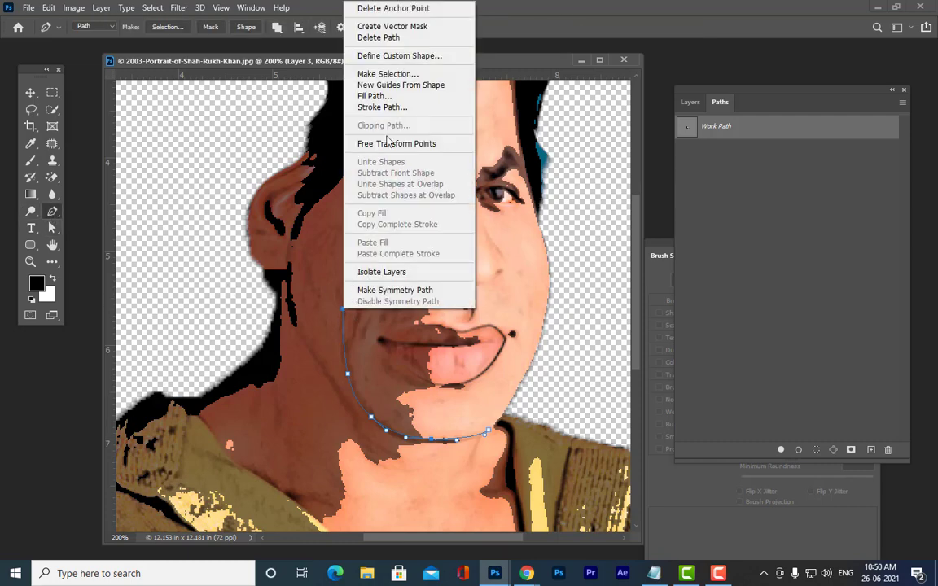
{"action": "left_click", "coordinate": [379, 107]}
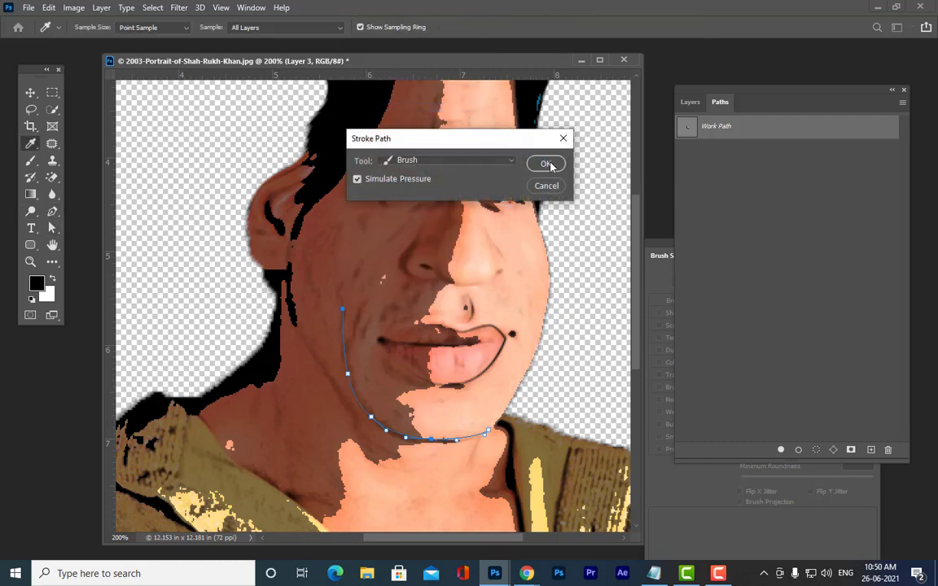
{"action": "left_click", "coordinate": [550, 163]}
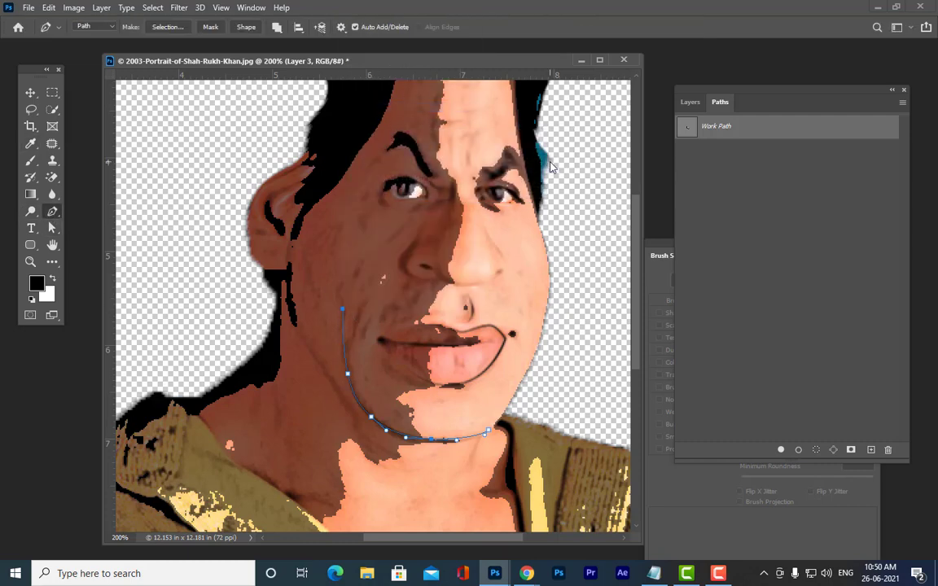
{"action": "right_click", "coordinate": [752, 128]}
{"action": "left_click", "coordinate": [763, 142]}
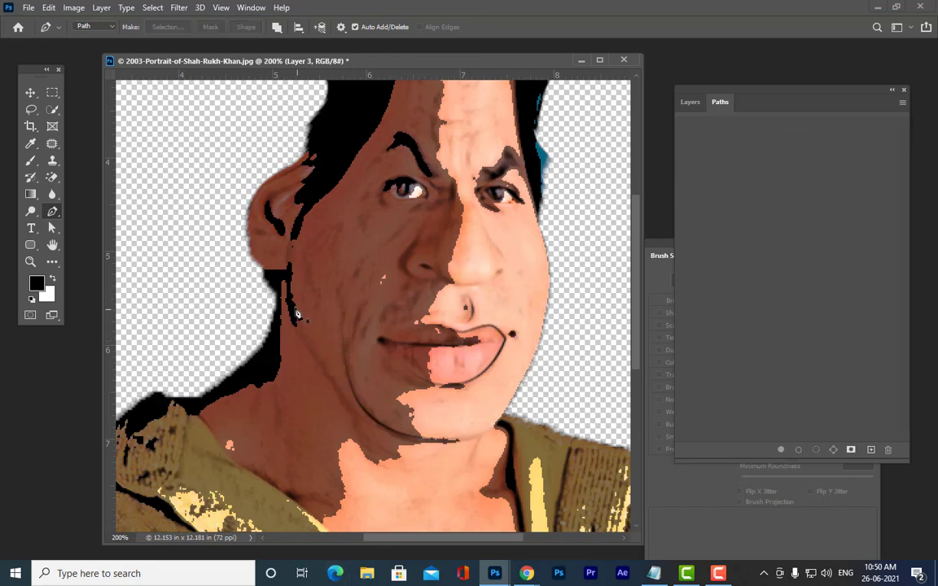
Step: Draw a curved path along the shaded jawline from below the ear to the chin outline
{"action": "left_click", "coordinate": [289, 268]}
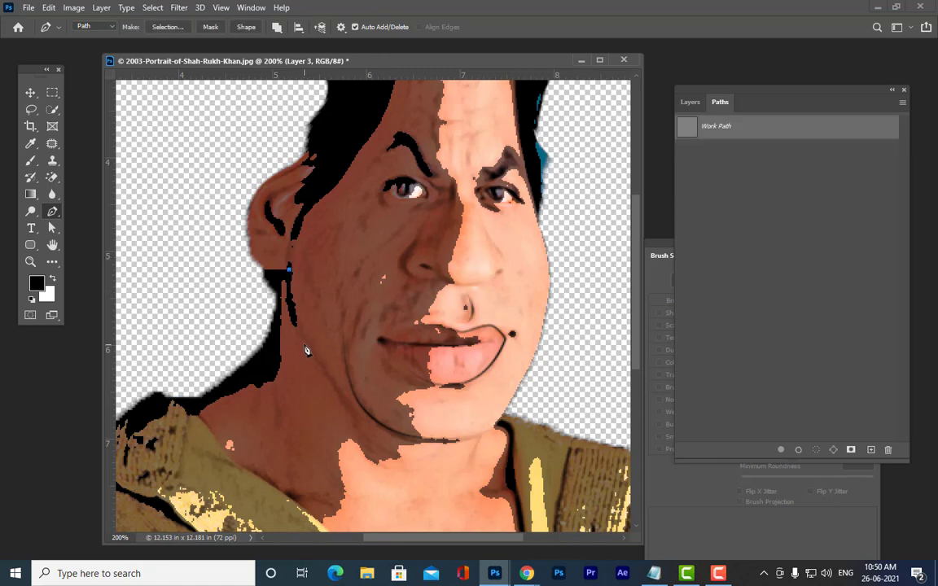
{"action": "left_click_drag", "start_coordinate": [301, 337], "coordinate": [315, 358]}
{"action": "left_click_drag", "start_coordinate": [339, 391], "coordinate": [372, 424]}
Step: Stroke the jawline path with the Brush using simulated pressure, and delete its work path
{"action": "right_click", "coordinate": [292, 277]}
{"action": "left_click", "coordinate": [315, 357]}
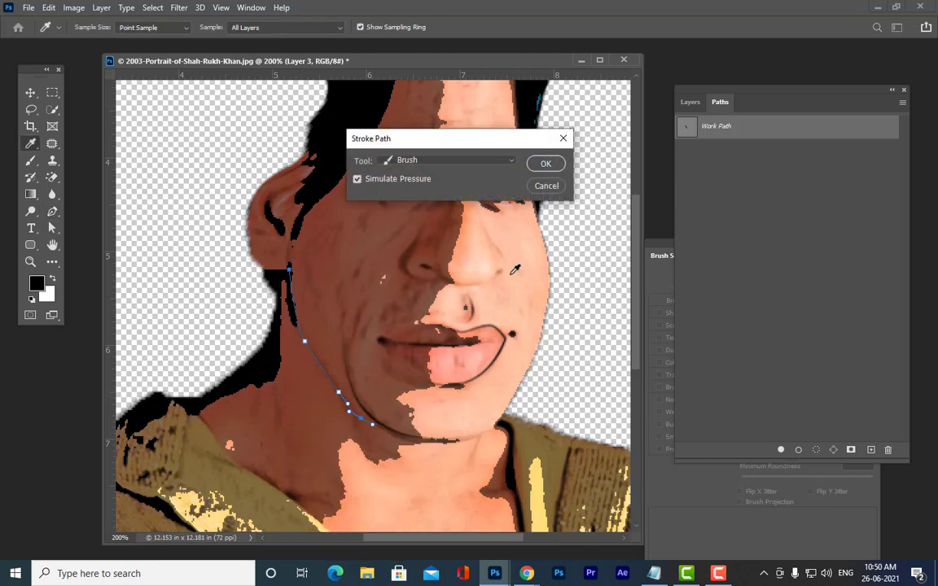
{"action": "left_click", "coordinate": [548, 163]}
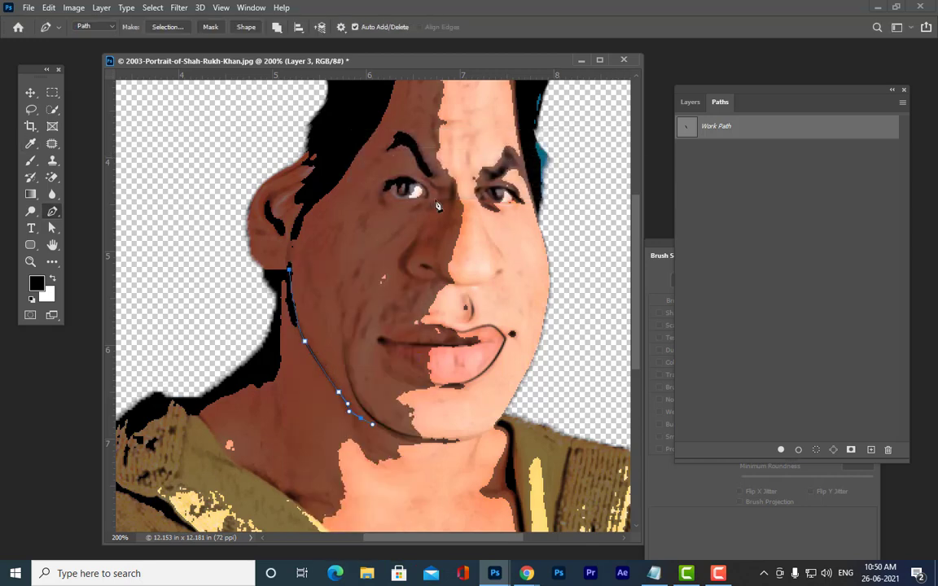
{"action": "right_click", "coordinate": [728, 130]}
{"action": "left_click", "coordinate": [741, 145]}
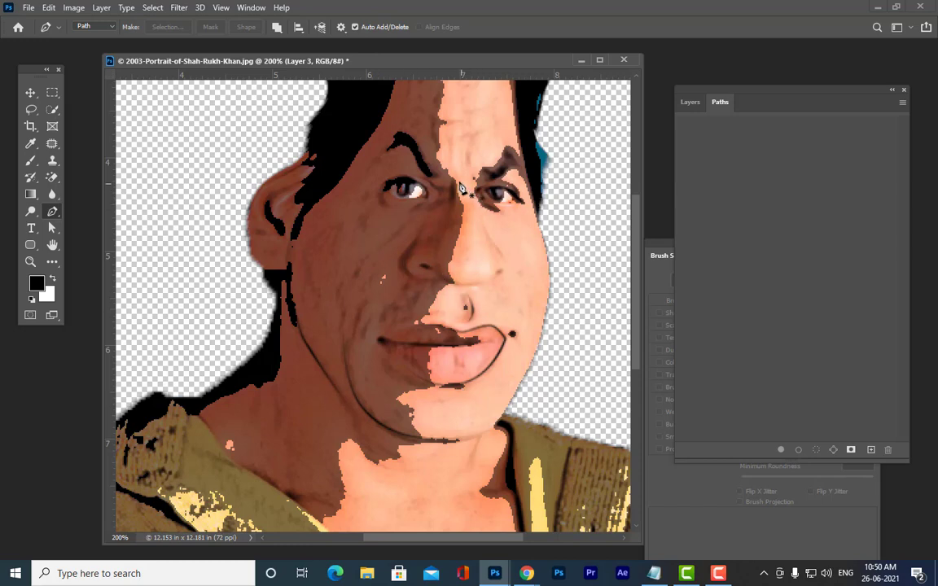
Step: Draw a curved path around the shaded nostril wing and adjust its anchor points to fit the contour
{"action": "left_click", "coordinate": [428, 239]}
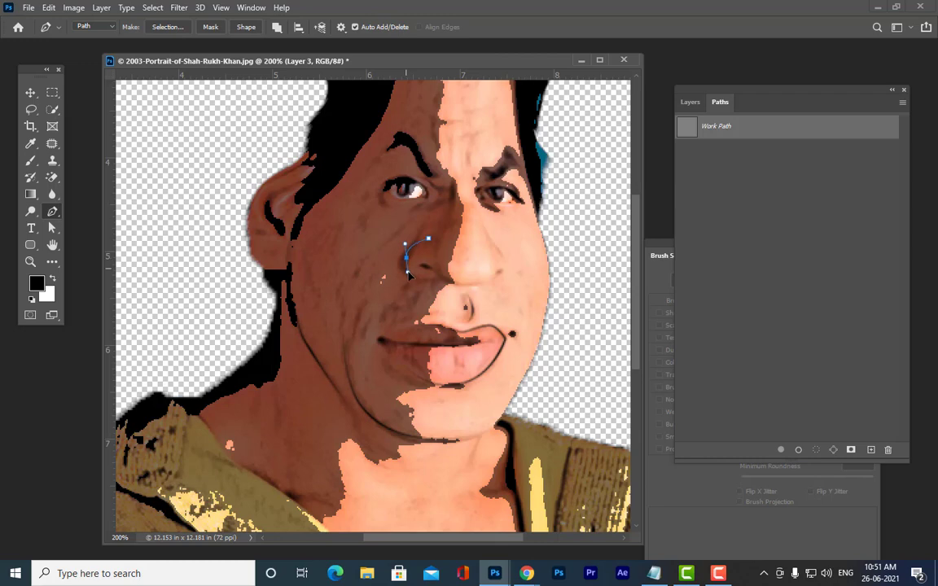
{"action": "left_click_drag", "start_coordinate": [418, 278], "coordinate": [435, 283]}
{"action": "left_click", "coordinate": [52, 228]}
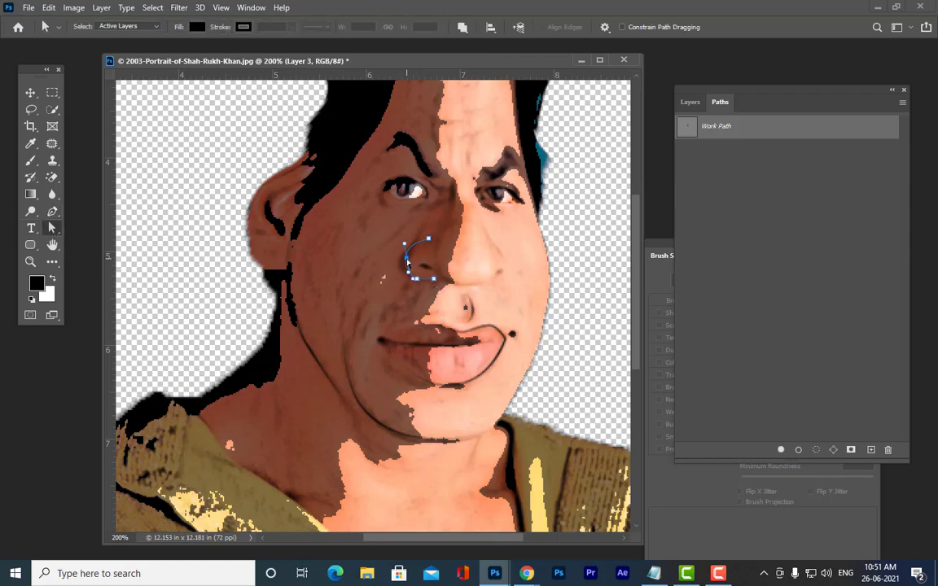
{"action": "left_click_drag", "start_coordinate": [408, 261], "coordinate": [426, 237]}
Step: Stroke the nostril-wing path with the Brush, and delete its work path
{"action": "left_click", "coordinate": [52, 211]}
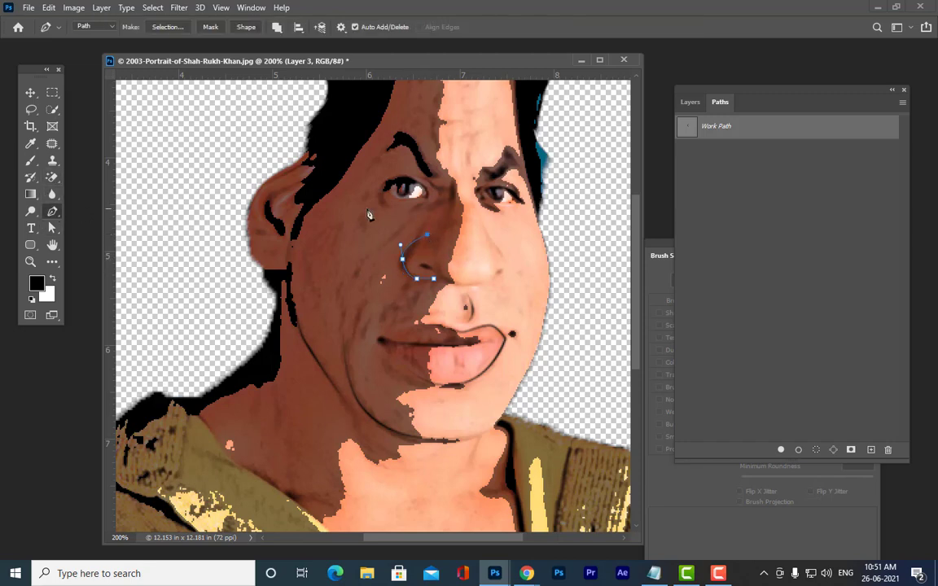
{"action": "right_click", "coordinate": [431, 238]}
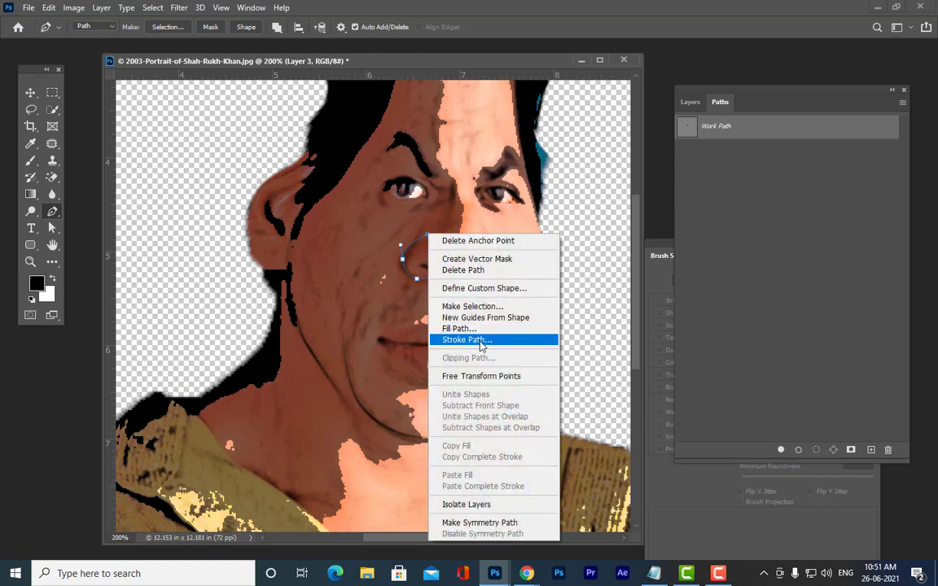
{"action": "left_click", "coordinate": [476, 339]}
{"action": "left_click", "coordinate": [546, 165]}
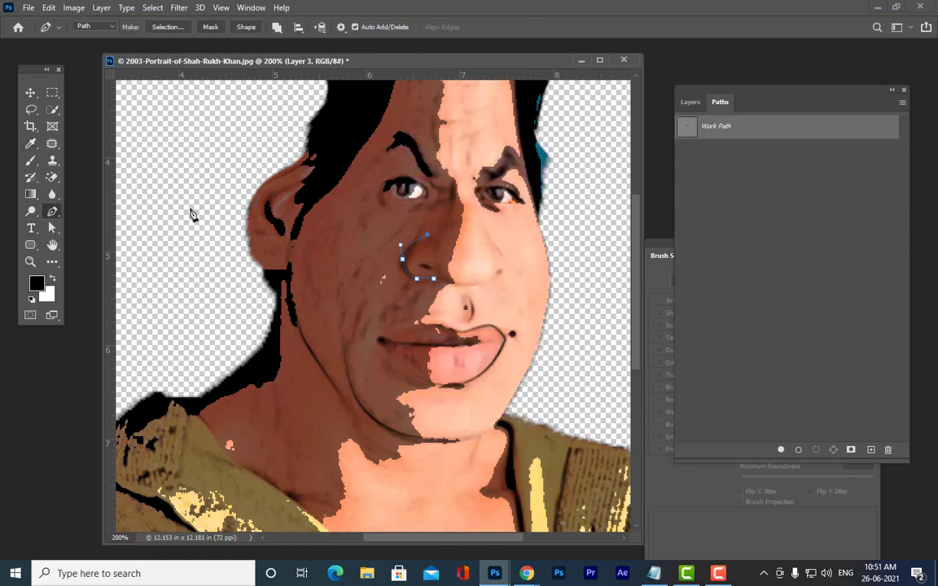
{"action": "right_click", "coordinate": [772, 132]}
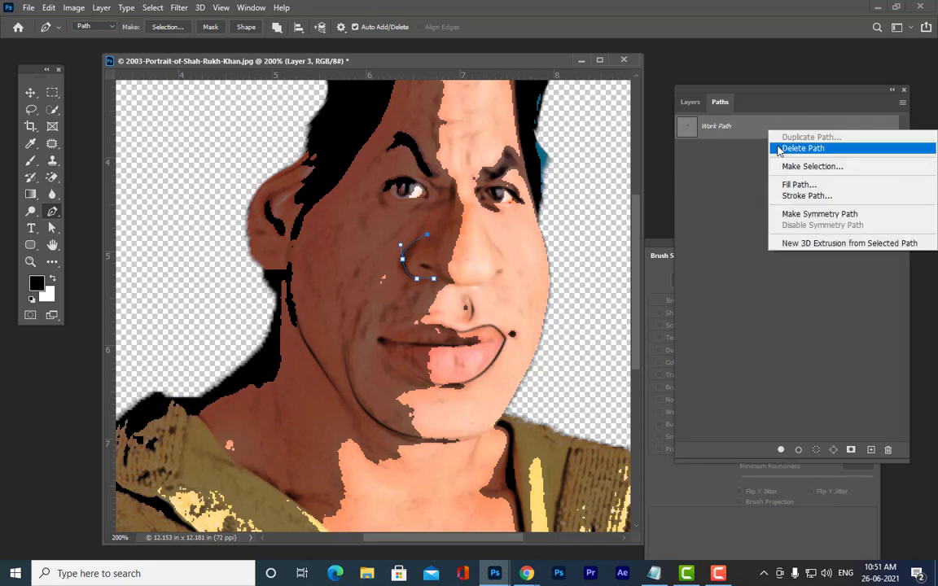
{"action": "left_click", "coordinate": [781, 149]}
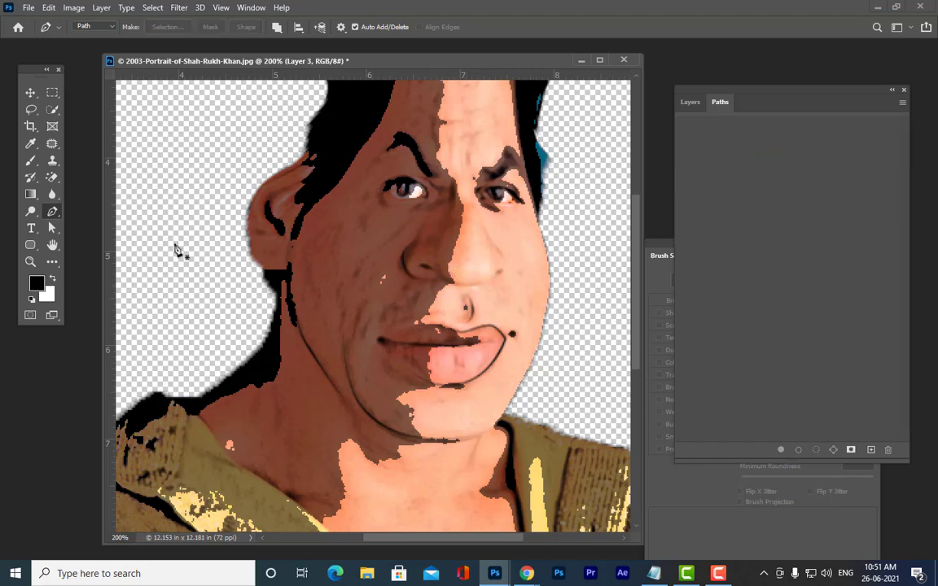
Step: Draw a path along the base of the nose from nostril to nostril and smooth its curve under the tip
{"action": "left_click", "coordinate": [431, 278]}
{"action": "left_click", "coordinate": [420, 265]}
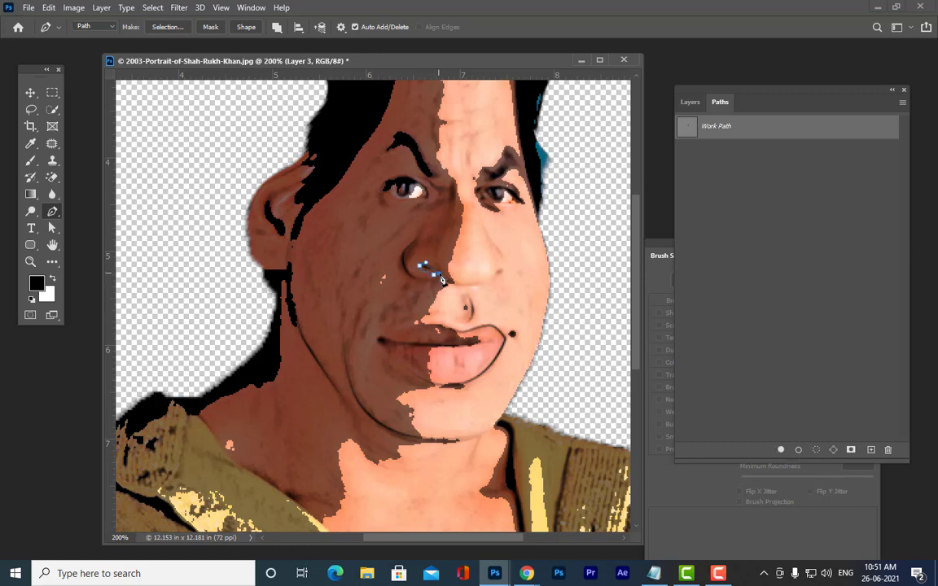
{"action": "left_click_drag", "start_coordinate": [476, 284], "coordinate": [487, 275]}
{"action": "left_click", "coordinate": [498, 269]}
{"action": "left_click", "coordinate": [53, 231]}
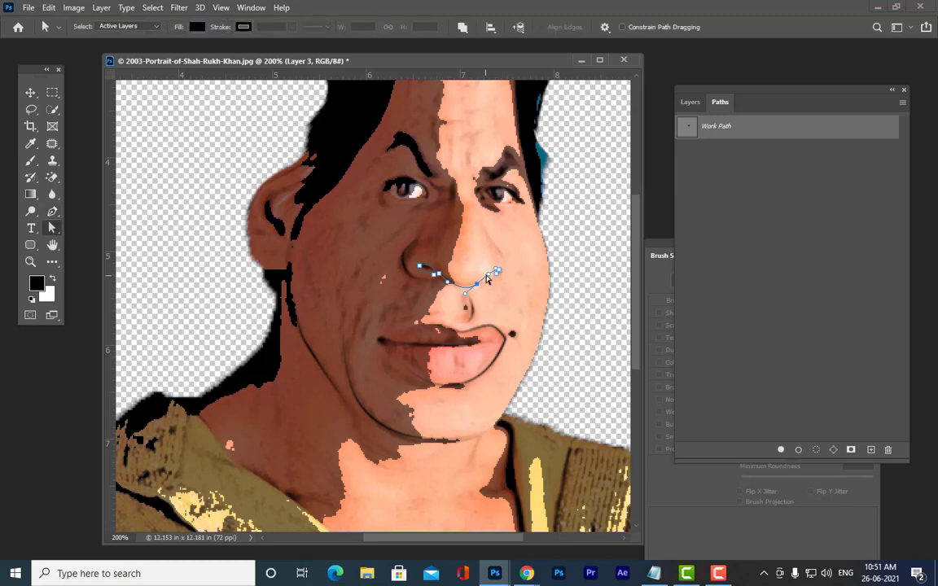
{"action": "left_click_drag", "start_coordinate": [487, 275], "coordinate": [485, 281]}
{"action": "left_click_drag", "start_coordinate": [479, 284], "coordinate": [475, 284]}
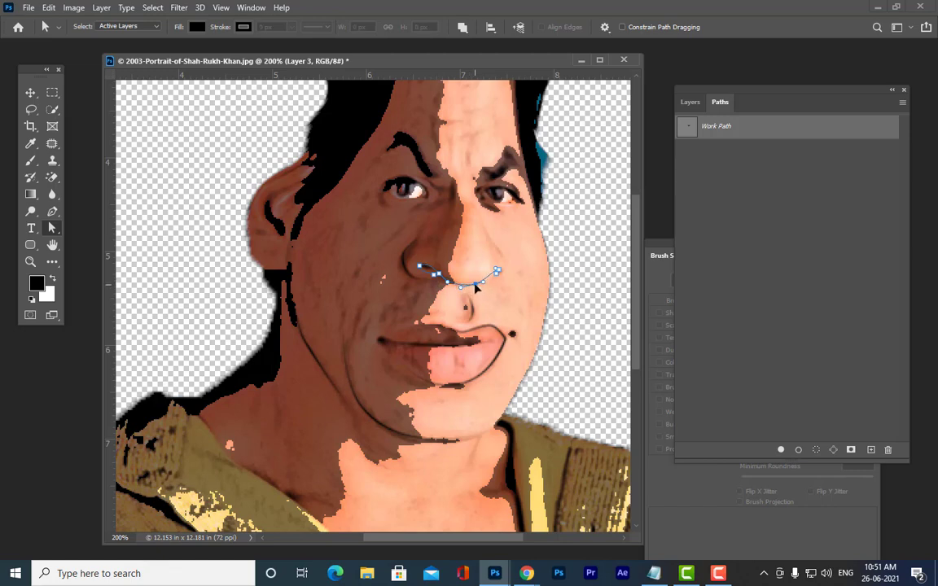
Step: Stroke the nose-base path with the Brush using simulated pressure, delete its work path and return to the Pen tool
{"action": "right_click", "coordinate": [730, 127]}
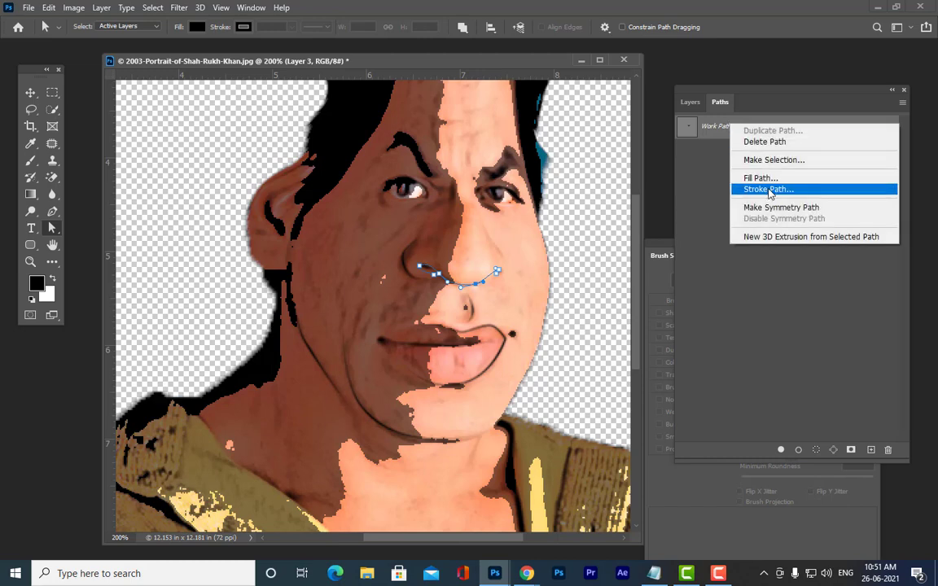
{"action": "left_click", "coordinate": [769, 189]}
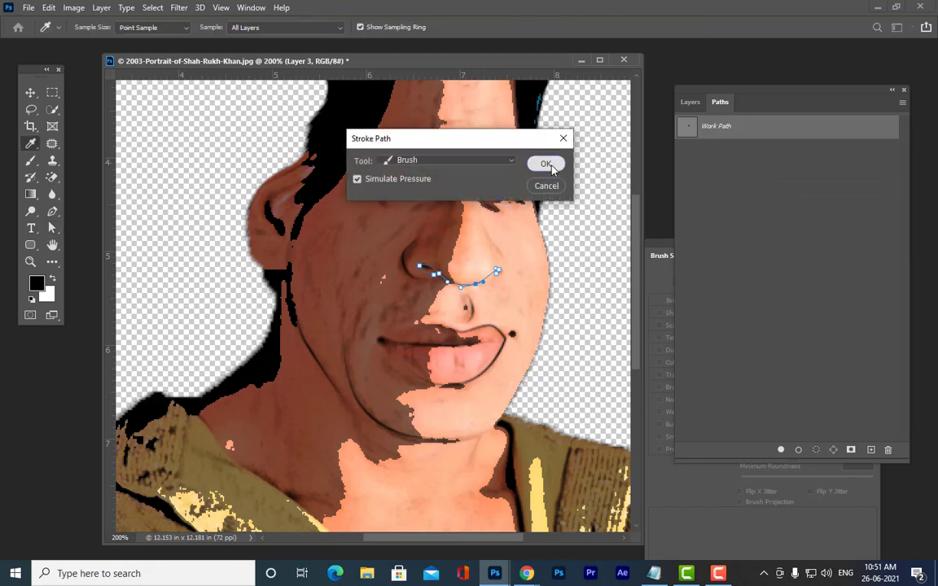
{"action": "left_click", "coordinate": [547, 160]}
{"action": "right_click", "coordinate": [739, 129]}
{"action": "left_click", "coordinate": [751, 143]}
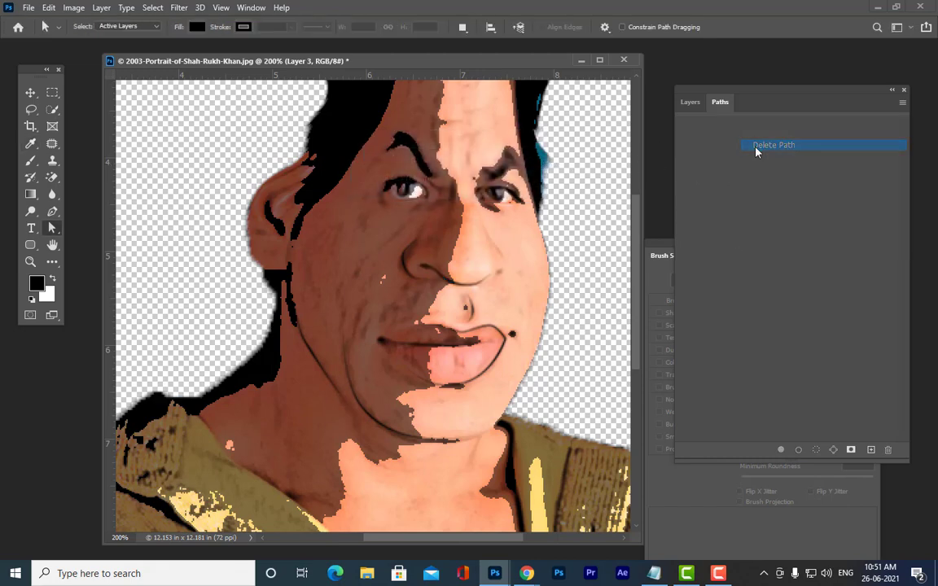
{"action": "left_click", "coordinate": [51, 211]}
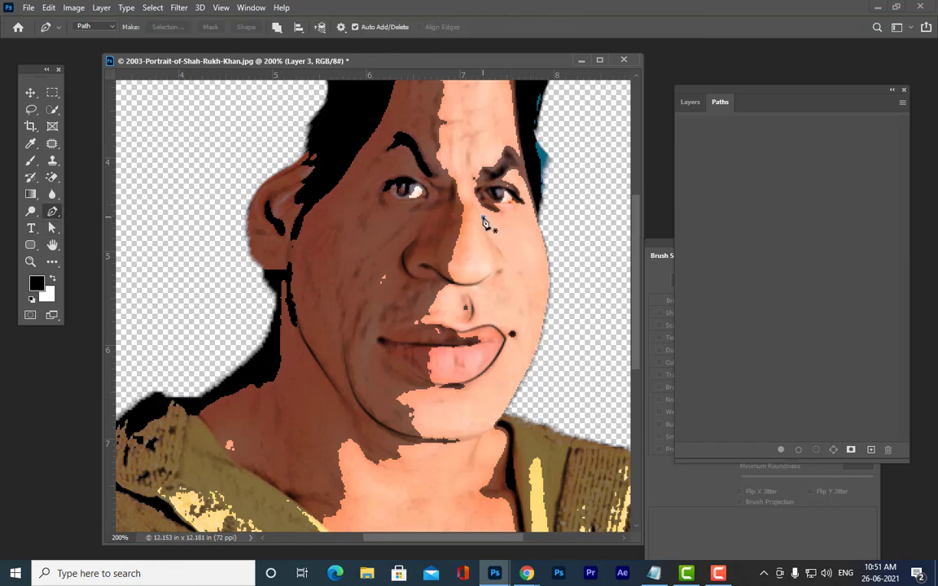
Step: Draw a curved path down the lit side of the nose and around its nostril wing, then adjust its anchor points to the contour
{"action": "left_click", "coordinate": [484, 219]}
{"action": "left_click", "coordinate": [493, 242]}
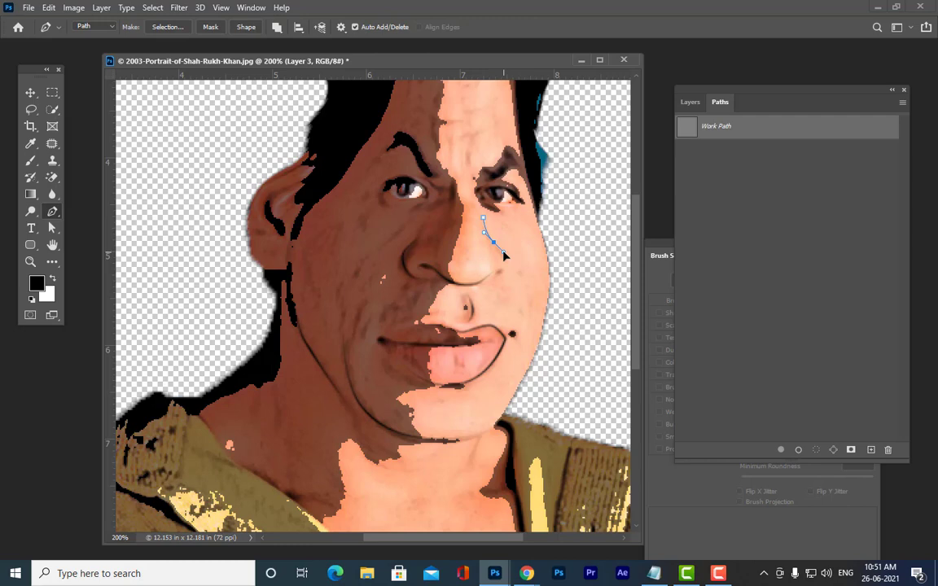
{"action": "left_click", "coordinate": [506, 267]}
{"action": "key", "text": "a"}
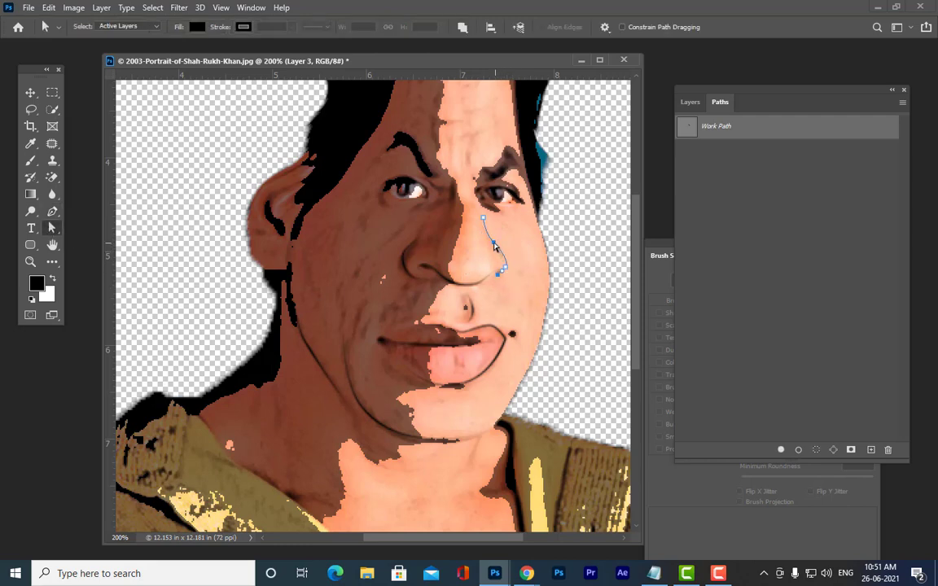
{"action": "left_click", "coordinate": [493, 243]}
{"action": "left_click_drag", "start_coordinate": [509, 264], "coordinate": [510, 267]}
Step: Stroke the path along the lit side of the nose with the Brush, and delete its work path
{"action": "left_click", "coordinate": [52, 211]}
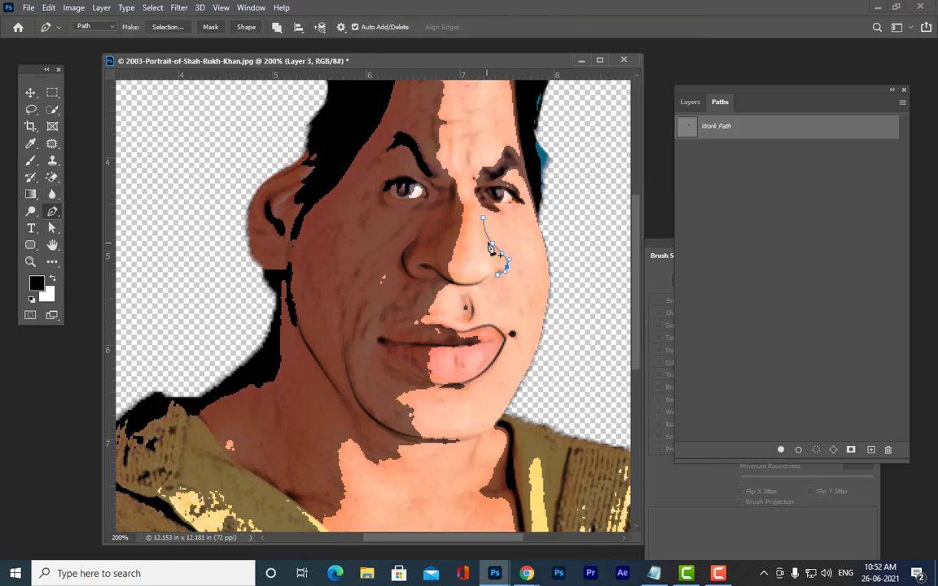
{"action": "right_click", "coordinate": [492, 249]}
{"action": "left_click", "coordinate": [521, 350]}
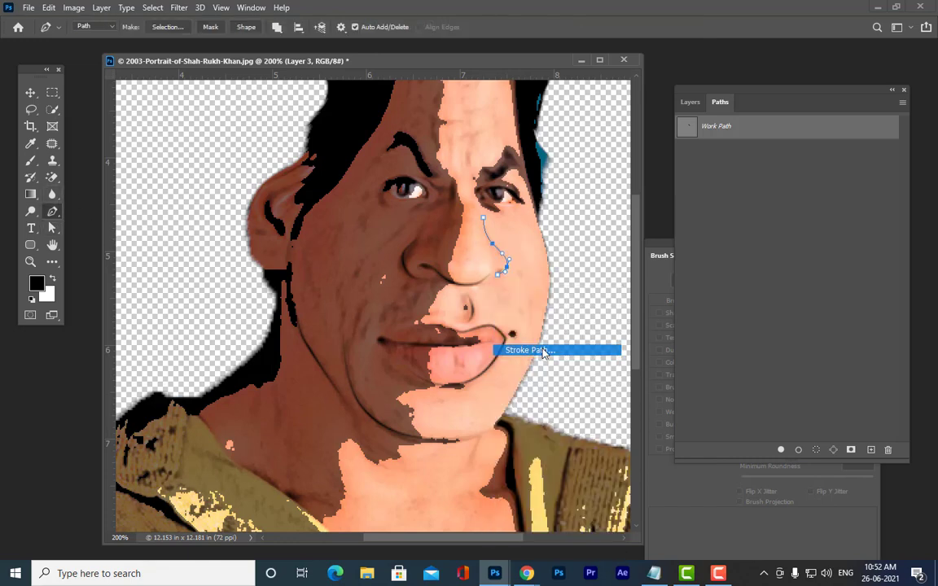
{"action": "left_click", "coordinate": [546, 163]}
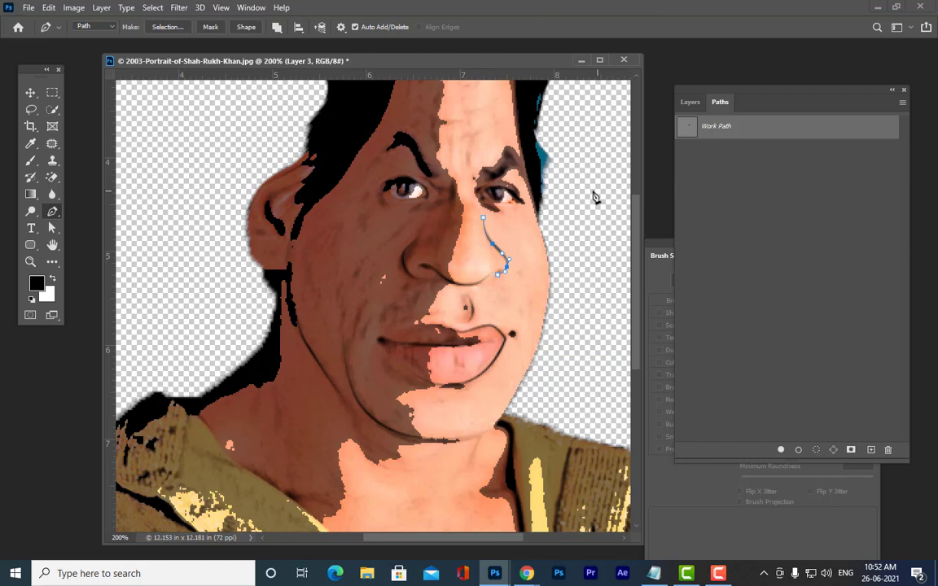
{"action": "right_click", "coordinate": [746, 133]}
{"action": "left_click", "coordinate": [753, 145]}
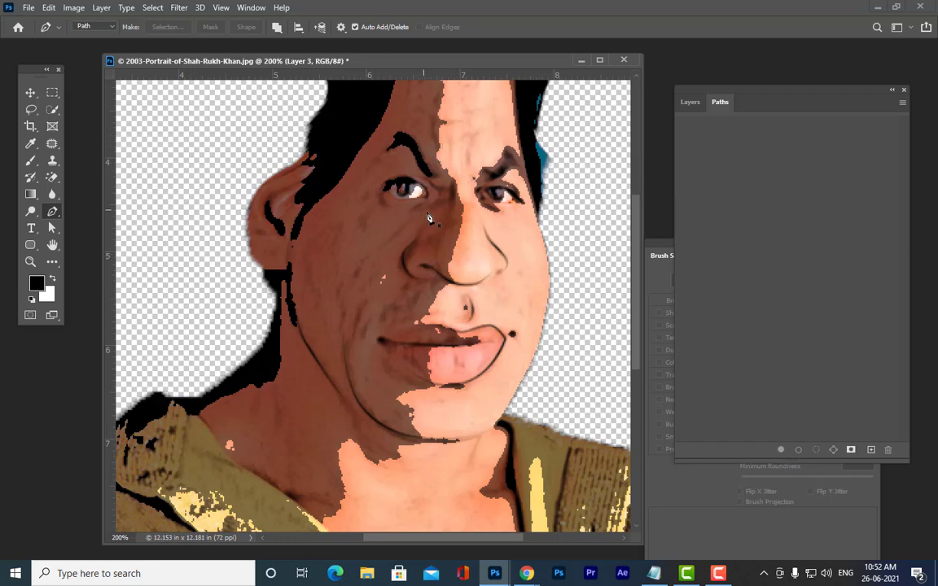
Step: Draw a path along the nose bridge's shadow edge from between the eyebrows to the nose base, and reshape its anchor points and handles
{"action": "scroll", "coordinate": [431, 218], "scroll_direction": "up", "scroll_amount": 2}
{"action": "scroll", "coordinate": [318, 231], "scroll_direction": "down", "scroll_amount": 8}
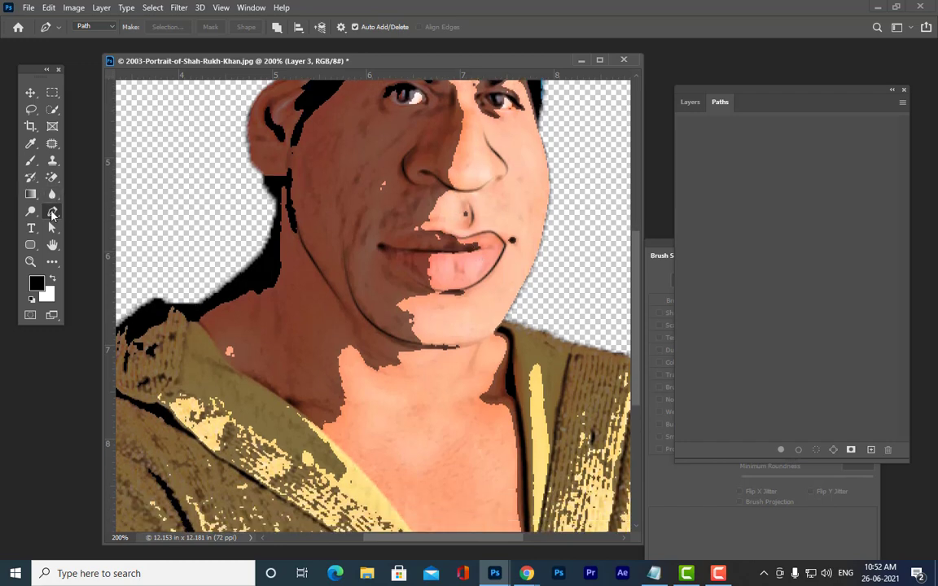
{"action": "scroll", "coordinate": [380, 209], "scroll_direction": "up", "scroll_amount": 7}
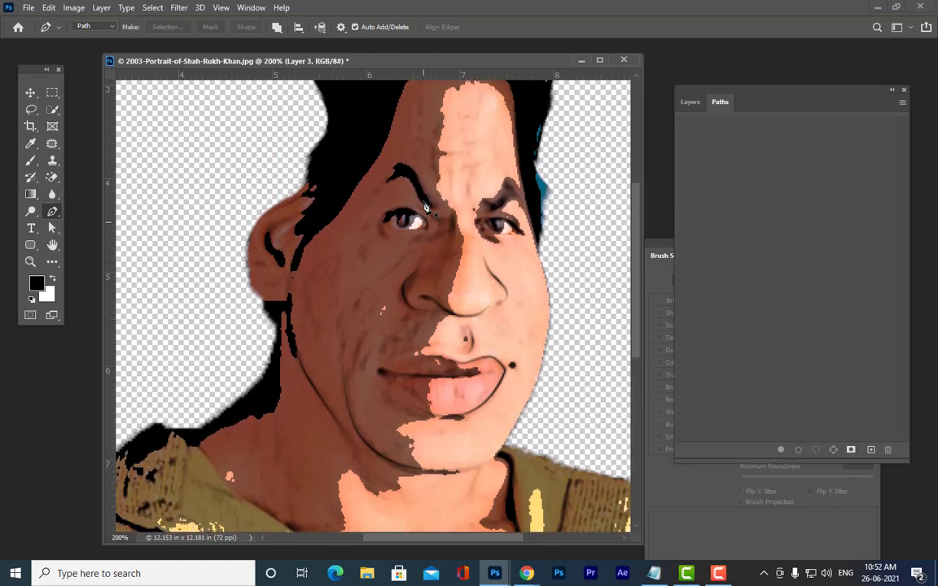
{"action": "scroll", "coordinate": [425, 210], "scroll_direction": "up", "scroll_amount": 4}
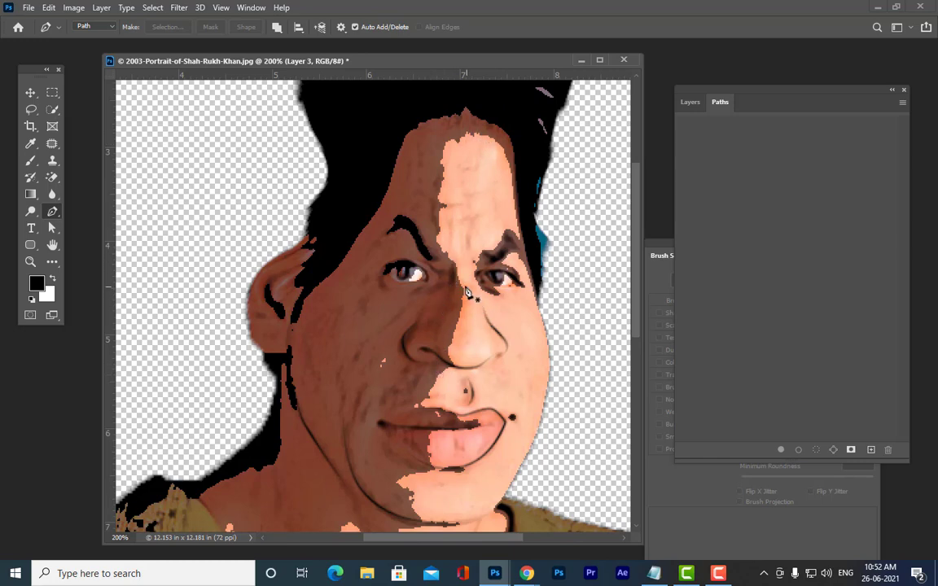
{"action": "left_click", "coordinate": [455, 267]}
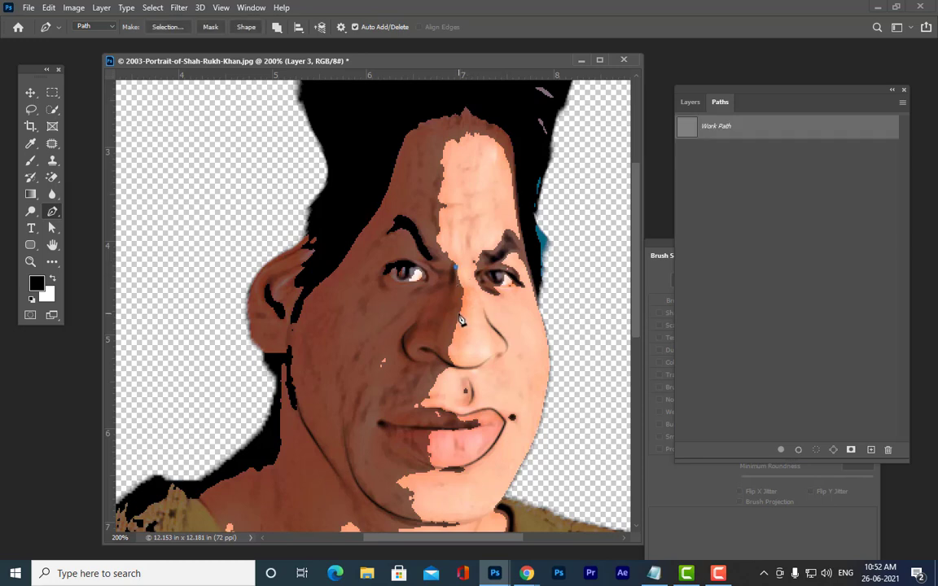
{"action": "left_click_drag", "start_coordinate": [459, 317], "coordinate": [450, 337]}
{"action": "left_click", "coordinate": [450, 356]}
{"action": "left_click", "coordinate": [53, 228]}
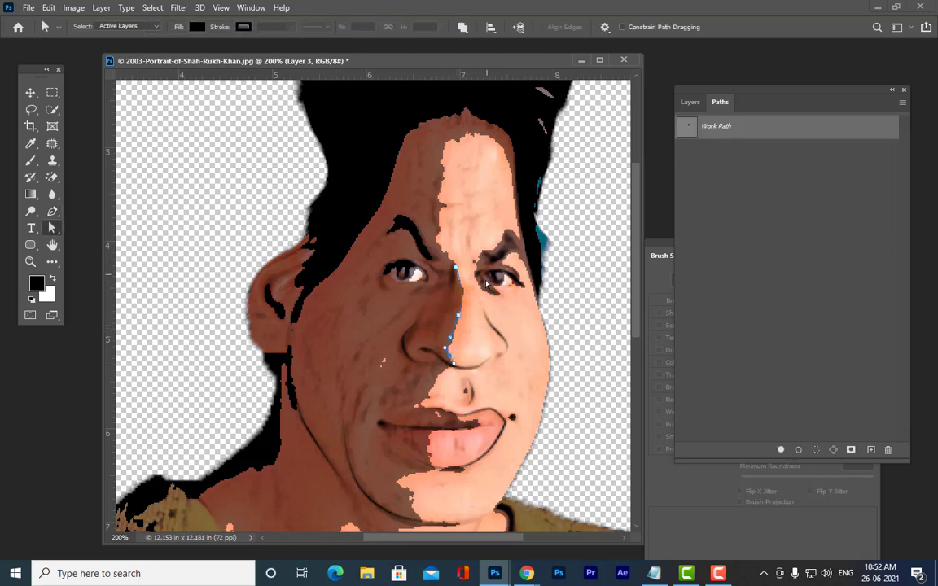
{"action": "left_click", "coordinate": [462, 318]}
{"action": "left_click_drag", "start_coordinate": [468, 291], "coordinate": [452, 331]}
{"action": "left_click", "coordinate": [449, 355]}
{"action": "left_click_drag", "start_coordinate": [456, 267], "coordinate": [451, 265]}
Step: Stroke the nose-bridge path with the Brush, and delete its work path
{"action": "left_click", "coordinate": [52, 211]}
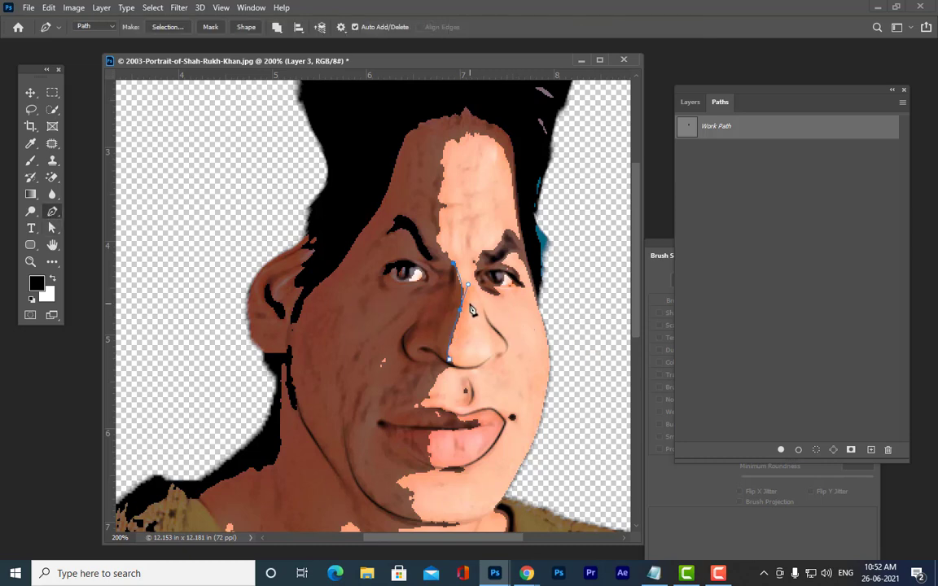
{"action": "right_click", "coordinate": [462, 316]}
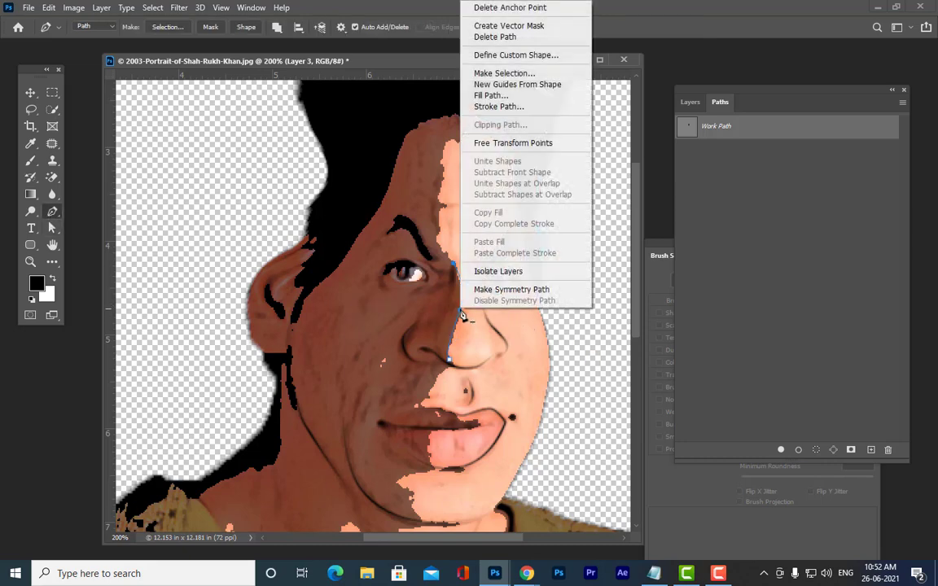
{"action": "left_click", "coordinate": [521, 106]}
{"action": "left_click", "coordinate": [548, 164]}
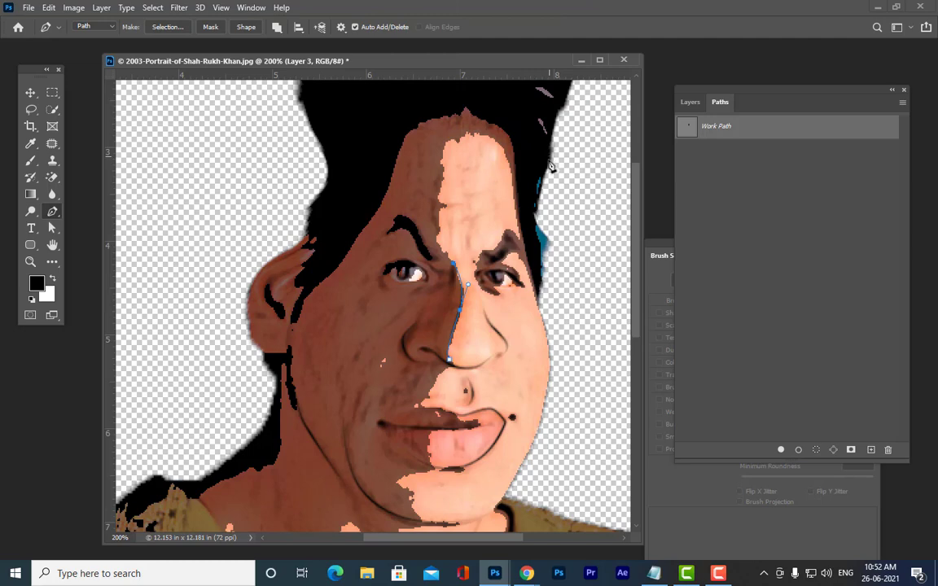
{"action": "right_click", "coordinate": [768, 128]}
{"action": "left_click", "coordinate": [778, 144]}
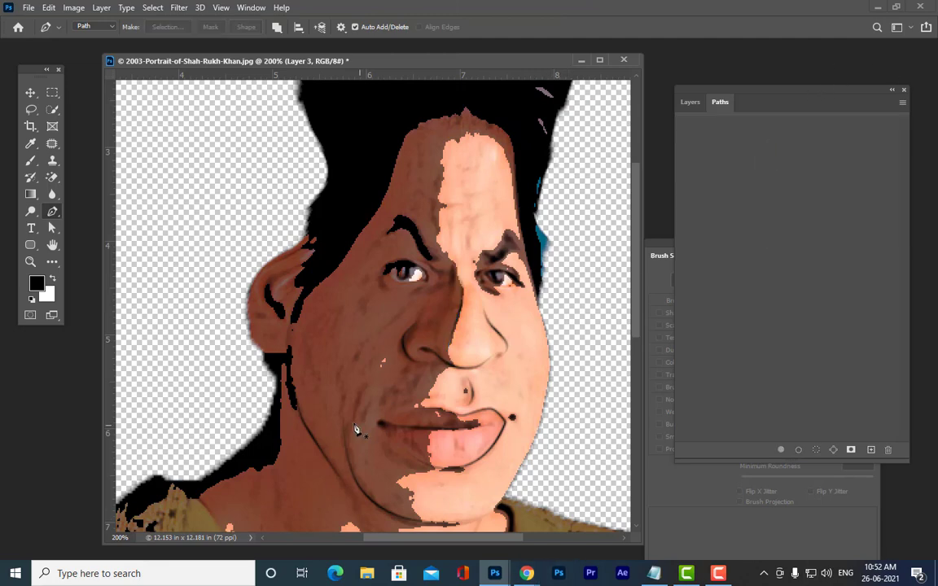
Step: Draw a shallow, downward-bowed path across the forehead above the eyebrows for a crease line
{"action": "scroll", "coordinate": [326, 302], "scroll_direction": "down", "scroll_amount": 1}
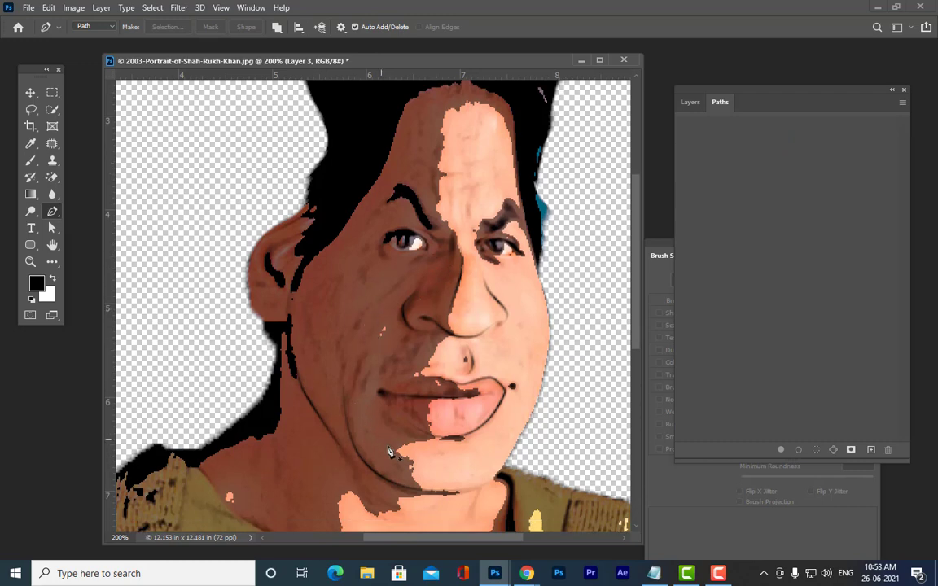
{"action": "scroll", "coordinate": [416, 367], "scroll_direction": "down", "scroll_amount": 2}
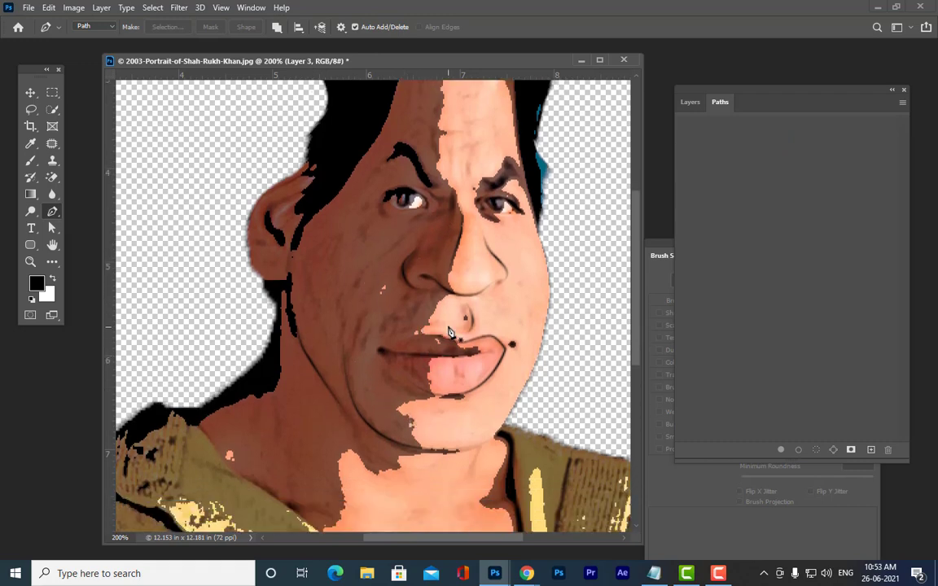
{"action": "scroll", "coordinate": [440, 261], "scroll_direction": "up", "scroll_amount": 3}
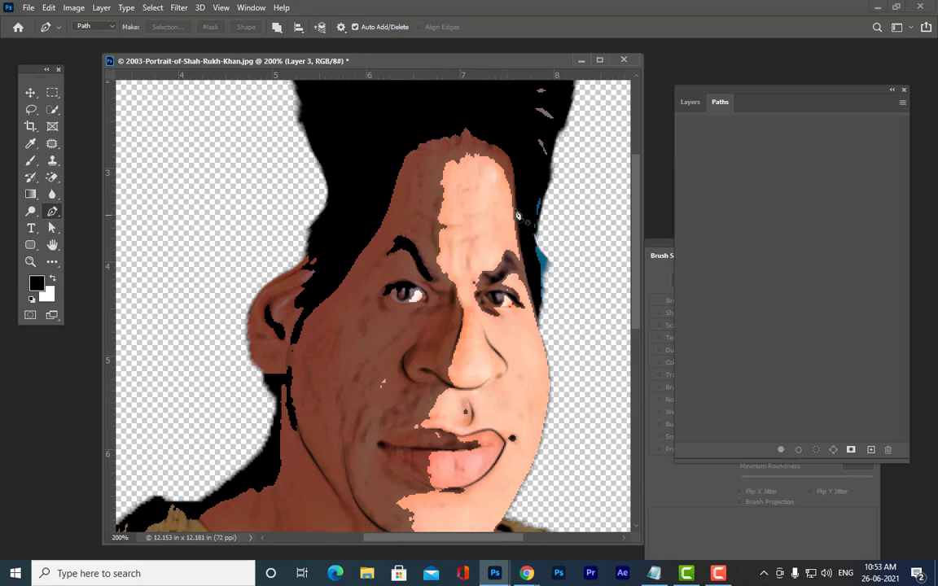
{"action": "left_click_drag", "start_coordinate": [410, 210], "coordinate": [487, 227]}
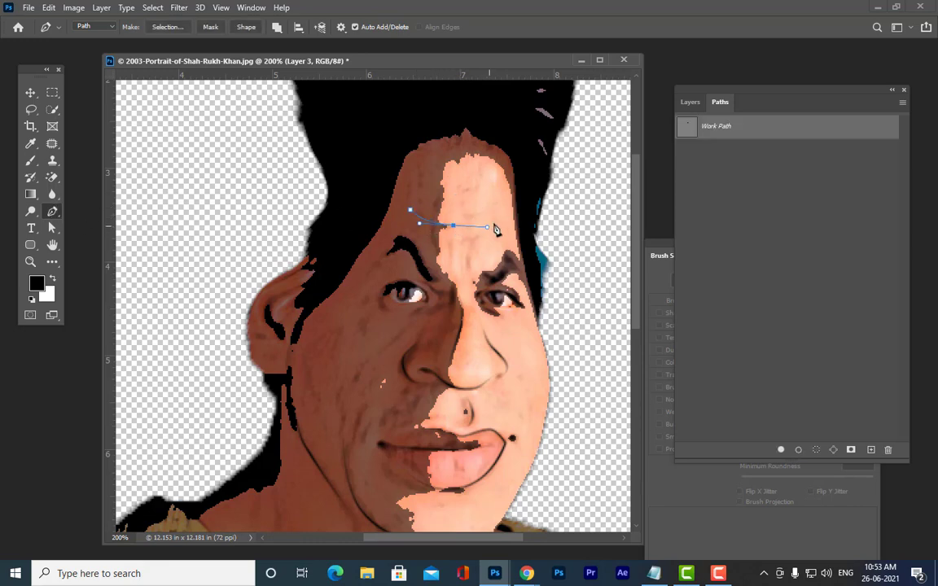
{"action": "left_click", "coordinate": [504, 217]}
Step: Stroke the forehead-crease path with the Brush using simulated pressure, and delete its work path
{"action": "right_click", "coordinate": [732, 128]}
{"action": "left_click", "coordinate": [780, 190]}
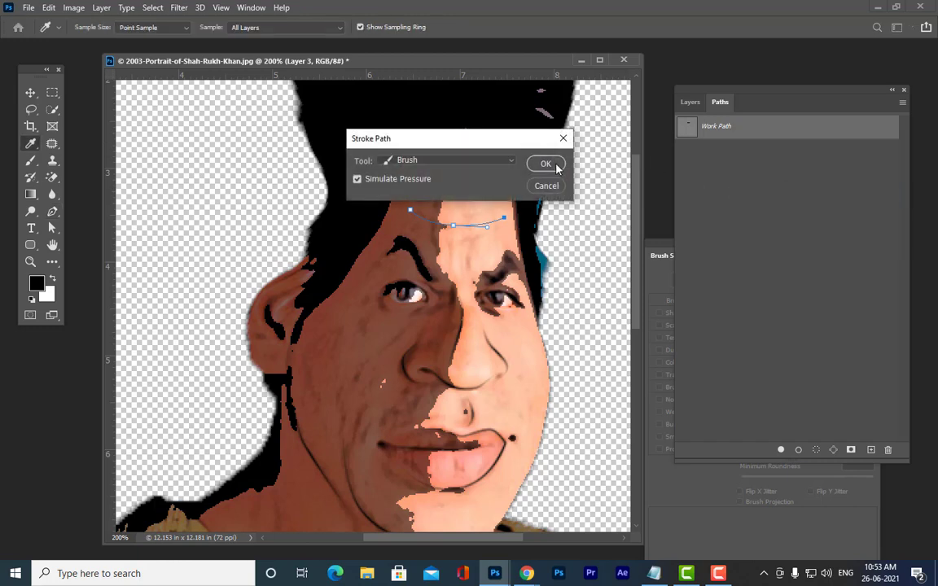
{"action": "left_click", "coordinate": [556, 167]}
{"action": "right_click", "coordinate": [751, 126]}
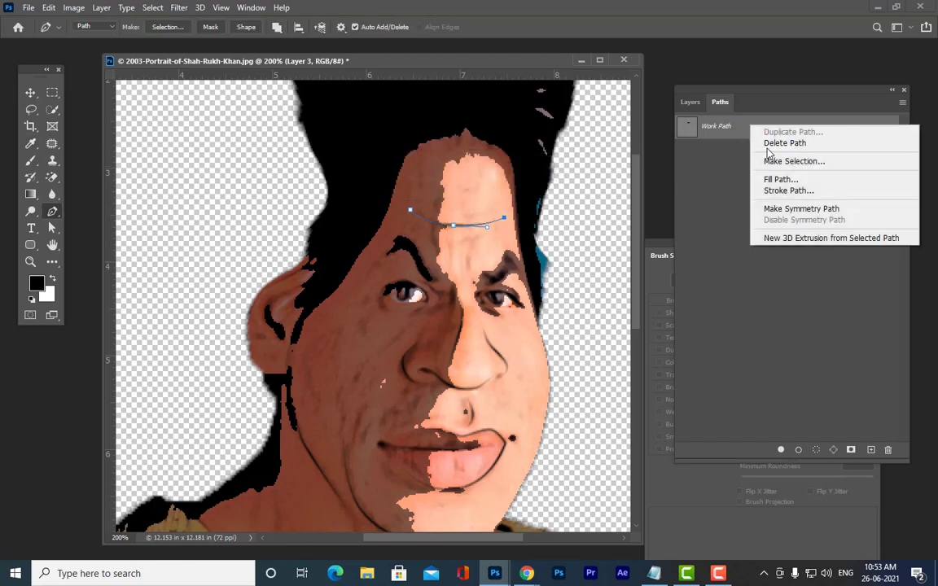
{"action": "left_click", "coordinate": [770, 144]}
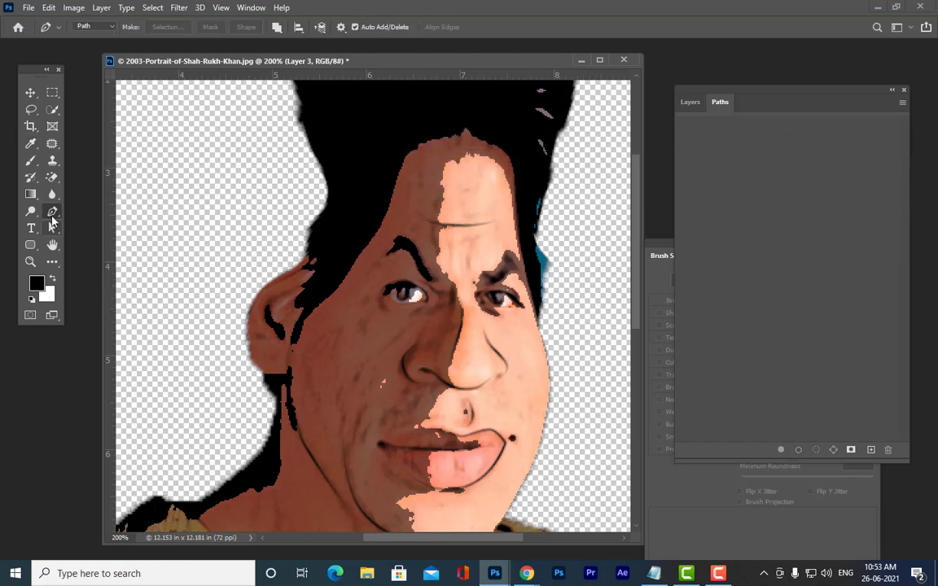
Step: Draw a short curved frown-line path between the eyebrows on the lit side of the forehead
{"action": "left_click", "coordinate": [472, 242]}
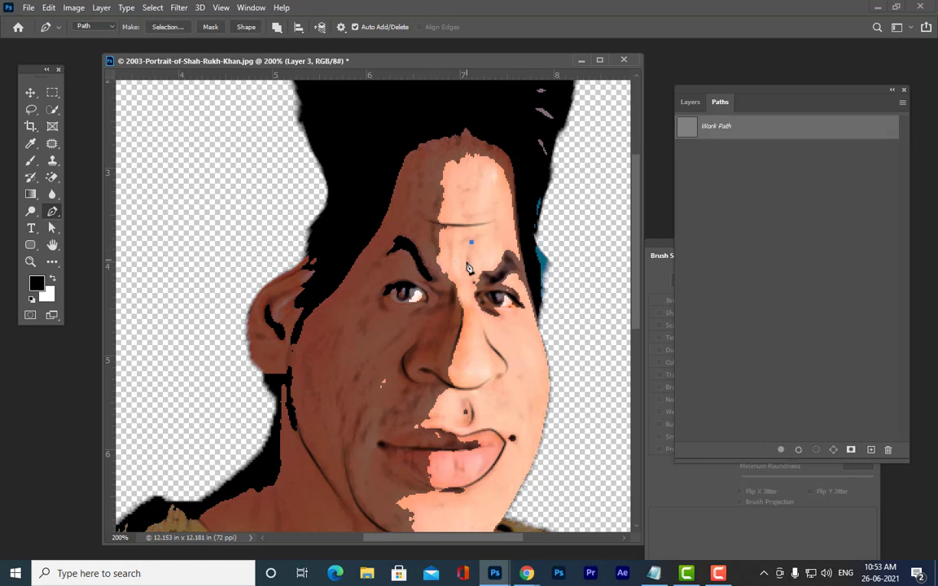
{"action": "left_click", "coordinate": [465, 256]}
{"action": "left_click", "coordinate": [469, 268]}
{"action": "left_click", "coordinate": [475, 278]}
Step: Stroke the frown-line path with the Brush using simulated pressure, and delete its work path
{"action": "right_click", "coordinate": [730, 133]}
{"action": "left_click", "coordinate": [781, 199]}
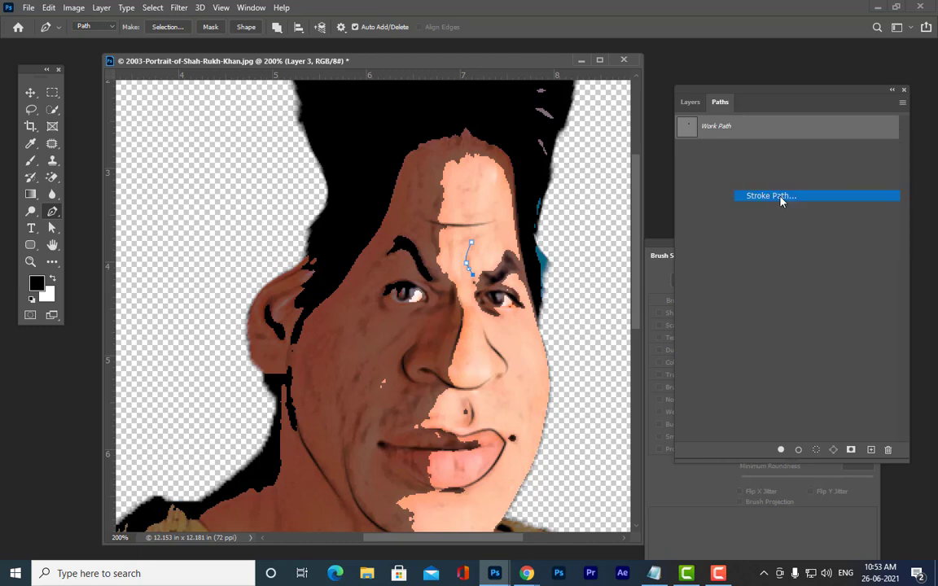
{"action": "left_click", "coordinate": [546, 164]}
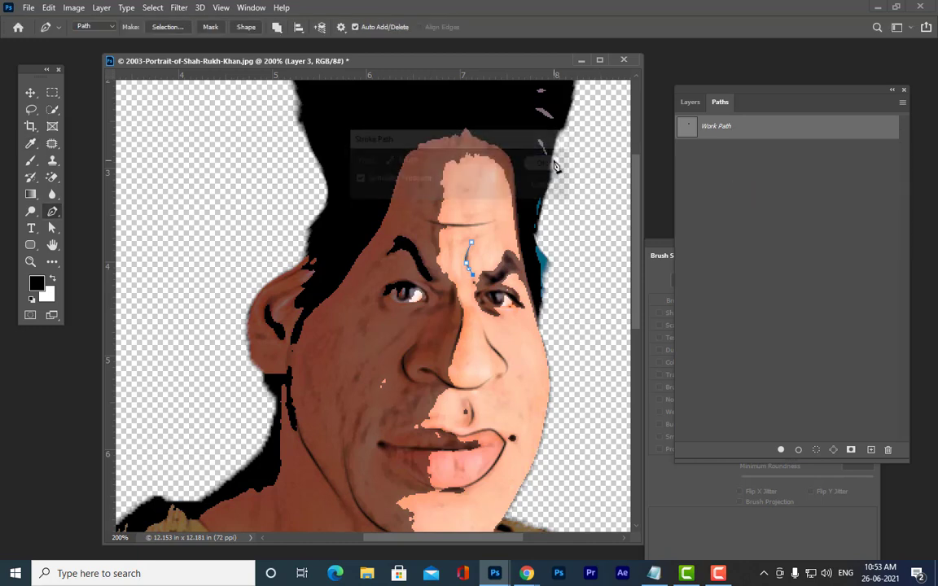
{"action": "right_click", "coordinate": [738, 127]}
{"action": "left_click", "coordinate": [756, 140]}
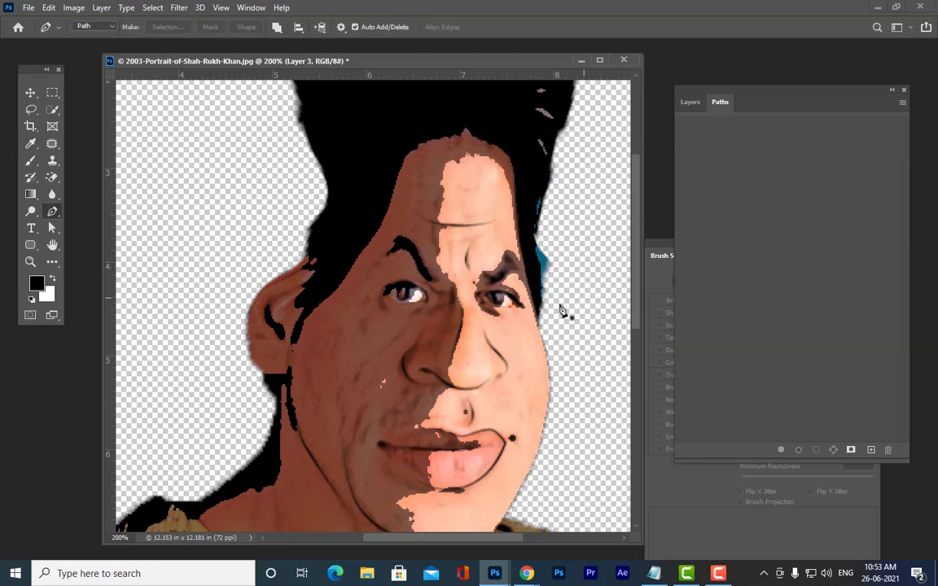
Step: Stamp all visible layers into a new merged layer above Layer 3, keeping the original layers
{"action": "key", "text": "ctrl+minus"}
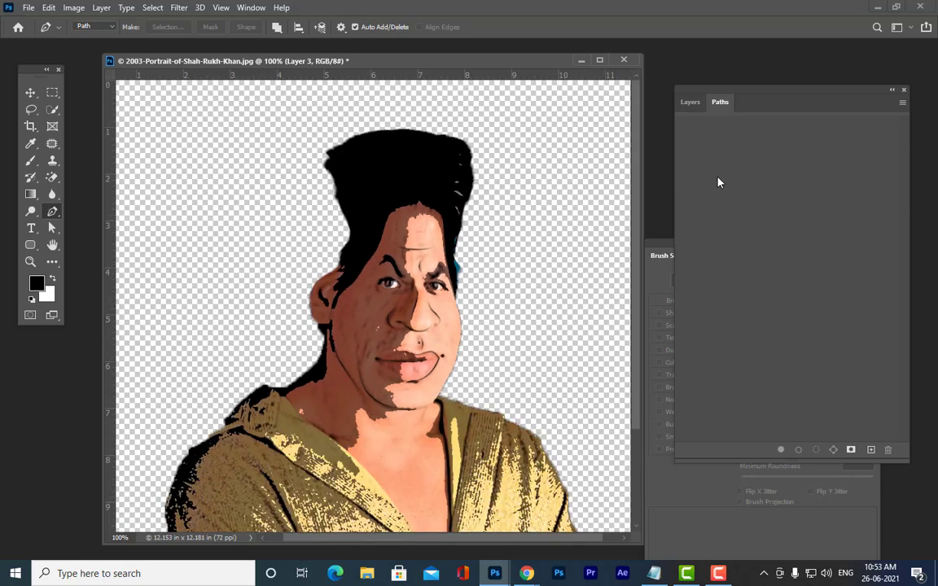
{"action": "key", "text": "ctrl+minus"}
{"action": "key", "text": "ctrl+plus"}
{"action": "left_click", "coordinate": [687, 101]}
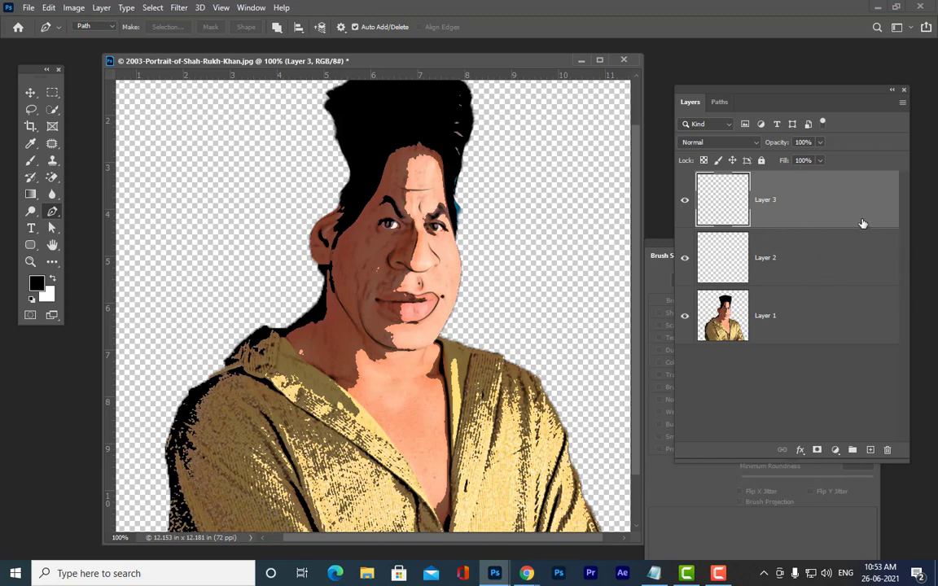
{"action": "key", "text": "Delete"}
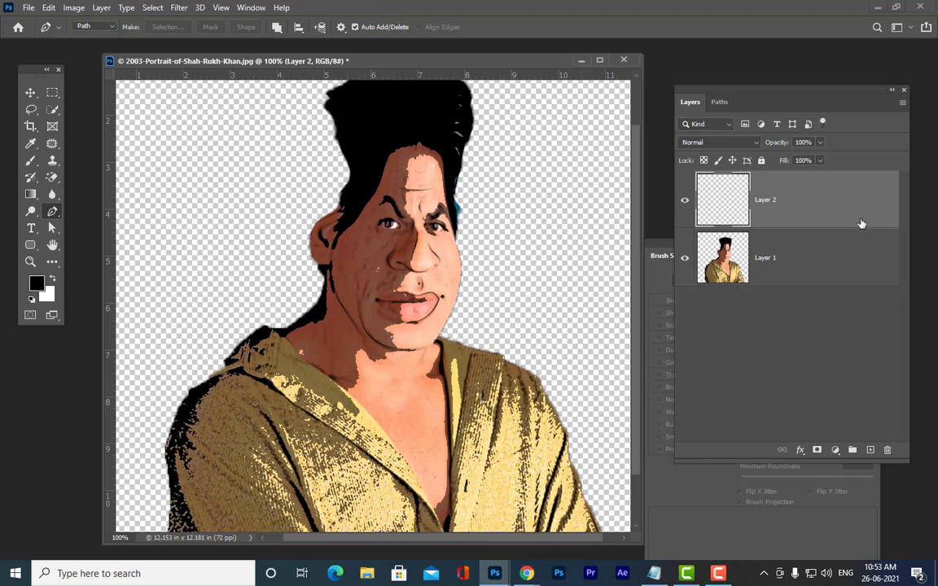
{"action": "key", "text": "ctrl+z"}
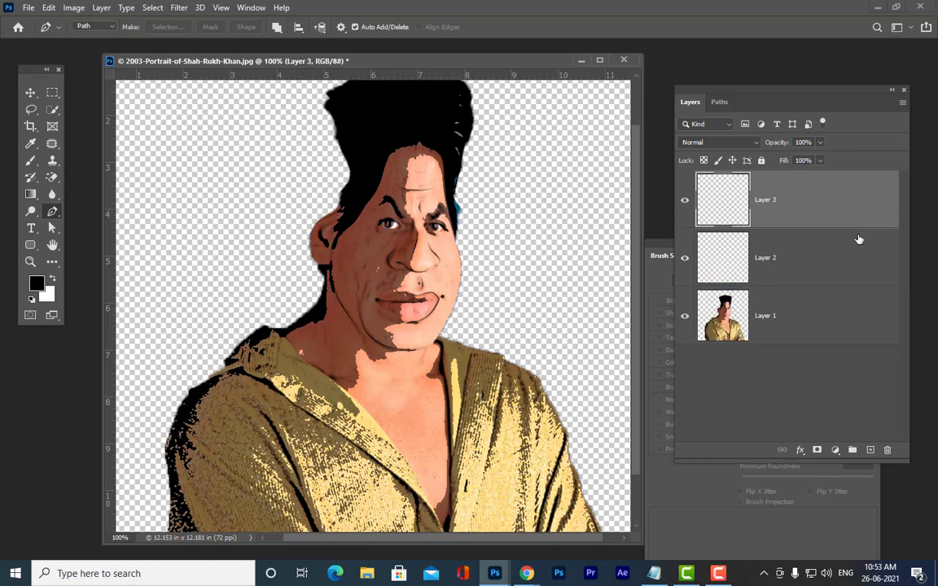
{"action": "left_click", "coordinate": [30, 92]}
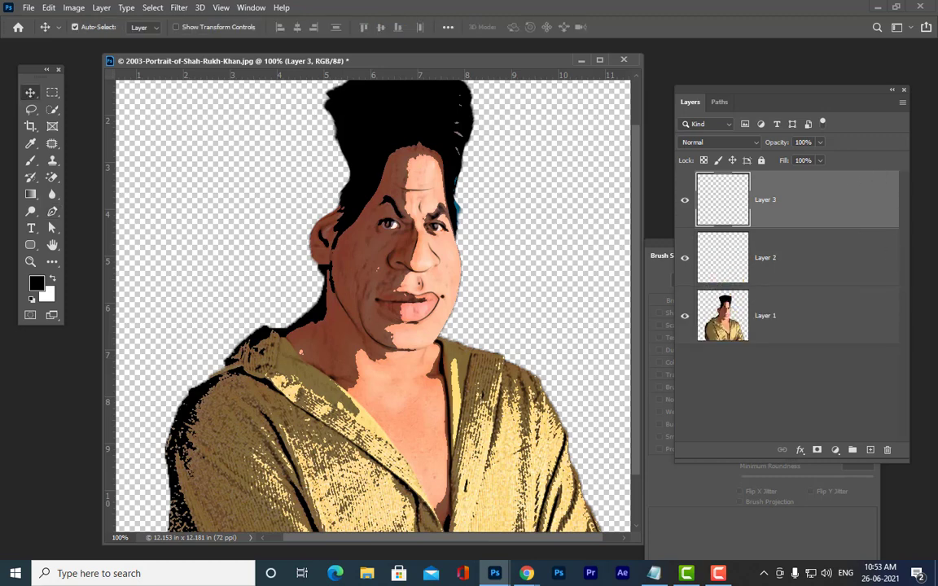
{"action": "key", "text": "ctrl+shift+alt+e"}
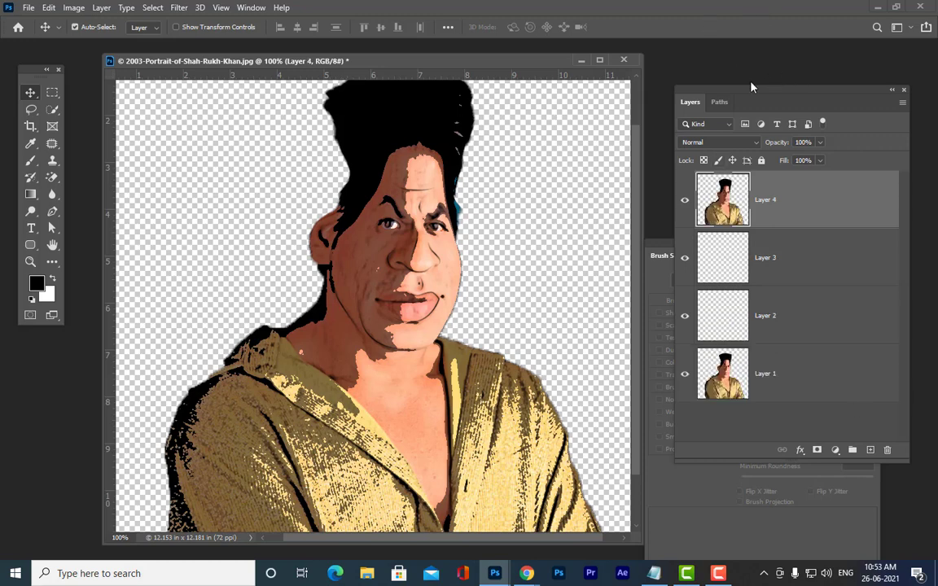
Step: Add a new empty layer above the merged portrait in Layer 4
{"action": "left_click_drag", "start_coordinate": [749, 98], "coordinate": [765, 43]}
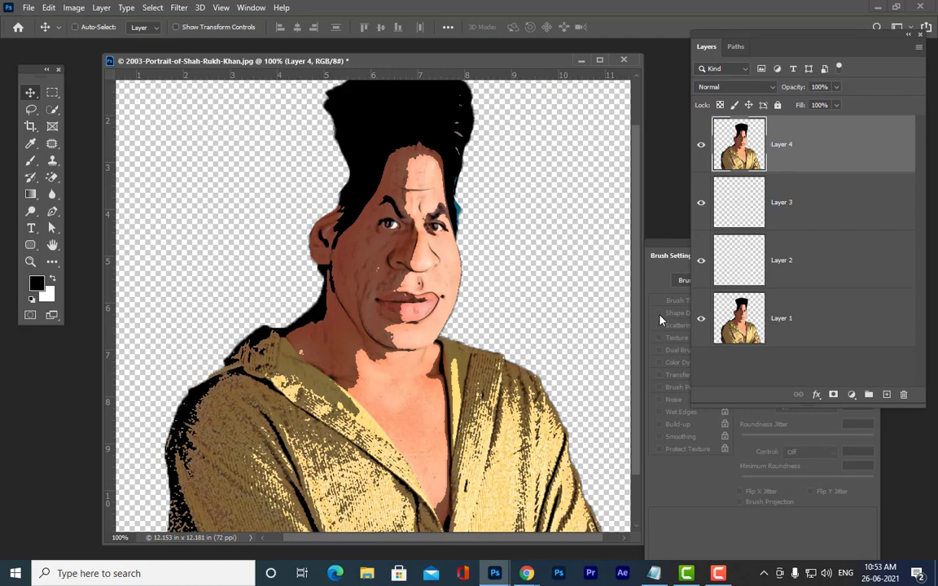
{"action": "key", "text": "ctrl+plus"}
{"action": "key", "text": "ctrl+plus"}
{"action": "key", "text": "ctrl+minus"}
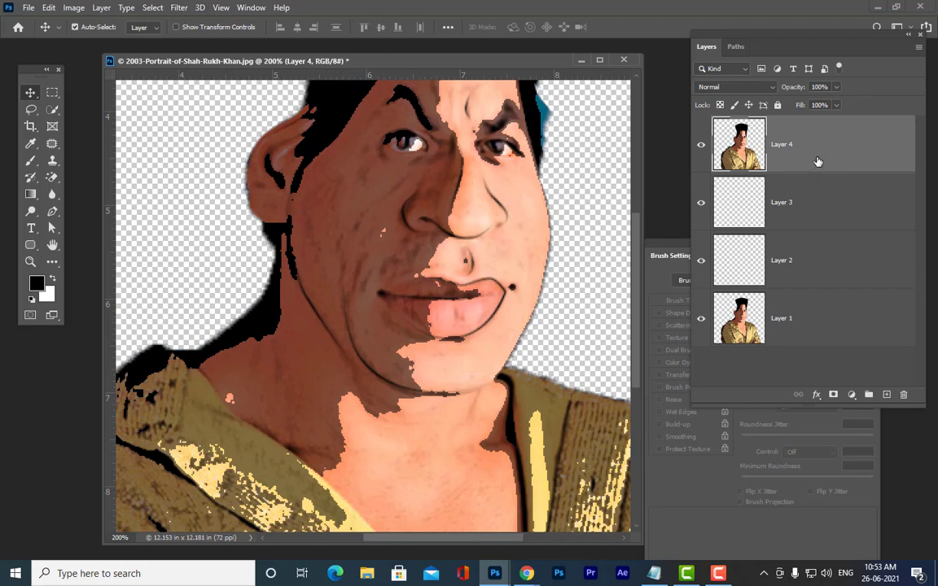
{"action": "left_click", "coordinate": [885, 394]}
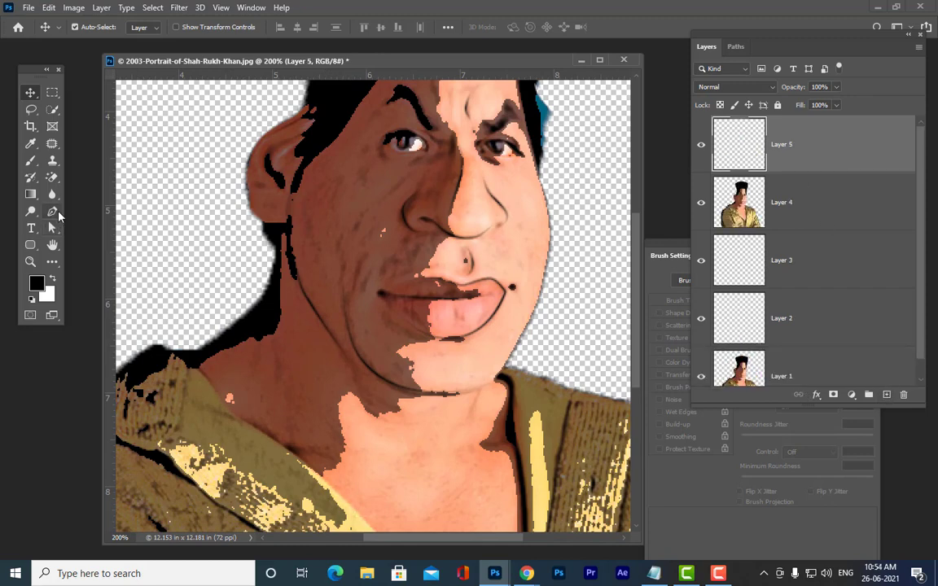
Step: Draw a closed Pen path around the outline of both lips, starting and ending at the mouth corner on the shaded side
{"action": "left_click", "coordinate": [52, 211]}
{"action": "left_click", "coordinate": [382, 292]}
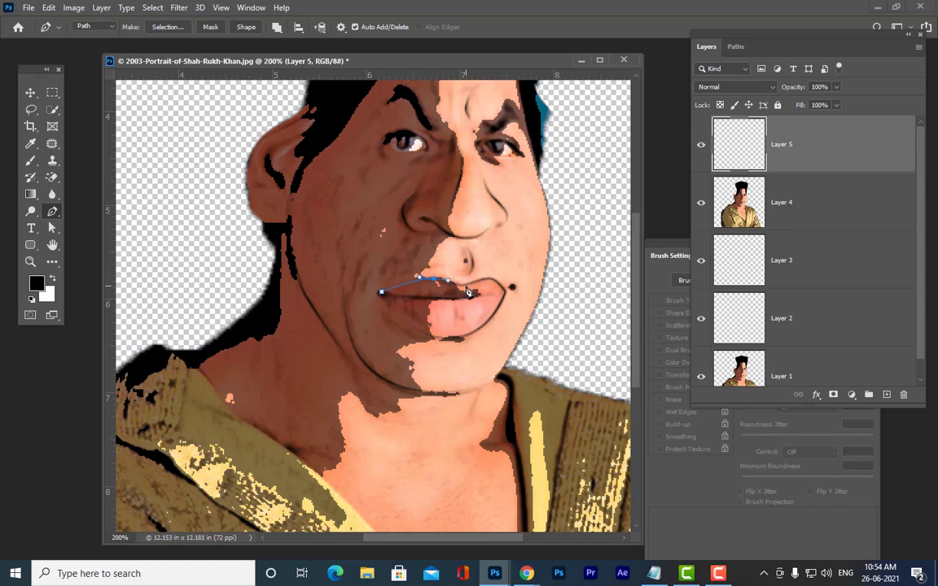
{"action": "left_click_drag", "start_coordinate": [463, 285], "coordinate": [497, 283]}
{"action": "left_click", "coordinate": [506, 289]}
{"action": "left_click_drag", "start_coordinate": [457, 335], "coordinate": [424, 335]}
{"action": "left_click", "coordinate": [427, 333]}
{"action": "left_click", "coordinate": [408, 324]}
{"action": "left_click", "coordinate": [396, 311]}
{"action": "left_click", "coordinate": [382, 293]}
Step: Adjust the lip path's anchor points along the lower lip to fit its edge, and convert the path to a selection
{"action": "left_click", "coordinate": [52, 228]}
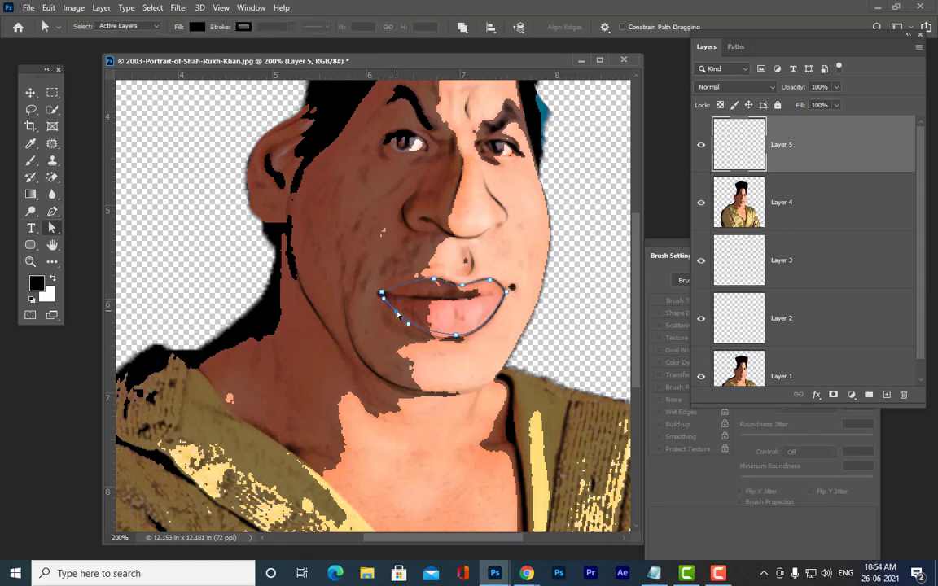
{"action": "left_click_drag", "start_coordinate": [397, 314], "coordinate": [400, 319]}
{"action": "left_click_drag", "start_coordinate": [457, 334], "coordinate": [452, 339]}
{"action": "left_click", "coordinate": [462, 291]}
{"action": "left_click", "coordinate": [554, 326]}
{"action": "key", "text": "ctrl+Return"}
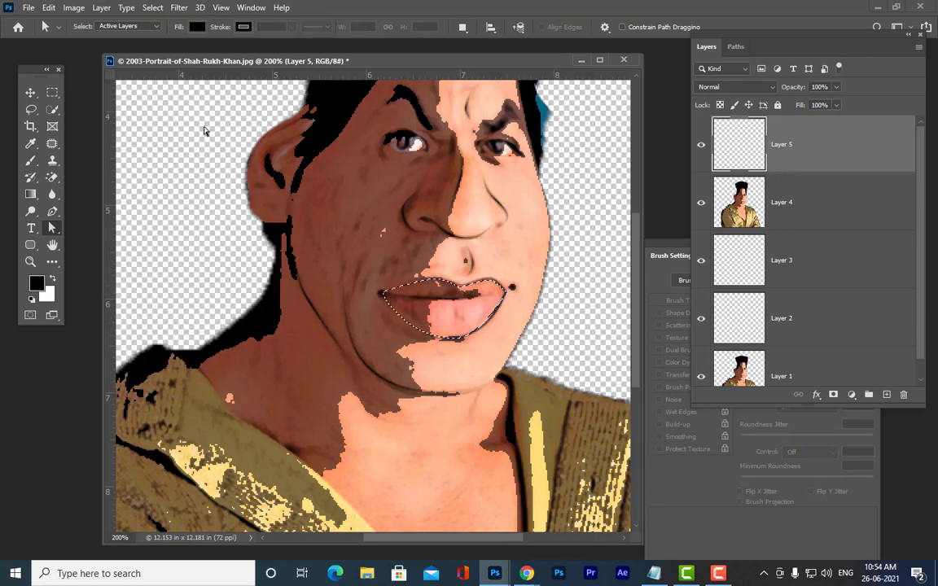
Step: Set the foreground colour to dark red a90303, fill the lip selection with it on Layer 5, and deselect
{"action": "left_click", "coordinate": [37, 283]}
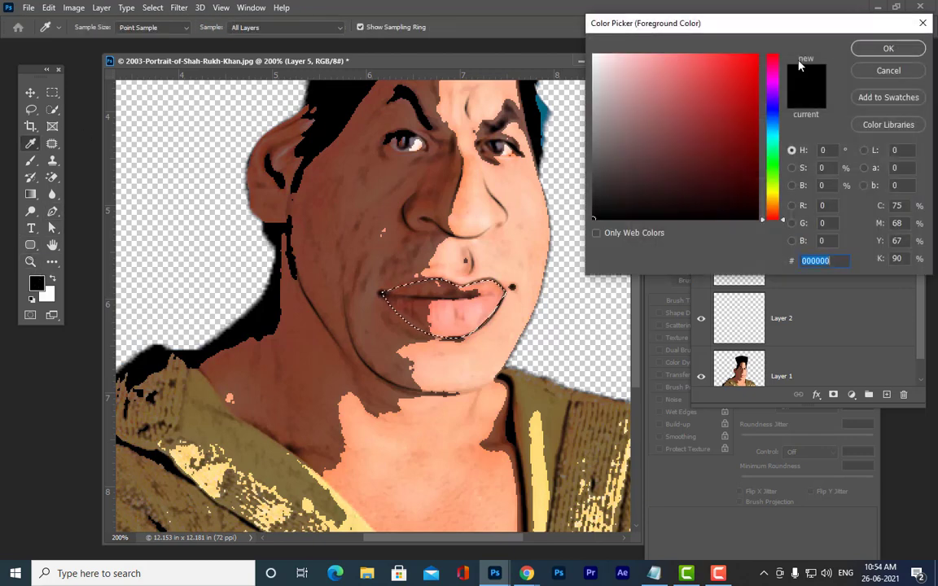
{"action": "left_click", "coordinate": [712, 56]}
{"action": "left_click", "coordinate": [755, 109]}
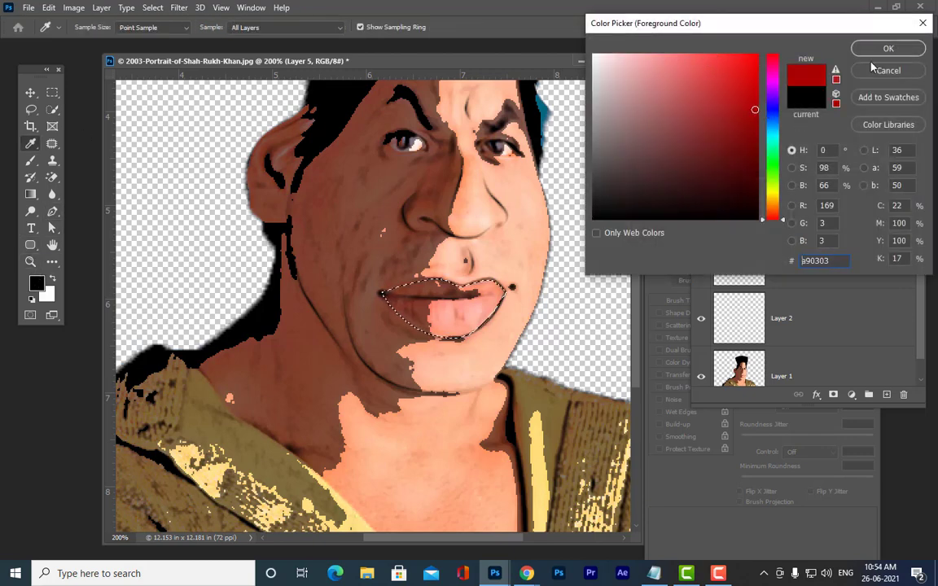
{"action": "left_click", "coordinate": [879, 50]}
{"action": "key", "text": "a"}
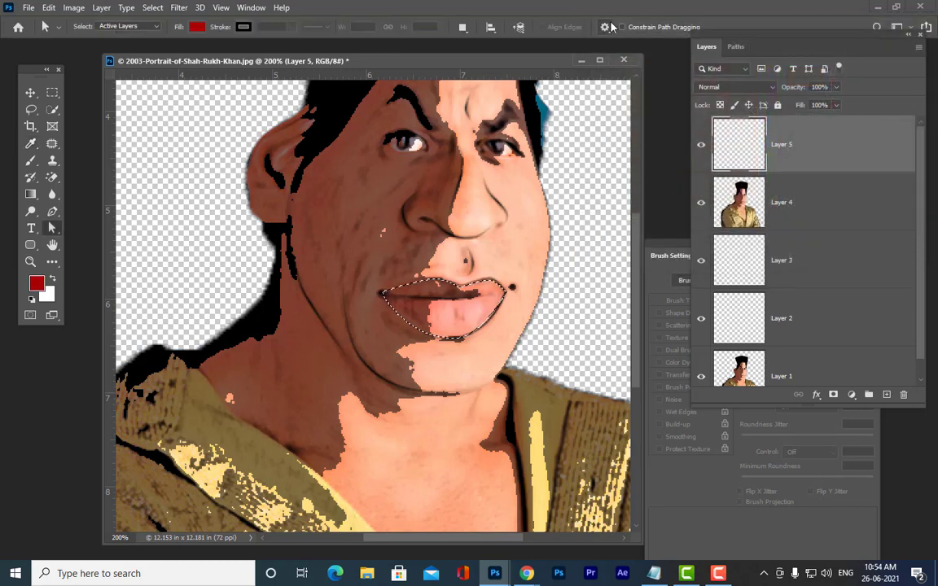
{"action": "key", "text": "alt+BackSpace"}
{"action": "key", "text": "ctrl+d"}
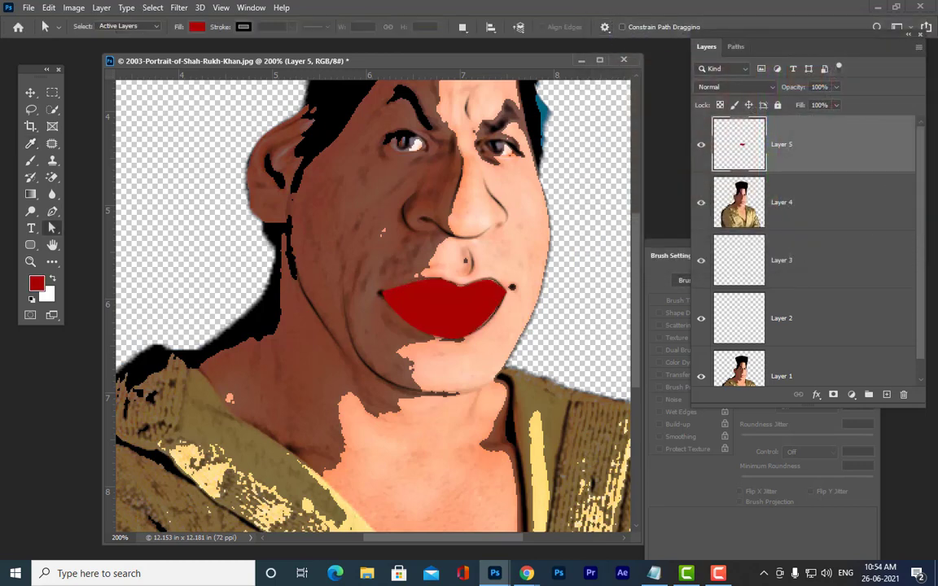
Step: Blend the red lip layer using Soft Light and reduce its opacity to 33%
{"action": "left_click", "coordinate": [747, 84]}
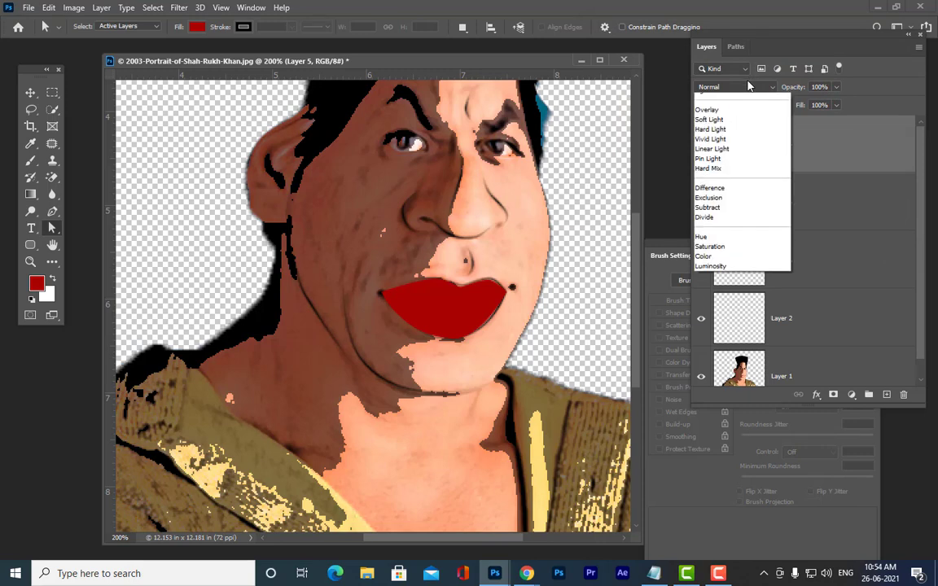
{"action": "left_click", "coordinate": [734, 144]}
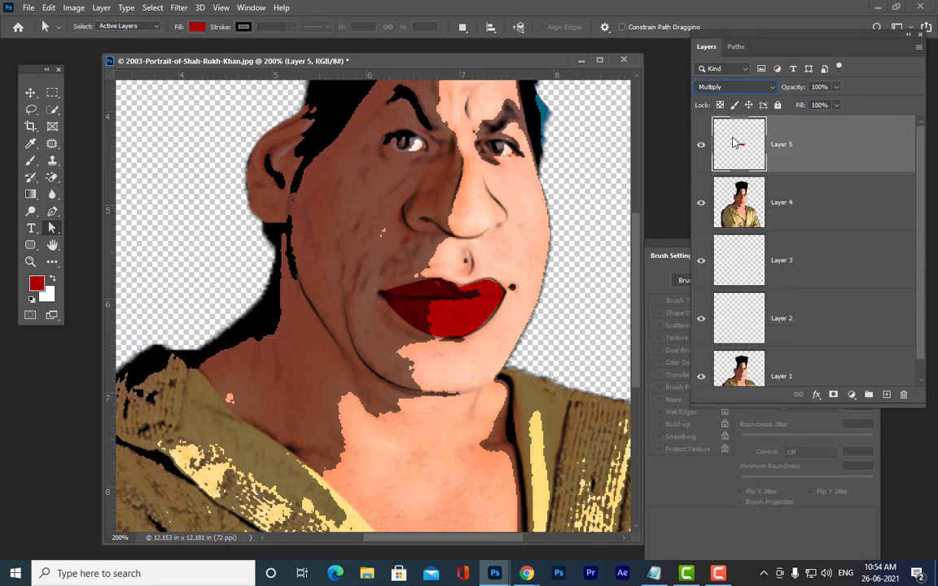
{"action": "left_click", "coordinate": [736, 87]}
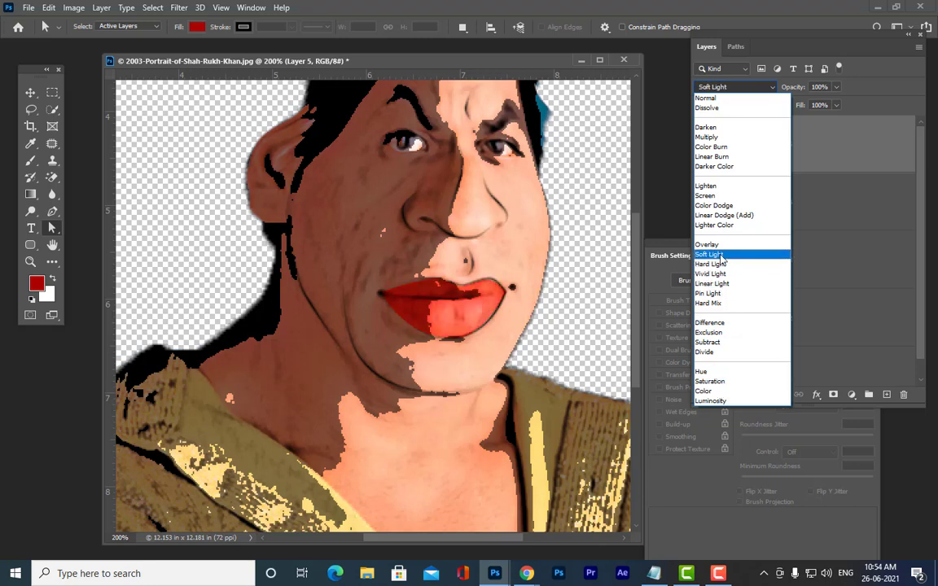
{"action": "left_click", "coordinate": [711, 255]}
{"action": "left_click", "coordinate": [836, 86]}
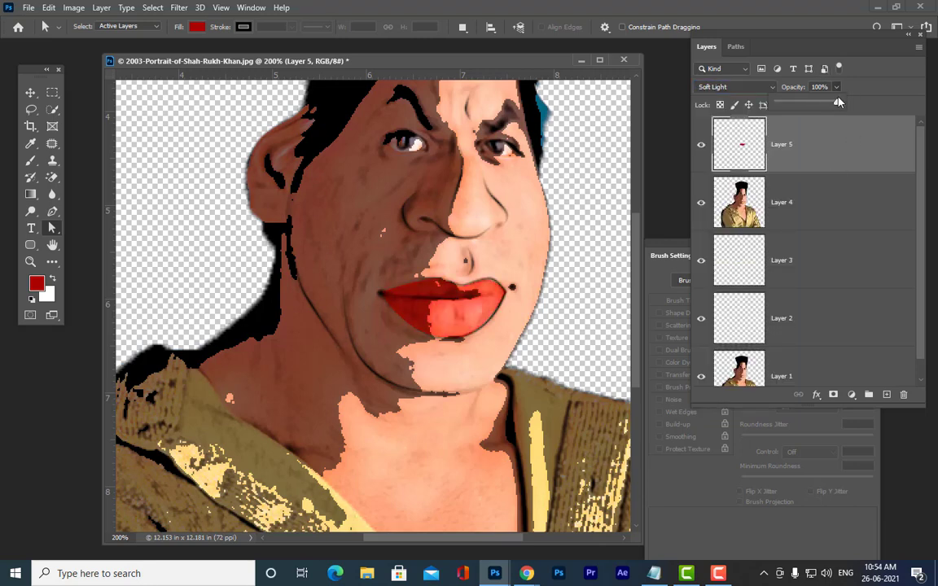
{"action": "left_click_drag", "start_coordinate": [838, 100], "coordinate": [803, 107]}
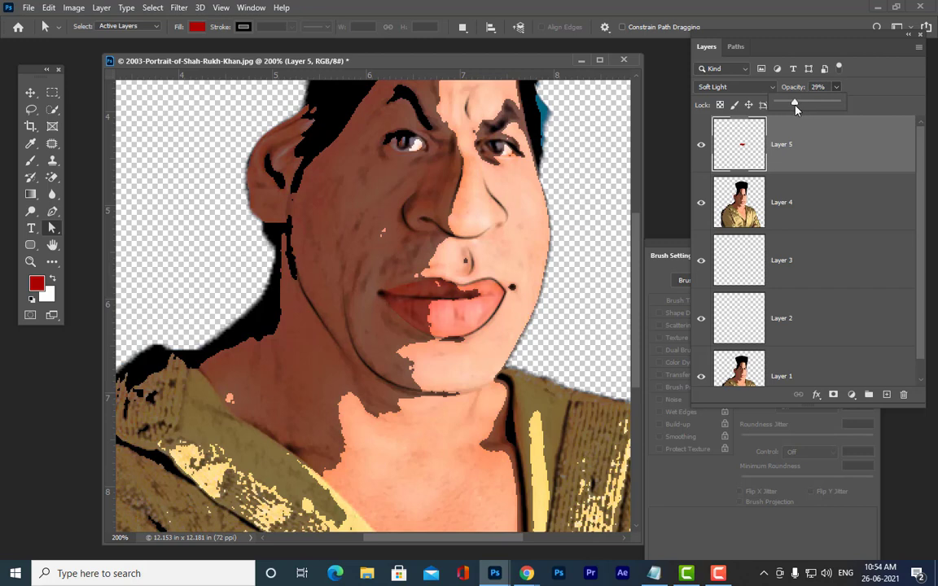
{"action": "left_click_drag", "start_coordinate": [798, 109], "coordinate": [800, 110]}
Step: Stamp all visible layers into a new merged layer above Layer 5, keeping the original layers
{"action": "left_click", "coordinate": [35, 94]}
{"action": "key", "text": "ctrl+minus"}
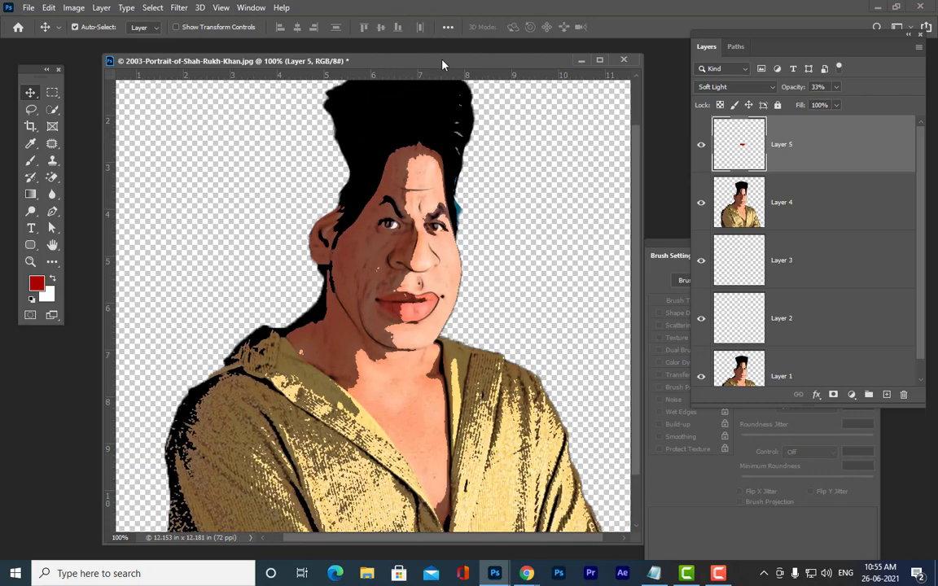
{"action": "left_click_drag", "start_coordinate": [442, 62], "coordinate": [455, 64]}
{"action": "key", "text": "ctrl+minus"}
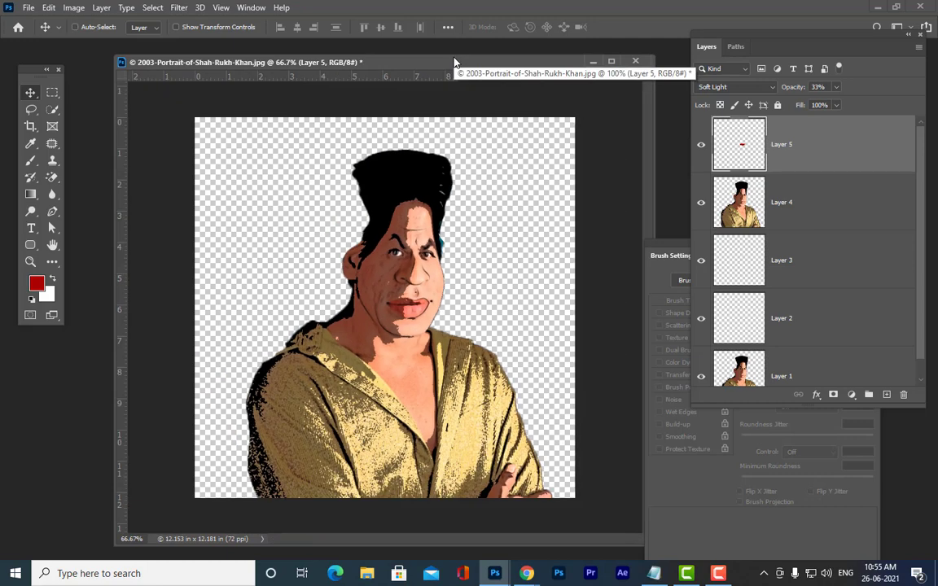
{"action": "key", "text": "ctrl+plus"}
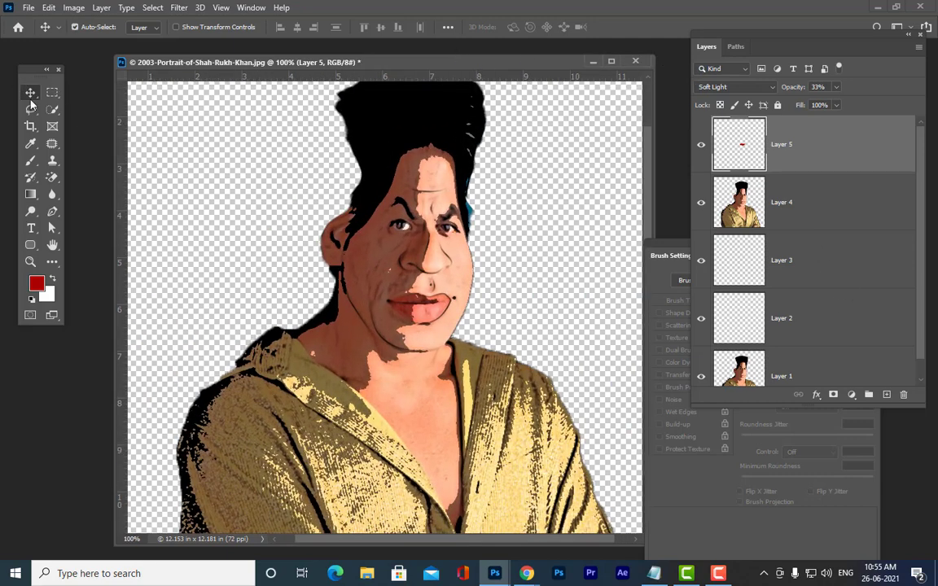
{"action": "left_click_drag", "start_coordinate": [801, 39], "coordinate": [786, 44]}
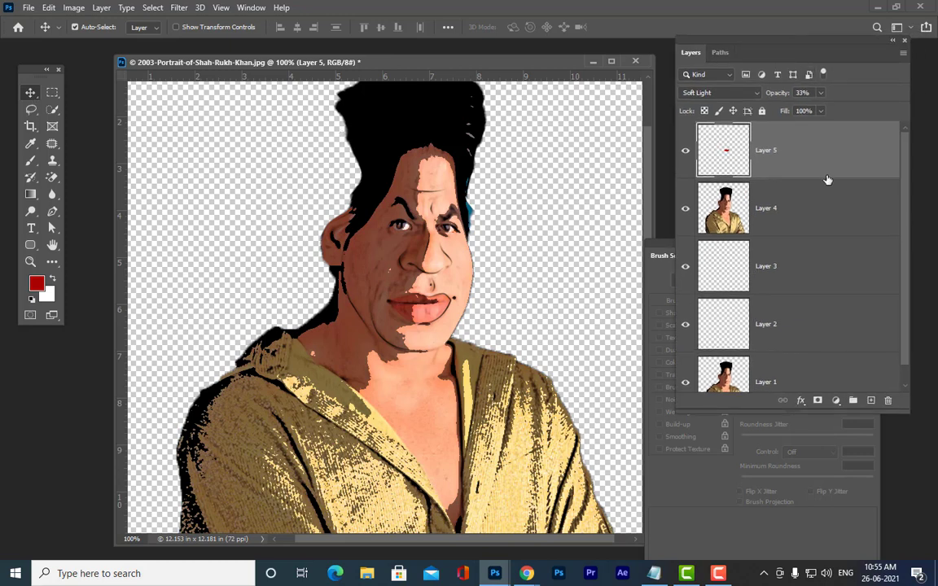
{"action": "key", "text": "ctrl"}
{"action": "key", "text": "ctrl+shift+alt+e"}
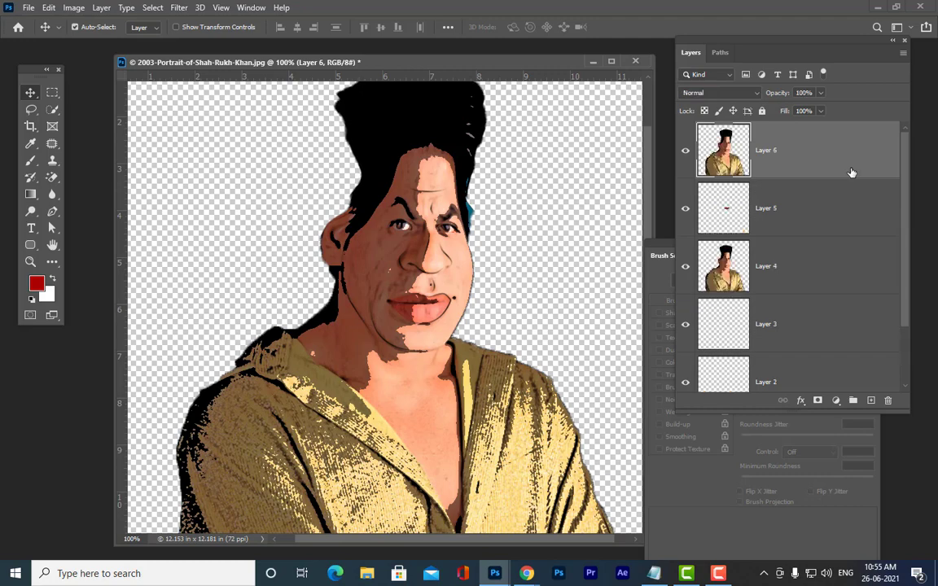
{"action": "key", "text": "ctrl+minus"}
{"action": "key", "text": "ctrl+plus"}
{"action": "key", "text": "ctrl+minus"}
{"action": "key", "text": "ctrl+plus"}
Step: Try Paint Daubs, Cutout, Dry Brush, Smudge Stick and Watercolor with Brush Detail 14 and Shadow Intensity 0 on the merged layer
{"action": "left_click", "coordinate": [179, 7]}
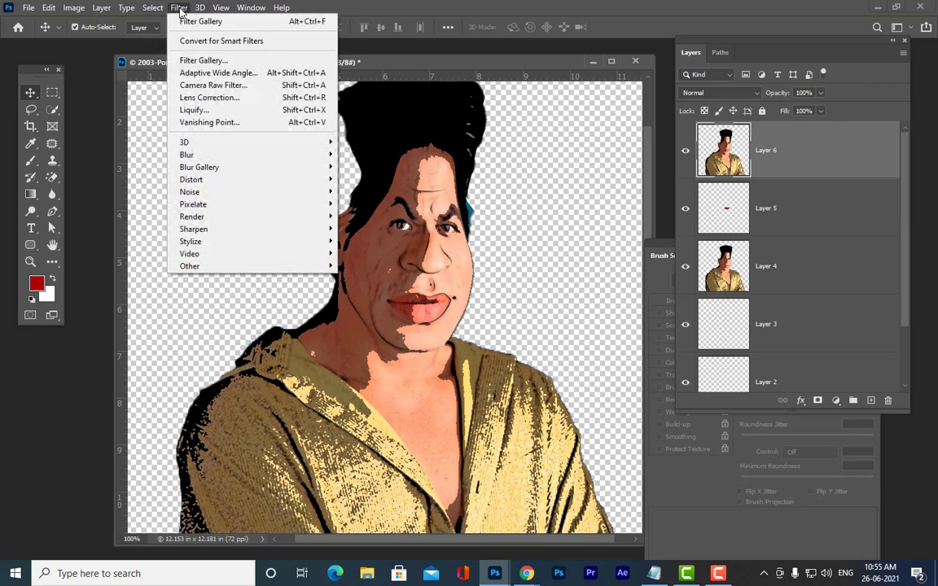
{"action": "left_click", "coordinate": [194, 61]}
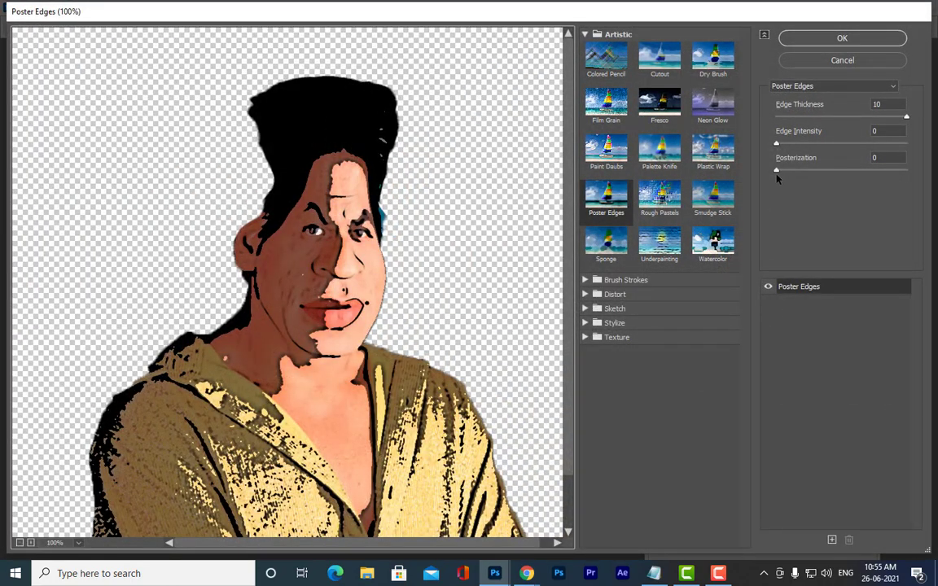
{"action": "left_click", "coordinate": [604, 152]}
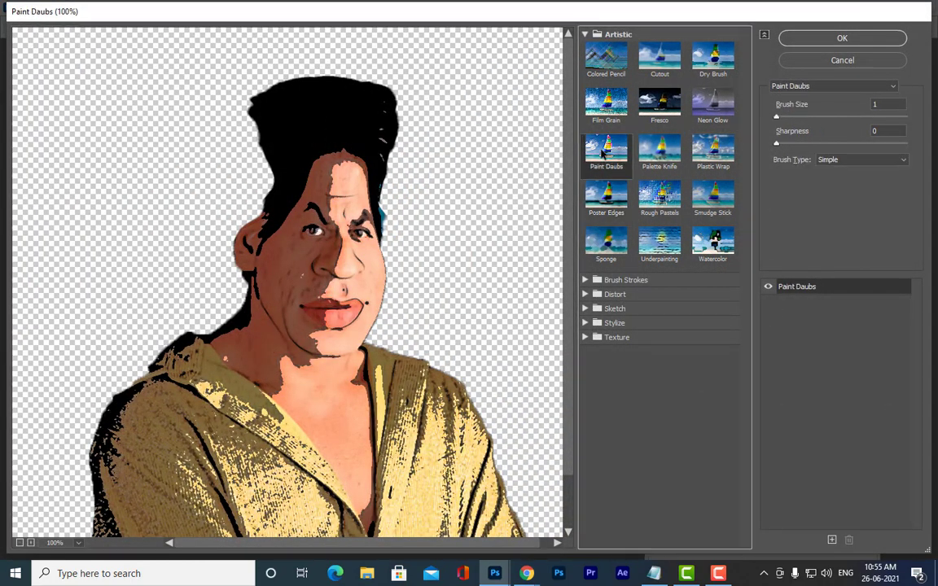
{"action": "left_click", "coordinate": [659, 57]}
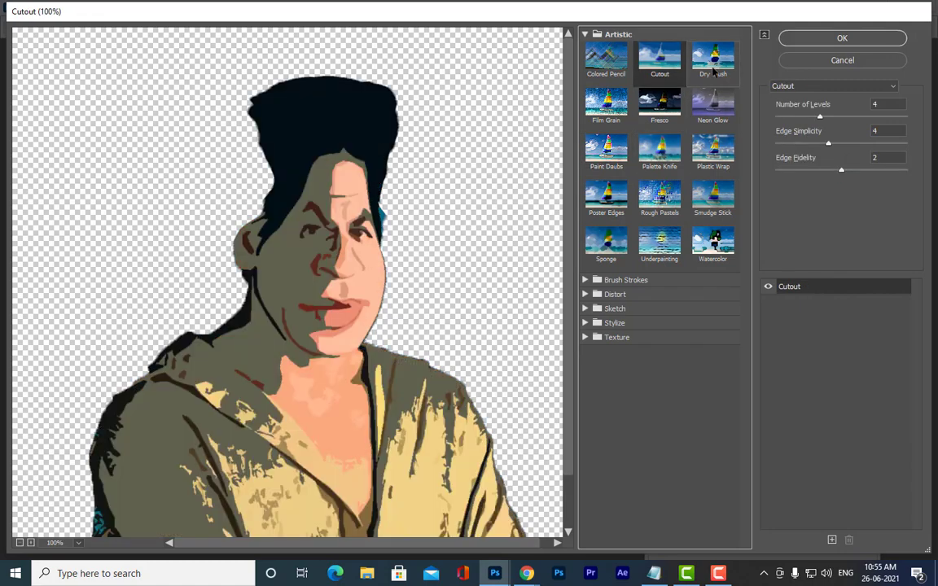
{"action": "left_click", "coordinate": [713, 69]}
{"action": "left_click", "coordinate": [714, 197]}
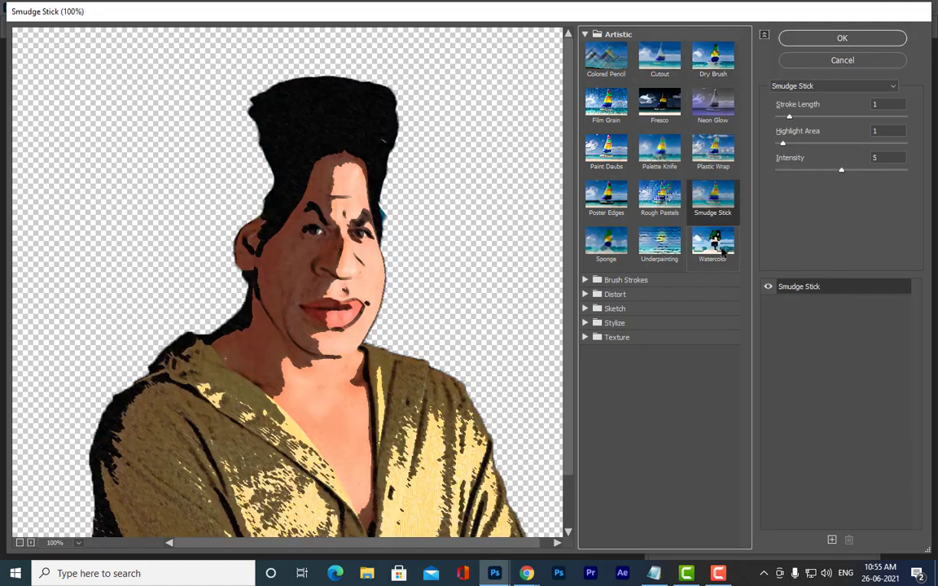
{"action": "left_click", "coordinate": [720, 247]}
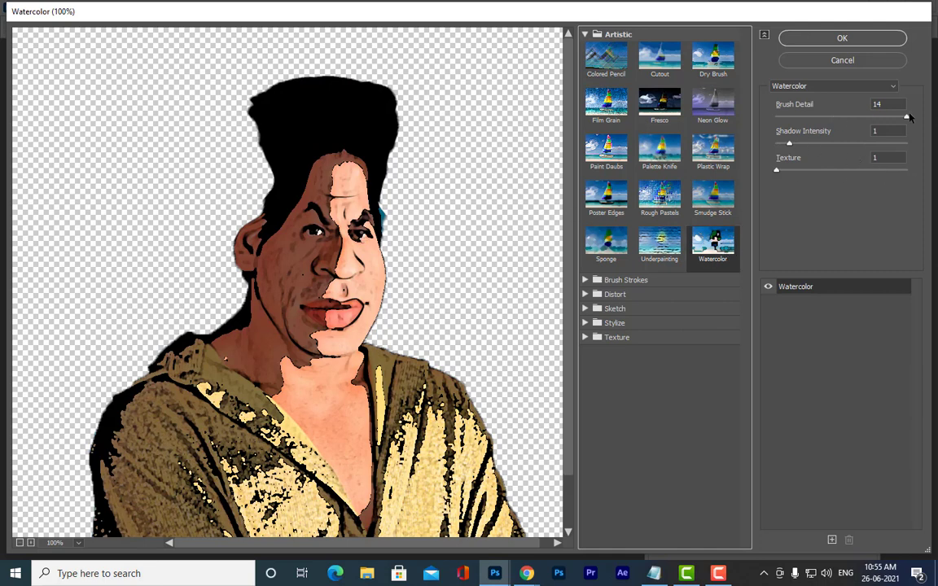
{"action": "mouse_move", "coordinate": [907, 117]}
{"action": "left_mouse_down"}
{"action": "mouse_move", "coordinate": [798, 116]}
{"action": "mouse_move", "coordinate": [936, 120]}
{"action": "left_mouse_up"}
{"action": "left_click_drag", "start_coordinate": [789, 145], "coordinate": [770, 170]}
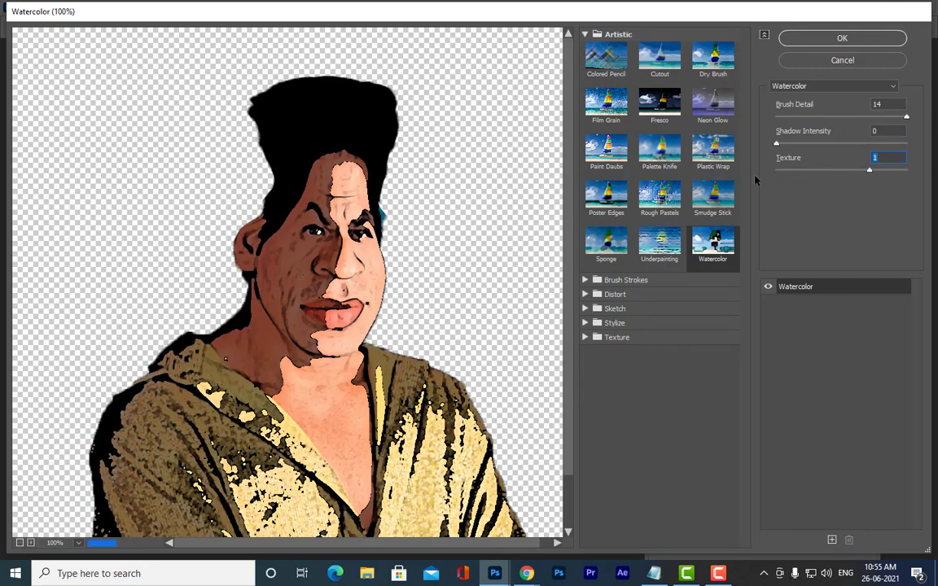
Step: Try Paint Daubs and Poster Edges with a reduced Edge Thickness on the merged layer, and leave the Filter Gallery without applying anything
{"action": "left_click", "coordinate": [609, 155]}
{"action": "left_click", "coordinate": [614, 184]}
{"action": "left_click", "coordinate": [616, 152]}
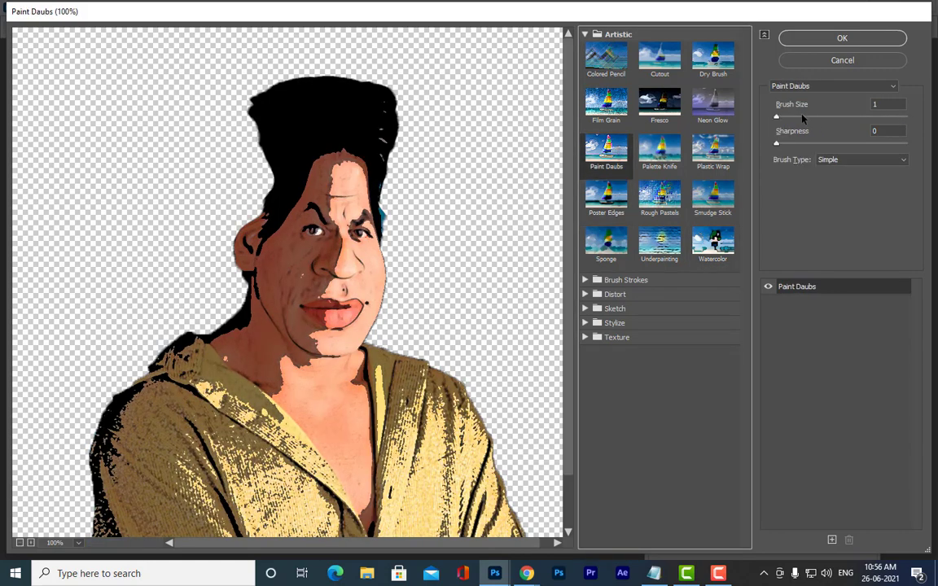
{"action": "left_click", "coordinate": [606, 194]}
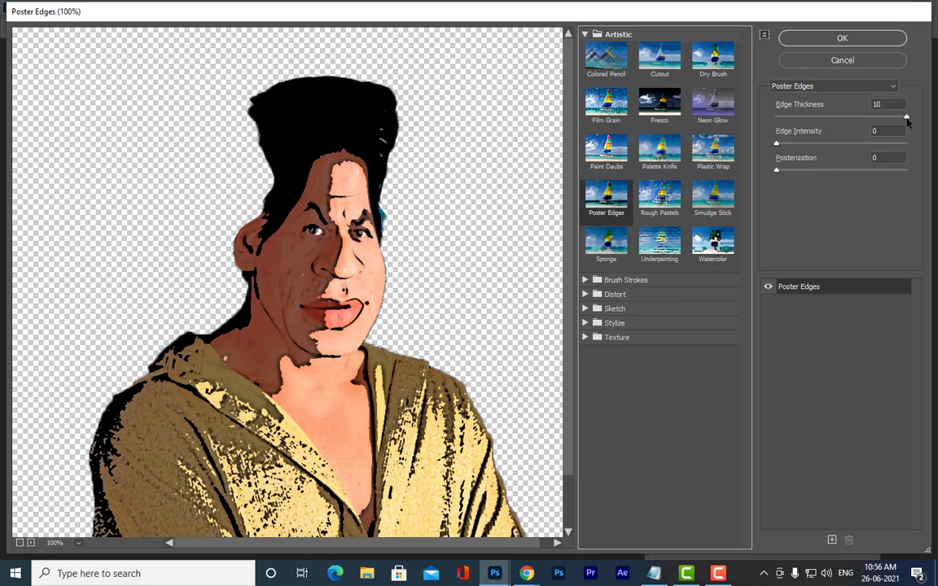
{"action": "left_click_drag", "start_coordinate": [908, 118], "coordinate": [828, 119]}
{"action": "left_click", "coordinate": [870, 63]}
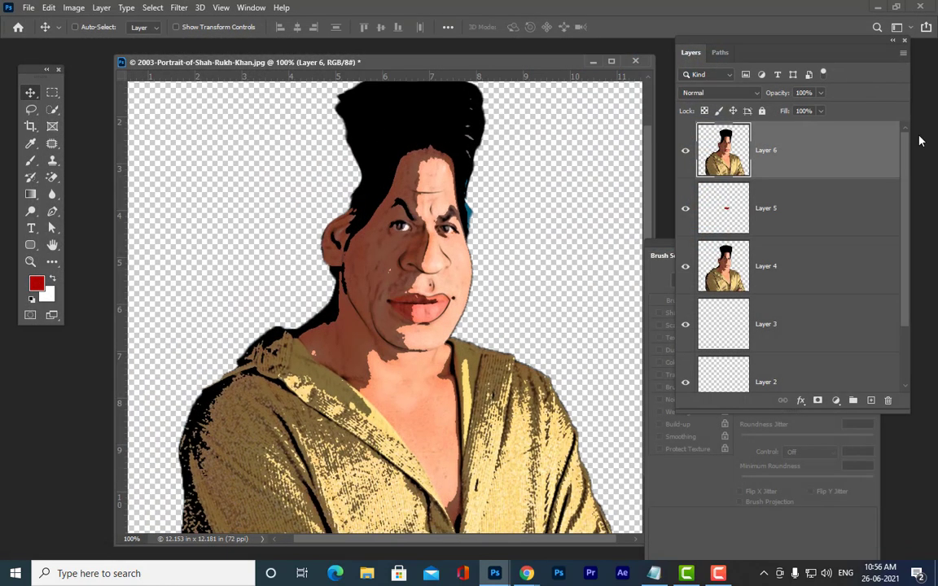
Step: Load the figure's outline from Layer 6 as a selection and add a new empty layer above it
{"action": "key", "text": "ctrl+minus"}
{"action": "left_click_drag", "start_coordinate": [698, 50], "coordinate": [690, 51]}
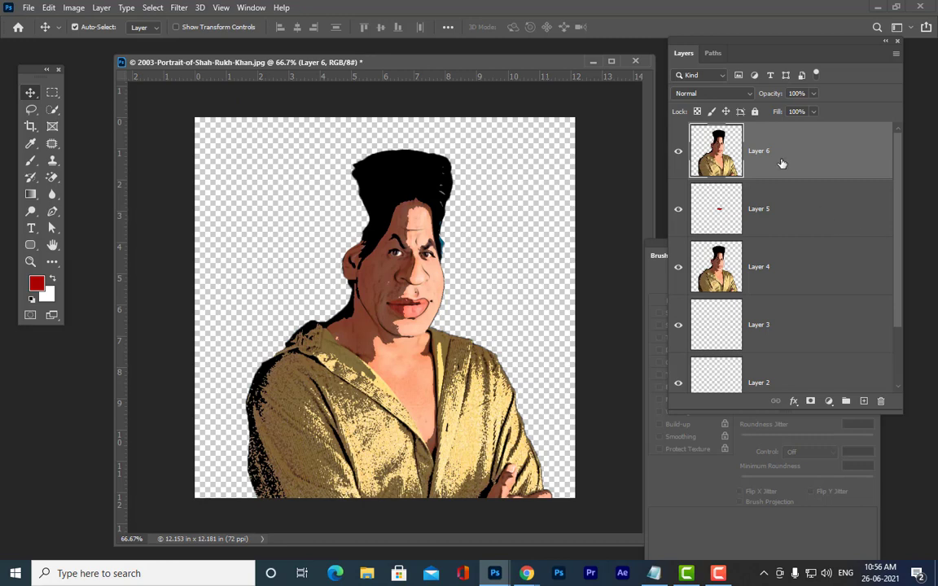
{"action": "left_click", "coordinate": [727, 169], "text": "ctrl"}
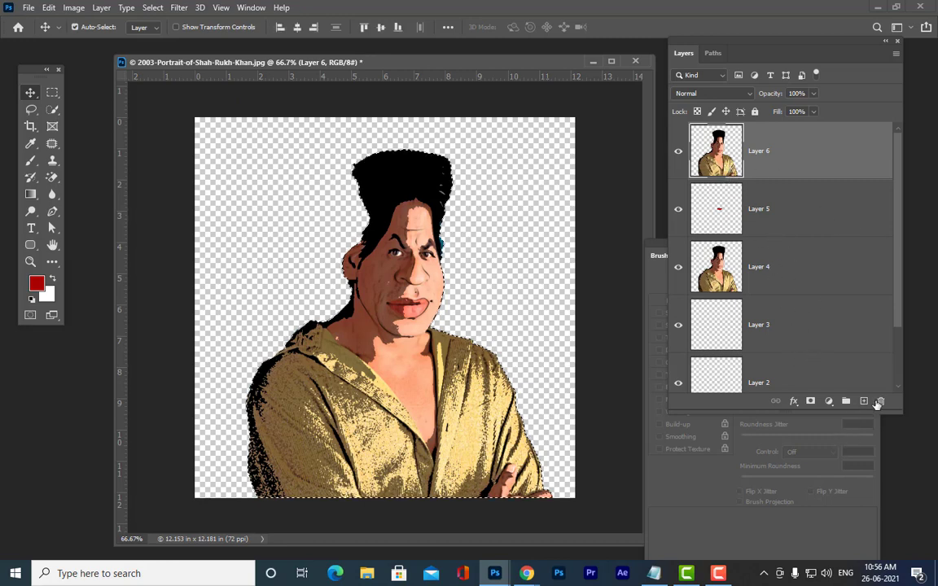
{"action": "left_click", "coordinate": [864, 400]}
{"action": "left_click_drag", "start_coordinate": [720, 46], "coordinate": [715, 49]}
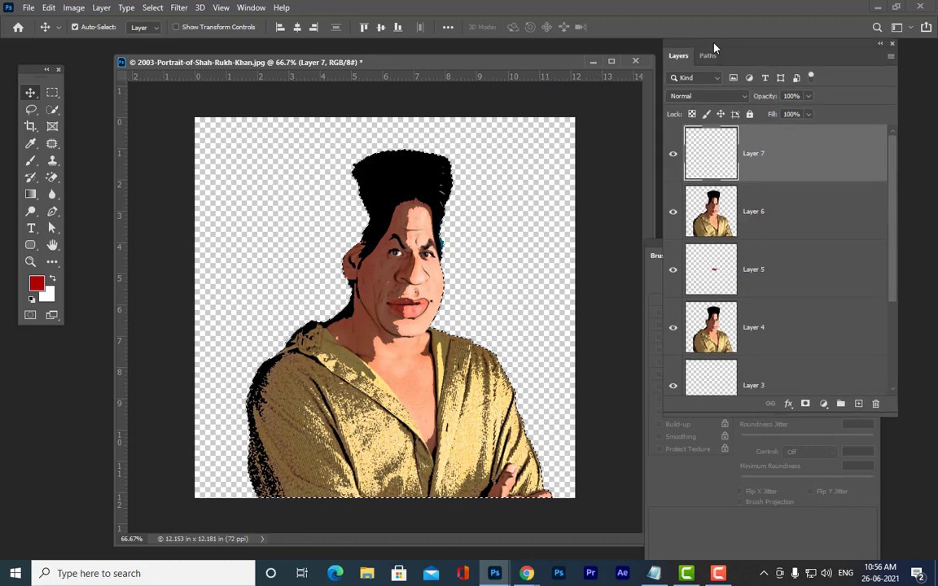
Step: Sample the lit cheek's skin tone ffaa7b as foreground colour, fill the figure selection with it on Layer 7, and deselect
{"action": "left_click", "coordinate": [37, 285]}
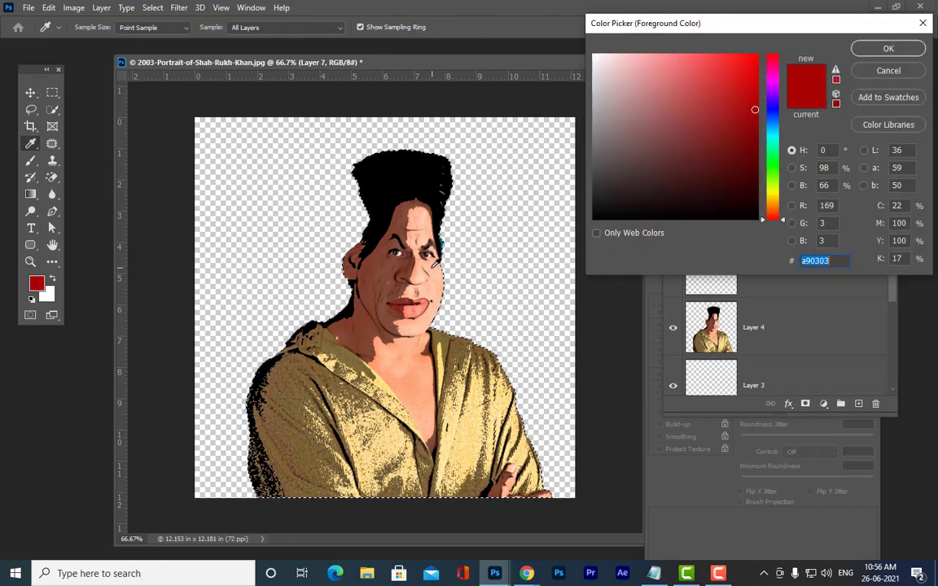
{"action": "left_click", "coordinate": [420, 261]}
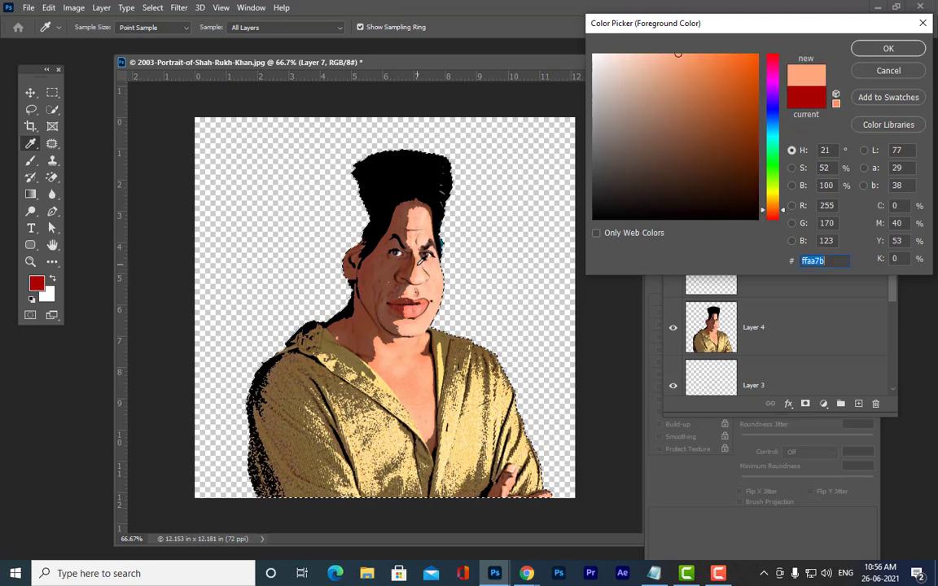
{"action": "left_click", "coordinate": [888, 48]}
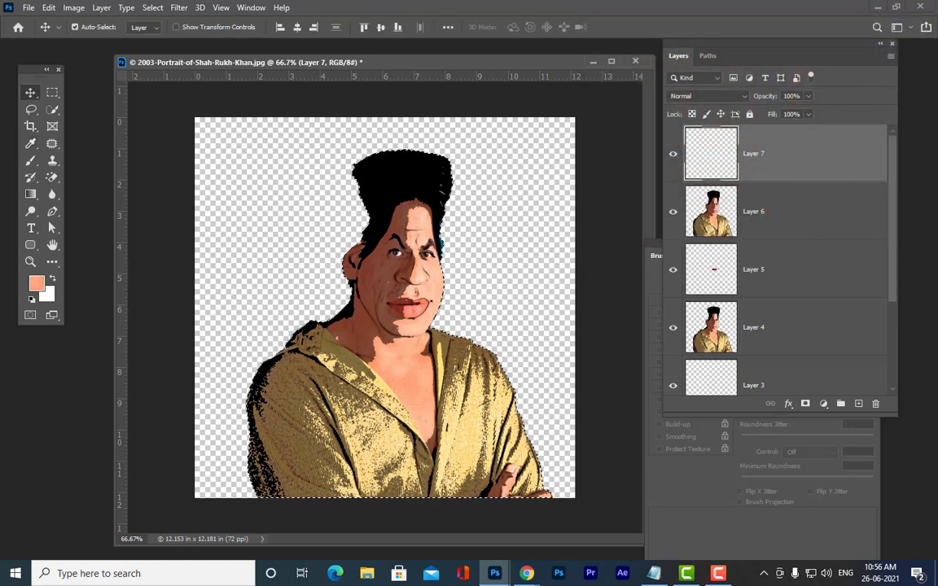
{"action": "key", "text": "alt+BackSpace"}
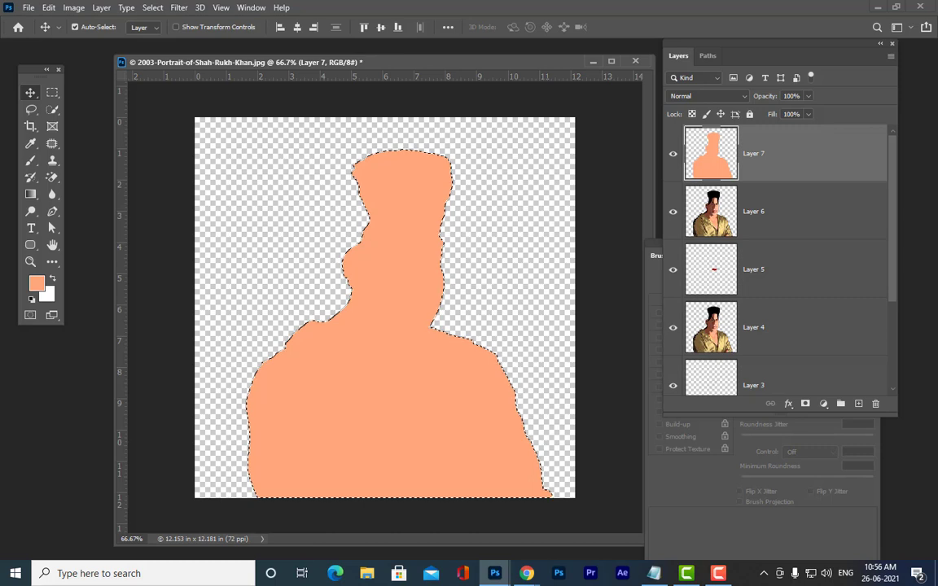
{"action": "key", "text": "ctrl+d"}
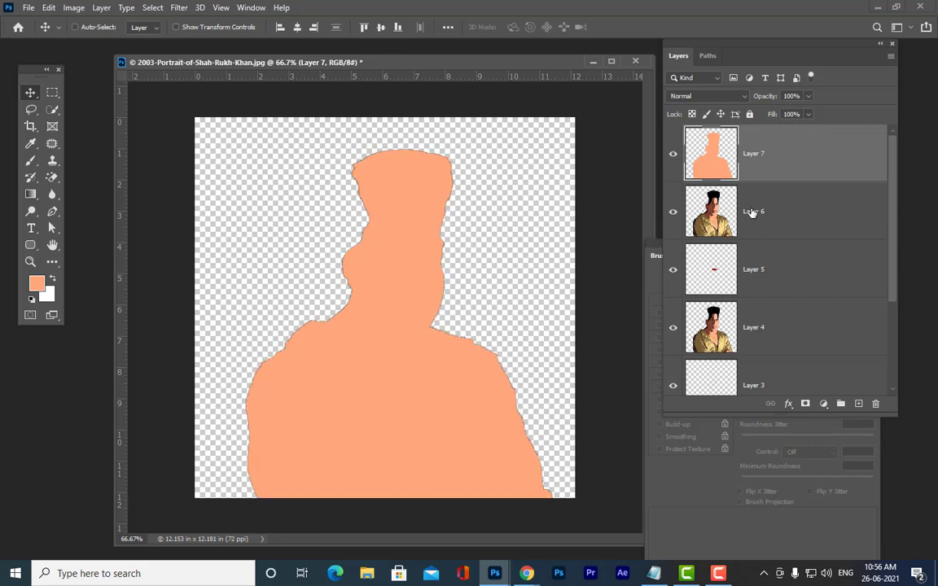
Step: Blend the flat skin-tone Layer 7 in Soft Light mode after comparing other modes, and set its opacity to 55%
{"action": "left_click", "coordinate": [720, 97]}
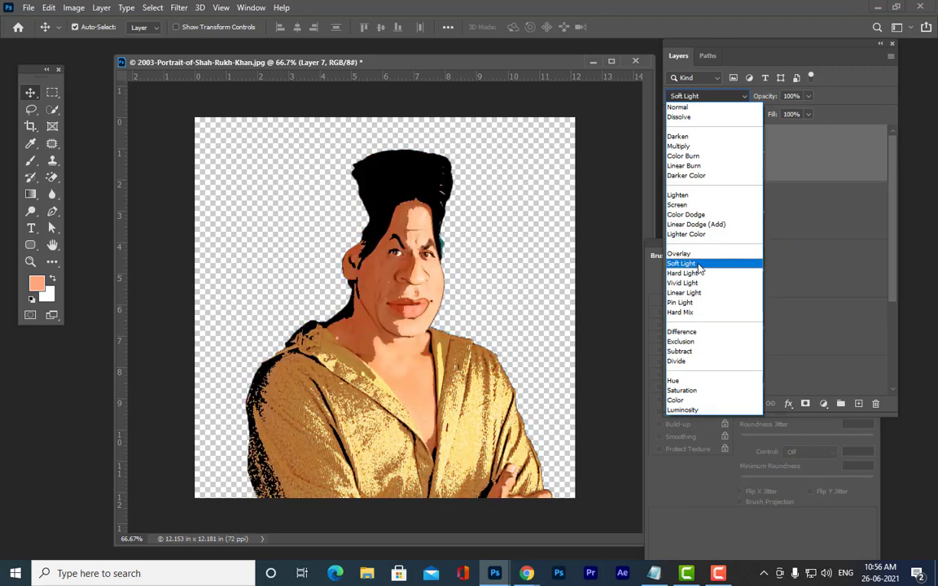
{"action": "left_click", "coordinate": [698, 264]}
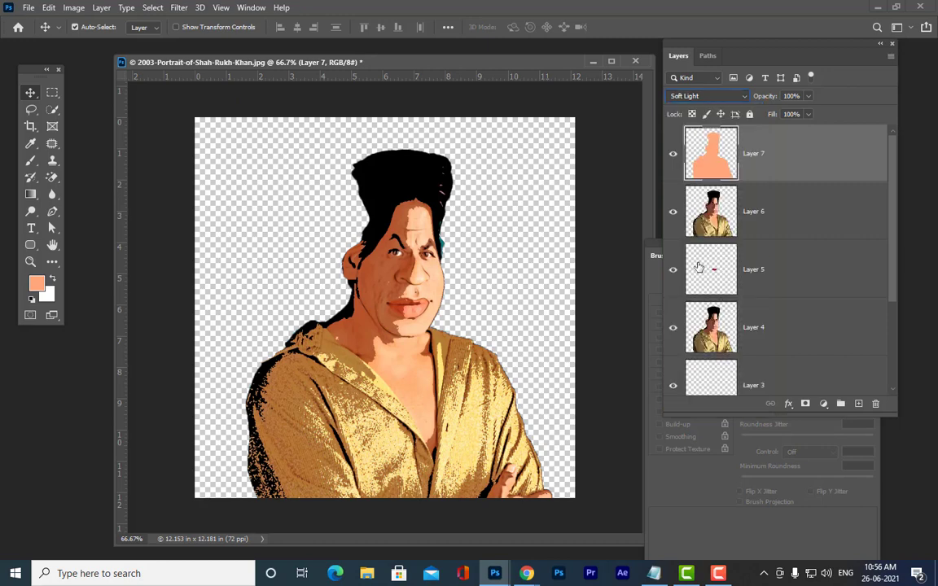
{"action": "left_click", "coordinate": [734, 98]}
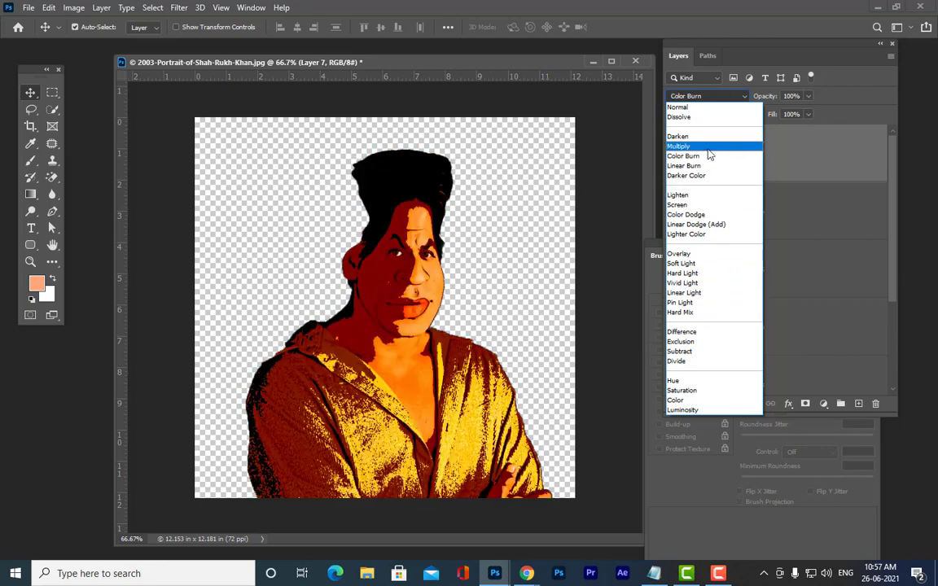
{"action": "left_click", "coordinate": [688, 264]}
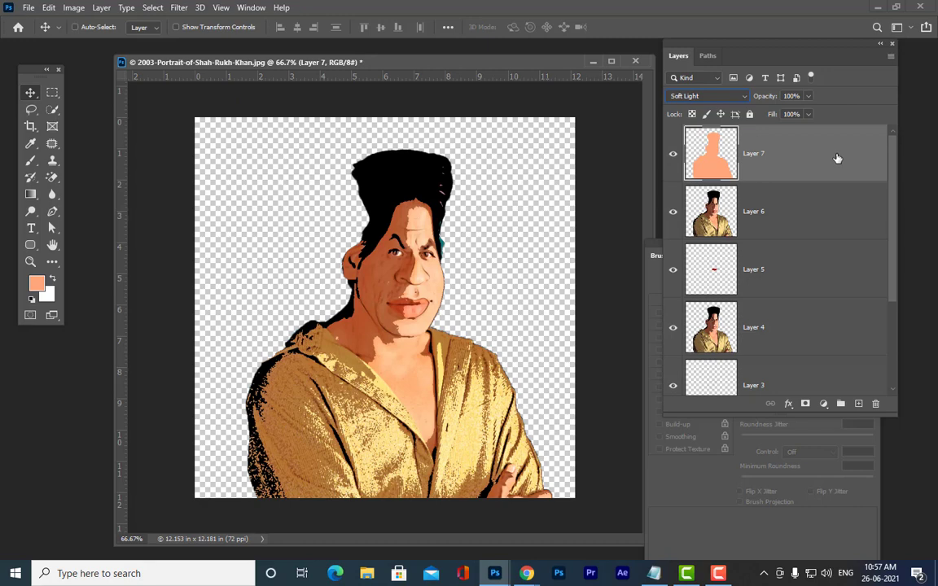
{"action": "left_click", "coordinate": [809, 97]}
{"action": "left_click_drag", "start_coordinate": [811, 114], "coordinate": [783, 114]}
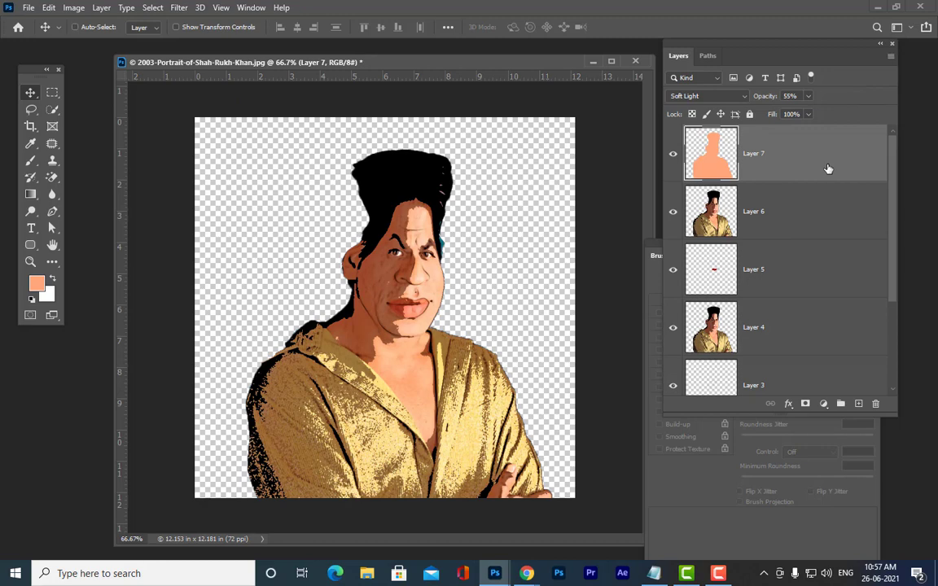
Step: Stamp all visible layers into a new merged layer on top and add an empty layer directly beneath it
{"action": "key", "text": "ctrl+alt+shift+e"}
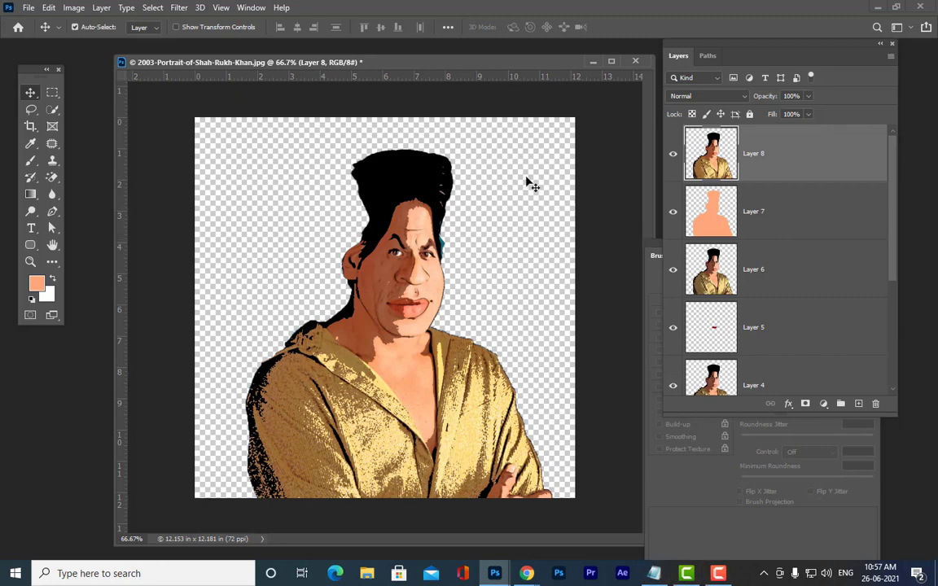
{"action": "left_click_drag", "start_coordinate": [440, 62], "coordinate": [421, 58]}
{"action": "left_click_drag", "start_coordinate": [719, 48], "coordinate": [686, 43]}
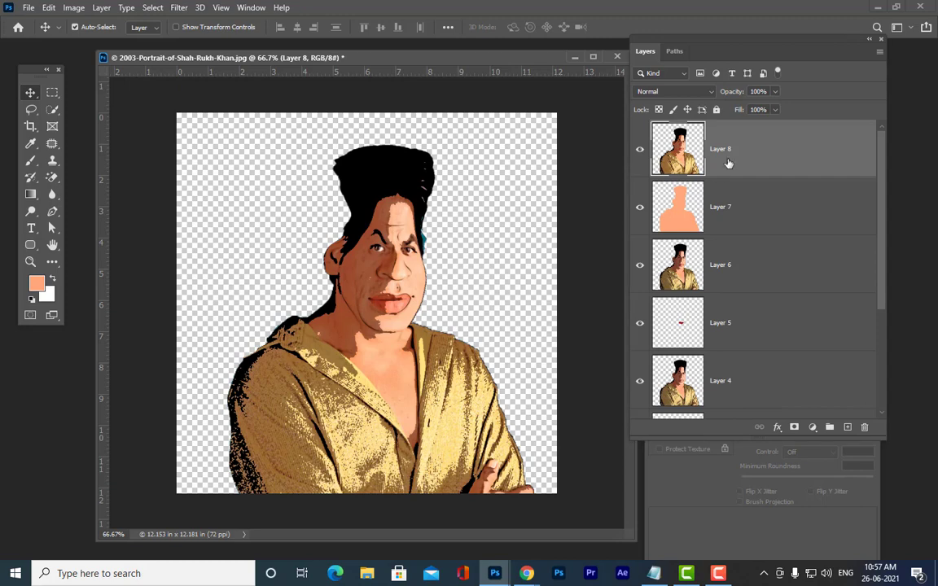
{"action": "key", "text": "ctrl+shift+alt+n"}
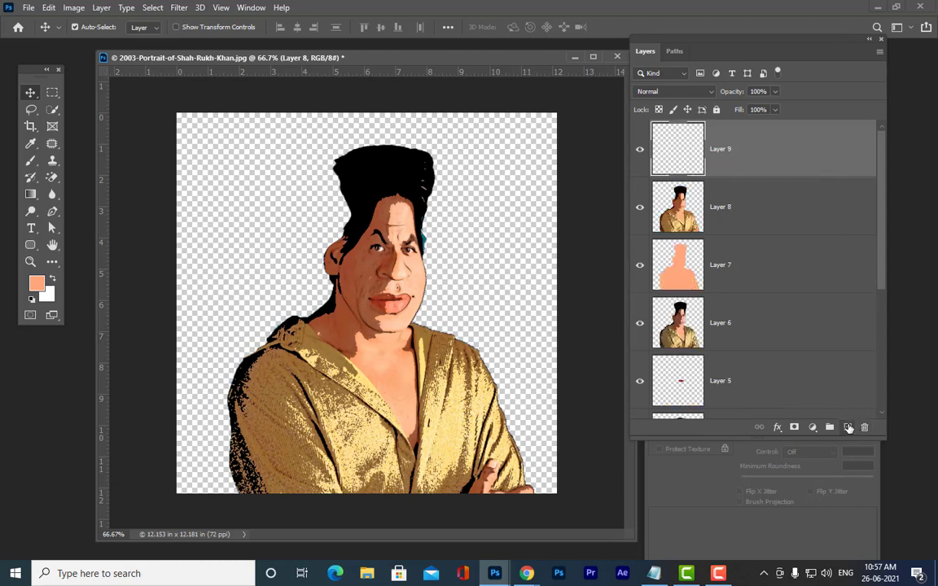
{"action": "left_click_drag", "start_coordinate": [779, 147], "coordinate": [765, 212]}
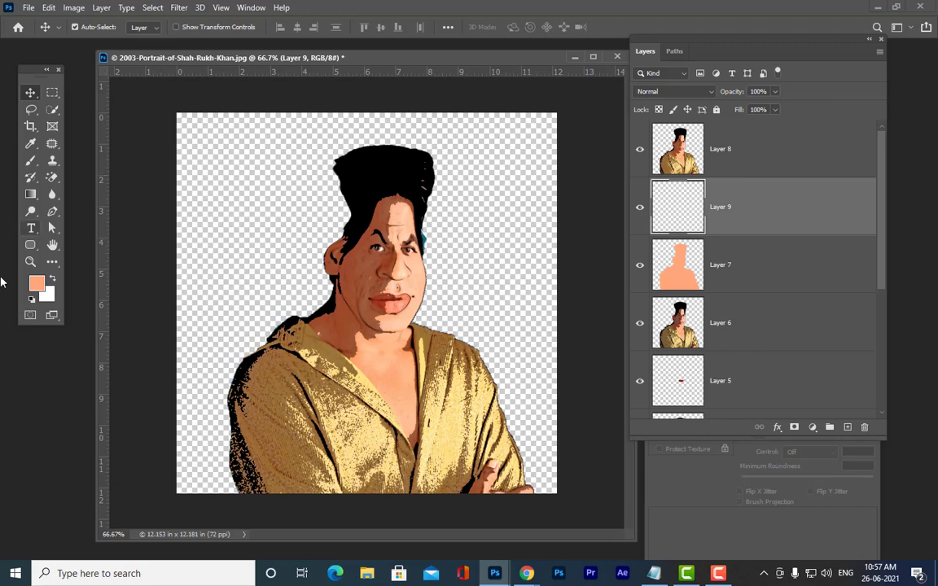
Step: Fill the empty Layer 9 behind the figure with the current foreground skin tone ffaa7b
{"action": "left_click", "coordinate": [35, 283]}
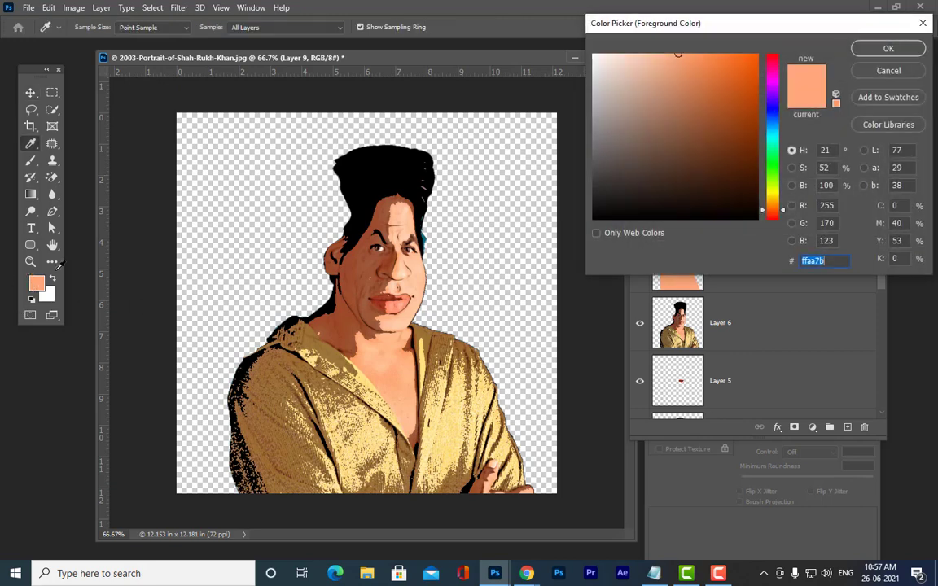
{"action": "left_click", "coordinate": [893, 73]}
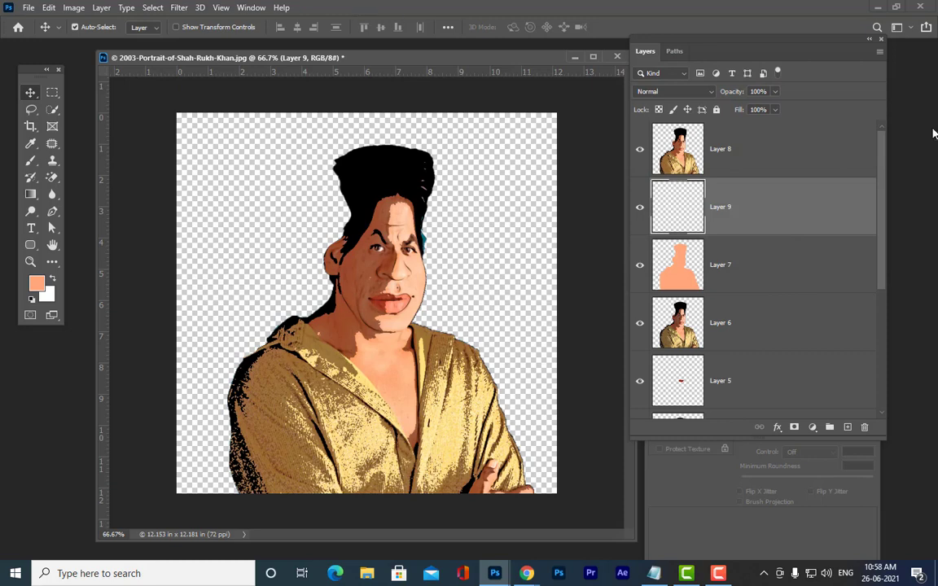
{"action": "key", "text": "alt+BackSpace"}
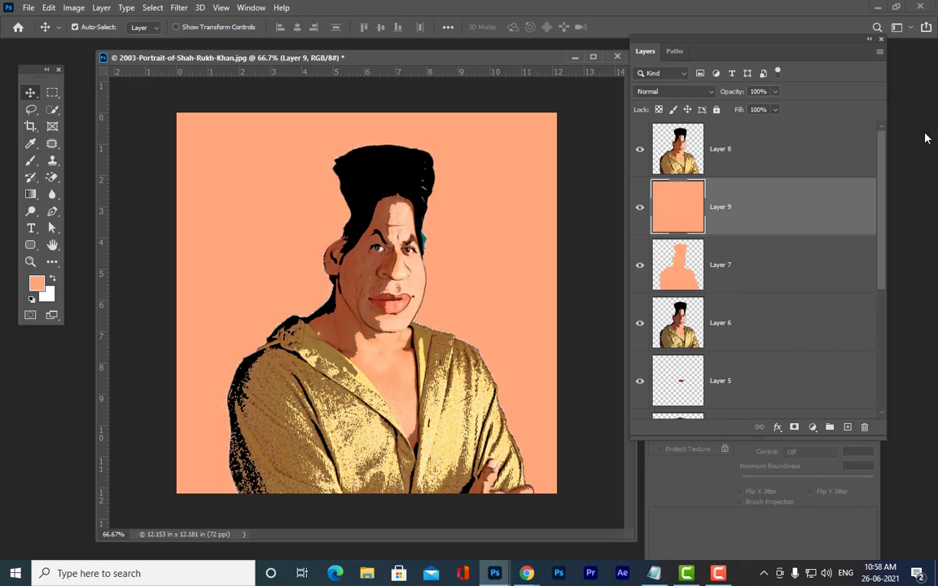
Step: Darken the edges of the background layer with the Camera Raw Filter, using Effects Vignetting -81 and Optics Vignette -71
{"action": "left_click", "coordinate": [179, 9]}
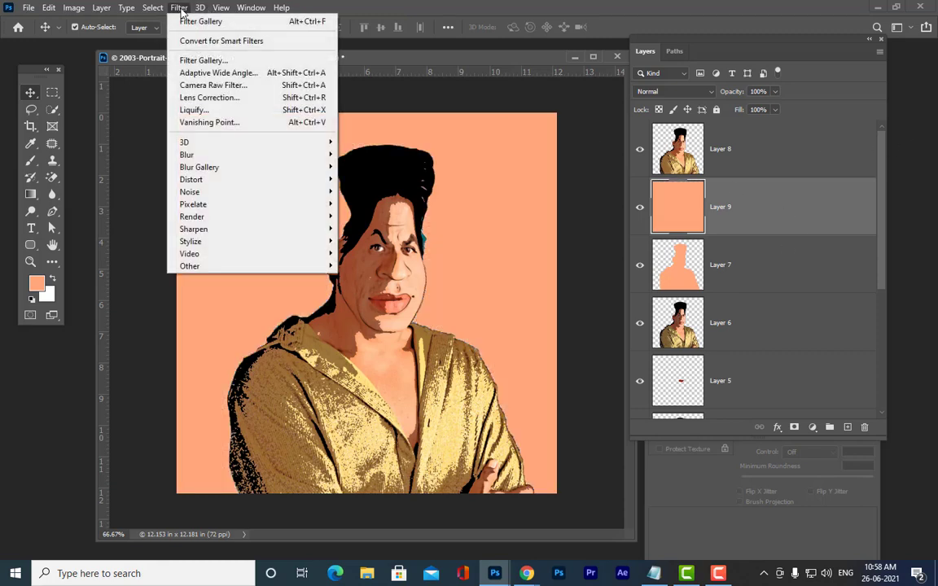
{"action": "left_click", "coordinate": [228, 86]}
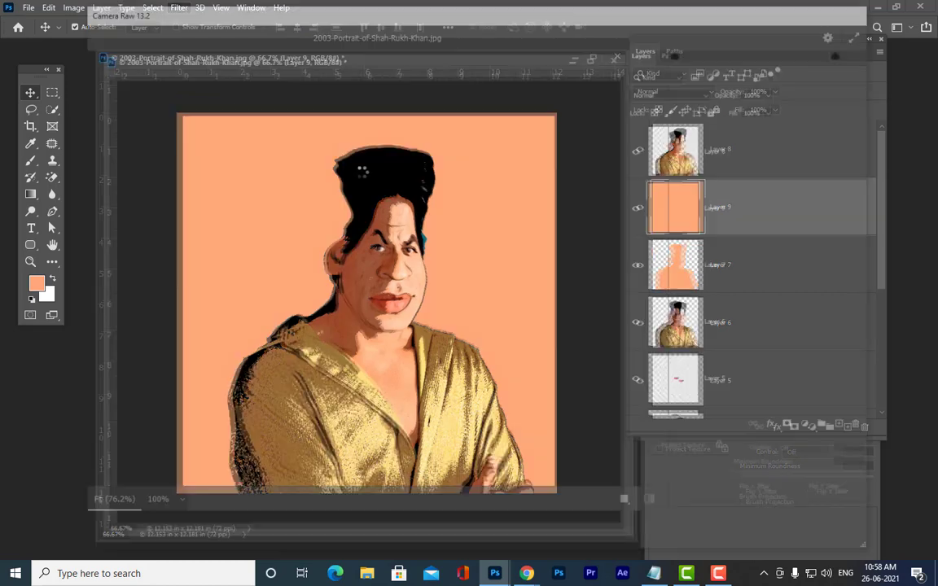
{"action": "scroll", "coordinate": [764, 337], "scroll_direction": "down", "scroll_amount": 2}
{"action": "scroll", "coordinate": [773, 367], "scroll_direction": "down", "scroll_amount": 3}
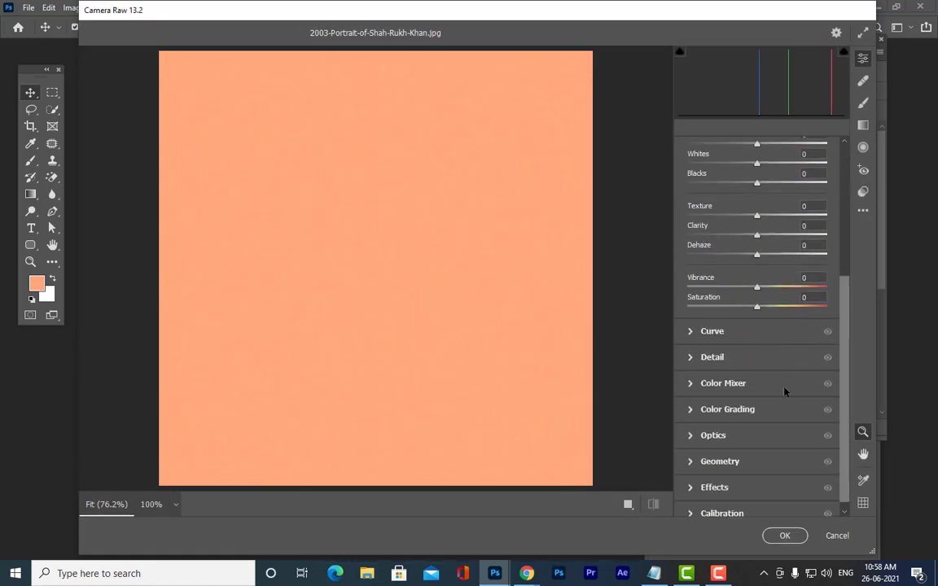
{"action": "left_click", "coordinate": [694, 478]}
{"action": "left_click_drag", "start_coordinate": [756, 441], "coordinate": [699, 443]}
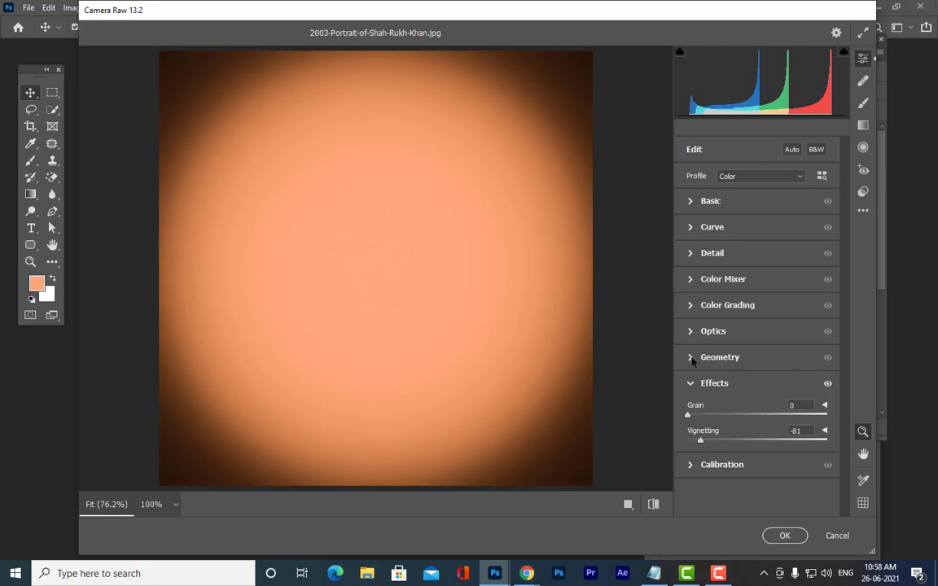
{"action": "left_click", "coordinate": [693, 332]}
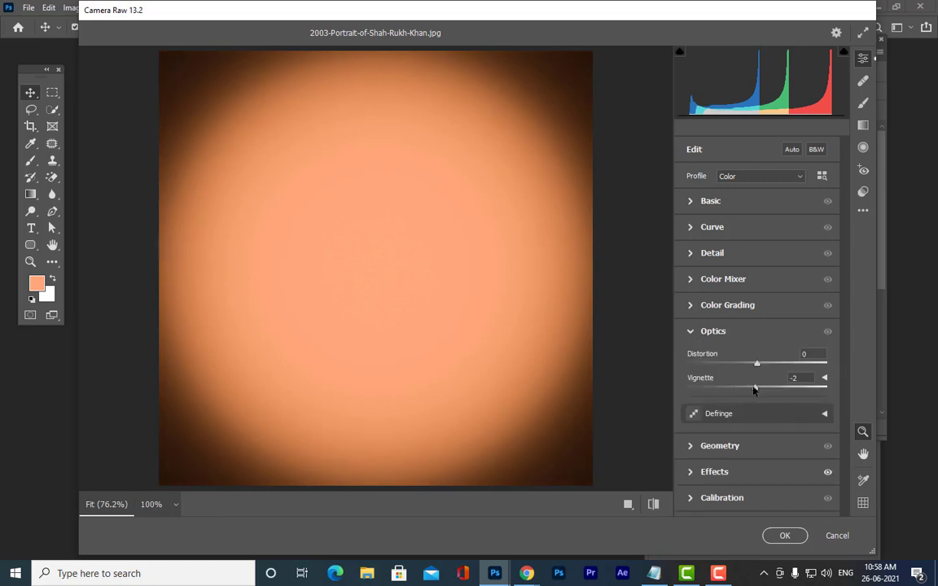
{"action": "left_click_drag", "start_coordinate": [753, 389], "coordinate": [708, 394]}
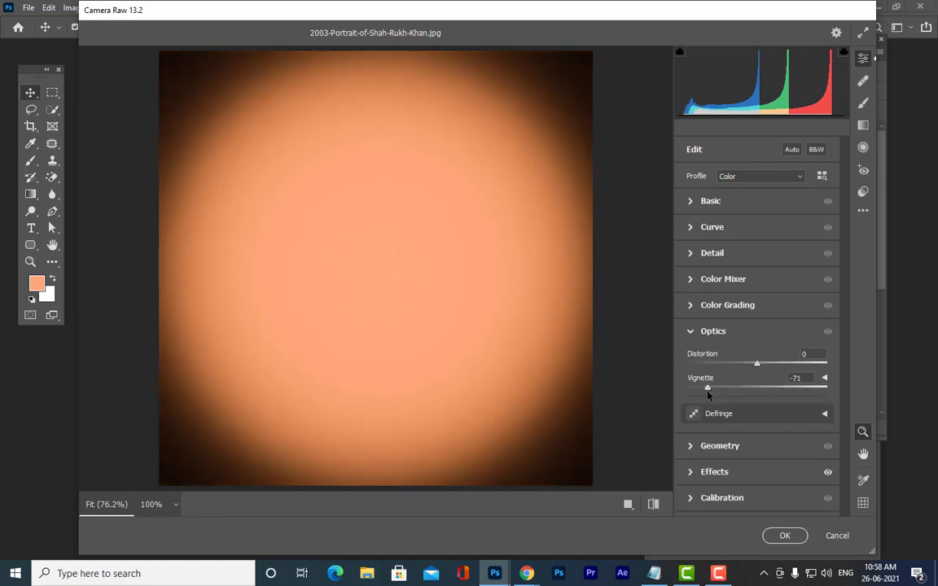
Step: Set Temperature to +2 and Exposure to -2.70 in Camera Raw and apply the filter to the background layer
{"action": "left_click", "coordinate": [690, 227]}
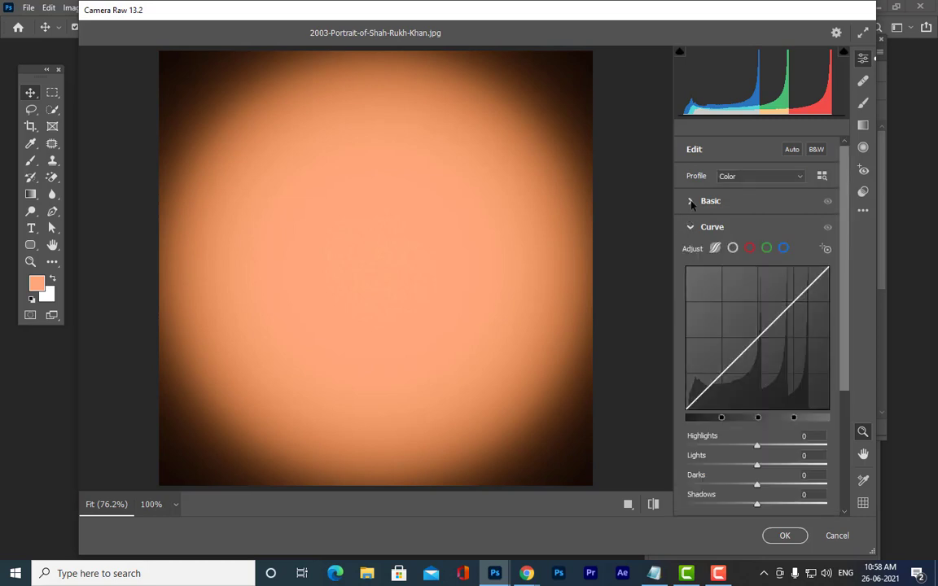
{"action": "left_click", "coordinate": [691, 201]}
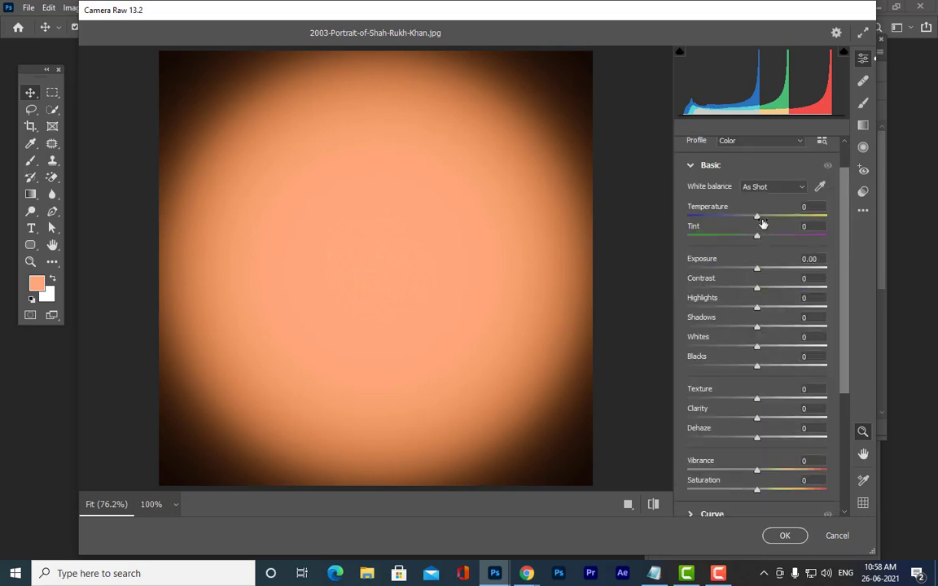
{"action": "mouse_move", "coordinate": [761, 222]}
{"action": "left_mouse_down"}
{"action": "mouse_move", "coordinate": [741, 227]}
{"action": "mouse_move", "coordinate": [765, 225]}
{"action": "left_mouse_up"}
{"action": "left_click_drag", "start_coordinate": [756, 269], "coordinate": [720, 277]}
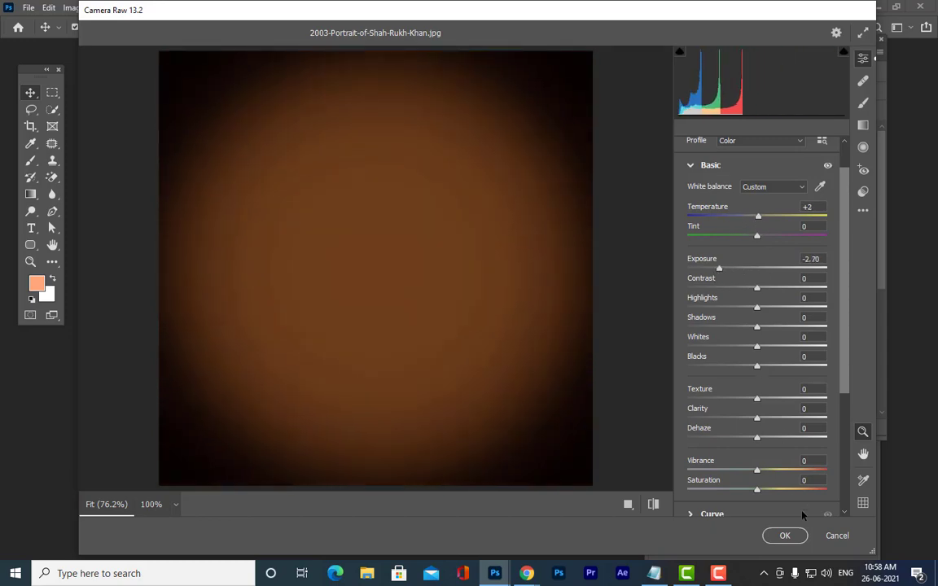
{"action": "left_click", "coordinate": [788, 536]}
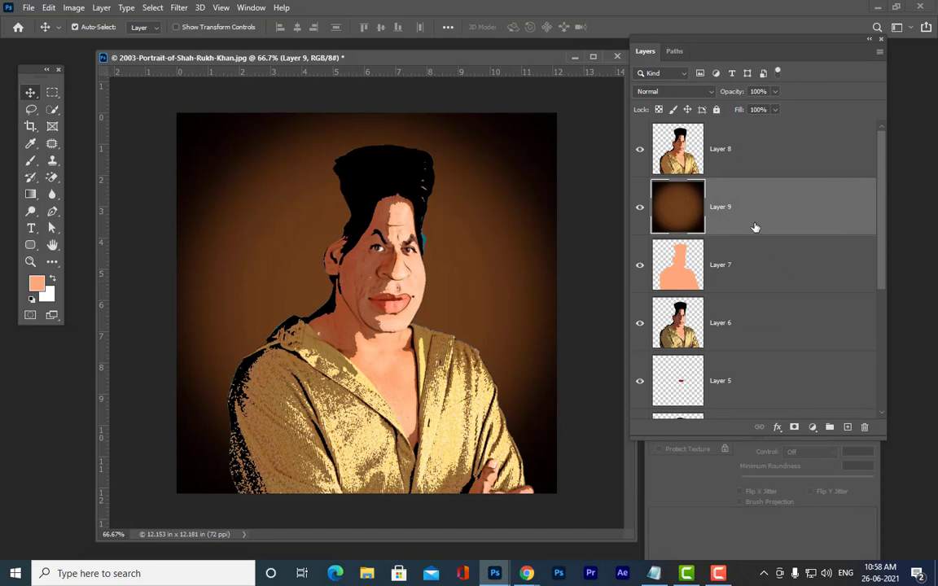
Step: Choose the Watercolor 1 brush from the 20 Watercolor Texture Brushes set and reduce its size to less than 600 px
{"action": "left_click", "coordinate": [32, 162]}
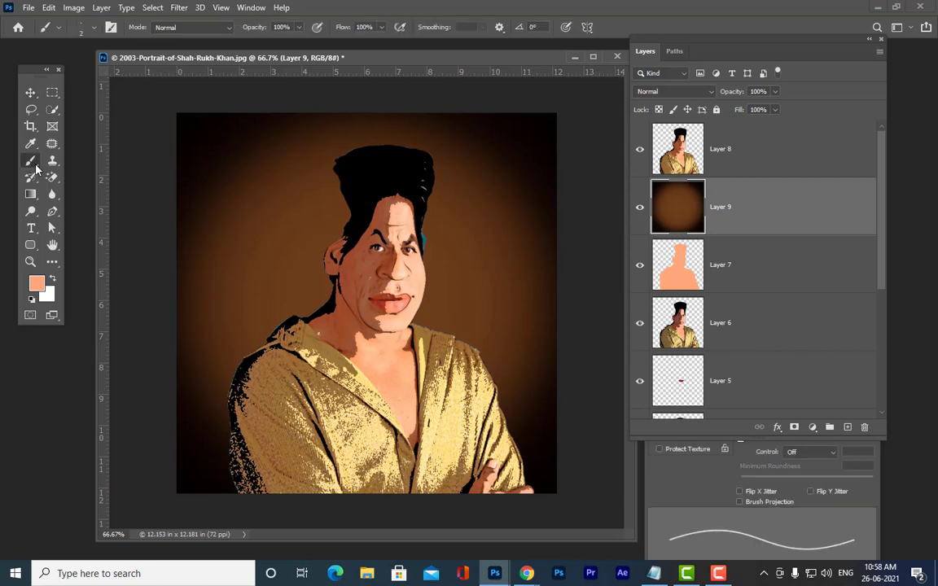
{"action": "left_click", "coordinate": [81, 29]}
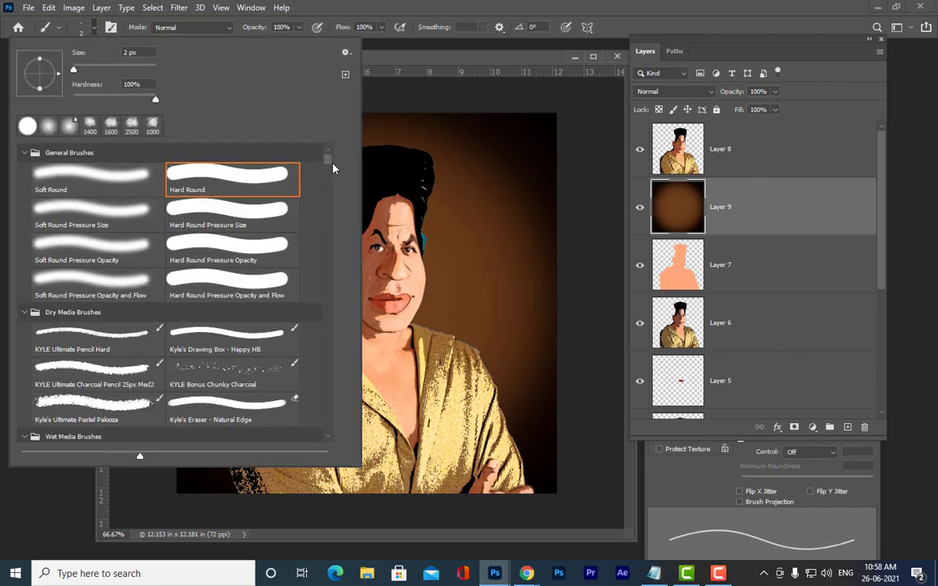
{"action": "left_click_drag", "start_coordinate": [329, 174], "coordinate": [301, 452]}
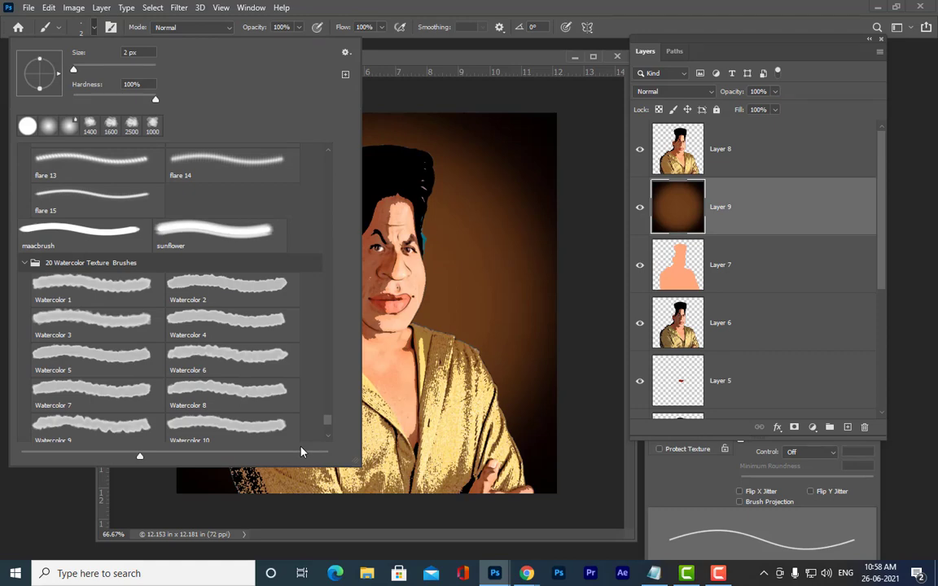
{"action": "left_click", "coordinate": [68, 289]}
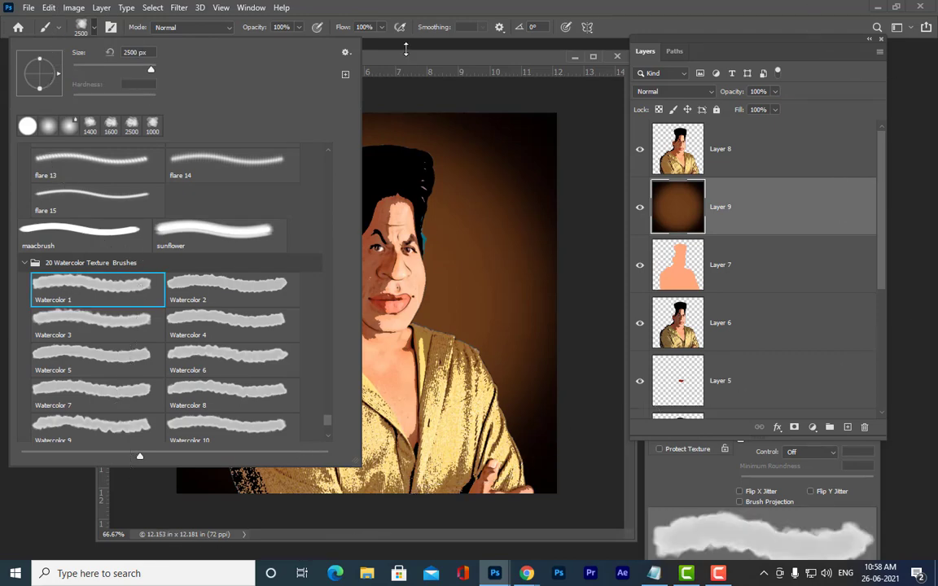
{"action": "key", "text": "Return"}
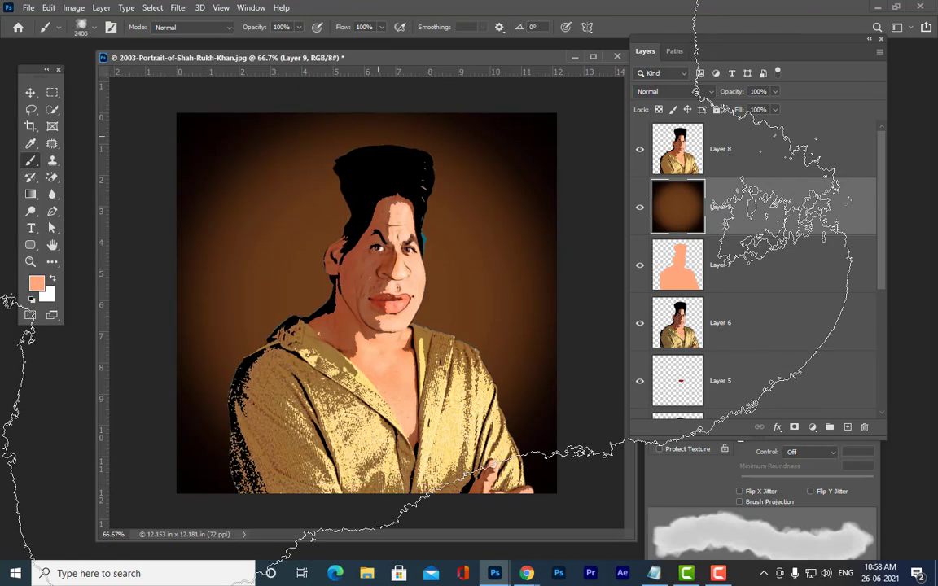
{"action": "key", "text": "bracketleft"}
{"action": "key", "text": "bracketleft"}
{"action": "key", "text": "bracketleft"}
{"action": "key", "text": "bracketleft"}
{"action": "key", "text": "bracketleft"}
{"action": "key", "text": "bracketleft"}
{"action": "key", "text": "bracketleft"}
{"action": "key", "text": "bracketleft"}
{"action": "key", "text": "bracketleft"}
{"action": "key", "text": "bracketleft"}
{"action": "key", "text": "bracketleft"}
{"action": "key", "text": "bracketleft"}
{"action": "key", "text": "bracketleft"}
{"action": "key", "text": "bracketleft"}
{"action": "key", "text": "bracketleft"}
{"action": "key", "text": "bracketleft"}
{"action": "key", "text": "bracketleft"}
{"action": "key", "text": "bracketleft"}
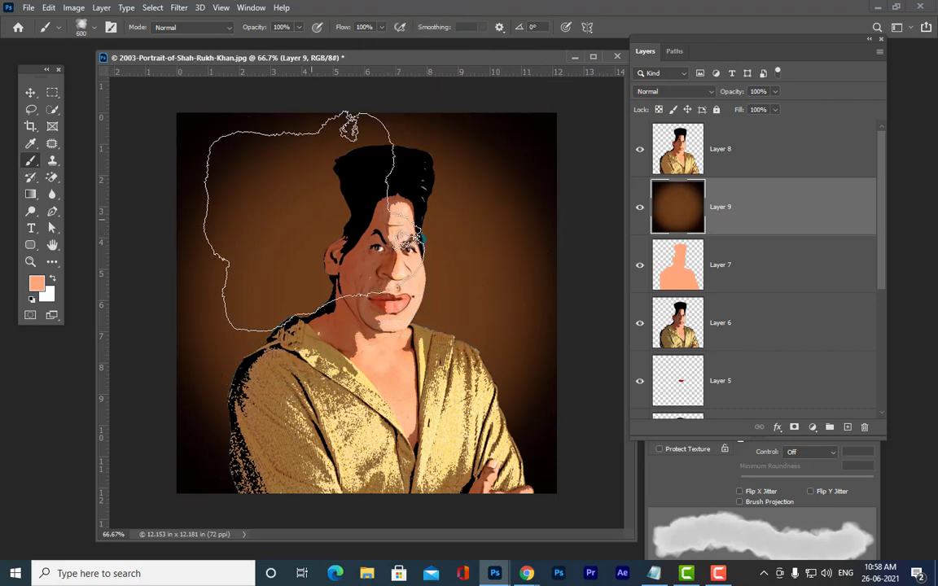
{"action": "key", "text": "bracketleft"}
{"action": "key", "text": "bracketleft"}
{"action": "key", "text": "bracketleft"}
Step: Set the foreground colour to green 62e908 and paint a watercolor patch on Layer 9 beside the ear and hair
{"action": "left_click", "coordinate": [36, 287]}
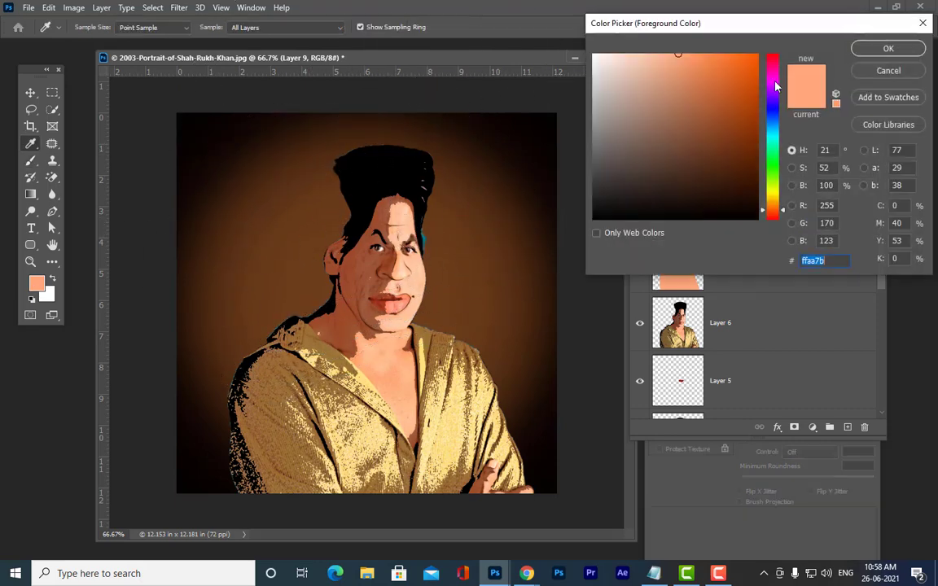
{"action": "left_click", "coordinate": [772, 173]}
{"action": "left_click", "coordinate": [675, 59]}
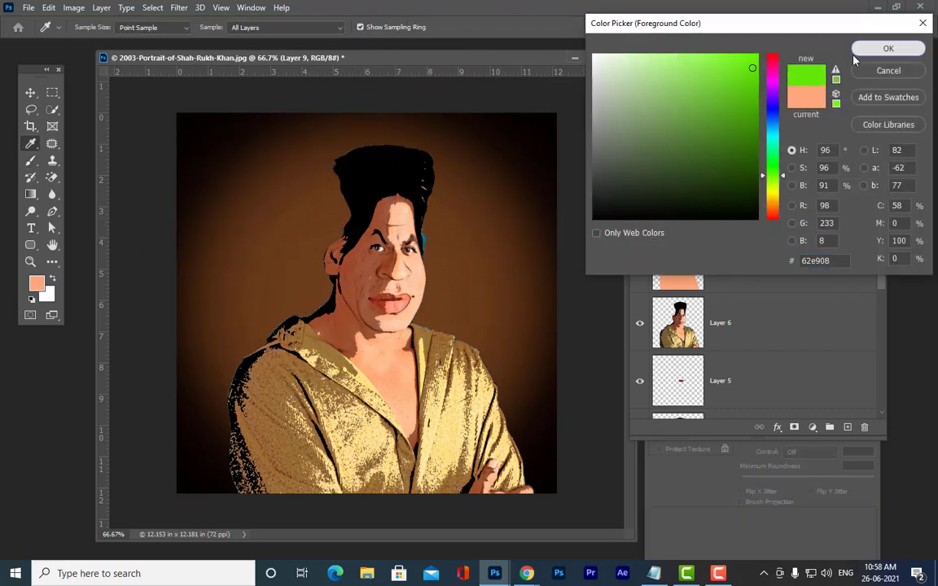
{"action": "left_click", "coordinate": [889, 48]}
{"action": "mouse_move", "coordinate": [298, 204]}
{"action": "left_mouse_down"}
{"action": "mouse_move", "coordinate": [287, 244]}
{"action": "mouse_move", "coordinate": [277, 244]}
{"action": "left_mouse_up"}
Step: Set the foreground colour to red e92808 and paint watercolor patches above the hair and over part of the green patch
{"action": "left_click", "coordinate": [33, 288]}
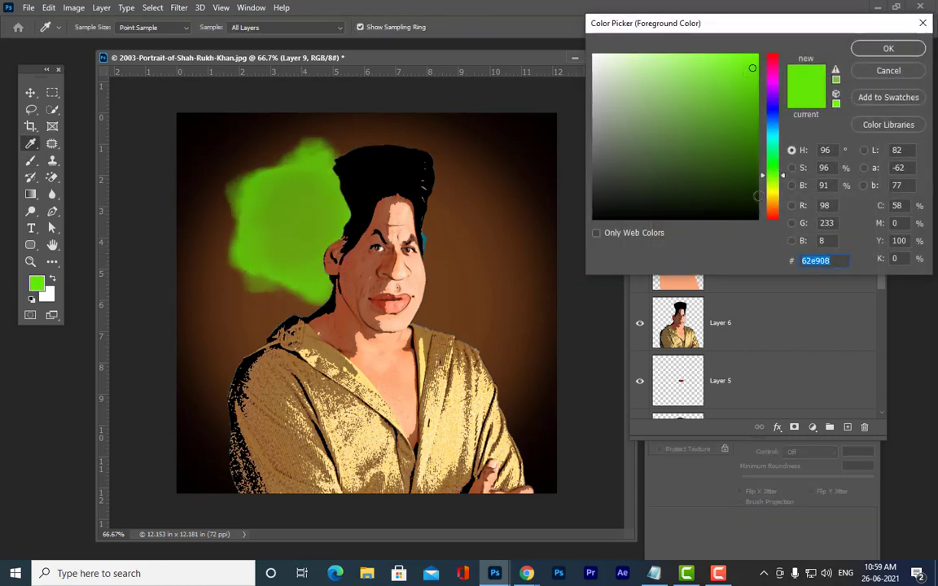
{"action": "left_click", "coordinate": [776, 215]}
{"action": "left_click", "coordinate": [875, 54]}
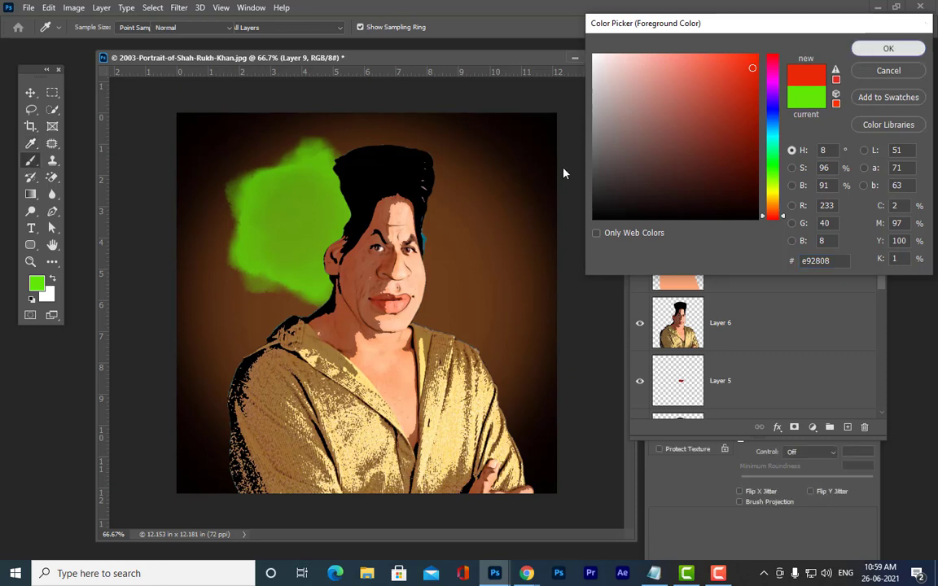
{"action": "left_click", "coordinate": [349, 144]}
{"action": "left_click_drag", "start_coordinate": [304, 178], "coordinate": [320, 202]}
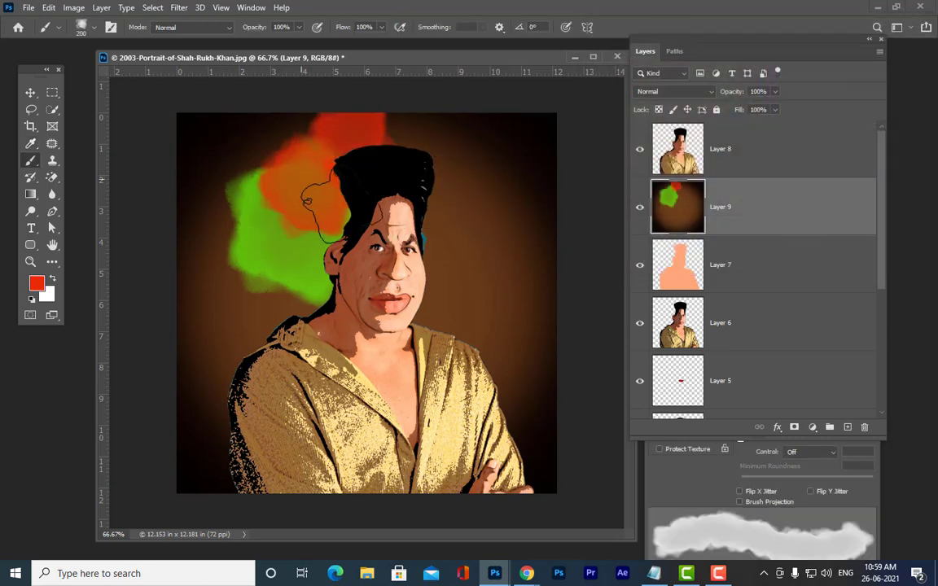
Step: Reduce the brush size to 150 px and paint a red patch on the bare side of the background beside the face
{"action": "key", "text": "["}
{"action": "key", "text": "["}
{"action": "left_click", "coordinate": [459, 221]}
{"action": "left_click", "coordinate": [481, 259]}
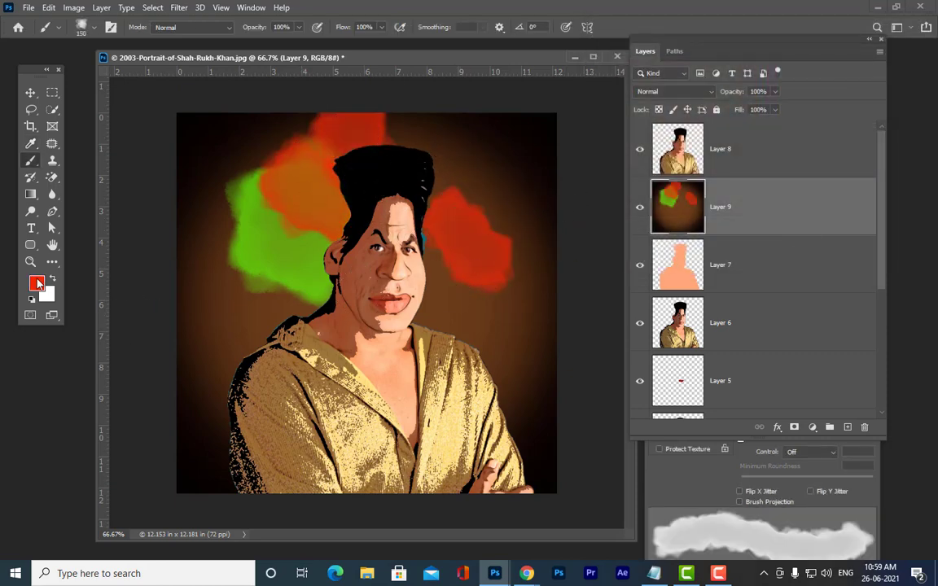
Step: Set the foreground colour to dark red 2a0101 and paint a watercolor patch over the red patch beside the face and up along the hair
{"action": "left_click", "coordinate": [36, 282]}
{"action": "left_click_drag", "start_coordinate": [773, 213], "coordinate": [775, 232]}
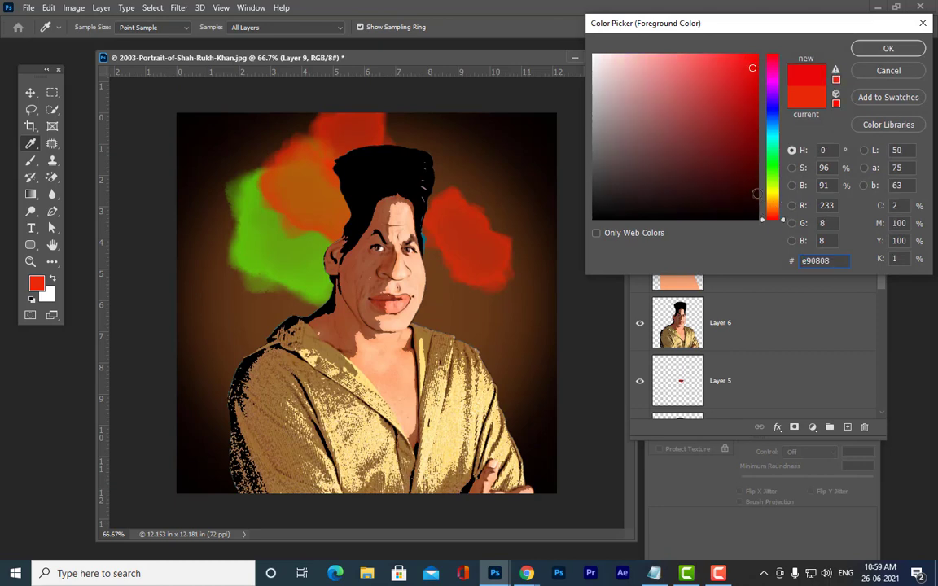
{"action": "left_click", "coordinate": [757, 194]}
{"action": "left_click", "coordinate": [887, 48]}
{"action": "mouse_move", "coordinate": [460, 260]}
{"action": "left_mouse_down"}
{"action": "mouse_move", "coordinate": [478, 220]}
{"action": "mouse_move", "coordinate": [465, 168]}
{"action": "mouse_move", "coordinate": [411, 159]}
{"action": "left_mouse_up"}
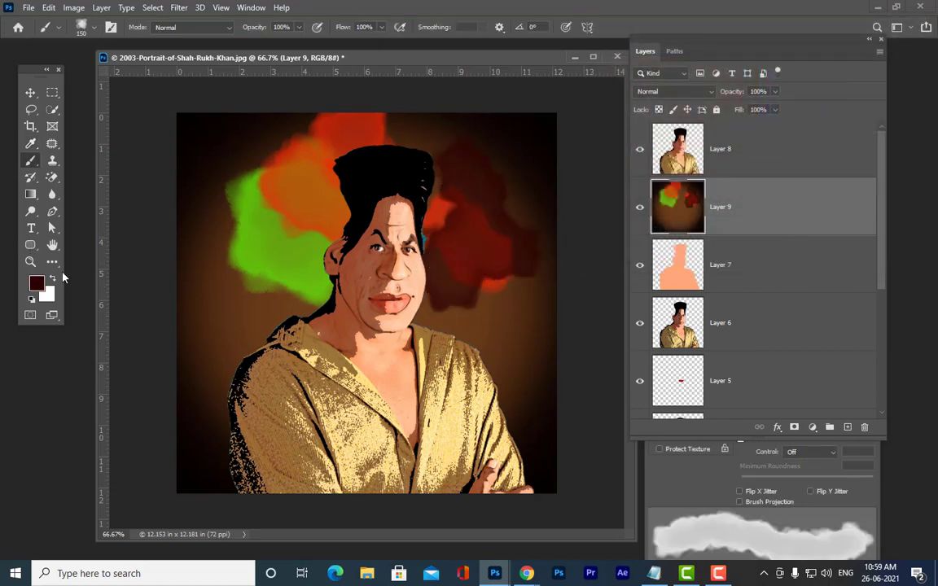
Step: Set the foreground colour to cyan 00e9f8 and paint a watercolor patch below the dark red one, beside the mouth and above the shoulder
{"action": "left_click", "coordinate": [36, 283]}
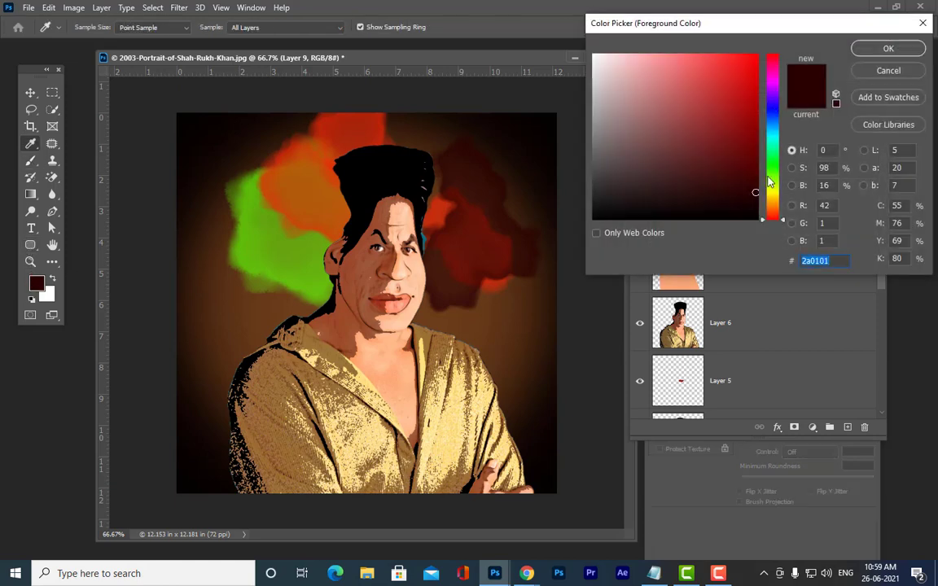
{"action": "left_click", "coordinate": [776, 135]}
{"action": "left_click", "coordinate": [758, 57]}
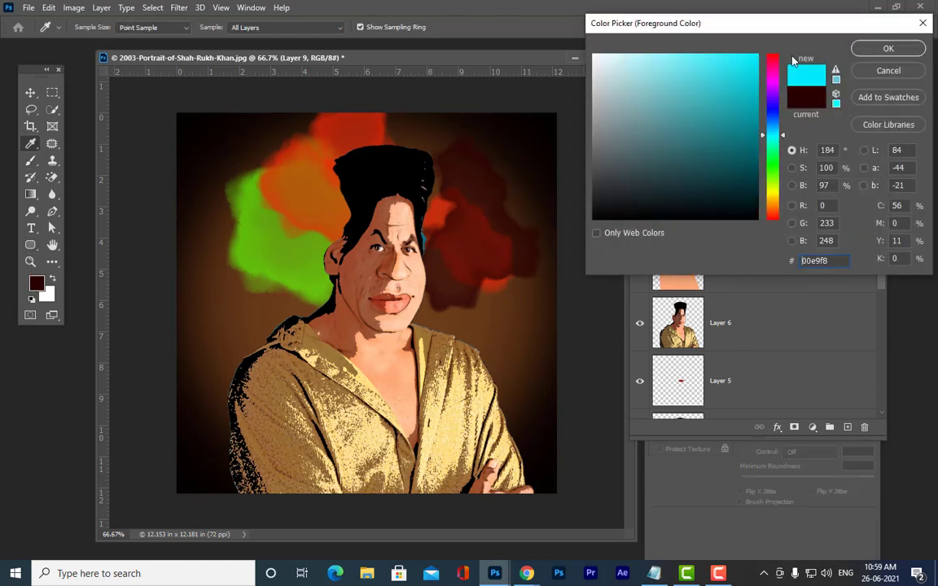
{"action": "left_click", "coordinate": [889, 48]}
{"action": "left_click", "coordinate": [461, 305]}
{"action": "mouse_move", "coordinate": [460, 306]}
{"action": "left_mouse_down"}
{"action": "mouse_move", "coordinate": [496, 323]}
{"action": "mouse_move", "coordinate": [509, 290]}
{"action": "left_mouse_up"}
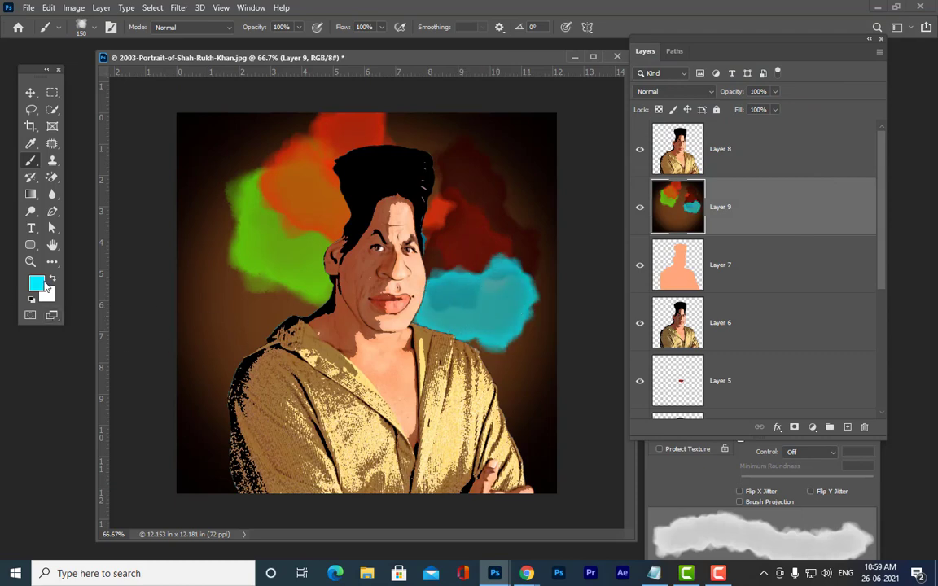
Step: Try yellow-green d2f800 watercolor patches below the green patch and over the dark red area beside the hair
{"action": "left_click", "coordinate": [36, 283]}
{"action": "left_click_drag", "start_coordinate": [777, 176], "coordinate": [777, 188]}
{"action": "left_click", "coordinate": [889, 48]}
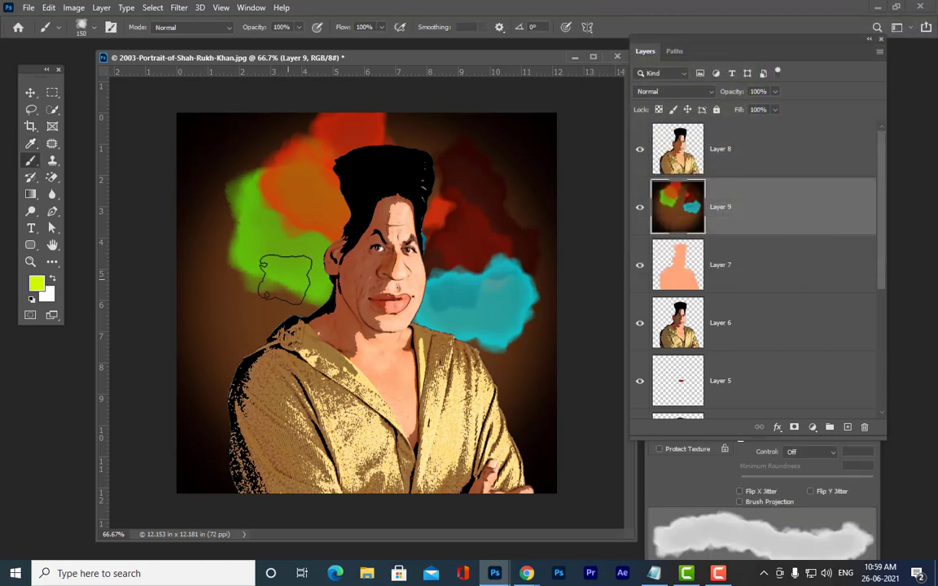
{"action": "mouse_move", "coordinate": [276, 272]}
{"action": "left_mouse_down"}
{"action": "mouse_move", "coordinate": [266, 316]}
{"action": "mouse_move", "coordinate": [318, 304]}
{"action": "mouse_move", "coordinate": [253, 280]}
{"action": "mouse_move", "coordinate": [241, 303]}
{"action": "left_mouse_up"}
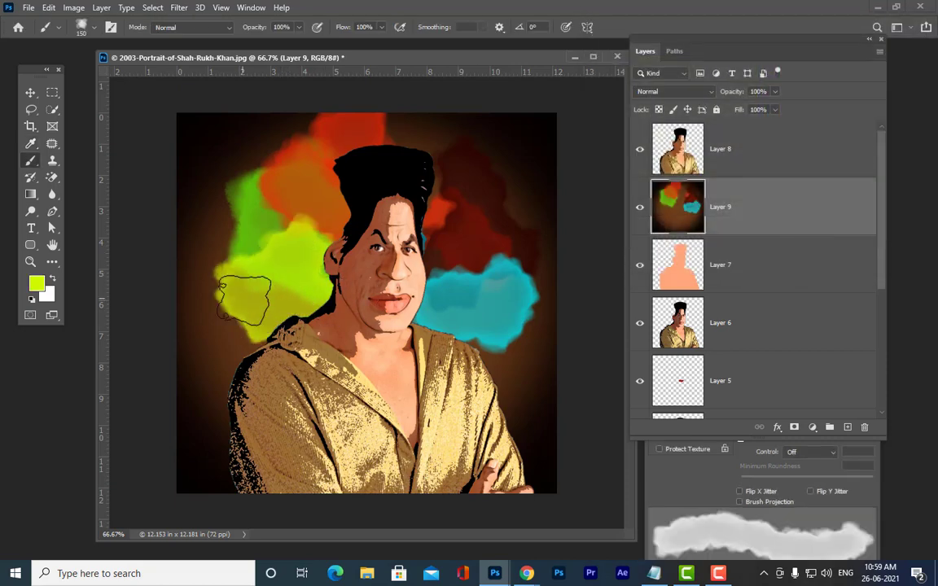
{"action": "mouse_move", "coordinate": [481, 210]}
{"action": "left_mouse_down"}
{"action": "mouse_move", "coordinate": [472, 143]}
{"action": "mouse_move", "coordinate": [374, 122]}
{"action": "left_mouse_up"}
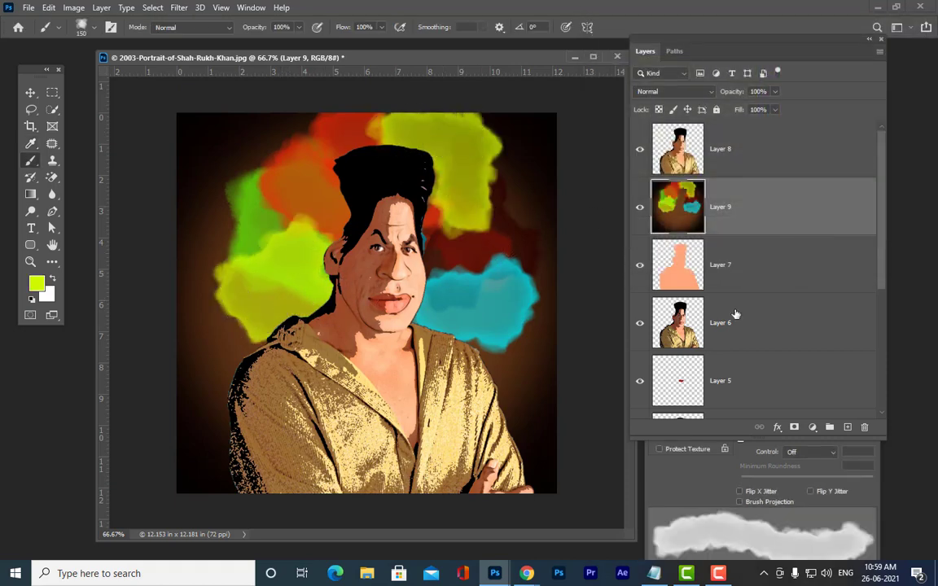
Step: Try a blue 0000f8 watercolor patch along the image edge beside the face, overlapping the cyan and yellow-green patches
{"action": "left_click", "coordinate": [41, 284]}
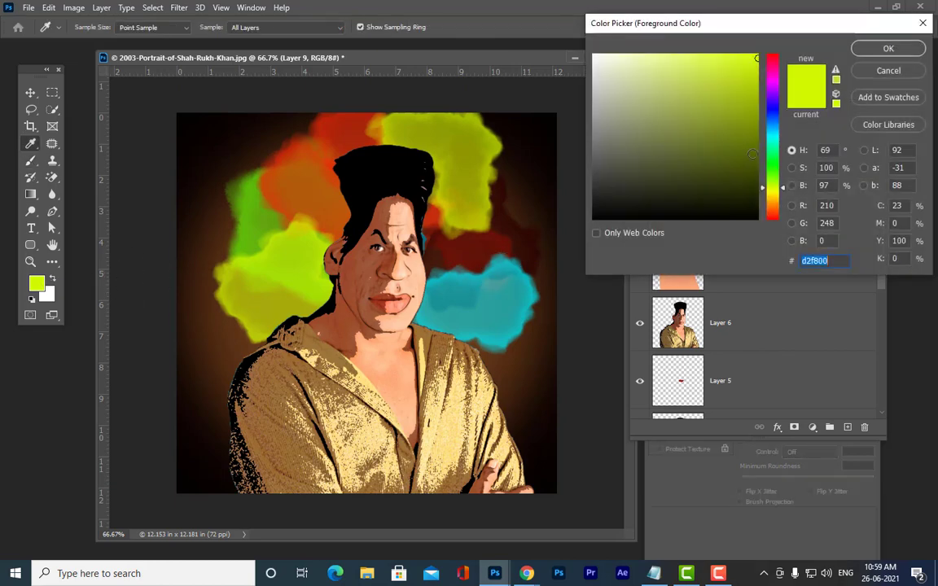
{"action": "left_click", "coordinate": [776, 109]}
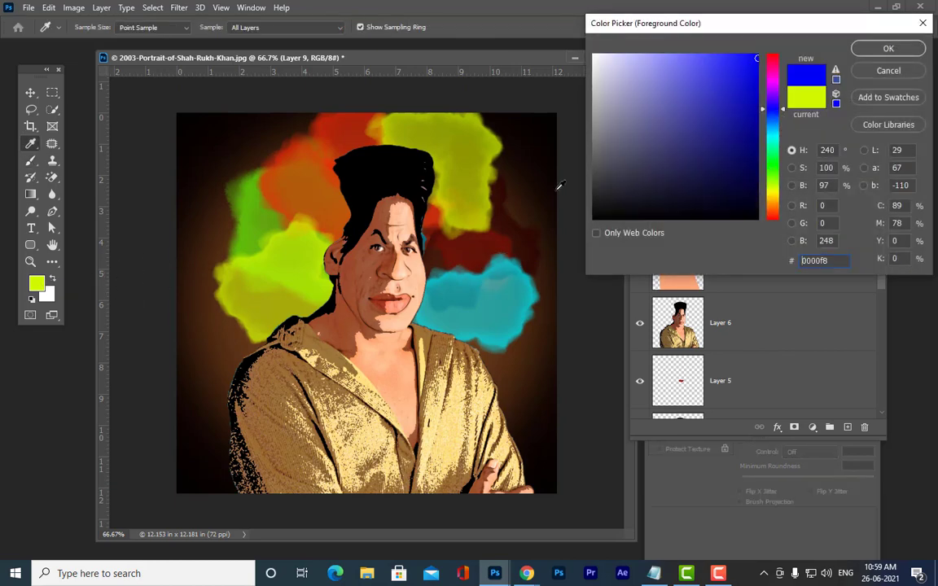
{"action": "left_click", "coordinate": [888, 48]}
{"action": "key", "text": "b"}
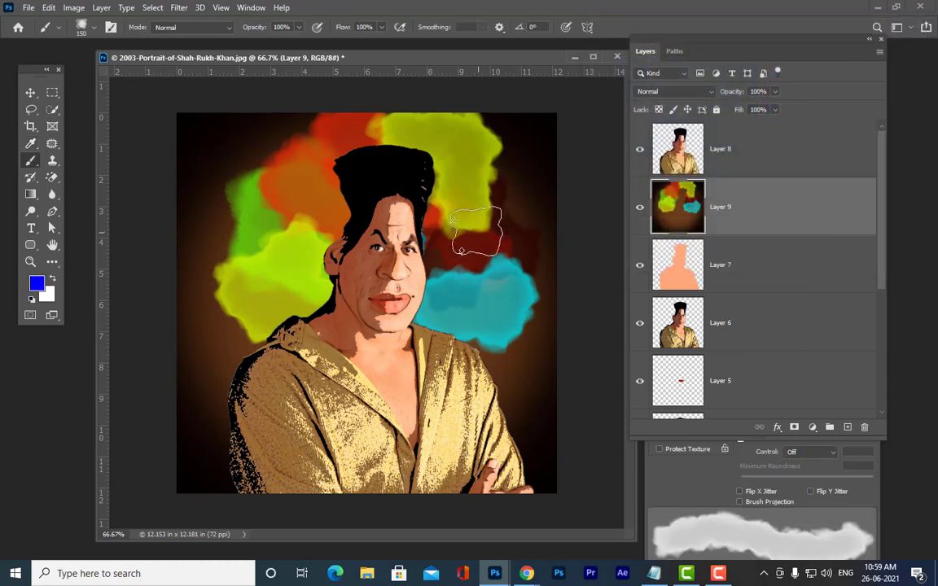
{"action": "mouse_move", "coordinate": [488, 244]}
{"action": "left_mouse_down"}
{"action": "mouse_move", "coordinate": [513, 159]}
{"action": "mouse_move", "coordinate": [531, 233]}
{"action": "mouse_move", "coordinate": [504, 234]}
{"action": "mouse_move", "coordinate": [486, 293]}
{"action": "mouse_move", "coordinate": [518, 338]}
{"action": "mouse_move", "coordinate": [517, 392]}
{"action": "mouse_move", "coordinate": [549, 420]}
{"action": "mouse_move", "coordinate": [501, 352]}
{"action": "left_mouse_up"}
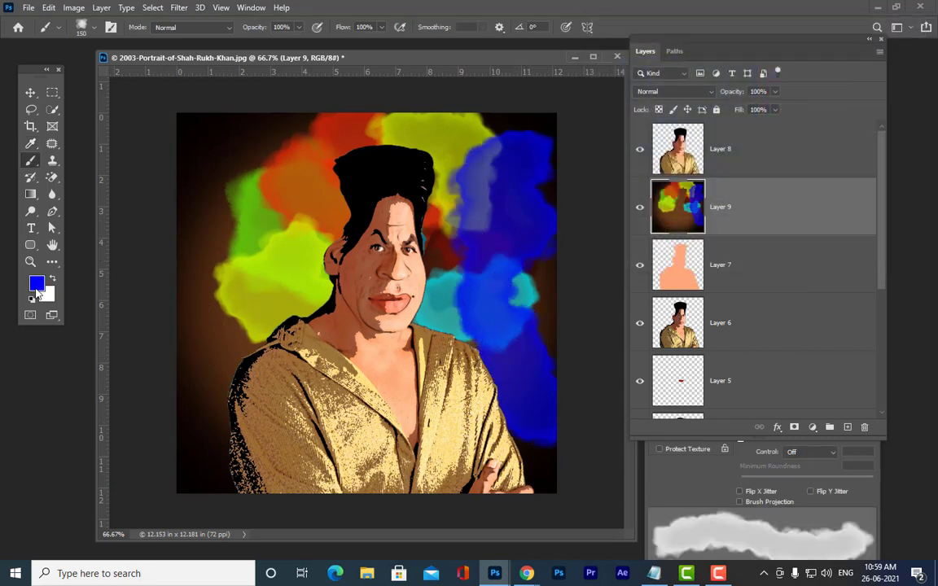
Step: Try magenta d800f8 watercolor patches along the image edge on the ear side and in the opposite upper corner
{"action": "left_click", "coordinate": [36, 283]}
{"action": "left_click_drag", "start_coordinate": [772, 155], "coordinate": [772, 86]}
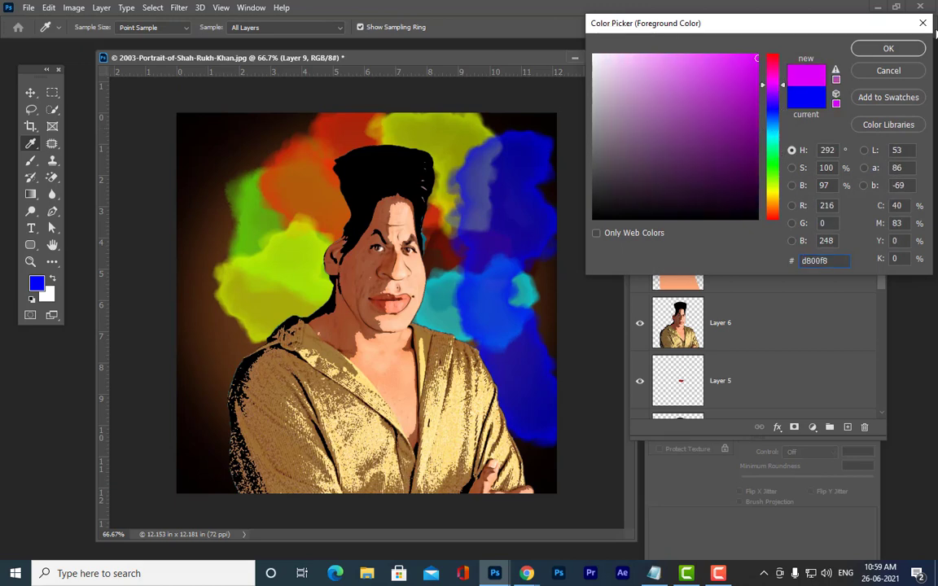
{"action": "left_click", "coordinate": [889, 48]}
{"action": "mouse_move", "coordinate": [247, 188]}
{"action": "left_mouse_down"}
{"action": "mouse_move", "coordinate": [305, 132]}
{"action": "mouse_move", "coordinate": [194, 145]}
{"action": "mouse_move", "coordinate": [240, 260]}
{"action": "mouse_move", "coordinate": [193, 363]}
{"action": "mouse_move", "coordinate": [241, 320]}
{"action": "mouse_move", "coordinate": [220, 285]}
{"action": "left_mouse_up"}
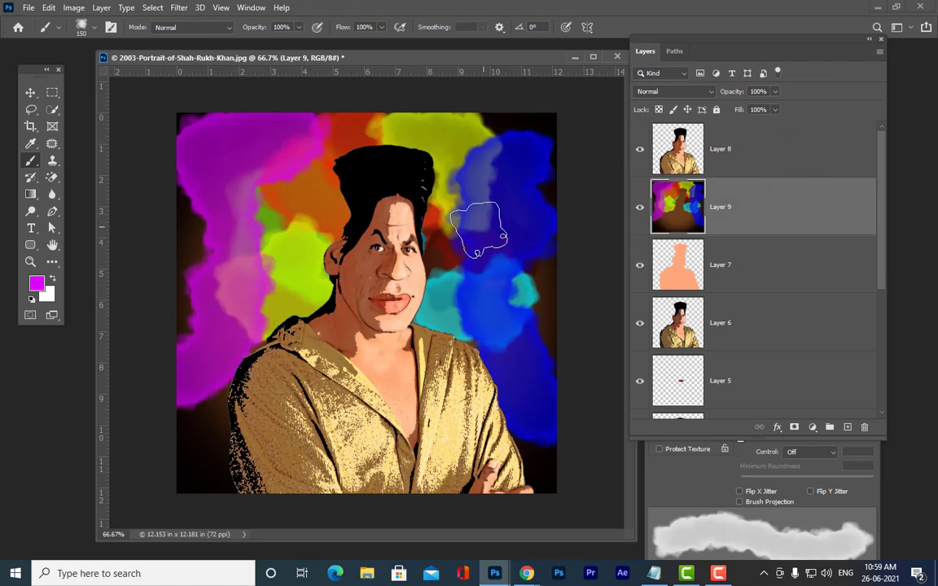
{"action": "left_click_drag", "start_coordinate": [502, 136], "coordinate": [533, 137]}
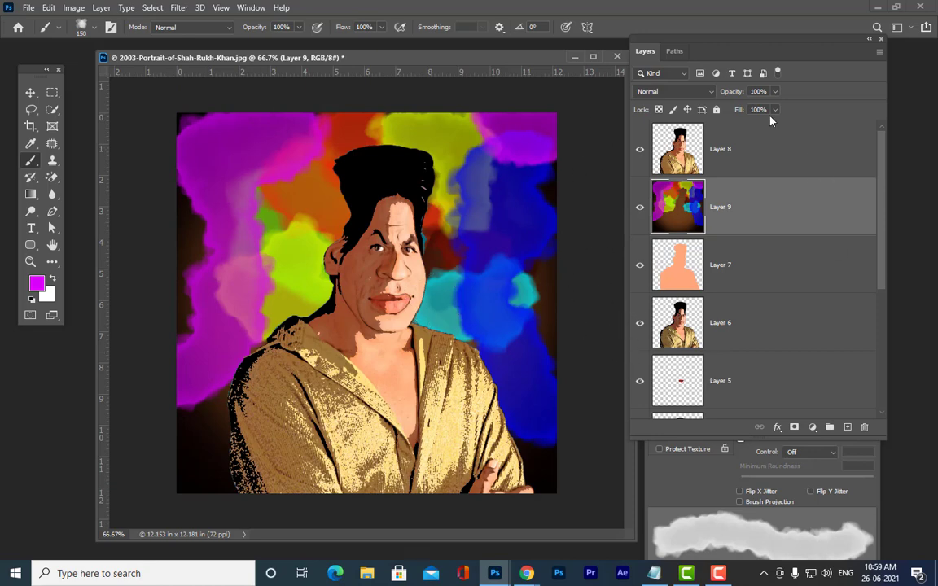
Step: Try the Vivid Light blend mode on Layer 9, and undo back to before the yellow-green, blue and magenta patches
{"action": "left_click", "coordinate": [705, 95]}
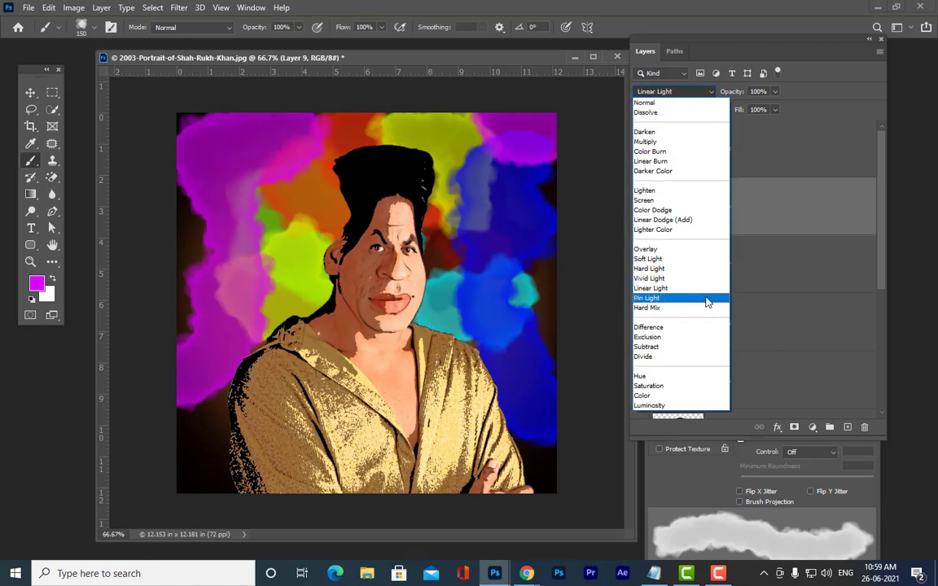
{"action": "left_click", "coordinate": [683, 279]}
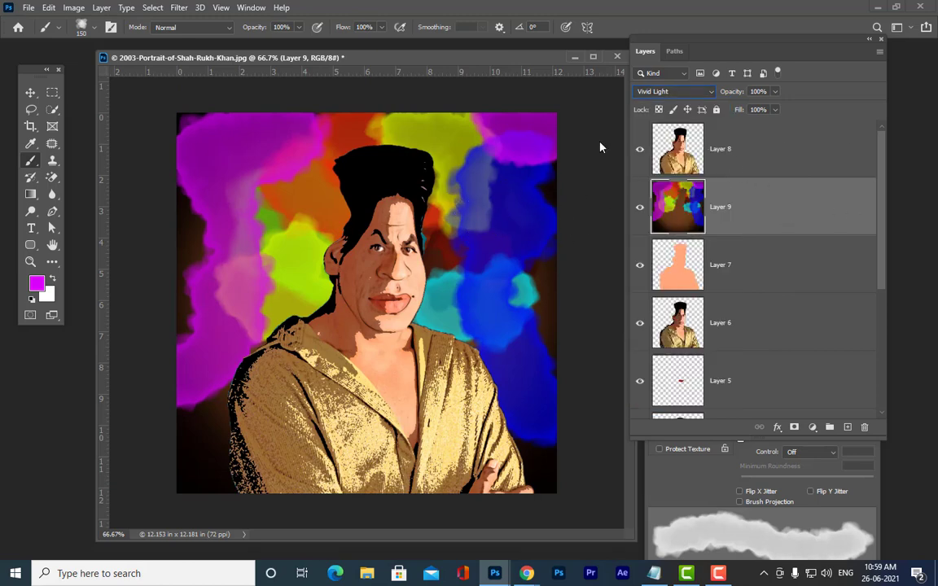
{"action": "key", "text": "ctrl+z"}
{"action": "key", "text": "ctrl+z"}
{"action": "key", "text": "ctrl+z"}
{"action": "key", "text": "ctrl+z"}
{"action": "key", "text": "ctrl+z"}
{"action": "key", "text": "ctrl+z"}
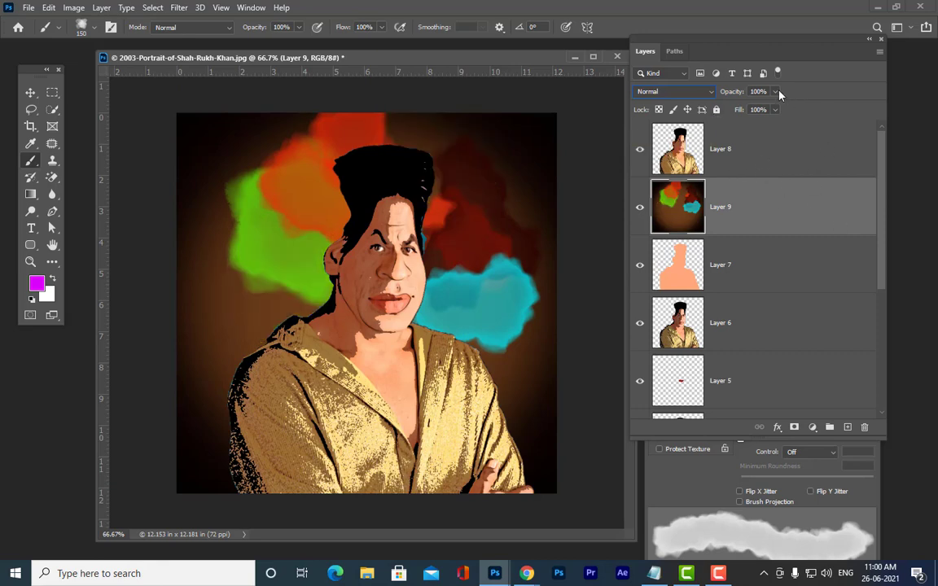
Step: Duplicate Layer 9 and set the copy's blend mode to Color
{"action": "left_click", "coordinate": [844, 211]}
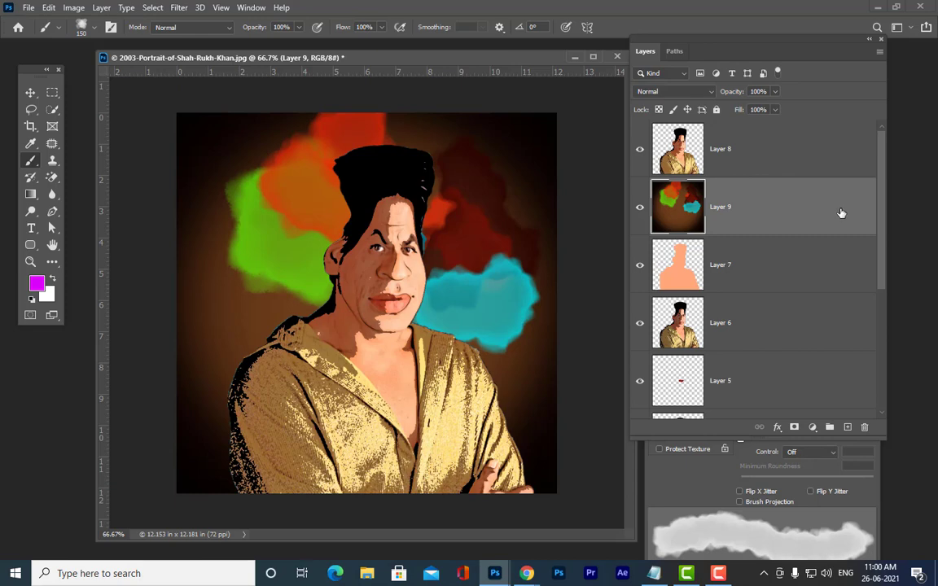
{"action": "key", "text": "ctrl+j"}
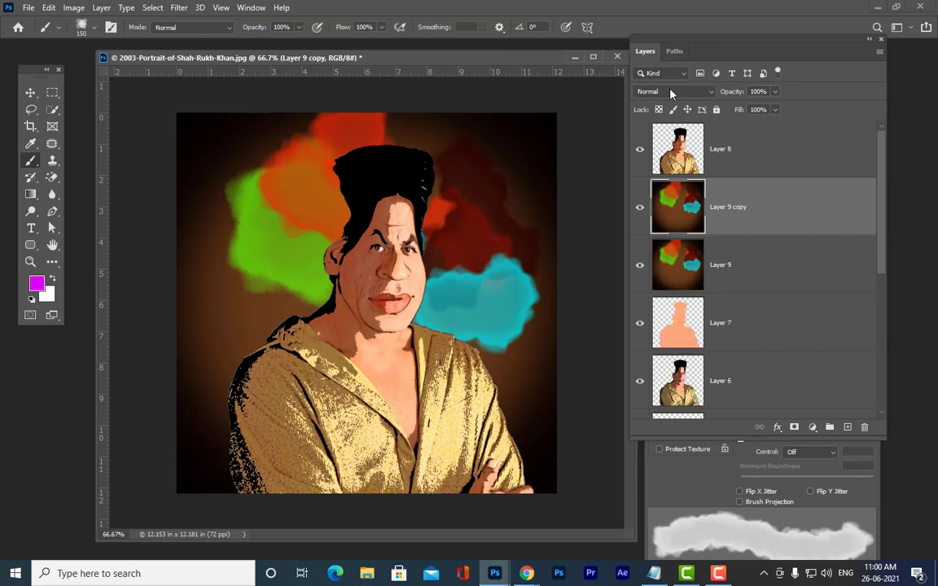
{"action": "left_click", "coordinate": [671, 94]}
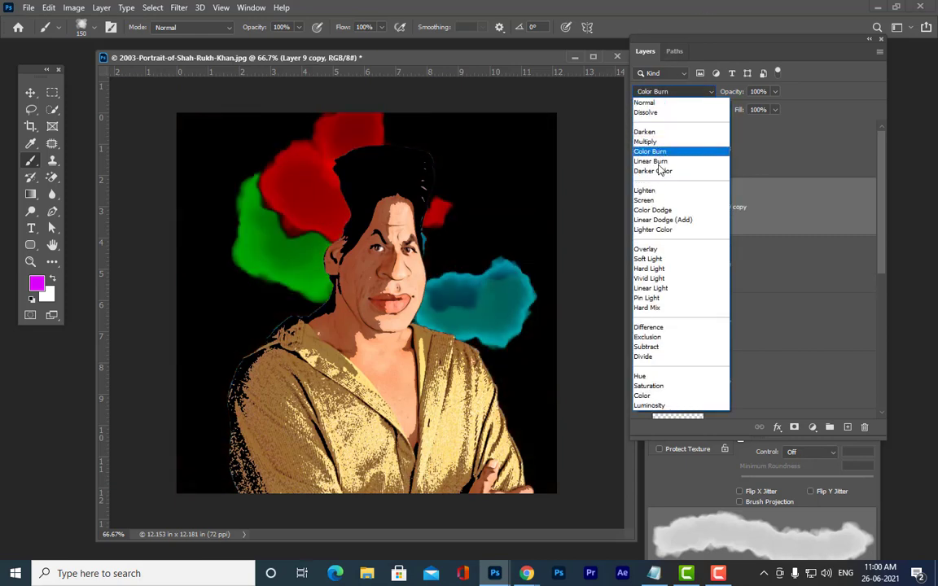
{"action": "left_click", "coordinate": [650, 396]}
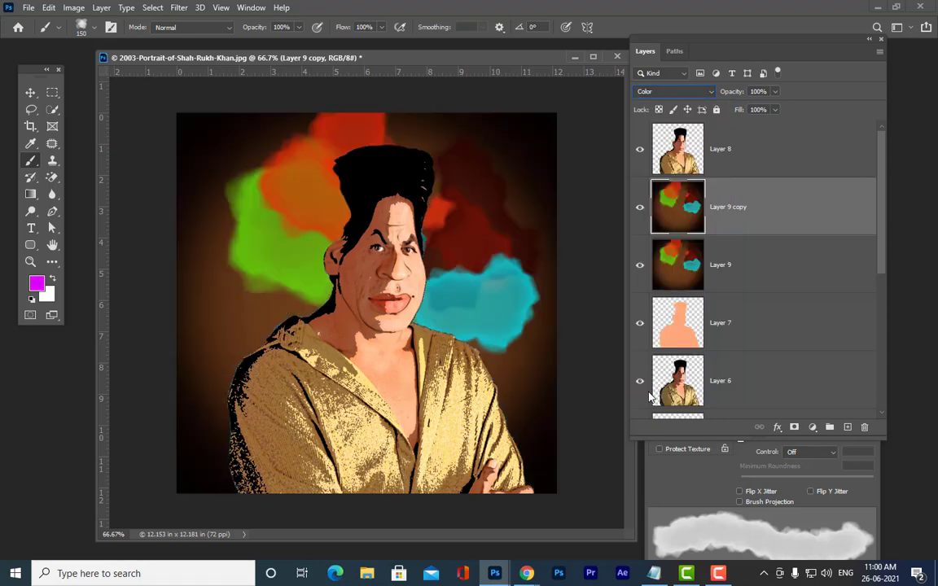
Step: Reduce the opacity of the Layer 9 copy to 36%
{"action": "left_click", "coordinate": [776, 91]}
{"action": "left_click_drag", "start_coordinate": [779, 107], "coordinate": [746, 109]}
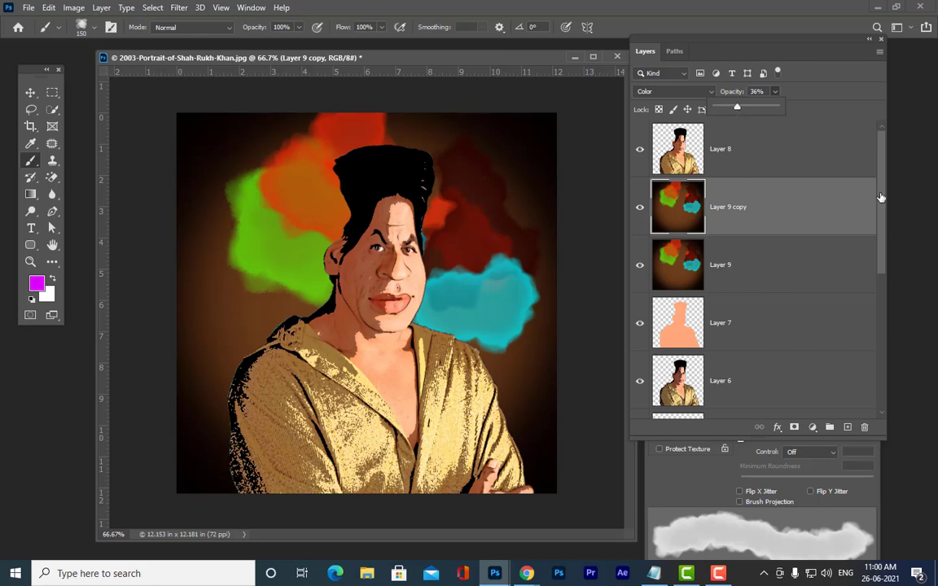
{"action": "left_click", "coordinate": [883, 128]}
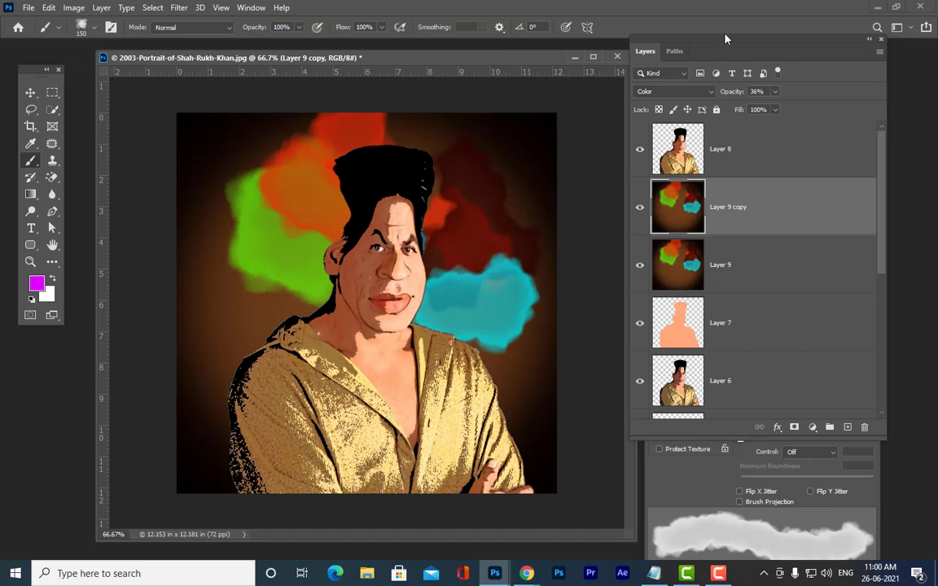
{"action": "mouse_move", "coordinate": [701, 43]}
{"action": "left_mouse_down"}
{"action": "mouse_move", "coordinate": [709, 49]}
{"action": "mouse_move", "coordinate": [681, 60]}
{"action": "mouse_move", "coordinate": [709, 60]}
{"action": "left_mouse_up"}
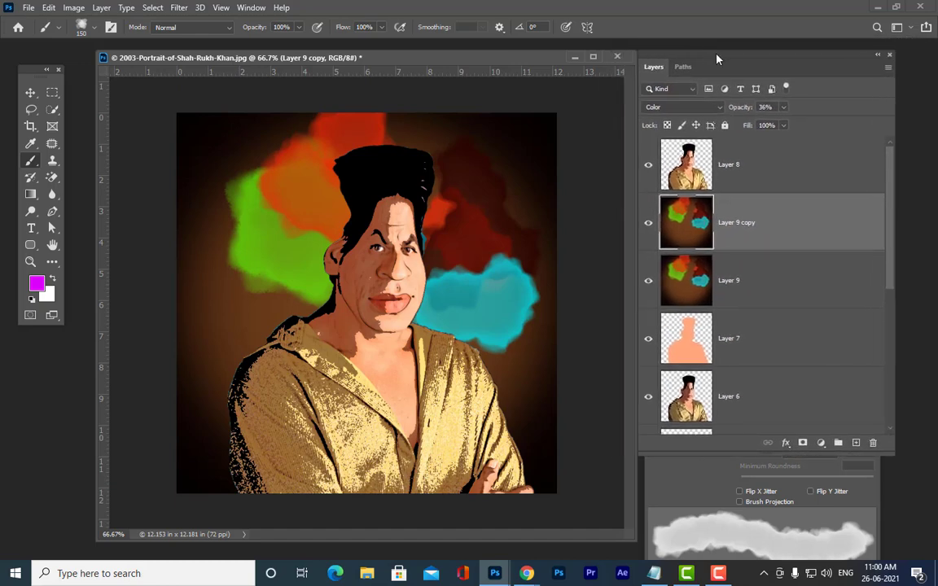
Step: Enlarge the Blur tool's brush to 400 px and blur the painted background patches on the Layer 9 copy
{"action": "left_click", "coordinate": [52, 195]}
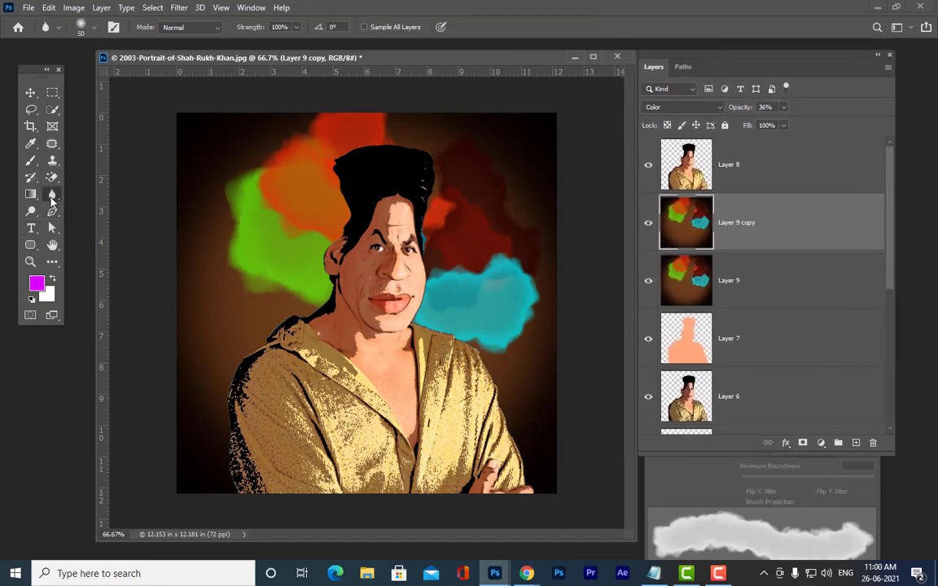
{"action": "left_click", "coordinate": [95, 196]}
{"action": "key", "text": "bracketright"}
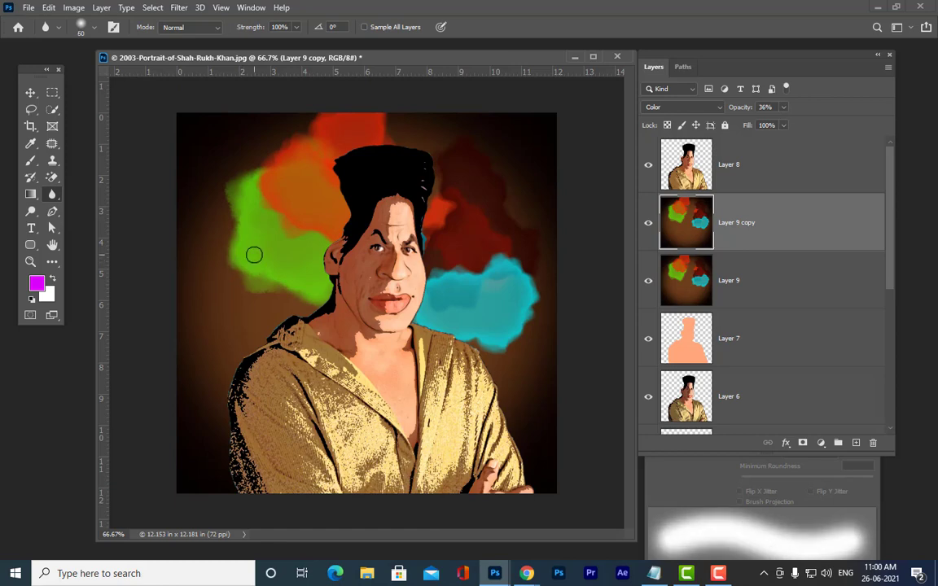
{"action": "key", "text": "bracketright"}
{"action": "key", "text": "bracketright"}
{"action": "key", "text": "bracketright"}
{"action": "key", "text": "bracketright"}
{"action": "key", "text": "bracketright"}
{"action": "key", "text": "bracketright"}
{"action": "key", "text": "bracketright"}
{"action": "key", "text": "bracketright"}
{"action": "key", "text": "bracketright"}
{"action": "key", "text": "bracketright"}
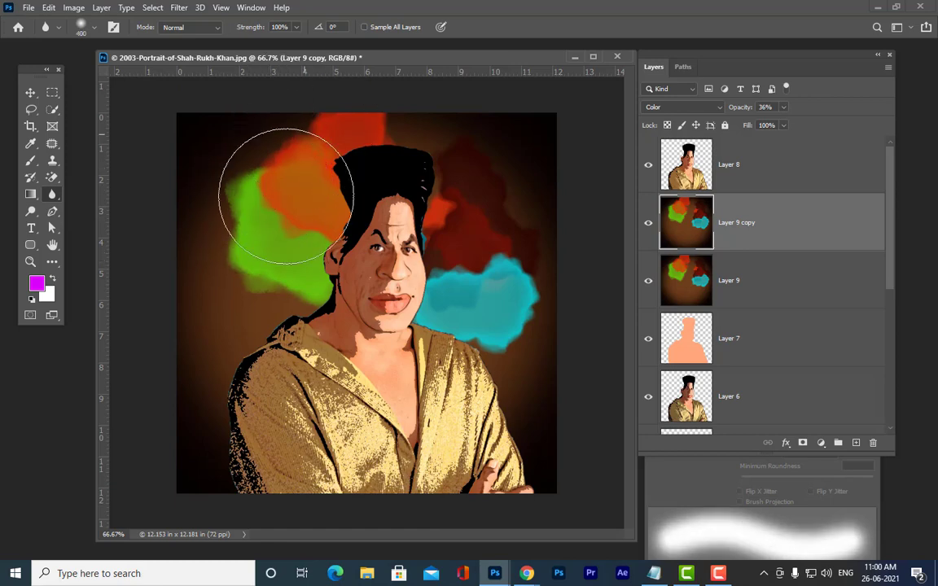
{"action": "mouse_move", "coordinate": [232, 307]}
{"action": "left_mouse_down"}
{"action": "mouse_move", "coordinate": [254, 224]}
{"action": "mouse_move", "coordinate": [263, 290]}
{"action": "mouse_move", "coordinate": [281, 285]}
{"action": "mouse_move", "coordinate": [319, 195]}
{"action": "mouse_move", "coordinate": [236, 210]}
{"action": "mouse_move", "coordinate": [216, 193]}
{"action": "mouse_move", "coordinate": [322, 144]}
{"action": "mouse_move", "coordinate": [293, 136]}
{"action": "mouse_move", "coordinate": [524, 139]}
{"action": "mouse_move", "coordinate": [503, 171]}
{"action": "mouse_move", "coordinate": [615, 141]}
{"action": "mouse_move", "coordinate": [487, 219]}
{"action": "mouse_move", "coordinate": [570, 150]}
{"action": "mouse_move", "coordinate": [521, 370]}
{"action": "mouse_move", "coordinate": [537, 138]}
{"action": "mouse_move", "coordinate": [514, 233]}
{"action": "mouse_move", "coordinate": [462, 94]}
{"action": "mouse_move", "coordinate": [587, 303]}
{"action": "mouse_move", "coordinate": [510, 433]}
{"action": "mouse_move", "coordinate": [544, 232]}
{"action": "mouse_move", "coordinate": [609, 244]}
{"action": "left_mouse_up"}
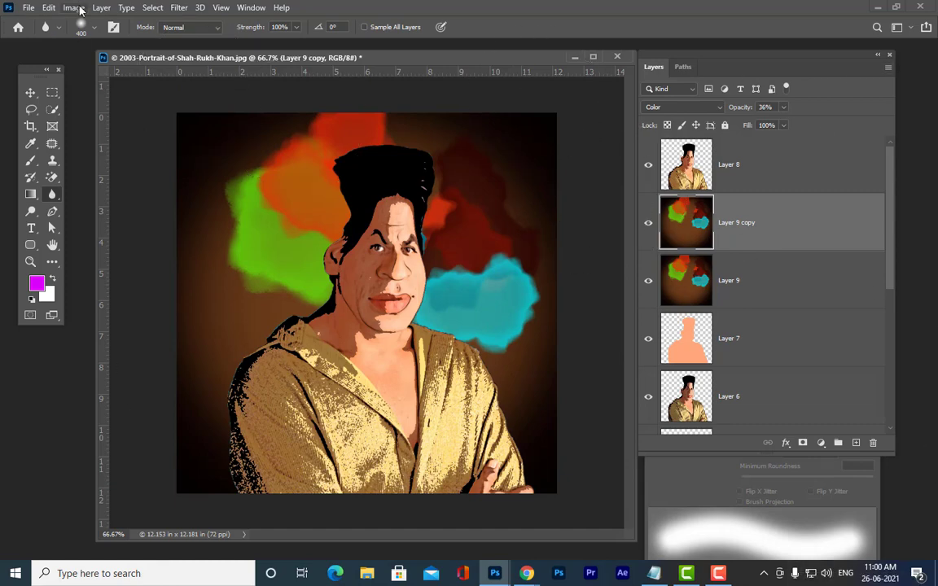
Step: Apply the Extrude filter to the Layer 9 copy with Blocks, size 30 pixels and random depth 30
{"action": "left_click", "coordinate": [179, 7]}
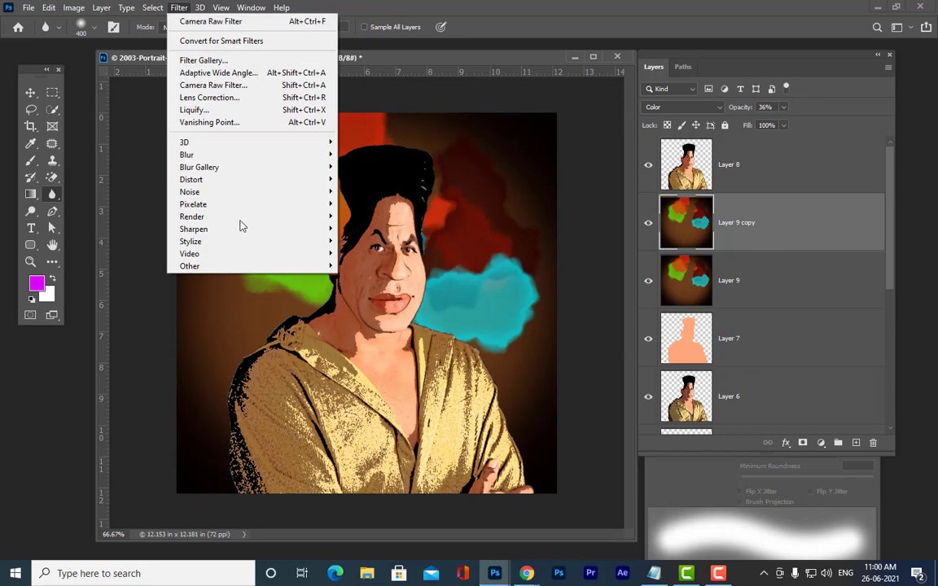
{"action": "mouse_move", "coordinate": [243, 241]}
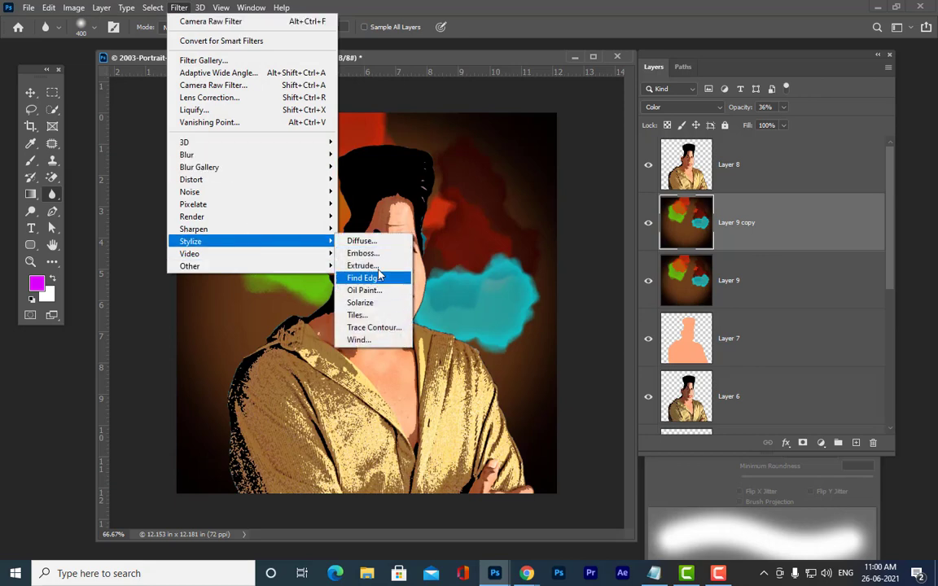
{"action": "left_click", "coordinate": [376, 265]}
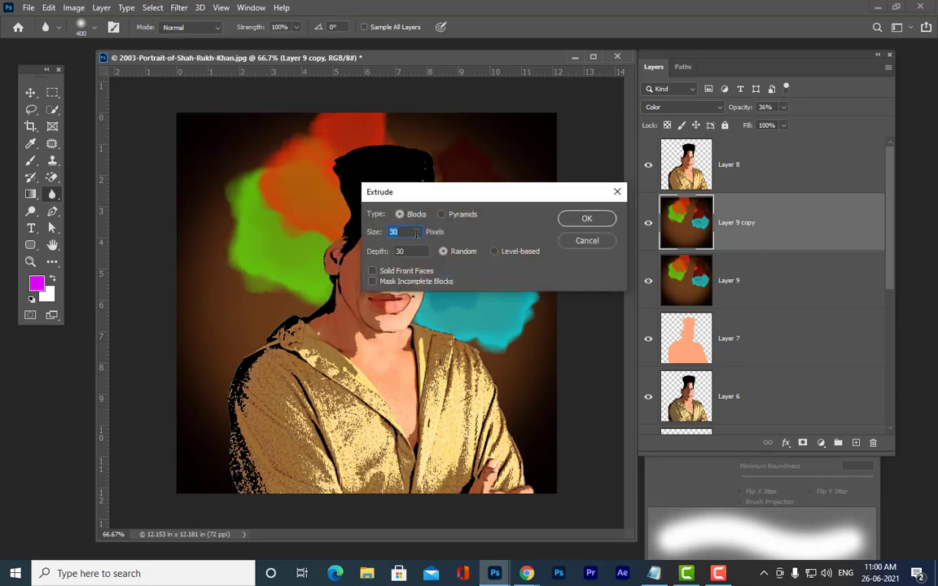
{"action": "left_click", "coordinate": [588, 218]}
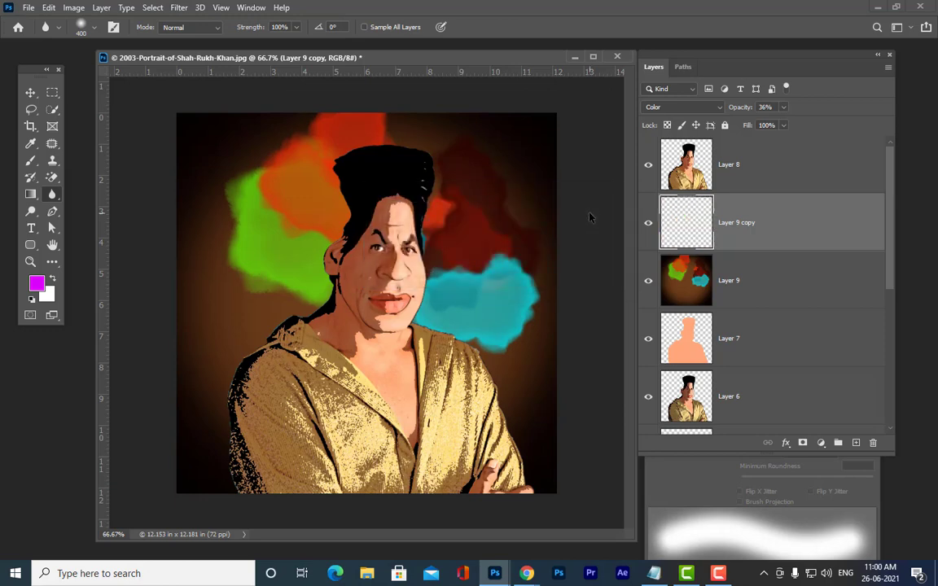
Step: Apply the Add Noise filter to the Layer 9 copy with an amount of 166.28% and uniform distribution
{"action": "left_click", "coordinate": [184, 9]}
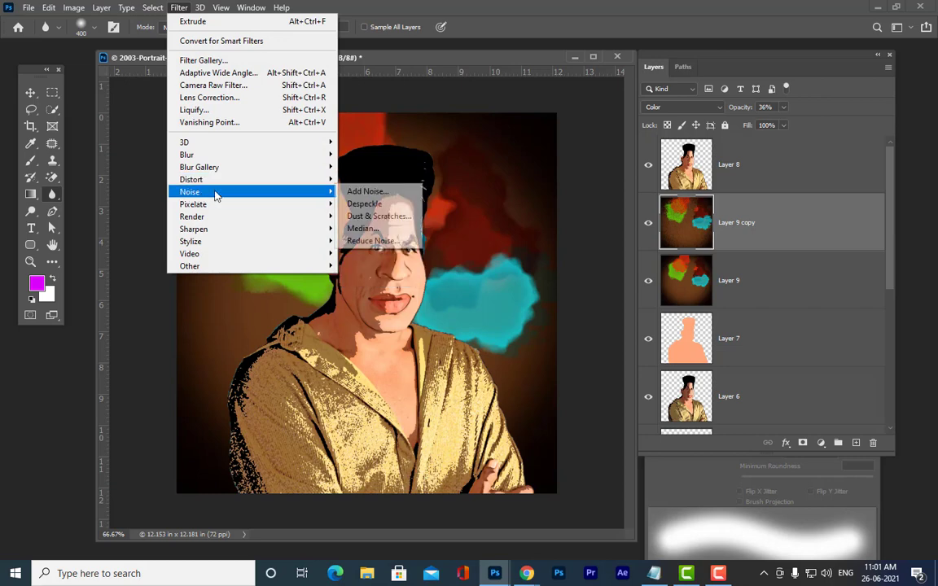
{"action": "left_click", "coordinate": [365, 192]}
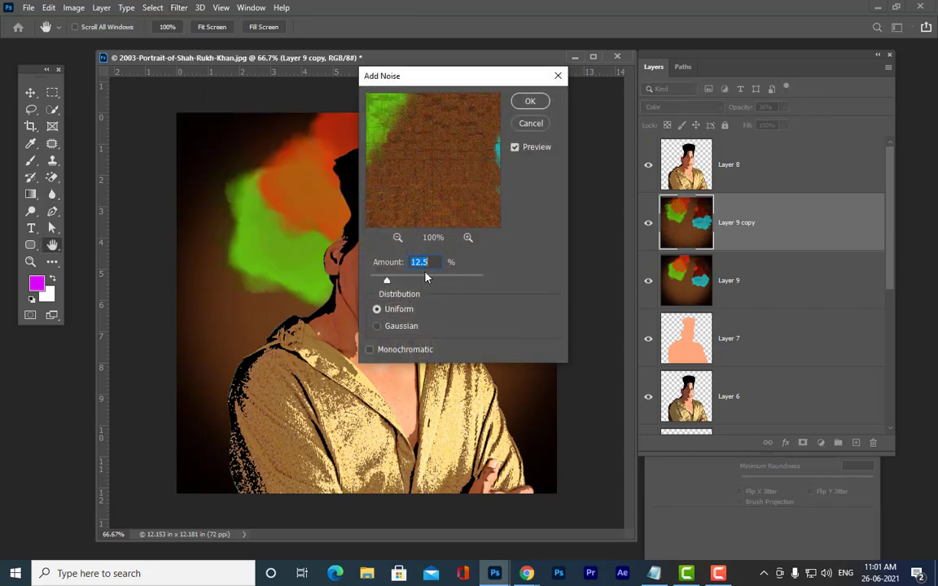
{"action": "left_click_drag", "start_coordinate": [387, 280], "coordinate": [461, 283]}
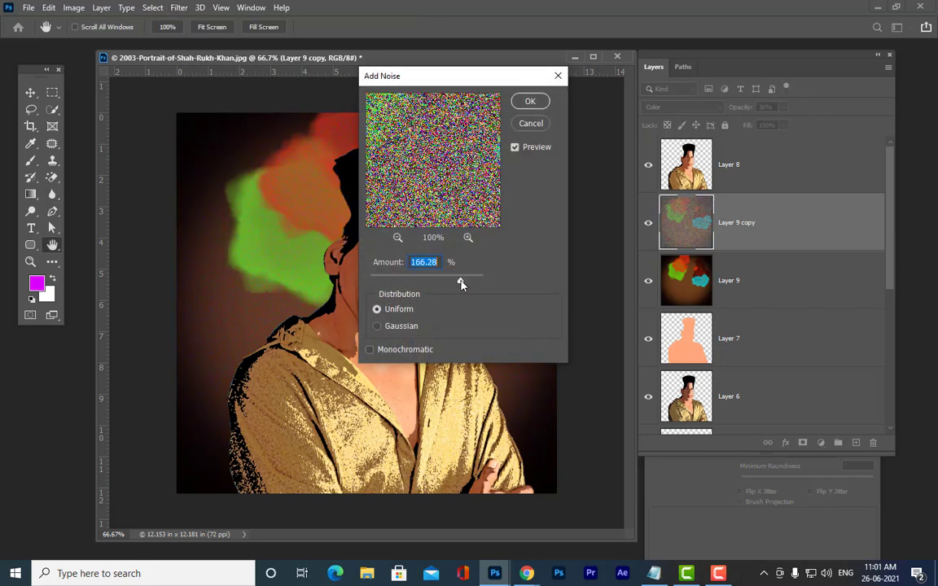
{"action": "left_click", "coordinate": [530, 101]}
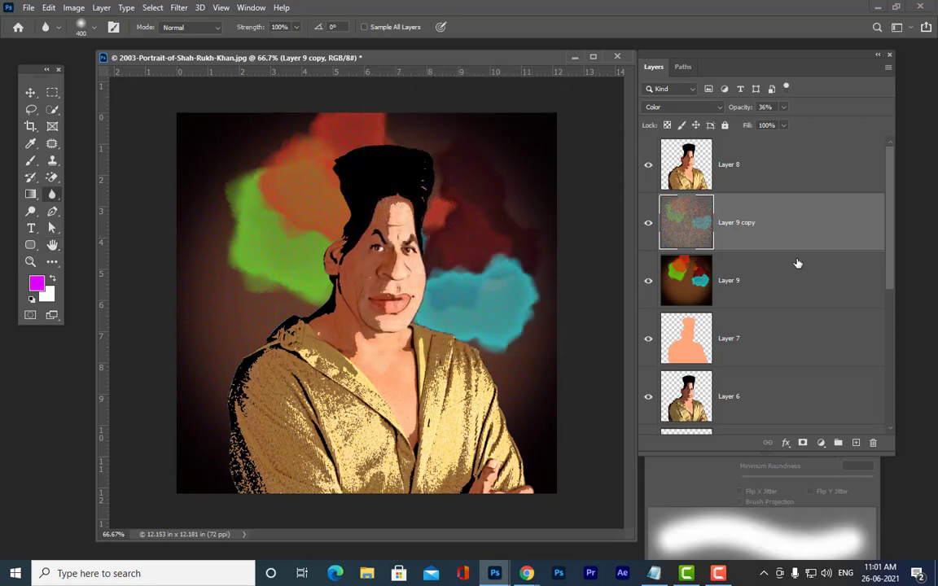
Step: Add the text "srk caricature" across the lower part of the portrait, with its layer above Layer 8
{"action": "left_click", "coordinate": [31, 228]}
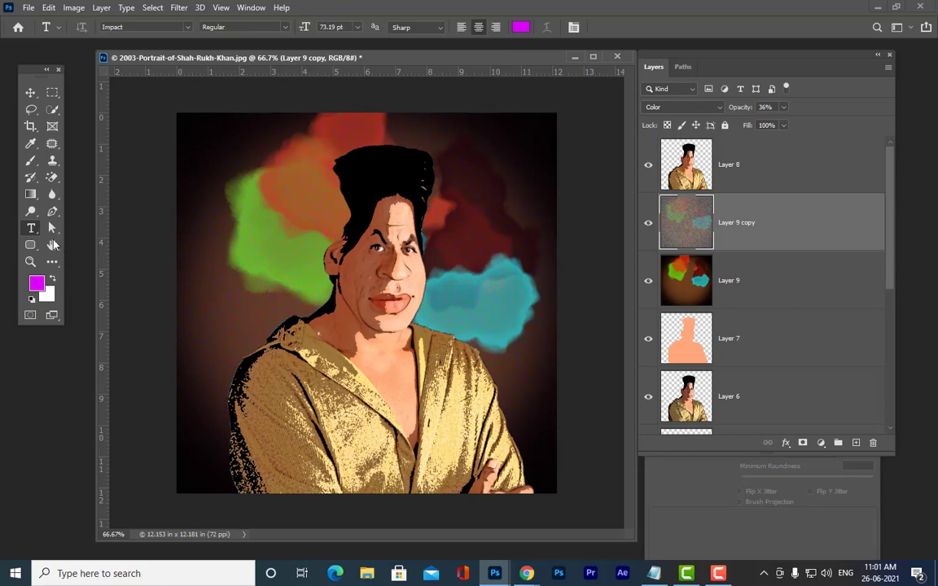
{"action": "left_click", "coordinate": [280, 450]}
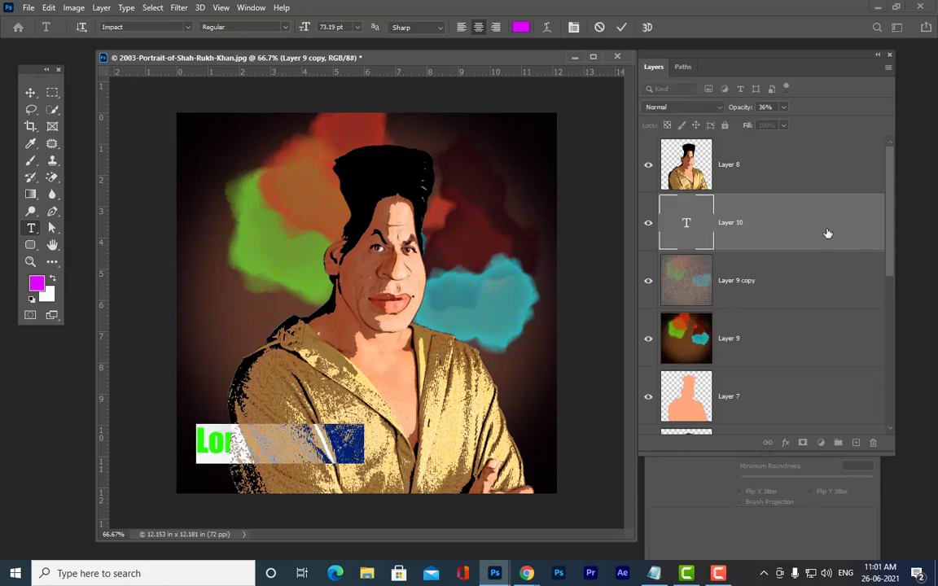
{"action": "left_click_drag", "start_coordinate": [827, 234], "coordinate": [821, 154]}
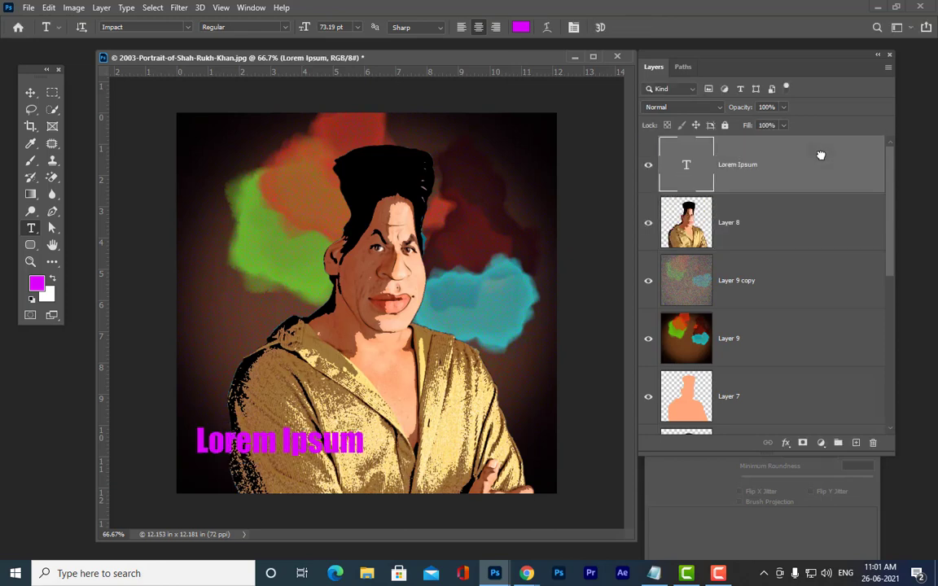
{"action": "double_click", "coordinate": [689, 167]}
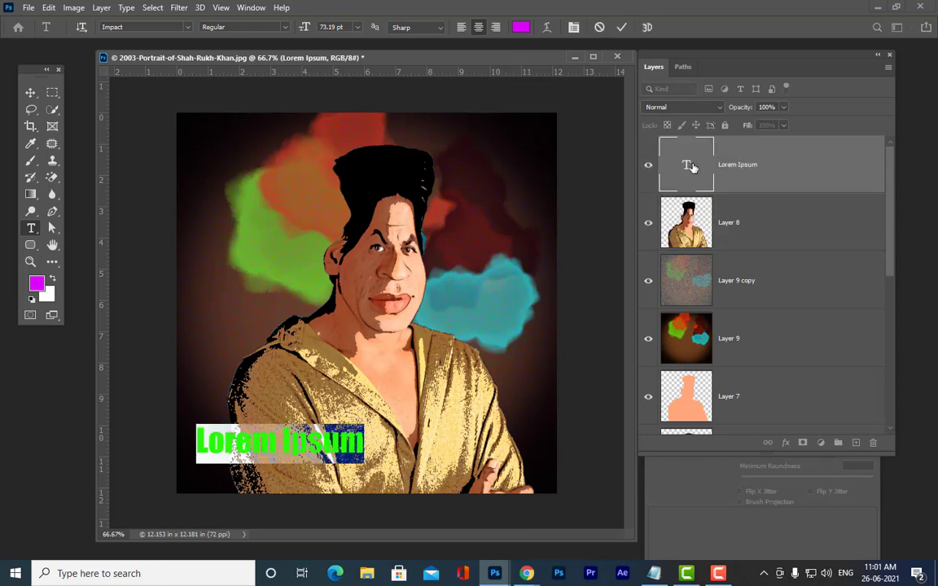
{"action": "type", "text": "srk c"}
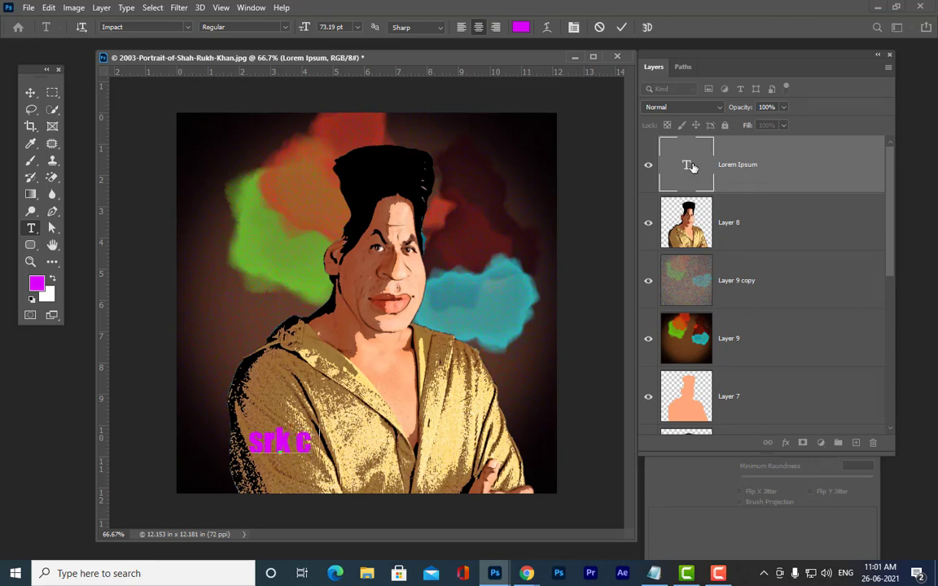
{"action": "type", "text": "aricature"}
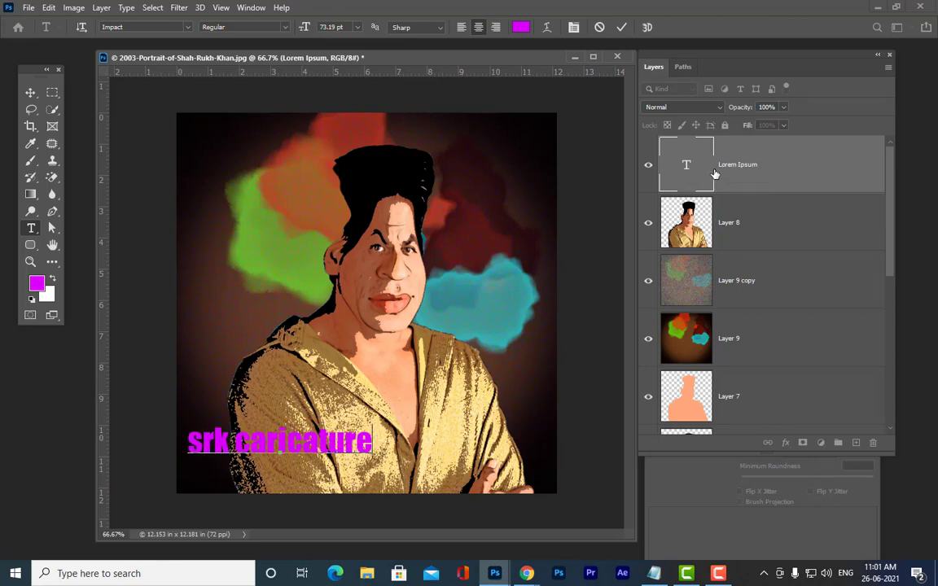
Step: Enlarge the caricature text to 113.19 pt and move it right so it fits fully inside the image
{"action": "double_click", "coordinate": [687, 163]}
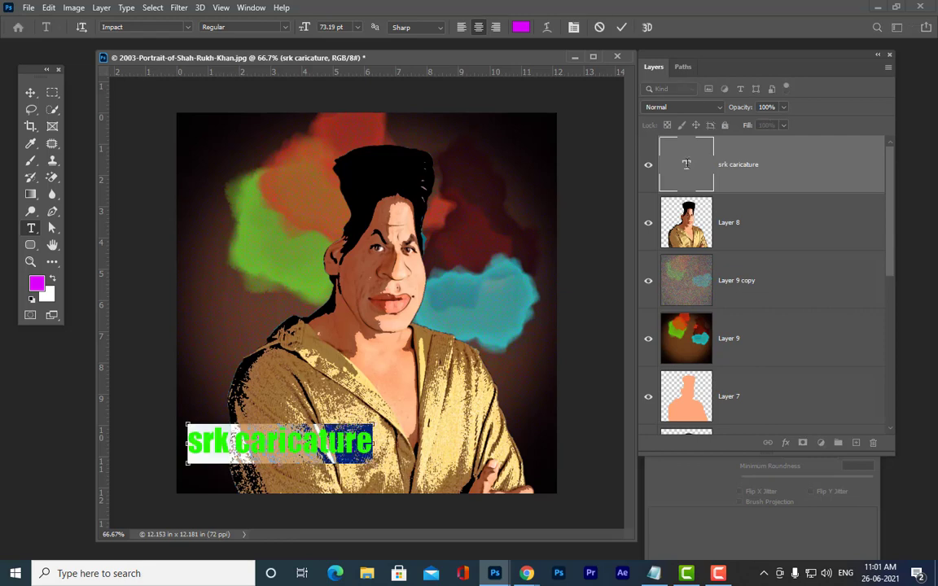
{"action": "key", "text": "ctrl+shift+period"}
{"action": "key", "text": "ctrl+shift+period"}
{"action": "key", "text": "ctrl+shift+period"}
{"action": "key", "text": "ctrl+shift+period"}
{"action": "key", "text": "ctrl+shift+period"}
{"action": "key", "text": "ctrl+shift+period"}
{"action": "key", "text": "ctrl+shift+period"}
{"action": "key", "text": "ctrl+shift+period"}
{"action": "key", "text": "ctrl+shift+period"}
{"action": "key", "text": "ctrl+shift+period"}
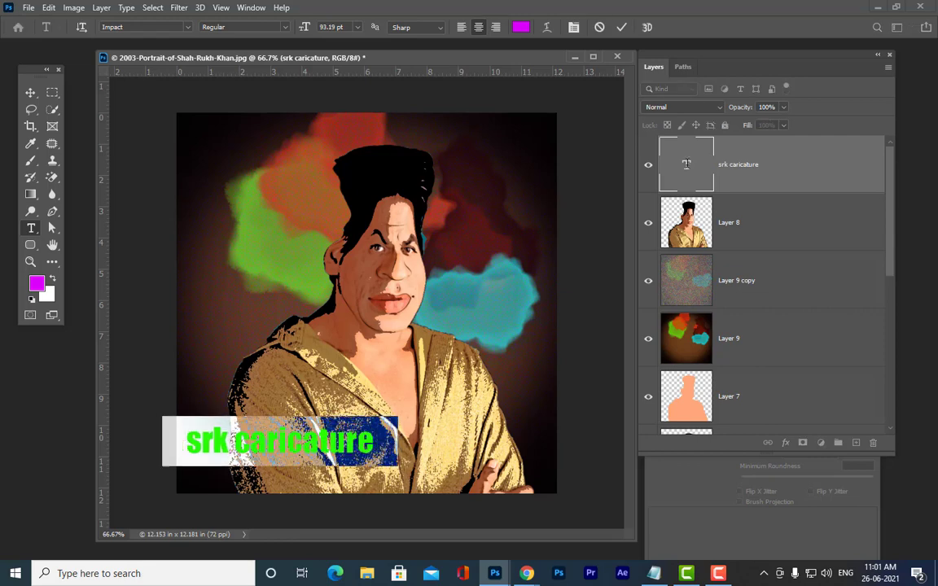
{"action": "key", "text": "ctrl+shift+period"}
{"action": "key", "text": "ctrl+shift+period"}
{"action": "key", "text": "ctrl+shift+period"}
{"action": "key", "text": "ctrl+shift+period"}
{"action": "key", "text": "ctrl+shift+period"}
{"action": "key", "text": "ctrl+shift+period"}
{"action": "key", "text": "ctrl+shift+period"}
{"action": "key", "text": "ctrl+shift+period"}
{"action": "key", "text": "ctrl+shift+period"}
{"action": "key", "text": "ctrl+shift+period"}
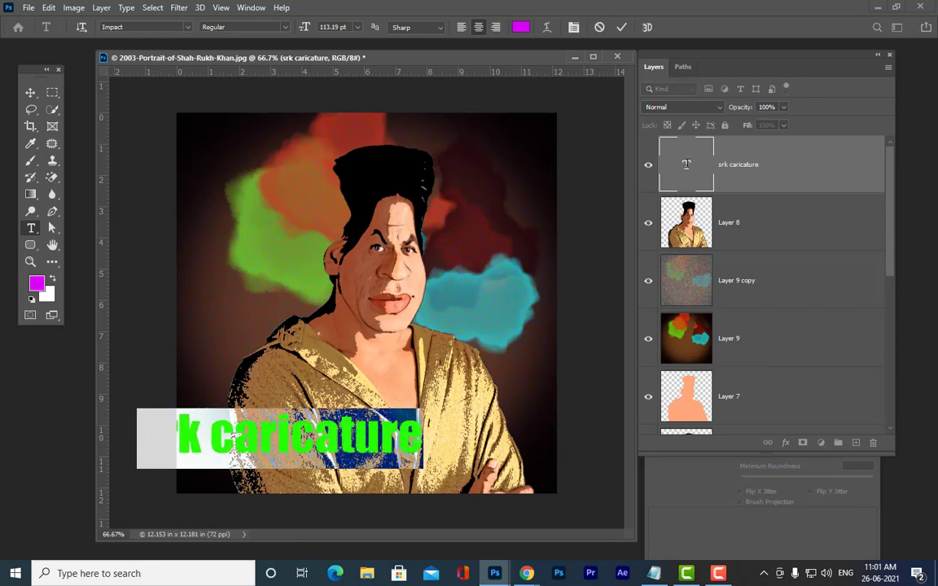
{"action": "left_click", "coordinate": [30, 93]}
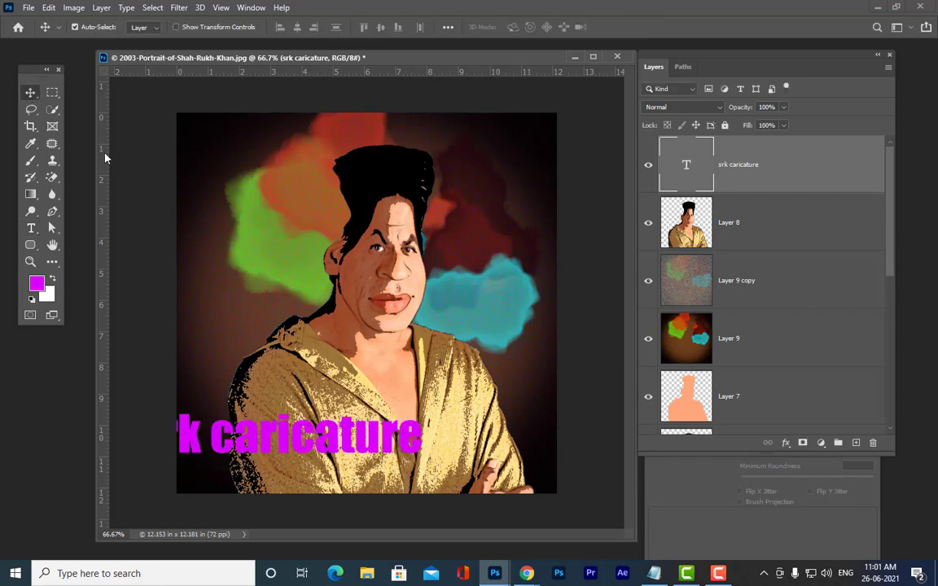
{"action": "left_click_drag", "start_coordinate": [277, 431], "coordinate": [392, 445]}
Step: Replace the lowercase "srk" in the title text with "SRK"
{"action": "double_click", "coordinate": [689, 168]}
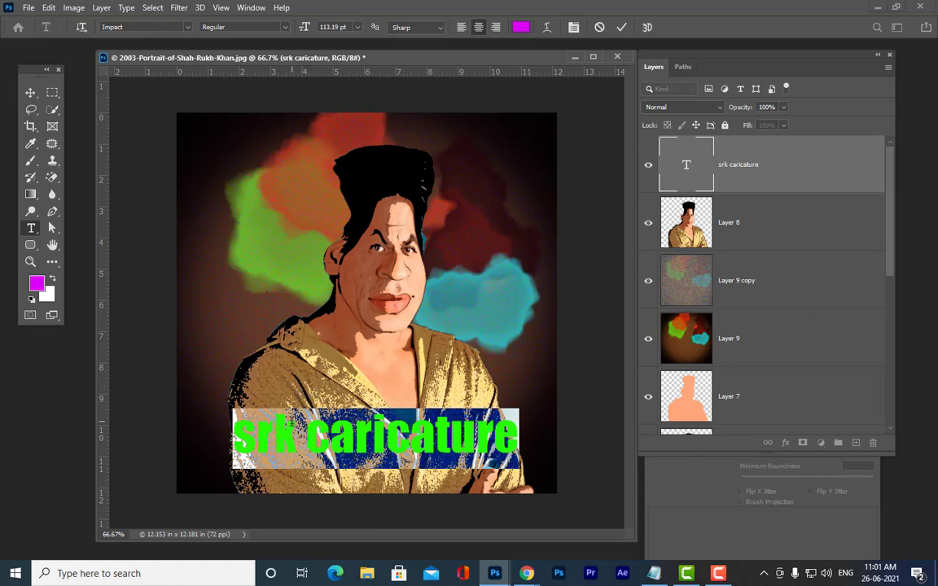
{"action": "left_click_drag", "start_coordinate": [298, 432], "coordinate": [210, 426]}
{"action": "key", "text": "BackSpace"}
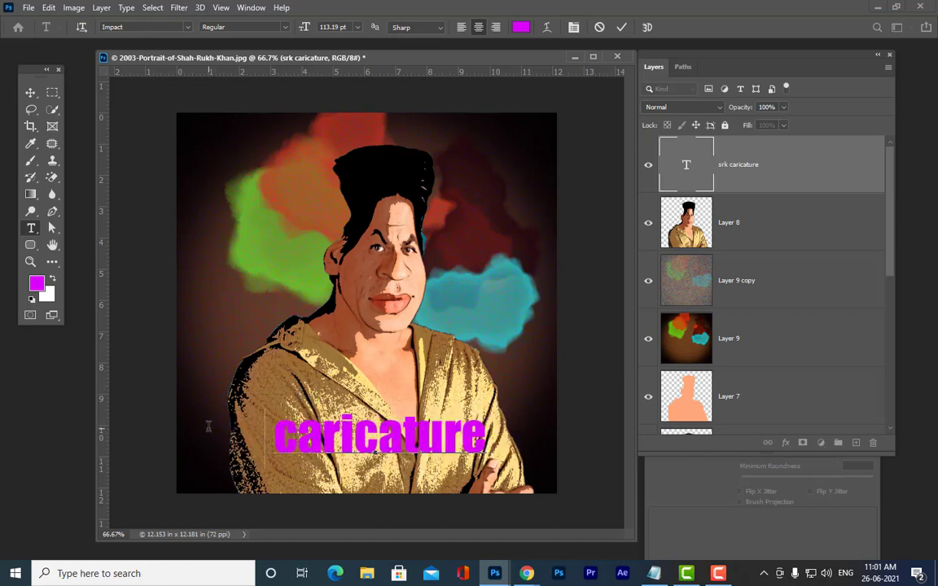
{"action": "type", "text": "SR "}
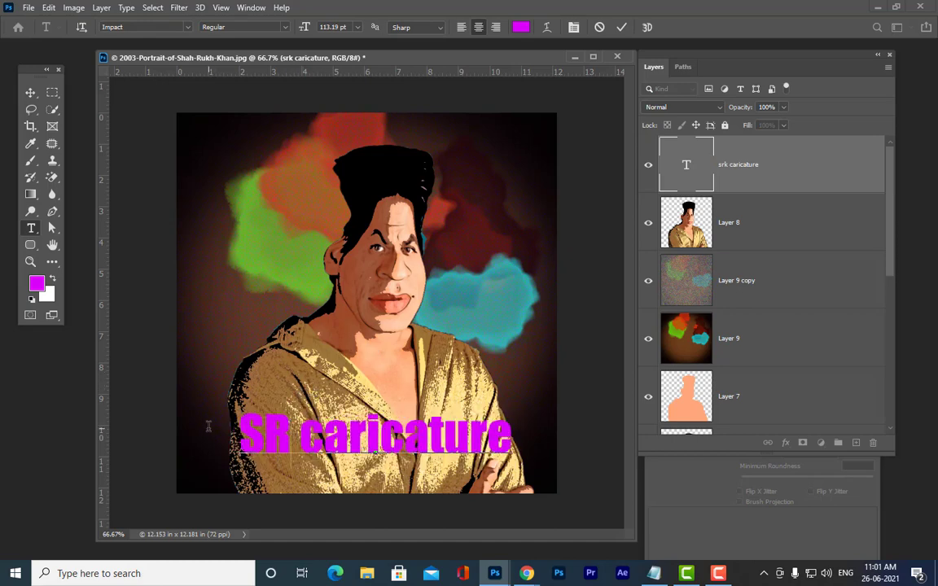
{"action": "type", "text": "K"}
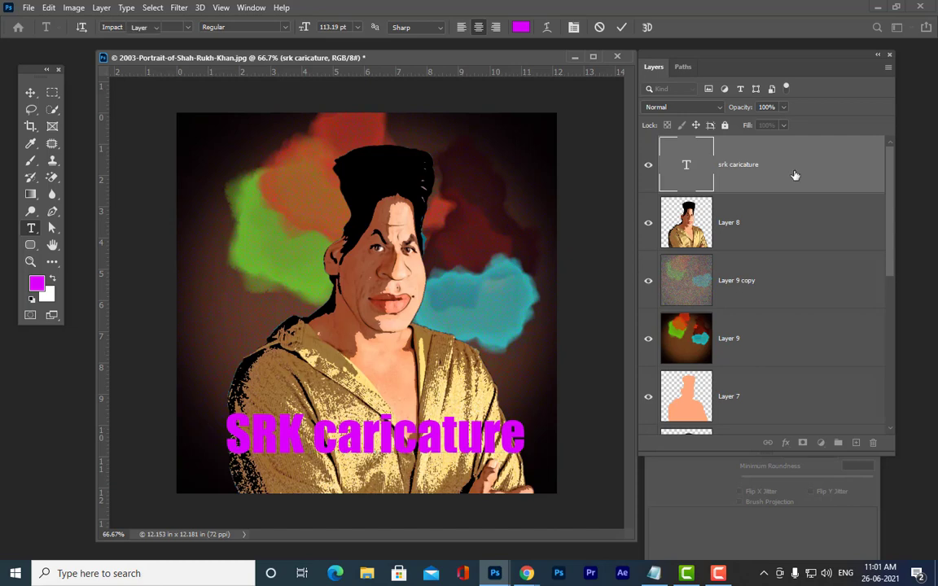
Step: Change the colour of the "SRK caricature" text to white
{"action": "double_click", "coordinate": [795, 176]}
{"action": "left_click", "coordinate": [866, 63]}
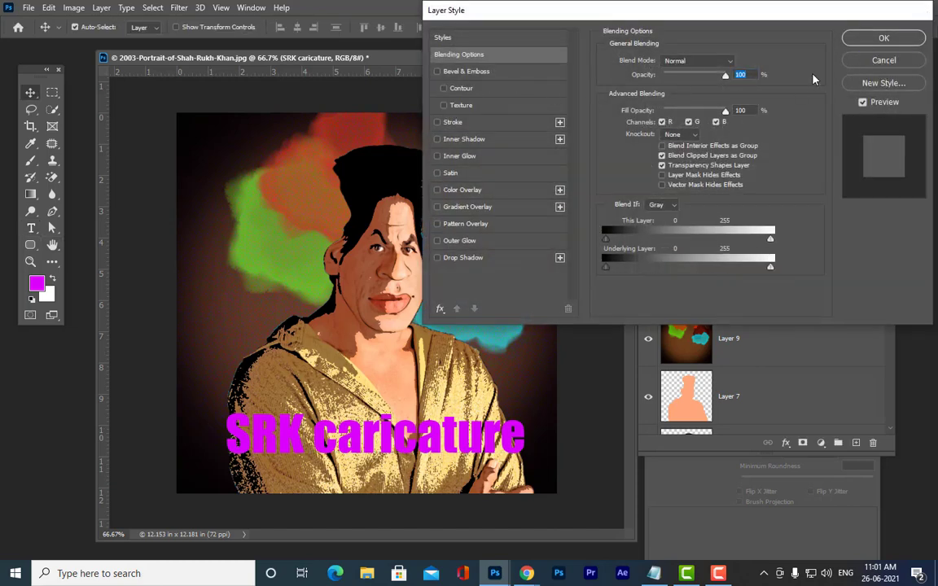
{"action": "double_click", "coordinate": [688, 166]}
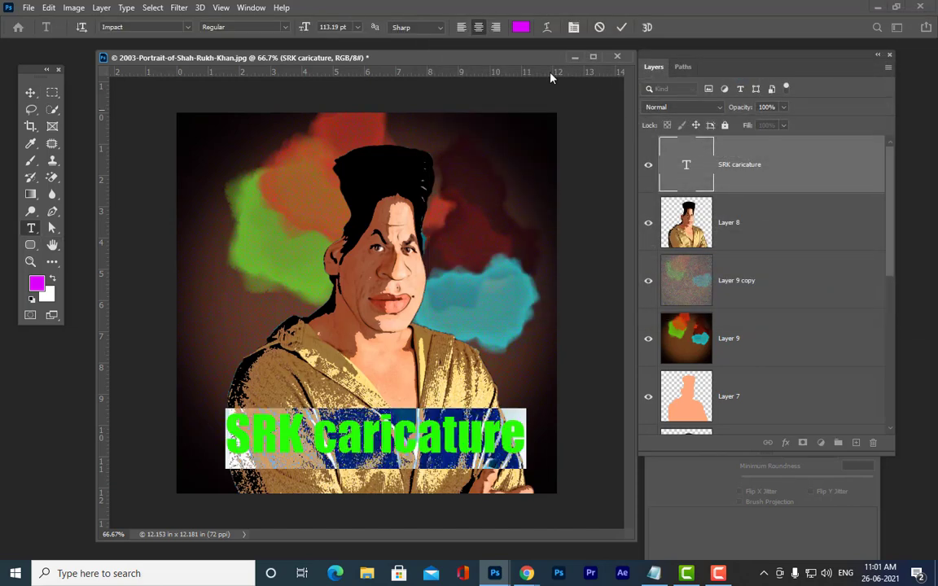
{"action": "left_click", "coordinate": [521, 27]}
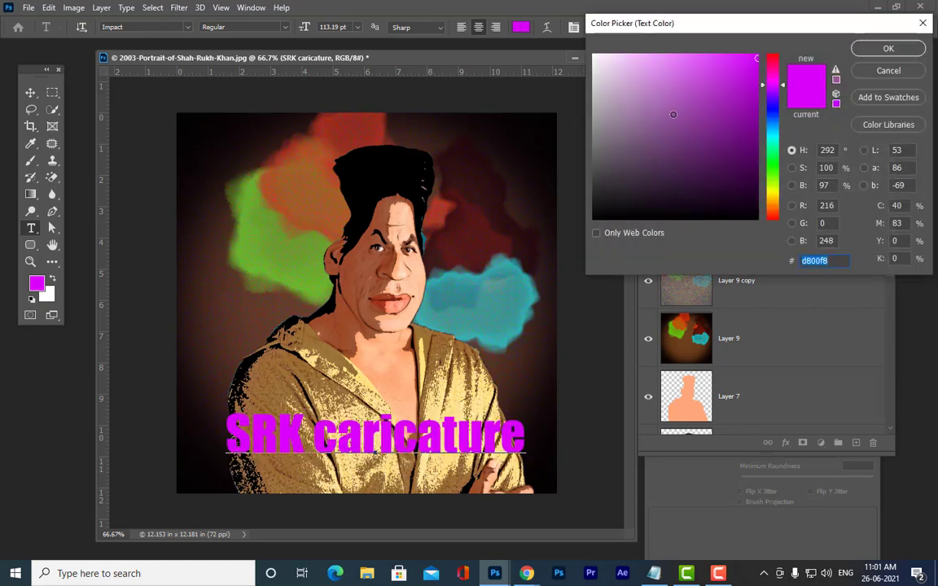
{"action": "left_click_drag", "start_coordinate": [611, 106], "coordinate": [581, 47]}
{"action": "left_click", "coordinate": [888, 48]}
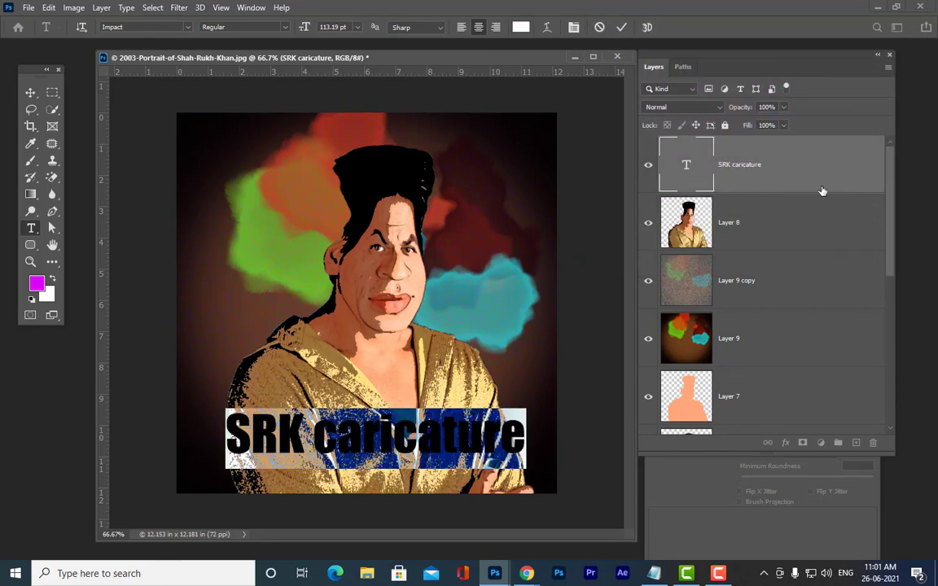
Step: Add a drop shadow and a 2 px red outside stroke to the "SRK caricature" text layer
{"action": "double_click", "coordinate": [825, 173]}
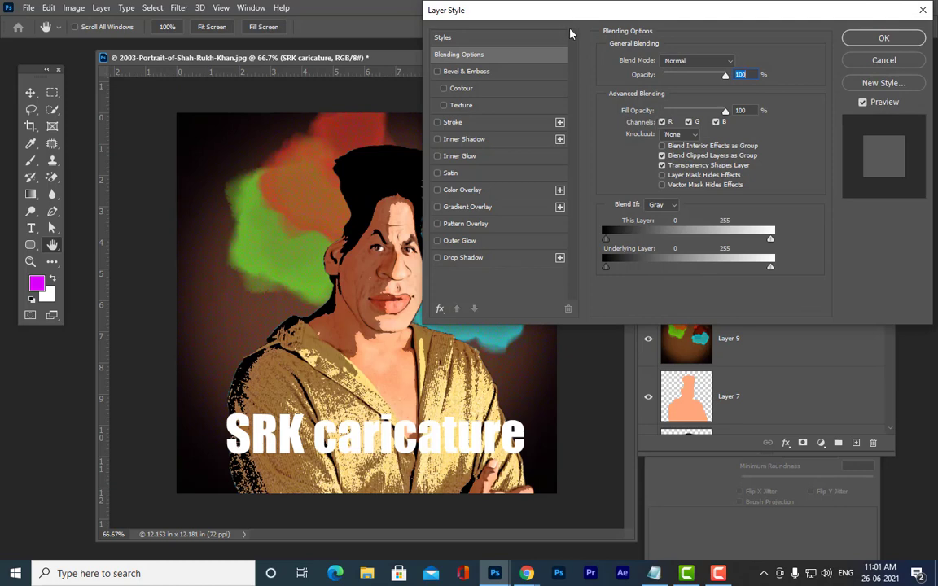
{"action": "left_click_drag", "start_coordinate": [556, 17], "coordinate": [607, 16]}
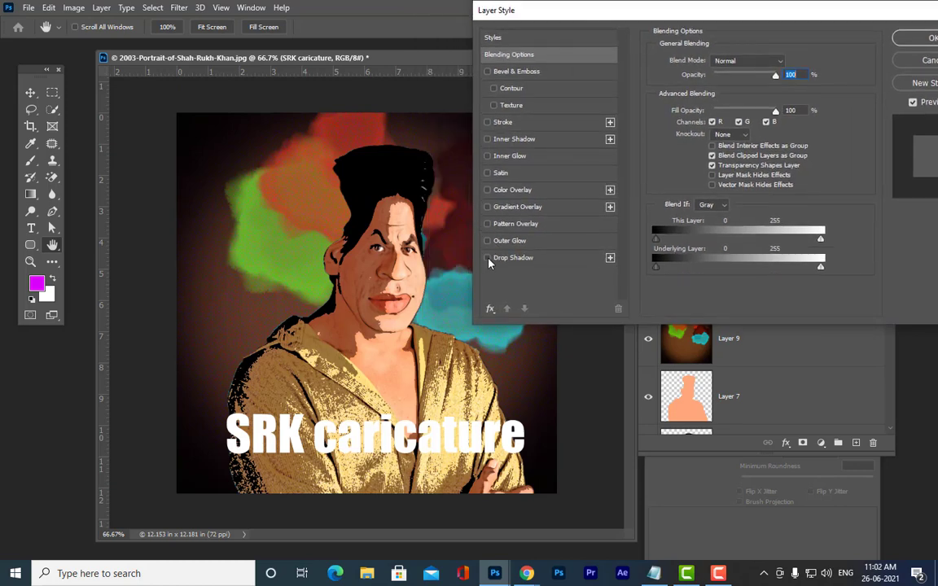
{"action": "left_click", "coordinate": [540, 261]}
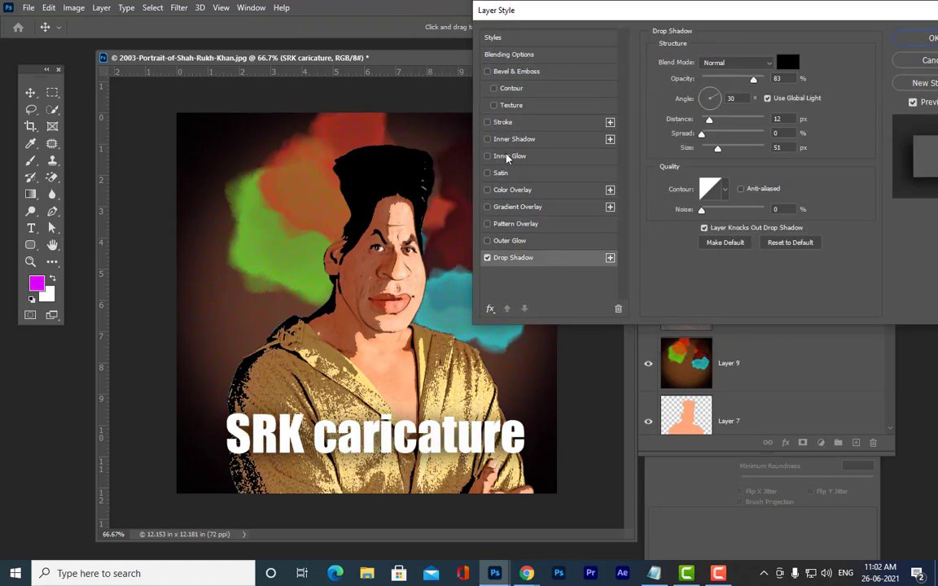
{"action": "left_click", "coordinate": [499, 123]}
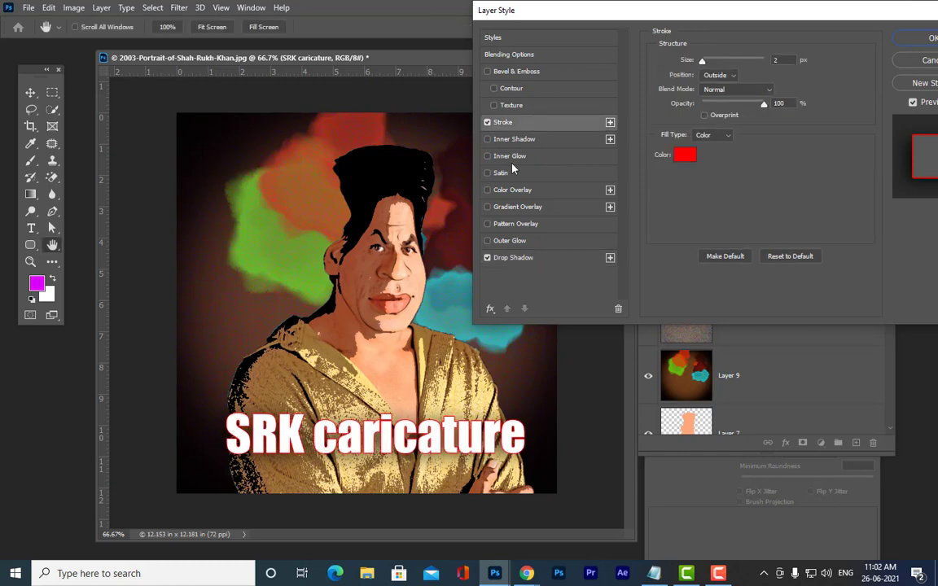
Step: Add a gradient overlay to the text and recolour the gradient's end stop, at location 100%, to green
{"action": "left_click", "coordinate": [524, 209]}
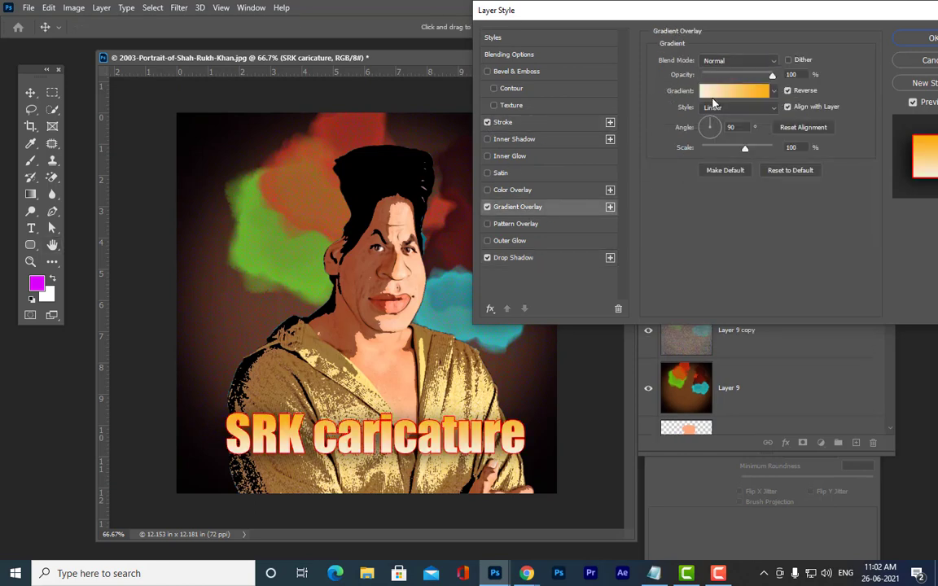
{"action": "left_click", "coordinate": [716, 91]}
{"action": "double_click", "coordinate": [827, 320]}
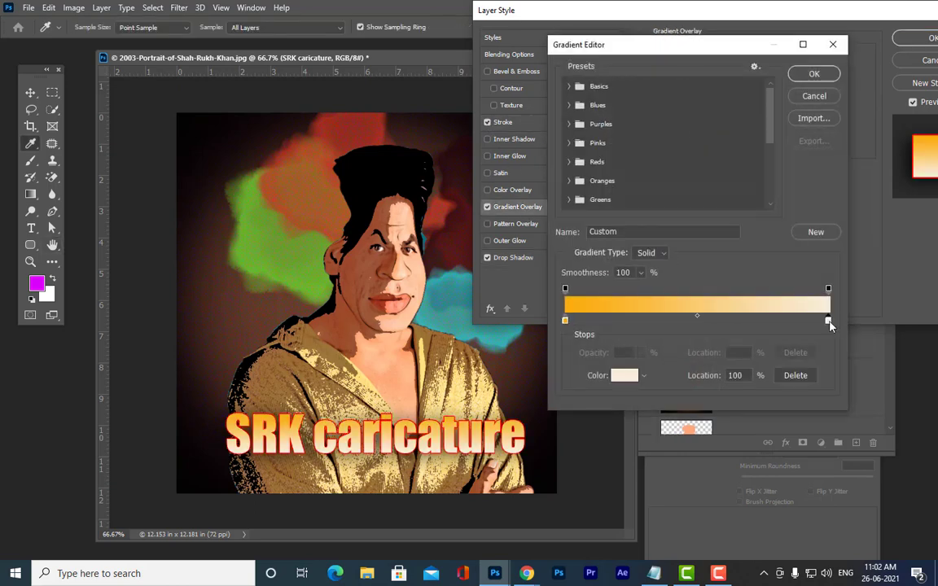
{"action": "left_click", "coordinate": [774, 176]}
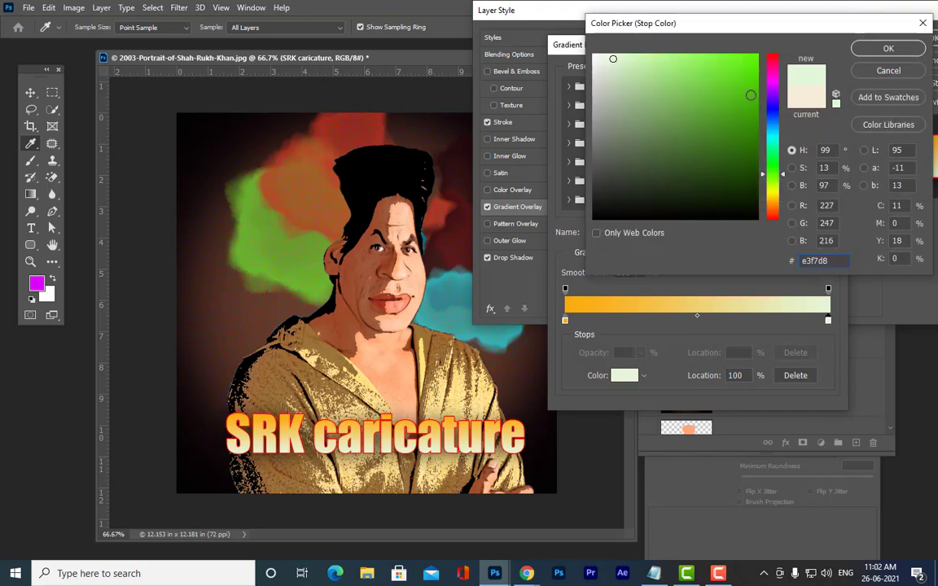
{"action": "left_click", "coordinate": [751, 96]}
{"action": "left_click", "coordinate": [888, 48]}
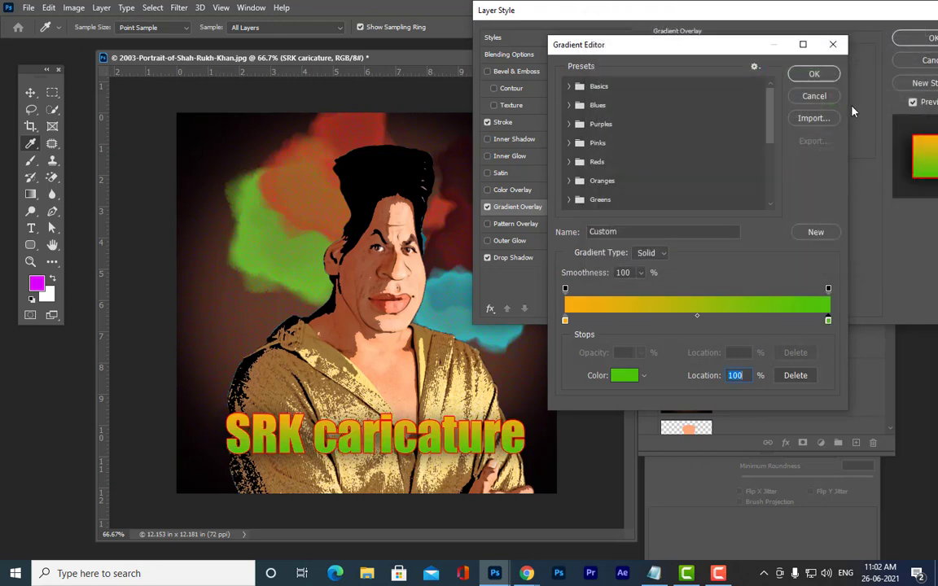
Step: Set the overlay gradient's start stop to bright yellow and shift the colour midpoint to 61%
{"action": "double_click", "coordinate": [566, 320]}
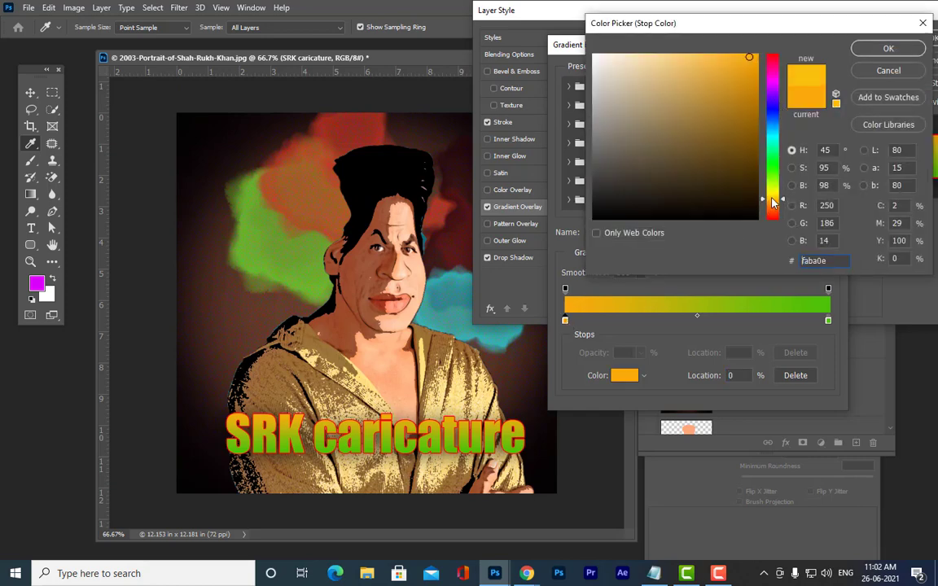
{"action": "left_click", "coordinate": [767, 193]}
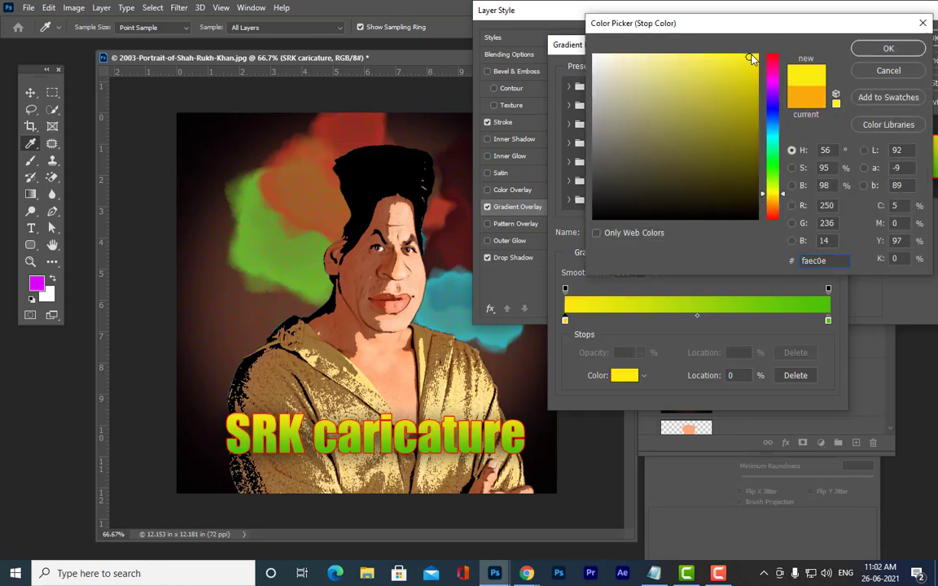
{"action": "left_click", "coordinate": [889, 48]}
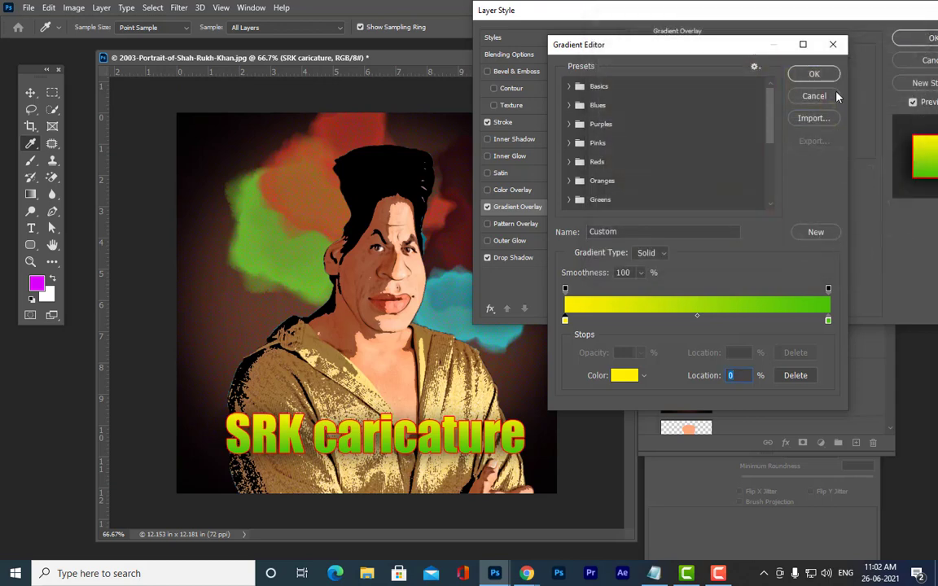
{"action": "left_click_drag", "start_coordinate": [697, 317], "coordinate": [727, 319]}
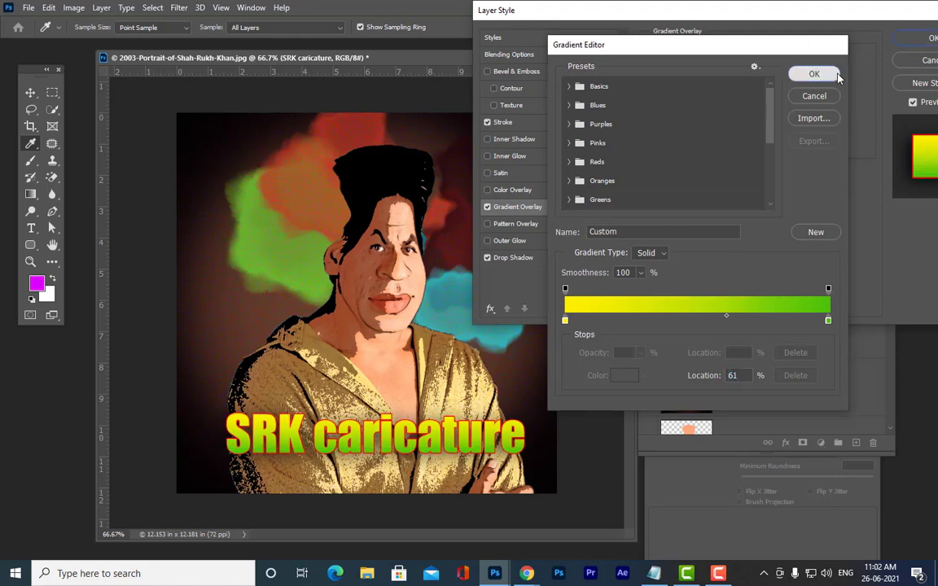
{"action": "left_click", "coordinate": [812, 73]}
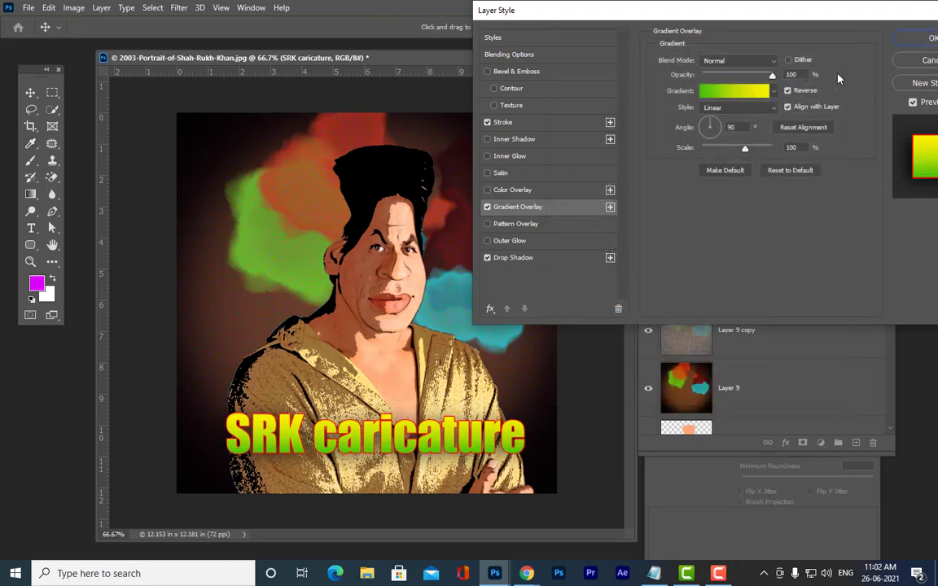
Step: Apply the stroke, gradient overlay and drop shadow styling to the "SRK caricature" text layer
{"action": "left_click", "coordinate": [928, 38]}
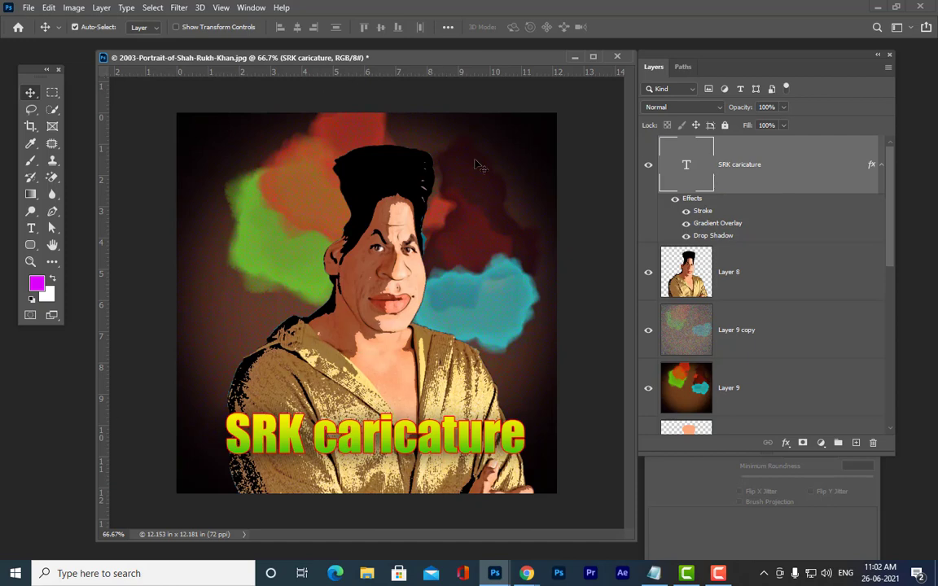
{"action": "left_click_drag", "start_coordinate": [388, 62], "coordinate": [393, 61]}
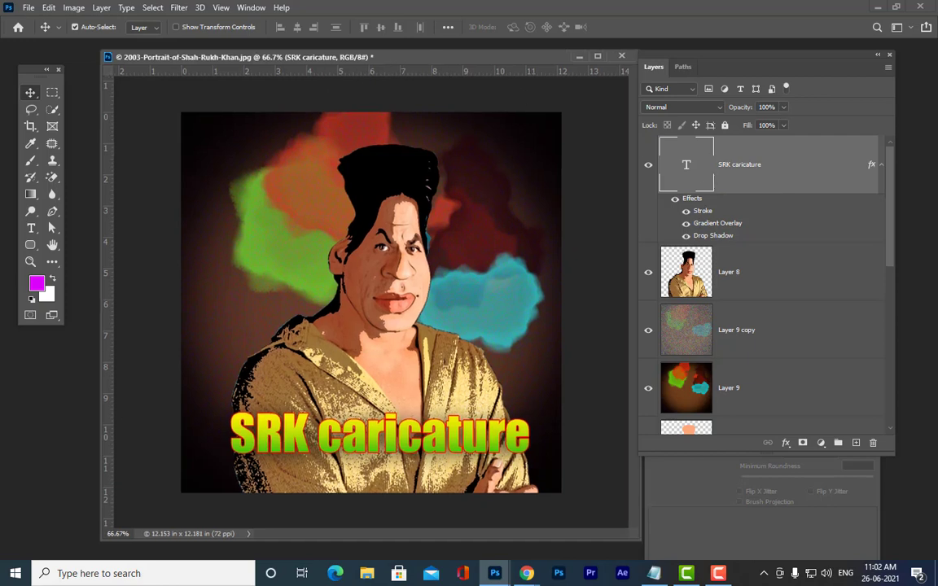
Step: Save a copy of the artwork to the computer as a JPEG named SRKCARICATURE on New Volume (D:)
{"action": "left_click", "coordinate": [28, 8]}
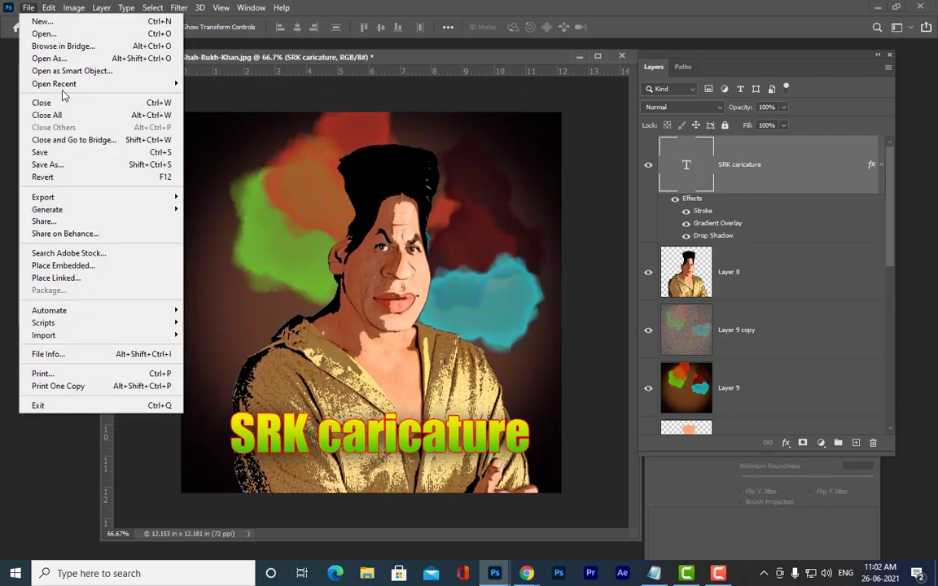
{"action": "left_click", "coordinate": [72, 164]}
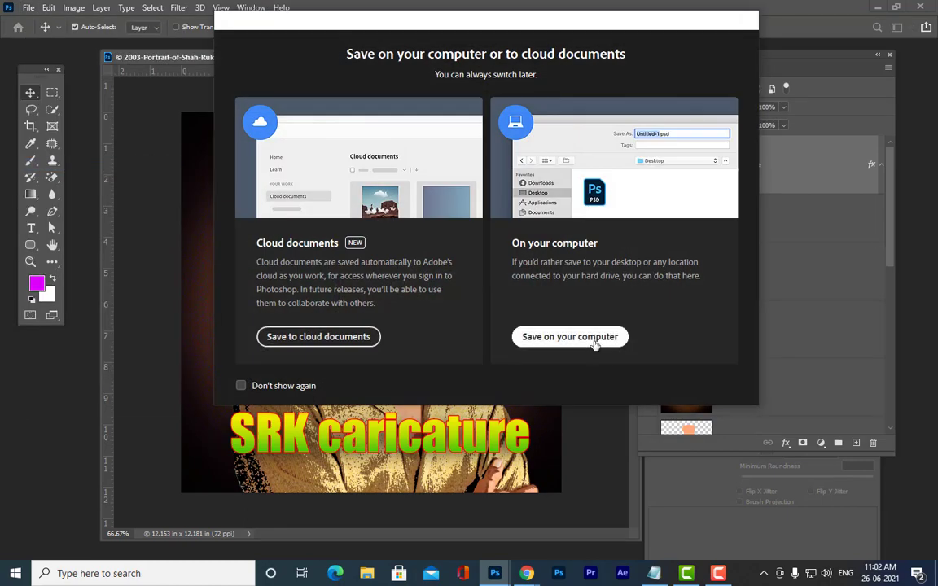
{"action": "left_click", "coordinate": [585, 337]}
{"action": "scroll", "coordinate": [562, 289], "scroll_direction": "down", "scroll_amount": 5}
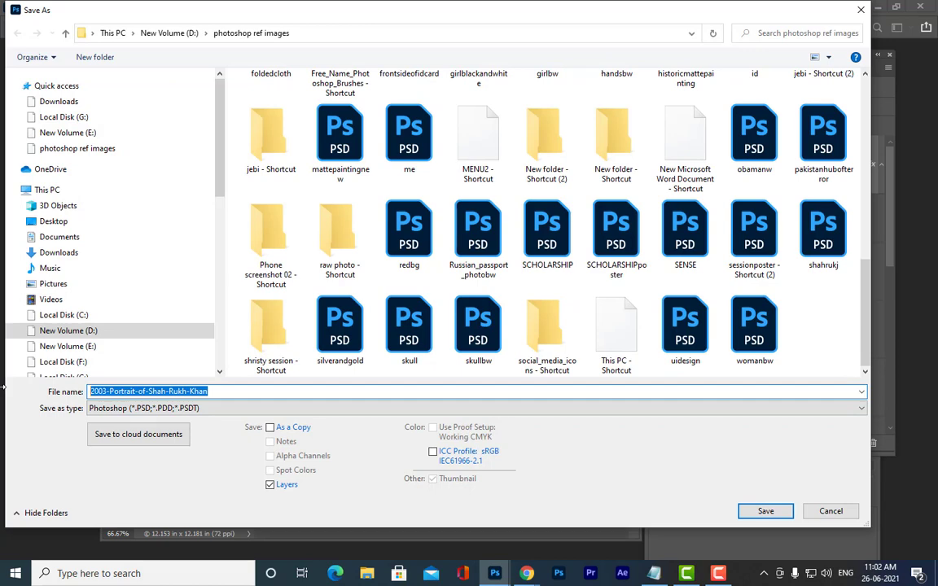
{"action": "type", "text": "SRKCARICATURE"}
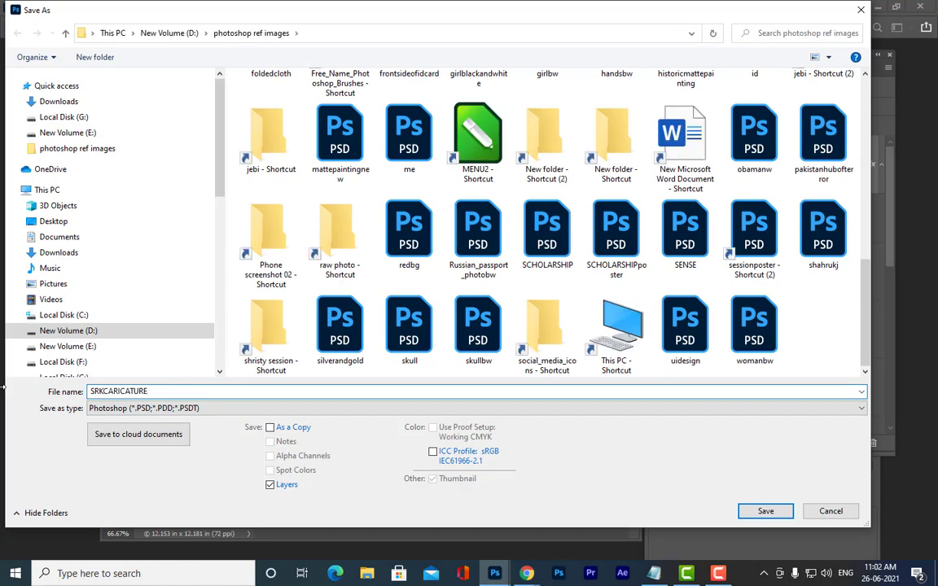
{"action": "left_click", "coordinate": [163, 408]}
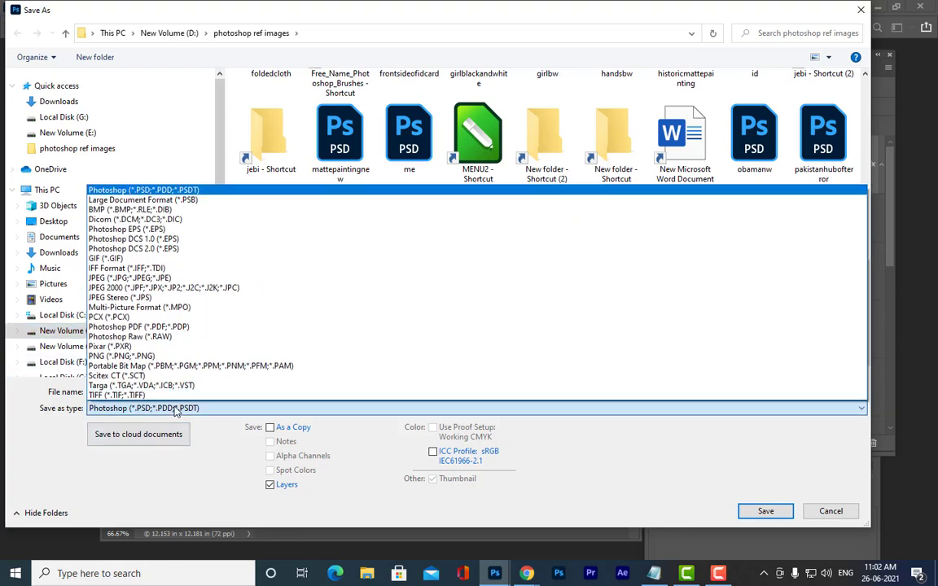
{"action": "left_click", "coordinate": [127, 278]}
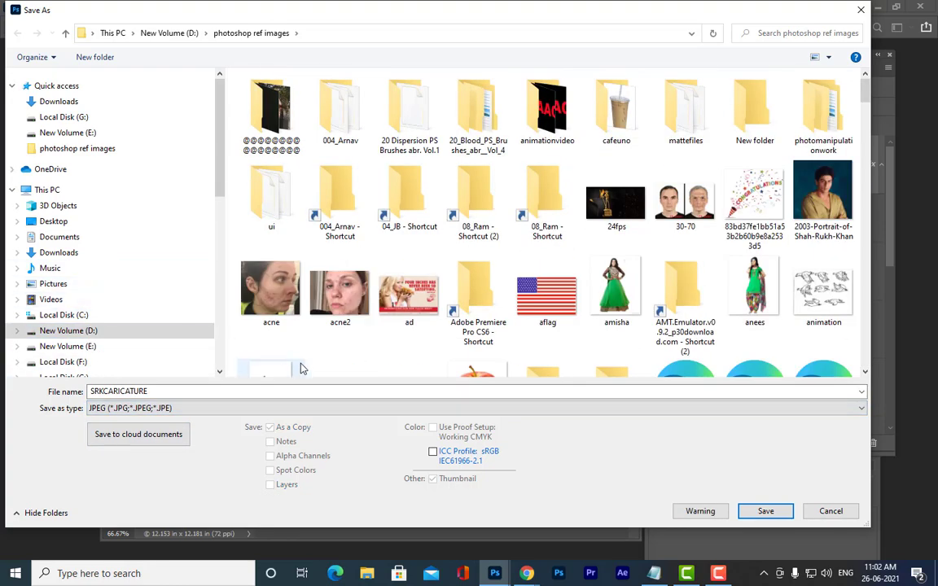
{"action": "scroll", "coordinate": [638, 243], "scroll_direction": "down", "scroll_amount": 10}
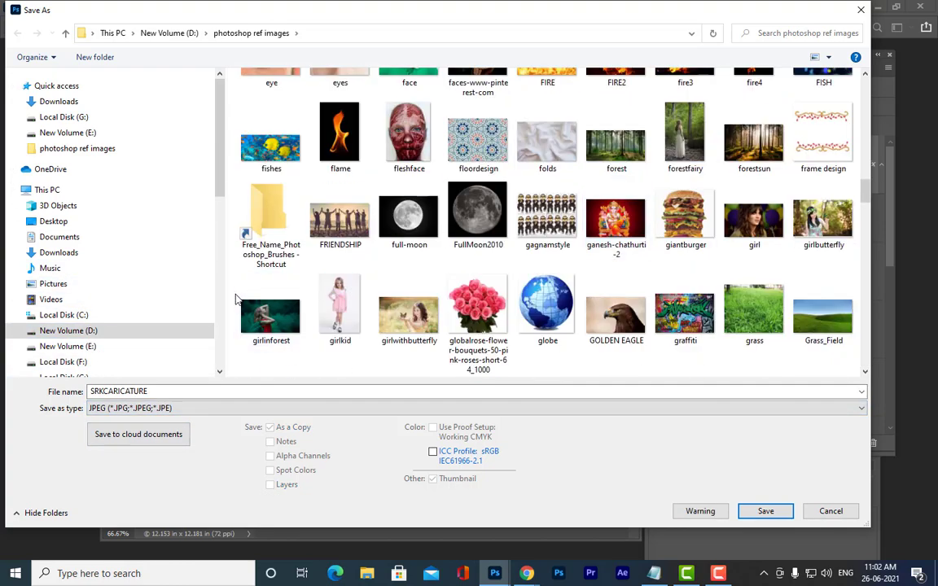
{"action": "left_click", "coordinate": [91, 330]}
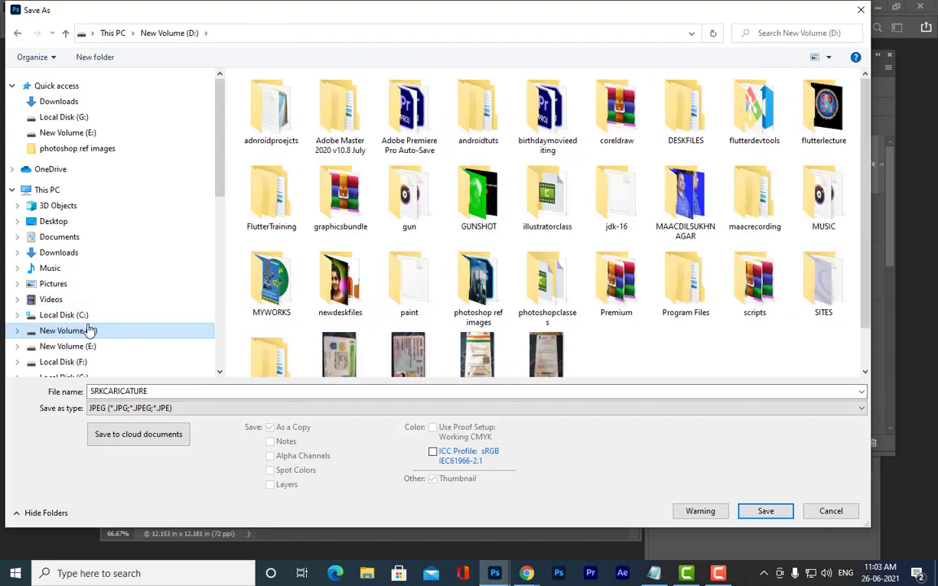
{"action": "left_click", "coordinate": [765, 511]}
{"action": "left_click", "coordinate": [634, 159]}
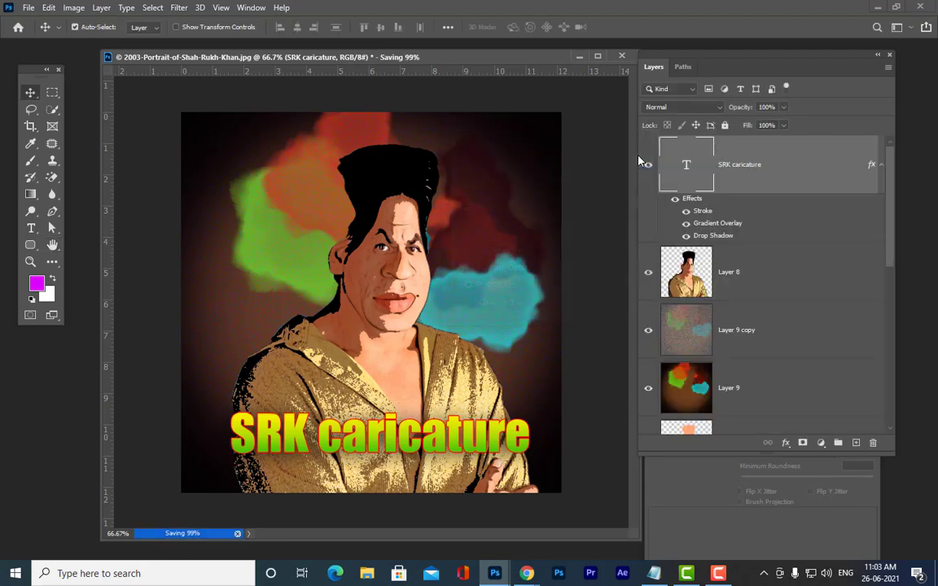
Step: Switch to File Explorer and open SRKCARICATURE from New Volume (D:) to check the exported picture
{"action": "left_click", "coordinate": [870, 7]}
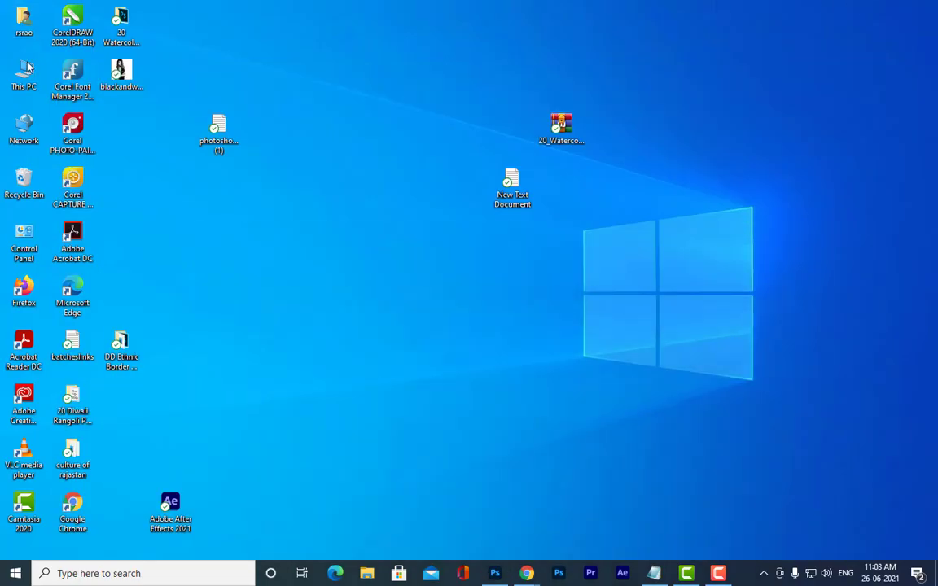
{"action": "double_click", "coordinate": [35, 74]}
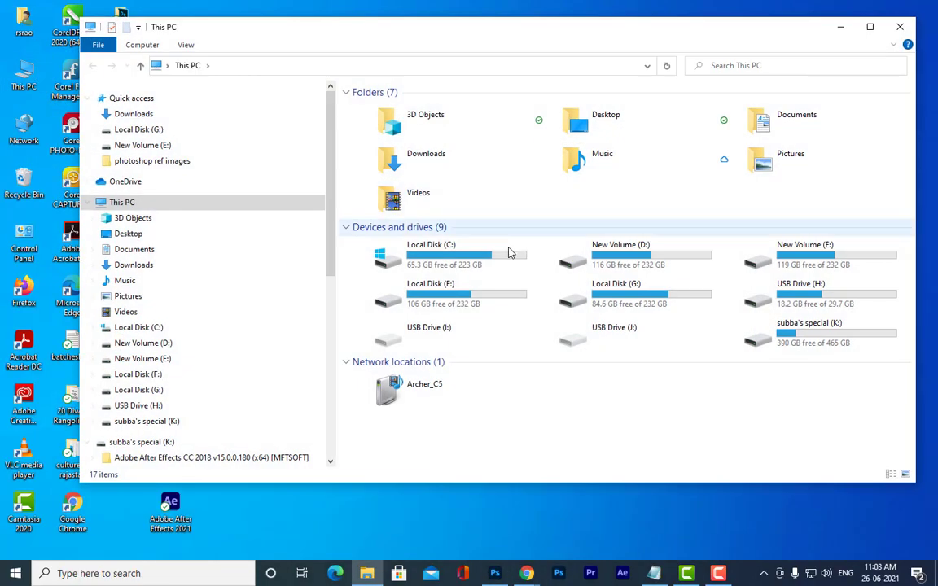
{"action": "double_click", "coordinate": [660, 262]}
{"action": "scroll", "coordinate": [641, 259], "scroll_direction": "down", "scroll_amount": 3}
{"action": "scroll", "coordinate": [641, 259], "scroll_direction": "up", "scroll_amount": 5}
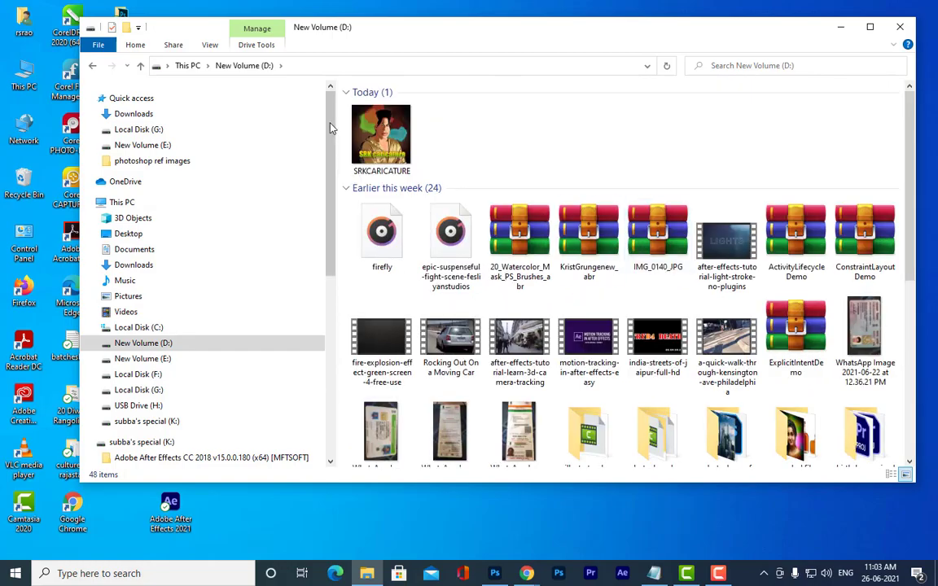
{"action": "double_click", "coordinate": [368, 127]}
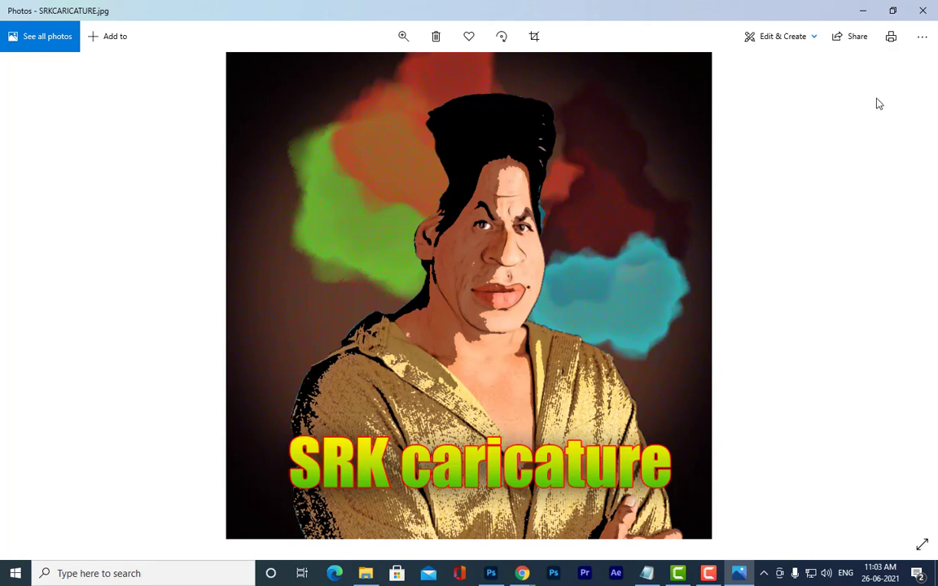
{"action": "left_click", "coordinate": [863, 10]}
{"action": "left_click", "coordinate": [844, 27]}
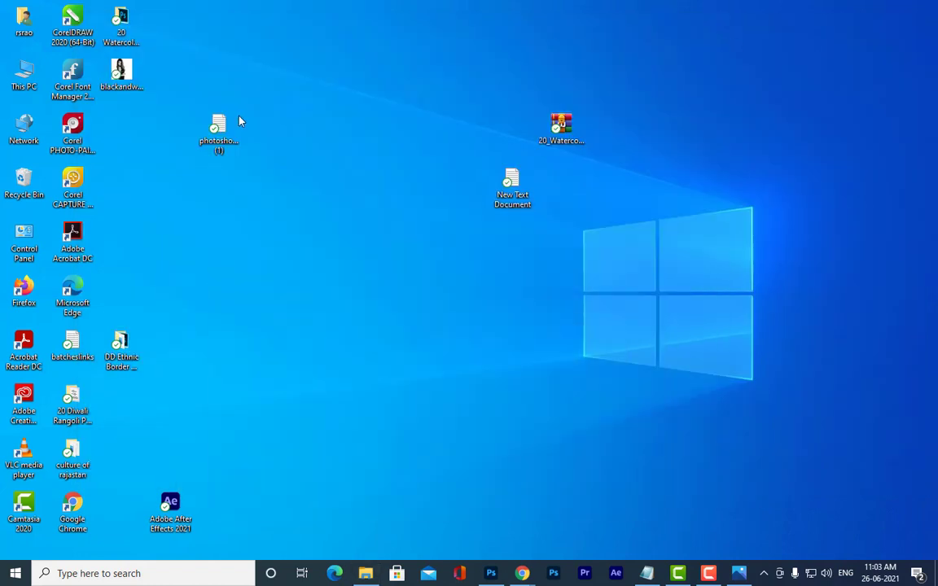
Step: Open New Text Document from the desktop in Notepad and write "BAHUBALI PRABHAS - CONVERT IT TO CARICATURE"
{"action": "double_click", "coordinate": [512, 186]}
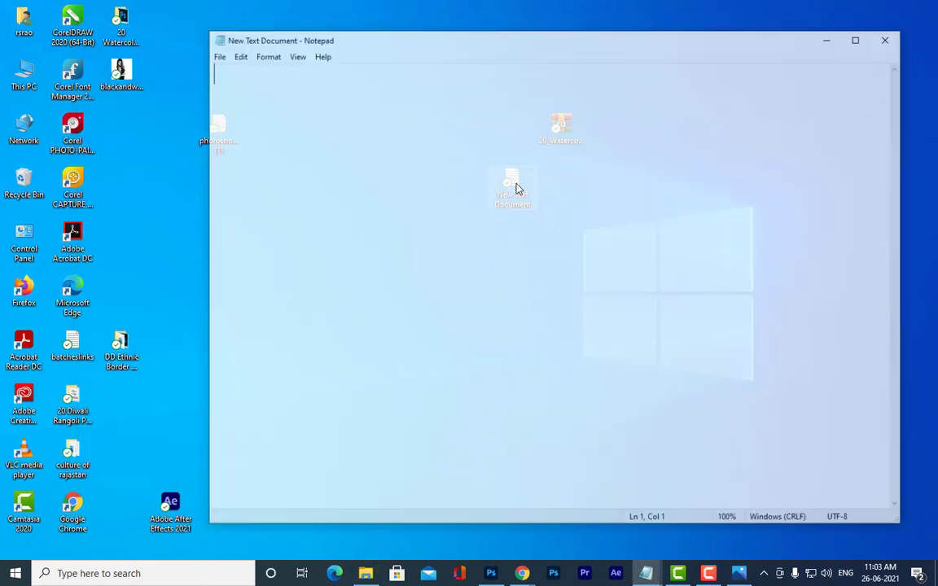
{"action": "type", "text": "BAB"}
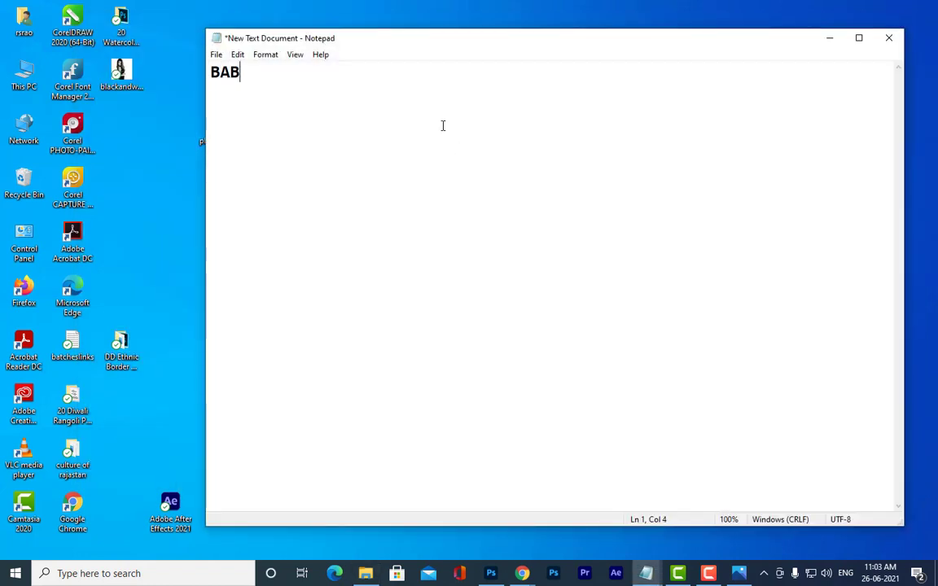
{"action": "key", "text": "BackSpace"}
{"action": "type", "text": "HUBALI "}
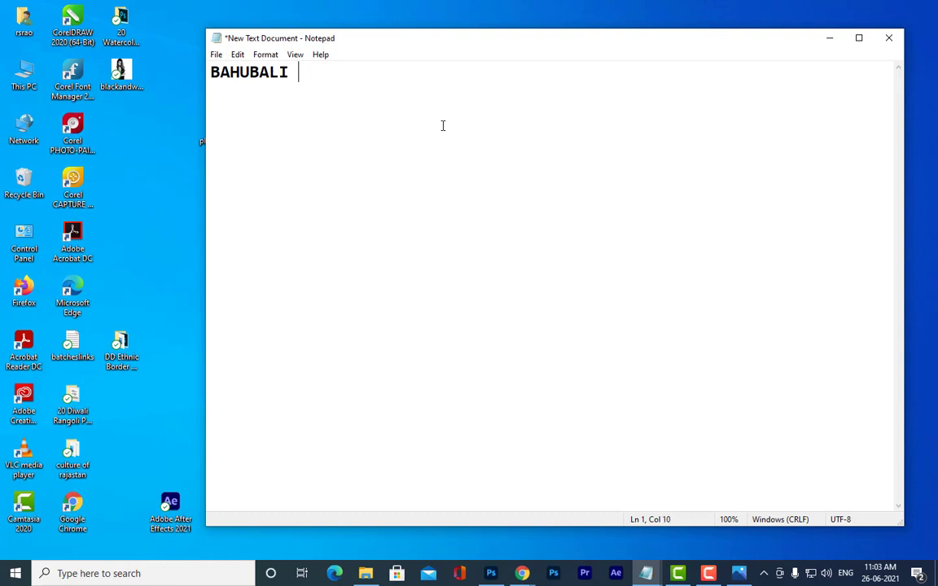
{"action": "type", "text": "PRASB"}
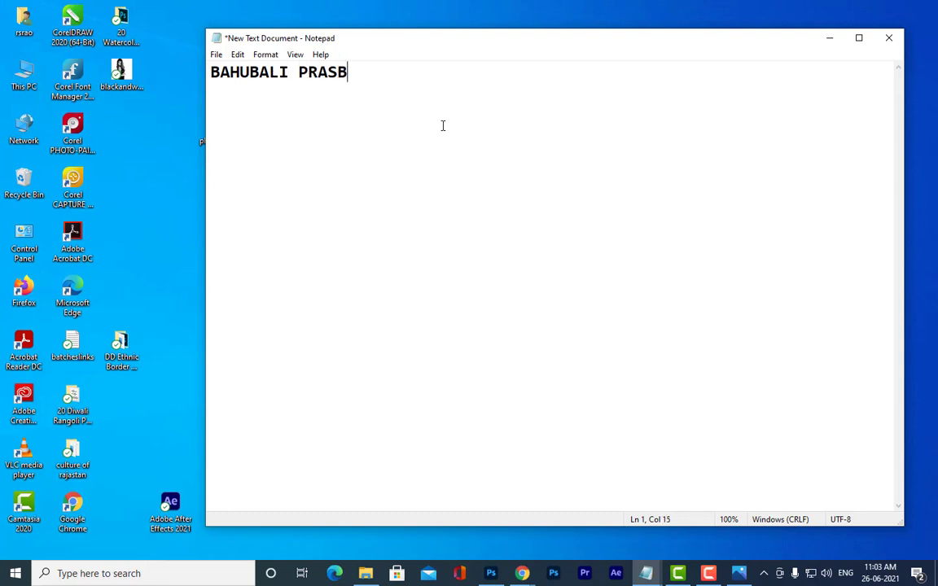
{"action": "key", "text": "BackSpace"}
{"action": "key", "text": "BackSpace"}
{"action": "type", "text": "BHAS - CON"}
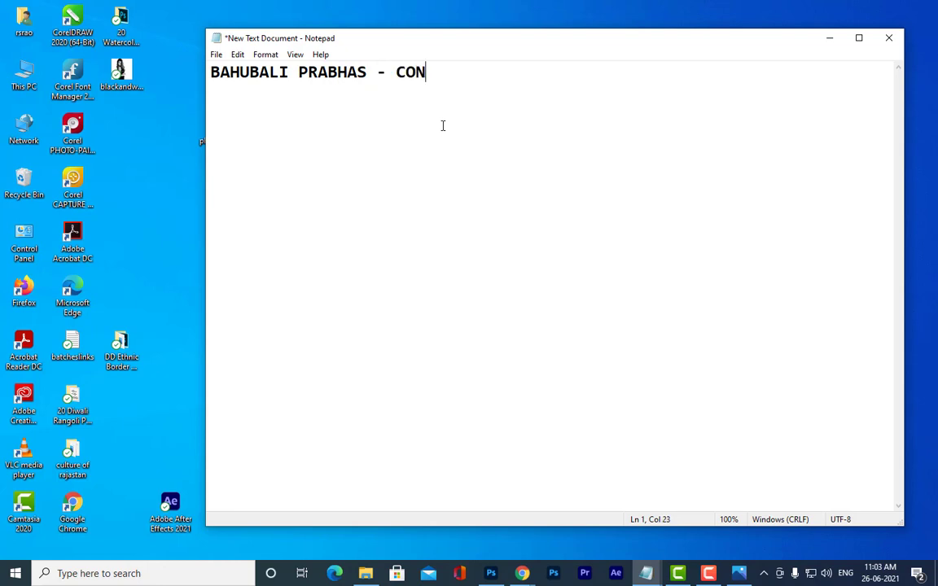
{"action": "type", "text": "VERT IT TO CAR"}
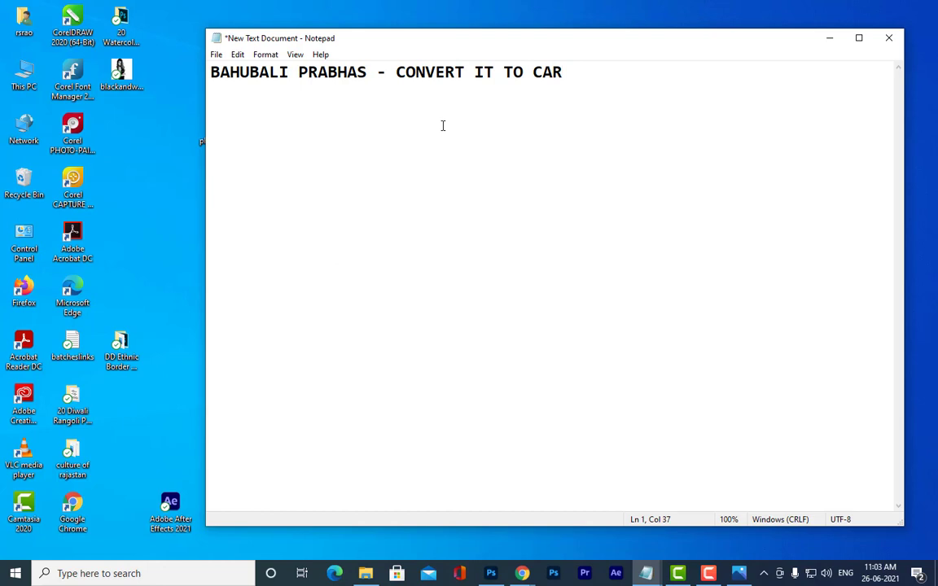
{"action": "type", "text": "ICATURE"}
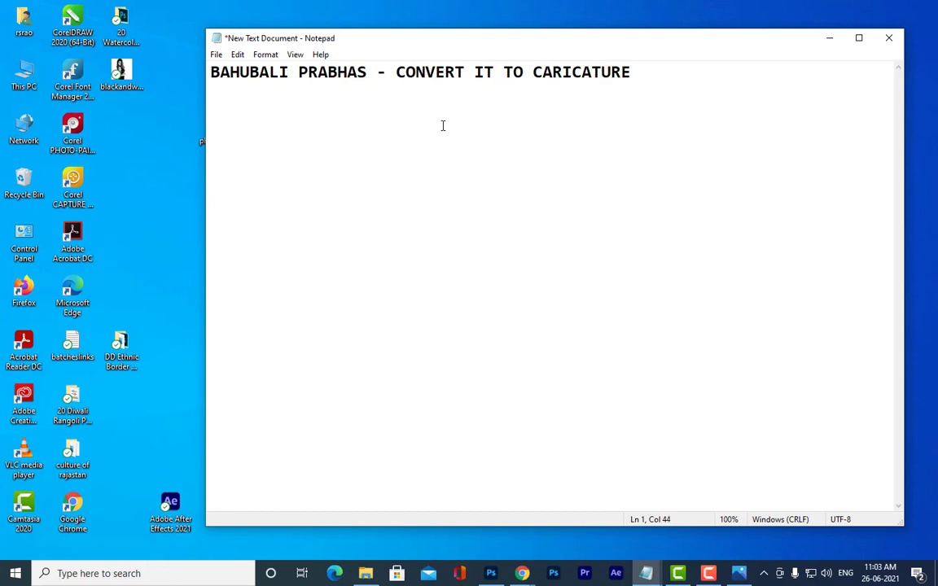
{"action": "left_click_drag", "start_coordinate": [644, 78], "coordinate": [190, 71]}
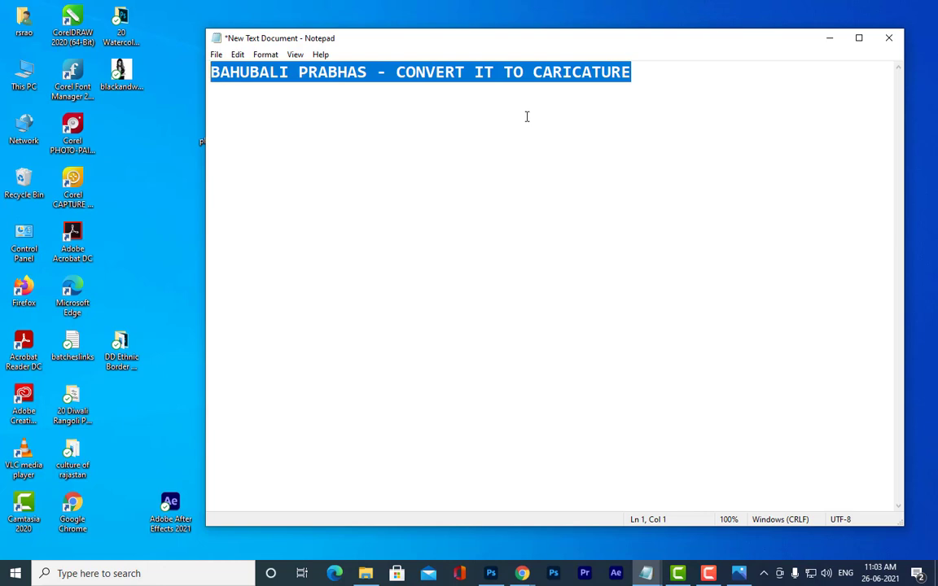
{"action": "left_click", "coordinate": [830, 38]}
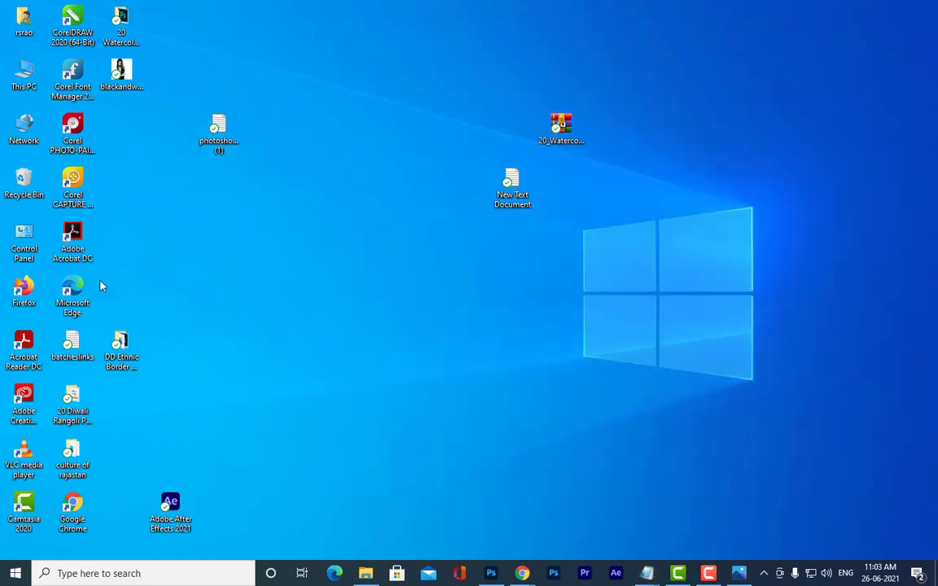
Step: Switch to Google Chrome and open Google Images
{"action": "double_click", "coordinate": [72, 501]}
{"action": "left_click", "coordinate": [453, 24]}
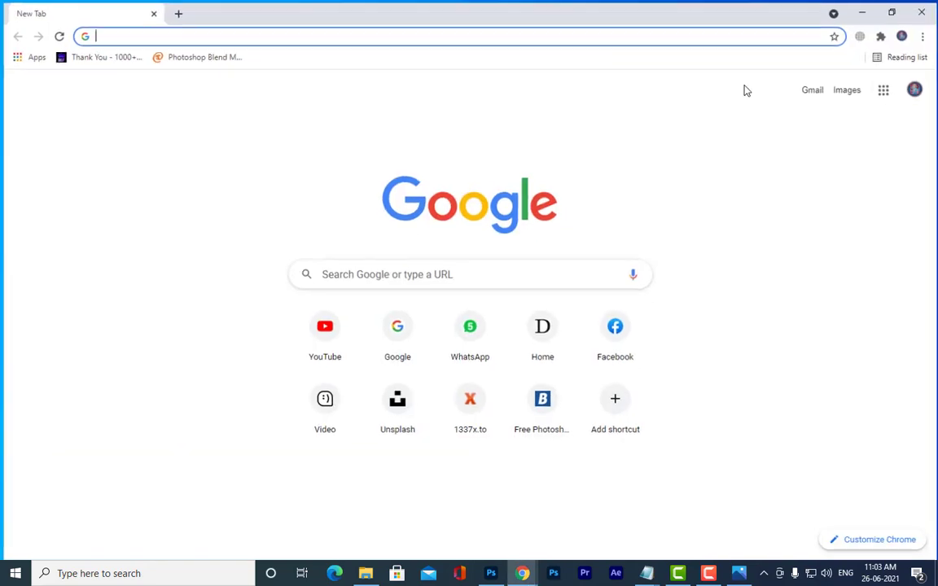
{"action": "left_click", "coordinate": [854, 92]}
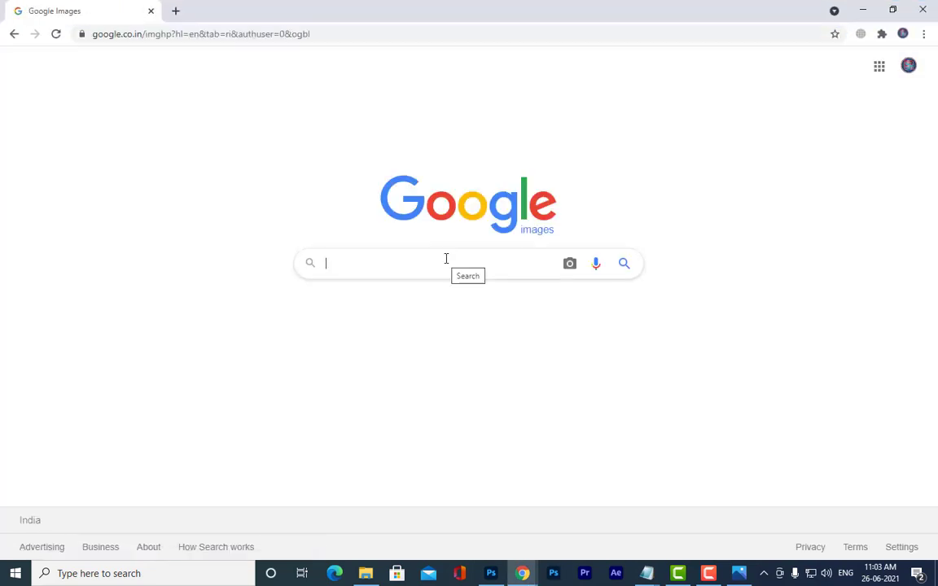
Step: Search Google Images for BAHUBALI and preview several portraits of the armoured, helmeted warrior
{"action": "type", "text": "BAHUBALI"}
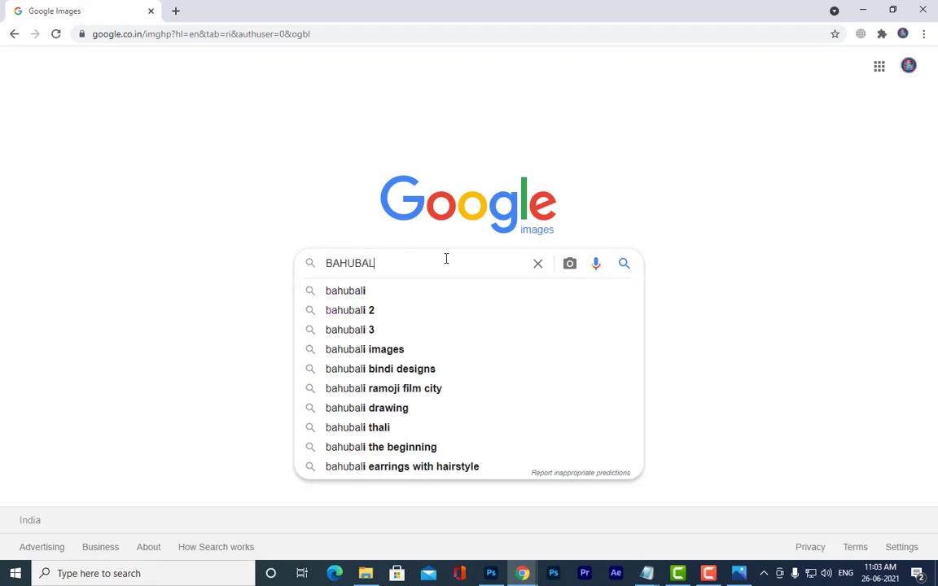
{"action": "key", "text": "Return"}
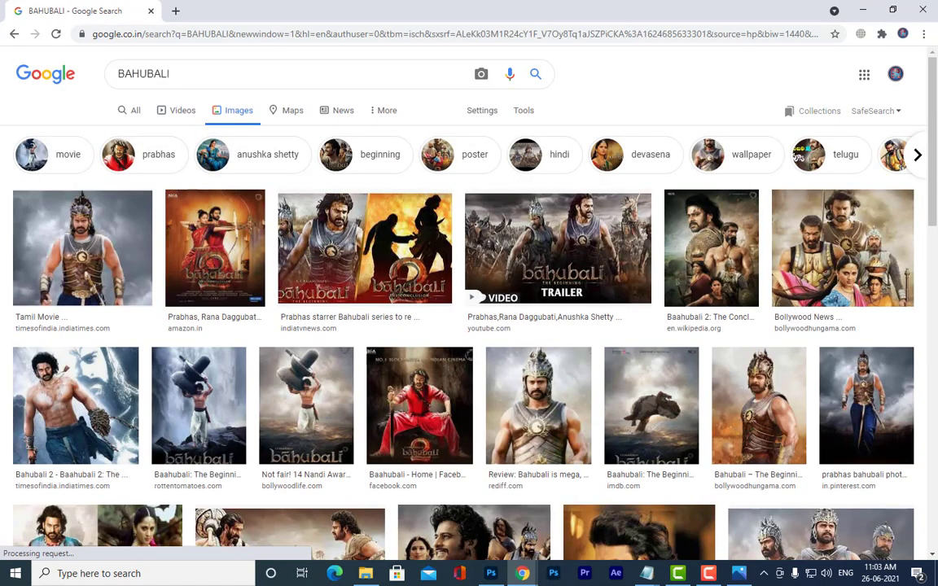
{"action": "left_click", "coordinate": [82, 244]}
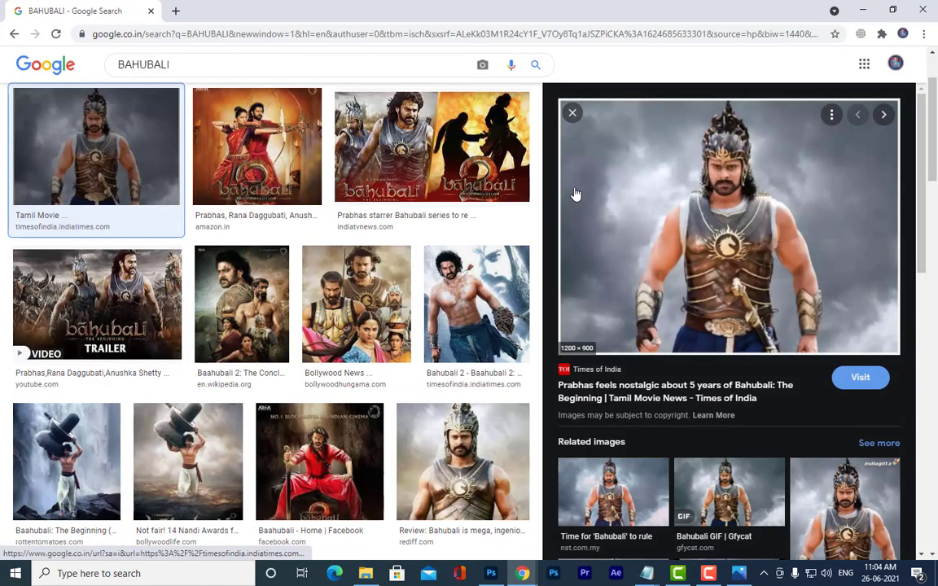
{"action": "scroll", "coordinate": [831, 493], "scroll_direction": "down", "scroll_amount": 3}
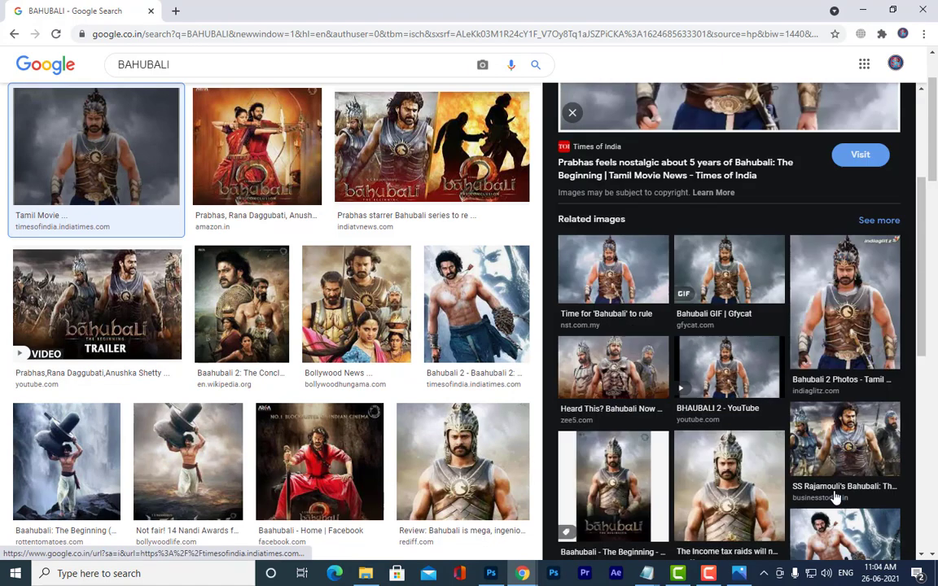
{"action": "left_click", "coordinate": [459, 482]}
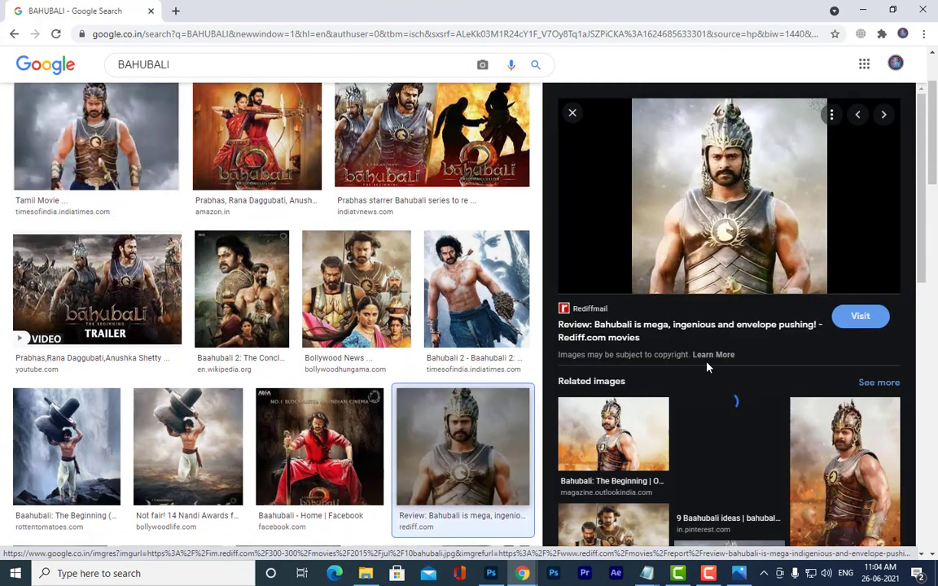
{"action": "left_click", "coordinate": [862, 477]}
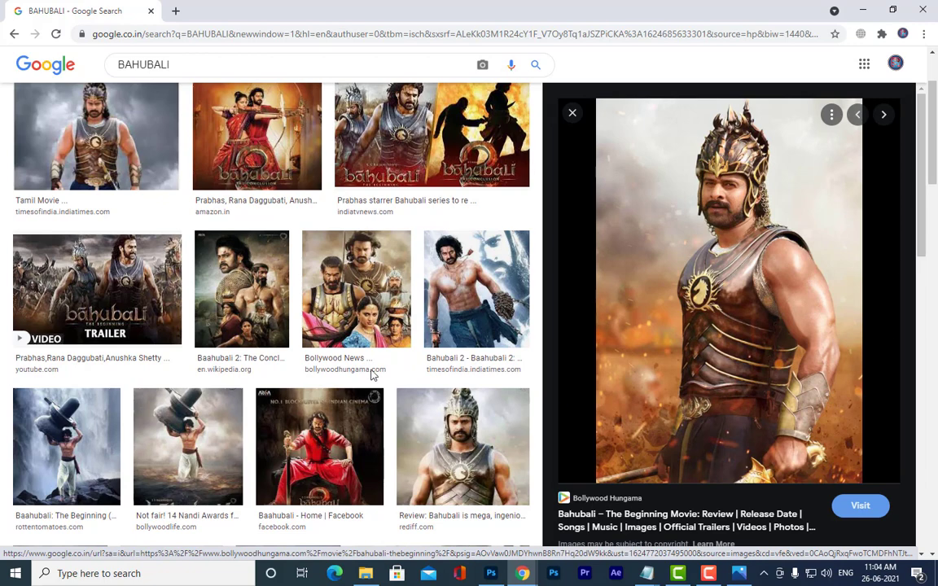
Step: Preview the two-person movie still and the blue-costume portrait further down the results, and close the search page
{"action": "scroll", "coordinate": [227, 307], "scroll_direction": "down", "scroll_amount": 3}
{"action": "scroll", "coordinate": [407, 126], "scroll_direction": "down", "scroll_amount": 2}
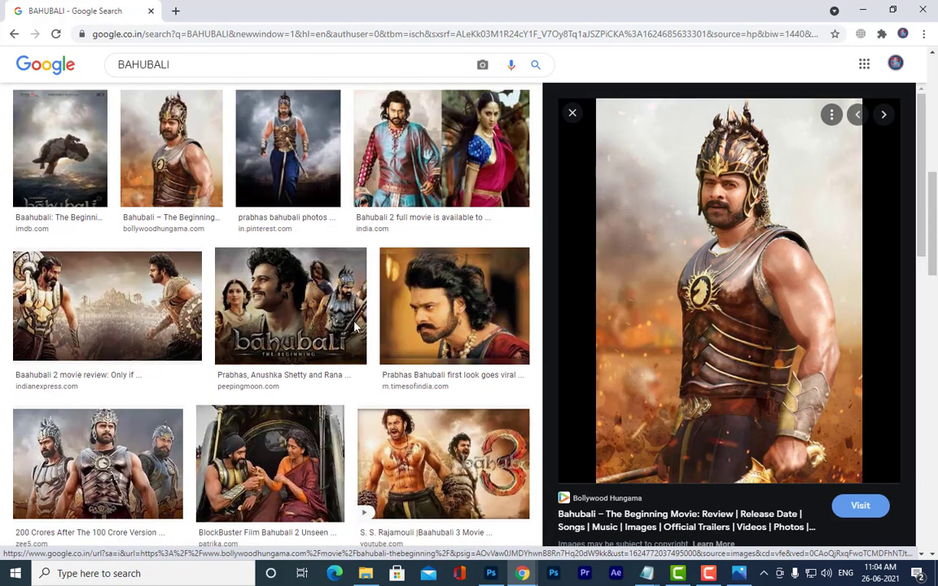
{"action": "left_click", "coordinate": [408, 126]}
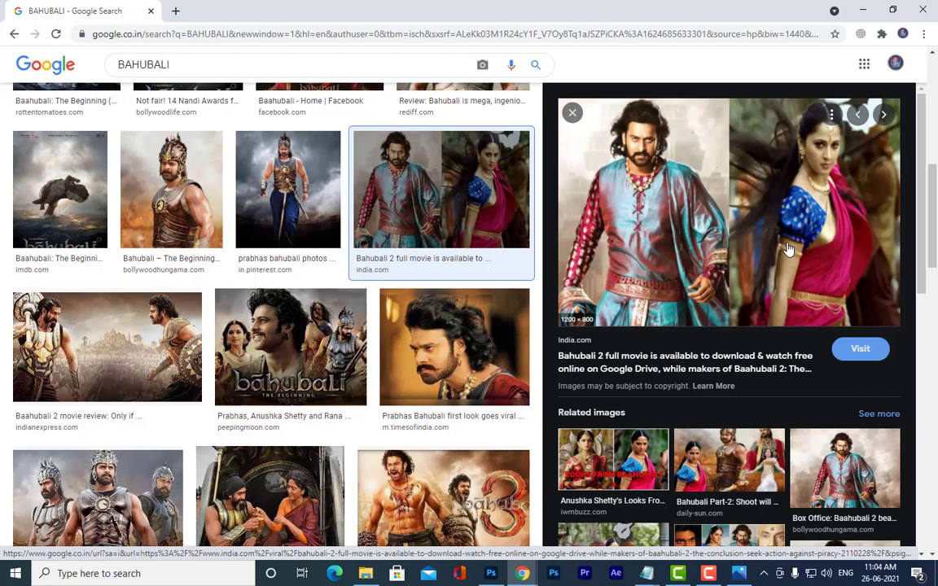
{"action": "scroll", "coordinate": [265, 433], "scroll_direction": "down", "scroll_amount": 5}
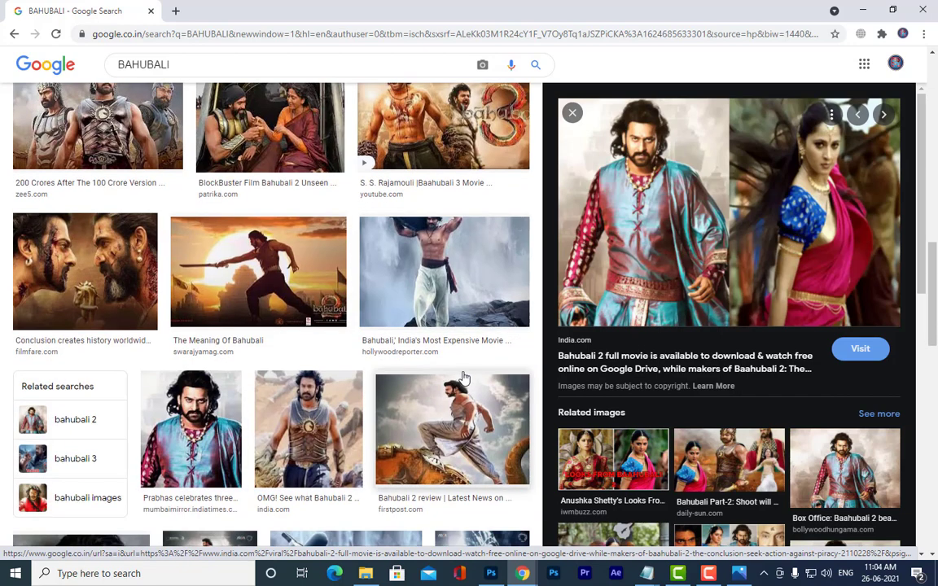
{"action": "left_click", "coordinate": [200, 423]}
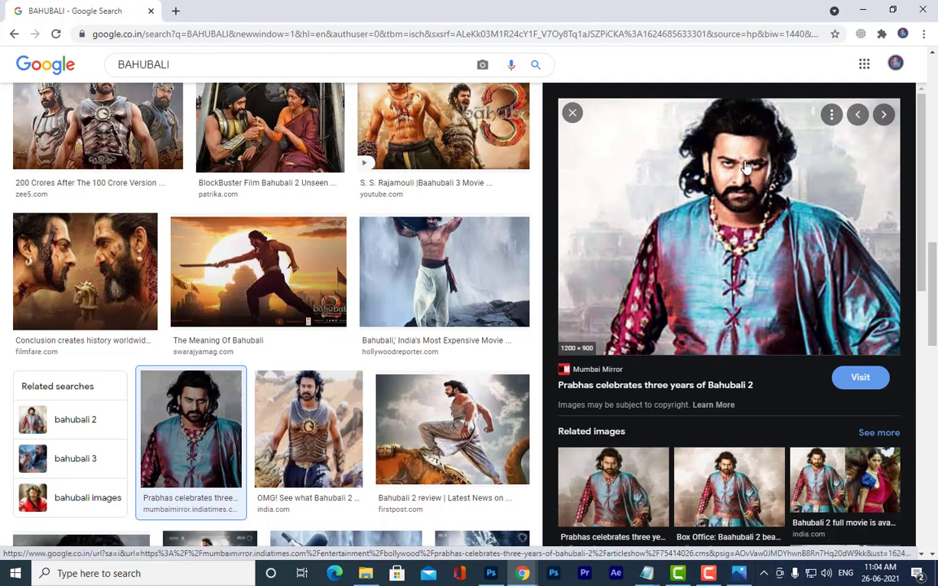
{"action": "left_click", "coordinate": [151, 11]}
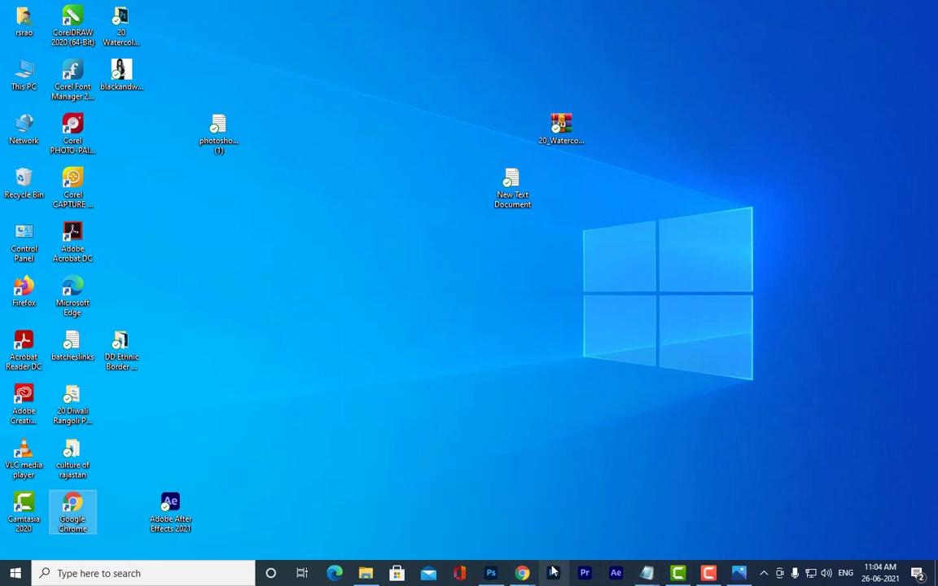
Step: Switch to Photoshop and close the SRK caricature document
{"action": "mouse_move", "coordinate": [490, 570]}
{"action": "left_click", "coordinate": [477, 523]}
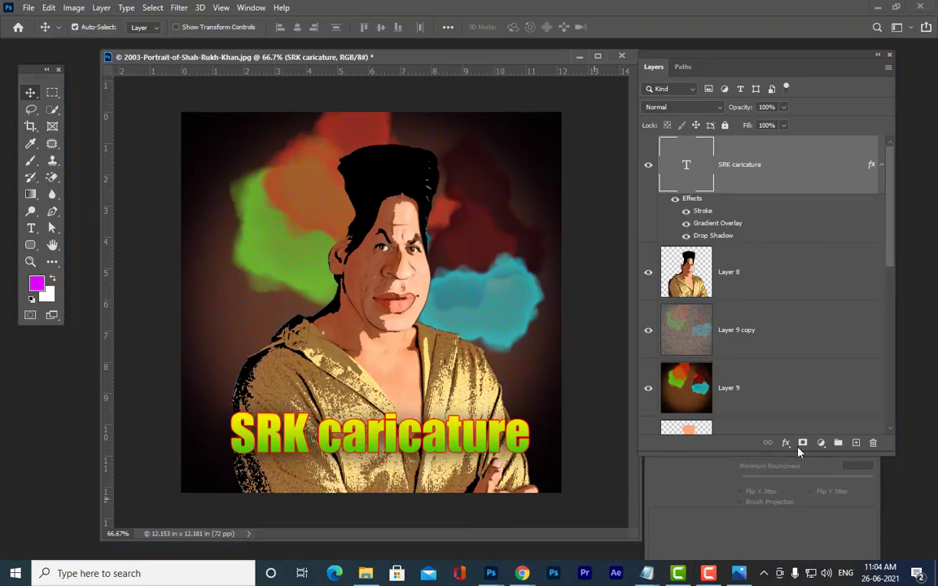
{"action": "left_click_drag", "start_coordinate": [448, 61], "coordinate": [430, 74]}
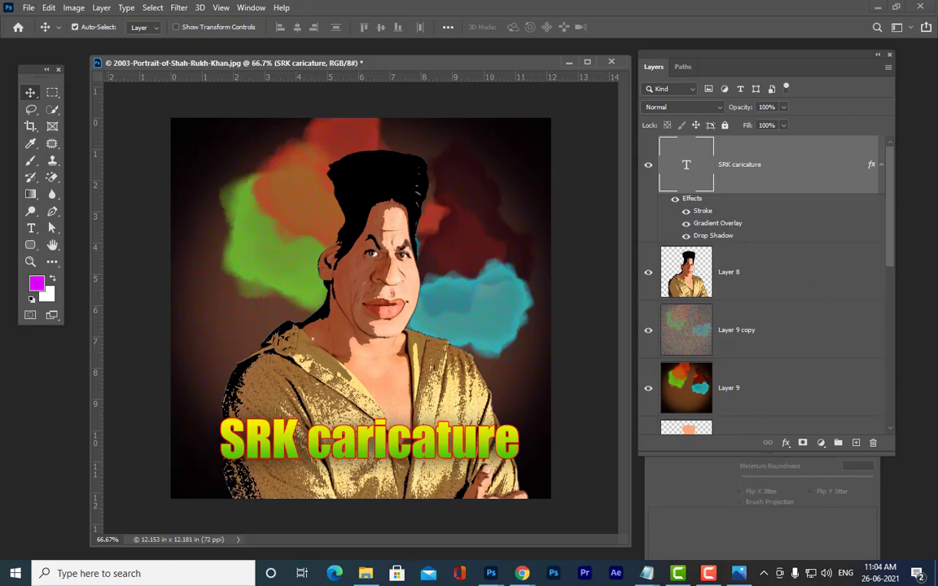
{"action": "left_click_drag", "start_coordinate": [611, 67], "coordinate": [582, 68]}
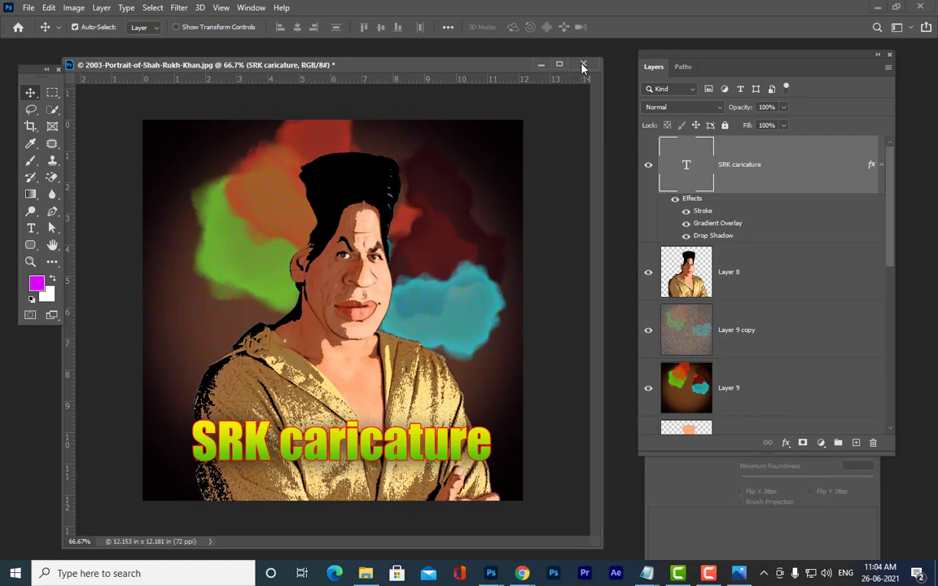
{"action": "left_click", "coordinate": [582, 65]}
{"action": "left_click", "coordinate": [422, 195]}
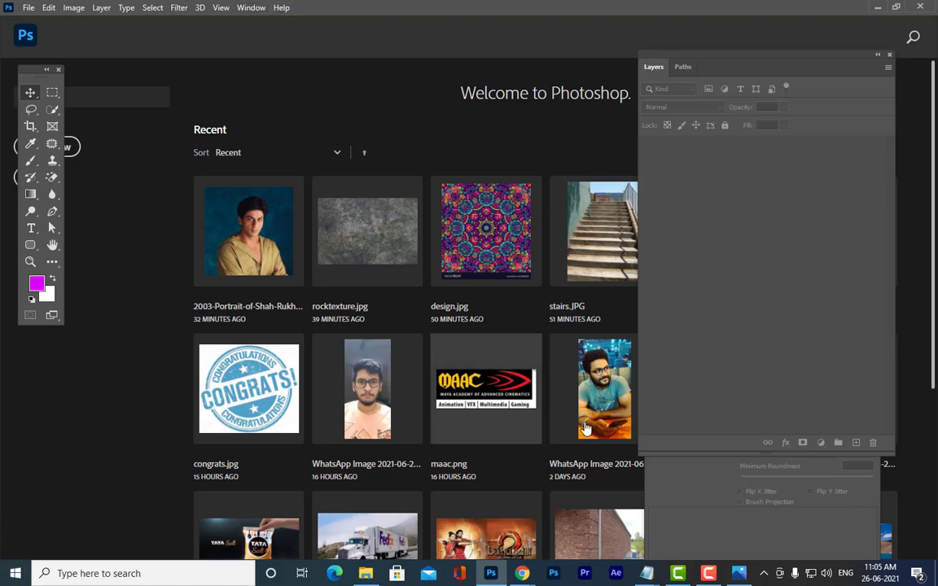
Step: Look through the recent files and move the Layers panel and the toolbox clear of the start screen's controls
{"action": "scroll", "coordinate": [541, 314], "scroll_direction": "down", "scroll_amount": 1}
{"action": "scroll", "coordinate": [541, 315], "scroll_direction": "down", "scroll_amount": 3}
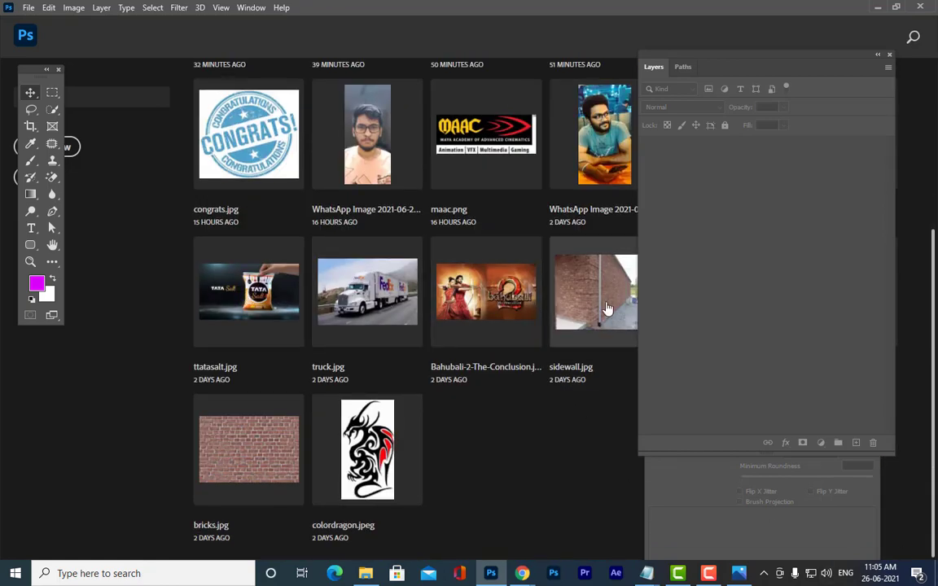
{"action": "scroll", "coordinate": [488, 447], "scroll_direction": "up", "scroll_amount": 4}
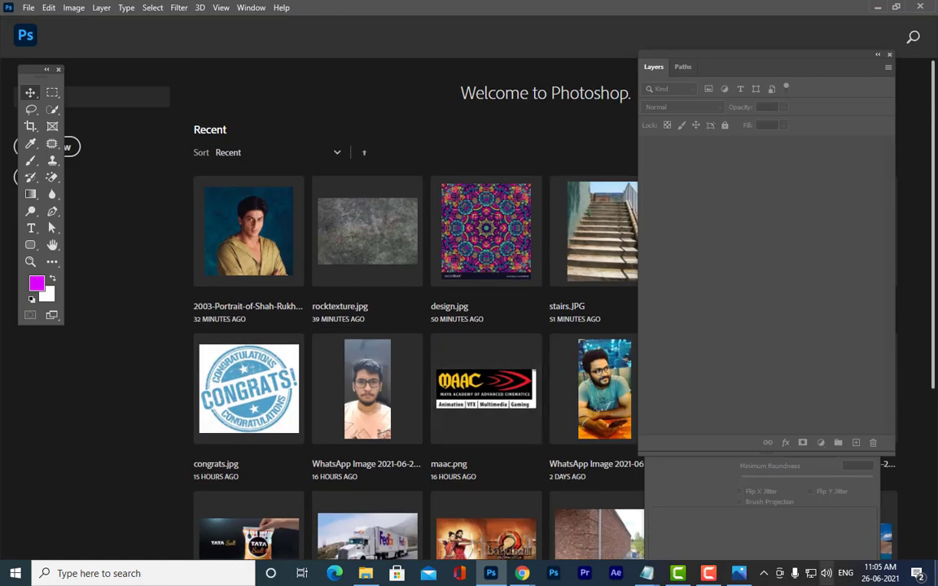
{"action": "left_click_drag", "start_coordinate": [647, 59], "coordinate": [670, 60]}
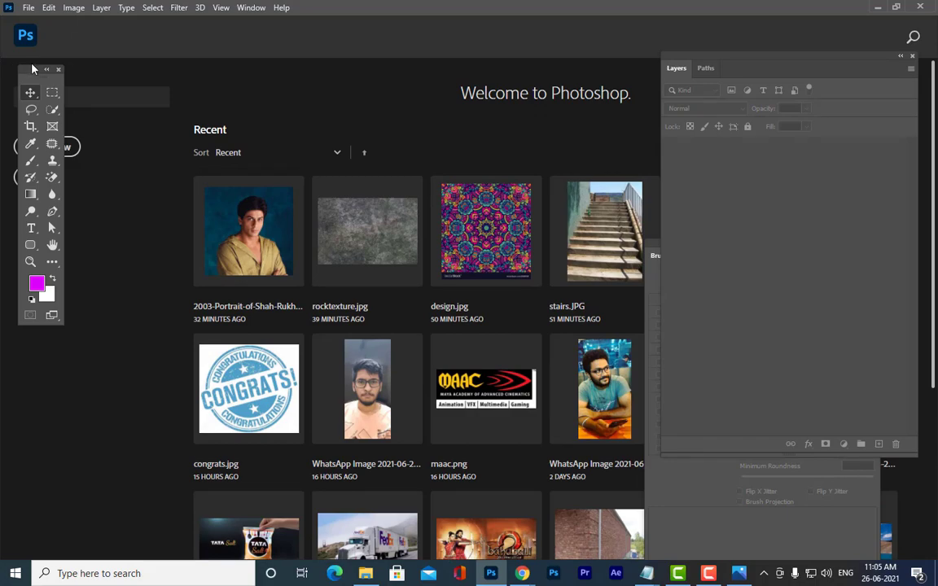
{"action": "left_click_drag", "start_coordinate": [28, 69], "coordinate": [171, 77]}
{"action": "left_click", "coordinate": [38, 179]}
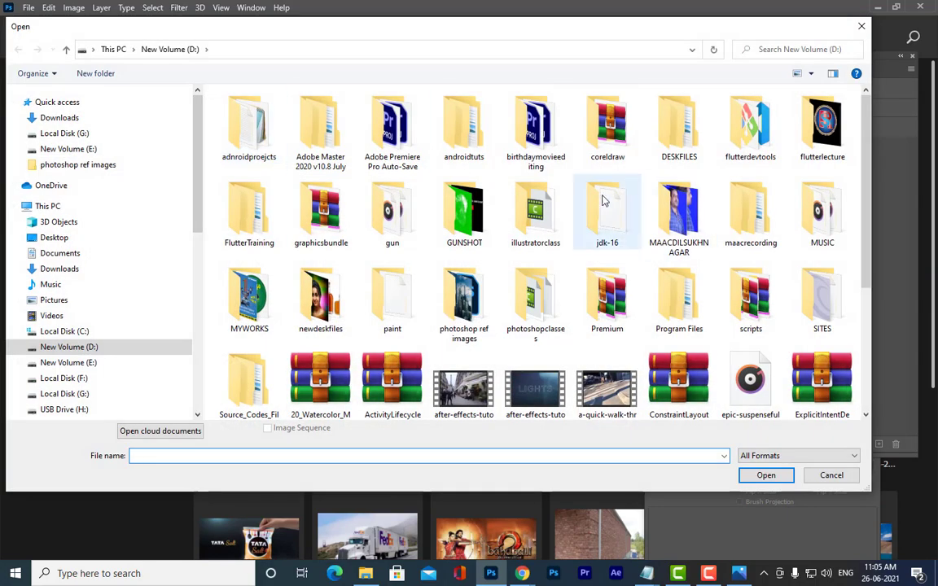
{"action": "scroll", "coordinate": [694, 292], "scroll_direction": "down", "scroll_amount": 3}
{"action": "scroll", "coordinate": [694, 292], "scroll_direction": "up", "scroll_amount": 3}
{"action": "scroll", "coordinate": [488, 208], "scroll_direction": "down", "scroll_amount": 3}
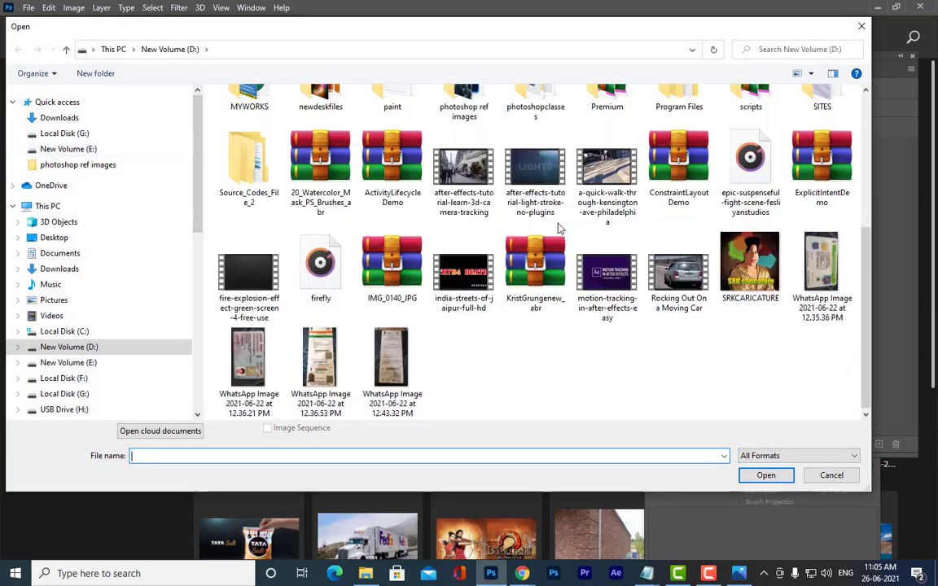
{"action": "left_click", "coordinate": [832, 476]}
{"action": "scroll", "coordinate": [544, 281], "scroll_direction": "down", "scroll_amount": 2}
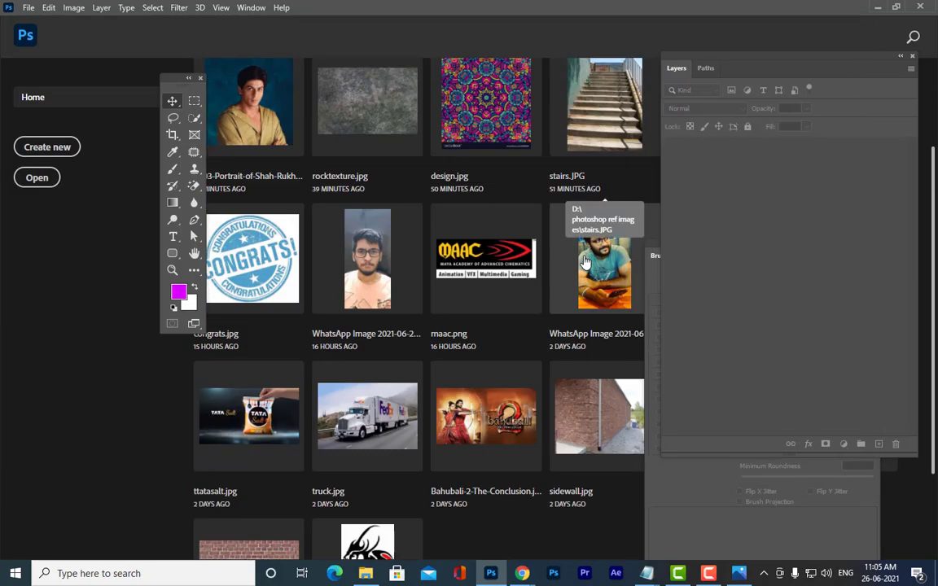
Step: Open the womansleeveless image from the photoshop ref images folder
{"action": "left_click", "coordinate": [37, 178]}
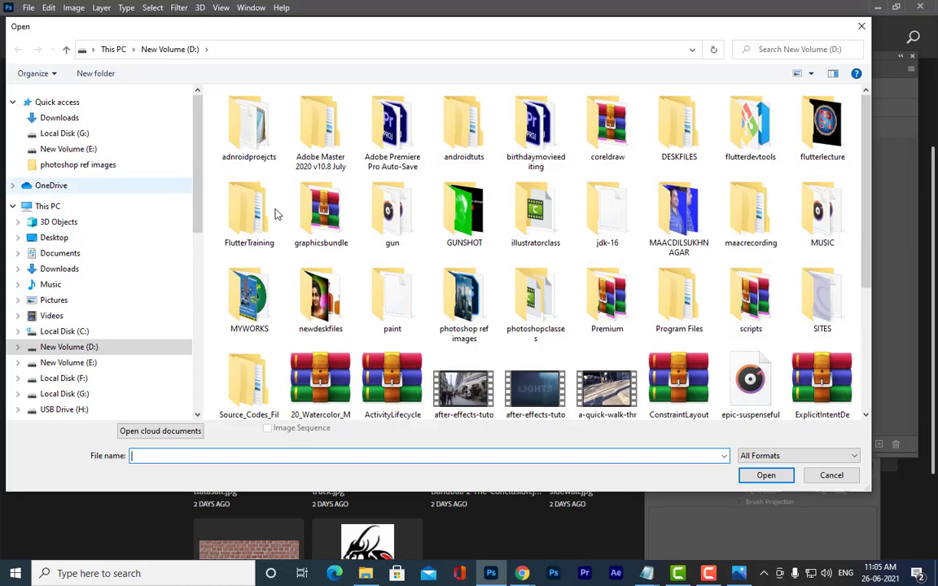
{"action": "left_click", "coordinate": [119, 166]}
{"action": "scroll", "coordinate": [544, 230], "scroll_direction": "down", "scroll_amount": 3}
{"action": "scroll", "coordinate": [544, 231], "scroll_direction": "down", "scroll_amount": 20}
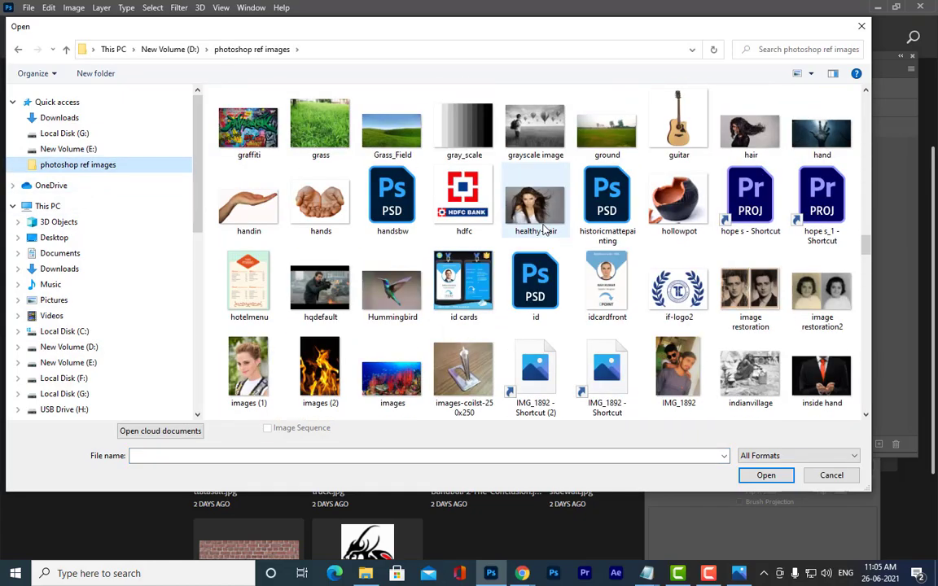
{"action": "scroll", "coordinate": [544, 230], "scroll_direction": "down", "scroll_amount": 15}
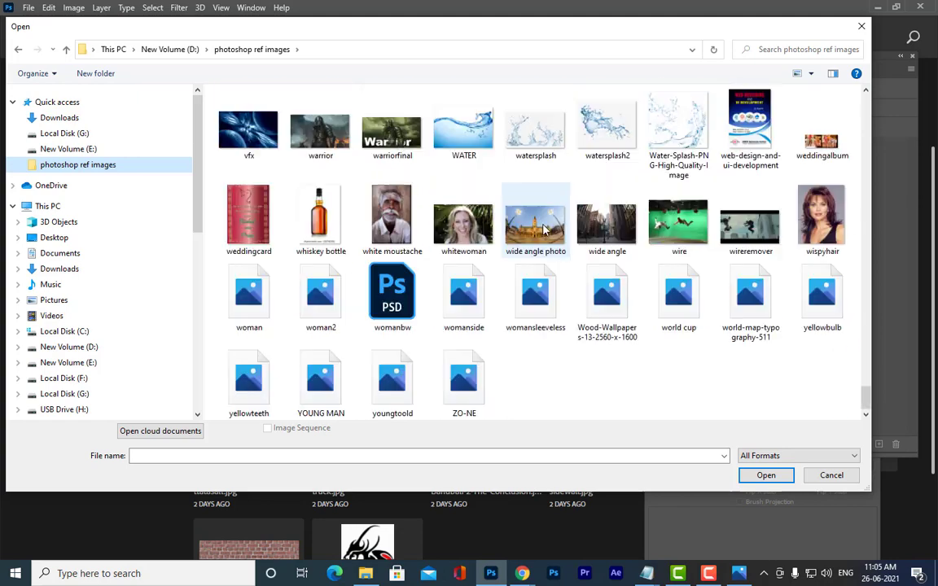
{"action": "left_click", "coordinate": [562, 314]}
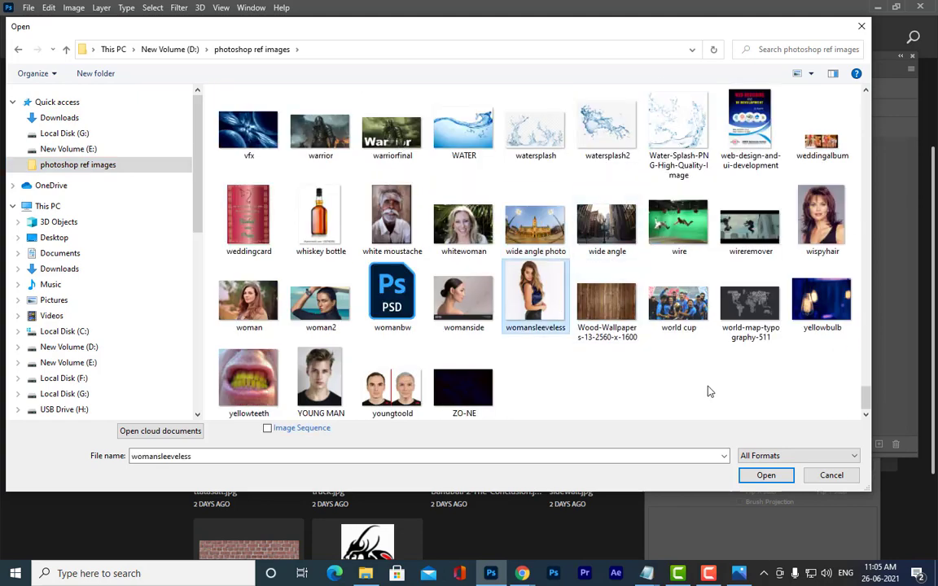
{"action": "left_click", "coordinate": [748, 475]}
Step: Arrange the floating image window and the toolbox so the whole photo shows clear of the Layers panel
{"action": "left_click_drag", "start_coordinate": [106, 46], "coordinate": [347, 68]}
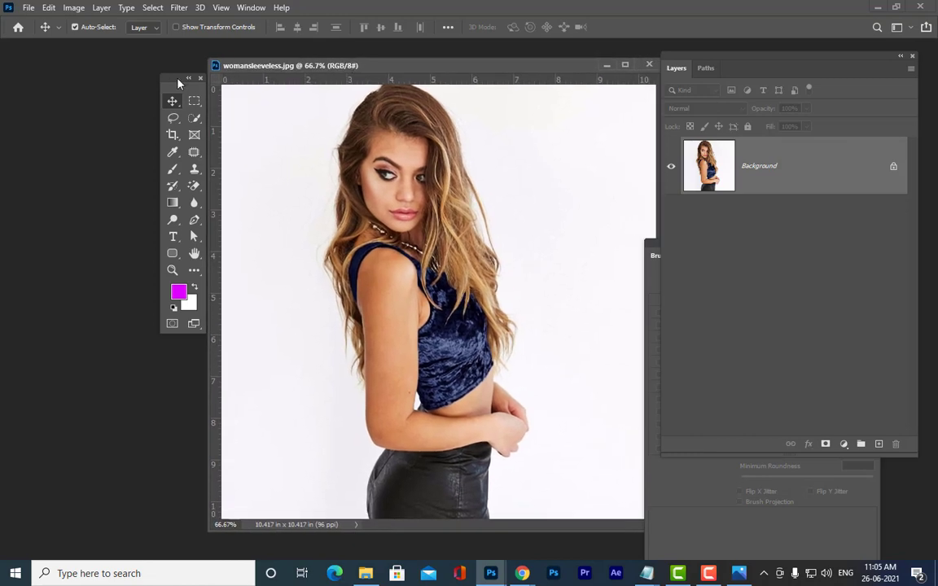
{"action": "left_click_drag", "start_coordinate": [169, 77], "coordinate": [11, 63]}
{"action": "left_click_drag", "start_coordinate": [505, 61], "coordinate": [459, 51]}
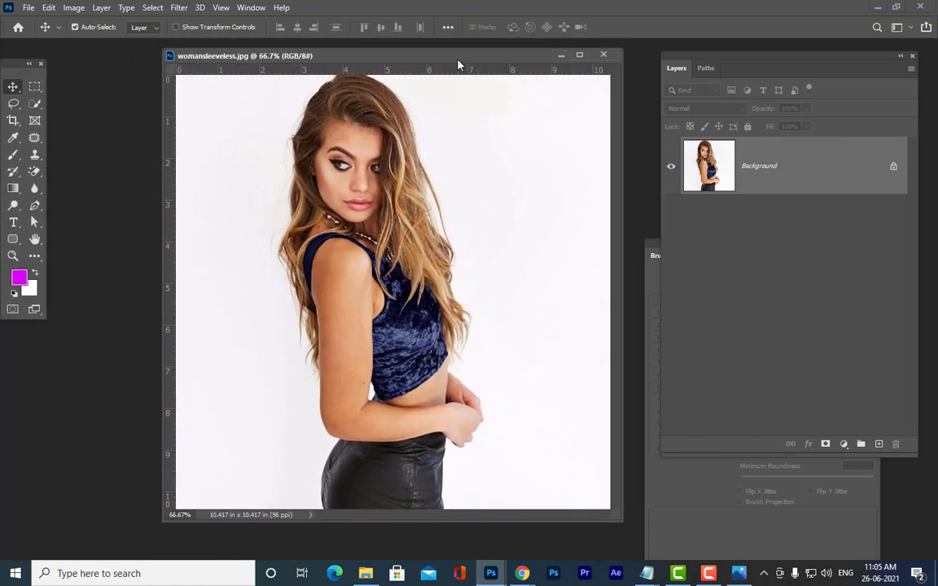
{"action": "left_click_drag", "start_coordinate": [616, 513], "coordinate": [623, 517]}
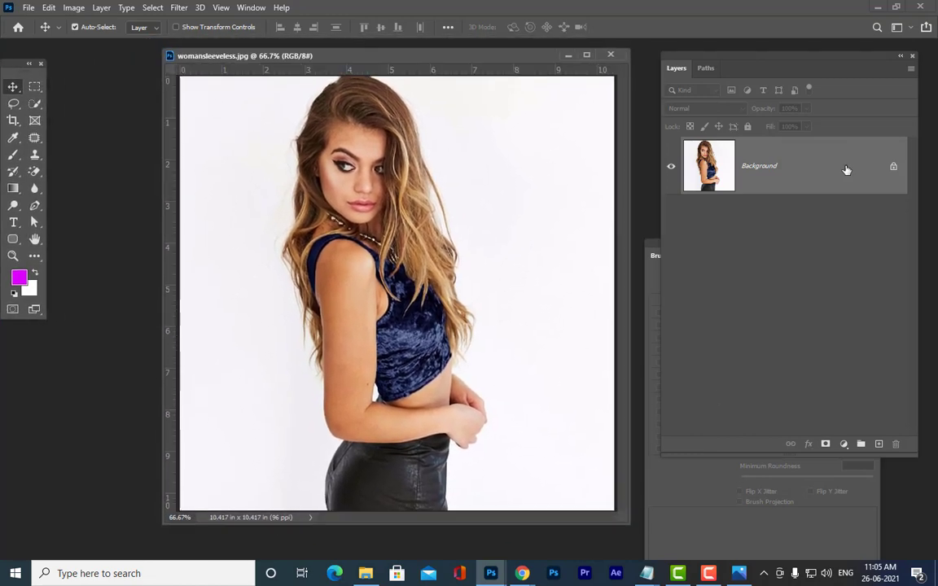
Step: Convert the locked Background into a regular editable layer and close the Brush Settings panel
{"action": "double_click", "coordinate": [829, 165]}
{"action": "left_click", "coordinate": [609, 86]}
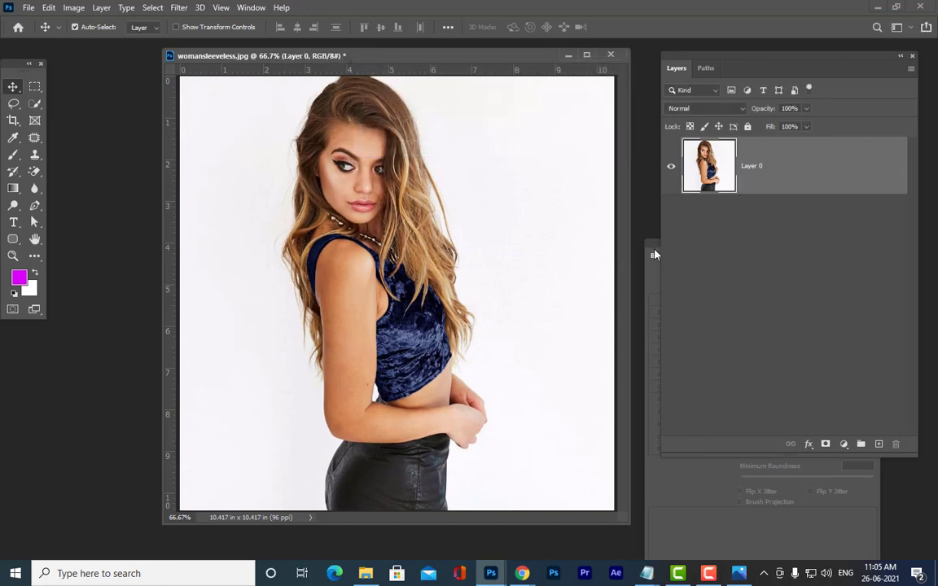
{"action": "left_click_drag", "start_coordinate": [654, 253], "coordinate": [544, 157]}
{"action": "left_click", "coordinate": [765, 150]}
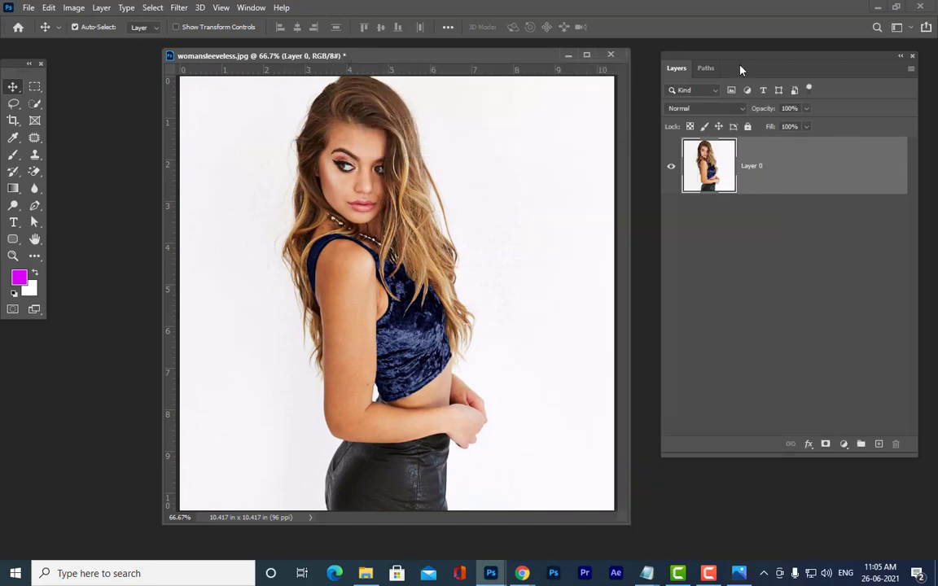
Step: Reposition the Layers panel and adjust the image window's size and placement beside it
{"action": "left_click_drag", "start_coordinate": [739, 69], "coordinate": [717, 62]}
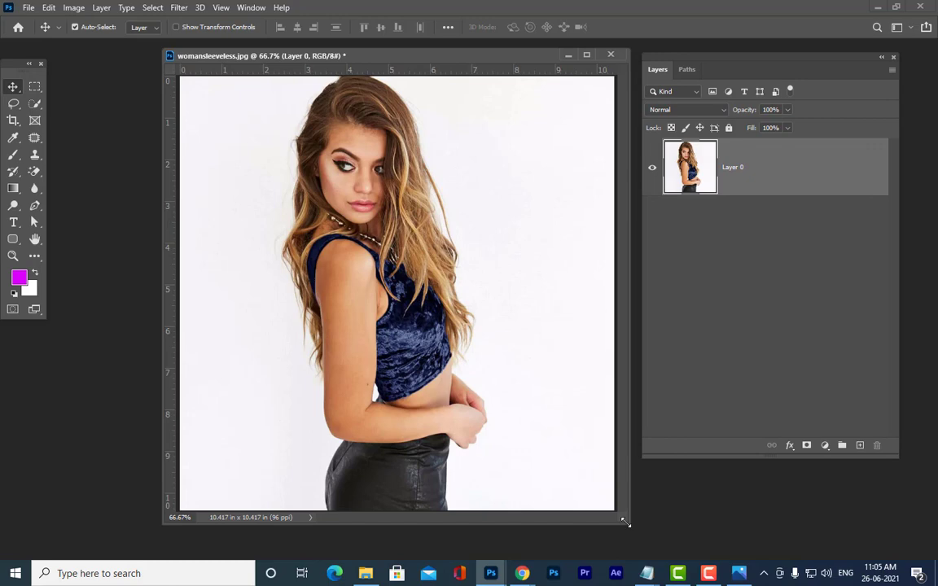
{"action": "left_click_drag", "start_coordinate": [630, 522], "coordinate": [615, 535]}
{"action": "left_click_drag", "start_coordinate": [414, 57], "coordinate": [401, 58]}
Step: Erase the white background around the woman with the Magic Eraser and enlarge the image window around the cutout
{"action": "left_click", "coordinate": [35, 171]}
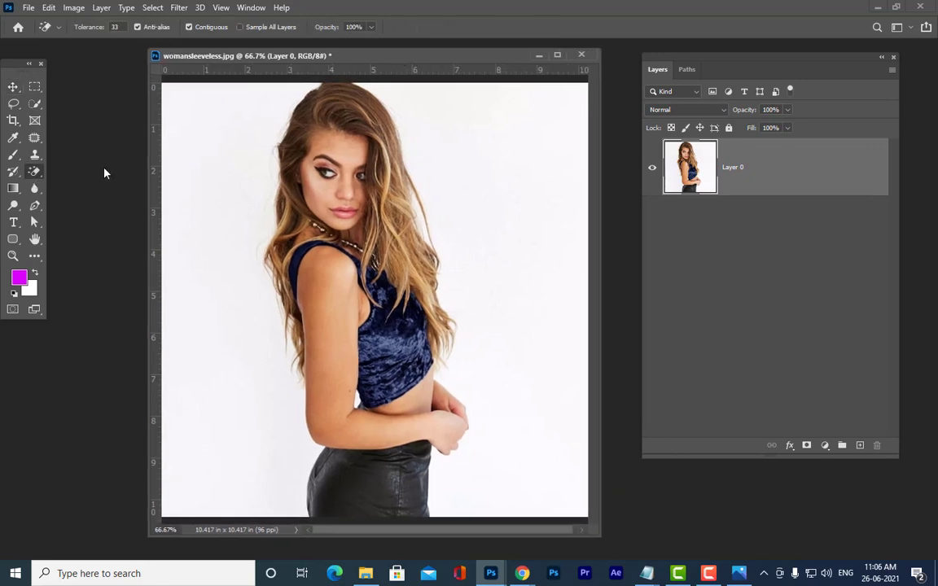
{"action": "left_click", "coordinate": [179, 152]}
{"action": "left_click", "coordinate": [399, 155]}
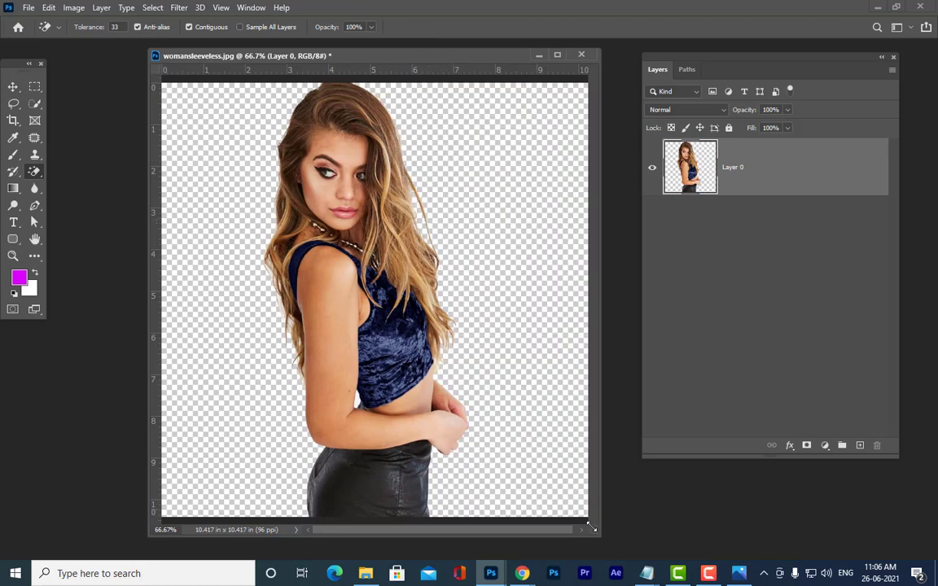
{"action": "left_click_drag", "start_coordinate": [600, 536], "coordinate": [637, 552]}
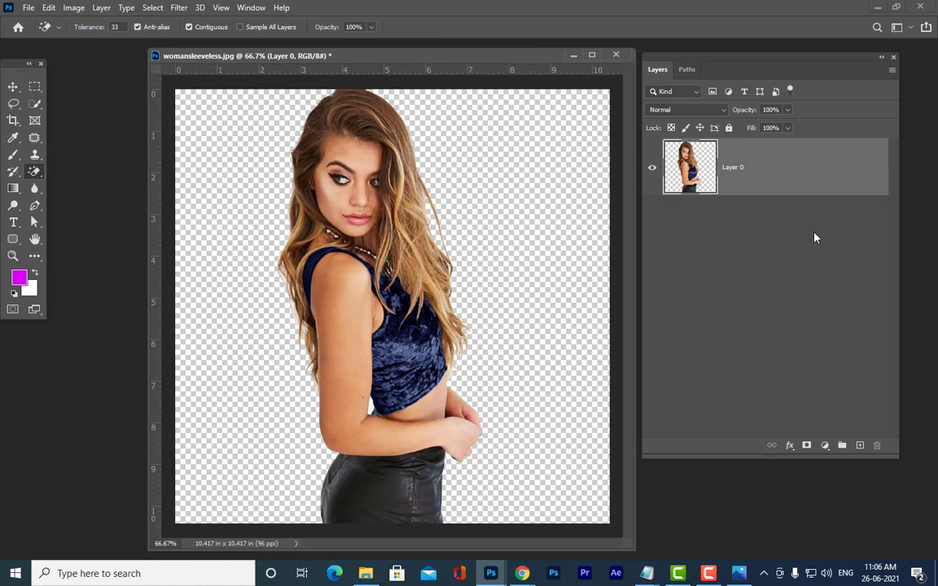
{"action": "mouse_move", "coordinate": [647, 574]}
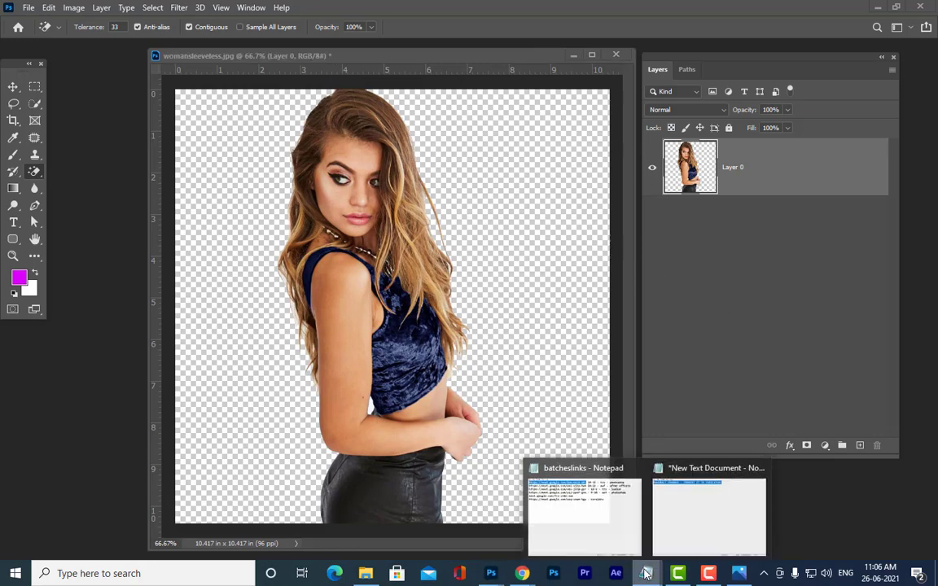
{"action": "left_click", "coordinate": [586, 529]}
{"action": "left_click", "coordinate": [830, 37]}
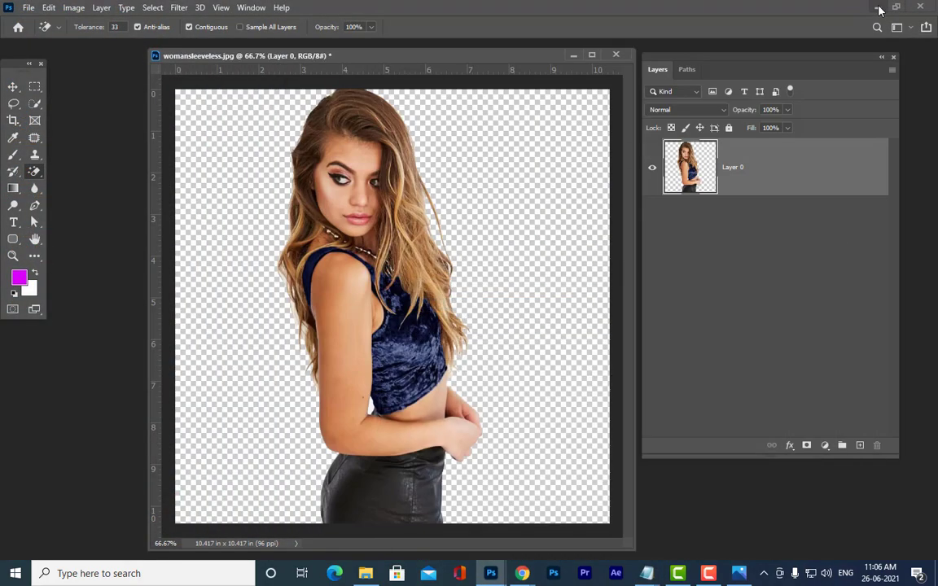
Step: Switch to Chrome and search Google Images for "dispersion effect" in a new tab
{"action": "left_click", "coordinate": [878, 8]}
{"action": "mouse_move", "coordinate": [522, 573]}
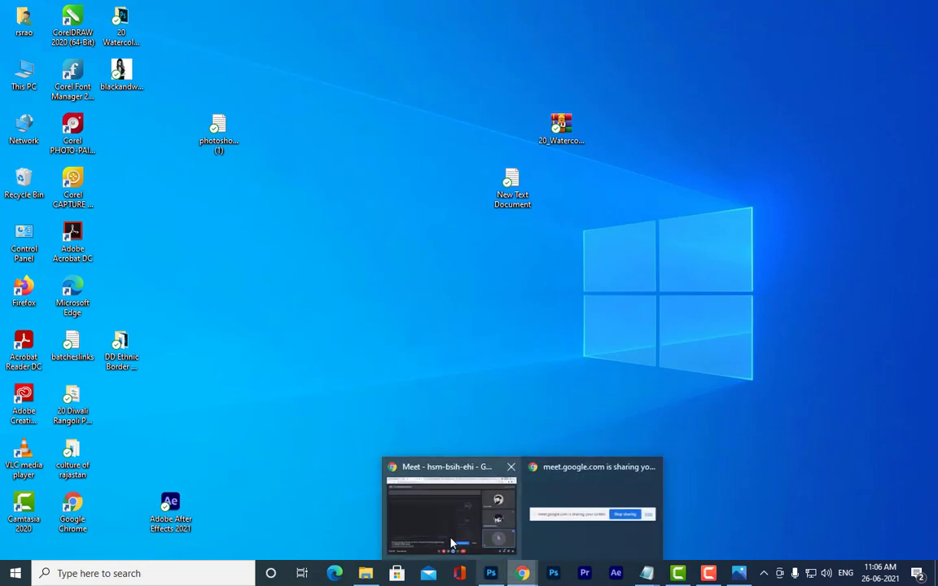
{"action": "left_click", "coordinate": [452, 534]}
{"action": "left_click", "coordinate": [783, 10]}
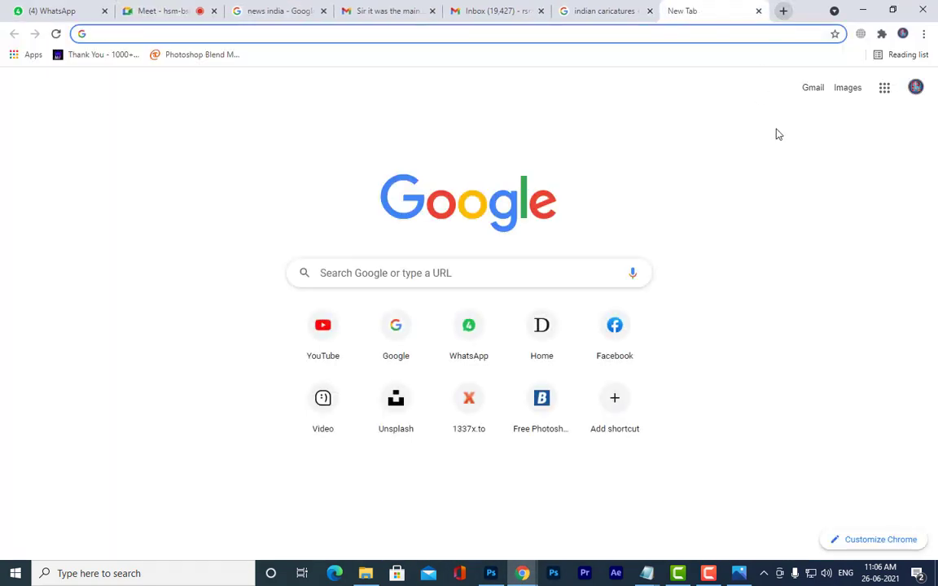
{"action": "left_click", "coordinate": [847, 89]}
{"action": "left_click", "coordinate": [490, 260]}
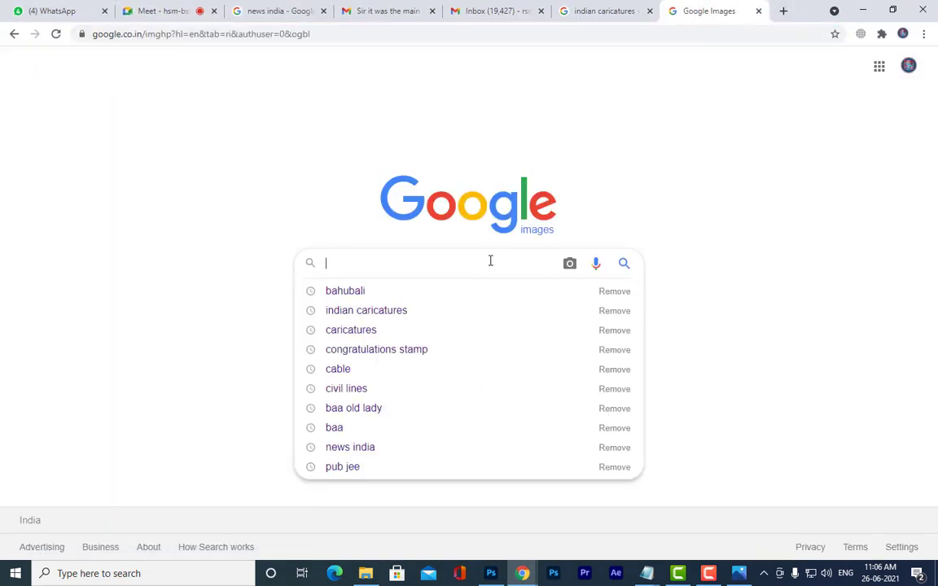
{"action": "type", "text": "disp"}
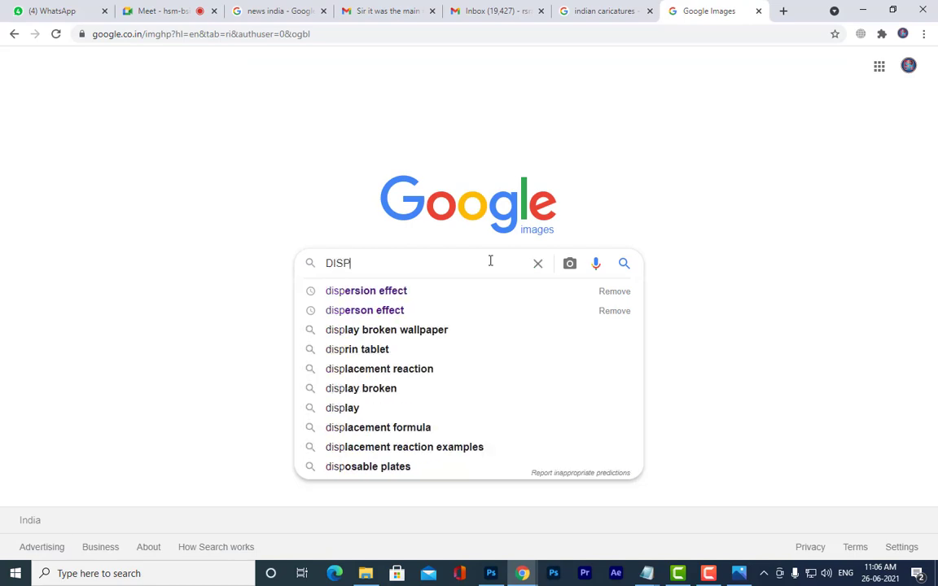
{"action": "key", "text": "Down"}
{"action": "key", "text": "Return"}
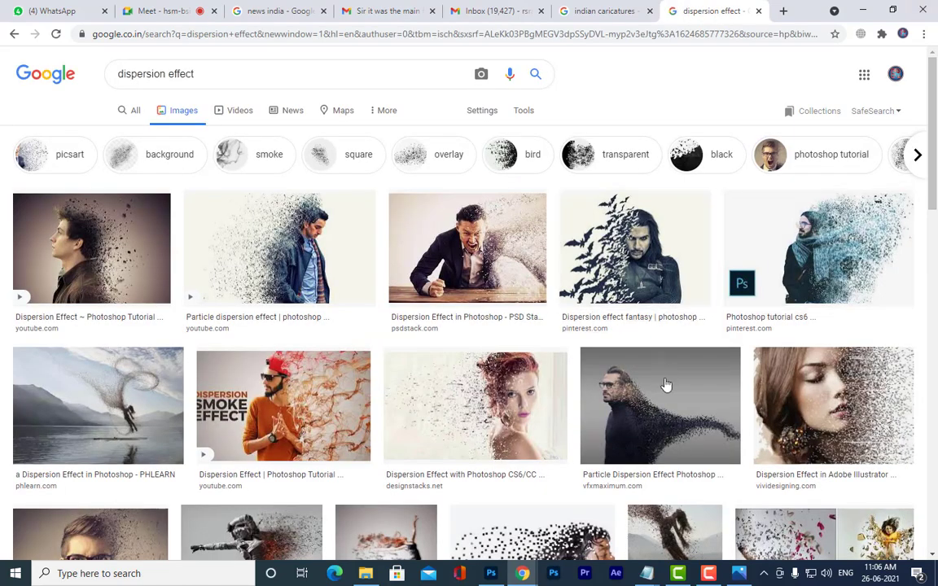
Step: Preview dispersion examples of the man in a coat, the man in a teal scarf, the man in profile and a related woman's portrait
{"action": "left_click", "coordinate": [247, 212]}
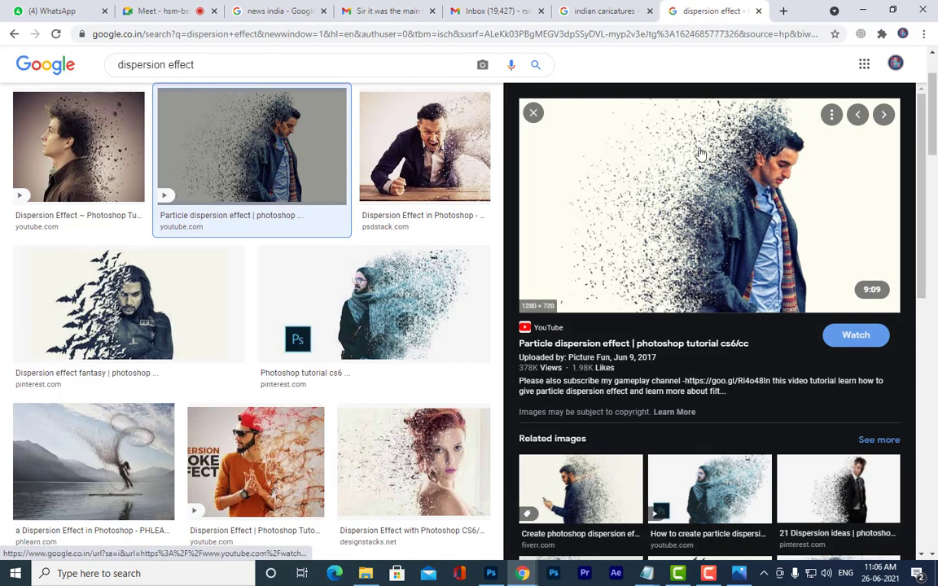
{"action": "left_click", "coordinate": [388, 290]}
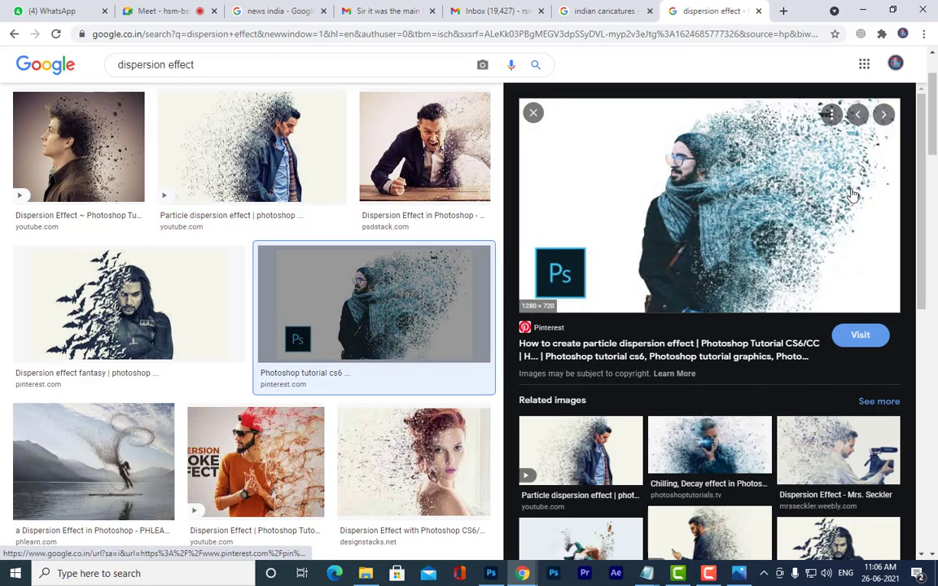
{"action": "left_click", "coordinate": [68, 161]}
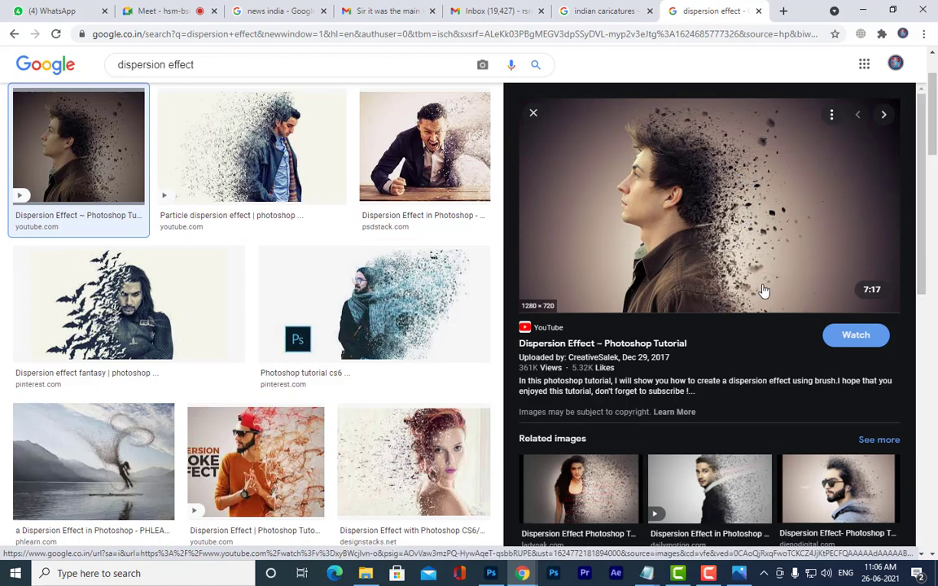
{"action": "left_click", "coordinate": [580, 472]}
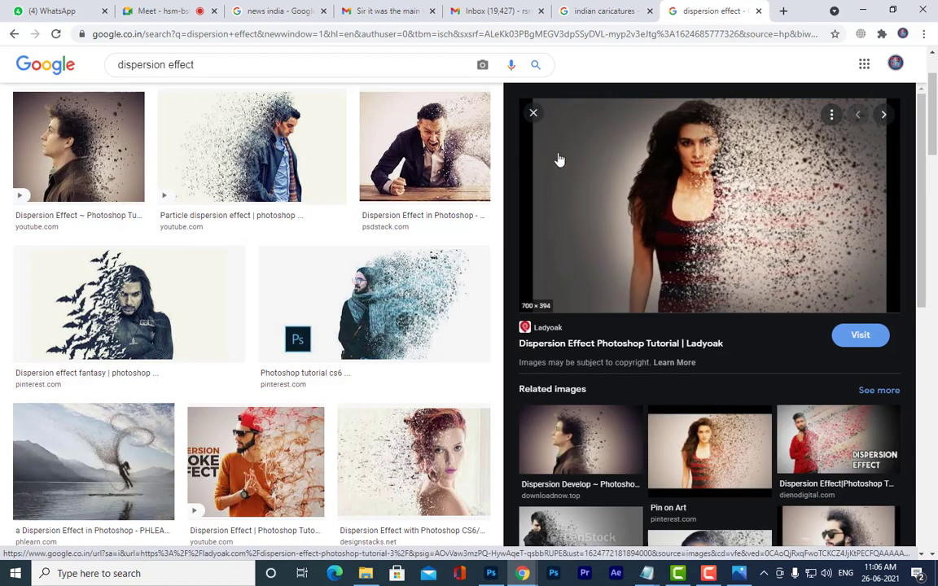
{"action": "left_click", "coordinate": [476, 128]}
{"action": "left_click", "coordinate": [533, 112]}
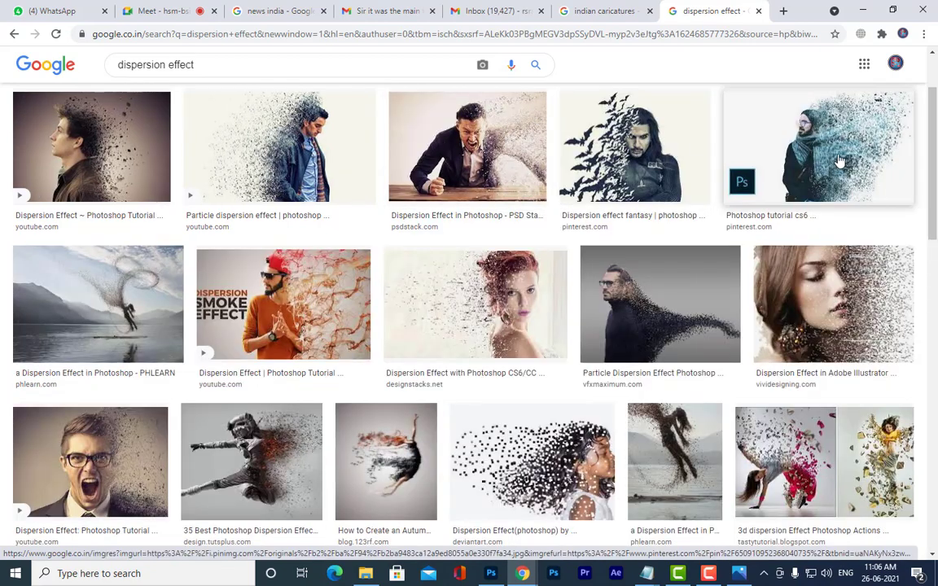
Step: Compare the scarf, bat-shaped, red-haired woman and man-in-profile dispersion examples in enlarged previews, and close the preview
{"action": "left_click", "coordinate": [843, 162]}
{"action": "scroll", "coordinate": [808, 257], "scroll_direction": "down", "scroll_amount": 10}
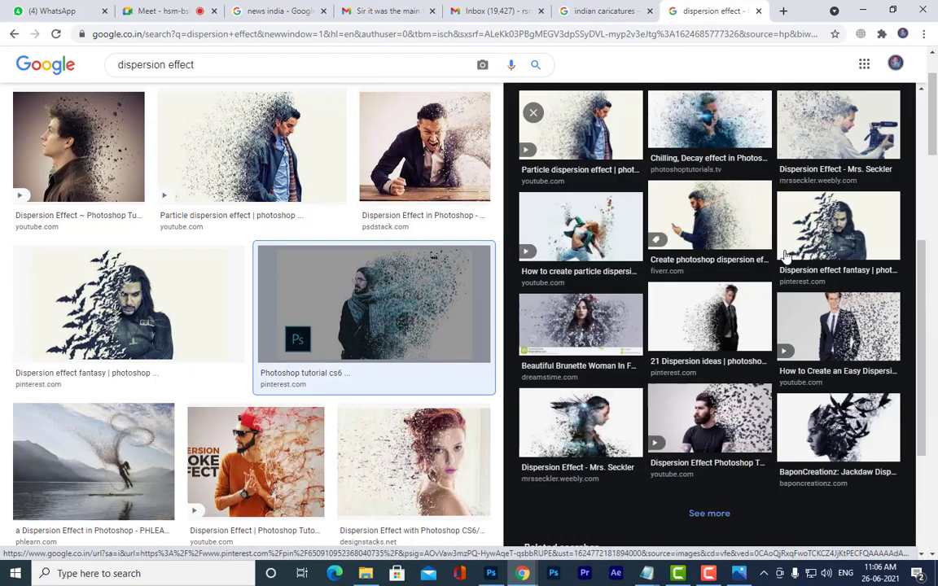
{"action": "left_click", "coordinate": [191, 333]}
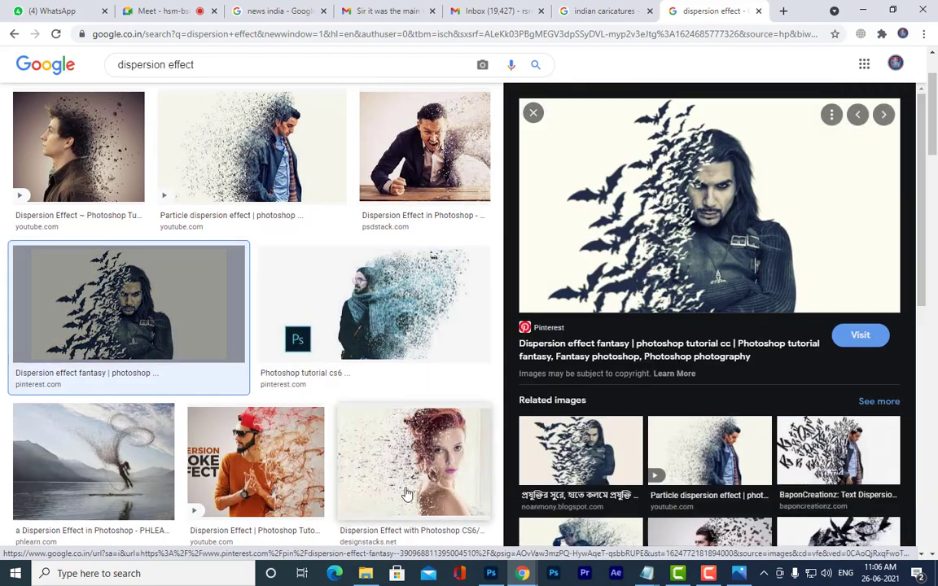
{"action": "left_click", "coordinate": [413, 495]}
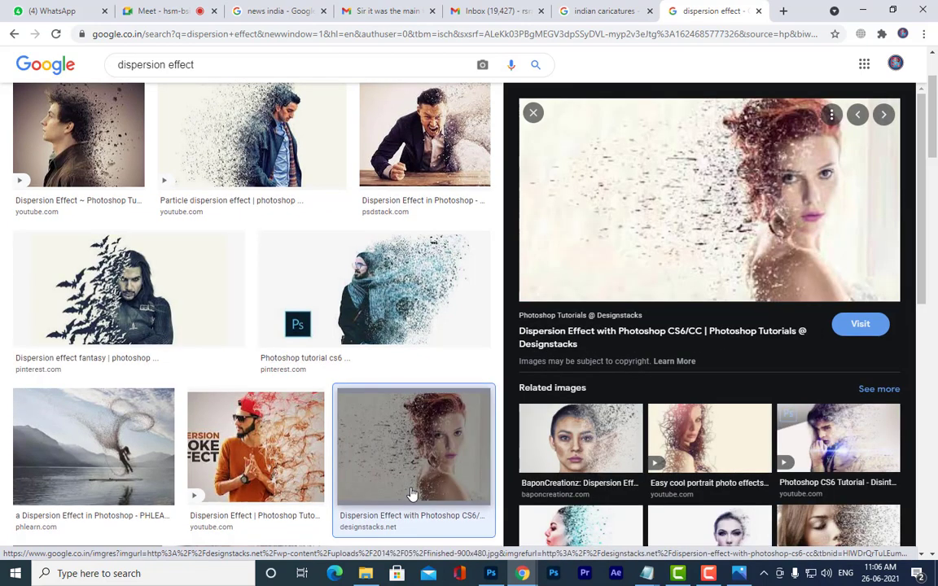
{"action": "left_click", "coordinate": [47, 145]}
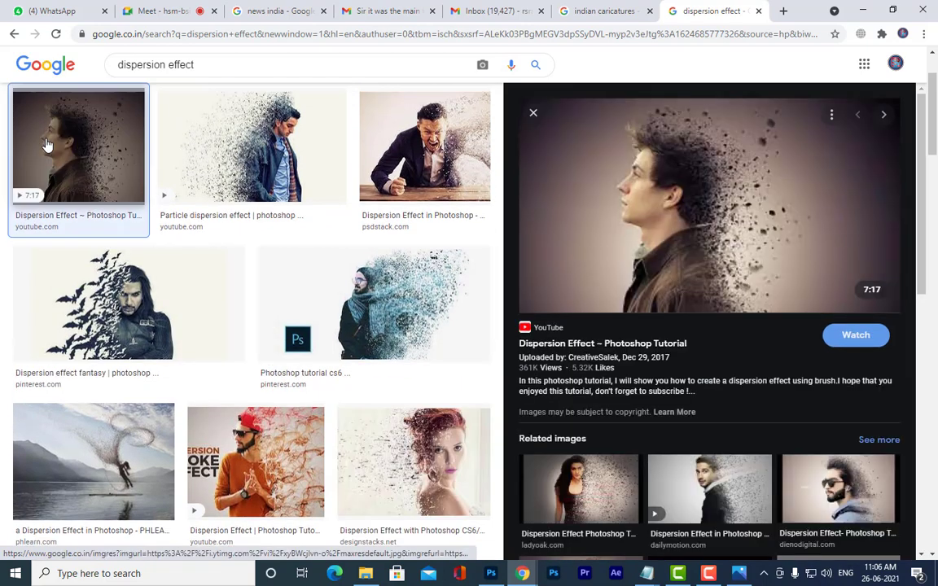
{"action": "left_click", "coordinate": [534, 114]}
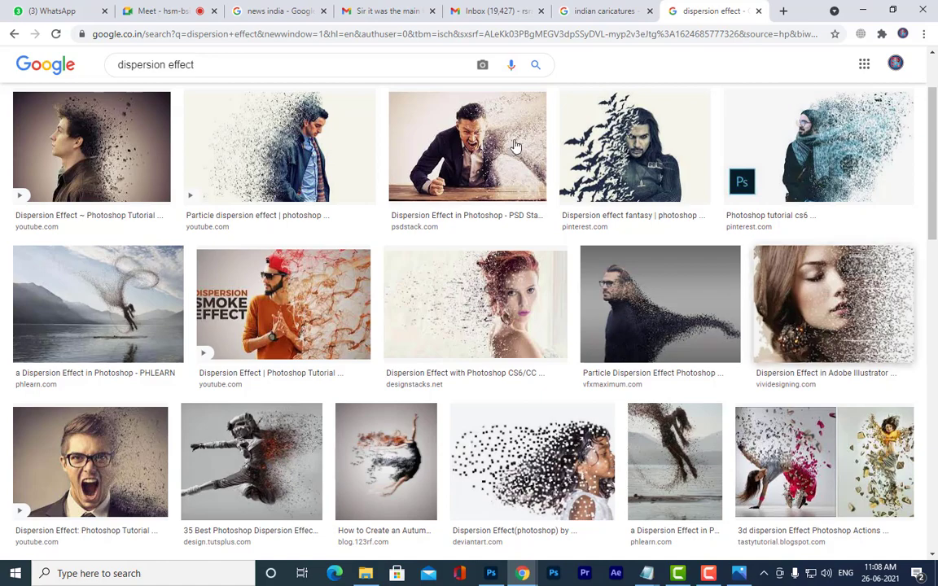
Step: Browse further through the dispersion effect results and preview the particle dispersion image of the man in a coat again
{"action": "scroll", "coordinate": [769, 188], "scroll_direction": "up", "scroll_amount": 2}
{"action": "scroll", "coordinate": [225, 234], "scroll_direction": "down", "scroll_amount": 5}
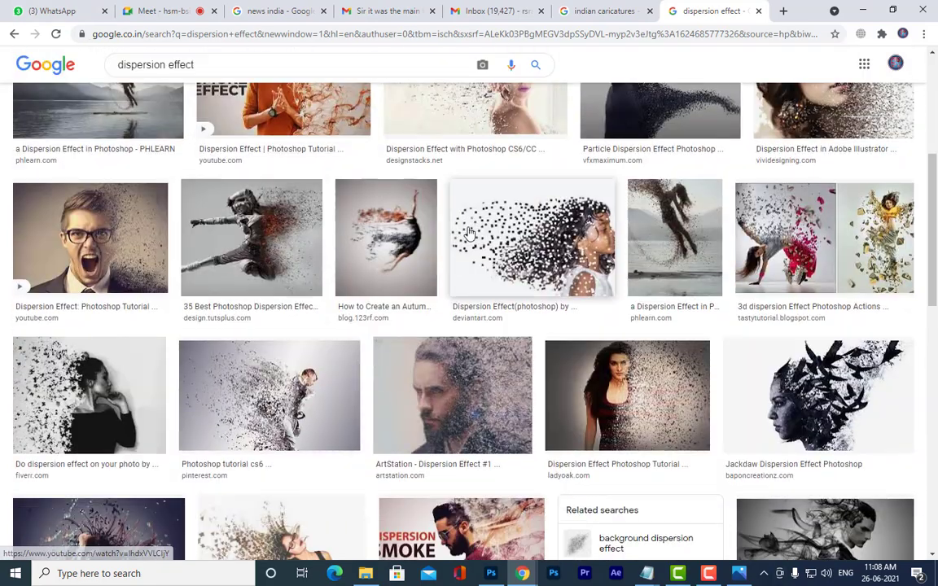
{"action": "scroll", "coordinate": [388, 235], "scroll_direction": "down", "scroll_amount": 3}
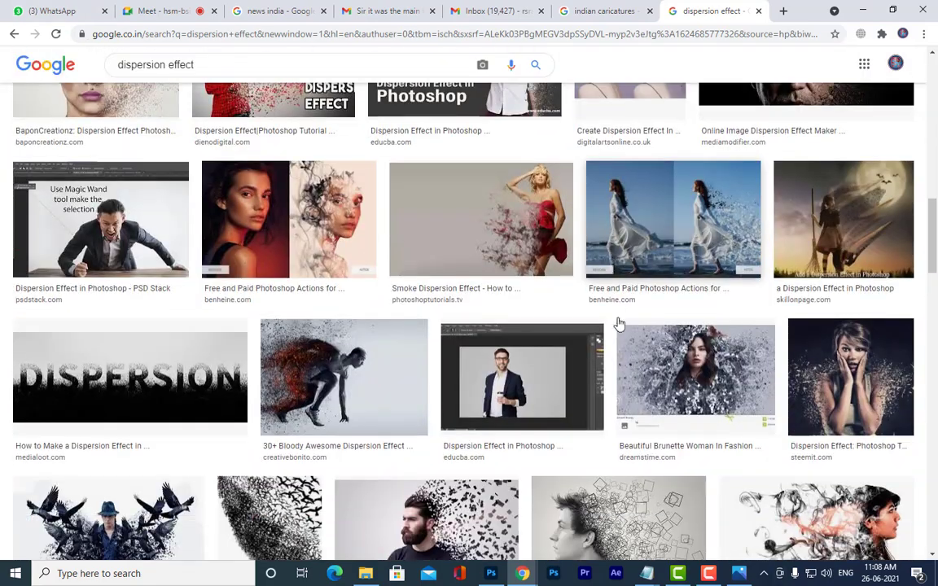
{"action": "scroll", "coordinate": [770, 242], "scroll_direction": "up", "scroll_amount": 7}
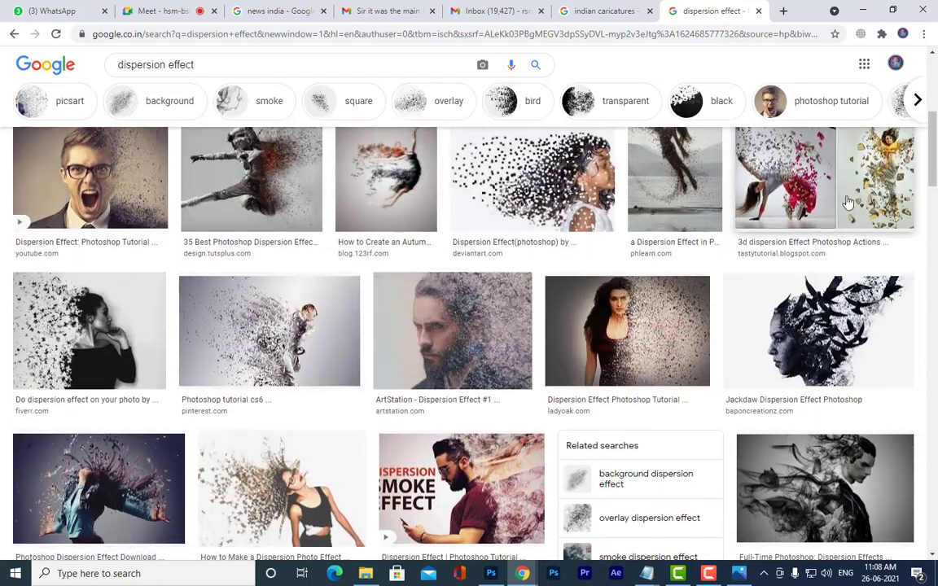
{"action": "scroll", "coordinate": [253, 244], "scroll_direction": "up", "scroll_amount": 3}
{"action": "left_click", "coordinate": [253, 244]}
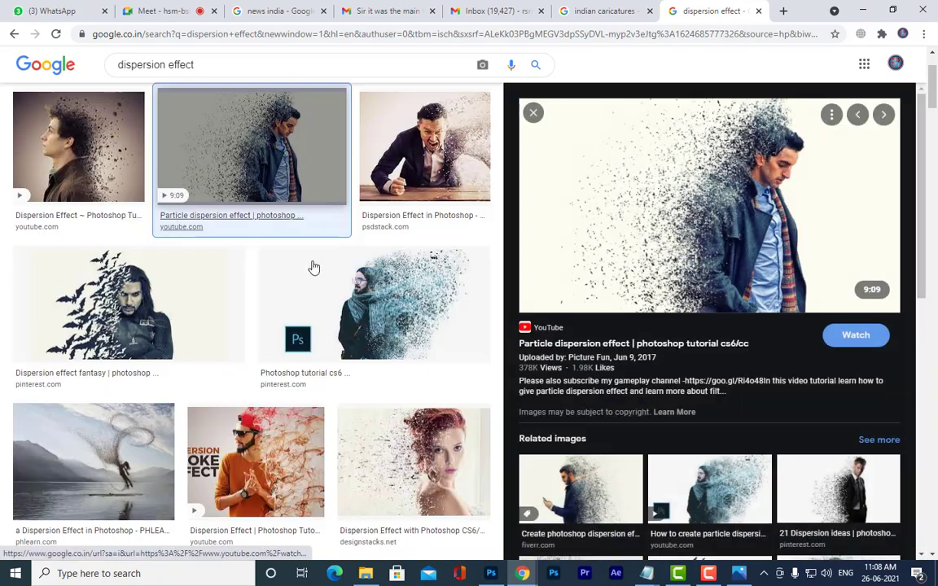
{"action": "left_click", "coordinate": [534, 113]}
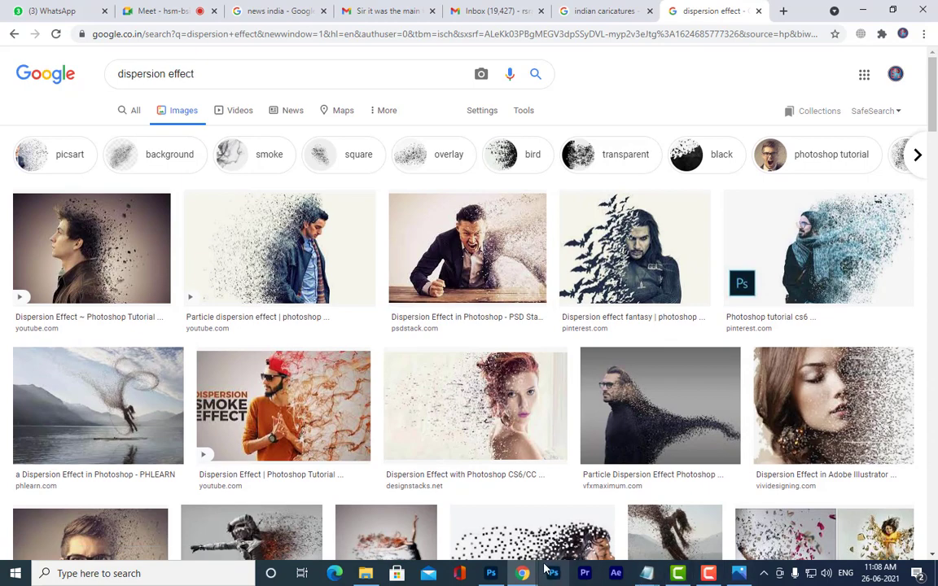
{"action": "left_click", "coordinate": [489, 521]}
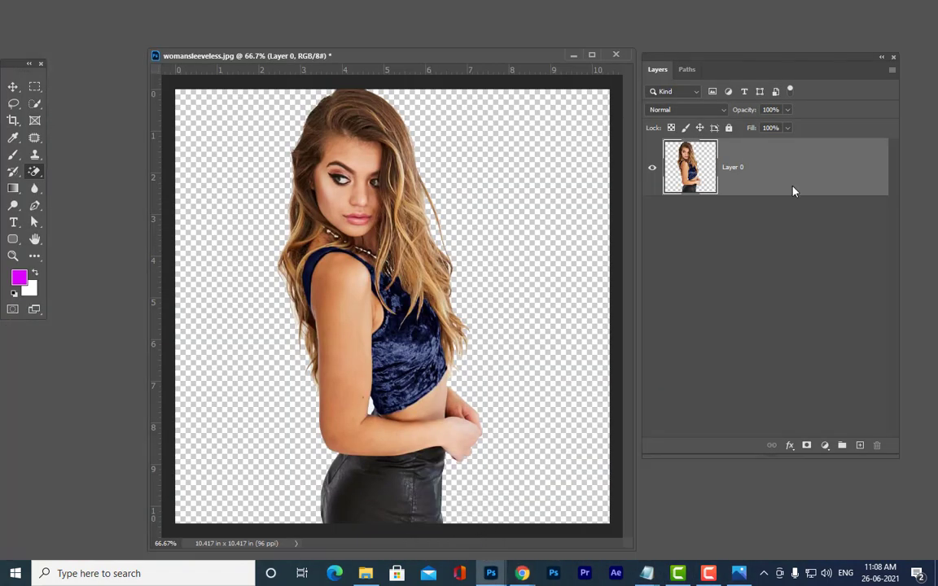
{"action": "left_click_drag", "start_coordinate": [444, 61], "coordinate": [400, 79]}
{"action": "left_click", "coordinate": [878, 7]}
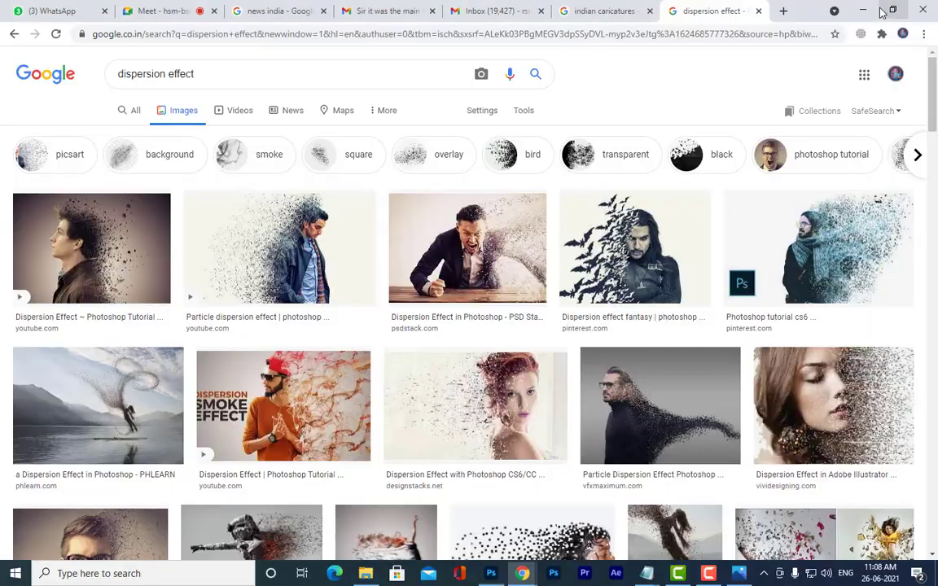
Step: Open the photoshopnotes (1) text file from the desktop and find its Dispersion effect section
{"action": "left_click", "coordinate": [782, 9]}
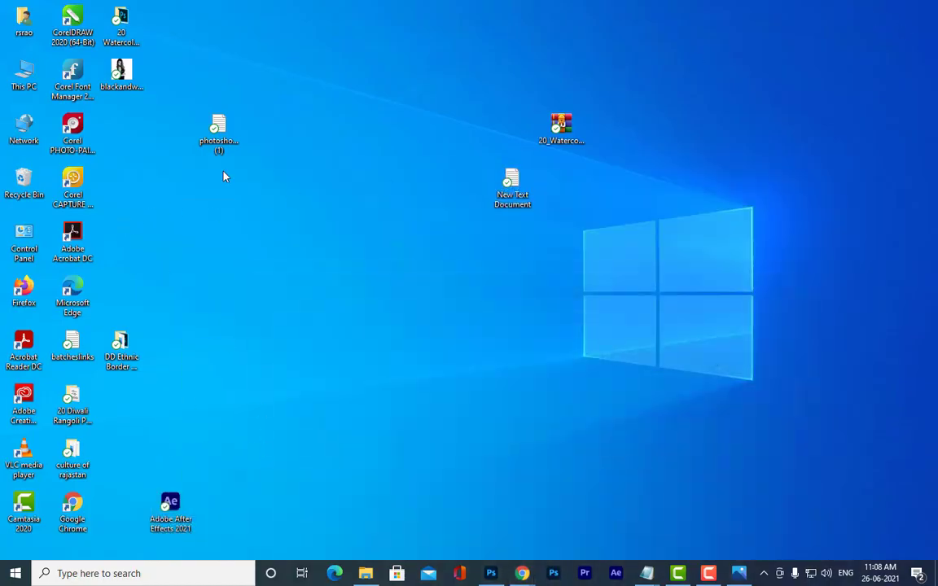
{"action": "double_click", "coordinate": [218, 132]}
{"action": "scroll", "coordinate": [482, 168], "scroll_direction": "down", "scroll_amount": 10}
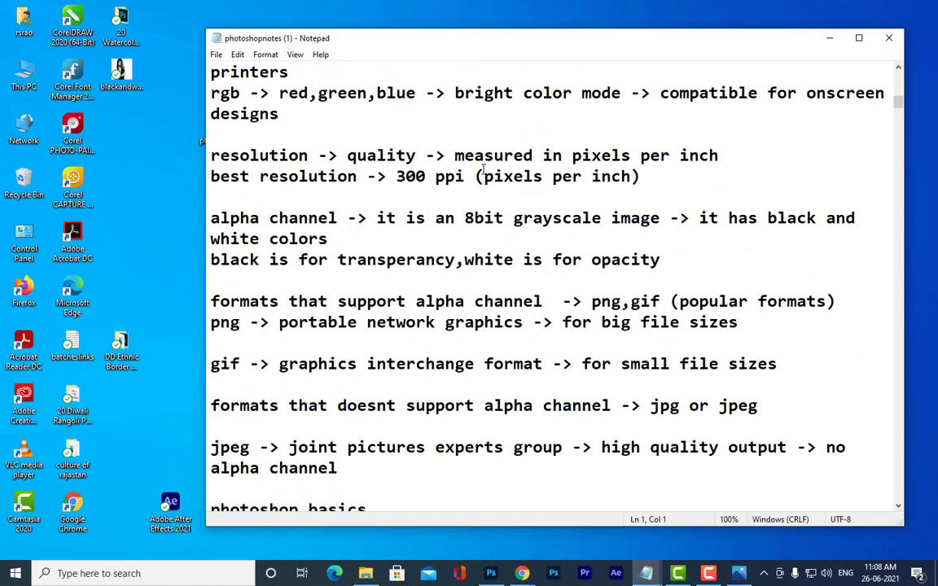
{"action": "scroll", "coordinate": [484, 169], "scroll_direction": "down", "scroll_amount": 20}
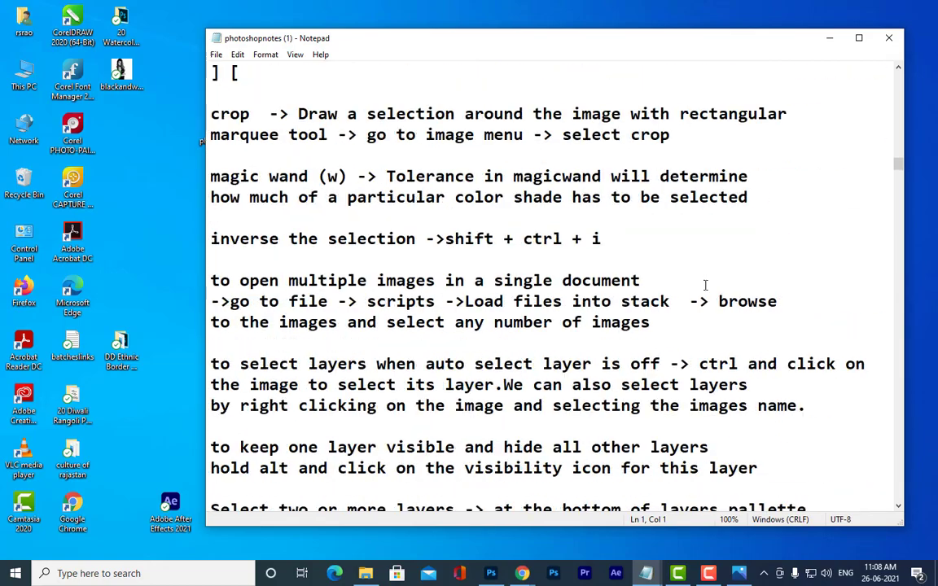
{"action": "scroll", "coordinate": [705, 285], "scroll_direction": "down", "scroll_amount": 20}
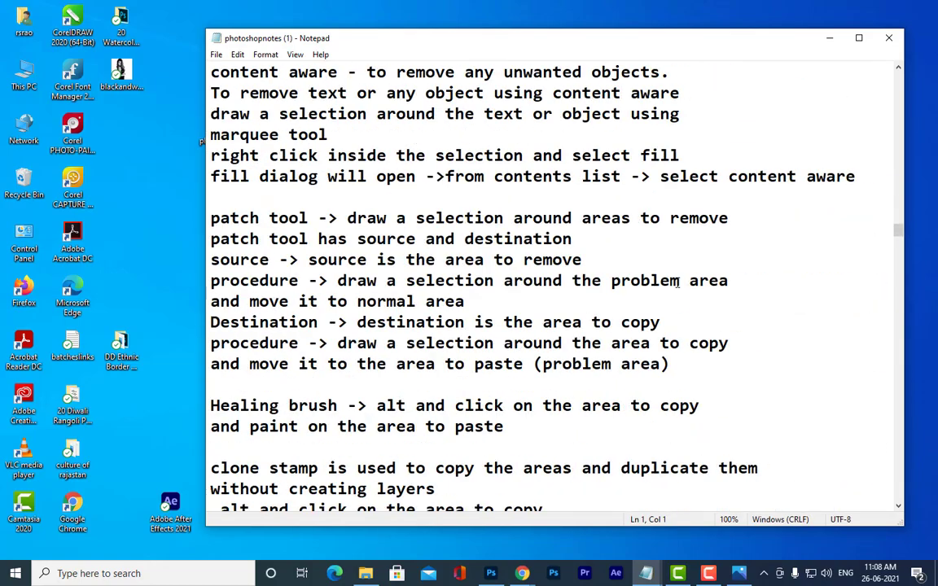
{"action": "scroll", "coordinate": [677, 282], "scroll_direction": "down", "scroll_amount": 20}
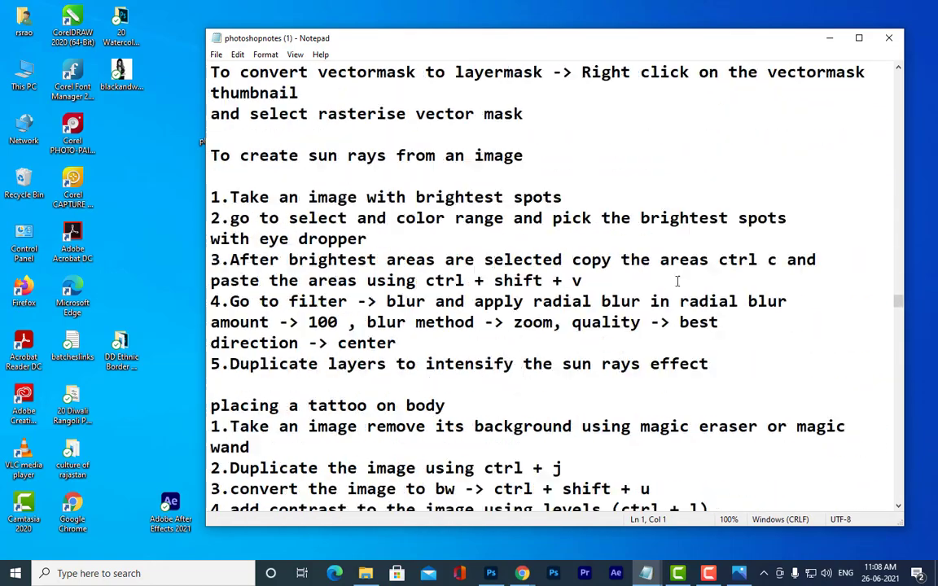
{"action": "scroll", "coordinate": [677, 282], "scroll_direction": "down", "scroll_amount": 20}
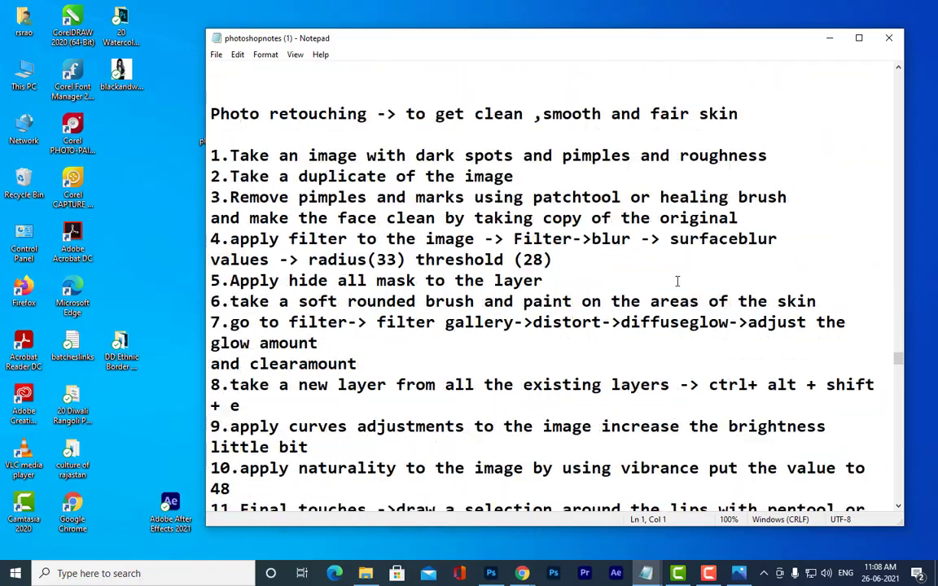
{"action": "scroll", "coordinate": [677, 282], "scroll_direction": "down", "scroll_amount": 10}
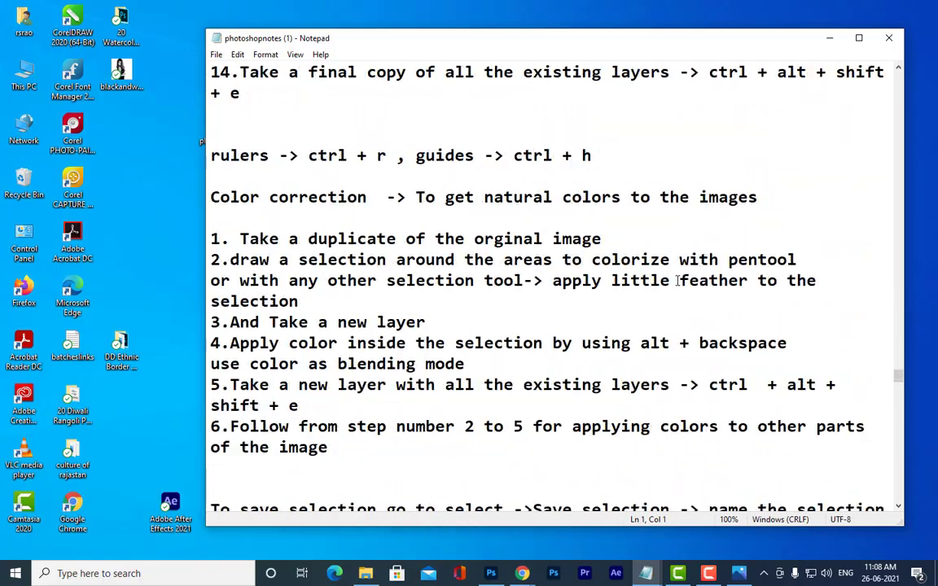
{"action": "scroll", "coordinate": [677, 282], "scroll_direction": "down", "scroll_amount": 8}
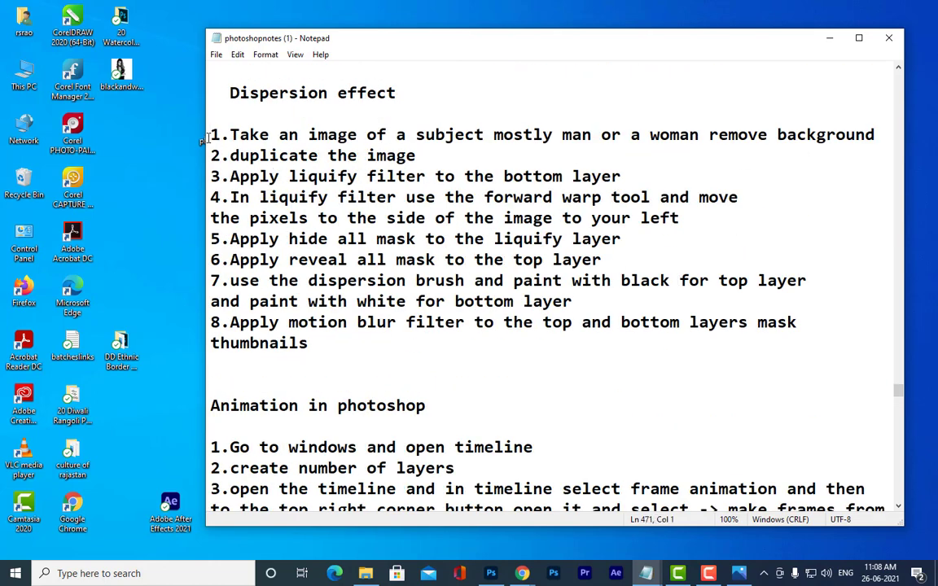
Step: Remove the leading spaces and the blank line below the Dispersion effect heading, and highlight the whole section for reading
{"action": "key", "text": "BackSpace"}
{"action": "left_click", "coordinate": [231, 93]}
{"action": "key", "text": "BackSpace"}
{"action": "key", "text": "BackSpace"}
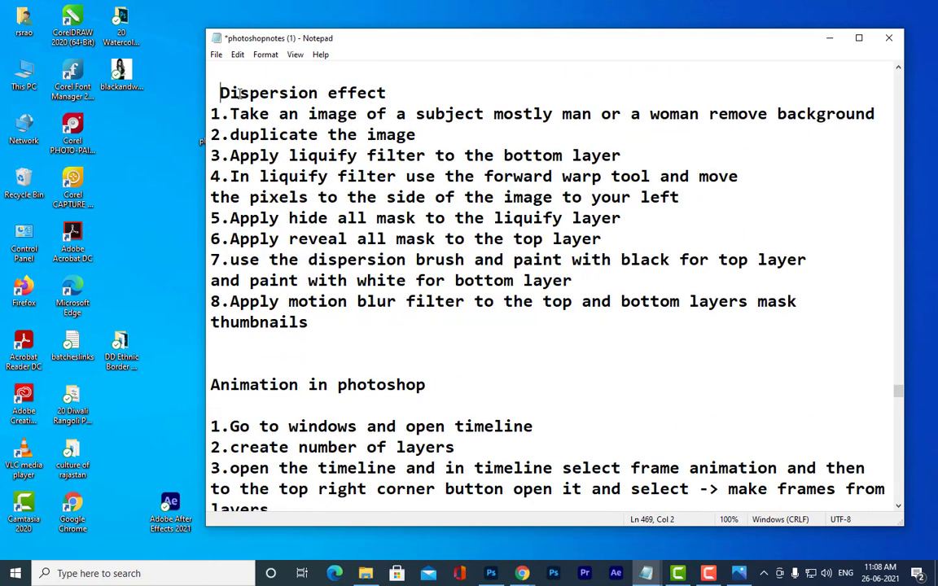
{"action": "left_click_drag", "start_coordinate": [333, 325], "coordinate": [163, 74]}
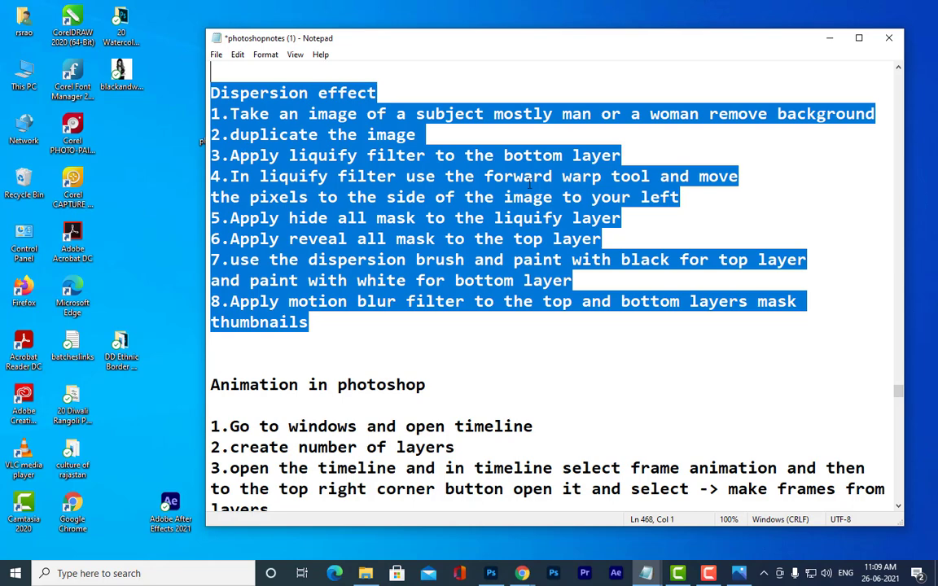
{"action": "left_click", "coordinate": [830, 41]}
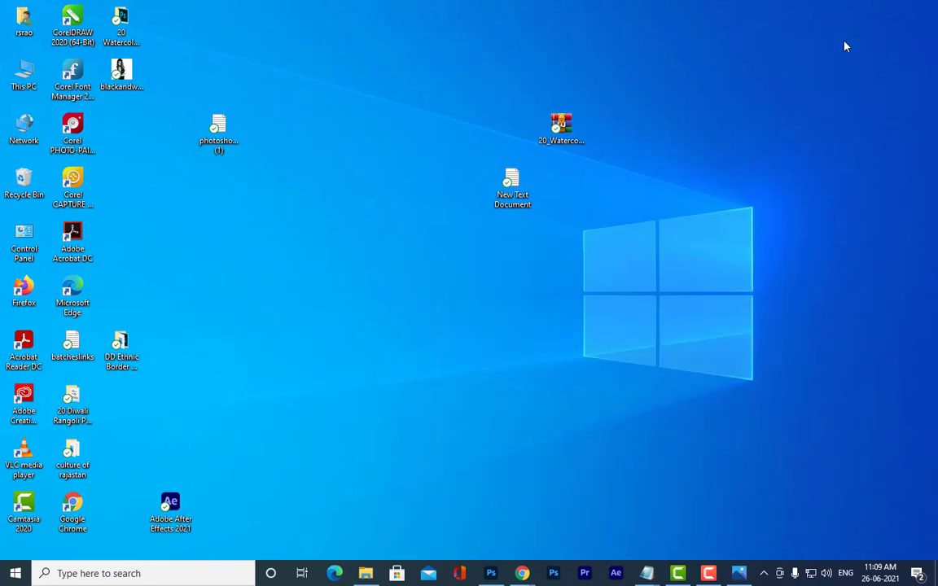
Step: Switch to the womansleeveless document in Photoshop and duplicate Layer 0
{"action": "left_click", "coordinate": [492, 572]}
{"action": "left_click_drag", "start_coordinate": [362, 79], "coordinate": [386, 62]}
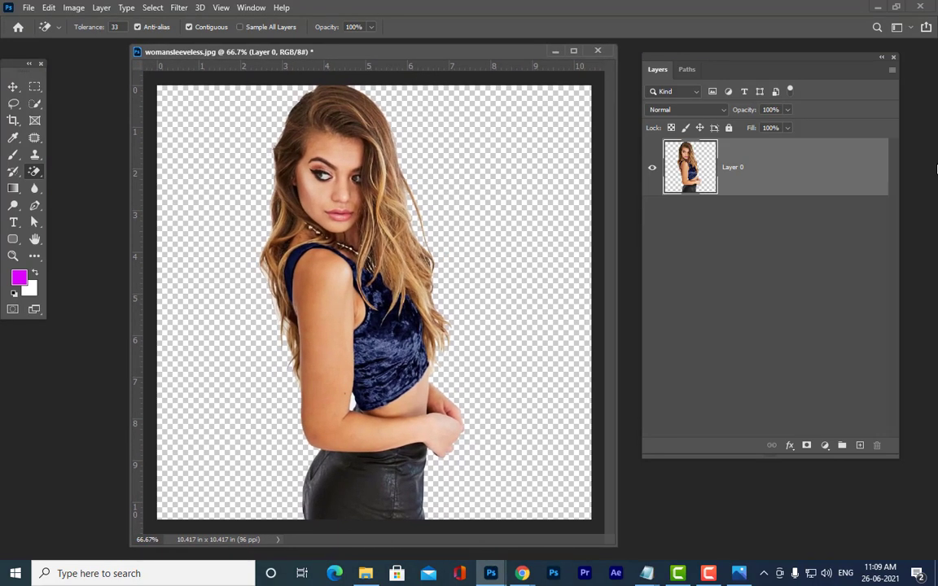
{"action": "key", "text": "ctrl+minus"}
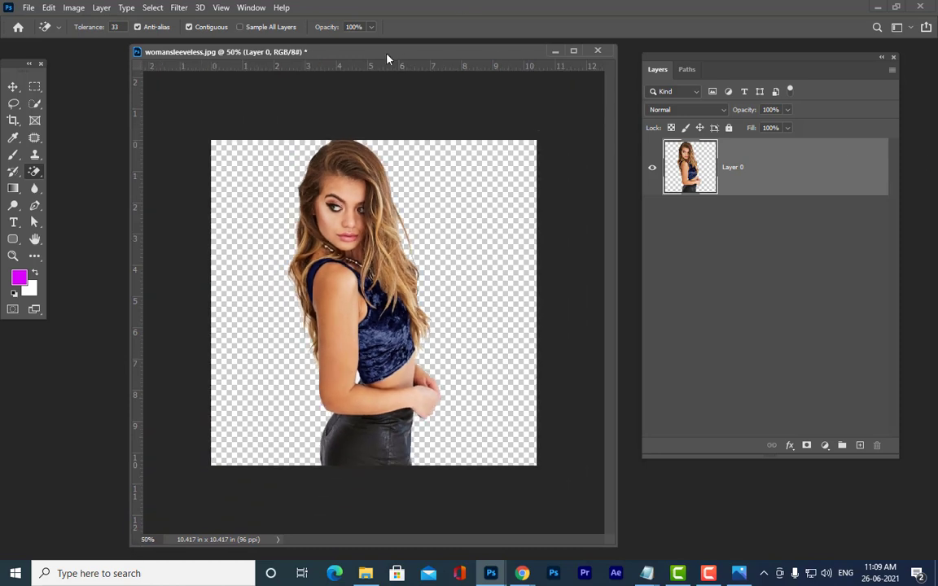
{"action": "left_click_drag", "start_coordinate": [387, 58], "coordinate": [354, 42]}
{"action": "left_click", "coordinate": [13, 86]}
{"action": "left_click_drag", "start_coordinate": [564, 533], "coordinate": [607, 536]}
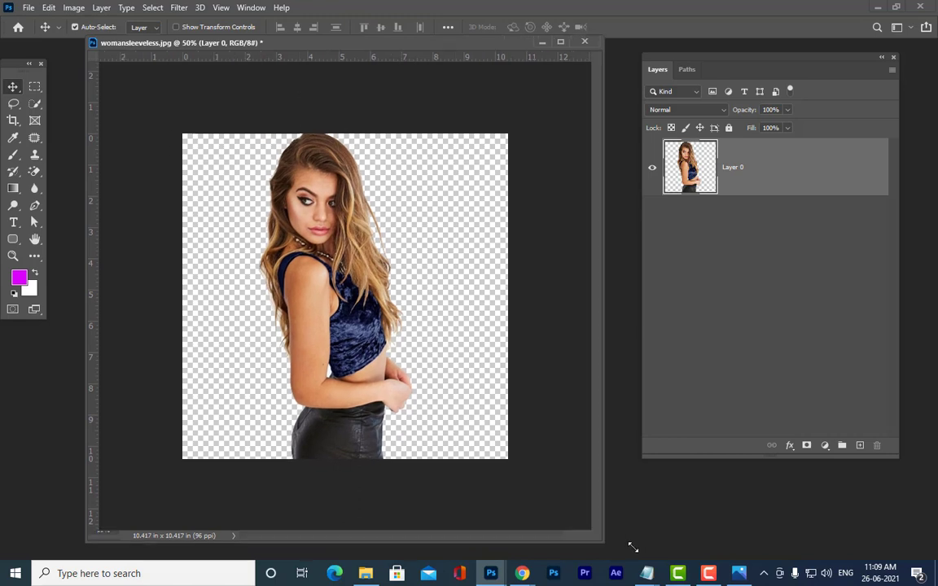
{"action": "left_click_drag", "start_coordinate": [346, 47], "coordinate": [369, 60]}
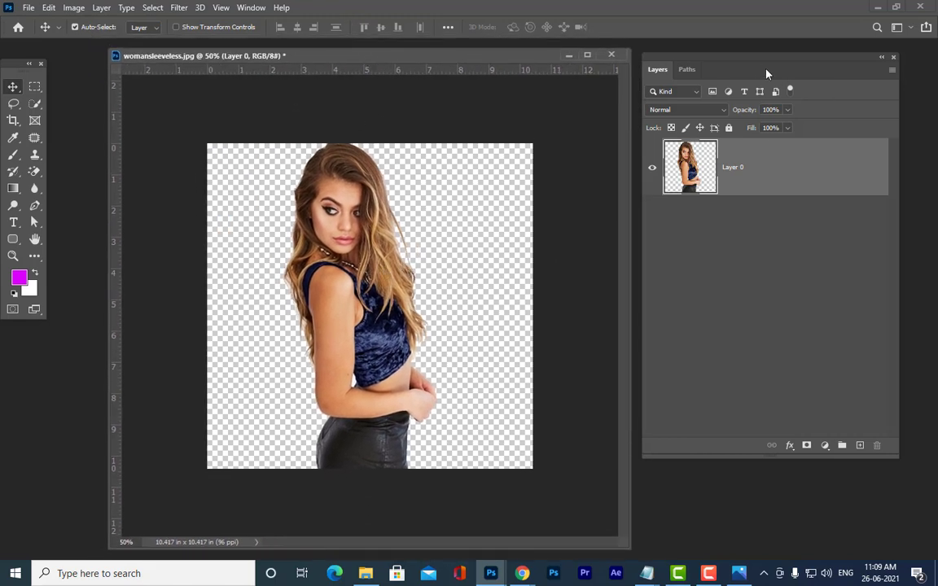
{"action": "left_click_drag", "start_coordinate": [763, 63], "coordinate": [772, 62]}
{"action": "key", "text": "ctrl+j"}
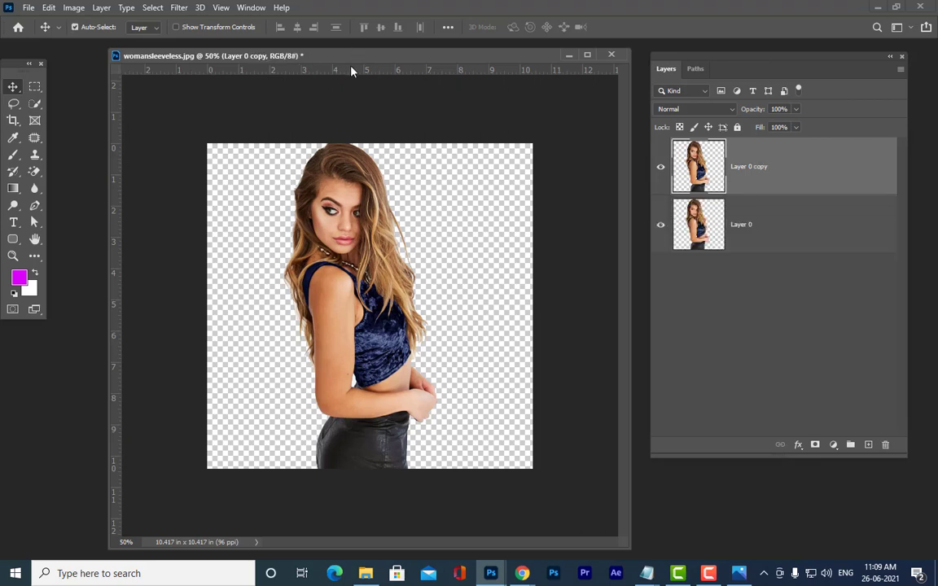
Step: Hide Layer 0 copy and make the original Layer 0 the visible, selected layer
{"action": "left_click_drag", "start_coordinate": [352, 56], "coordinate": [335, 46]}
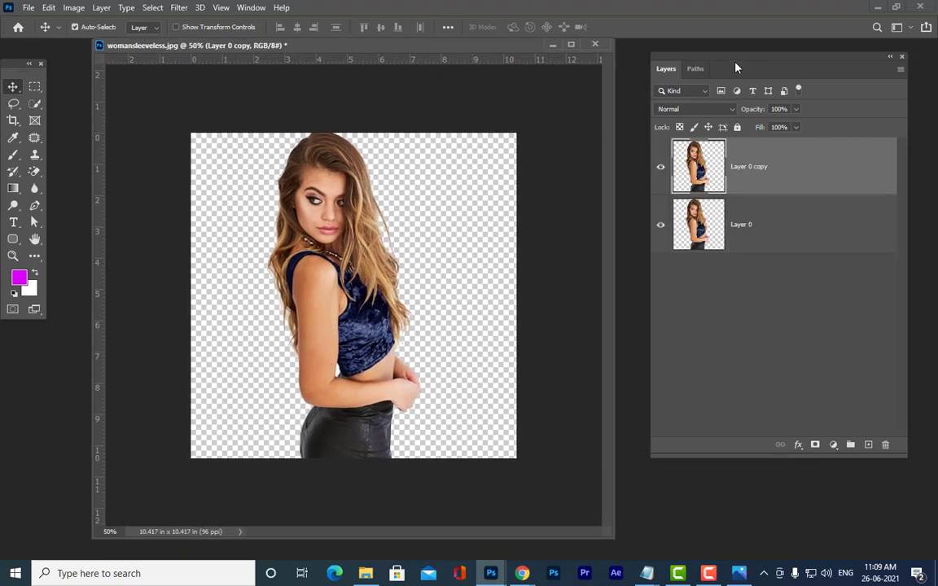
{"action": "left_click_drag", "start_coordinate": [737, 68], "coordinate": [684, 66]}
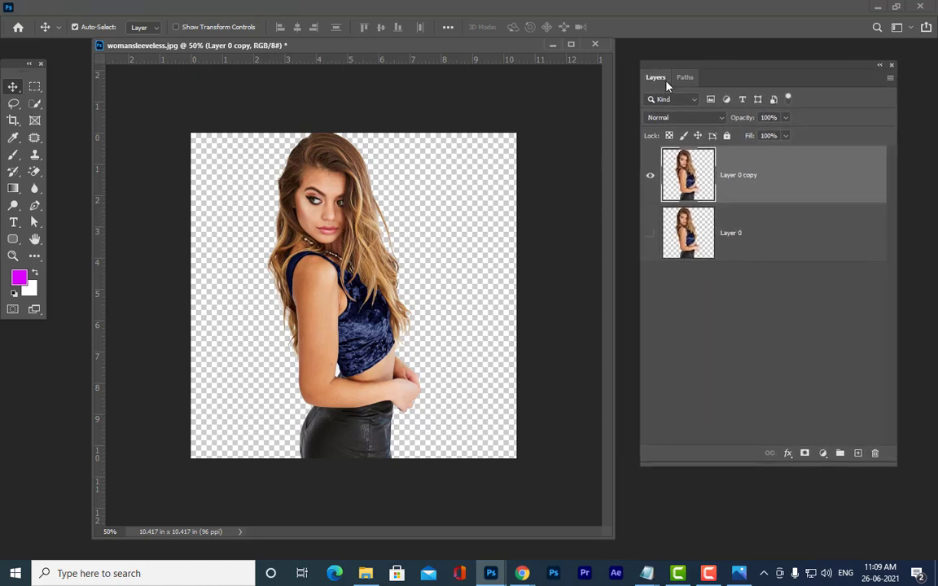
{"action": "left_click_drag", "start_coordinate": [440, 46], "coordinate": [444, 67]}
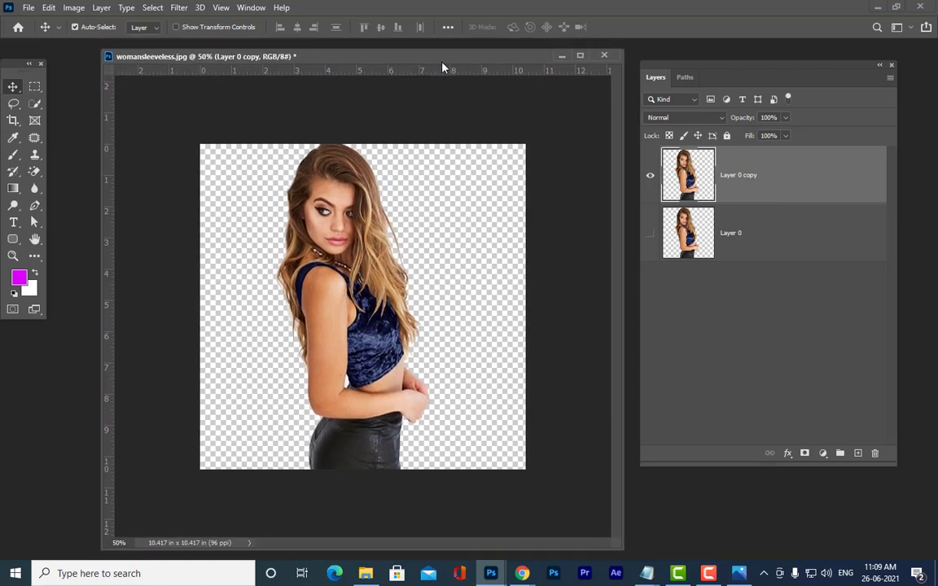
{"action": "left_click", "coordinate": [650, 179]}
{"action": "left_click", "coordinate": [717, 236]}
{"action": "left_click", "coordinate": [650, 233]}
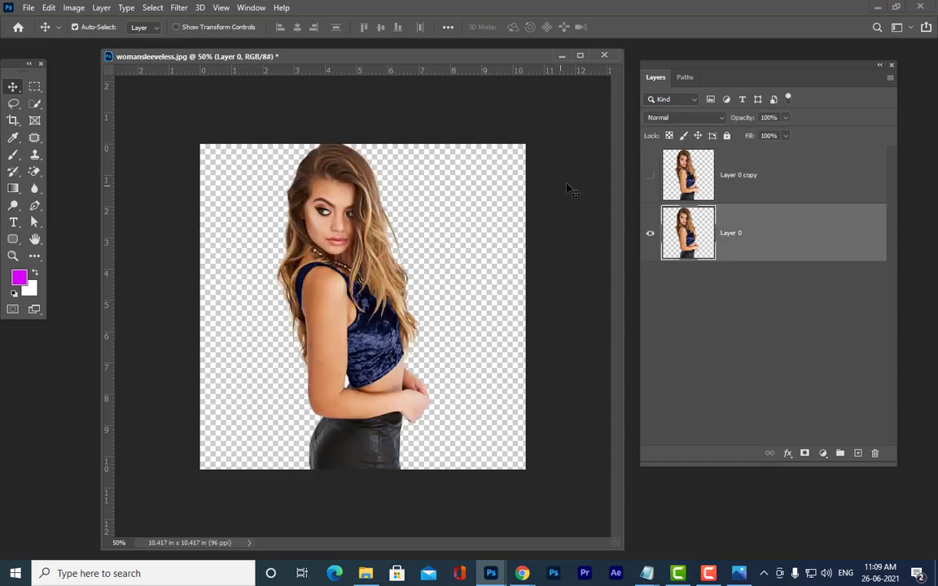
Step: Open the Liquify filter on Layer 0 and set up the Forward Warp tool with a brush size of 150
{"action": "left_click_drag", "start_coordinate": [252, 63], "coordinate": [240, 75]}
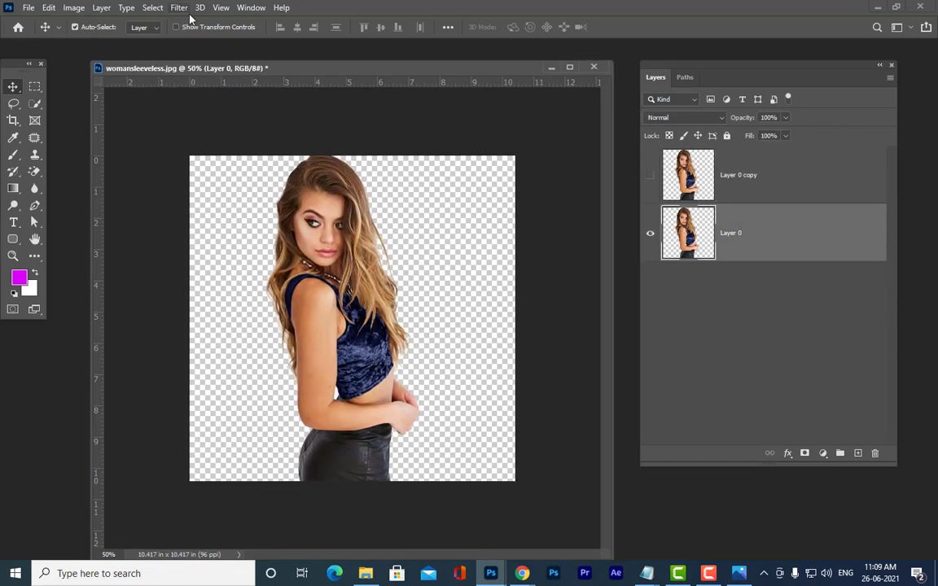
{"action": "left_click", "coordinate": [178, 7]}
{"action": "left_click", "coordinate": [194, 110]}
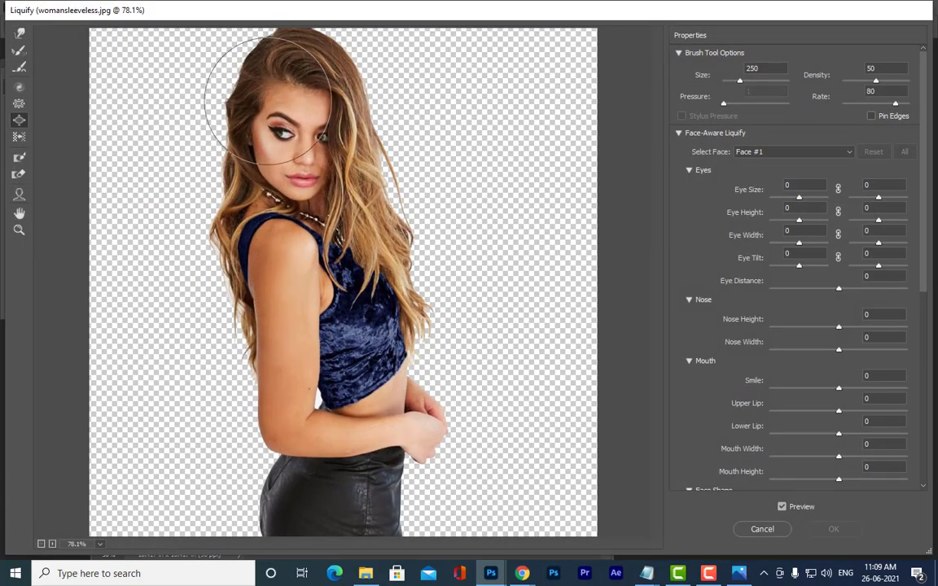
{"action": "key", "text": "ctrl+minus"}
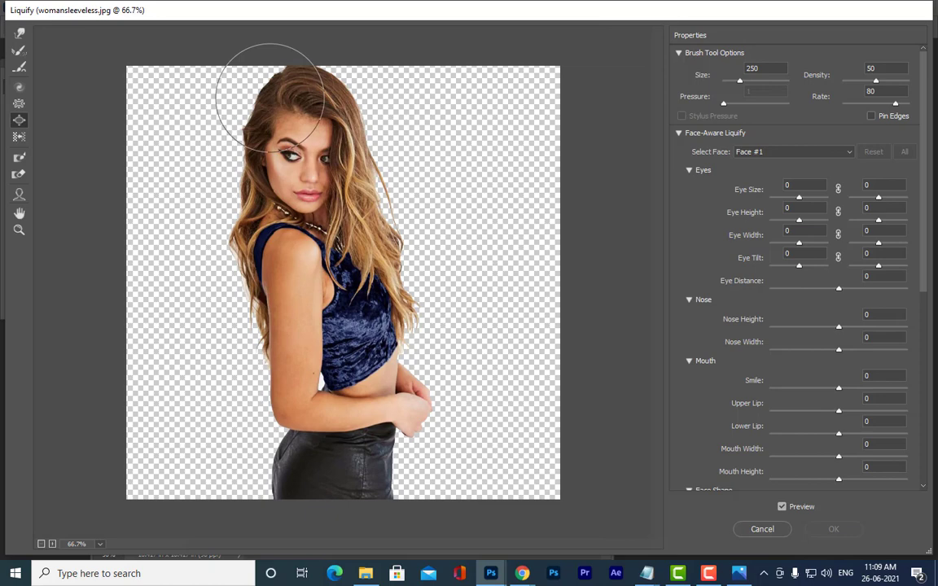
{"action": "key", "text": "bracketleft"}
{"action": "key", "text": "bracketleft"}
{"action": "key", "text": "bracketleft"}
{"action": "key", "text": "bracketleft"}
{"action": "key", "text": "bracketleft"}
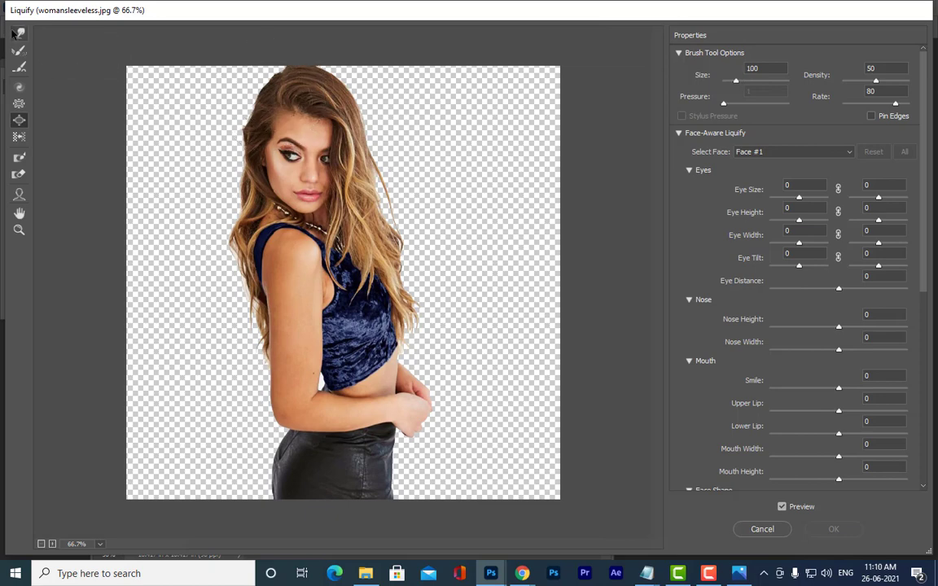
{"action": "left_click", "coordinate": [18, 33]}
{"action": "key", "text": "bracketright"}
{"action": "key", "text": "bracketright"}
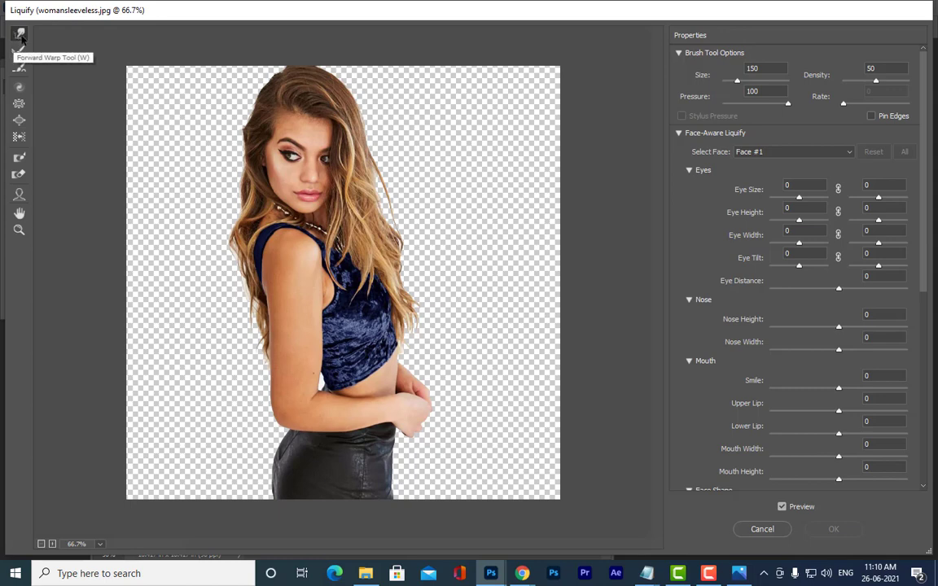
Step: Warp the hair behind the woman's face outward in horizontal streaks to the canvas's left edge
{"action": "left_click_drag", "start_coordinate": [251, 65], "coordinate": [82, 60]}
{"action": "mouse_move", "coordinate": [228, 92]}
{"action": "left_mouse_down"}
{"action": "mouse_move", "coordinate": [210, 102]}
{"action": "mouse_move", "coordinate": [173, 84]}
{"action": "left_mouse_up"}
{"action": "left_click_drag", "start_coordinate": [222, 108], "coordinate": [175, 128]}
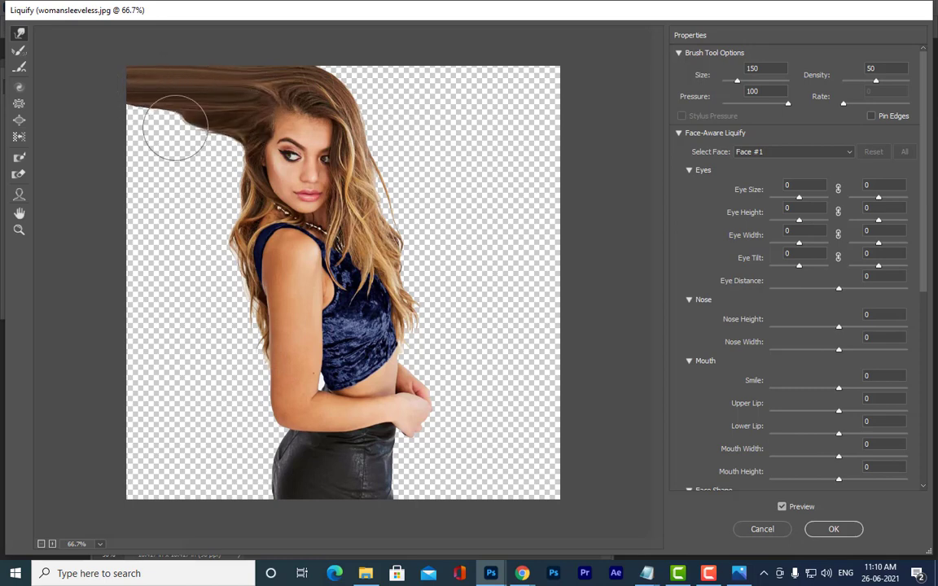
{"action": "mouse_move", "coordinate": [244, 123]}
{"action": "left_mouse_down"}
{"action": "mouse_move", "coordinate": [130, 122]}
{"action": "mouse_move", "coordinate": [82, 110]}
{"action": "left_mouse_up"}
{"action": "mouse_move", "coordinate": [230, 138]}
{"action": "left_mouse_down"}
{"action": "mouse_move", "coordinate": [207, 149]}
{"action": "mouse_move", "coordinate": [148, 153]}
{"action": "mouse_move", "coordinate": [225, 141]}
{"action": "mouse_move", "coordinate": [136, 125]}
{"action": "left_mouse_up"}
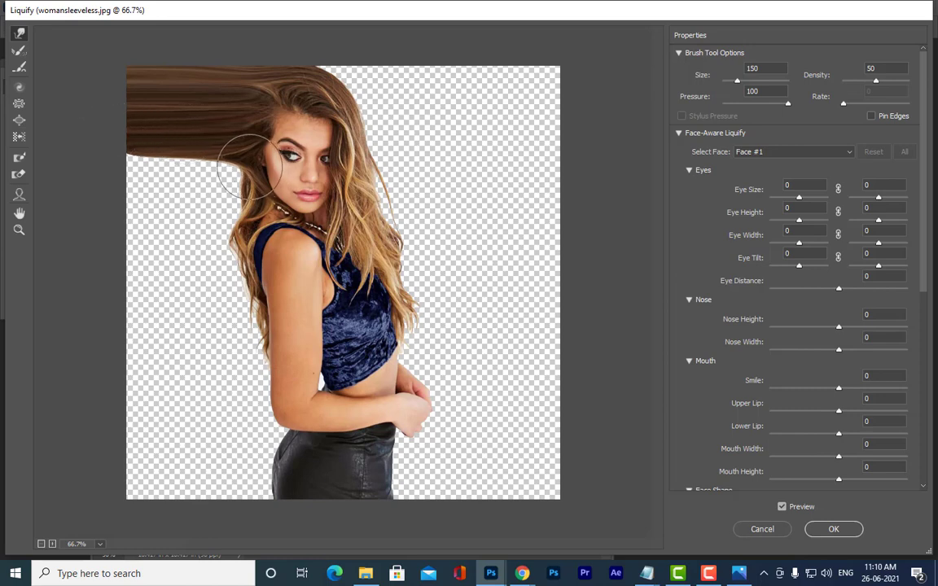
{"action": "left_click_drag", "start_coordinate": [244, 166], "coordinate": [80, 154]}
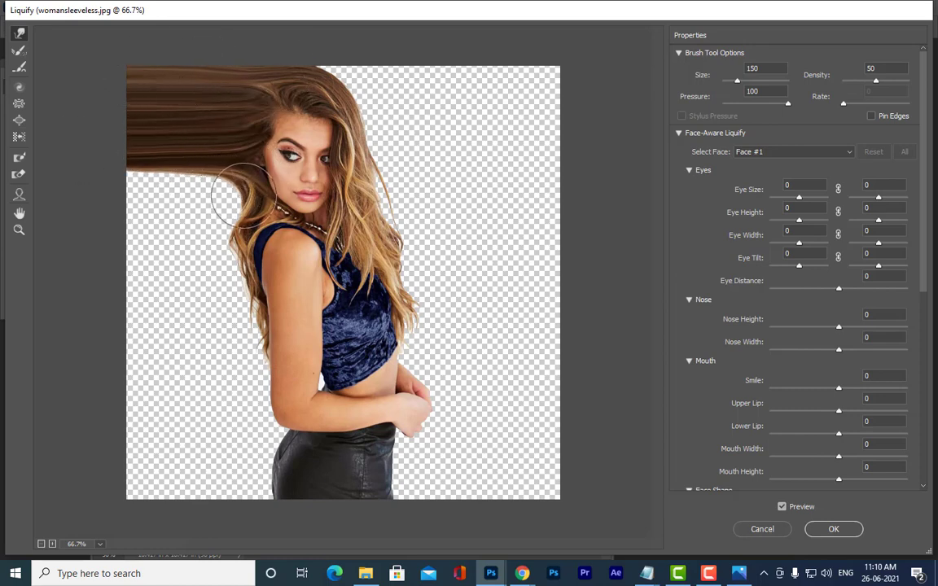
{"action": "left_click_drag", "start_coordinate": [243, 195], "coordinate": [117, 176]}
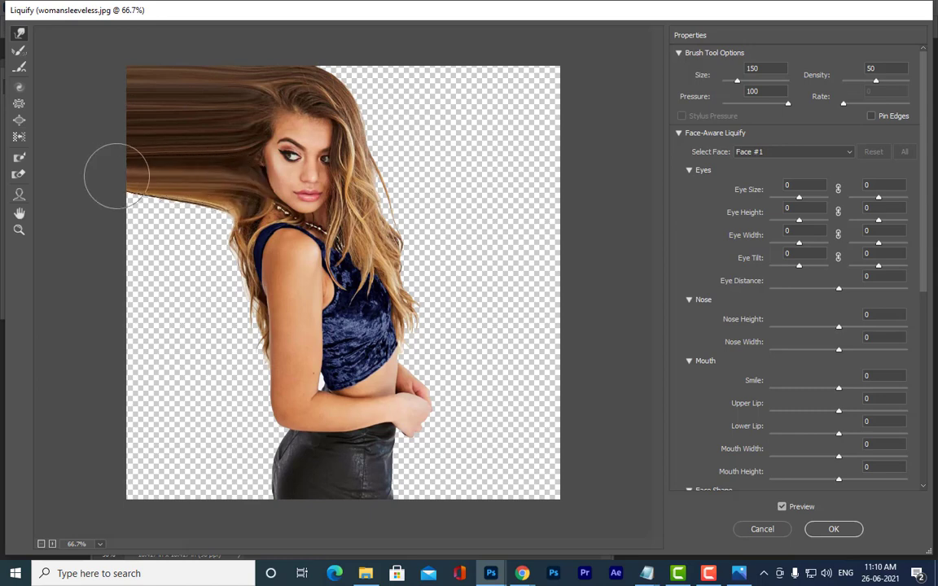
{"action": "mouse_move", "coordinate": [224, 196]}
{"action": "left_mouse_down"}
{"action": "mouse_move", "coordinate": [187, 215]}
{"action": "mouse_move", "coordinate": [229, 215]}
{"action": "mouse_move", "coordinate": [143, 210]}
{"action": "left_mouse_up"}
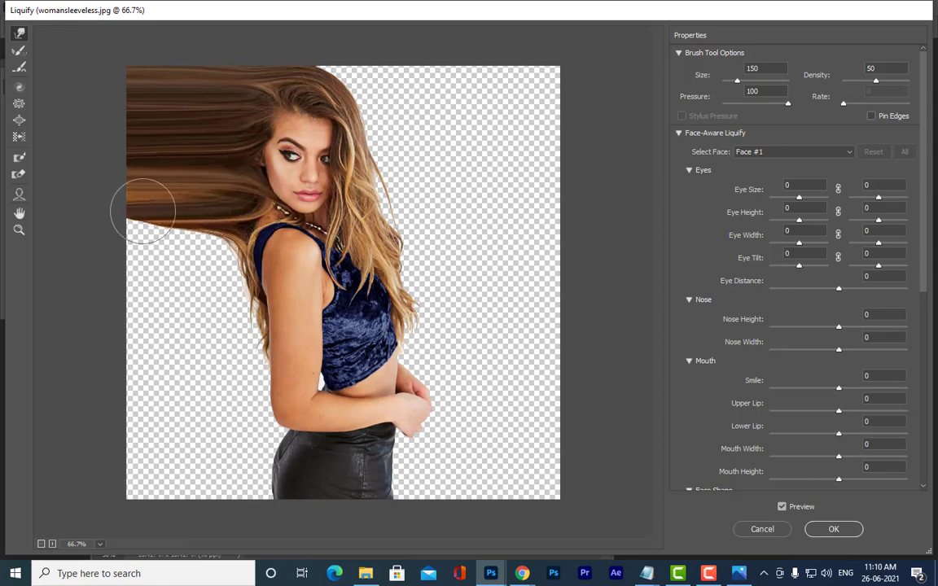
Step: Stretch the navy top's strap and the shoulder below it out to the canvas's left edge with the Forward Warp tool
{"action": "left_click_drag", "start_coordinate": [228, 217], "coordinate": [171, 238]}
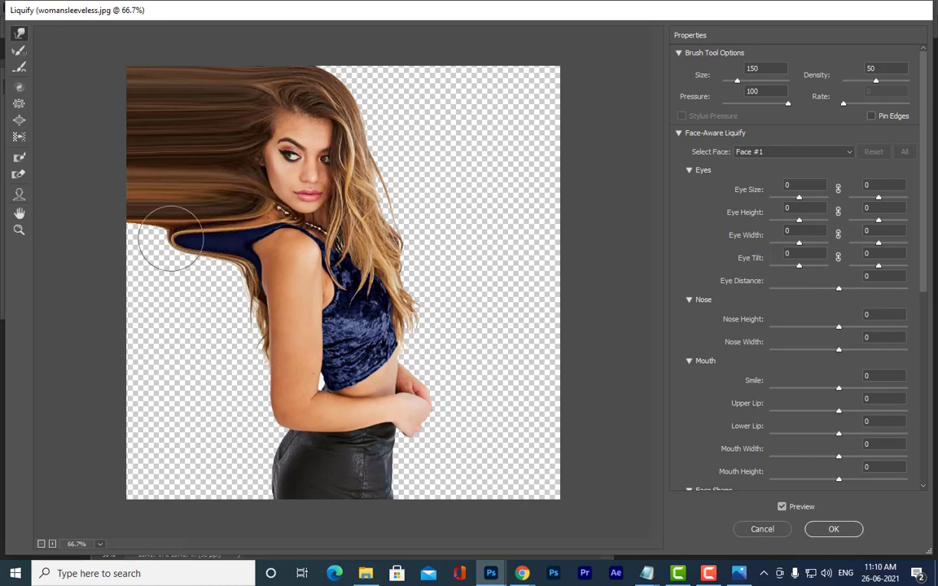
{"action": "left_click_drag", "start_coordinate": [228, 235], "coordinate": [125, 238]}
{"action": "left_click_drag", "start_coordinate": [189, 225], "coordinate": [80, 224]}
{"action": "left_click_drag", "start_coordinate": [249, 269], "coordinate": [214, 278]}
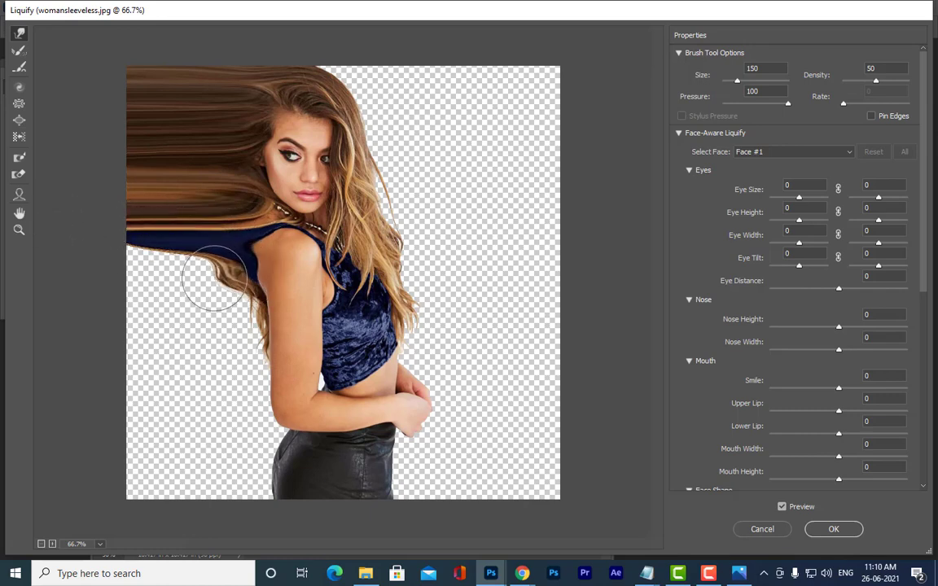
{"action": "left_click_drag", "start_coordinate": [236, 242], "coordinate": [127, 240]}
{"action": "left_click_drag", "start_coordinate": [187, 248], "coordinate": [142, 251]}
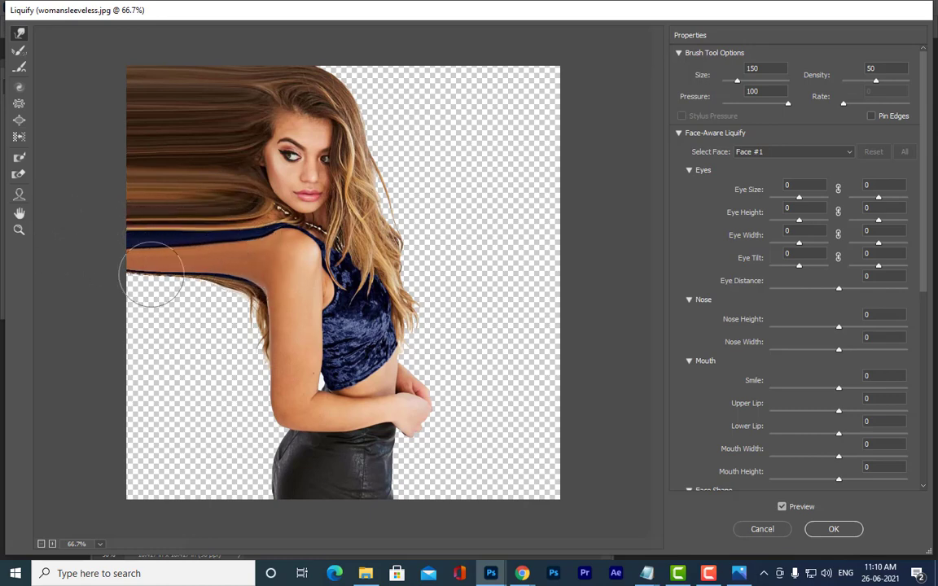
Step: Stretch the upper arm and elbow to the canvas's left edge, filling the gap between the warped skin strips
{"action": "mouse_move", "coordinate": [262, 272]}
{"action": "left_mouse_down"}
{"action": "mouse_move", "coordinate": [173, 294]}
{"action": "mouse_move", "coordinate": [216, 282]}
{"action": "mouse_move", "coordinate": [35, 277]}
{"action": "left_mouse_up"}
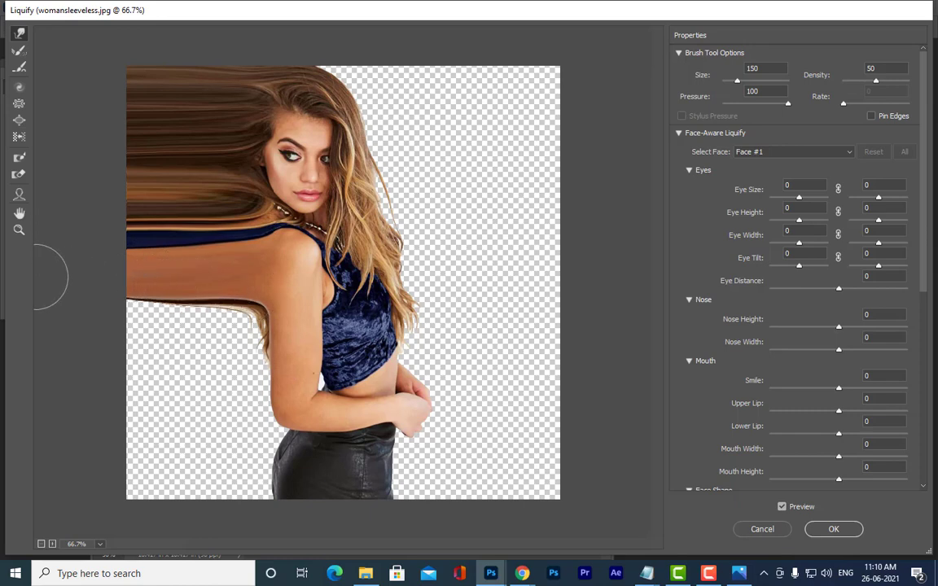
{"action": "mouse_move", "coordinate": [269, 309]}
{"action": "left_mouse_down"}
{"action": "mouse_move", "coordinate": [164, 317]}
{"action": "mouse_move", "coordinate": [205, 311]}
{"action": "mouse_move", "coordinate": [64, 311]}
{"action": "left_mouse_up"}
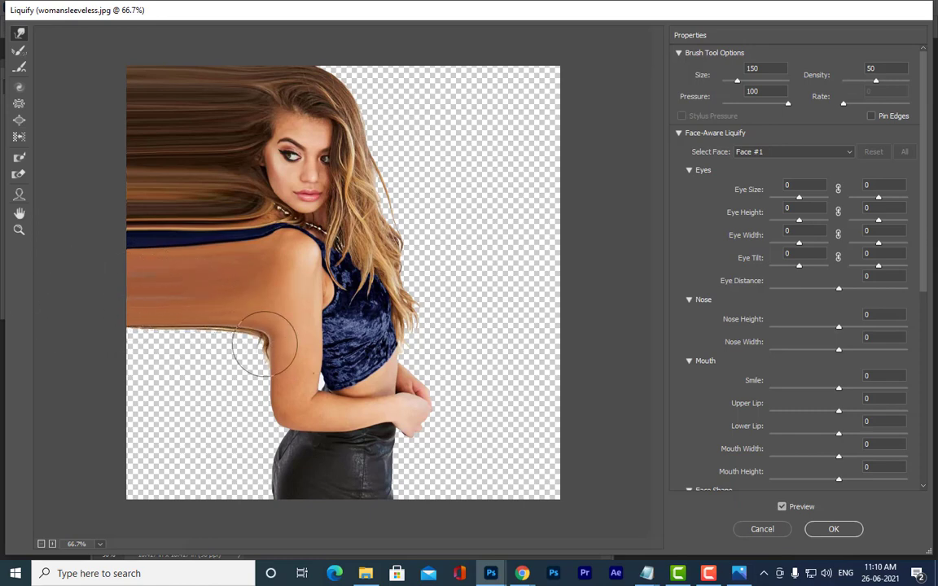
{"action": "mouse_move", "coordinate": [265, 344]}
{"action": "left_mouse_down"}
{"action": "mouse_move", "coordinate": [177, 347]}
{"action": "mouse_move", "coordinate": [197, 335]}
{"action": "mouse_move", "coordinate": [170, 331]}
{"action": "mouse_move", "coordinate": [63, 335]}
{"action": "left_mouse_up"}
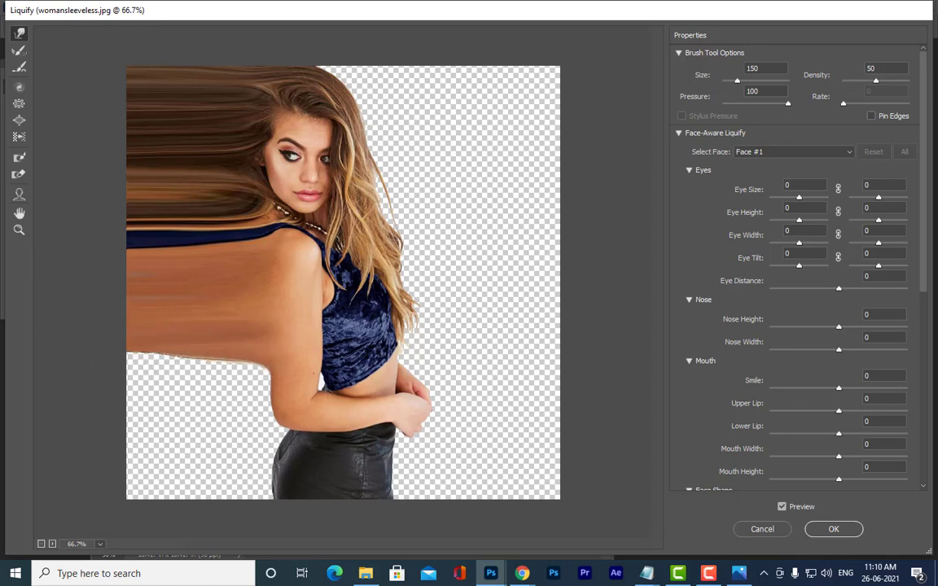
{"action": "mouse_move", "coordinate": [279, 377]}
{"action": "left_mouse_down"}
{"action": "mouse_move", "coordinate": [184, 379]}
{"action": "mouse_move", "coordinate": [229, 363]}
{"action": "mouse_move", "coordinate": [55, 366]}
{"action": "left_mouse_up"}
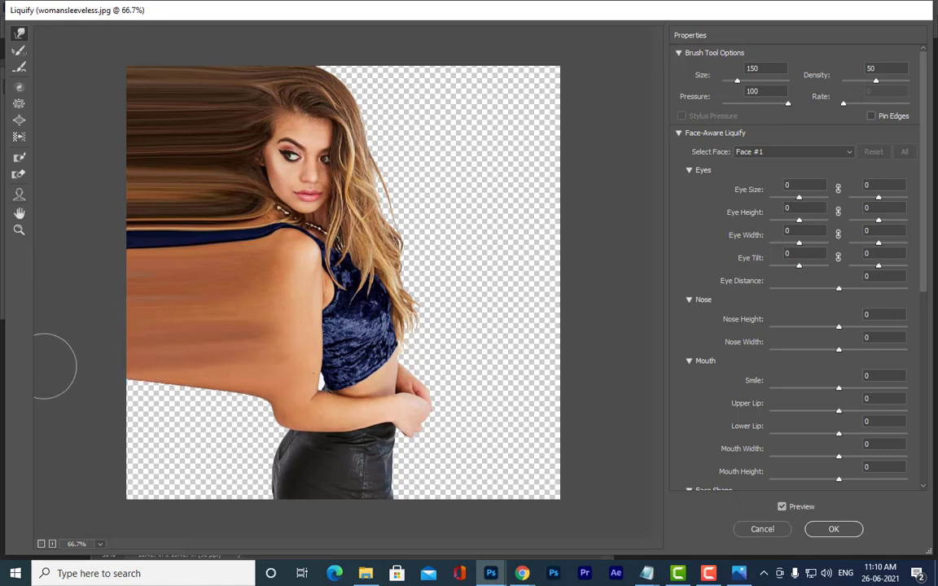
{"action": "mouse_move", "coordinate": [279, 413]}
{"action": "left_mouse_down"}
{"action": "mouse_move", "coordinate": [228, 420]}
{"action": "mouse_move", "coordinate": [198, 415]}
{"action": "mouse_move", "coordinate": [224, 405]}
{"action": "mouse_move", "coordinate": [112, 404]}
{"action": "left_mouse_up"}
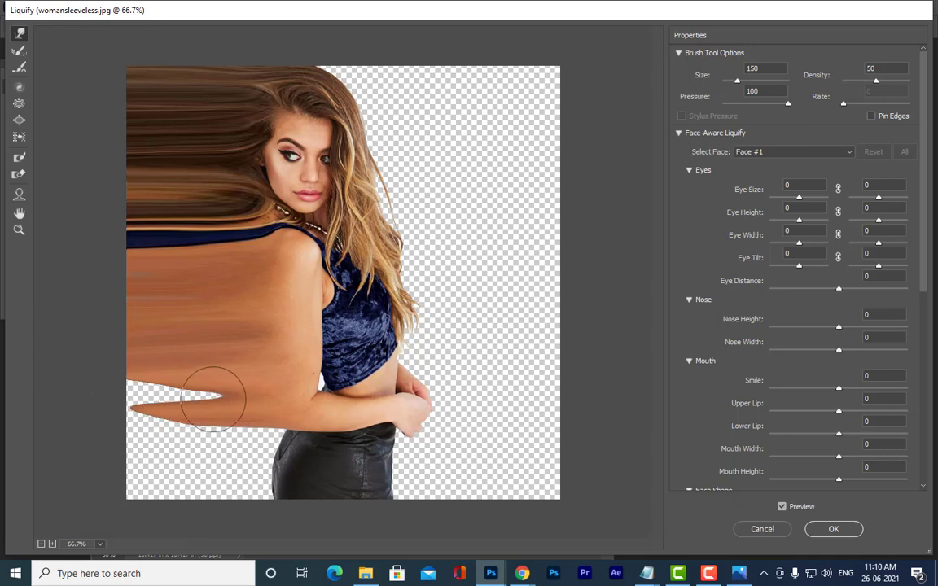
{"action": "left_click_drag", "start_coordinate": [241, 388], "coordinate": [115, 393]}
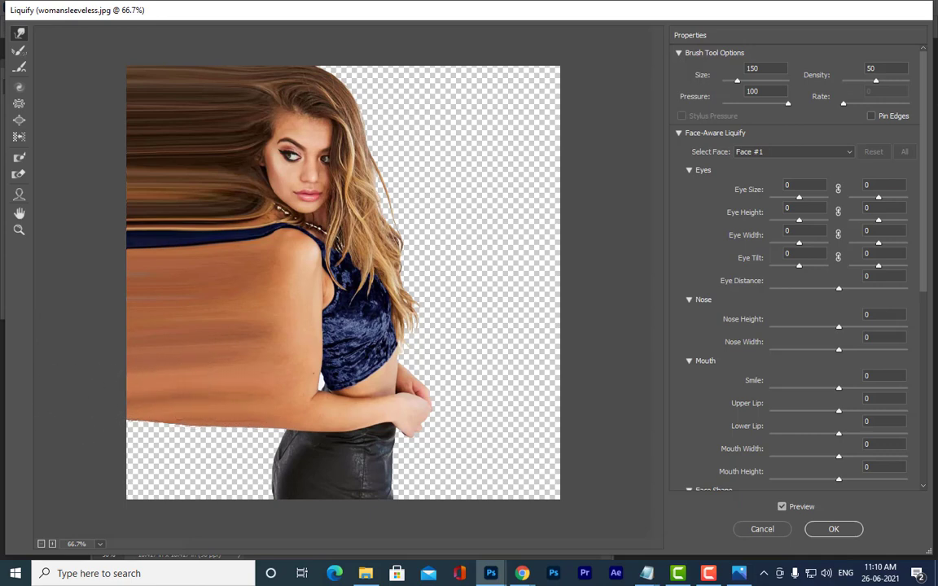
Step: Stretch the black leather bottoms to the canvas's left edge and close the gap below the warped arm
{"action": "left_click_drag", "start_coordinate": [289, 450], "coordinate": [100, 440]}
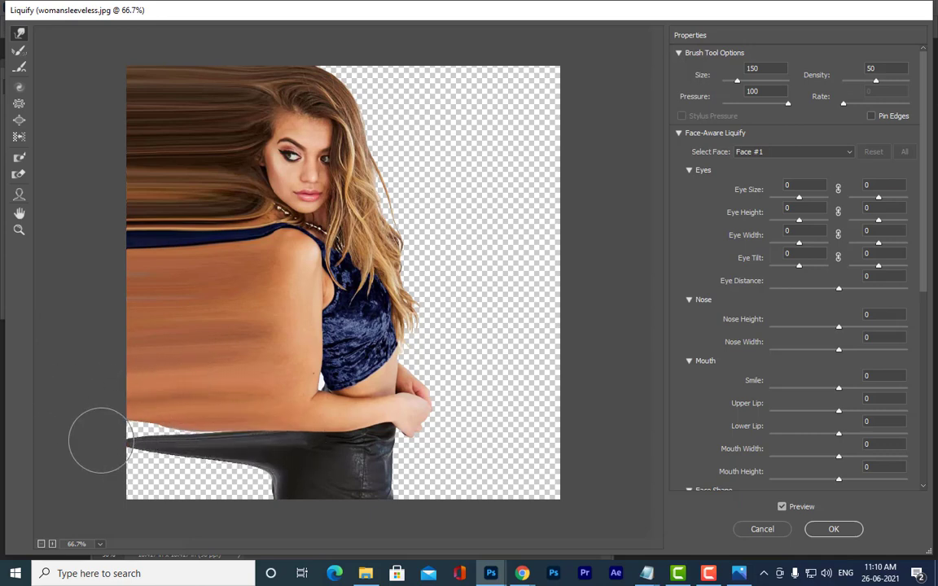
{"action": "left_click_drag", "start_coordinate": [223, 433], "coordinate": [71, 429]}
{"action": "mouse_move", "coordinate": [174, 426]}
{"action": "left_mouse_down"}
{"action": "mouse_move", "coordinate": [42, 428]}
{"action": "mouse_move", "coordinate": [198, 430]}
{"action": "mouse_move", "coordinate": [119, 437]}
{"action": "left_mouse_up"}
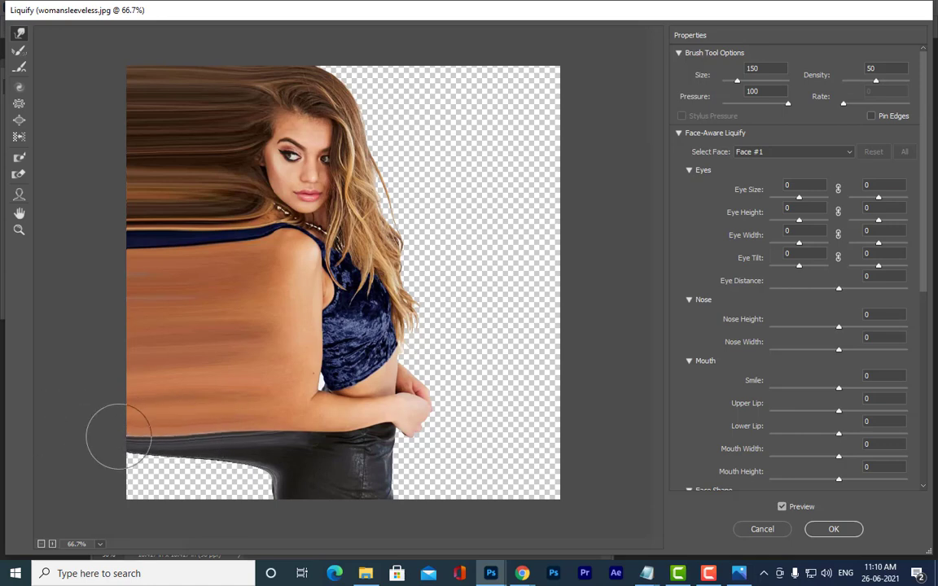
{"action": "mouse_move", "coordinate": [289, 480]}
{"action": "left_mouse_down"}
{"action": "mouse_move", "coordinate": [209, 497]}
{"action": "mouse_move", "coordinate": [247, 500]}
{"action": "mouse_move", "coordinate": [35, 486]}
{"action": "mouse_move", "coordinate": [268, 475]}
{"action": "mouse_move", "coordinate": [187, 474]}
{"action": "mouse_move", "coordinate": [245, 465]}
{"action": "mouse_move", "coordinate": [103, 471]}
{"action": "left_mouse_up"}
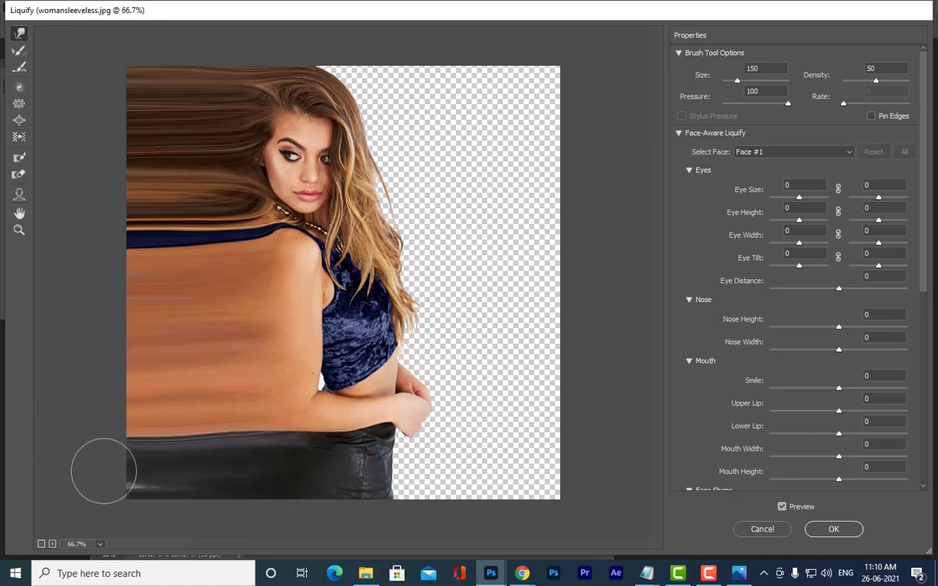
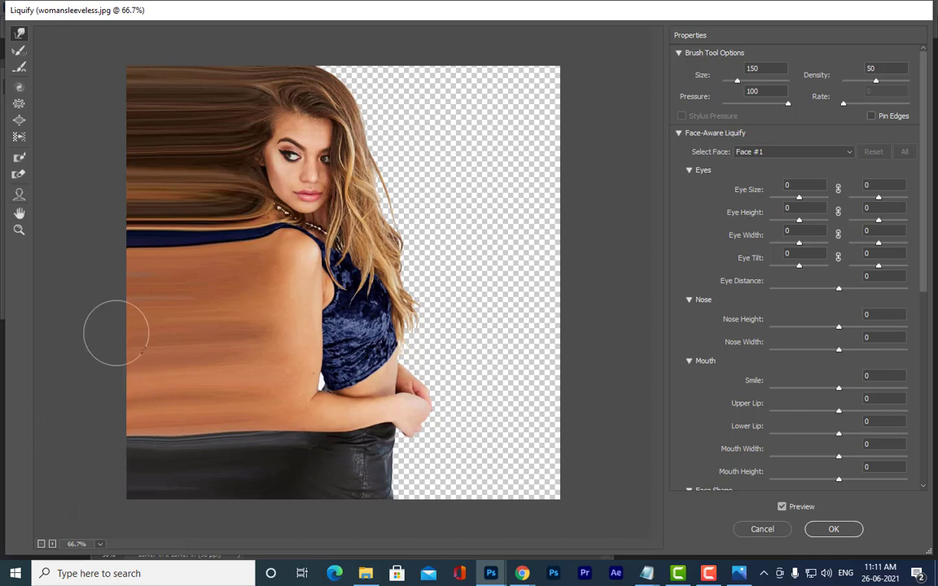
Step: Apply the Liquify distortion to Layer 0 and turn the visibility of Layer 0 copy back on
{"action": "left_click", "coordinate": [833, 529]}
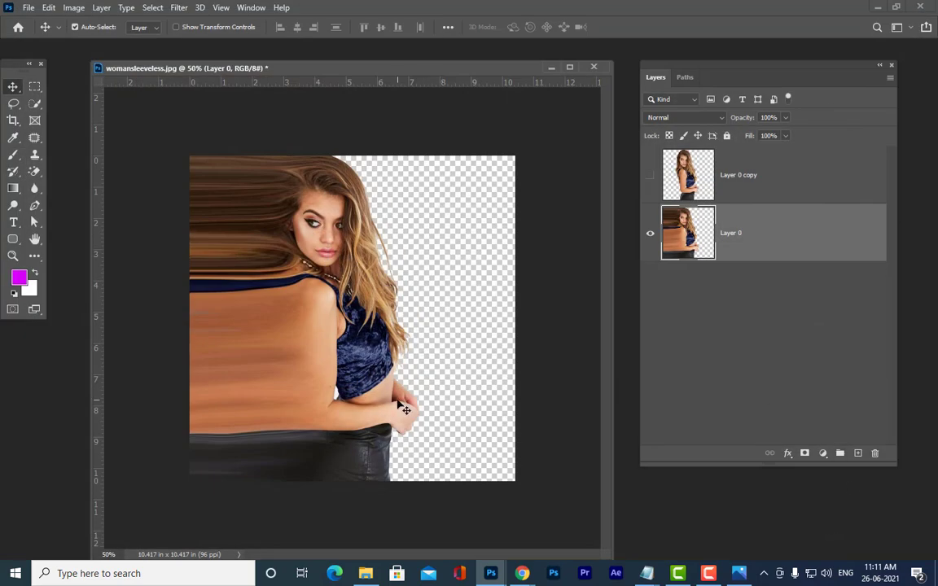
{"action": "left_click_drag", "start_coordinate": [353, 71], "coordinate": [351, 72]}
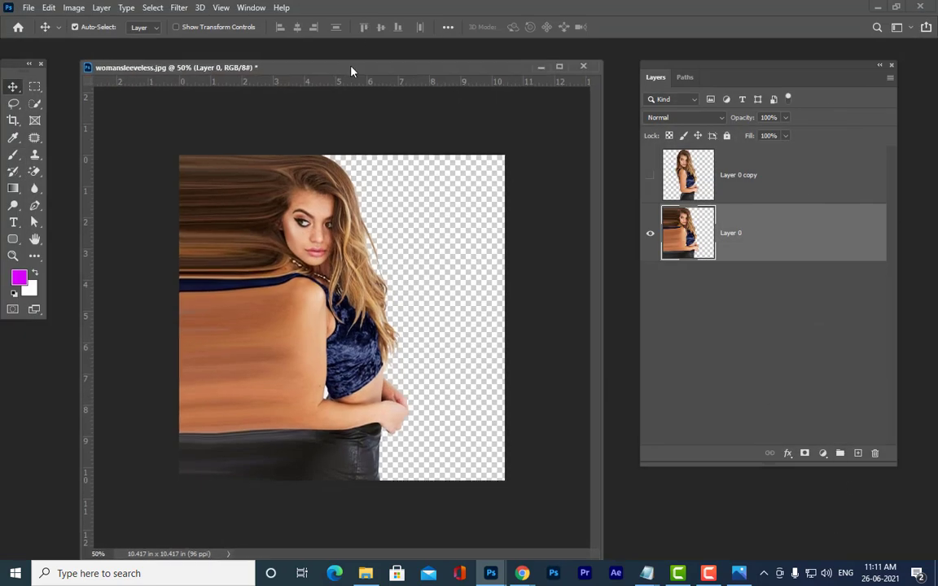
{"action": "left_click", "coordinate": [650, 182]}
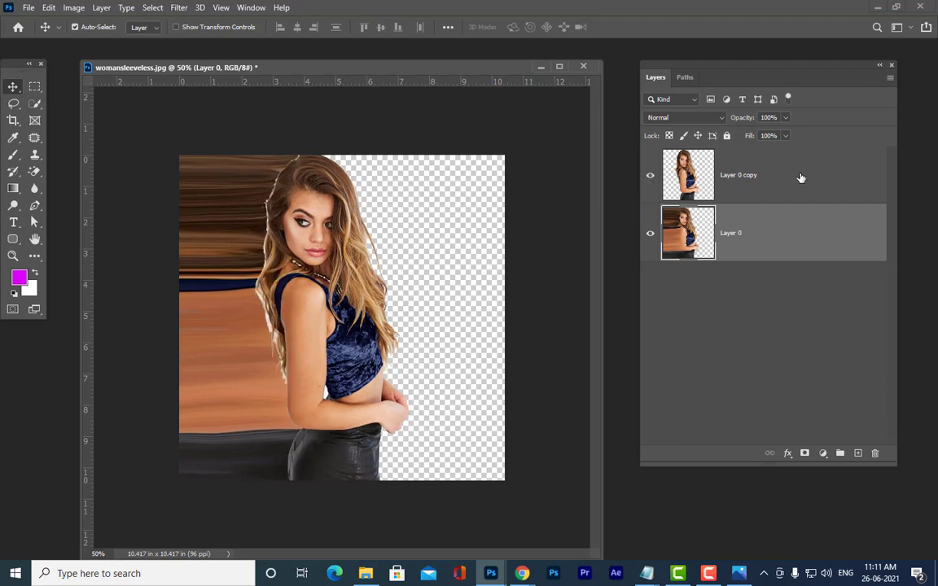
Step: Compare the image with the stretched Layer 0 hidden and shown, and leave Layer 0 copy selected
{"action": "left_click", "coordinate": [801, 177]}
{"action": "left_click", "coordinate": [650, 235]}
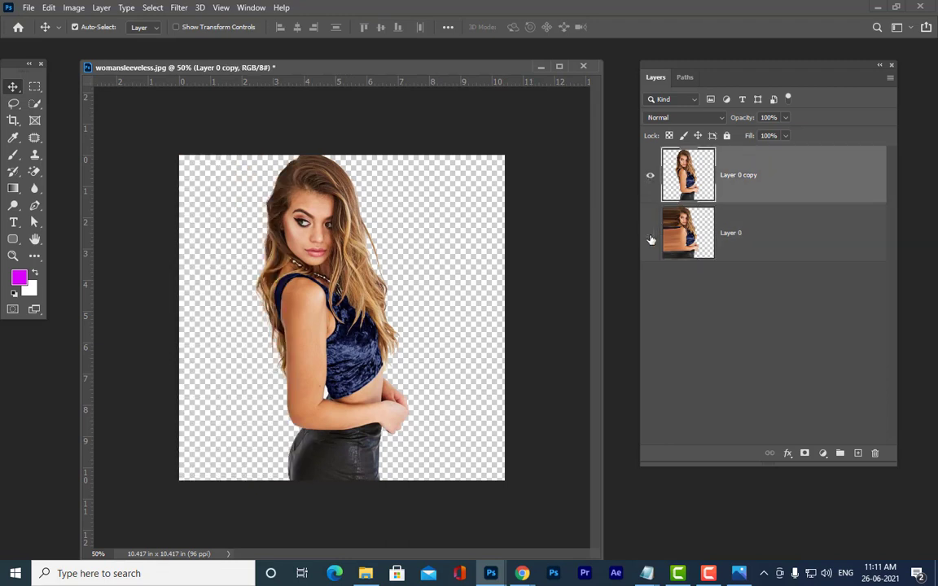
{"action": "left_click", "coordinate": [651, 236]}
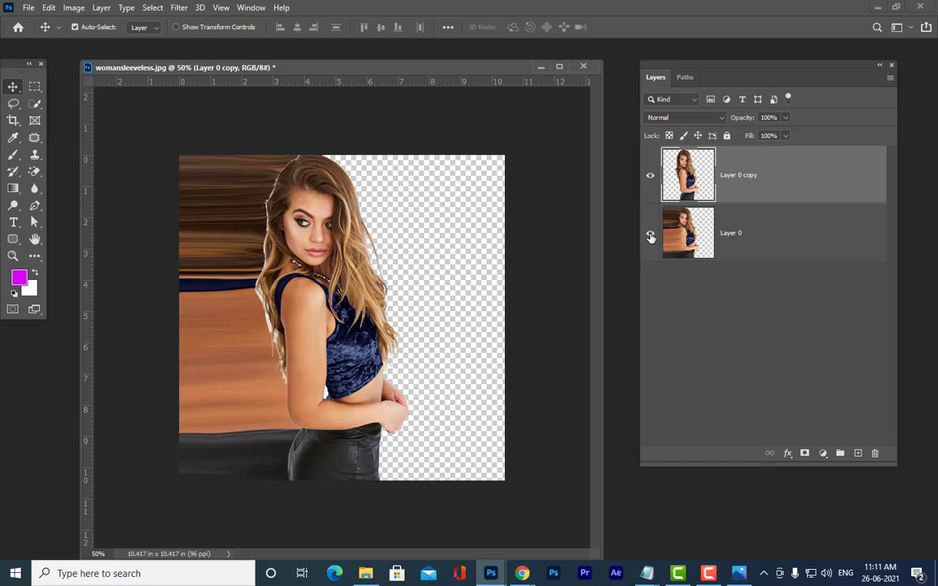
{"action": "left_click", "coordinate": [651, 237]}
{"action": "left_click", "coordinate": [650, 236]}
{"action": "left_click", "coordinate": [752, 235]}
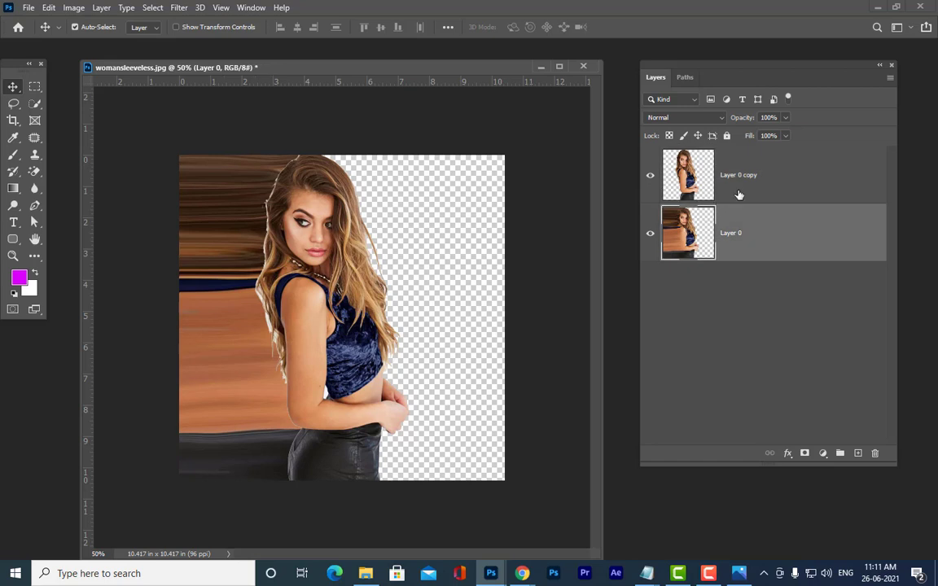
{"action": "left_click", "coordinate": [771, 179]}
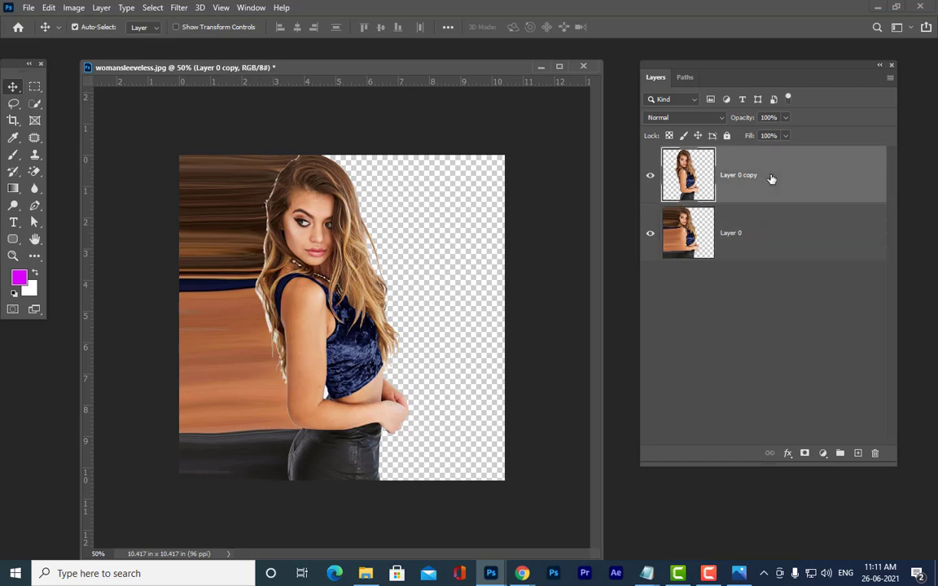
Step: Activate the Brush tool and browse the brush presets to the 20 Dispersion Brushes 3 group
{"action": "left_click_drag", "start_coordinate": [352, 68], "coordinate": [376, 70]}
{"action": "left_click", "coordinate": [14, 157]}
{"action": "left_click", "coordinate": [62, 157]}
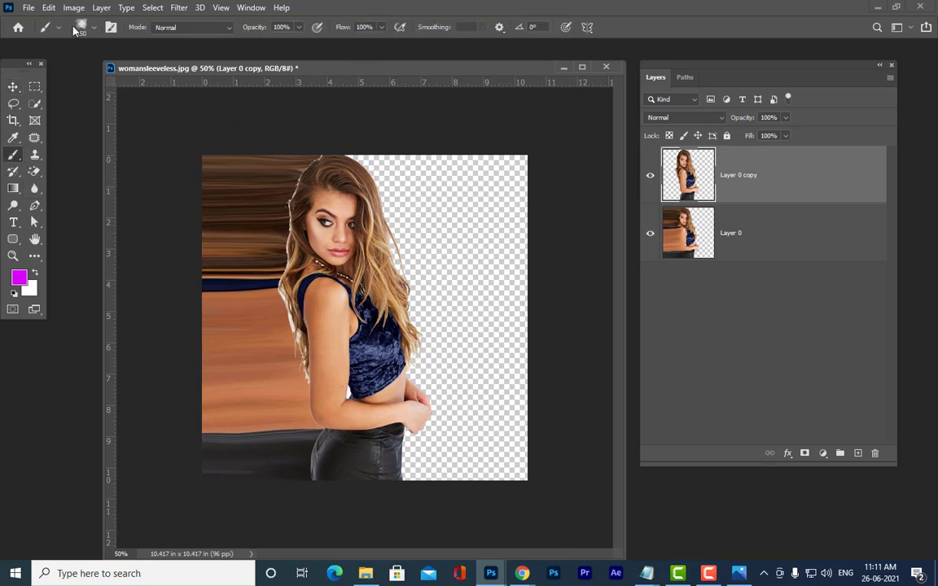
{"action": "left_click", "coordinate": [79, 27]}
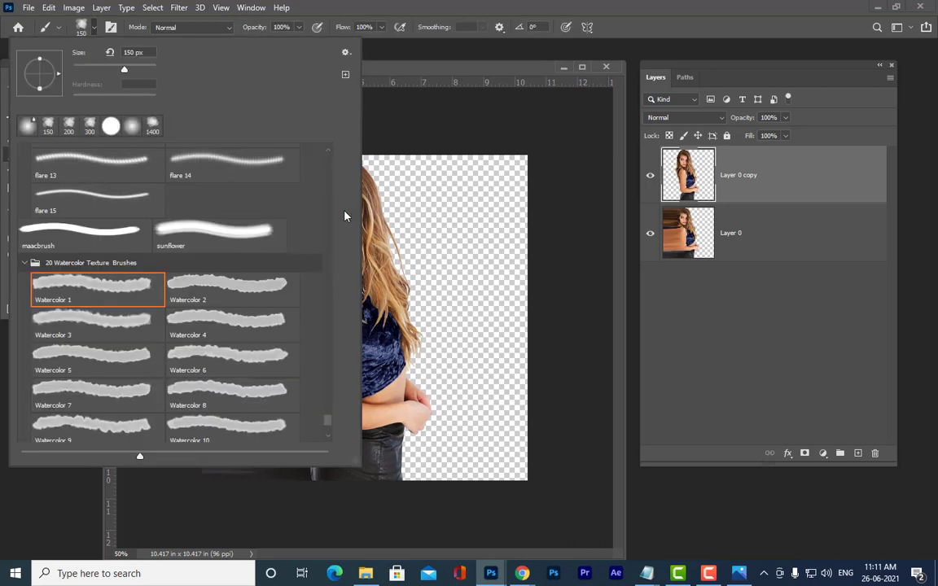
{"action": "left_click", "coordinate": [329, 433]}
{"action": "mouse_move", "coordinate": [329, 434]}
{"action": "left_mouse_down"}
{"action": "mouse_move", "coordinate": [327, 346]}
{"action": "mouse_move", "coordinate": [326, 357]}
{"action": "left_mouse_up"}
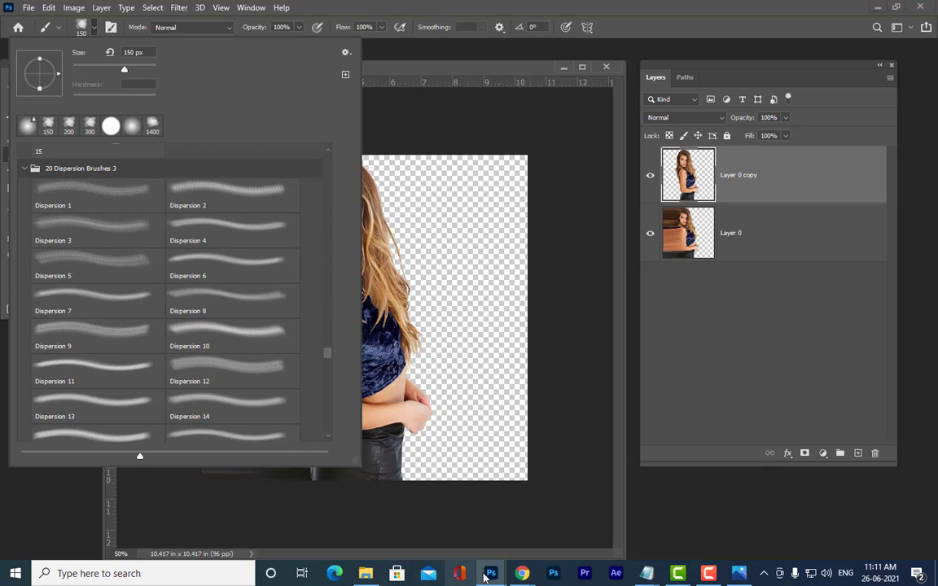
Step: Switch to Chrome and open brusheezy.com in a new tab
{"action": "left_click", "coordinate": [522, 573]}
{"action": "left_click", "coordinate": [438, 491]}
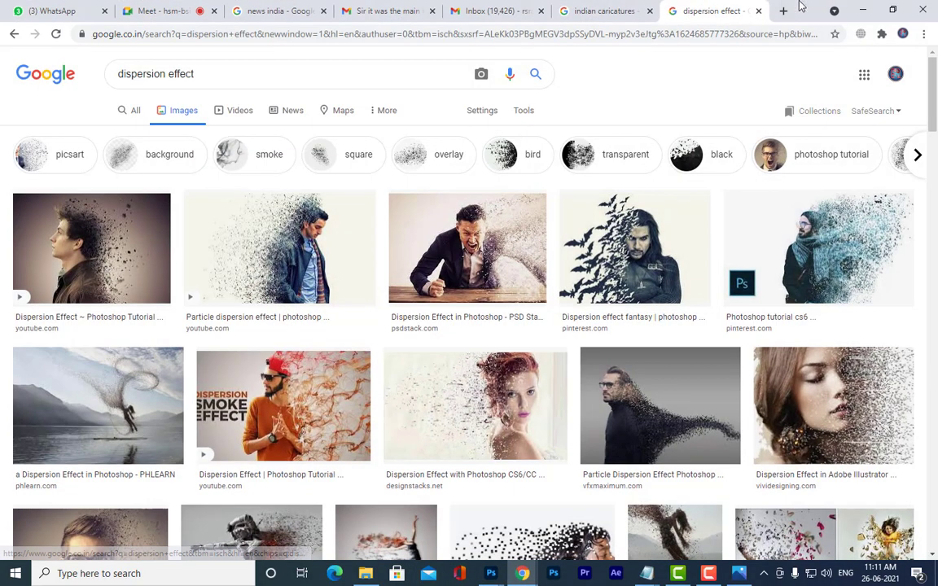
{"action": "left_click", "coordinate": [753, 10]}
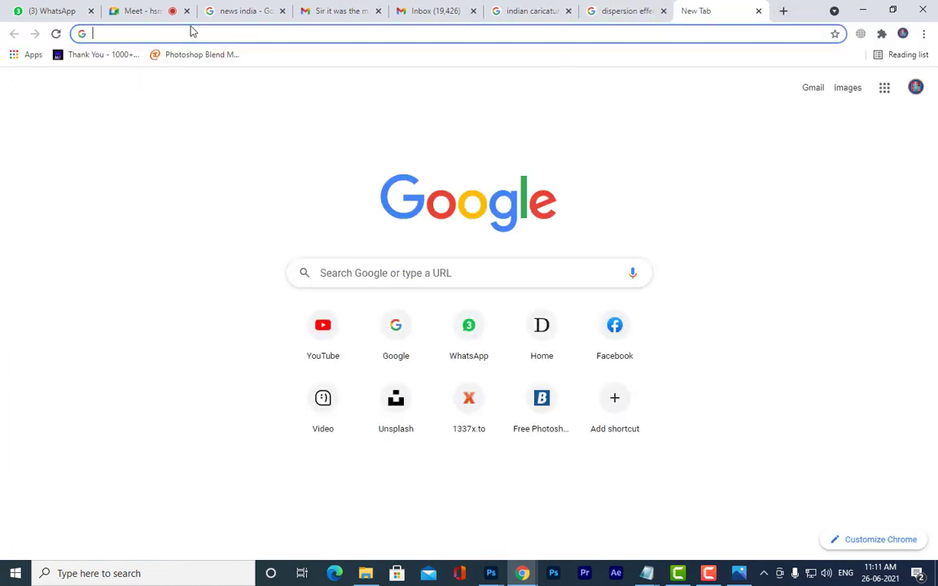
{"action": "type", "text": "Br"}
{"action": "key", "text": "Right"}
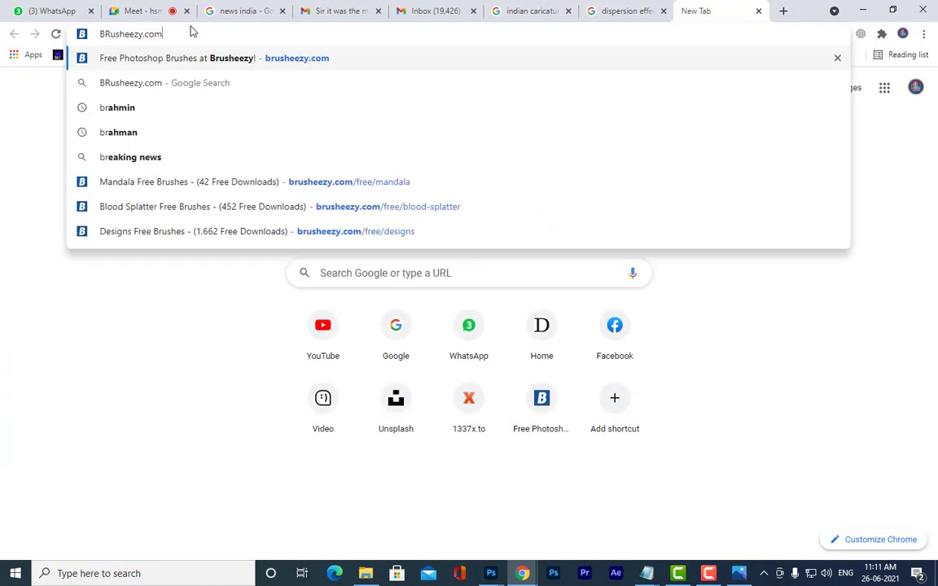
{"action": "key", "text": "Return"}
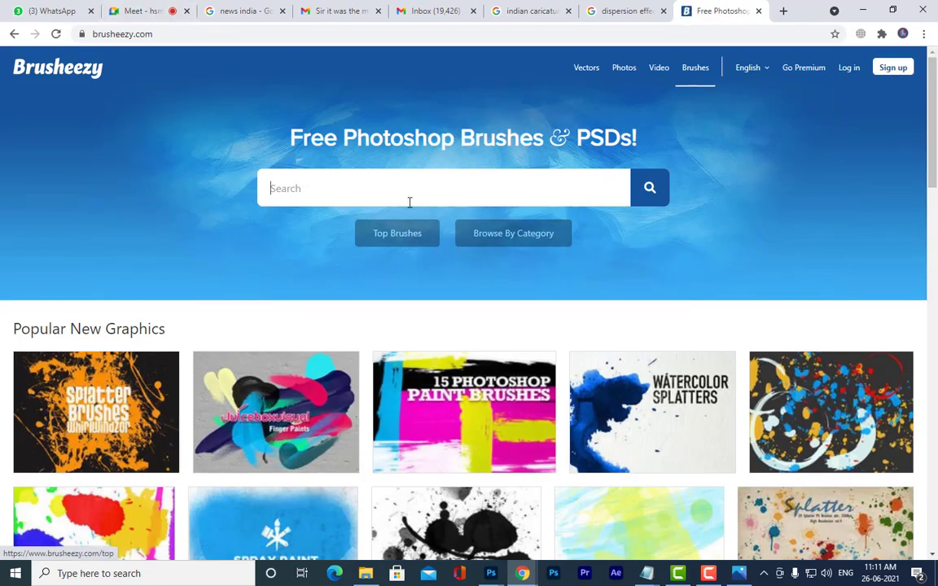
Step: Search Brusheezy for dispersion brushes
{"action": "left_click", "coordinate": [409, 202]}
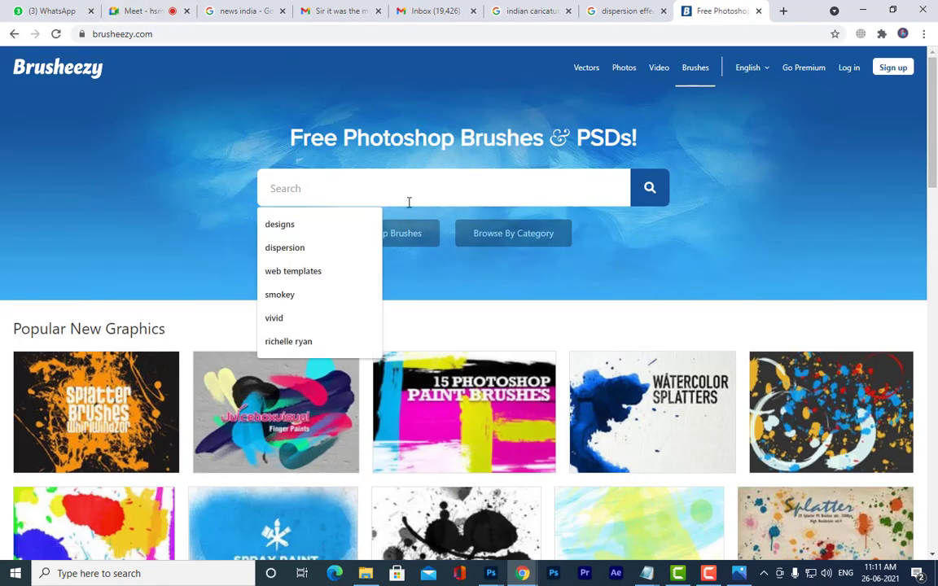
{"action": "type", "text": "DISP"}
{"action": "key", "text": "Down"}
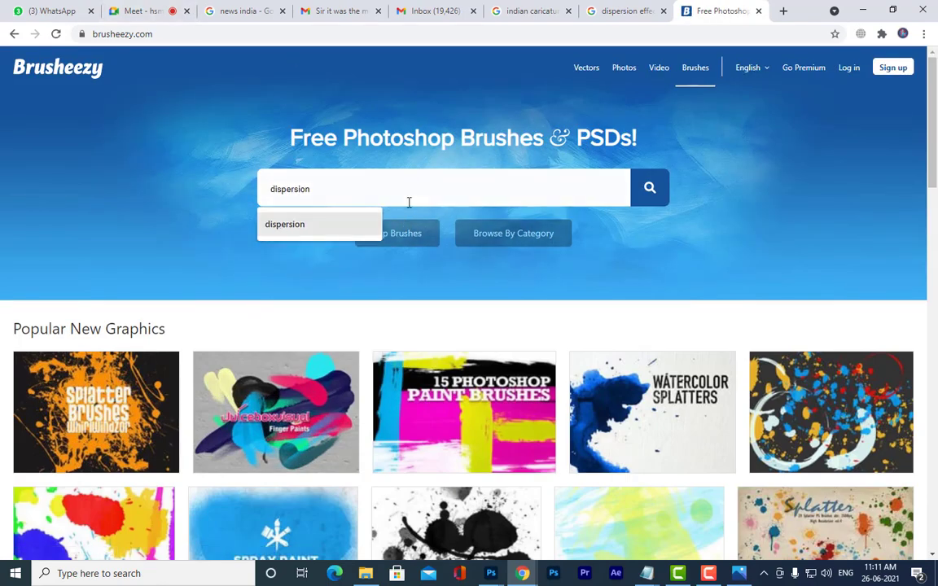
{"action": "key", "text": "Return"}
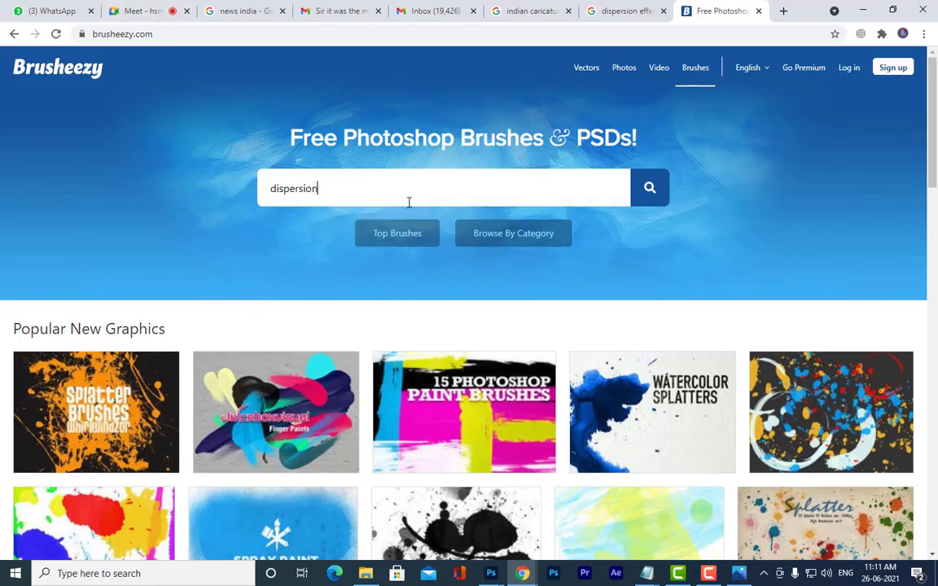
{"action": "left_click", "coordinate": [652, 193]}
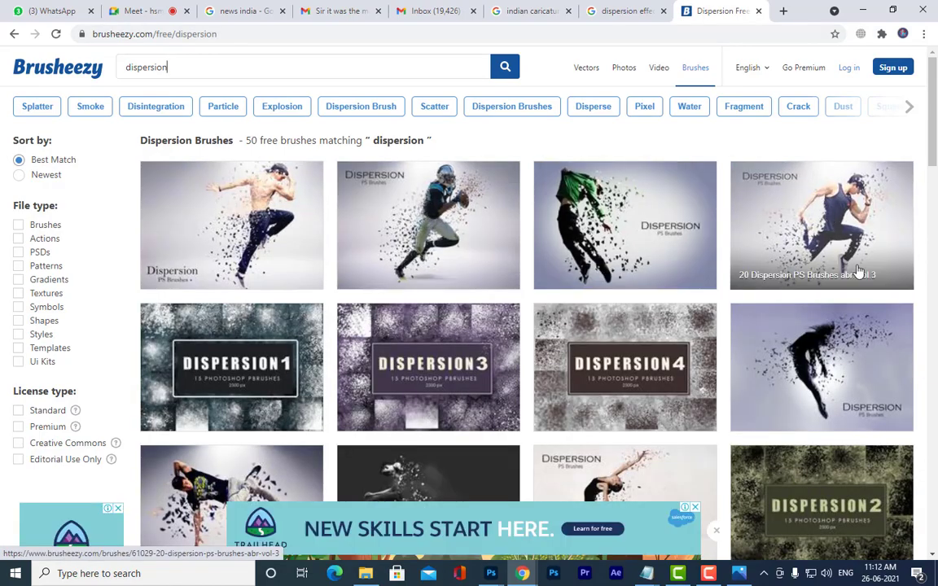
Step: Look through the dispersion brush results and open the 20 Dispersion PS Brushes Abr. Vol.1 download page
{"action": "scroll", "coordinate": [851, 369], "scroll_direction": "down", "scroll_amount": 12}
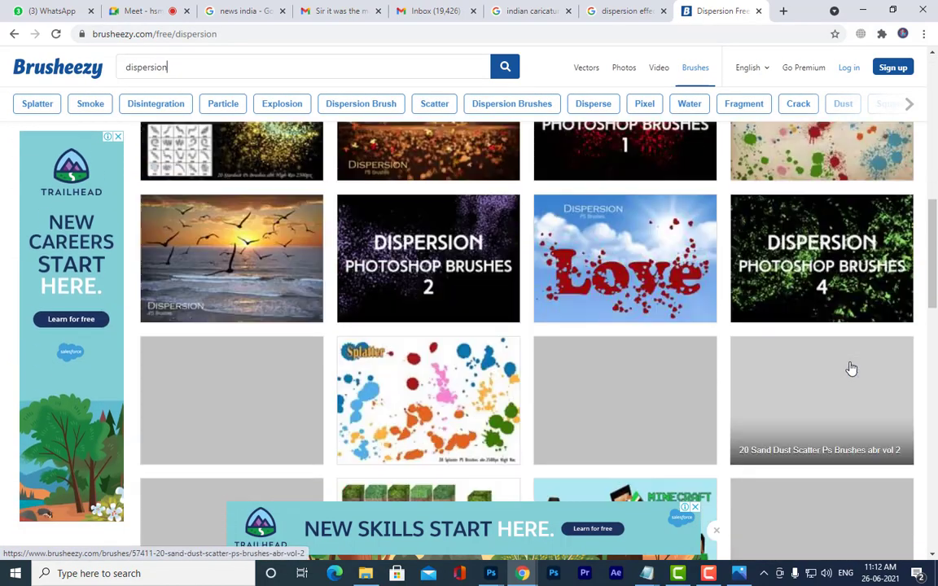
{"action": "scroll", "coordinate": [852, 369], "scroll_direction": "down", "scroll_amount": 10}
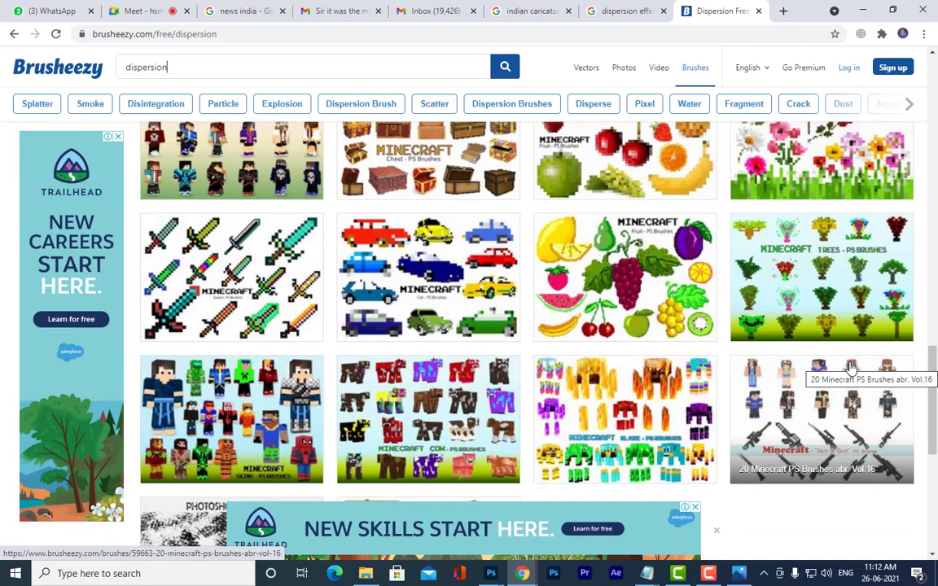
{"action": "scroll", "coordinate": [851, 369], "scroll_direction": "up", "scroll_amount": 15}
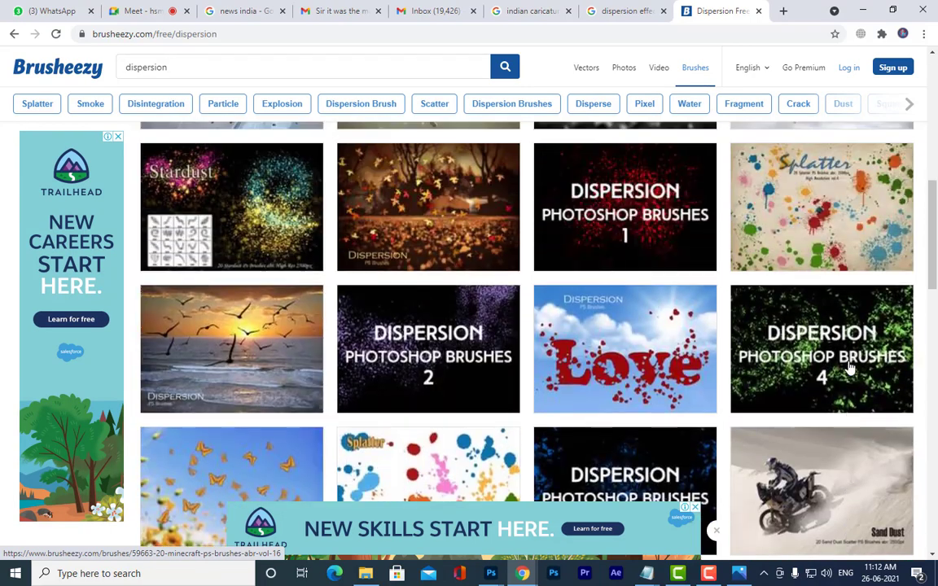
{"action": "scroll", "coordinate": [849, 368], "scroll_direction": "up", "scroll_amount": 10}
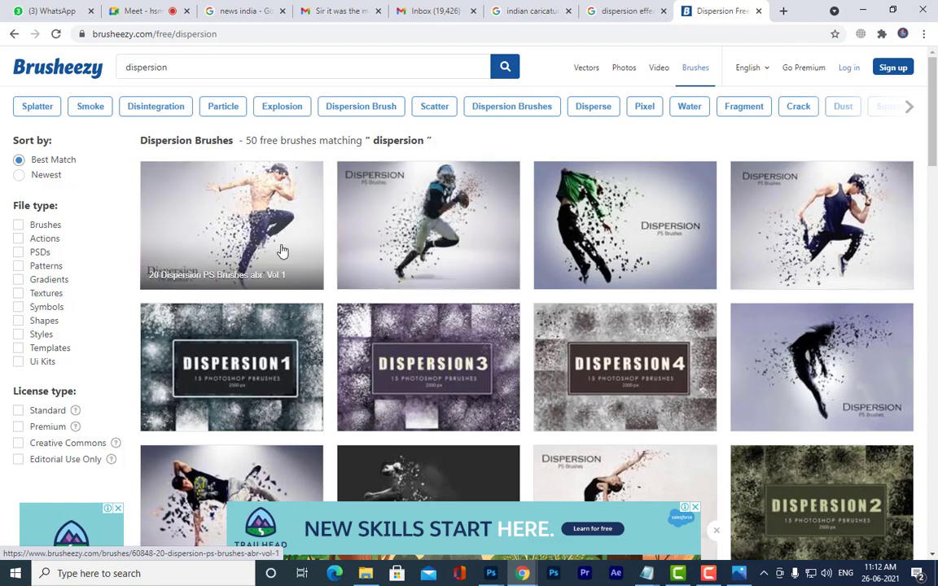
{"action": "left_click", "coordinate": [246, 203]}
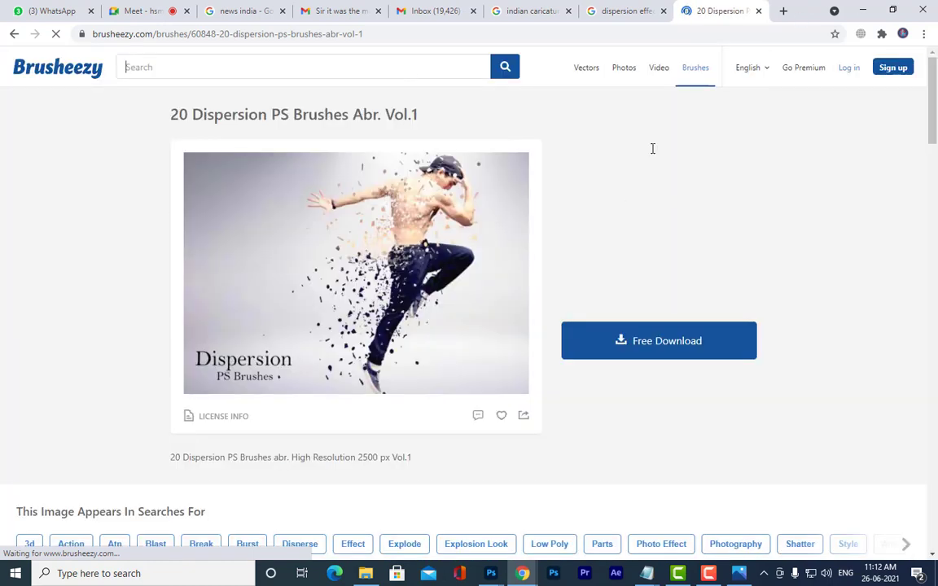
{"action": "left_click", "coordinate": [627, 356]}
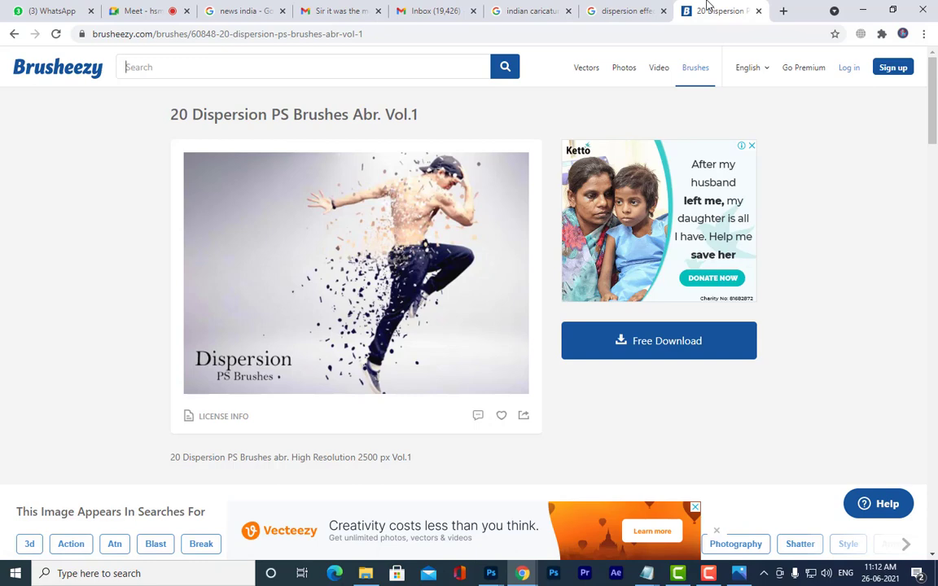
Step: Bring back the dispersion effect image results in Chrome and return to the womansleeveless document in Photoshop
{"action": "left_click", "coordinate": [621, 11]}
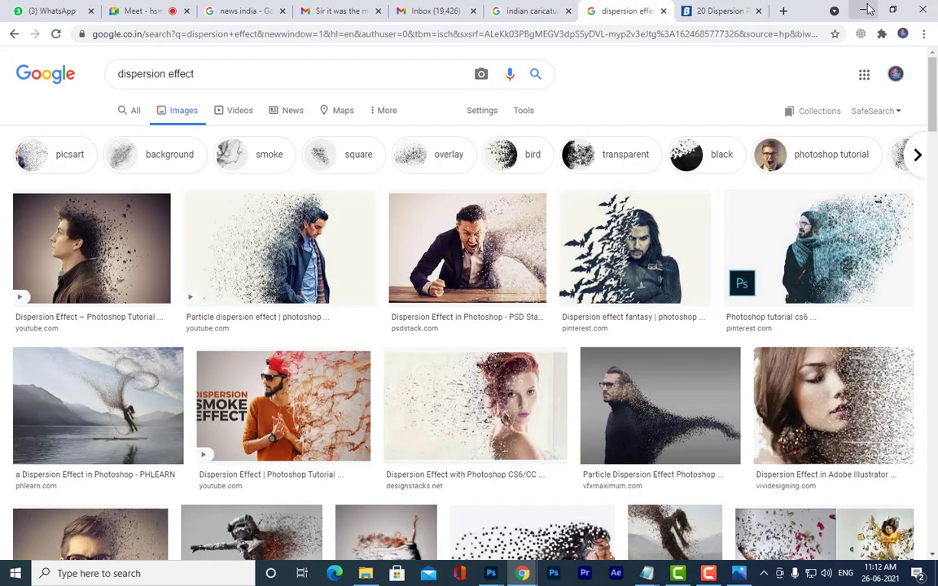
{"action": "left_click", "coordinate": [867, 10]}
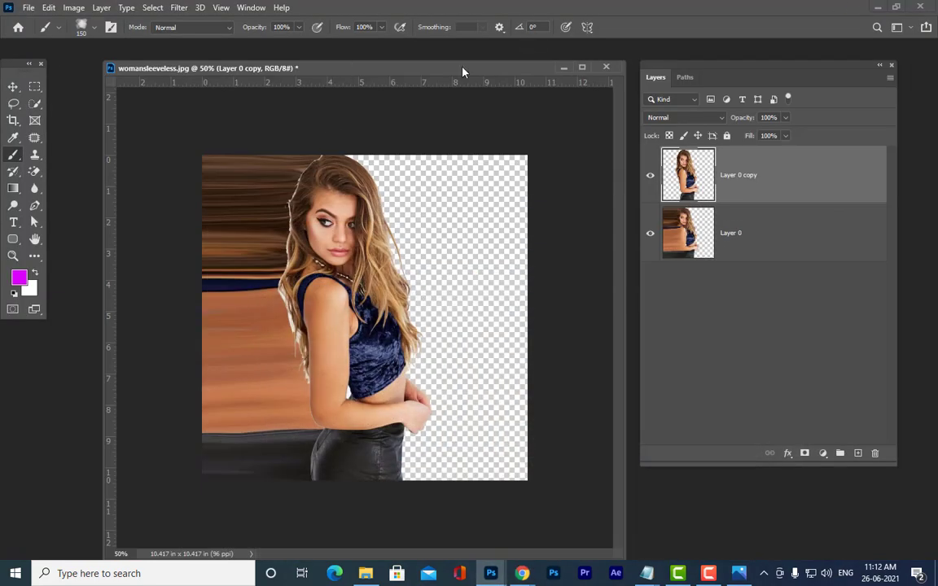
{"action": "left_click_drag", "start_coordinate": [462, 72], "coordinate": [443, 73]}
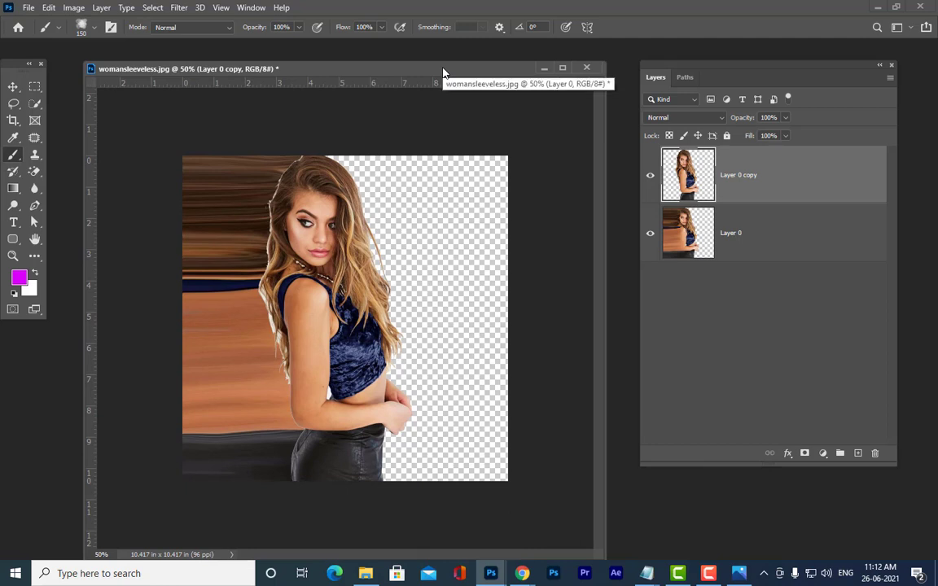
Step: Examine the current brush's Shape Dynamics and Brush Tip Shape options in the Brush Settings, then close them
{"action": "right_click", "coordinate": [14, 155]}
{"action": "left_click", "coordinate": [49, 155]}
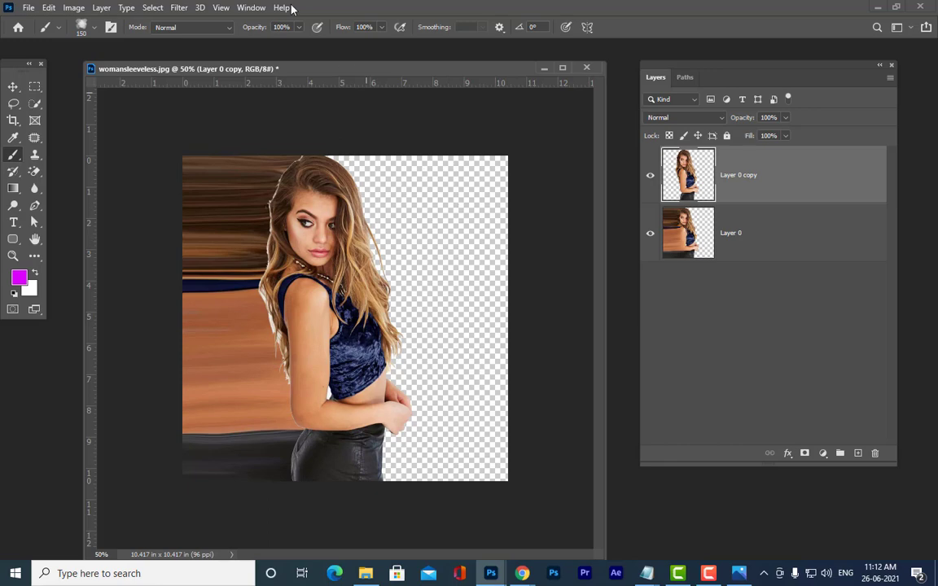
{"action": "left_click", "coordinate": [251, 8]}
{"action": "left_click", "coordinate": [326, 123]}
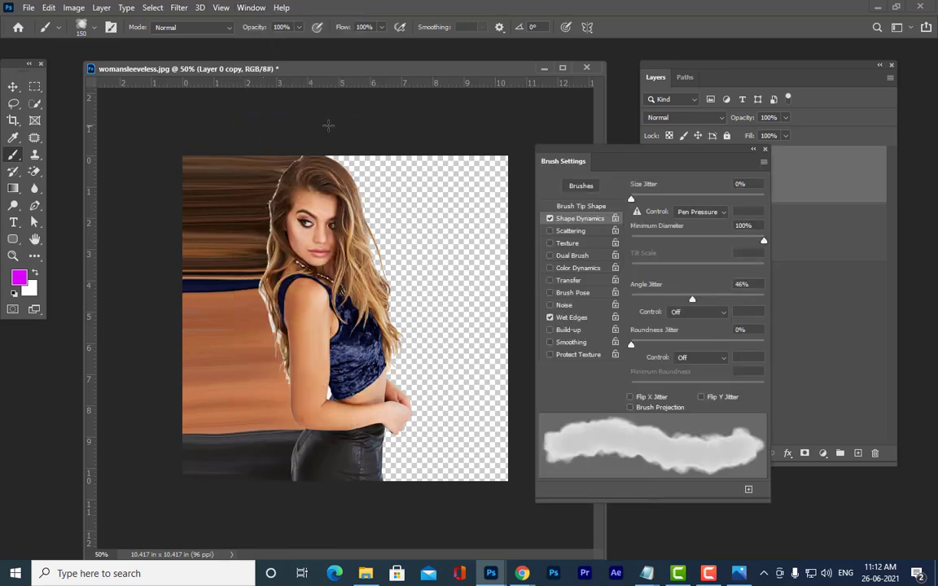
{"action": "left_click", "coordinate": [581, 206]}
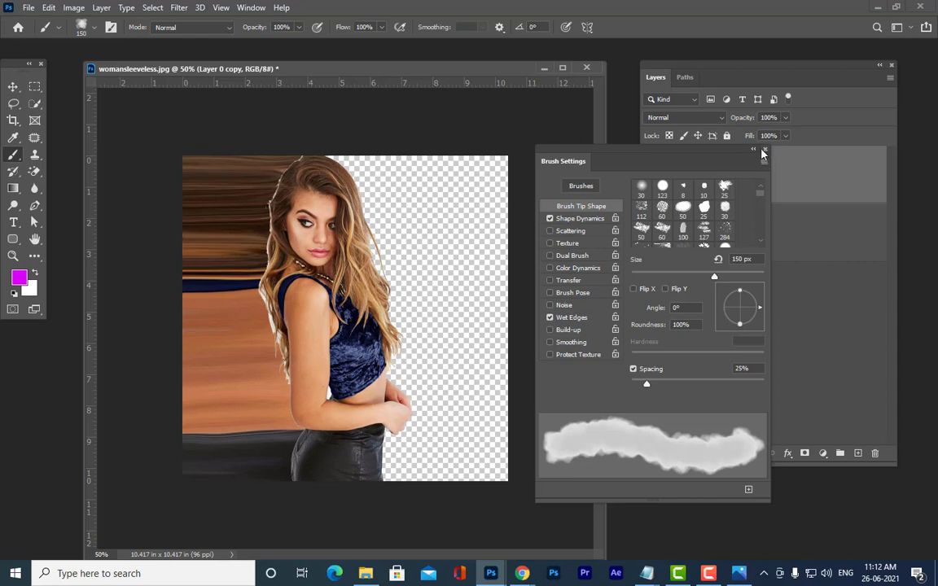
{"action": "left_click", "coordinate": [764, 151]}
Step: Add a black layer mask to Layer 0 and a white layer mask to Layer 0 copy, keeping both layers visible
{"action": "left_click_drag", "start_coordinate": [667, 69], "coordinate": [656, 99]}
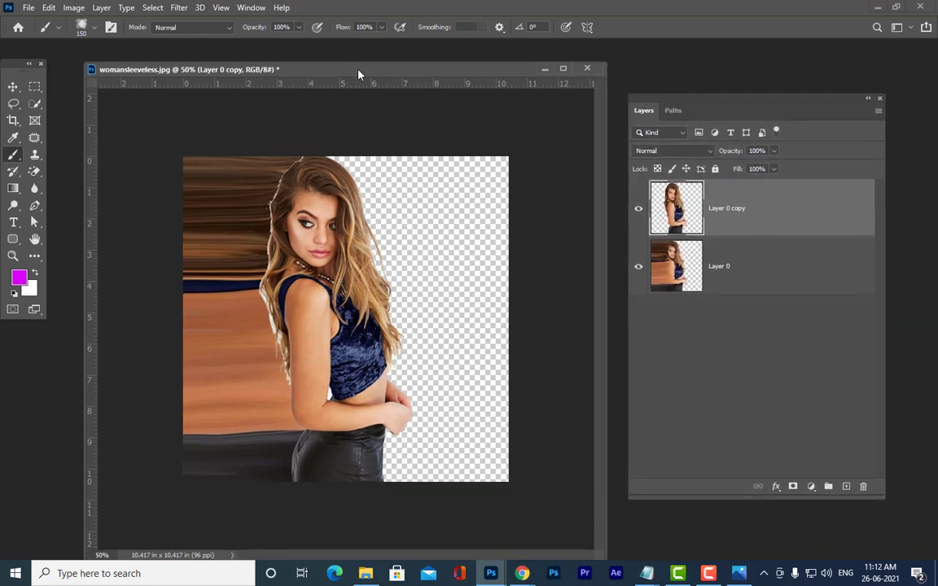
{"action": "left_click_drag", "start_coordinate": [358, 68], "coordinate": [363, 60]}
{"action": "left_click", "coordinate": [639, 211]}
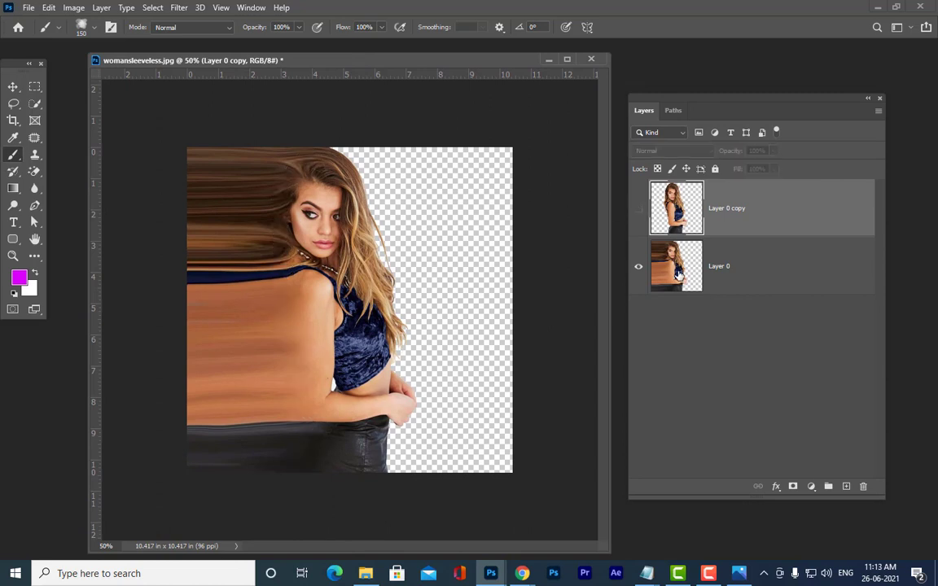
{"action": "left_click", "coordinate": [683, 281]}
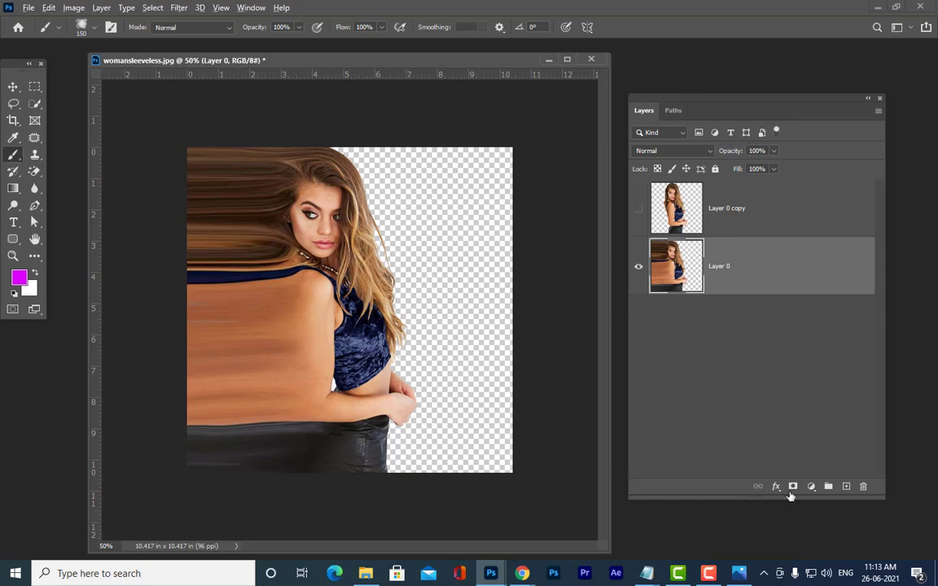
{"action": "left_click", "coordinate": [793, 487], "text": "alt"}
{"action": "left_click", "coordinate": [637, 210]}
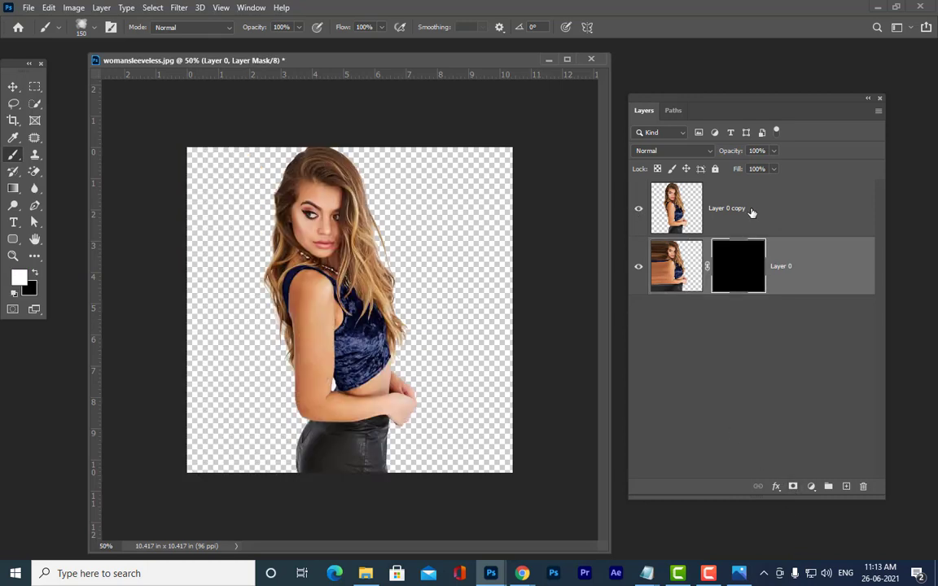
{"action": "left_click", "coordinate": [754, 212]}
{"action": "left_click", "coordinate": [793, 486]}
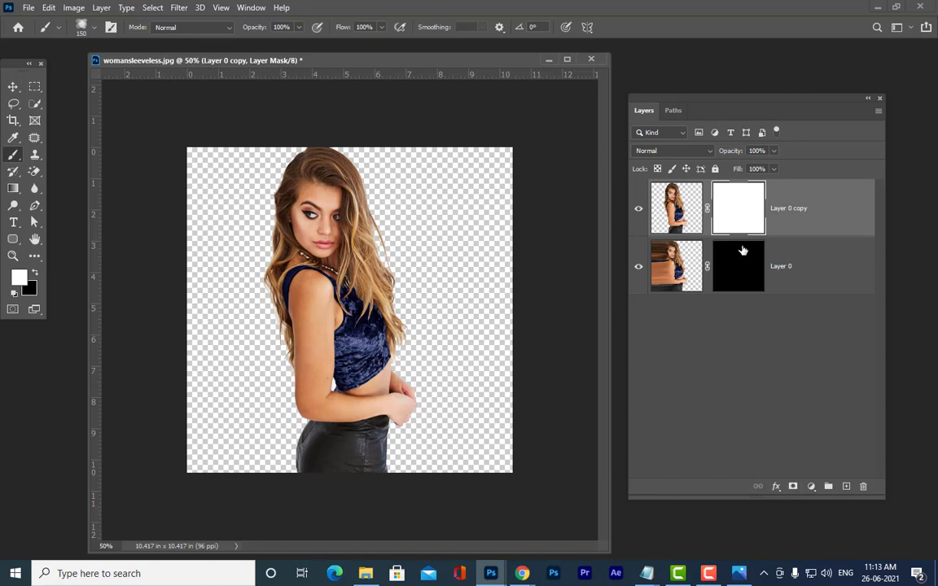
Step: Choose the Dispersion 2 brush from the 20 Dispersion Brushes 3 set and reposition the womansleeveless document window beside the layers
{"action": "left_click_drag", "start_coordinate": [213, 65], "coordinate": [218, 63]}
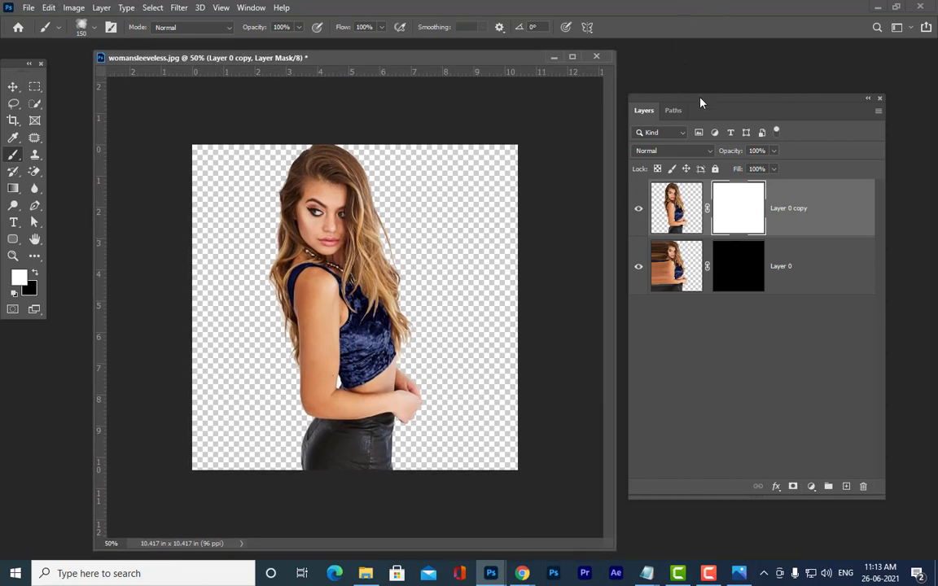
{"action": "left_click_drag", "start_coordinate": [701, 99], "coordinate": [690, 99]}
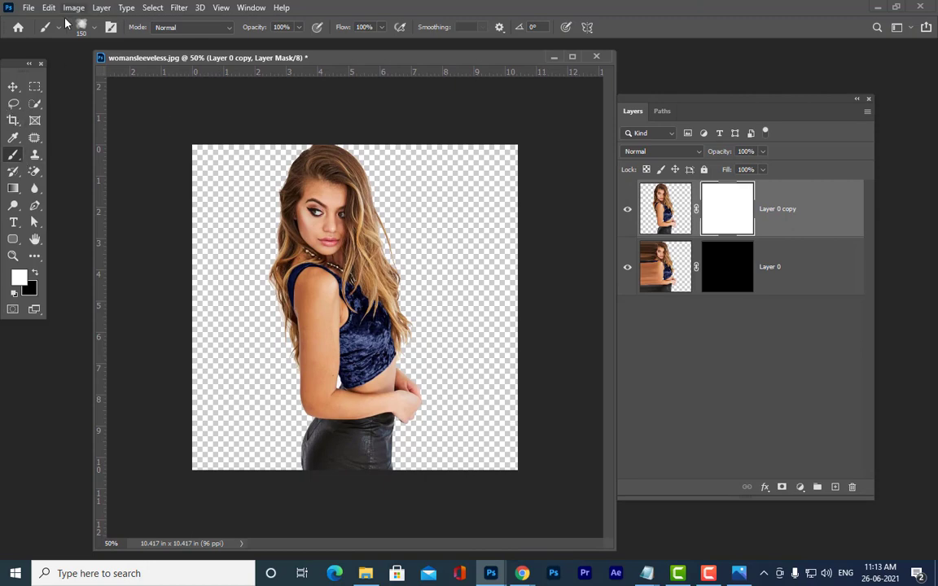
{"action": "left_click", "coordinate": [95, 29]}
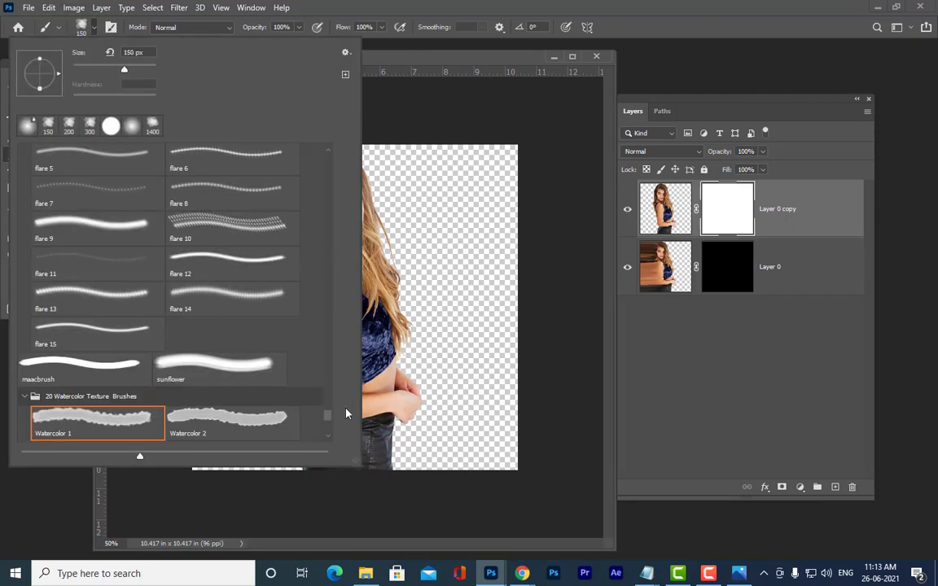
{"action": "scroll", "coordinate": [332, 422], "scroll_direction": "down", "scroll_amount": 15}
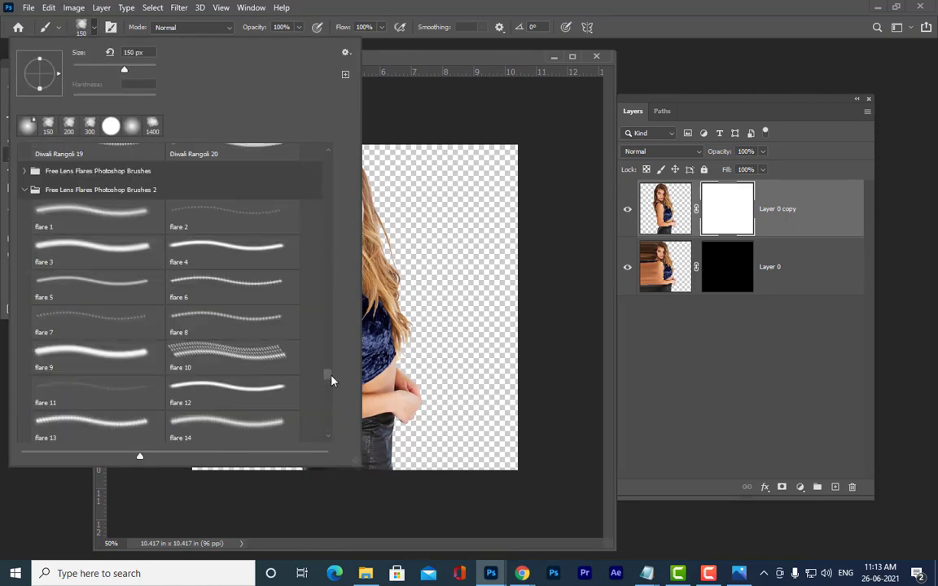
{"action": "scroll", "coordinate": [331, 359], "scroll_direction": "down", "scroll_amount": 5}
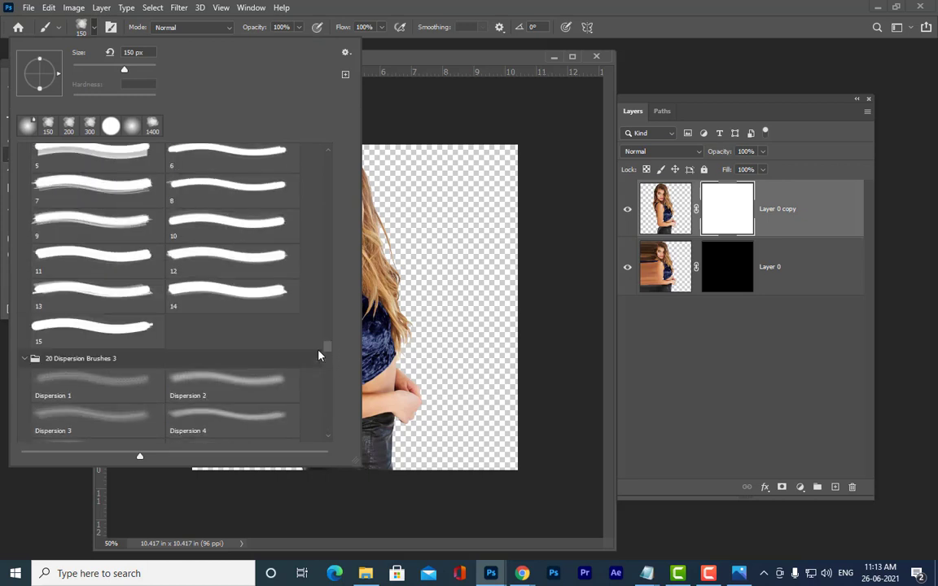
{"action": "left_click", "coordinate": [218, 379]}
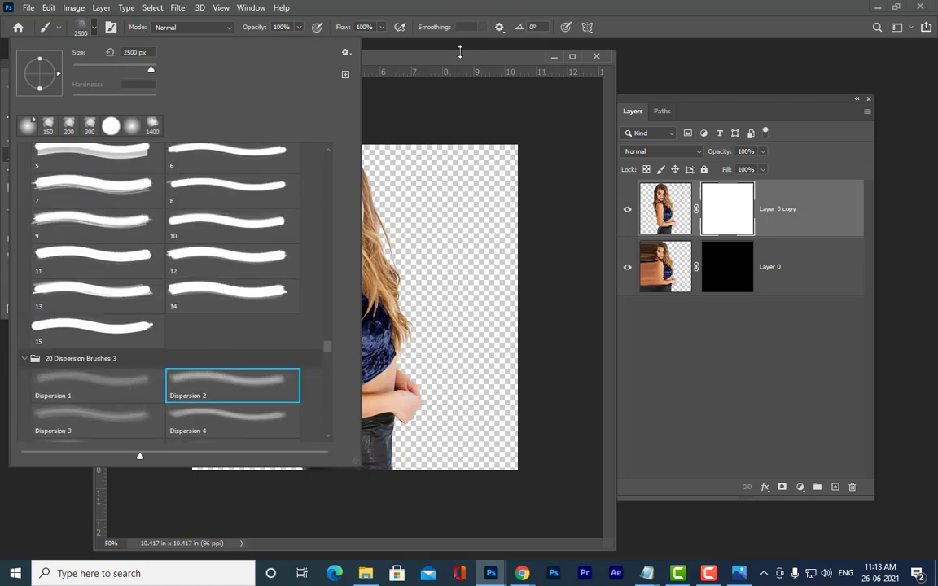
{"action": "left_click_drag", "start_coordinate": [460, 51], "coordinate": [502, 59]}
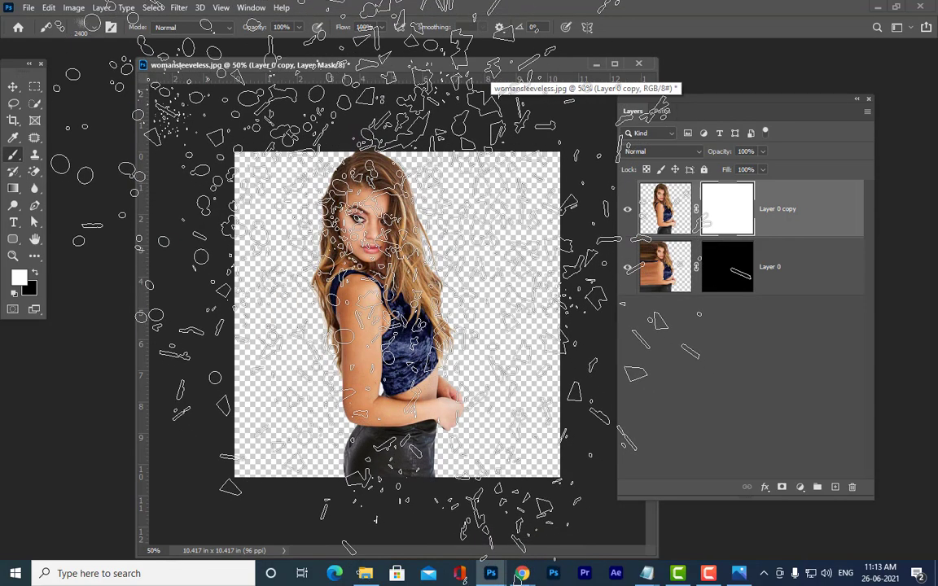
Step: Reduce the Dispersion 2 brush to 250 px and rotate its tip to -60°
{"action": "key", "text": "["}
{"action": "key", "text": "["}
{"action": "key", "text": "["}
{"action": "key", "text": "["}
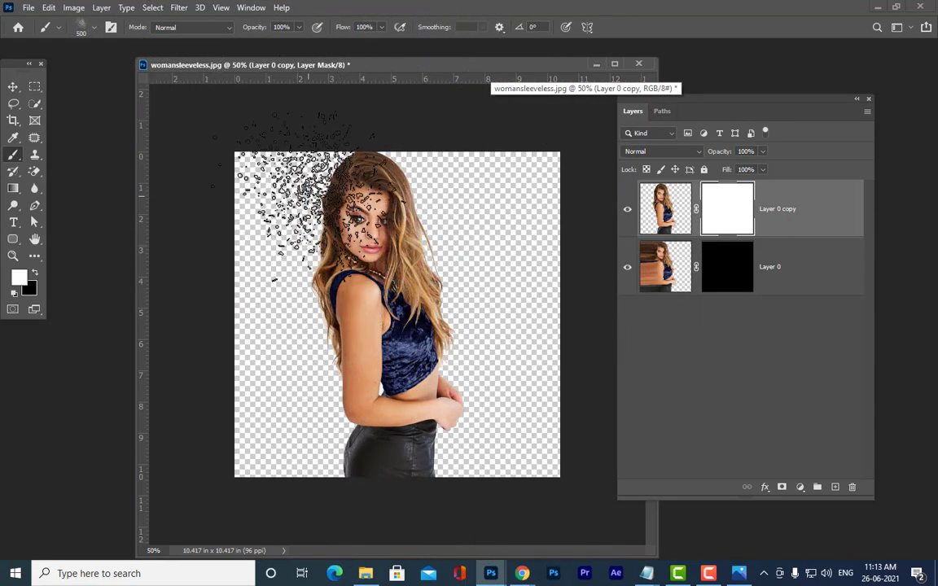
{"action": "key", "text": "]"}
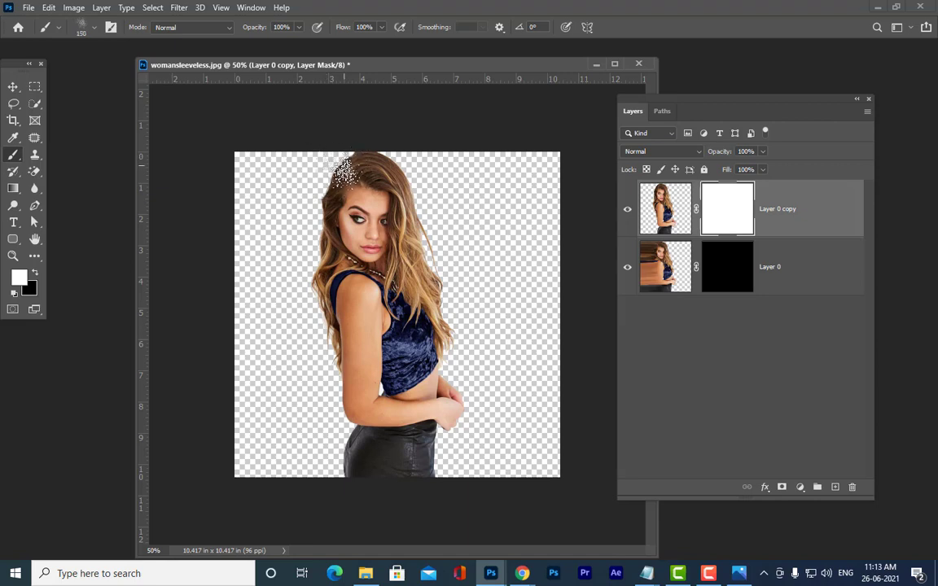
{"action": "key", "text": "]"}
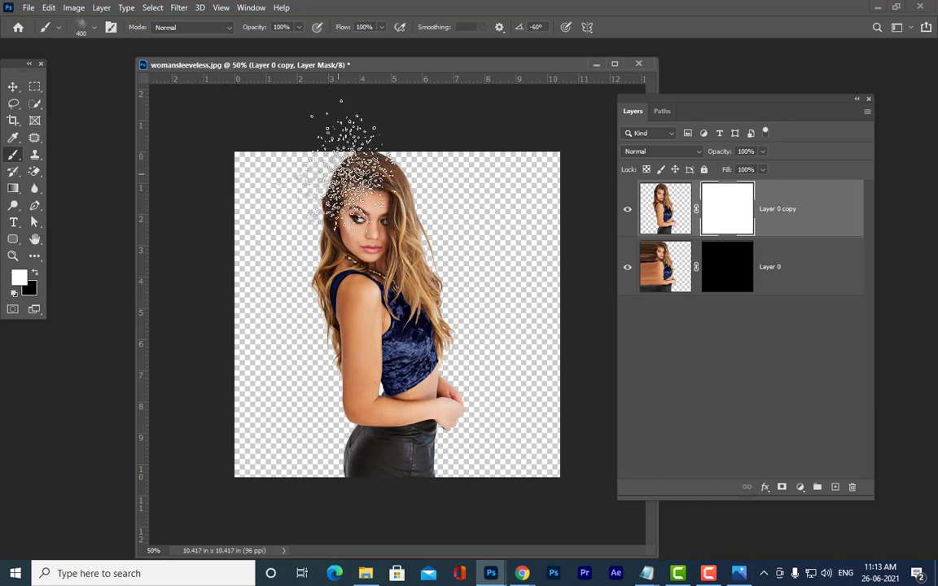
{"action": "key", "text": "bracketleft"}
{"action": "key", "text": "bracketleft"}
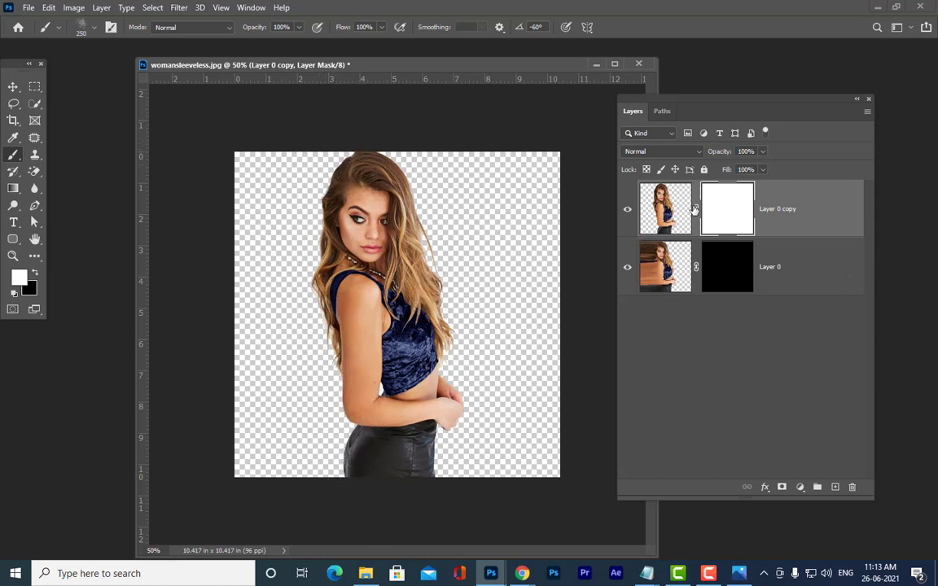
Step: Paint black on the Layer 0 copy mask with the brush at 400 px, breaking up the woman's left edge from hair to trousers
{"action": "left_click", "coordinate": [34, 275]}
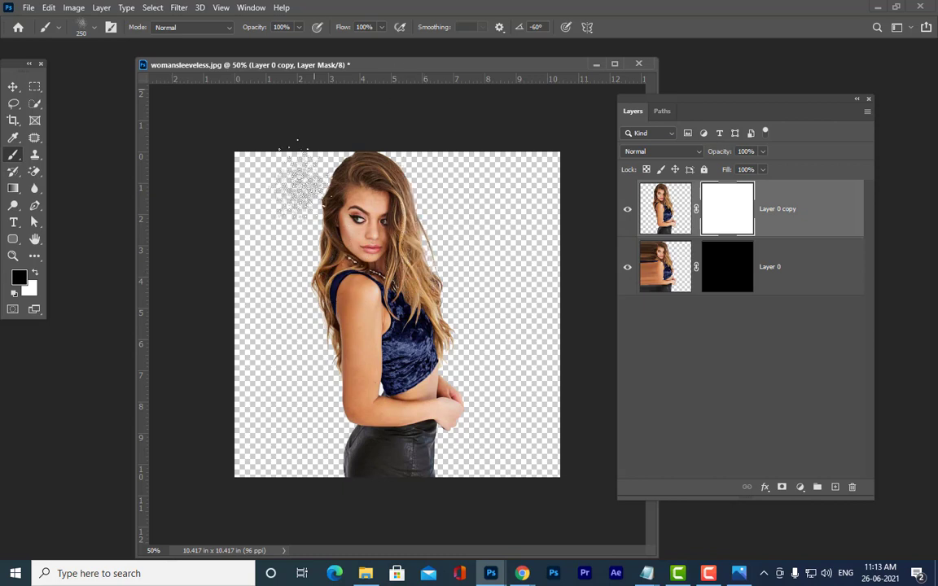
{"action": "mouse_move", "coordinate": [304, 179]}
{"action": "left_mouse_down"}
{"action": "mouse_move", "coordinate": [315, 268]}
{"action": "mouse_move", "coordinate": [337, 204]}
{"action": "left_mouse_up"}
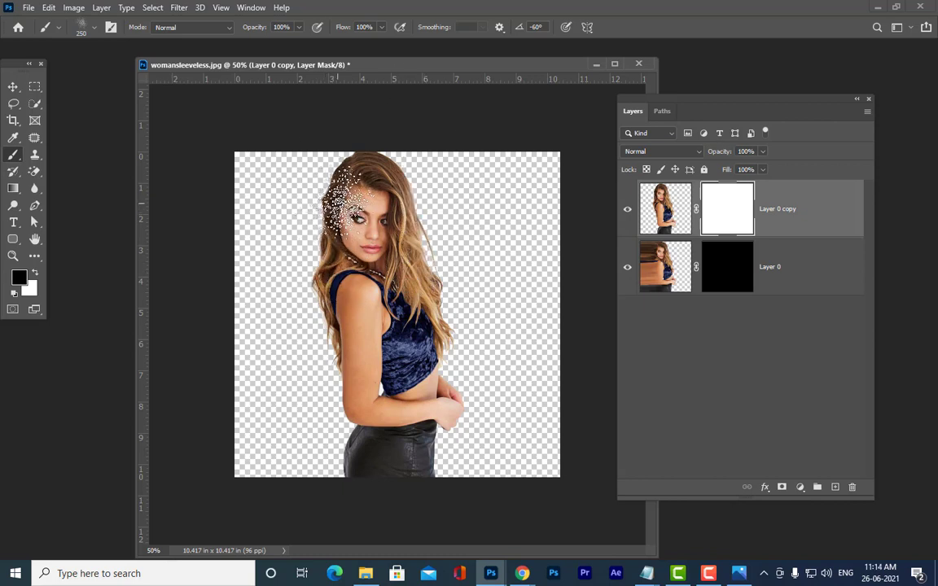
{"action": "key", "text": "bracketright"}
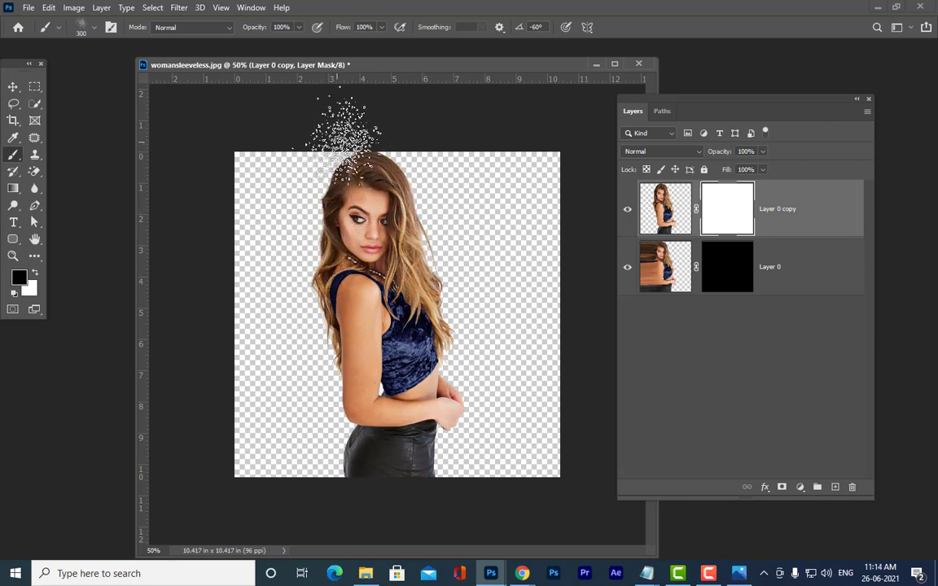
{"action": "key", "text": "bracketright"}
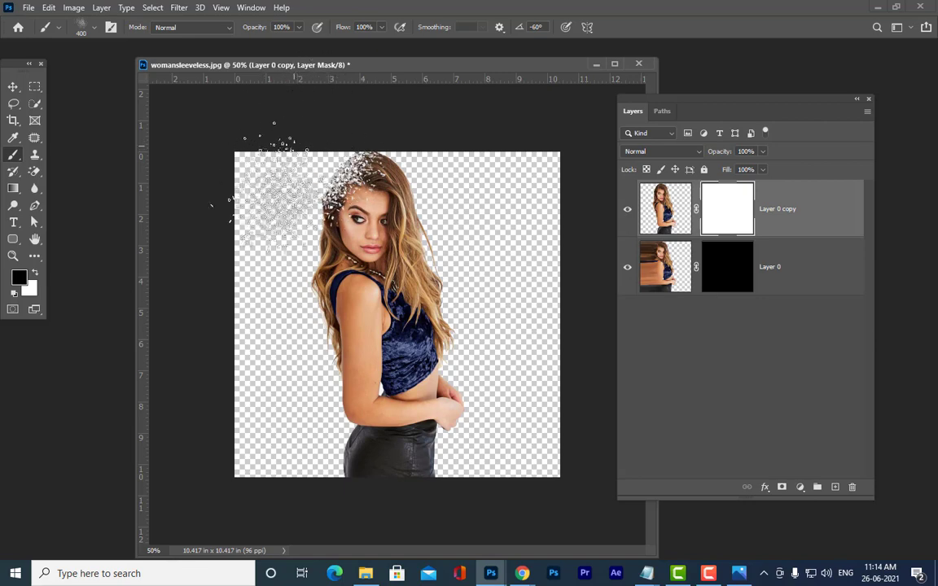
{"action": "mouse_move", "coordinate": [274, 193]}
{"action": "left_mouse_down"}
{"action": "mouse_move", "coordinate": [278, 224]}
{"action": "mouse_move", "coordinate": [307, 171]}
{"action": "mouse_move", "coordinate": [290, 187]}
{"action": "mouse_move", "coordinate": [286, 326]}
{"action": "mouse_move", "coordinate": [298, 326]}
{"action": "mouse_move", "coordinate": [294, 285]}
{"action": "mouse_move", "coordinate": [290, 321]}
{"action": "mouse_move", "coordinate": [311, 359]}
{"action": "mouse_move", "coordinate": [319, 490]}
{"action": "left_mouse_up"}
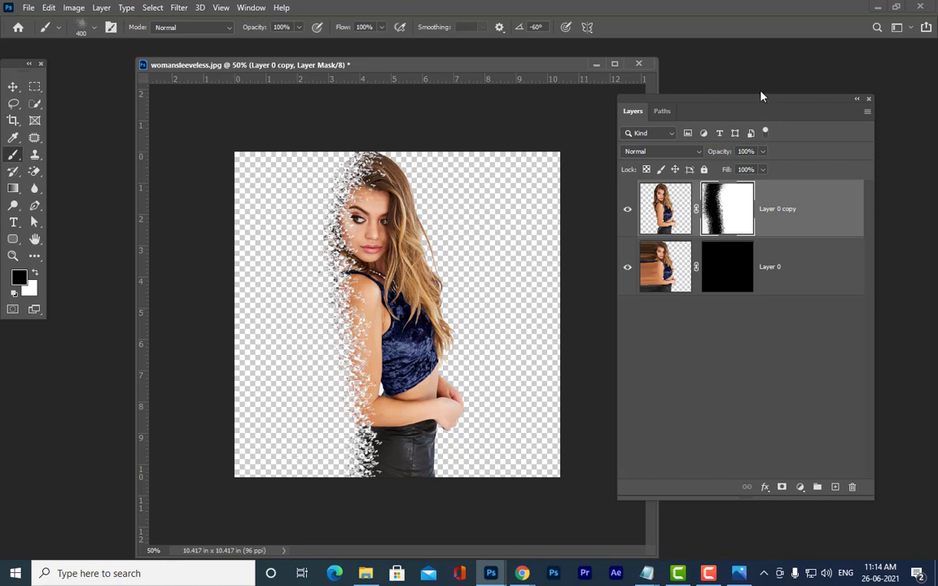
Step: Paint white on the Layer 0 mask with the brush at 600 px, scattering stretched particles left of the woman from hair to trousers
{"action": "left_click", "coordinate": [722, 268]}
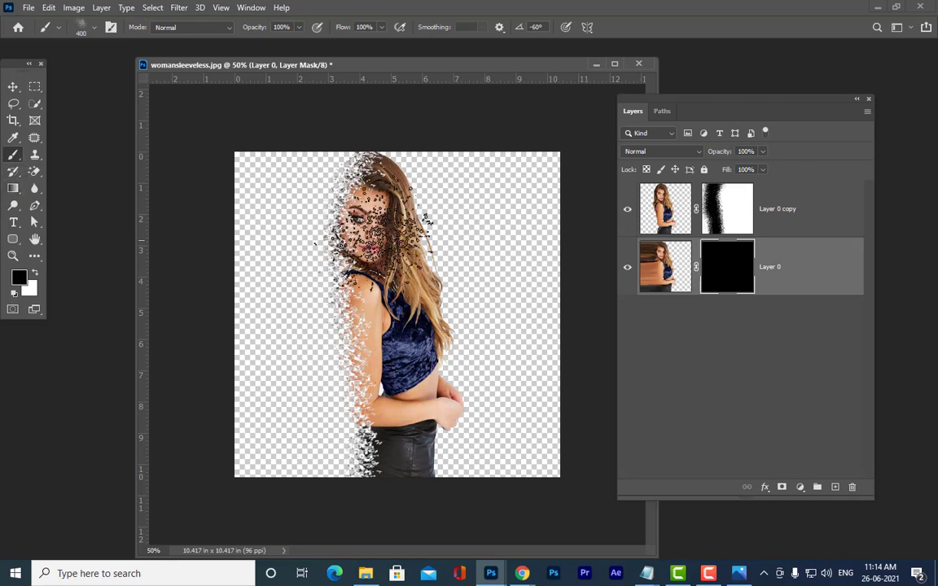
{"action": "left_click", "coordinate": [35, 278]}
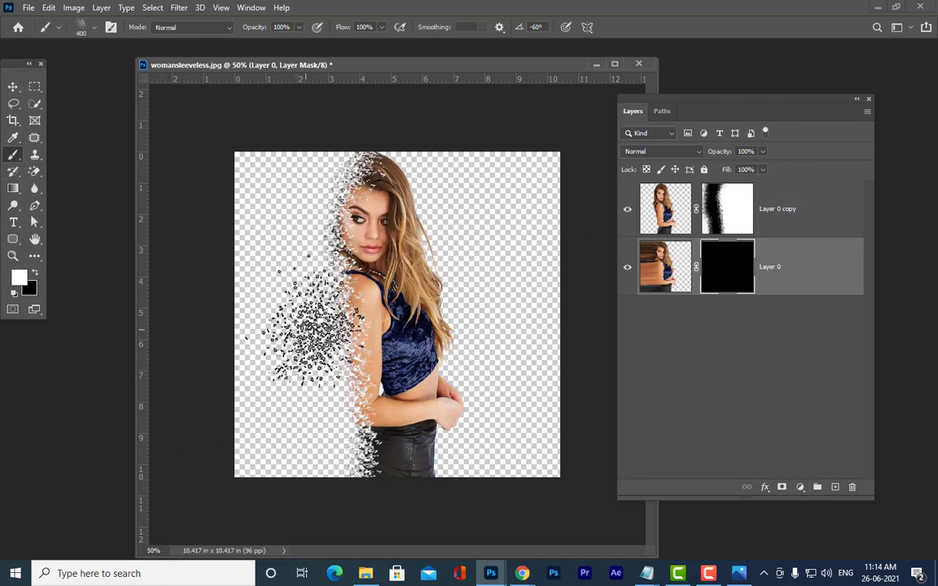
{"action": "key", "text": "]"}
{"action": "key", "text": "]"}
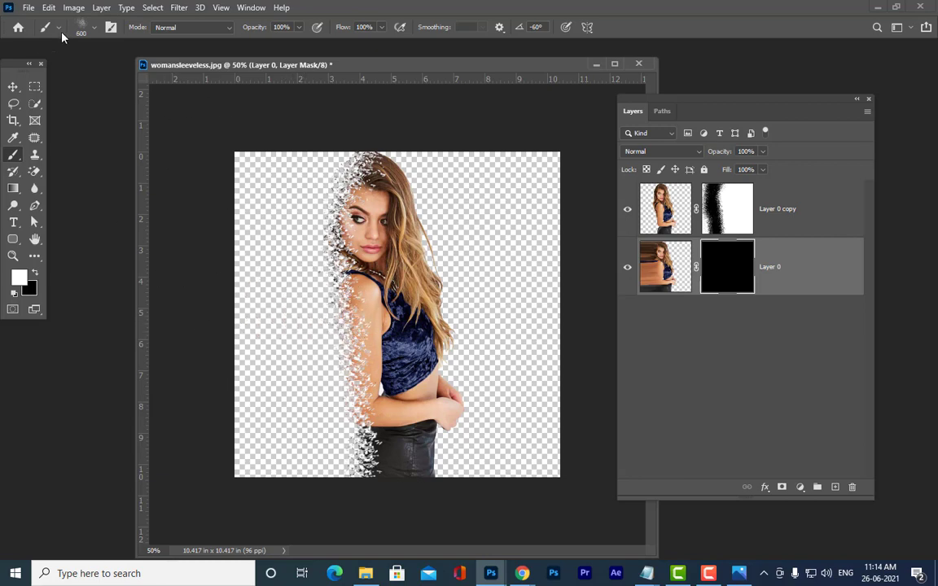
{"action": "left_click", "coordinate": [88, 29]}
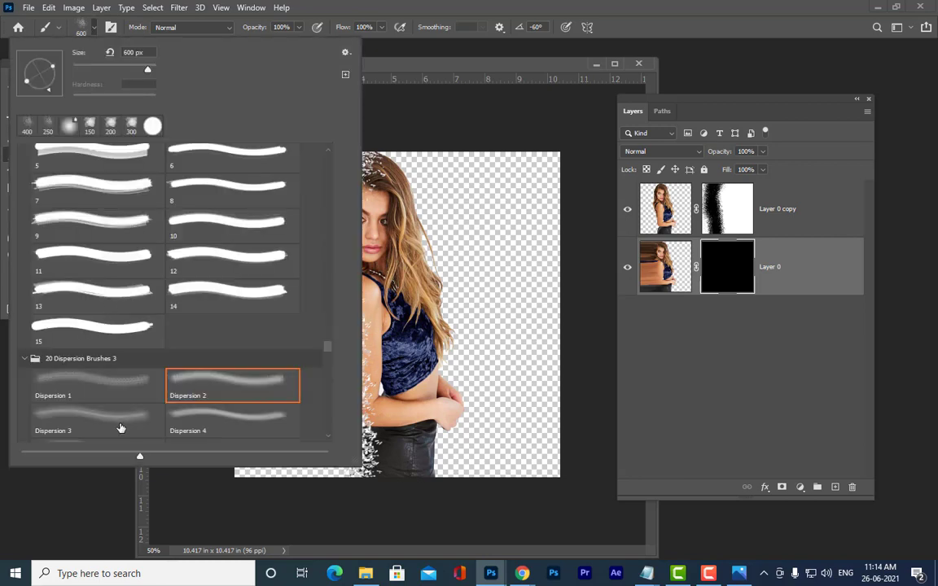
{"action": "left_click", "coordinate": [419, 66]}
{"action": "left_click", "coordinate": [312, 297]}
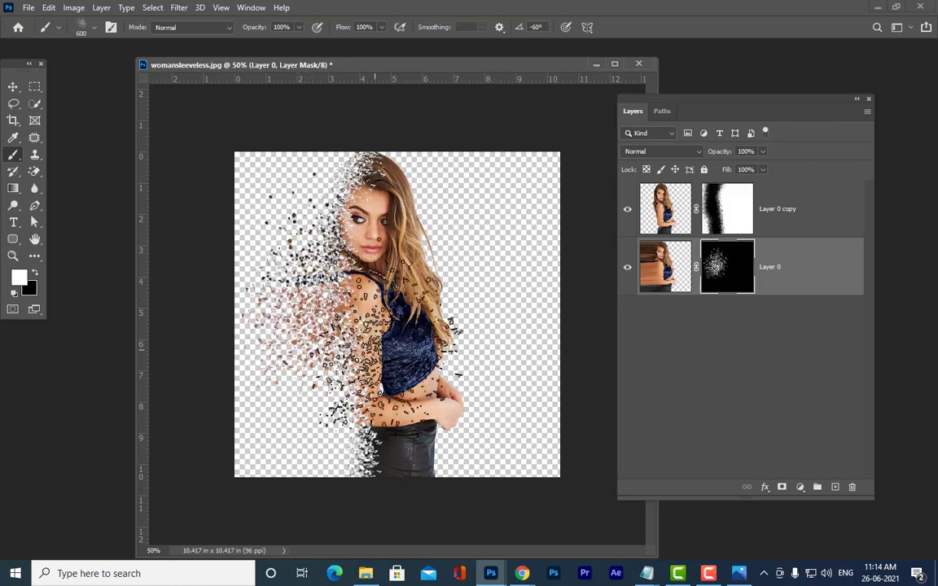
{"action": "left_click", "coordinate": [314, 420]}
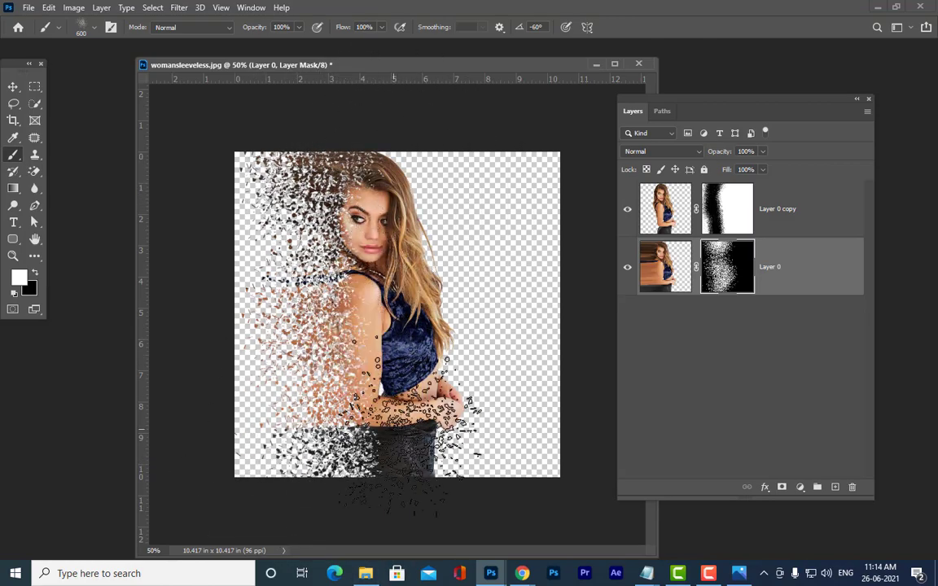
Step: Paint more white particles on the Layer 0 mask at 800 px and 400 px, filling in the area left of the woman's arm
{"action": "key", "text": "]"}
{"action": "key", "text": "]"}
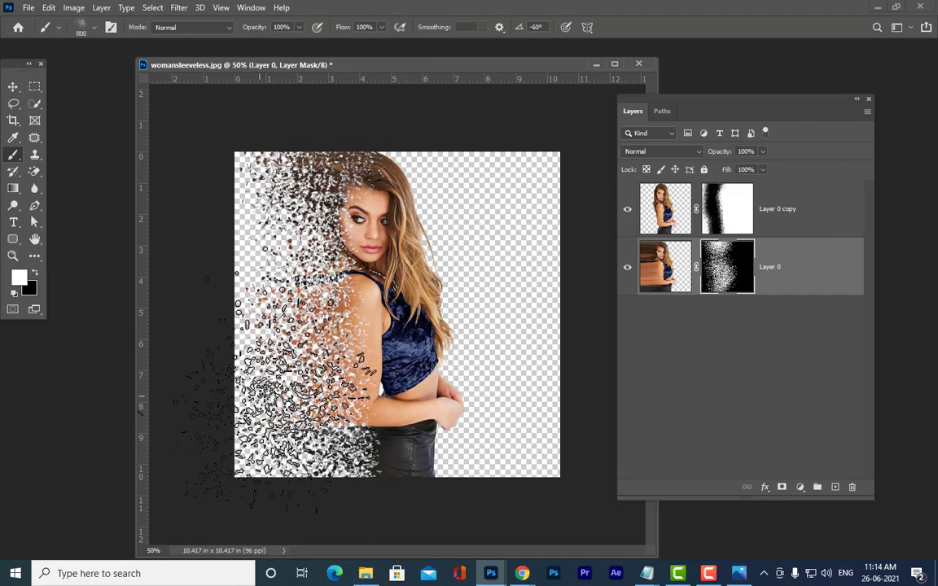
{"action": "key", "text": "["}
{"action": "key", "text": "["}
{"action": "key", "text": "["}
{"action": "key", "text": "["}
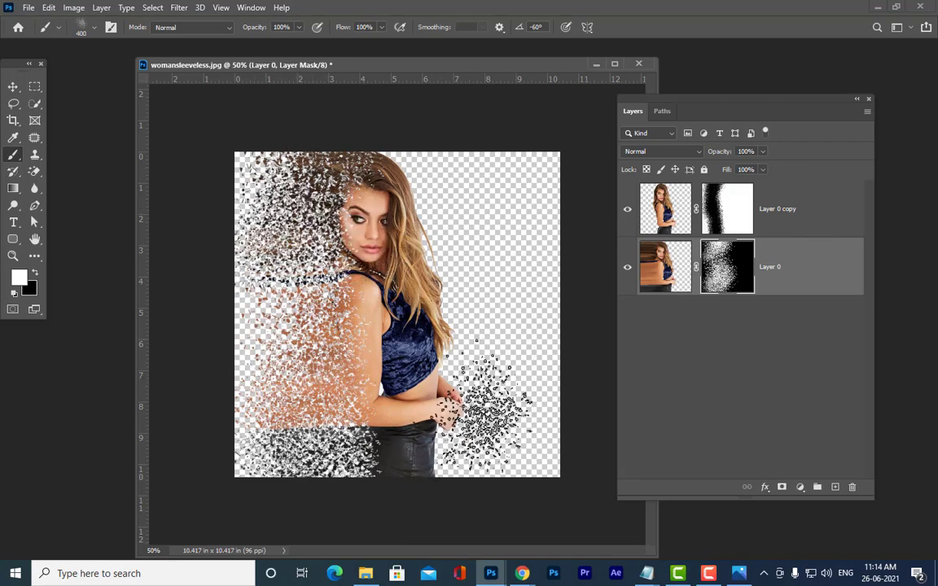
{"action": "key", "text": "bracketright"}
{"action": "key", "text": "bracketright"}
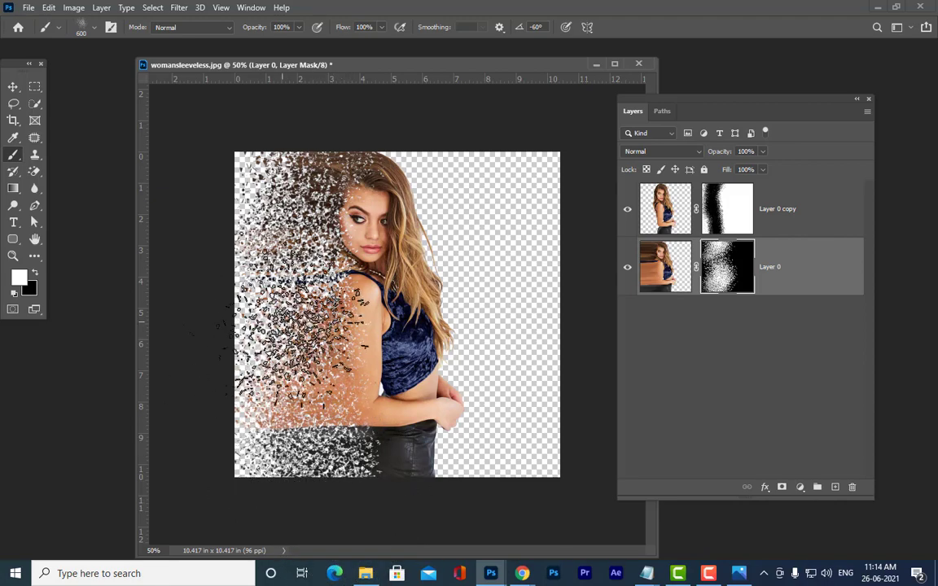
Step: Extend the white particles on the Layer 0 mask toward the photo's left edge, varying the brush size between 300 and 500 px
{"action": "key", "text": "bracketleft"}
{"action": "key", "text": "bracketleft"}
{"action": "key", "text": "bracketleft"}
{"action": "key", "text": "bracketleft"}
{"action": "key", "text": "bracketleft"}
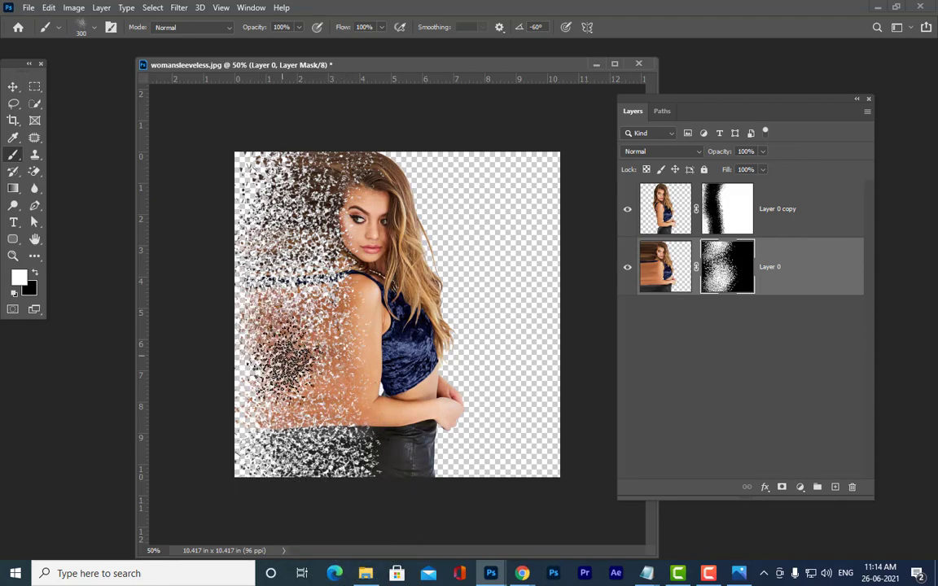
{"action": "key", "text": "bracketright"}
{"action": "key", "text": "bracketright"}
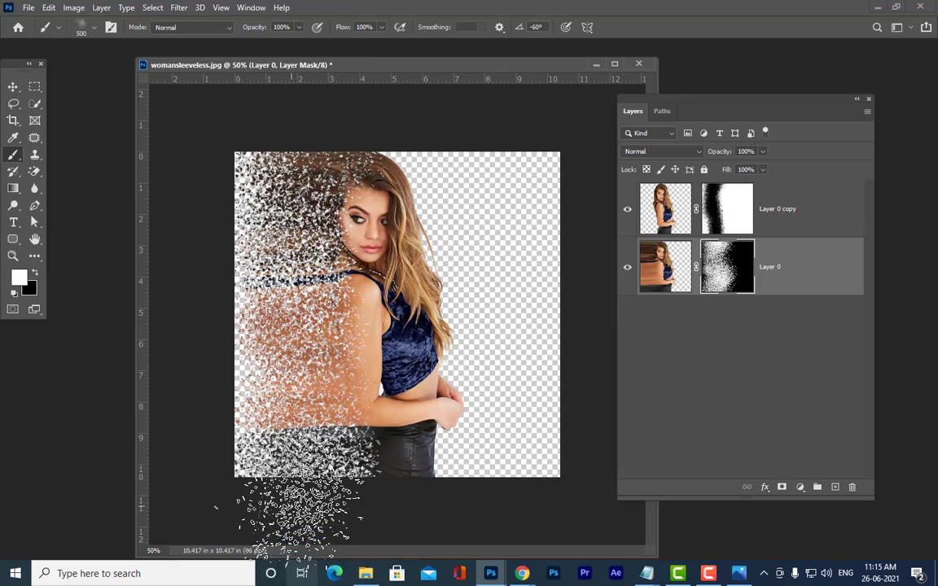
{"action": "key", "text": "bracketleft"}
{"action": "key", "text": "bracketleft"}
{"action": "key", "text": "bracketleft"}
{"action": "key", "text": "bracketleft"}
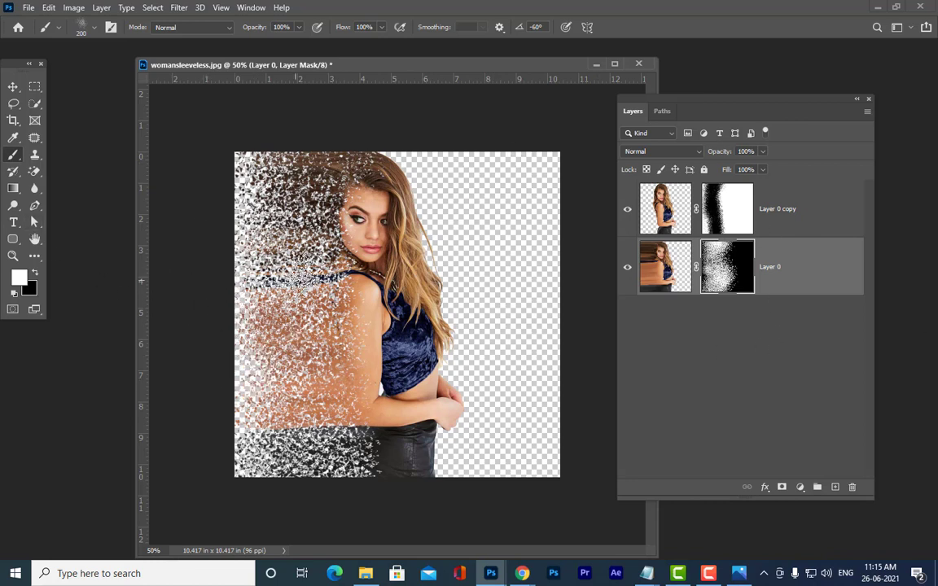
Step: Paint black on the Layer 0 mask at 400 px to thin the particles along the photo's left edge, undoing the stroke across the middle
{"action": "key", "text": "bracketright"}
{"action": "key", "text": "bracketright"}
{"action": "key", "text": "bracketright"}
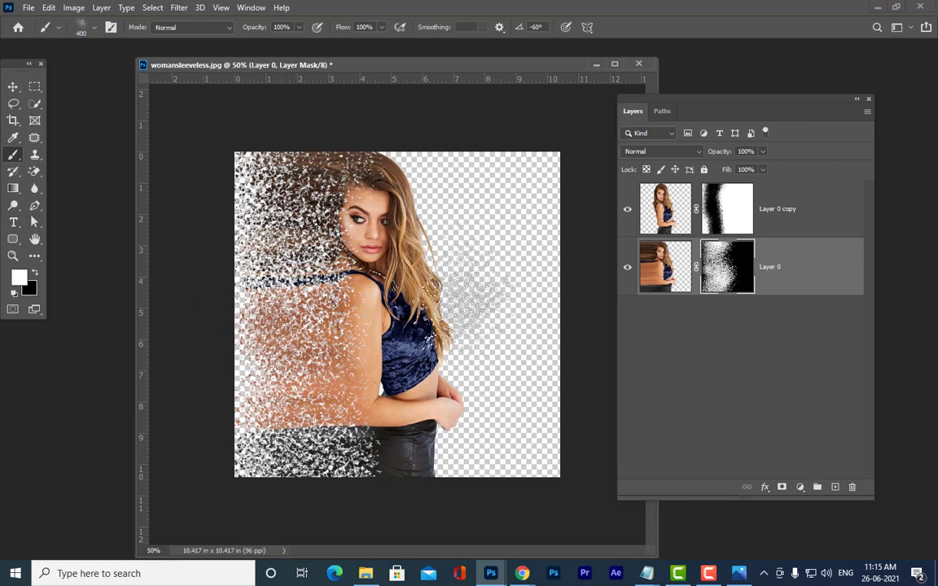
{"action": "left_click", "coordinate": [33, 277]}
{"action": "left_click", "coordinate": [291, 320]}
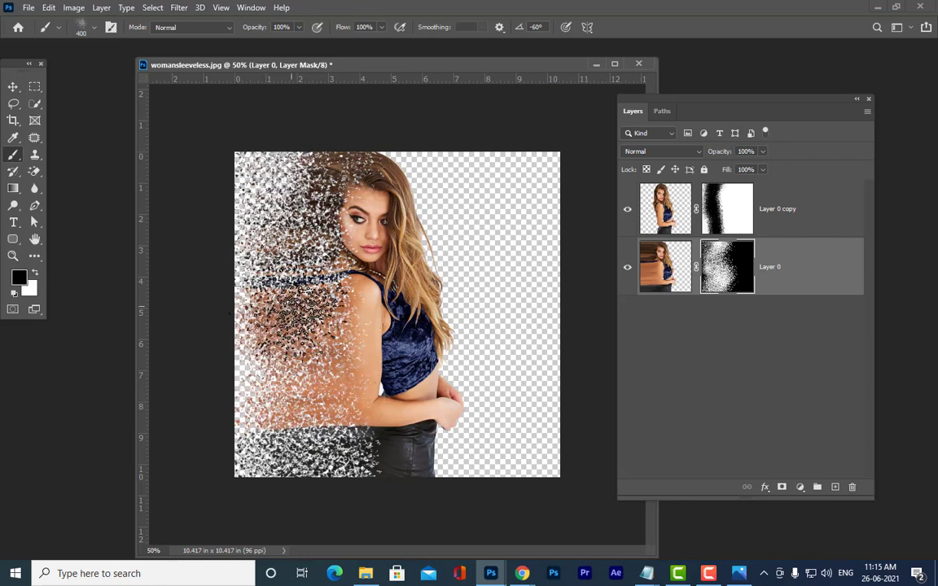
{"action": "mouse_move", "coordinate": [292, 320]}
{"action": "left_mouse_down"}
{"action": "mouse_move", "coordinate": [260, 261]}
{"action": "mouse_move", "coordinate": [271, 399]}
{"action": "left_mouse_up"}
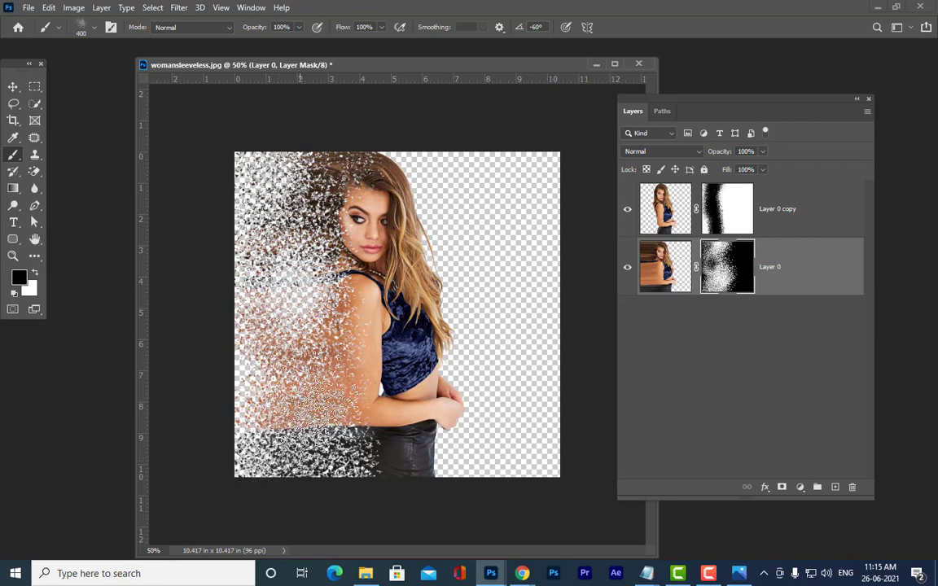
{"action": "key", "text": "ctrl+z"}
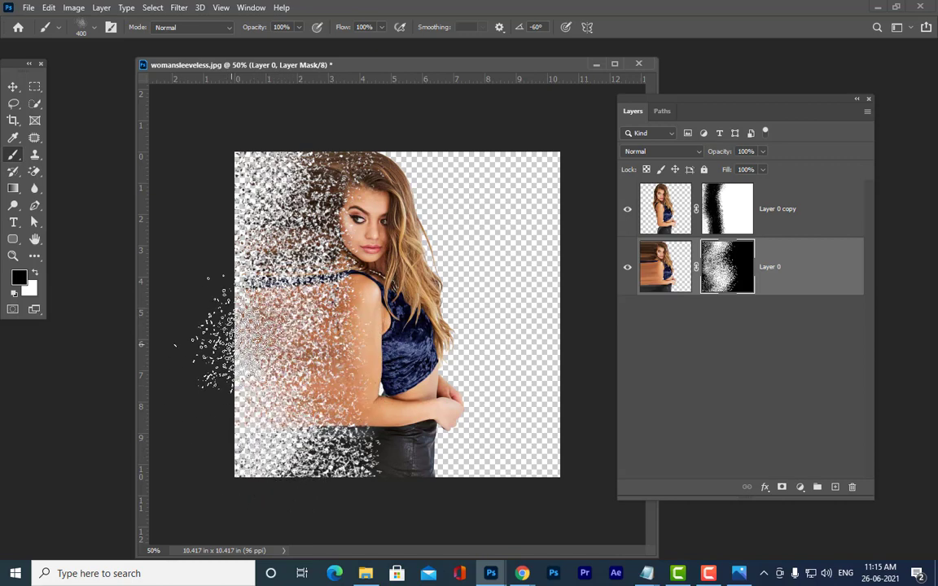
{"action": "mouse_move", "coordinate": [233, 344]}
{"action": "left_mouse_down"}
{"action": "mouse_move", "coordinate": [251, 326]}
{"action": "mouse_move", "coordinate": [236, 291]}
{"action": "mouse_move", "coordinate": [301, 213]}
{"action": "mouse_move", "coordinate": [269, 153]}
{"action": "mouse_move", "coordinate": [265, 183]}
{"action": "left_mouse_up"}
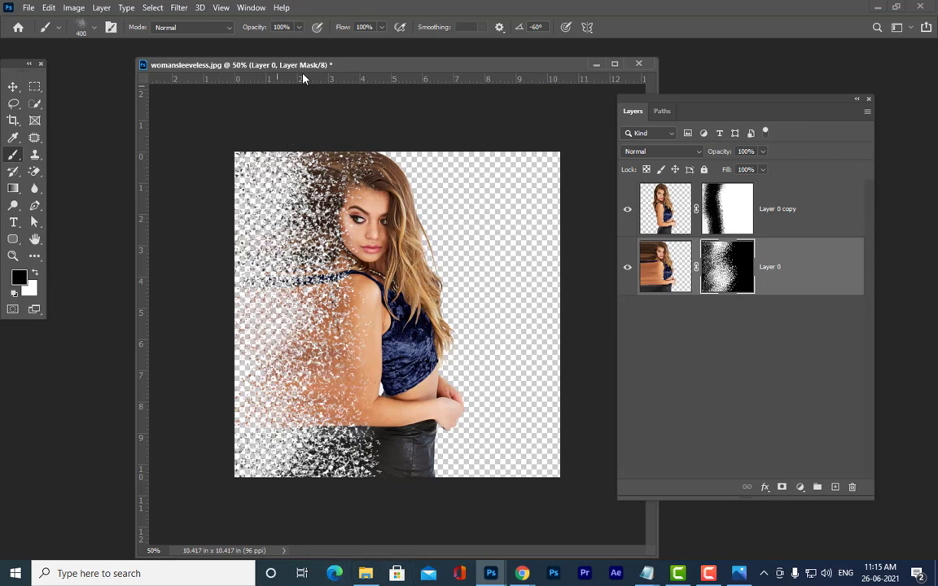
Step: Paint black with the brush at 600 px over the particles left of the arm, ending with the Layer 0 mask active
{"action": "left_click", "coordinate": [727, 195]}
{"action": "mouse_move", "coordinate": [342, 383]}
{"action": "left_mouse_down"}
{"action": "mouse_move", "coordinate": [277, 301]}
{"action": "mouse_move", "coordinate": [260, 326]}
{"action": "left_mouse_up"}
{"action": "key", "text": "bracketright"}
{"action": "key", "text": "bracketright"}
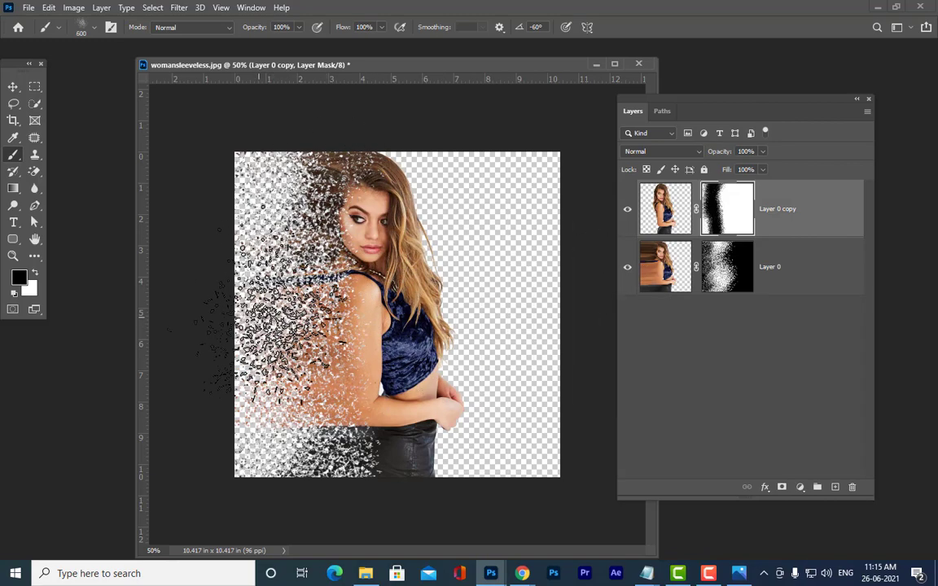
{"action": "left_click", "coordinate": [737, 269]}
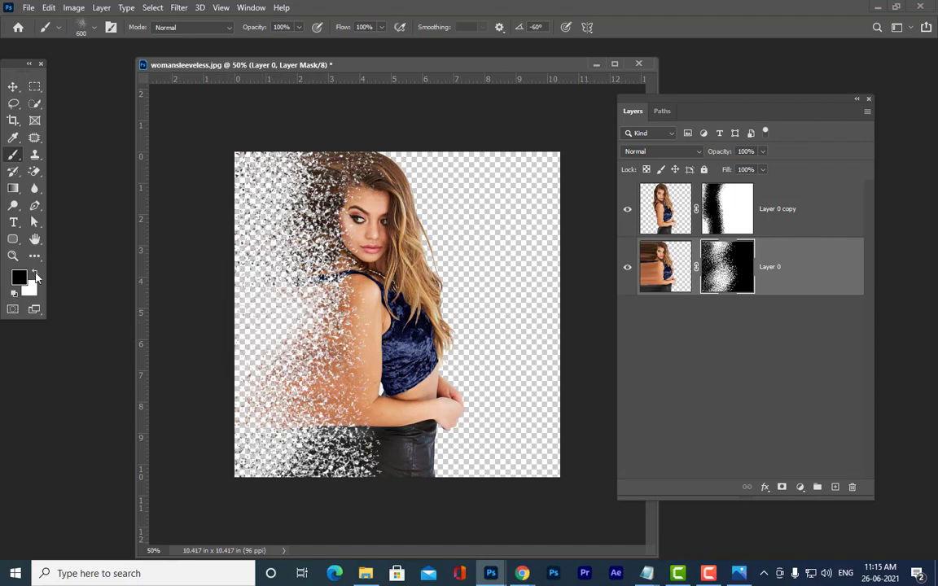
Step: Paint white particles back onto the Layer 0 mask at 600 px, beside the woman's shoulder and arm
{"action": "key", "text": "x"}
{"action": "left_click", "coordinate": [285, 300]}
{"action": "left_click", "coordinate": [266, 286]}
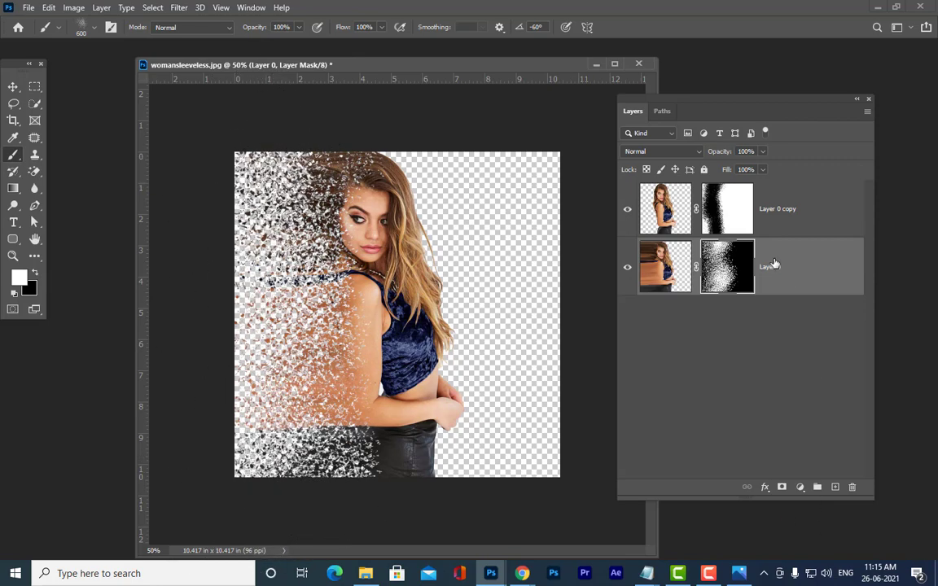
Step: Apply a Motion Blur to the Layer 0 copy mask with an angle of 0° and a distance of 11 pixels
{"action": "left_click", "coordinate": [737, 215]}
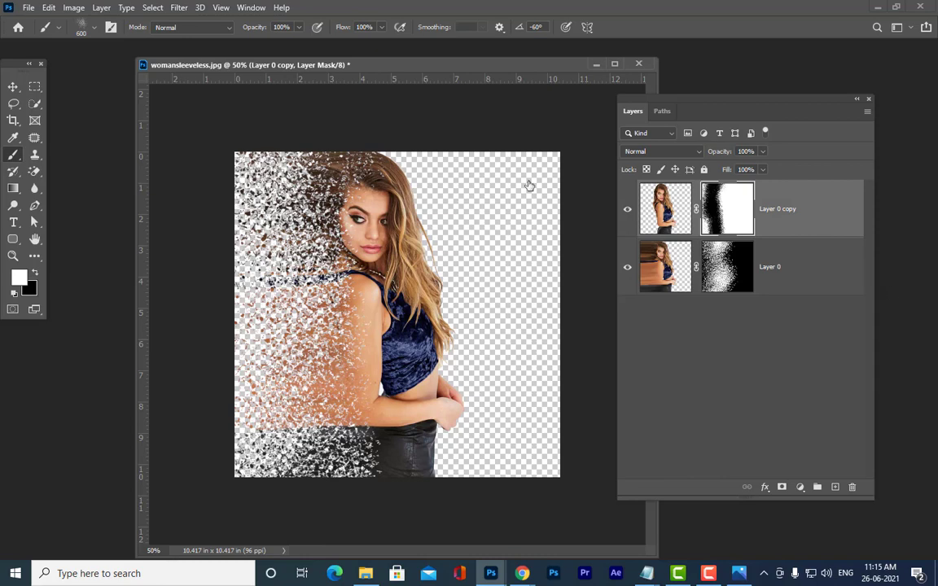
{"action": "left_click", "coordinate": [179, 8]}
{"action": "mouse_move", "coordinate": [229, 154]}
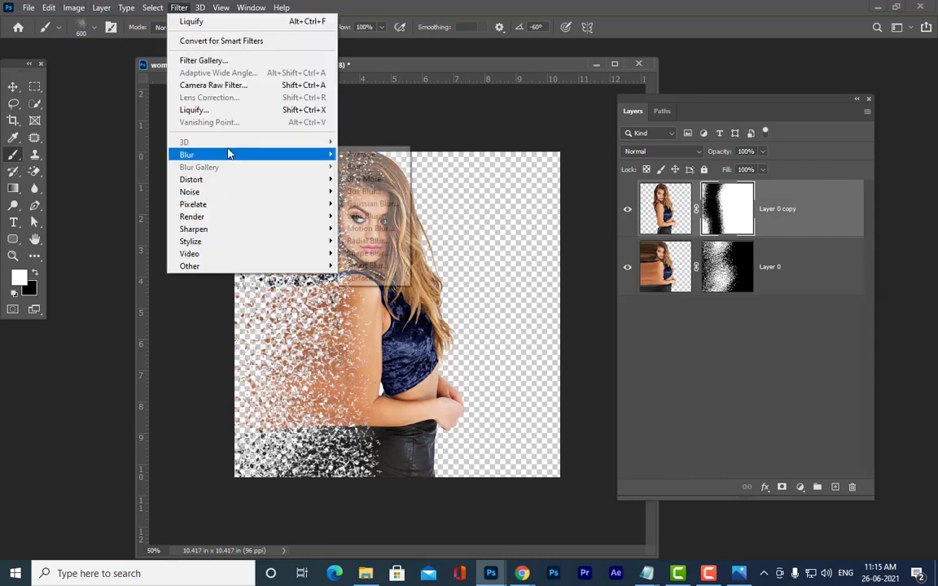
{"action": "left_click", "coordinate": [370, 229]}
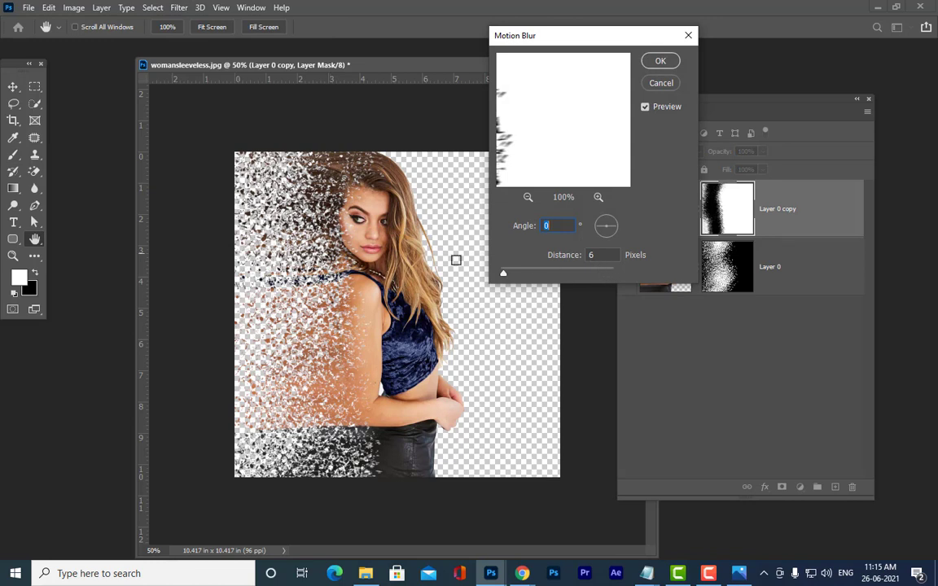
{"action": "left_click_drag", "start_coordinate": [503, 273], "coordinate": [517, 273]}
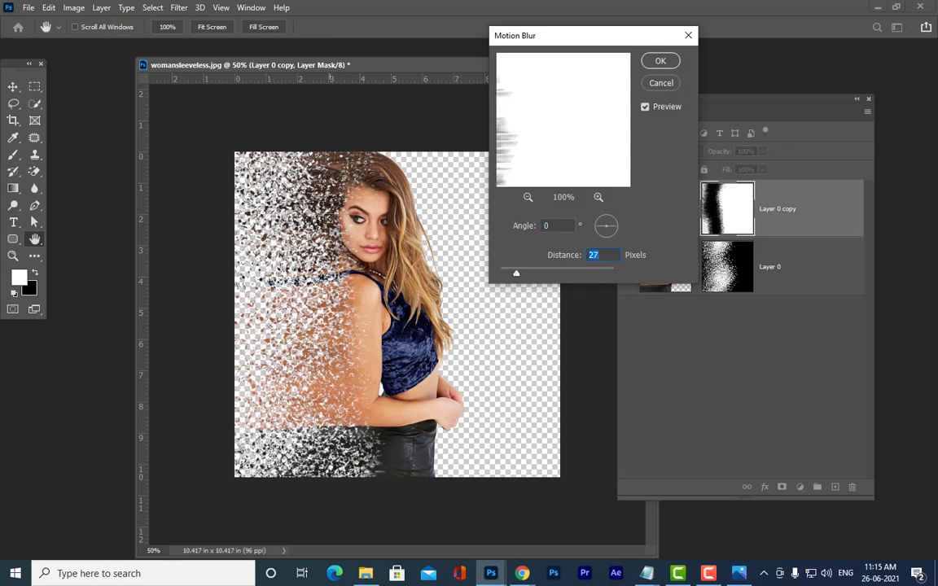
{"action": "left_click_drag", "start_coordinate": [514, 278], "coordinate": [506, 277]}
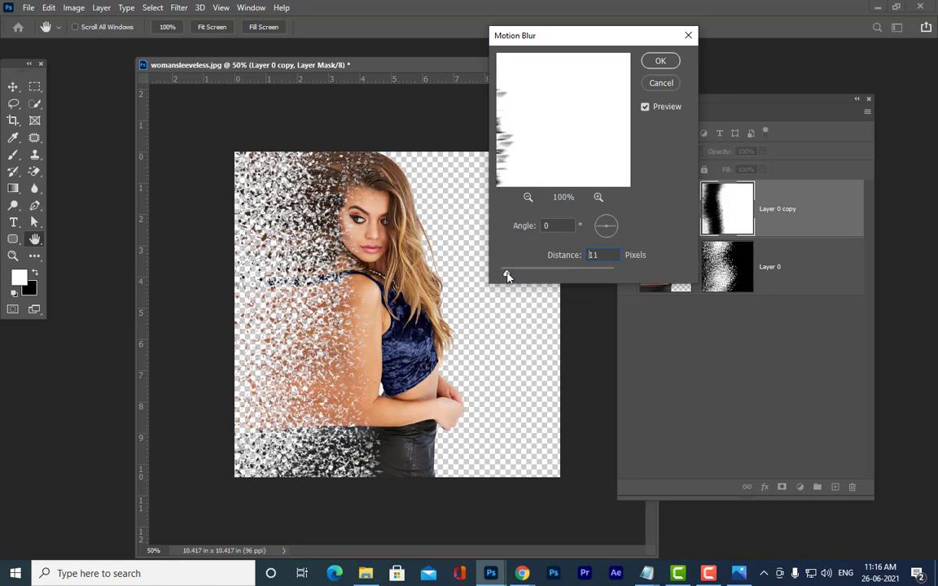
{"action": "left_click", "coordinate": [661, 62]}
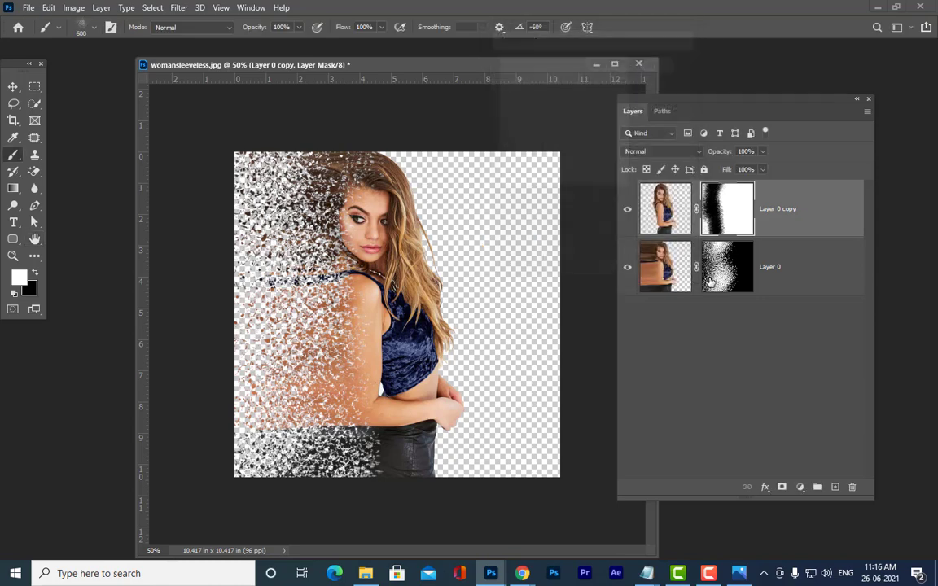
Step: Apply a Motion Blur to the Layer 0 mask with an angle of 0° and a distance of 2 pixels
{"action": "left_click", "coordinate": [714, 277]}
{"action": "left_click", "coordinate": [179, 8]}
{"action": "mouse_move", "coordinate": [241, 156]}
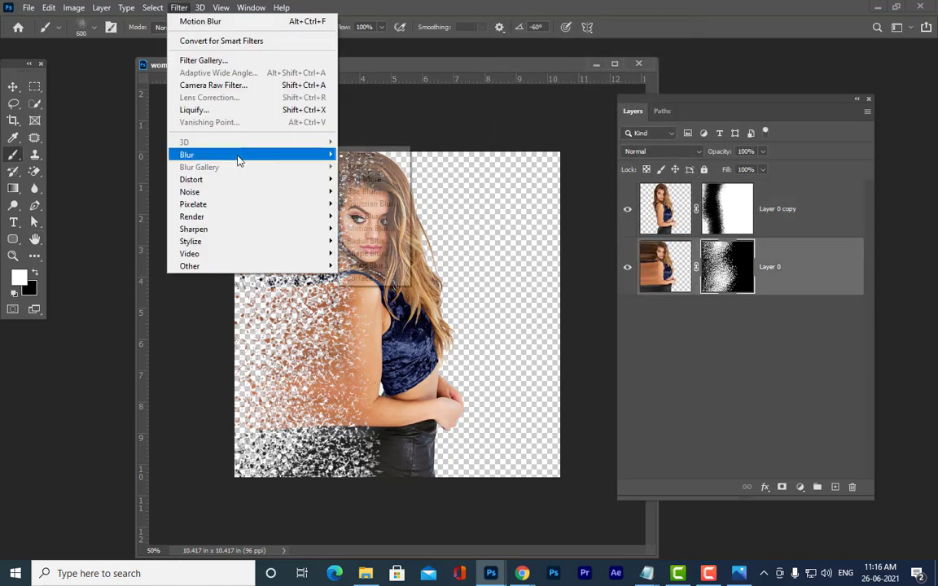
{"action": "left_click", "coordinate": [371, 228]}
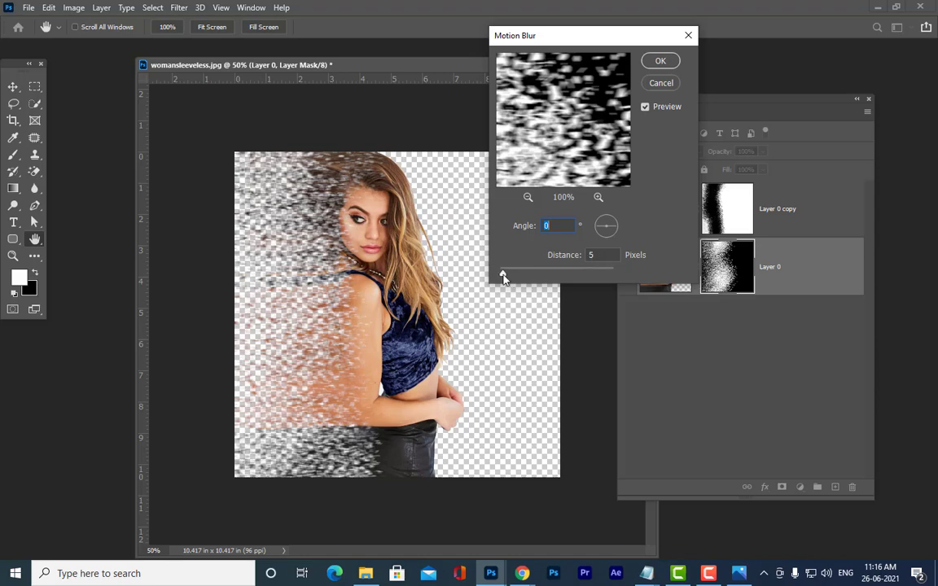
{"action": "left_click_drag", "start_coordinate": [503, 278], "coordinate": [503, 275]}
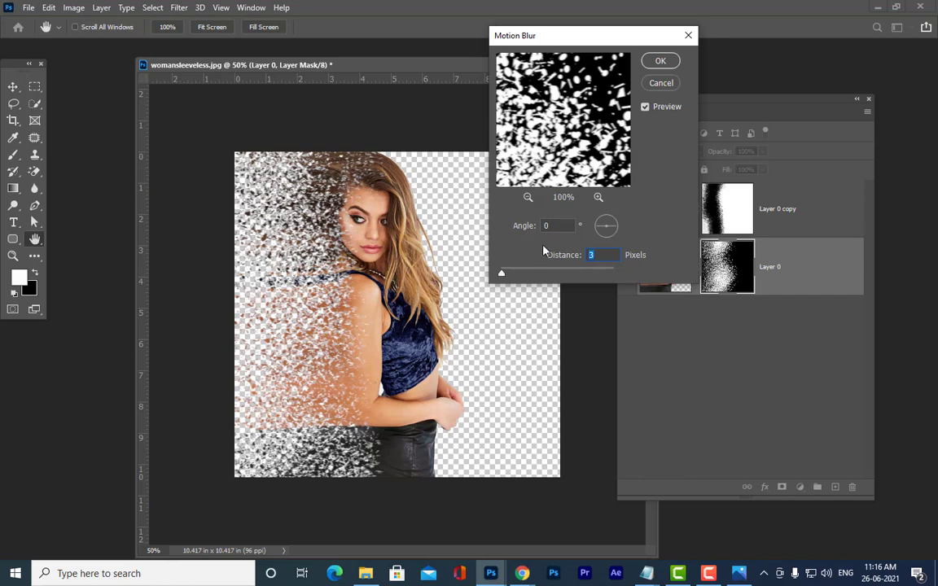
{"action": "left_click_drag", "start_coordinate": [502, 278], "coordinate": [502, 277]}
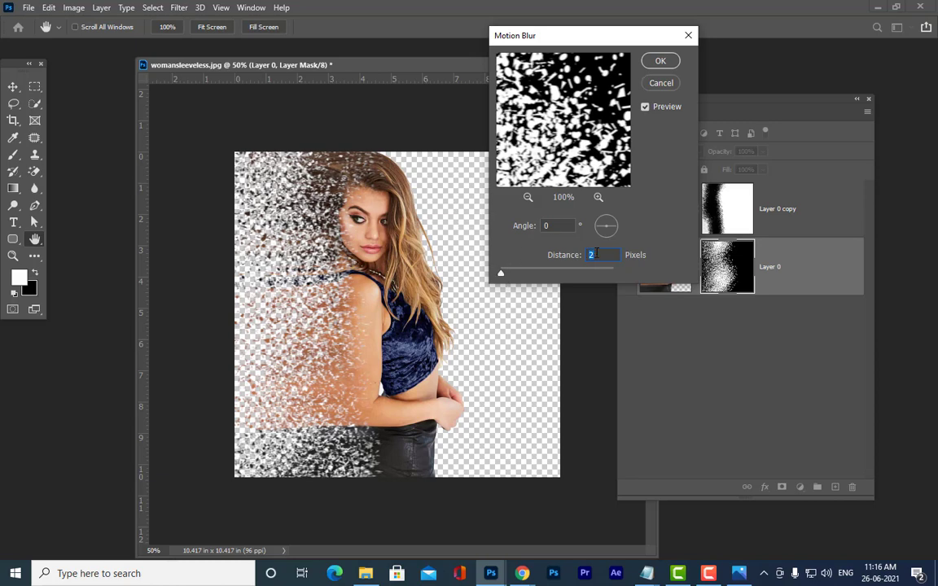
{"action": "left_click", "coordinate": [663, 61]}
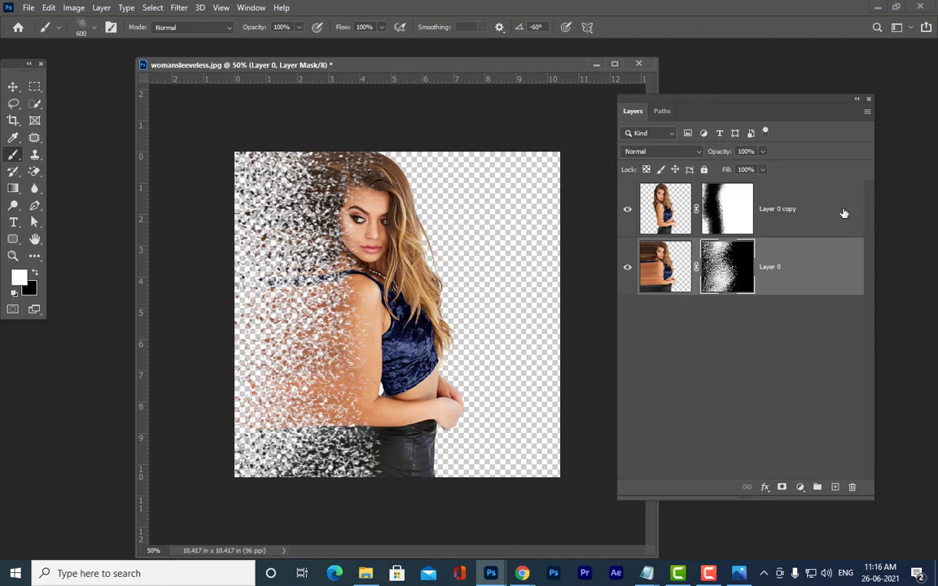
Step: Add a new layer beneath Layer 0 and fill it with the white background color
{"action": "left_click", "coordinate": [835, 487]}
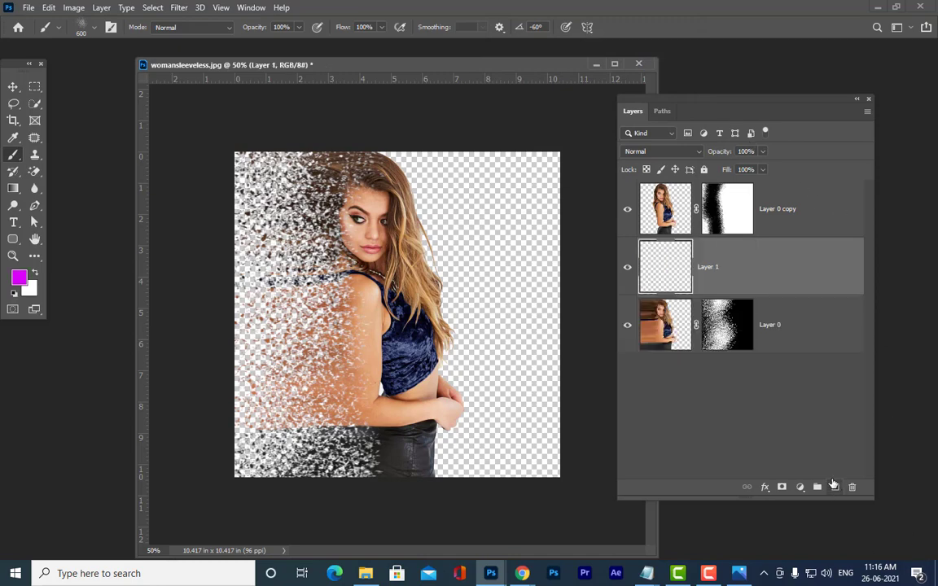
{"action": "left_click_drag", "start_coordinate": [804, 272], "coordinate": [780, 373]}
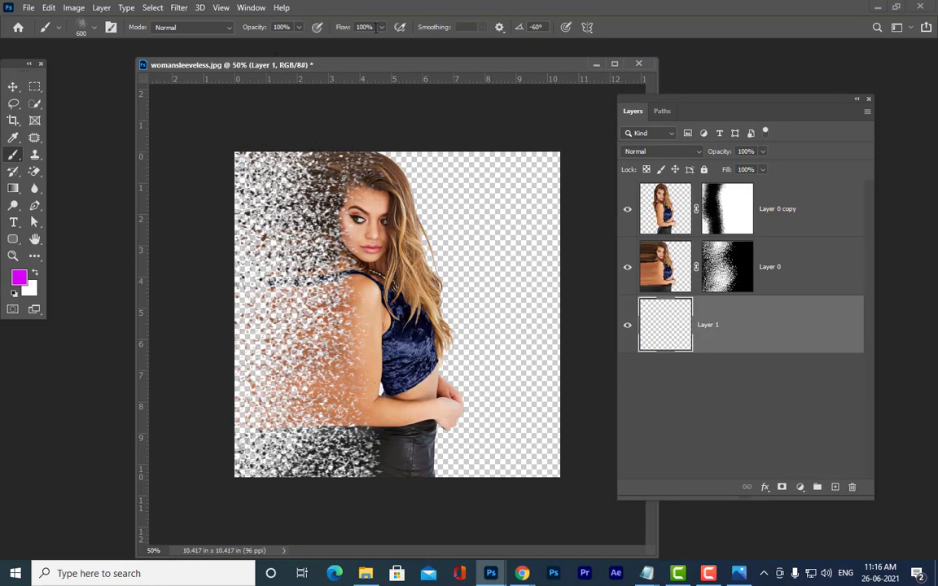
{"action": "key", "text": "ctrl+BackSpace"}
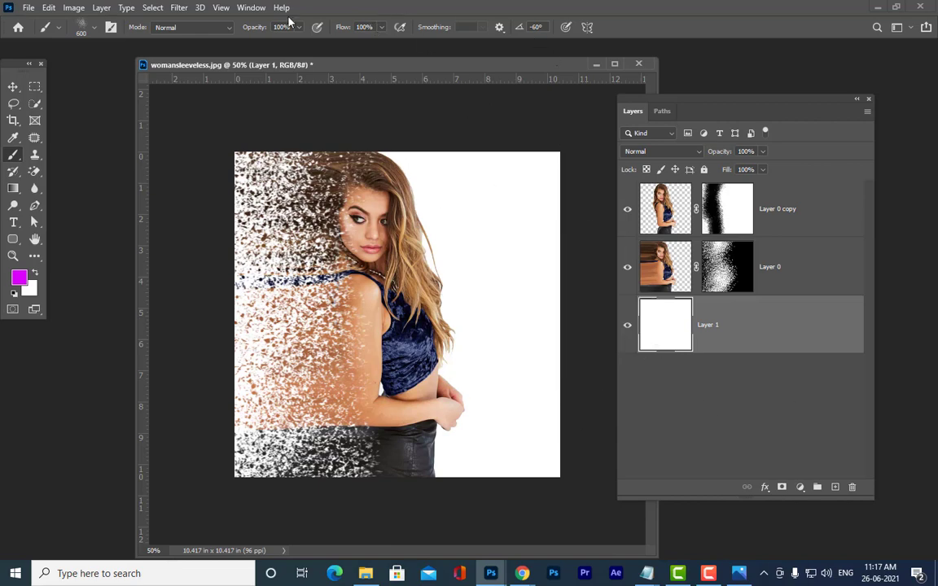
Step: Switch to the Move tool and close womansleeveless.jpg without saving the changes
{"action": "left_click", "coordinate": [13, 86]}
{"action": "left_click_drag", "start_coordinate": [352, 67], "coordinate": [307, 71]}
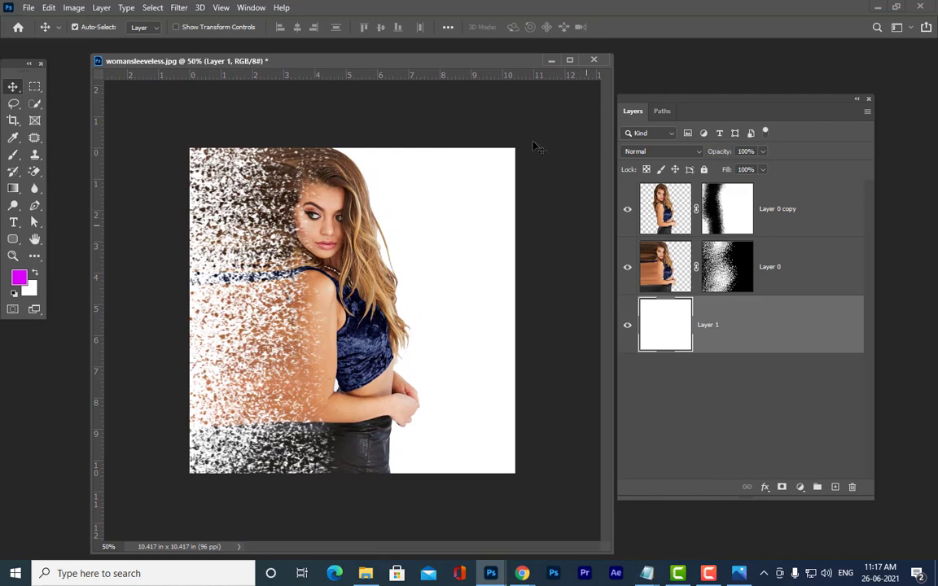
{"action": "left_click_drag", "start_coordinate": [456, 61], "coordinate": [460, 90]}
{"action": "left_click", "coordinate": [598, 89]}
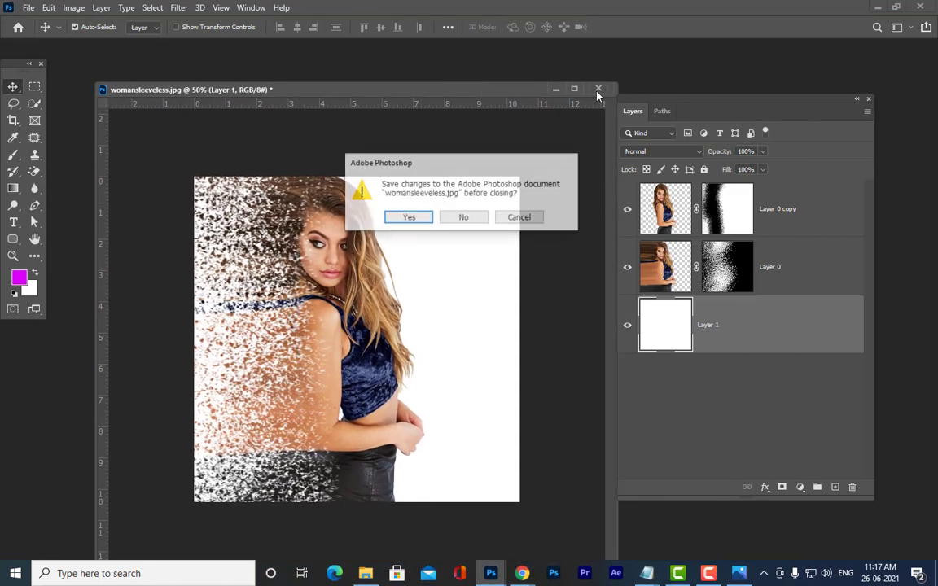
{"action": "left_click", "coordinate": [462, 217]}
{"action": "scroll", "coordinate": [562, 191], "scroll_direction": "down", "scroll_amount": 2}
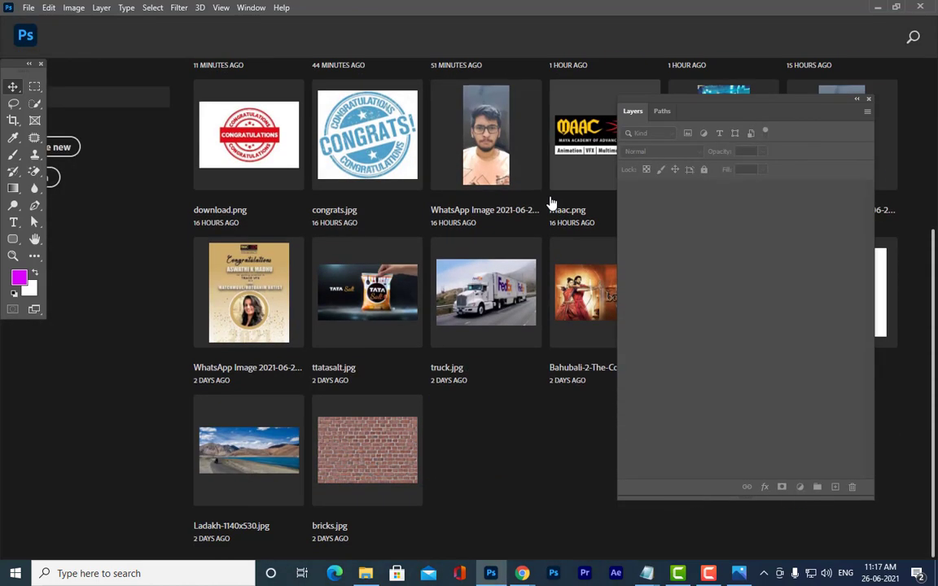
{"action": "scroll", "coordinate": [550, 202], "scroll_direction": "up", "scroll_amount": 2}
{"action": "mouse_move", "coordinate": [672, 108]}
{"action": "left_mouse_down"}
{"action": "mouse_move", "coordinate": [703, 100]}
{"action": "mouse_move", "coordinate": [678, 100]}
{"action": "left_mouse_up"}
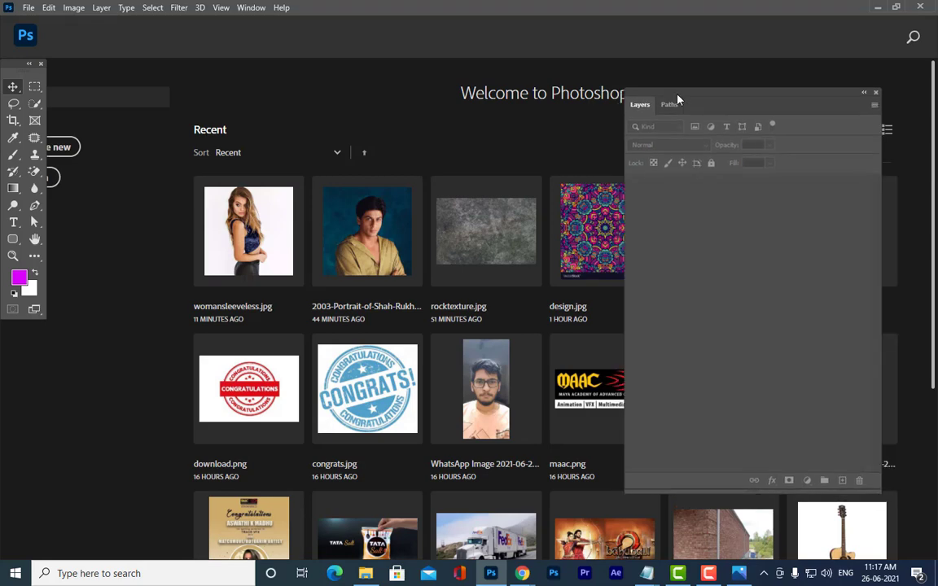
{"action": "scroll", "coordinate": [407, 142], "scroll_direction": "down", "scroll_amount": 2}
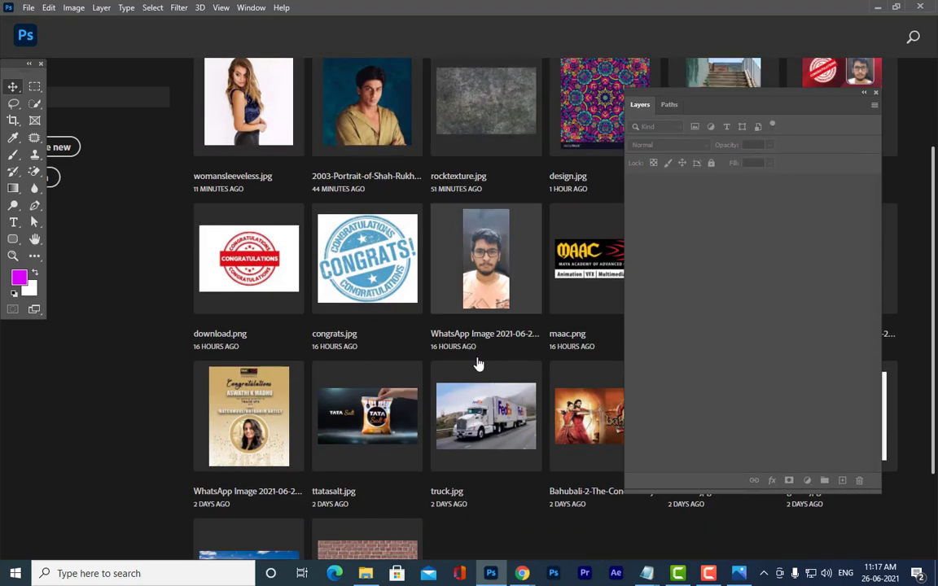
Step: Create a new A4 document in landscape orientation, 297 x 210 mm at 300 pixels/inch, in RGB Color with a white background
{"action": "left_click", "coordinate": [30, 8]}
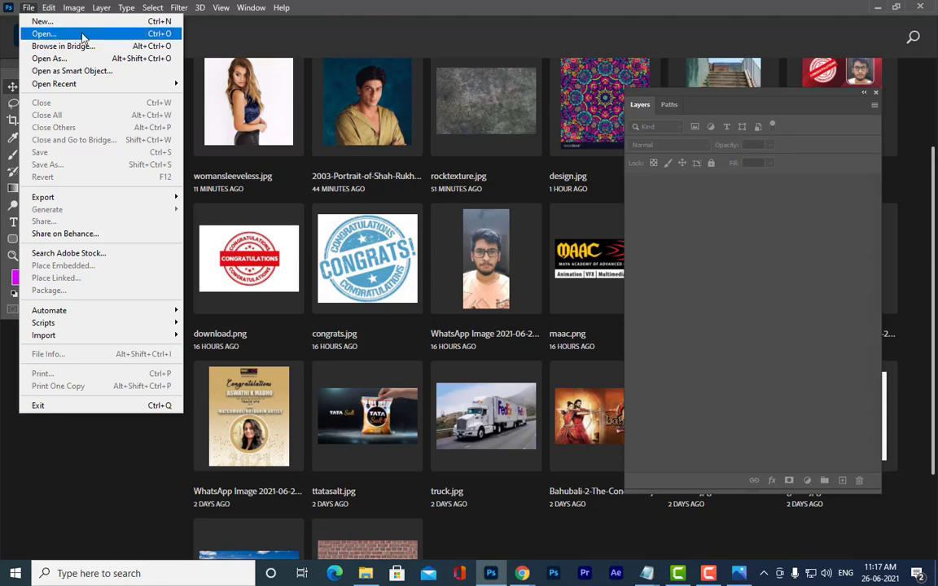
{"action": "left_click", "coordinate": [44, 22]}
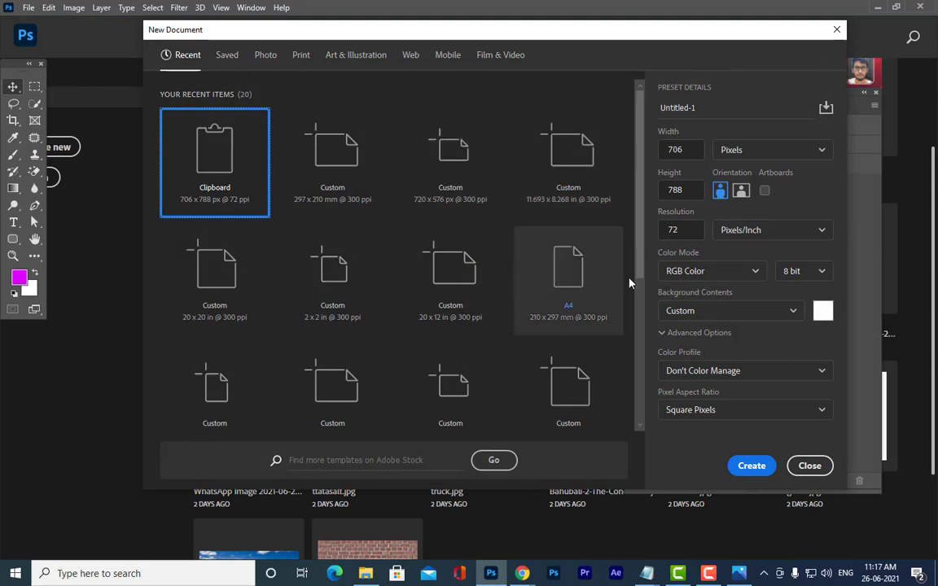
{"action": "left_click", "coordinate": [570, 277]}
{"action": "left_click", "coordinate": [740, 190]}
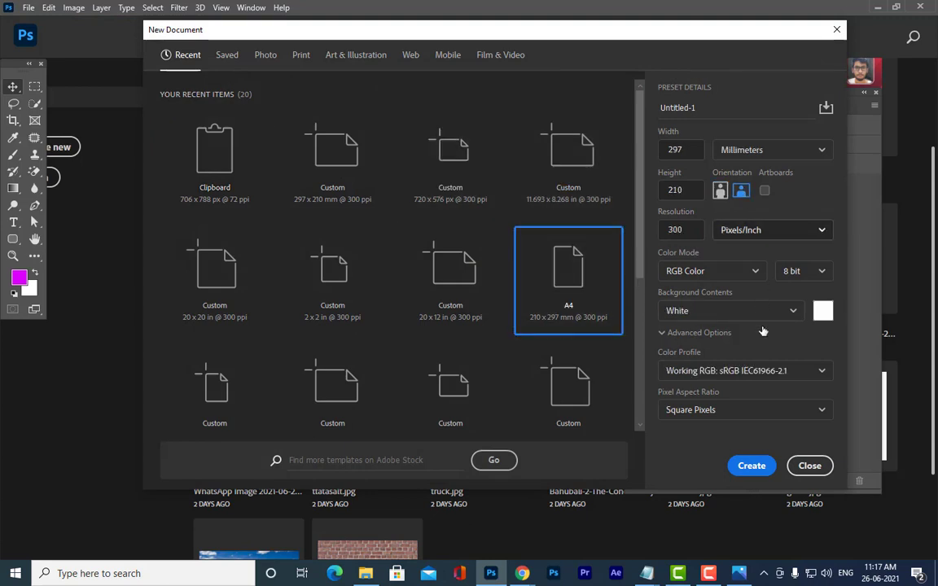
{"action": "left_click", "coordinate": [750, 465]}
Step: Float the new document in its own window and move the Layers panel clear of the canvas
{"action": "left_click_drag", "start_coordinate": [51, 47], "coordinate": [128, 91]}
{"action": "left_click_drag", "start_coordinate": [655, 93], "coordinate": [724, 84]}
{"action": "left_click_drag", "start_coordinate": [396, 91], "coordinate": [387, 76]}
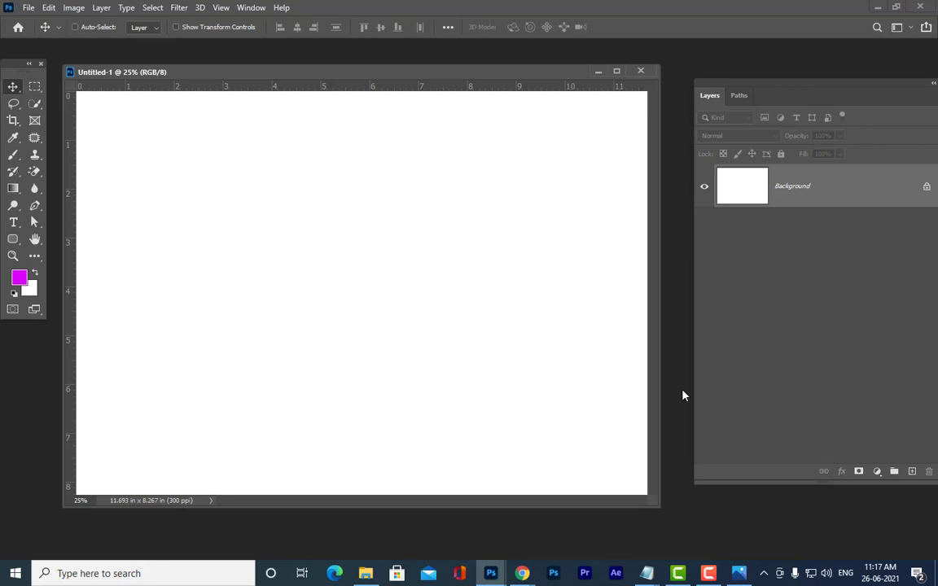
Step: Look through the photoshop ref images folder for an image to open
{"action": "key", "text": "ctrl+o"}
{"action": "scroll", "coordinate": [802, 193], "scroll_direction": "down", "scroll_amount": 5}
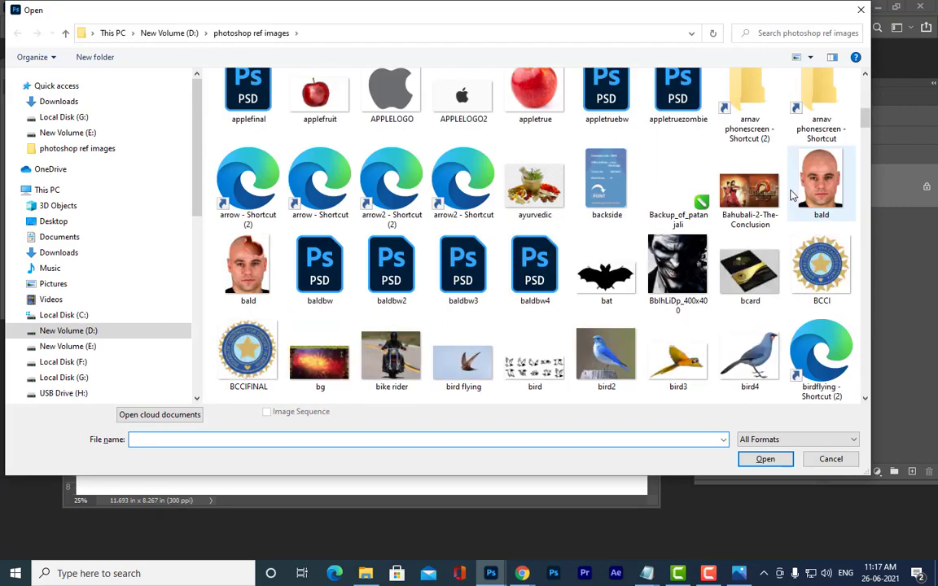
{"action": "scroll", "coordinate": [791, 195], "scroll_direction": "down", "scroll_amount": 5}
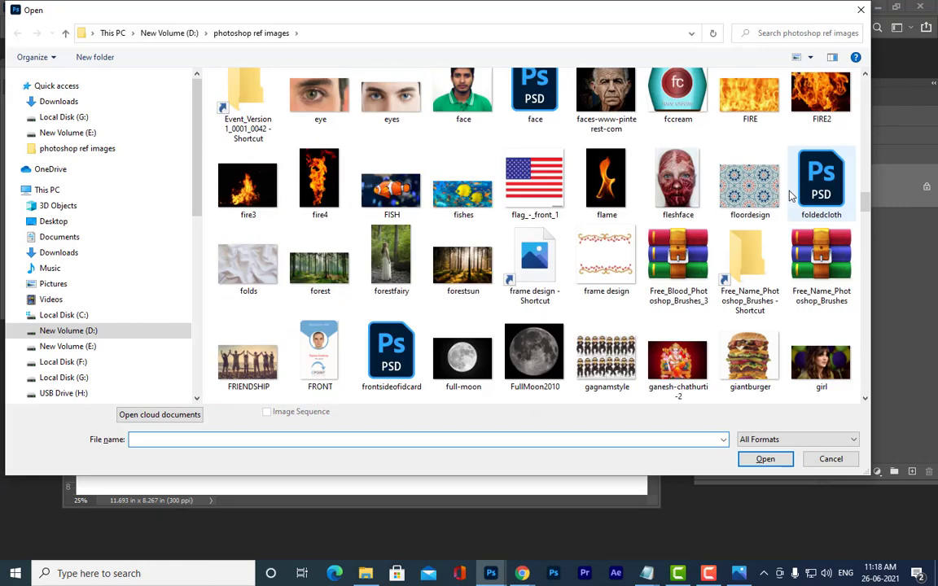
{"action": "scroll", "coordinate": [791, 195], "scroll_direction": "down", "scroll_amount": 10}
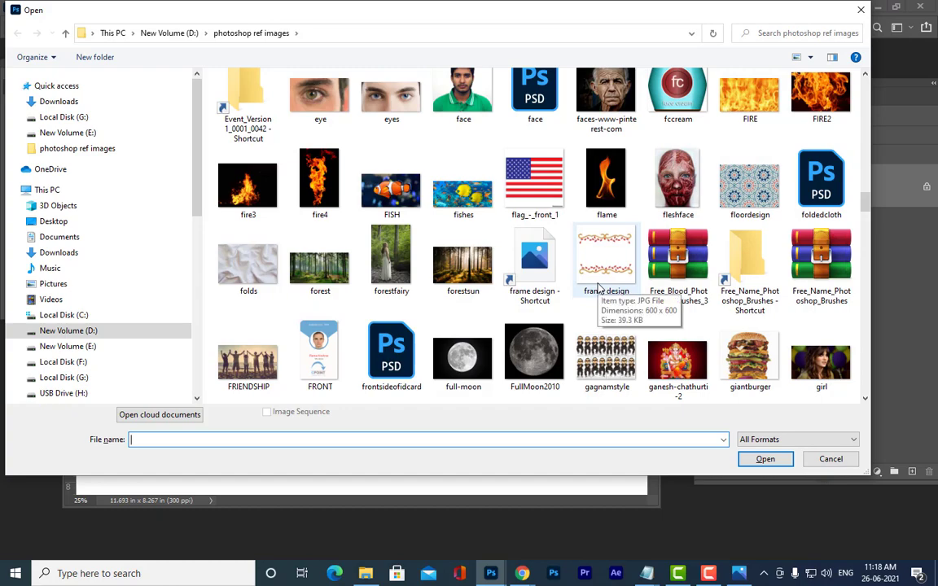
{"action": "scroll", "coordinate": [605, 259], "scroll_direction": "down", "scroll_amount": 20}
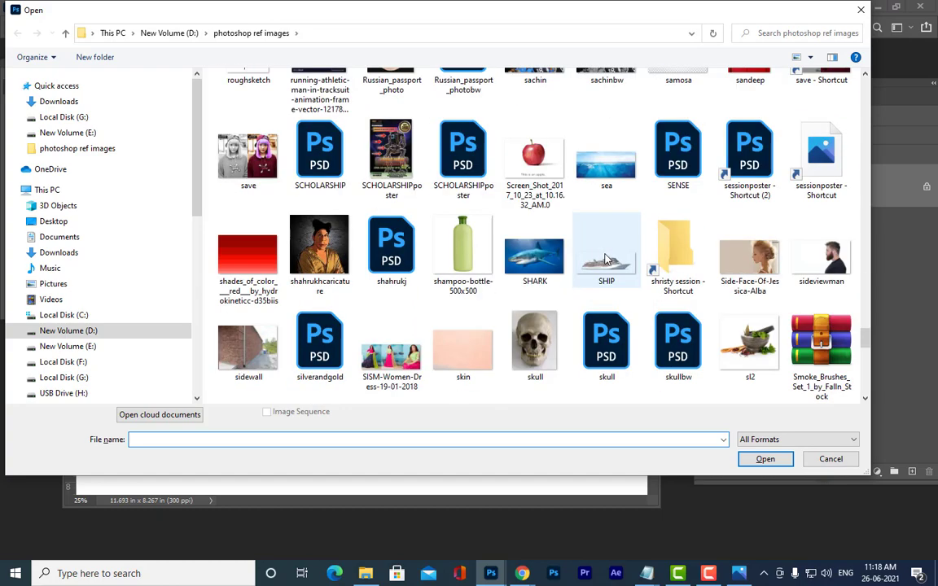
{"action": "scroll", "coordinate": [605, 259], "scroll_direction": "down", "scroll_amount": 5}
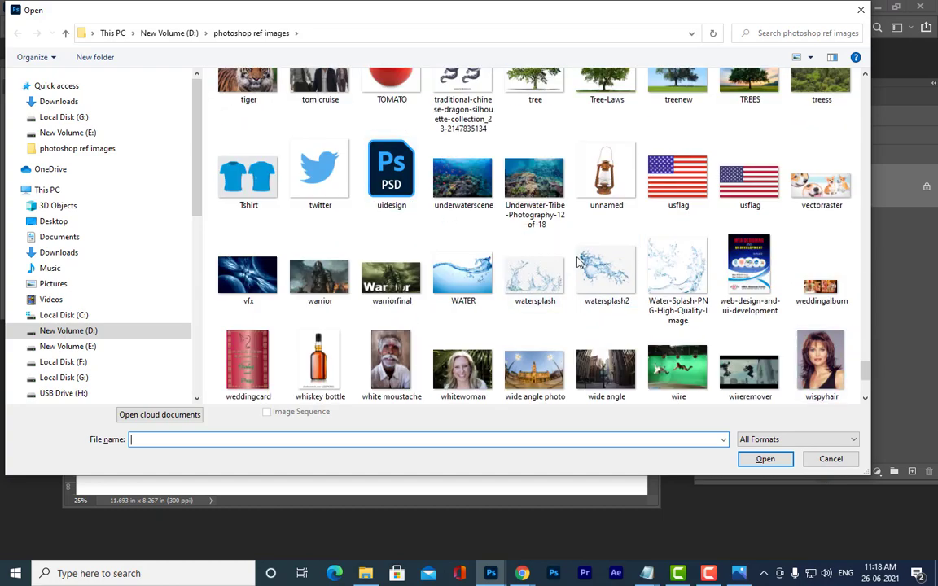
{"action": "scroll", "coordinate": [562, 286], "scroll_direction": "down", "scroll_amount": 3}
{"action": "left_click", "coordinate": [94, 149]}
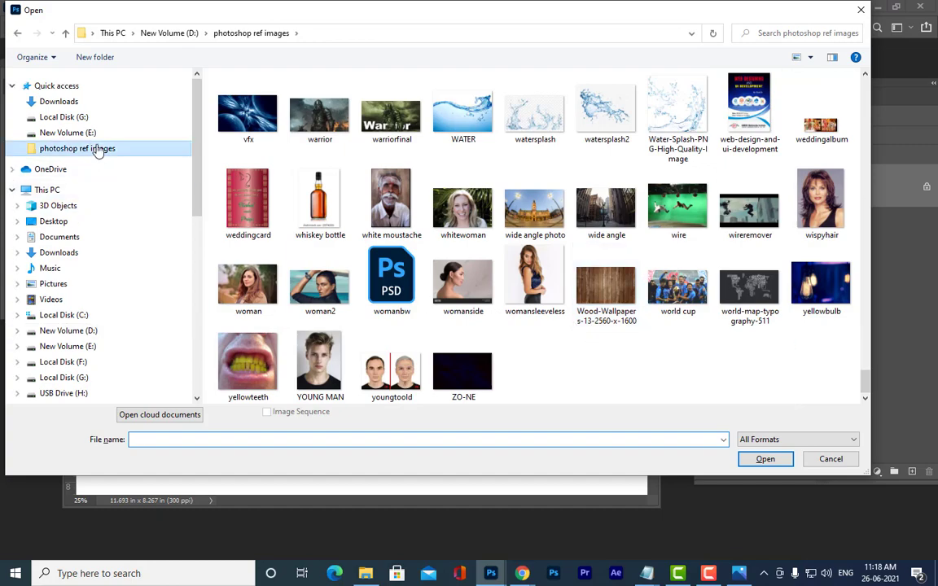
{"action": "scroll", "coordinate": [643, 236], "scroll_direction": "down", "scroll_amount": 6}
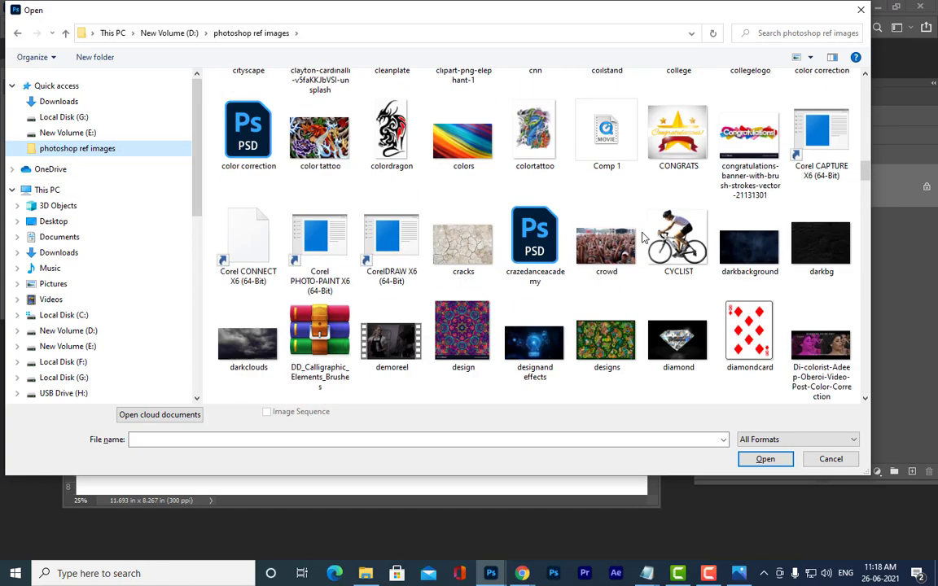
{"action": "scroll", "coordinate": [643, 236], "scroll_direction": "down", "scroll_amount": 4}
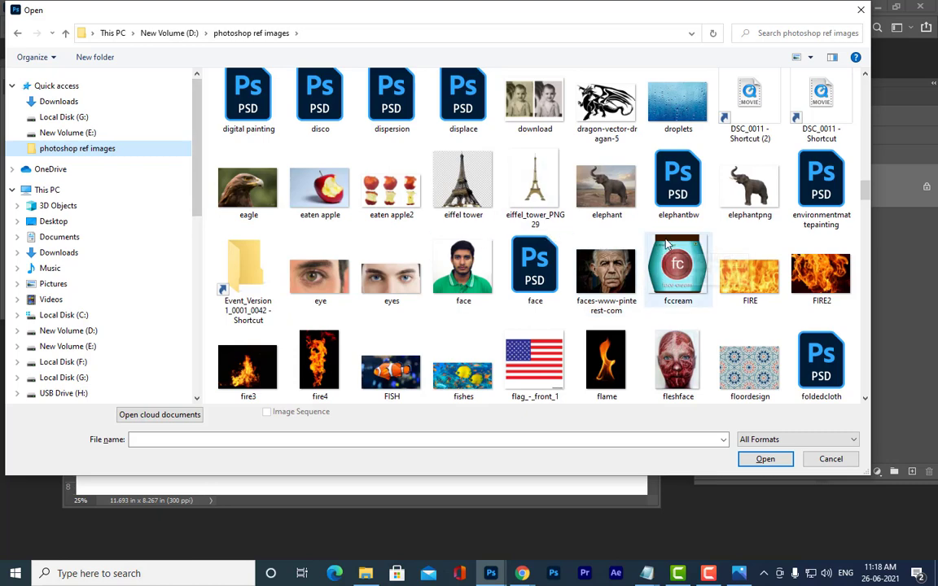
Step: Search the photoshop ref images folder for "folds" and open the folds cloth image
{"action": "left_click", "coordinate": [673, 127]}
{"action": "type", "text": "face"}
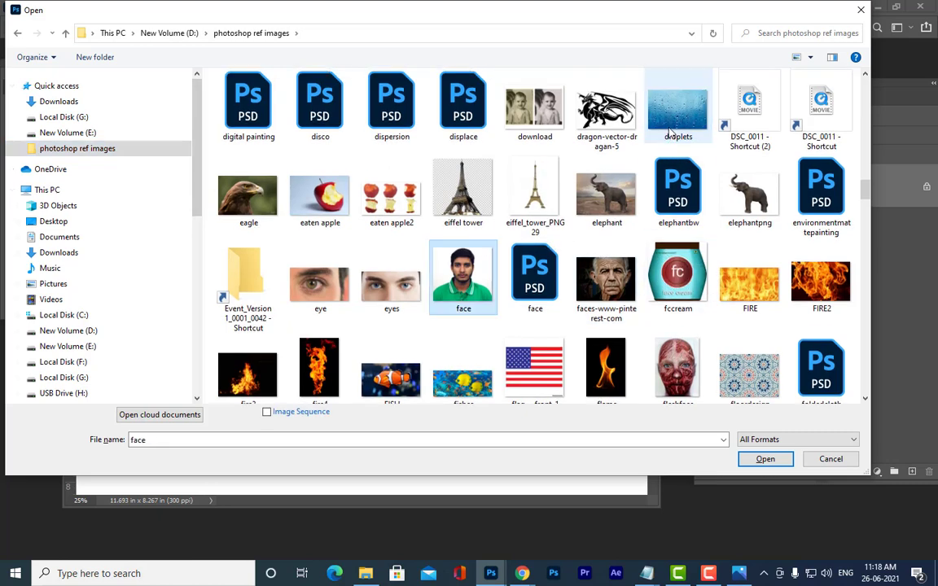
{"action": "left_click", "coordinate": [777, 37]}
{"action": "type", "text": "folds"}
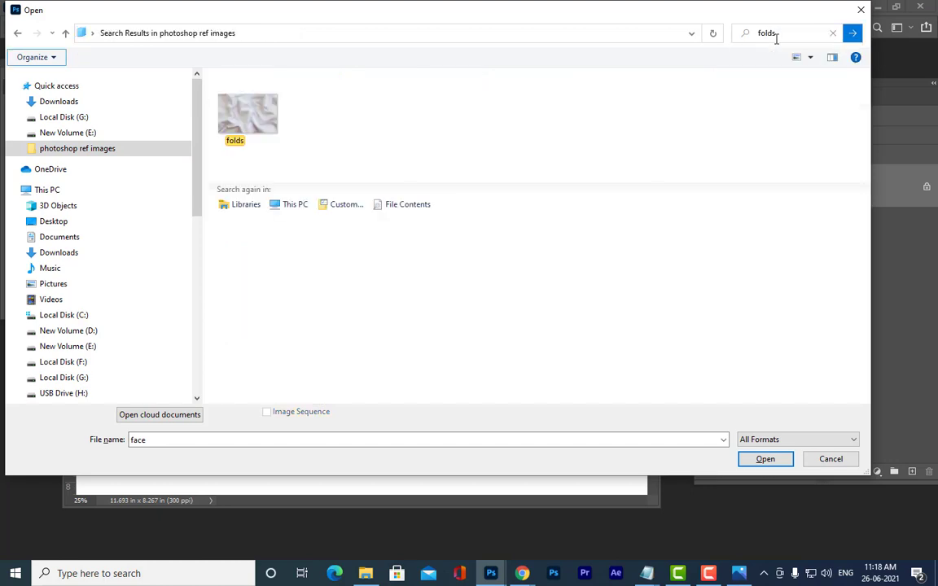
{"action": "left_click", "coordinate": [248, 114]}
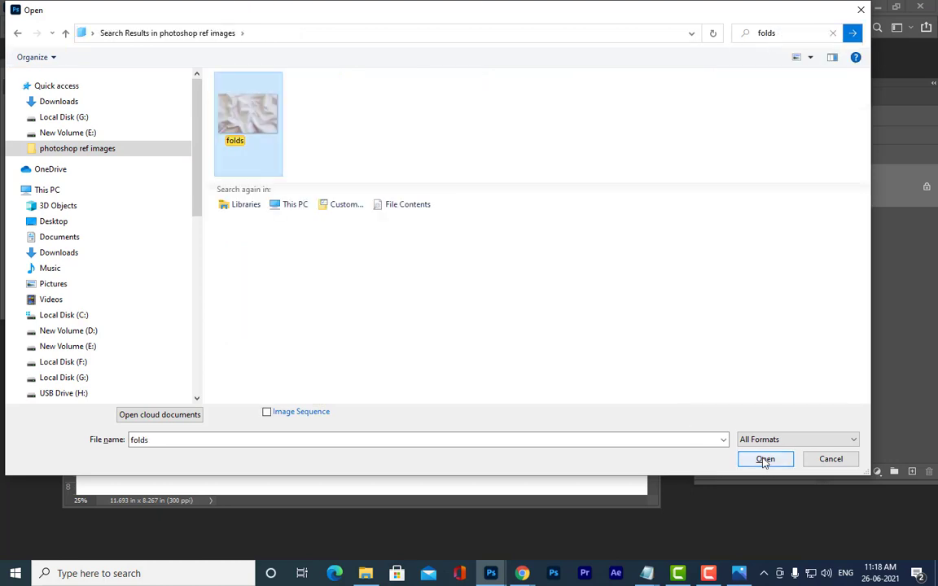
{"action": "left_click", "coordinate": [765, 459]}
Step: Reposition and enlarge the folds.jpg window, and bring the Untitled-1 window in front of it
{"action": "left_click_drag", "start_coordinate": [255, 91], "coordinate": [175, 182]}
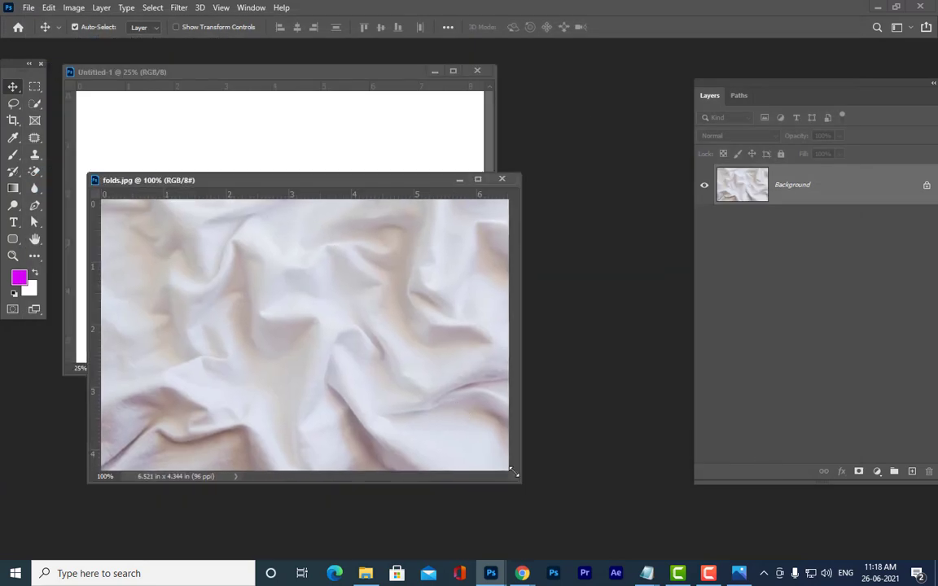
{"action": "left_click_drag", "start_coordinate": [553, 489], "coordinate": [692, 522]}
{"action": "left_click_drag", "start_coordinate": [340, 73], "coordinate": [406, 71]}
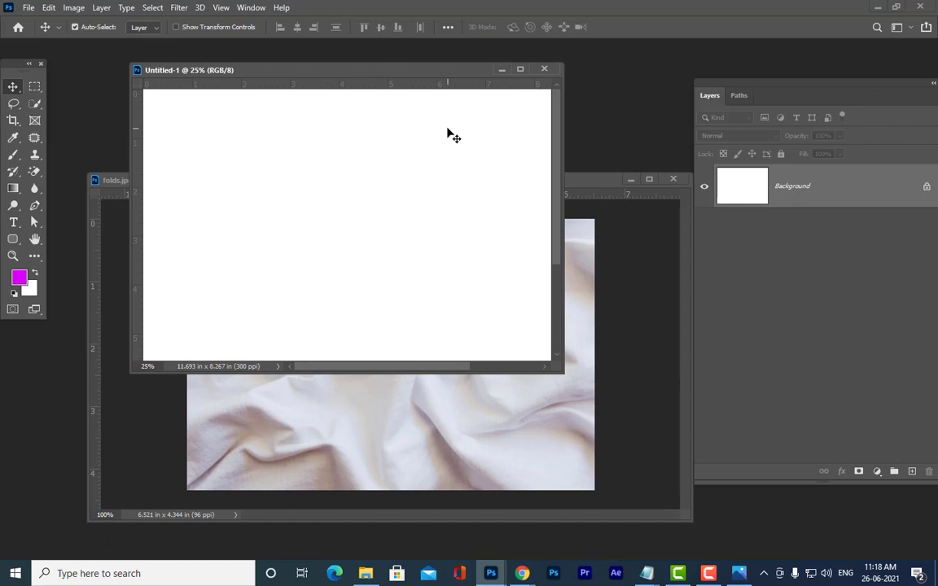
Step: Add a Lorem Ipsum placeholder text layer to the blank Untitled-1 page and set its colour to red
{"action": "left_click", "coordinate": [13, 221]}
{"action": "left_click", "coordinate": [230, 220]}
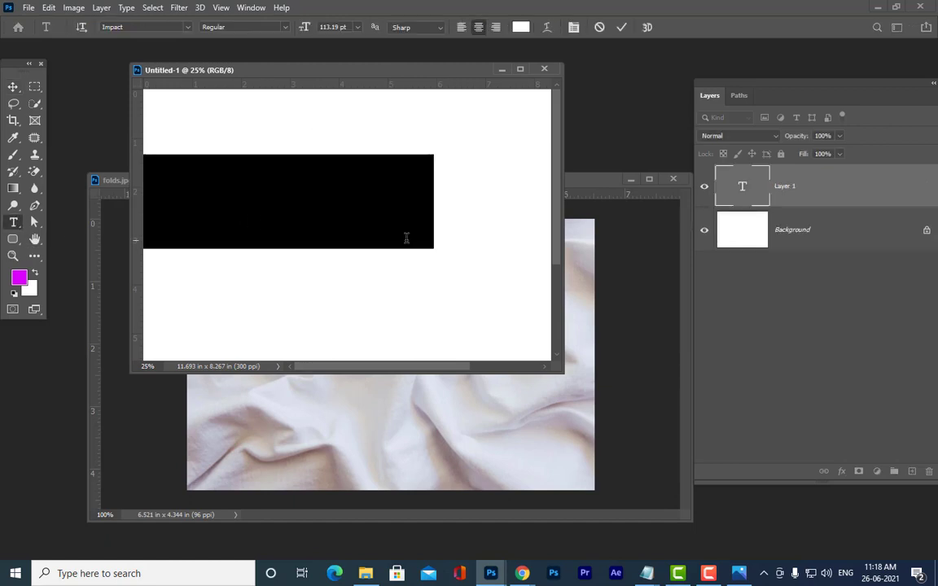
{"action": "left_click", "coordinate": [519, 28]}
{"action": "left_click_drag", "start_coordinate": [679, 128], "coordinate": [759, 53]}
{"action": "left_click", "coordinate": [886, 49]}
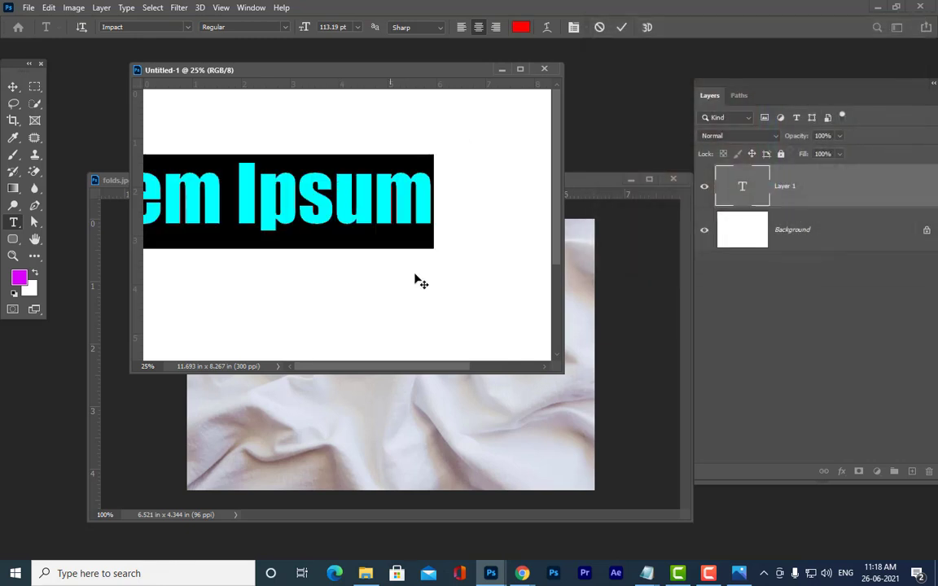
Step: Enlarge the Untitled-1 window and move the Lorem Ipsum text fully onto the page near its centre
{"action": "left_click_drag", "start_coordinate": [563, 371], "coordinate": [730, 554]}
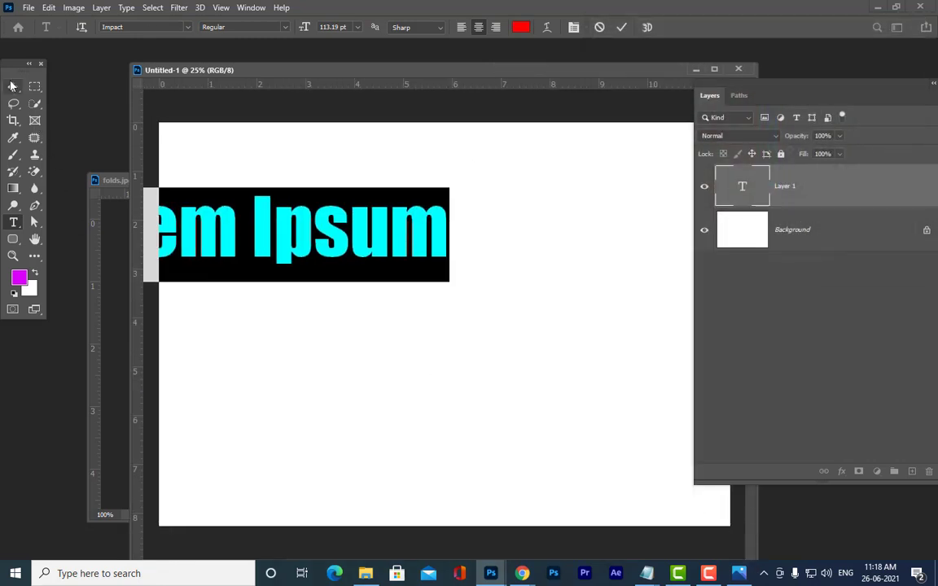
{"action": "left_click", "coordinate": [13, 86]}
{"action": "left_click_drag", "start_coordinate": [291, 226], "coordinate": [516, 287]}
Step: Increase the font size of the whole Lorem Ipsum text to 133.19 pt
{"action": "double_click", "coordinate": [741, 194]}
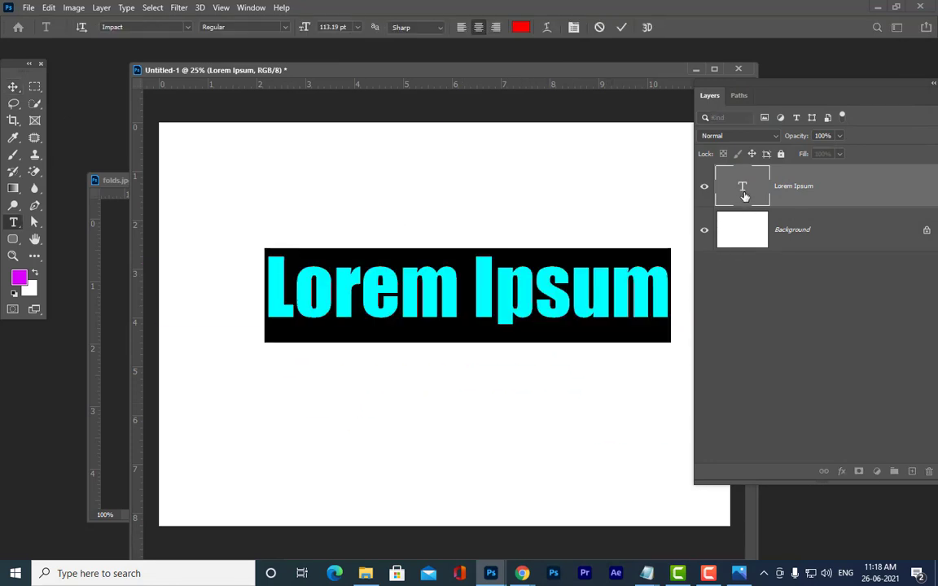
{"action": "key", "text": "ctrl+shift+period"}
{"action": "key", "text": "ctrl+shift+period"}
{"action": "key", "text": "ctrl+shift+period"}
{"action": "key", "text": "ctrl+shift+period"}
{"action": "key", "text": "ctrl+shift+period"}
{"action": "key", "text": "ctrl+shift+period"}
{"action": "key", "text": "ctrl+shift+period"}
{"action": "key", "text": "ctrl+shift+period"}
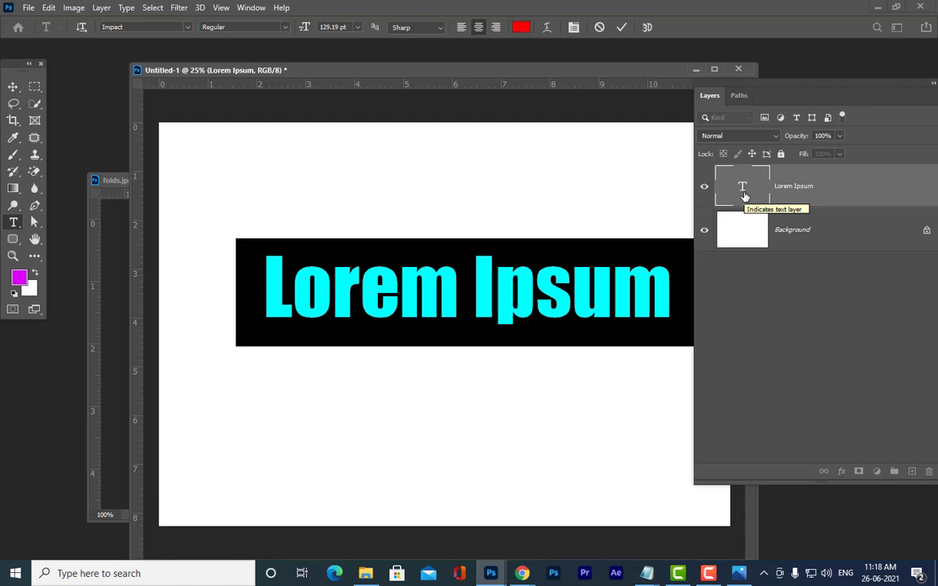
{"action": "key", "text": "ctrl+shift+period"}
{"action": "key", "text": "ctrl+shift+period"}
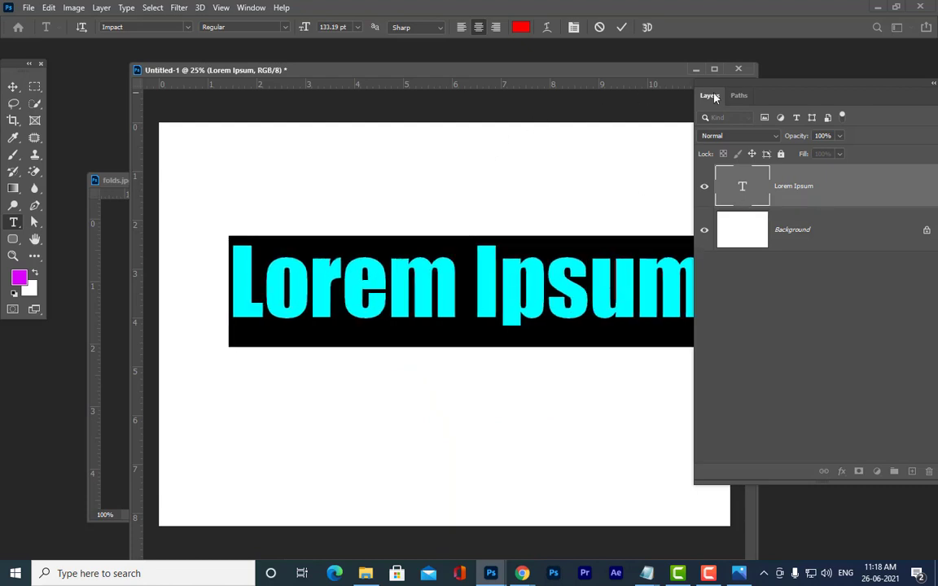
Step: Move the Layers panel and document window apart and centre the Lorem Ipsum text on the page
{"action": "left_click_drag", "start_coordinate": [742, 84], "coordinate": [774, 86]}
{"action": "left_click_drag", "start_coordinate": [566, 73], "coordinate": [507, 69]}
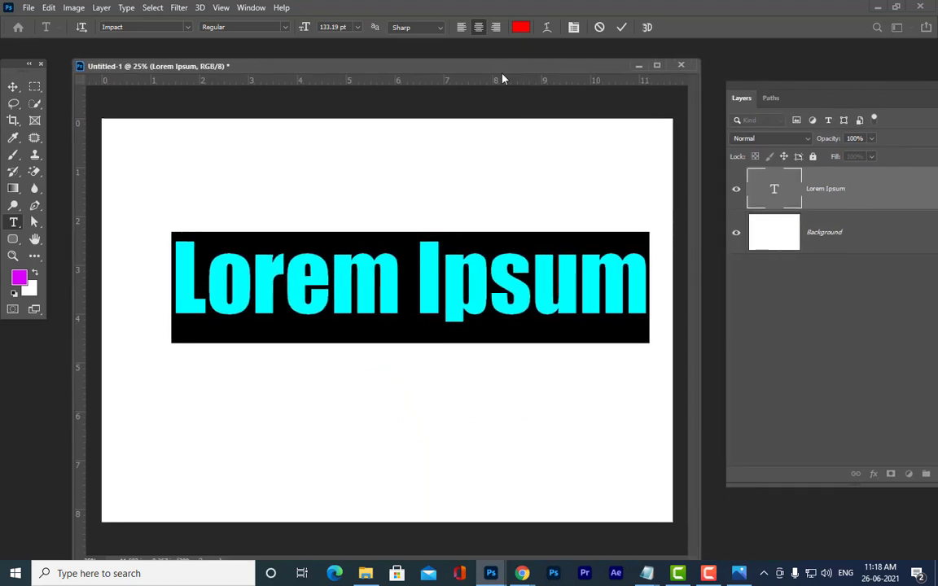
{"action": "left_click", "coordinate": [13, 87]}
{"action": "left_click_drag", "start_coordinate": [388, 282], "coordinate": [365, 322]}
{"action": "left_click_drag", "start_coordinate": [488, 309], "coordinate": [487, 315]}
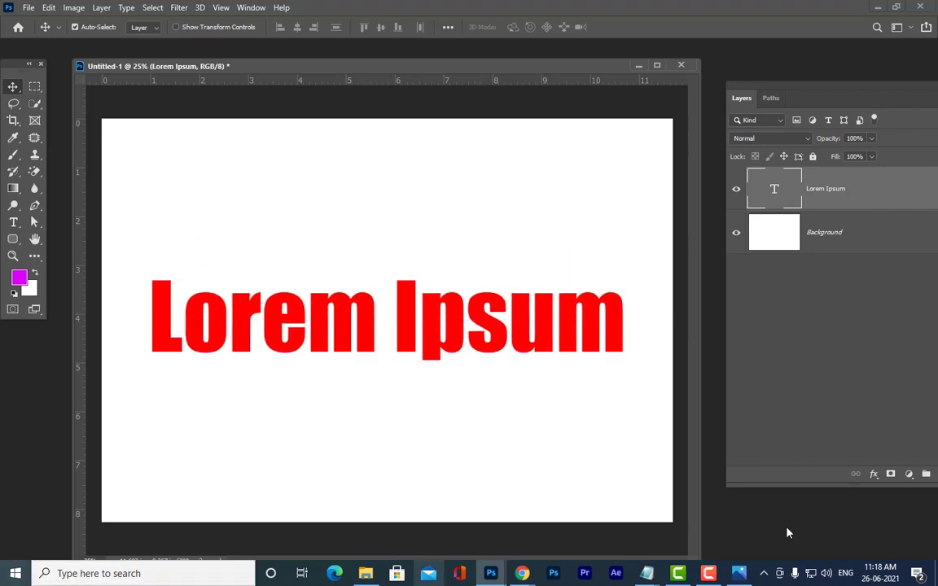
{"action": "left_click_drag", "start_coordinate": [449, 68], "coordinate": [446, 60]}
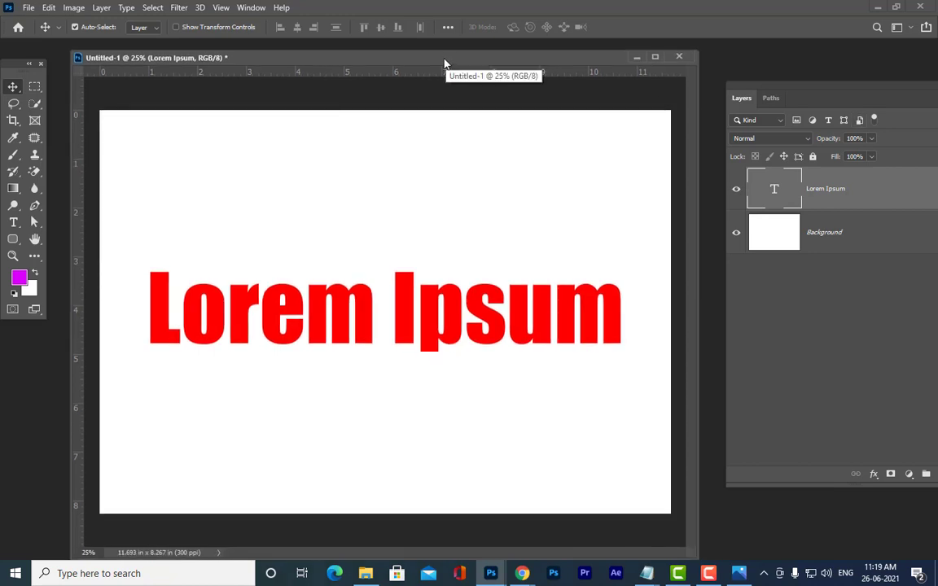
{"action": "left_click_drag", "start_coordinate": [391, 63], "coordinate": [393, 73]}
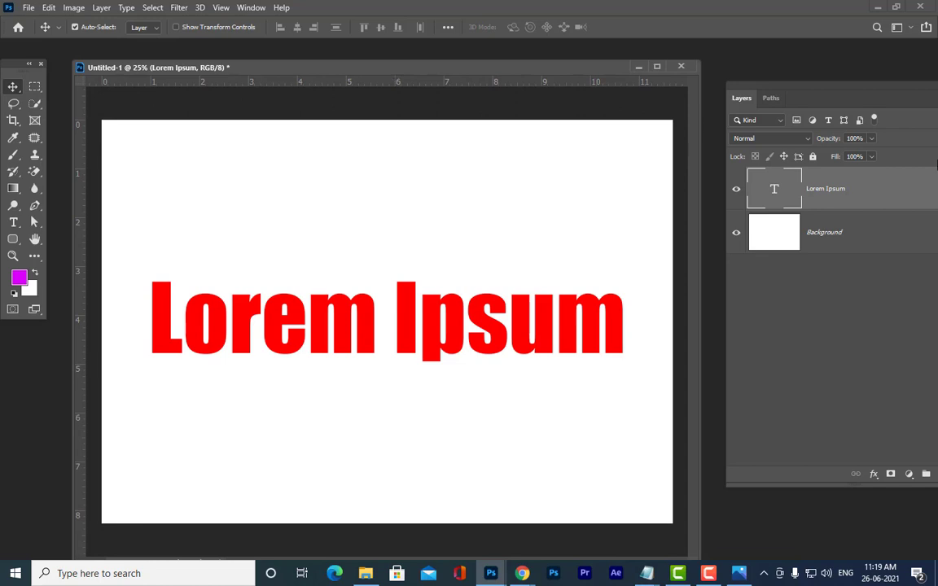
{"action": "mouse_move", "coordinate": [402, 299]}
{"action": "left_mouse_down"}
{"action": "mouse_move", "coordinate": [409, 295]}
{"action": "mouse_move", "coordinate": [404, 309]}
{"action": "mouse_move", "coordinate": [404, 300]}
{"action": "left_mouse_up"}
{"action": "left_click_drag", "start_coordinate": [548, 69], "coordinate": [554, 65]}
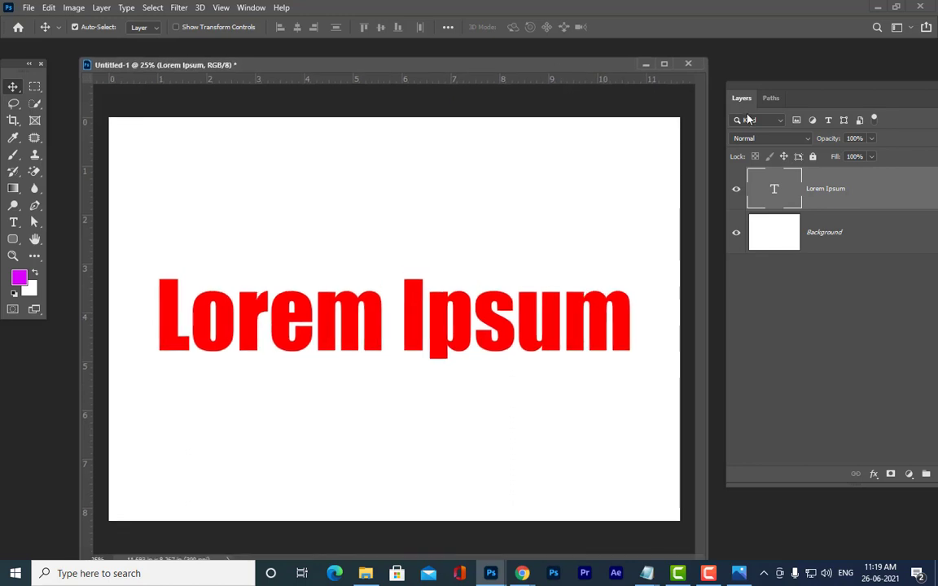
{"action": "left_click", "coordinate": [178, 7]}
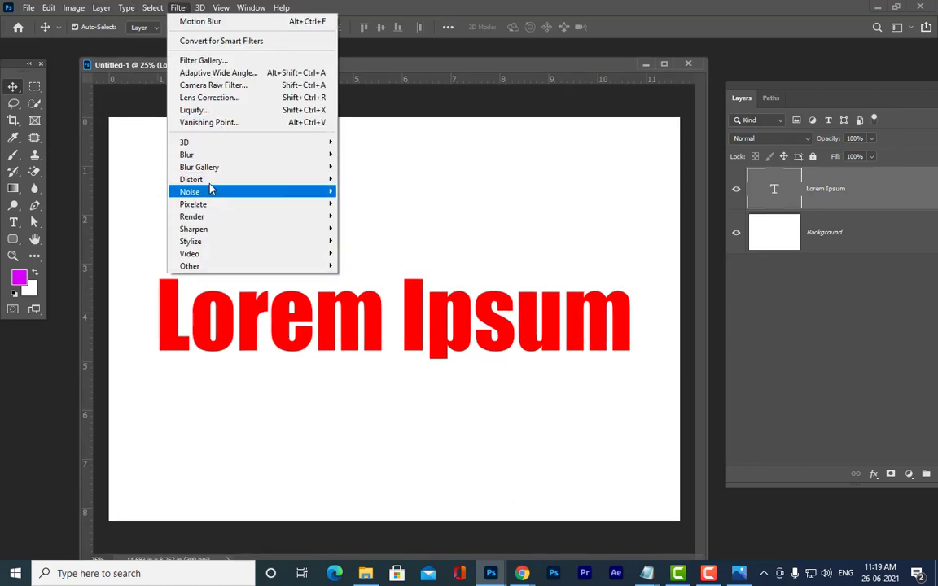
{"action": "mouse_move", "coordinate": [222, 180]}
{"action": "left_click", "coordinate": [377, 258]}
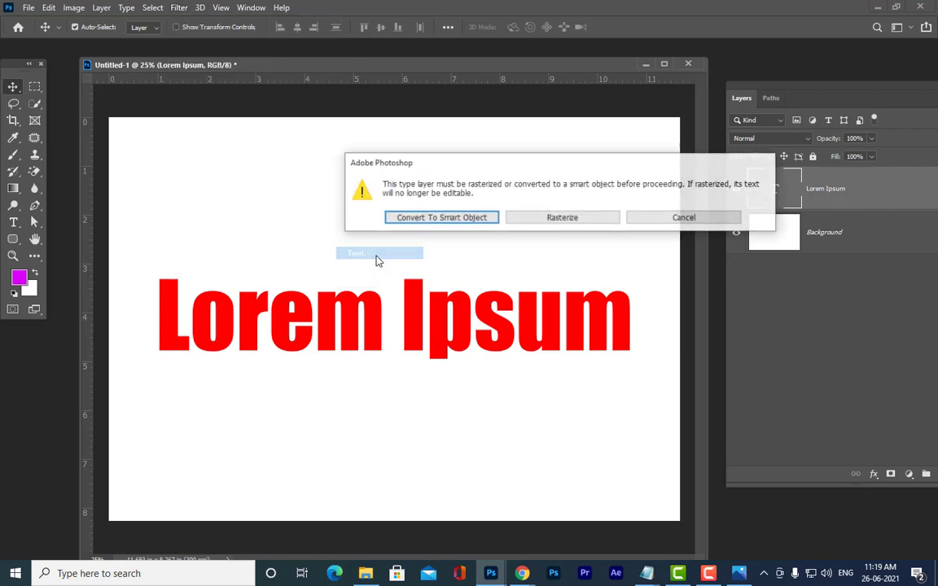
{"action": "left_click", "coordinate": [699, 220]}
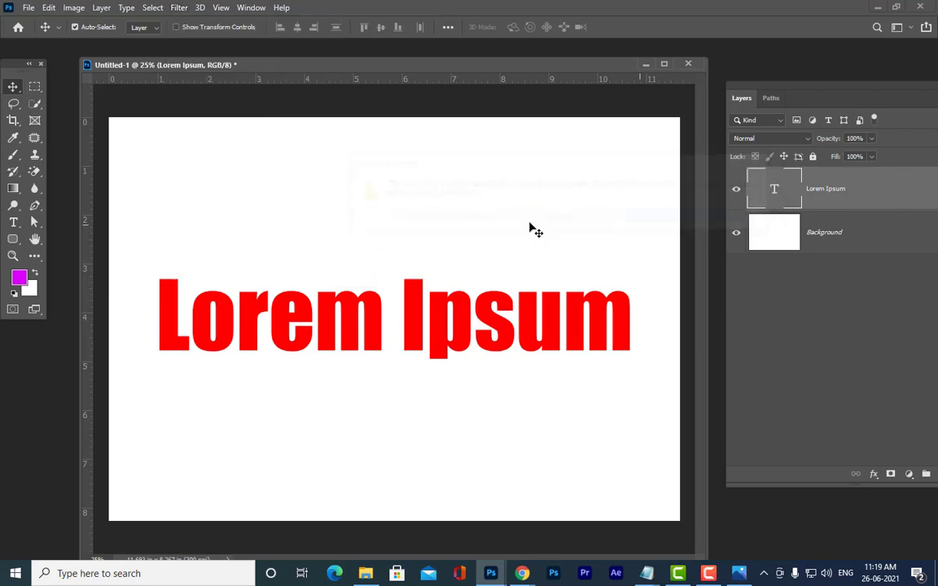
Step: Try the Twirl distortion filter on the Lorem Ipsum text, choosing to rasterize the layer, and cancel it
{"action": "left_click", "coordinate": [178, 7]}
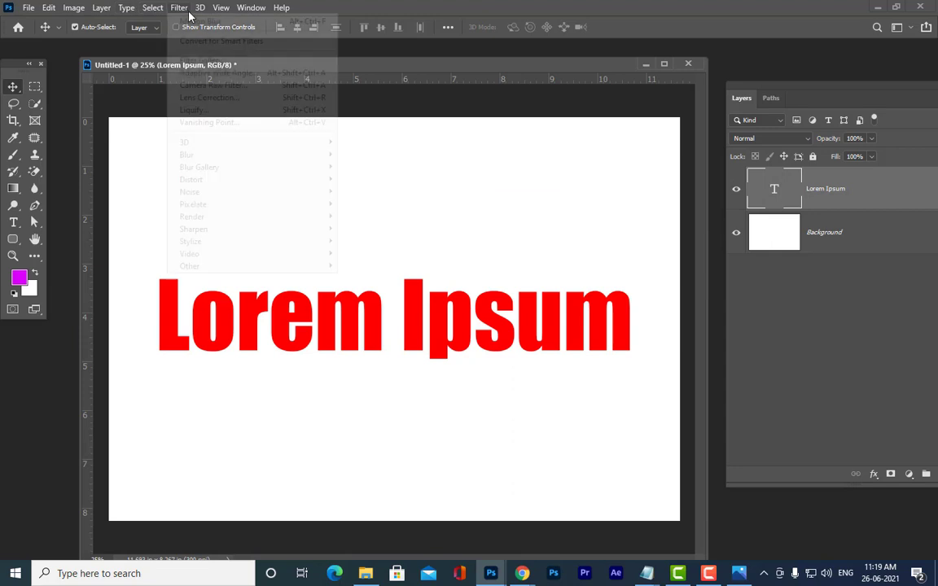
{"action": "mouse_move", "coordinate": [233, 199]}
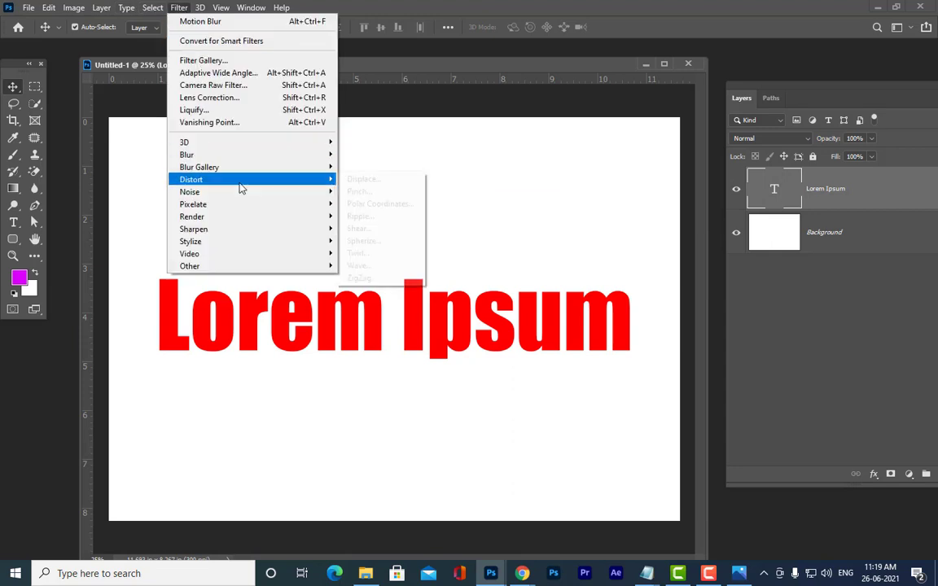
{"action": "mouse_move", "coordinate": [241, 181]}
{"action": "left_click", "coordinate": [386, 255]}
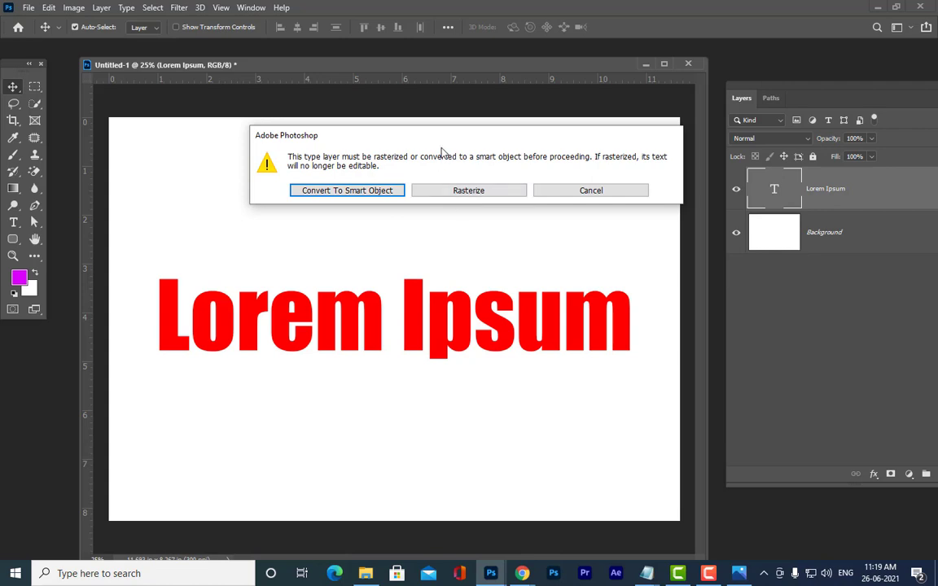
{"action": "left_click_drag", "start_coordinate": [418, 136], "coordinate": [442, 155]}
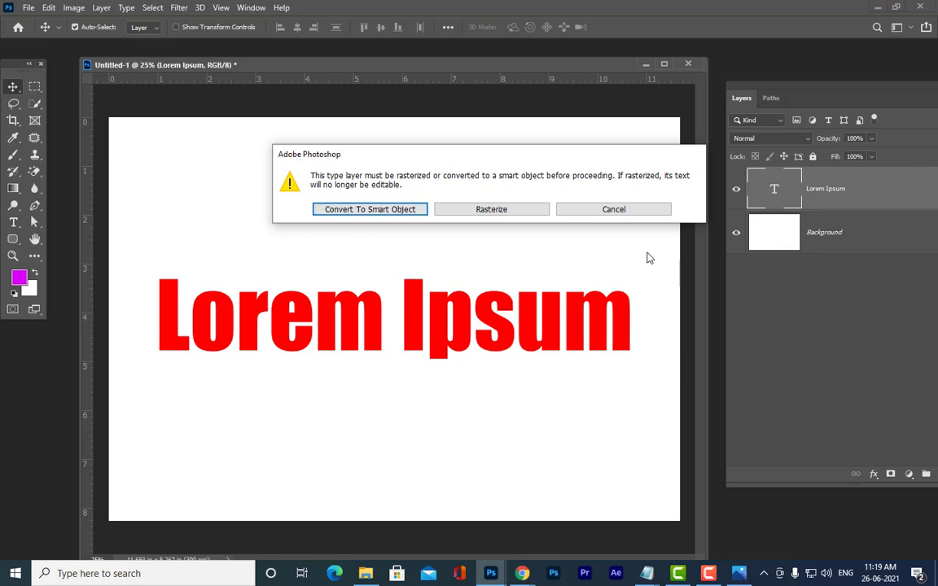
{"action": "left_click", "coordinate": [520, 210]}
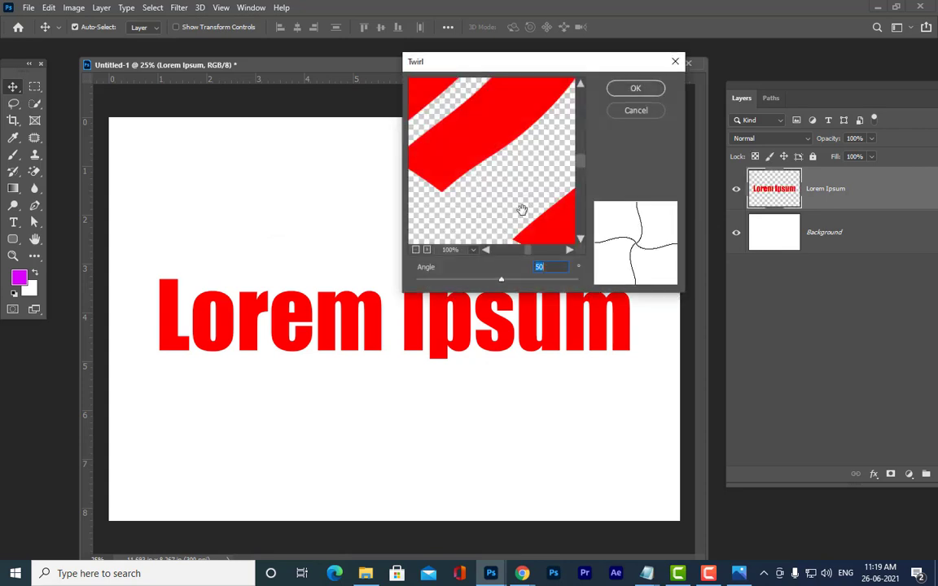
{"action": "left_click", "coordinate": [637, 112]}
Step: Rasterize the Lorem Ipsum type layer from its layer options and undo the rasterizing
{"action": "left_click_drag", "start_coordinate": [792, 86], "coordinate": [672, 95]}
{"action": "right_click", "coordinate": [780, 192]}
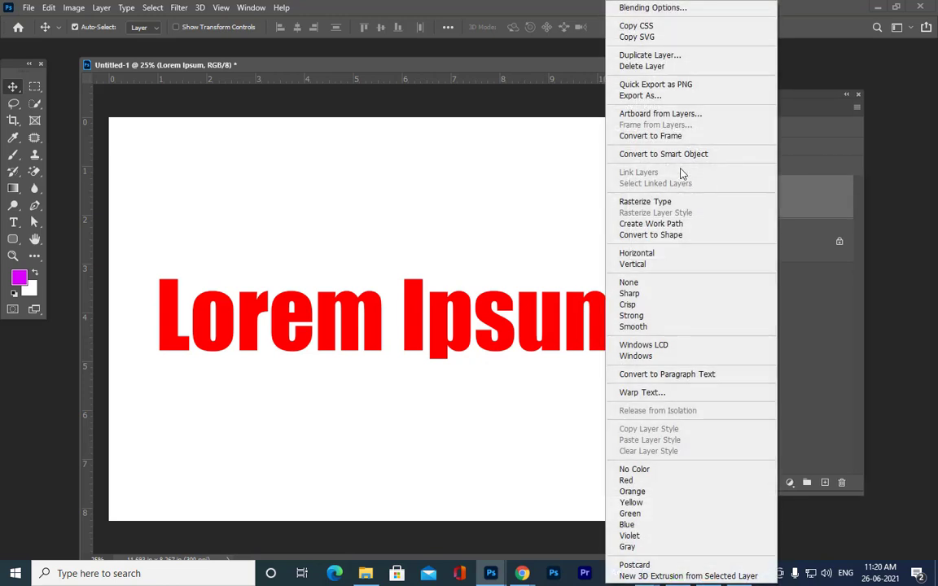
{"action": "left_click", "coordinate": [680, 201]}
{"action": "left_click_drag", "start_coordinate": [682, 97], "coordinate": [756, 99]}
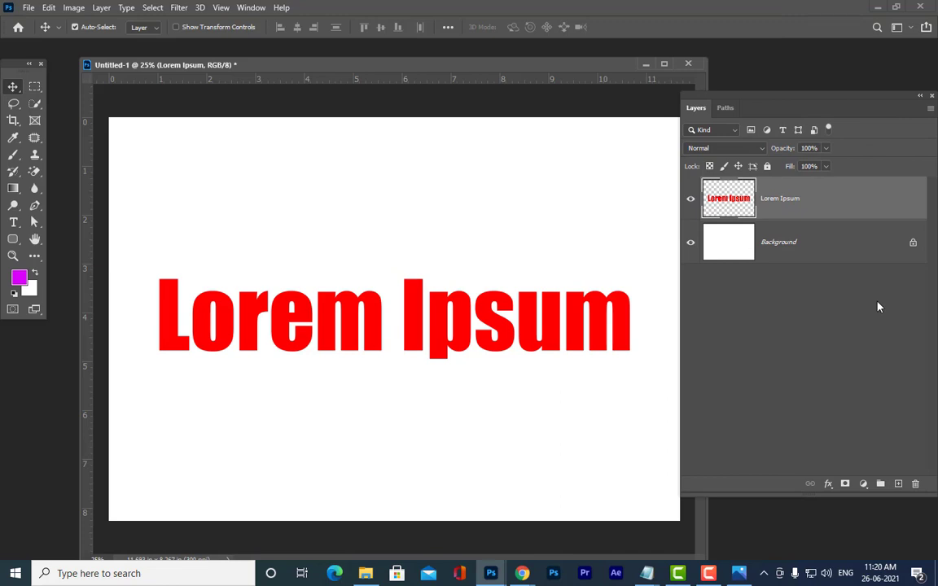
{"action": "key", "text": "ctrl+z"}
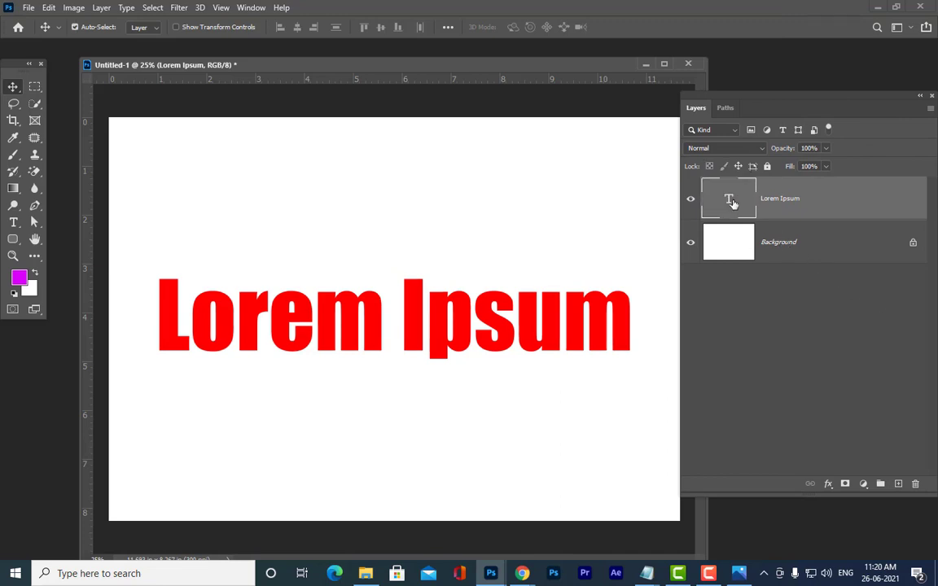
Step: Replace the Lorem Ipsum wording of the text layer with MAAC and return to the Move tool
{"action": "double_click", "coordinate": [731, 202]}
{"action": "key", "text": "BackSpace"}
{"action": "type", "text": "ma"}
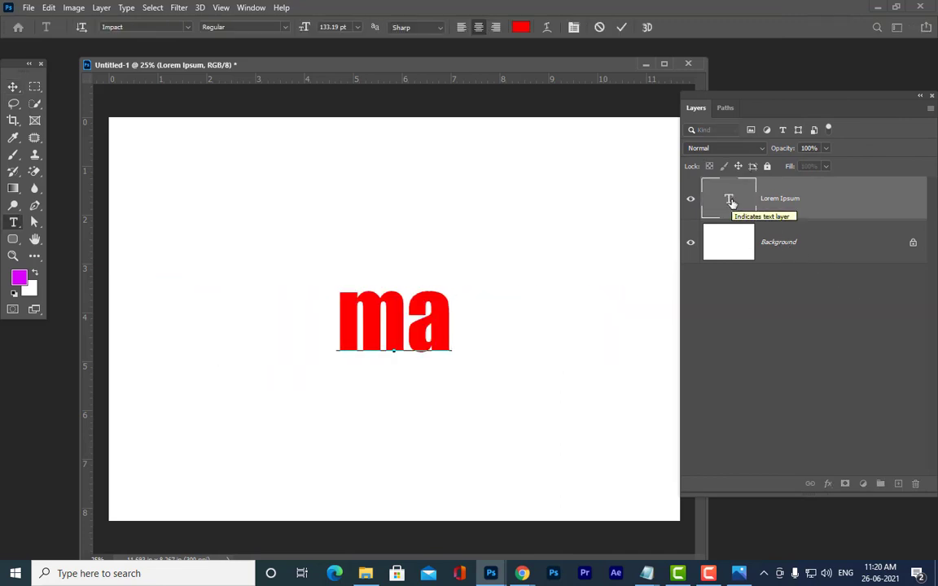
{"action": "key", "text": "BackSpace"}
{"action": "key", "text": "BackSpace"}
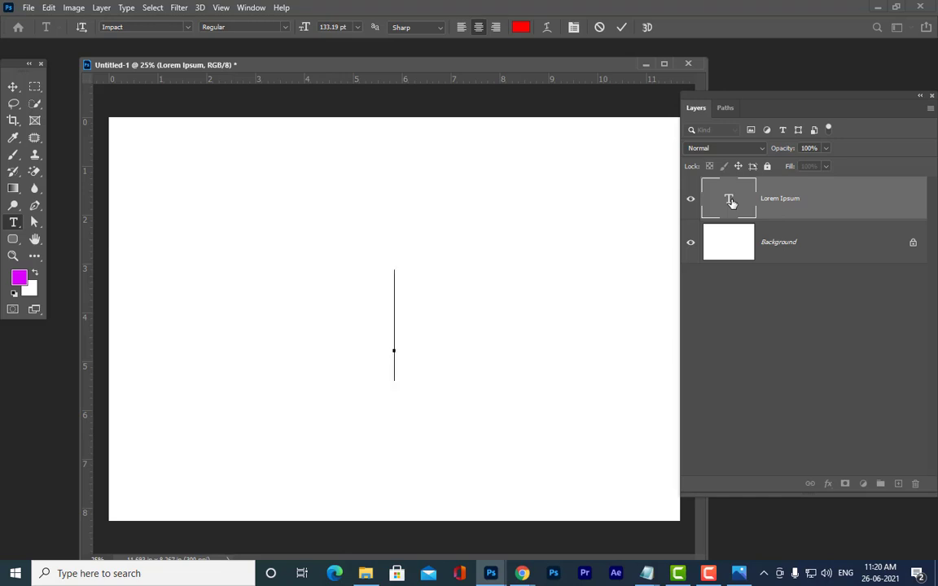
{"action": "type", "text": "MAAC"}
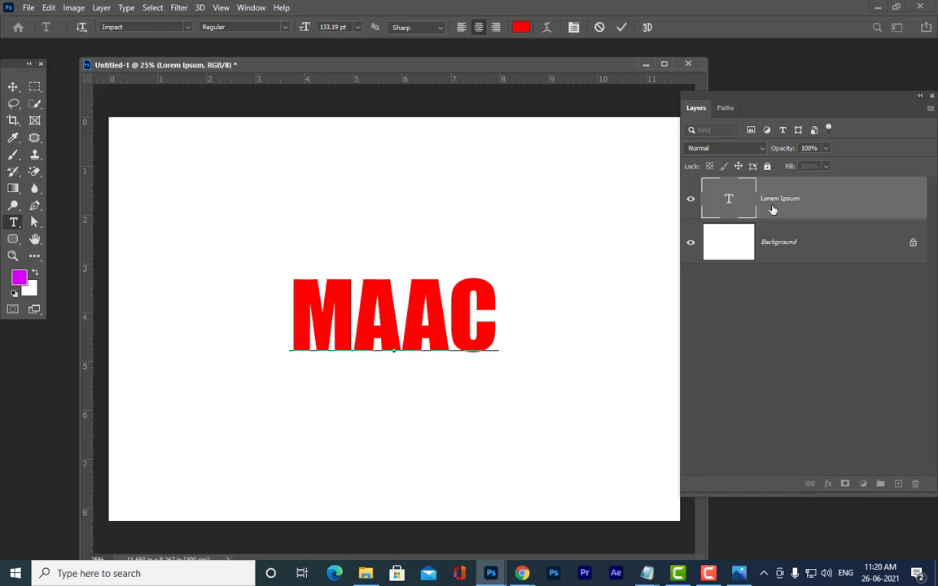
{"action": "left_click", "coordinate": [13, 86]}
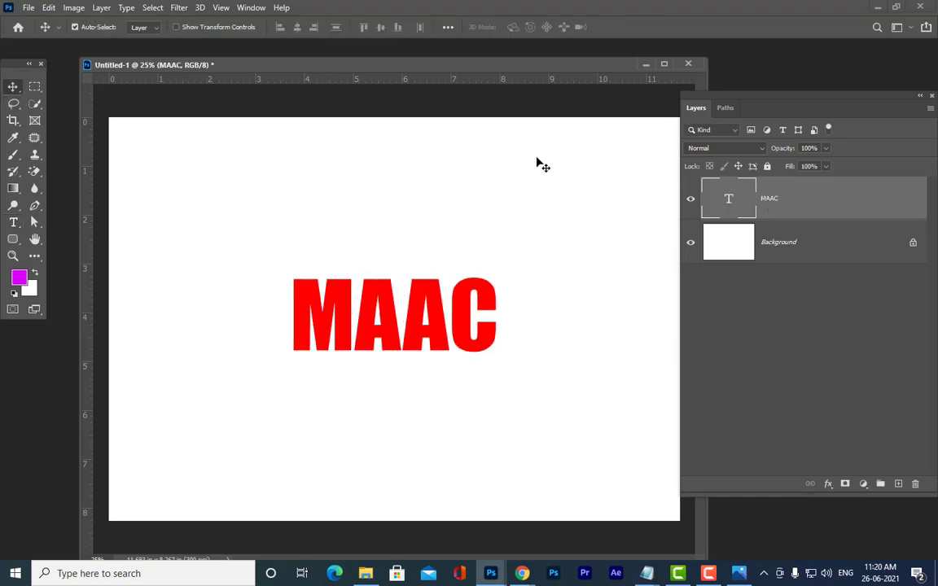
Step: Apply the Twirl distortion to the MAAC text, rasterizing its layer and adjusting the twirl angle, and undo it
{"action": "left_click", "coordinate": [174, 8]}
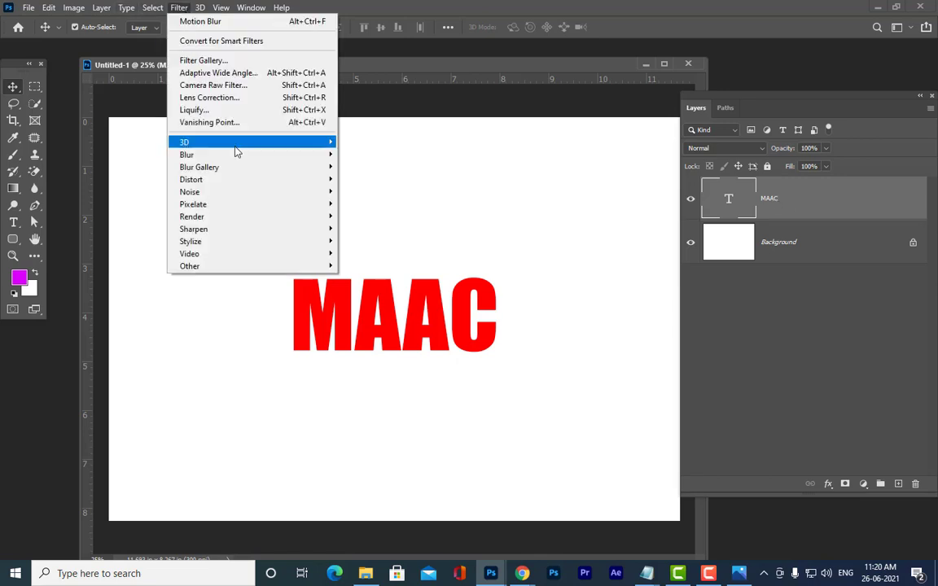
{"action": "mouse_move", "coordinate": [219, 161]}
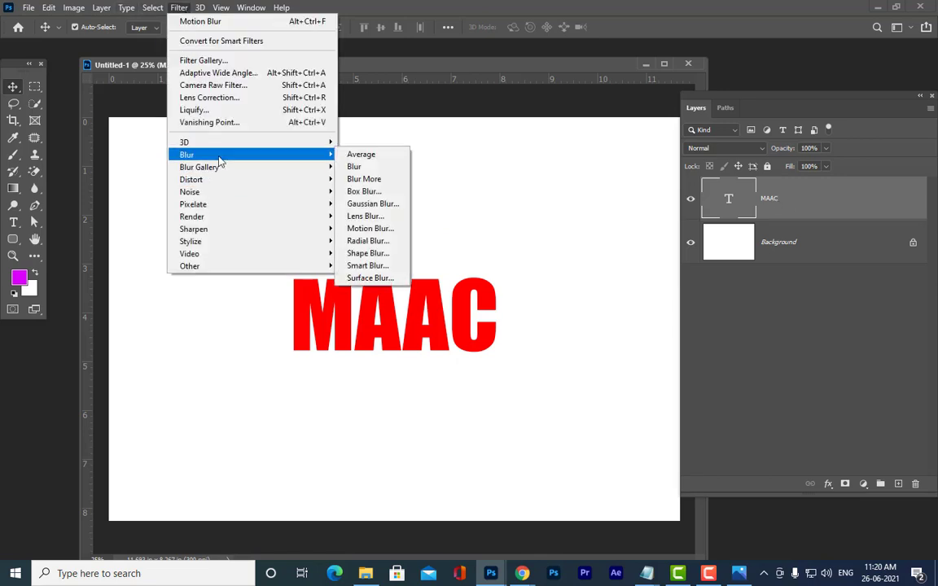
{"action": "mouse_move", "coordinate": [244, 180]}
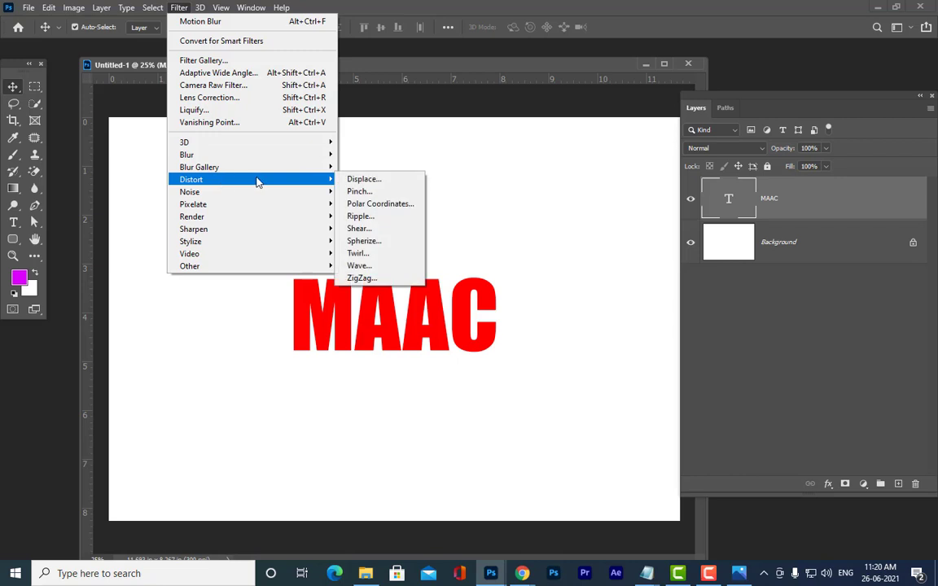
{"action": "left_click", "coordinate": [383, 255]}
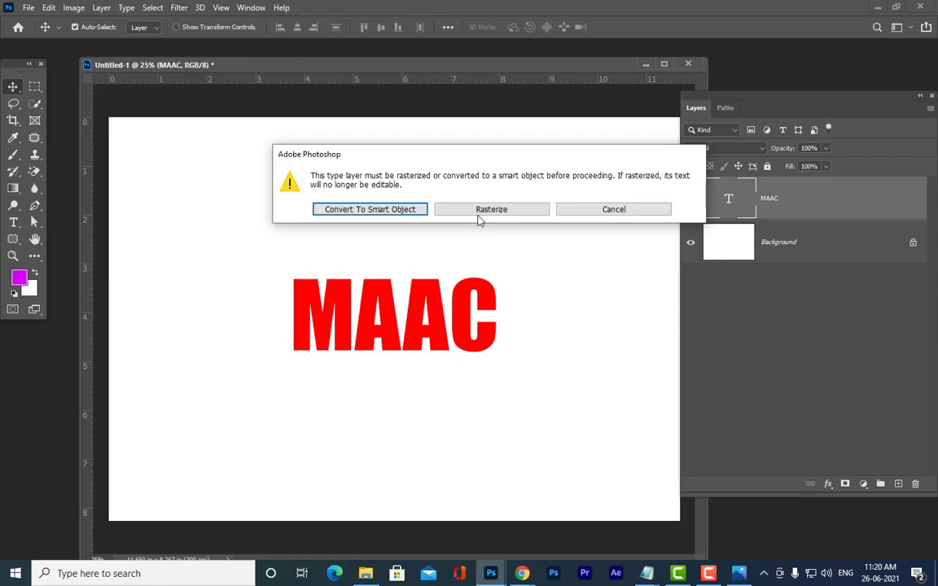
{"action": "left_click", "coordinate": [480, 209]}
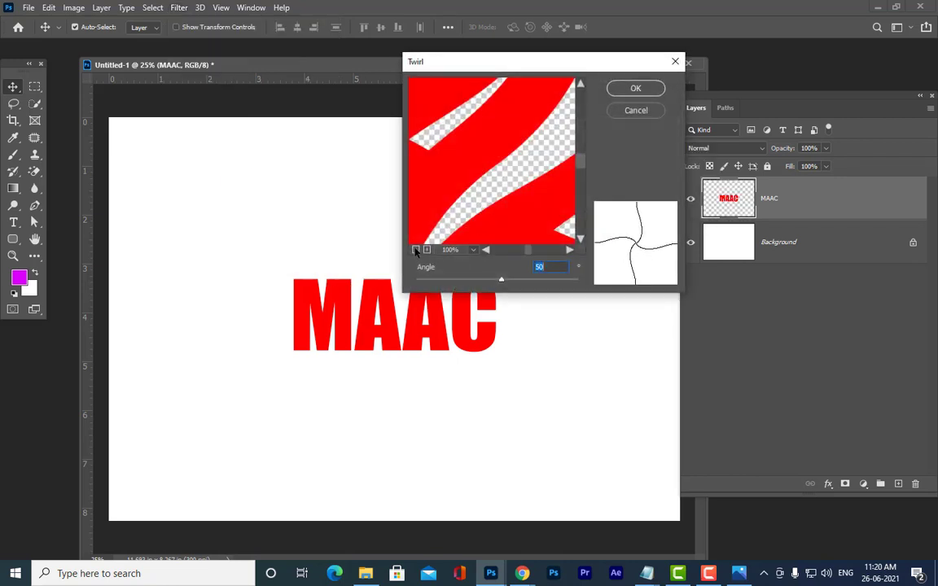
{"action": "left_click", "coordinate": [416, 250]}
{"action": "left_click", "coordinate": [415, 250]}
{"action": "left_click", "coordinate": [415, 250]}
{"action": "left_click", "coordinate": [415, 250]}
{"action": "left_click", "coordinate": [415, 251]}
{"action": "left_click", "coordinate": [415, 250]}
{"action": "mouse_move", "coordinate": [501, 281]}
{"action": "left_mouse_down"}
{"action": "mouse_move", "coordinate": [493, 284]}
{"action": "mouse_move", "coordinate": [557, 295]}
{"action": "mouse_move", "coordinate": [499, 281]}
{"action": "mouse_move", "coordinate": [492, 289]}
{"action": "left_mouse_up"}
{"action": "left_click", "coordinate": [636, 87]}
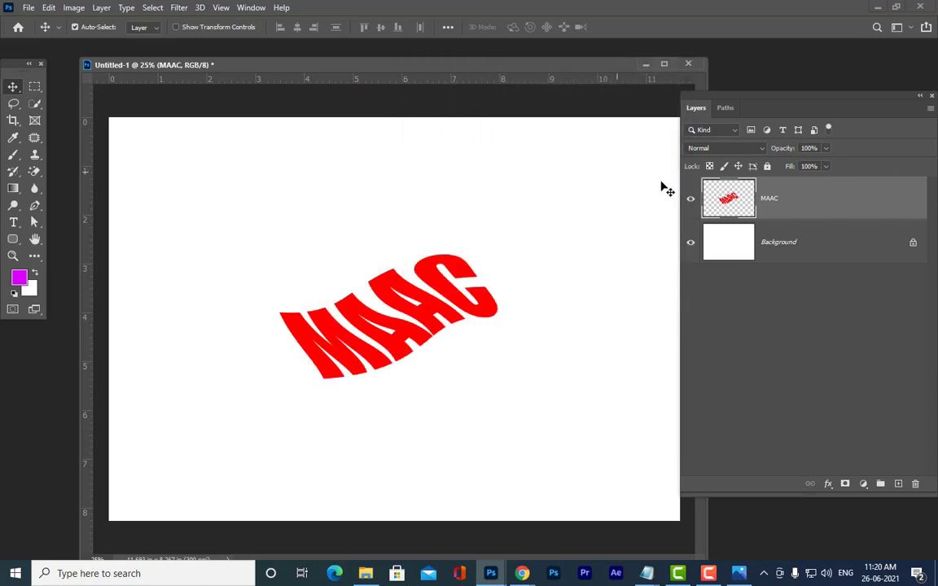
{"action": "key", "text": "ctrl+z"}
Step: Apply a Motion Blur with angle 0 and distance 1786 pixels to the rasterized MAAC text, and undo it
{"action": "left_click", "coordinate": [179, 8]}
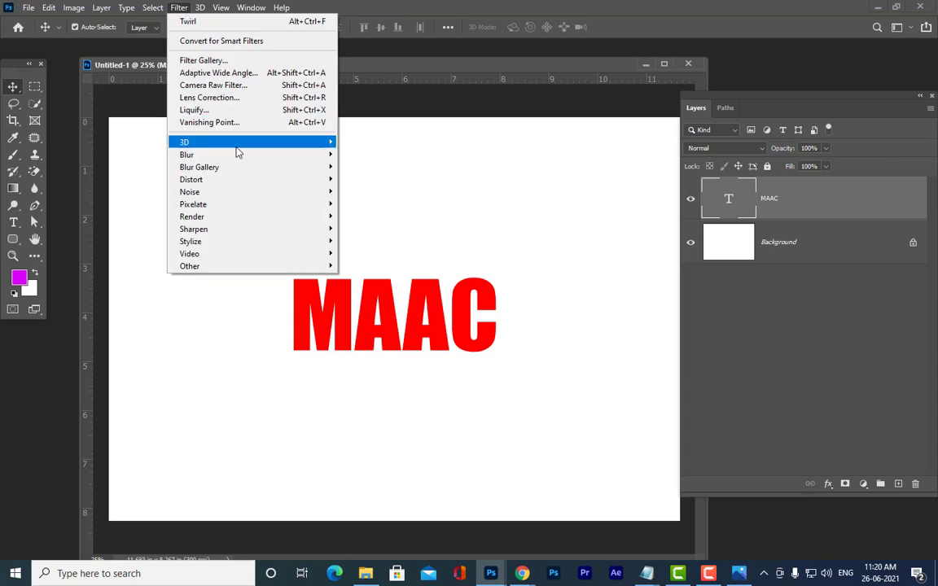
{"action": "mouse_move", "coordinate": [241, 156]}
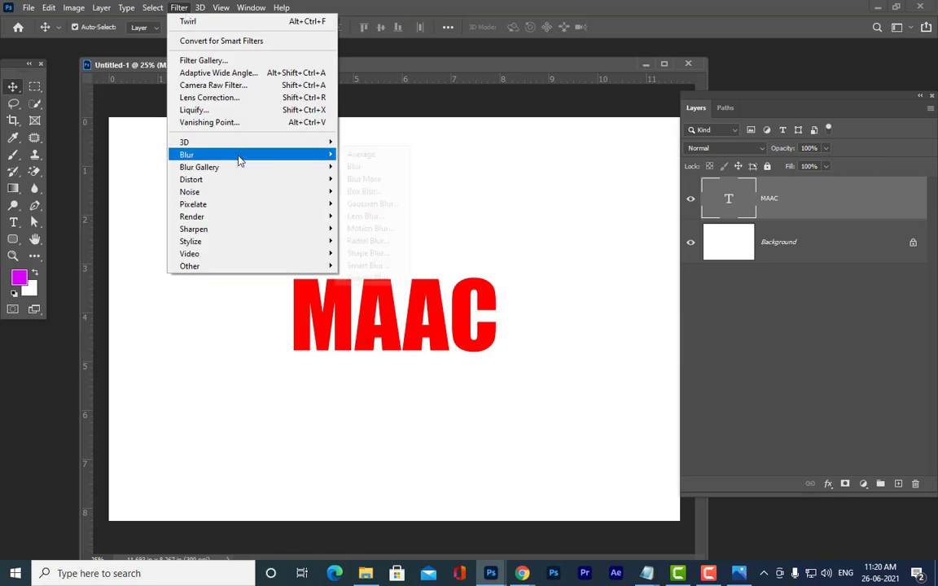
{"action": "left_click", "coordinate": [380, 235]}
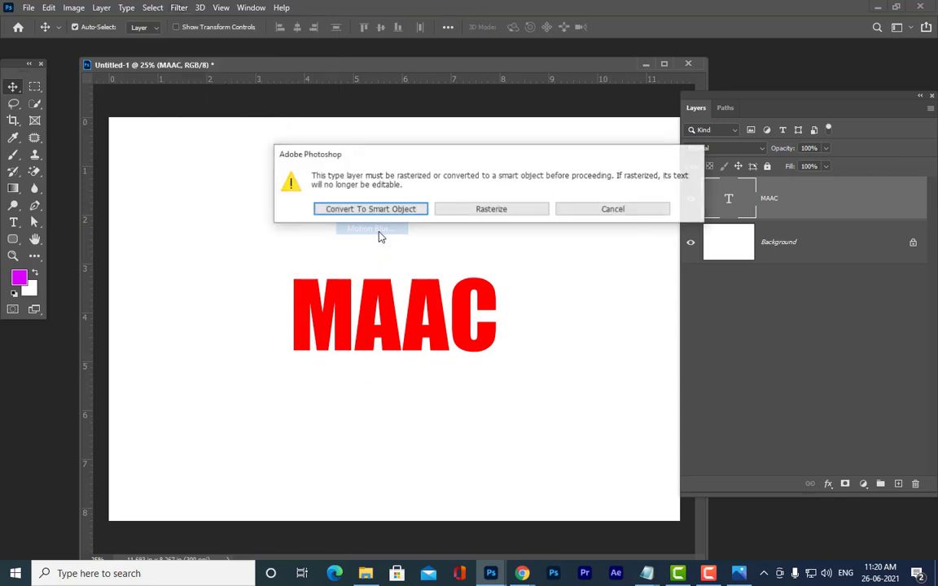
{"action": "left_click", "coordinate": [502, 214]}
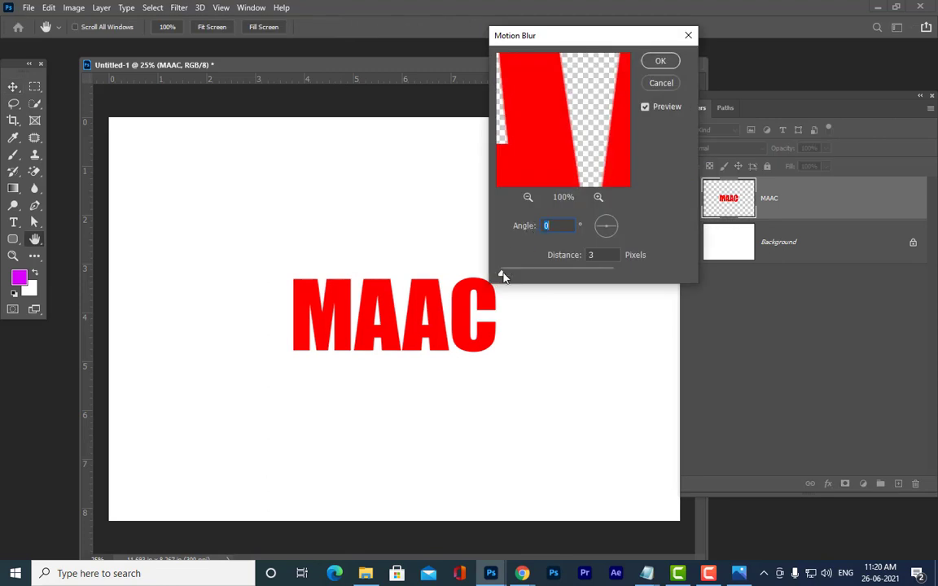
{"action": "left_click_drag", "start_coordinate": [502, 277], "coordinate": [610, 275]}
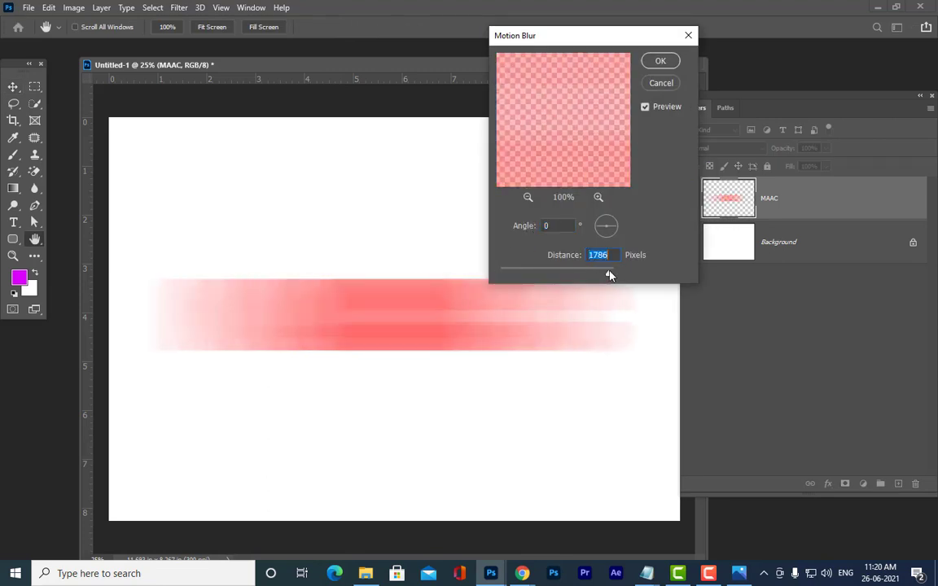
{"action": "left_click", "coordinate": [651, 61]}
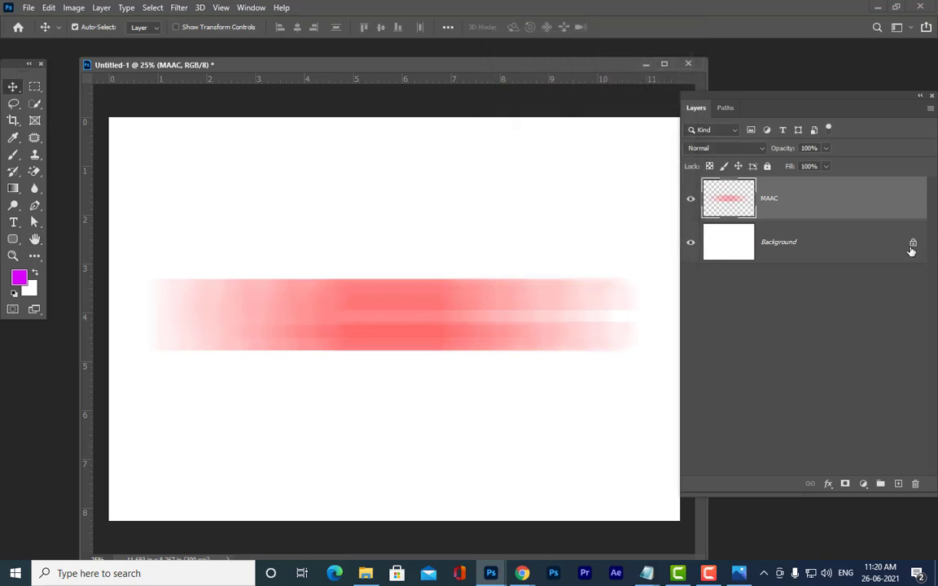
{"action": "key", "text": "ctrl+z"}
{"action": "key", "text": "ctrl+z"}
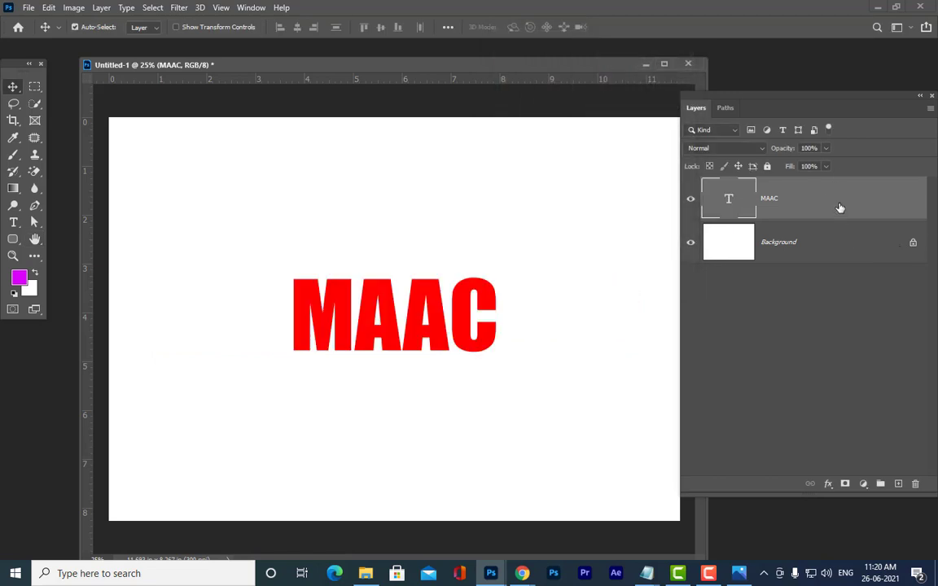
Step: Duplicate the MAAC text layer and apply Motion Blur to the lower MAAC layer, rasterizing it
{"action": "key", "text": "ctrl+j"}
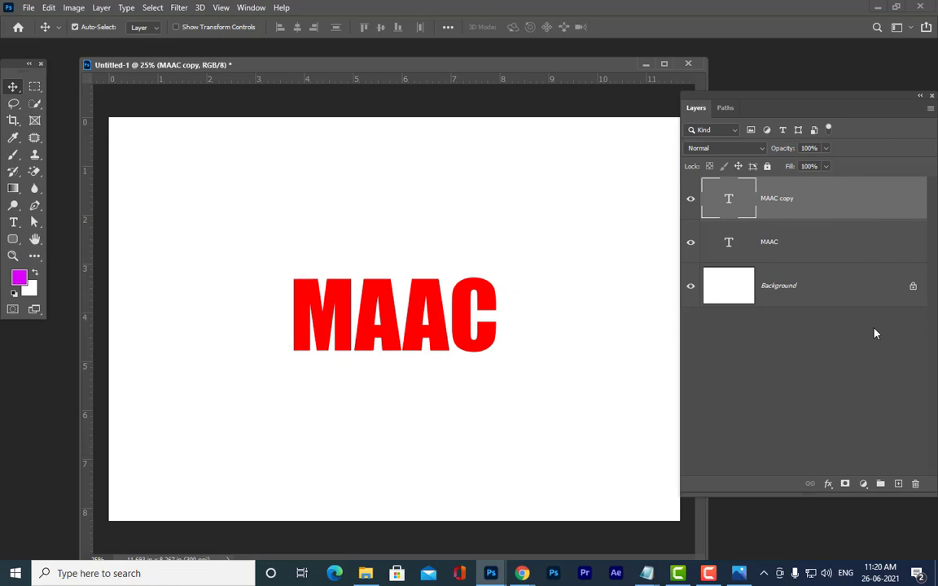
{"action": "left_click", "coordinate": [755, 250]}
{"action": "left_click", "coordinate": [179, 8]}
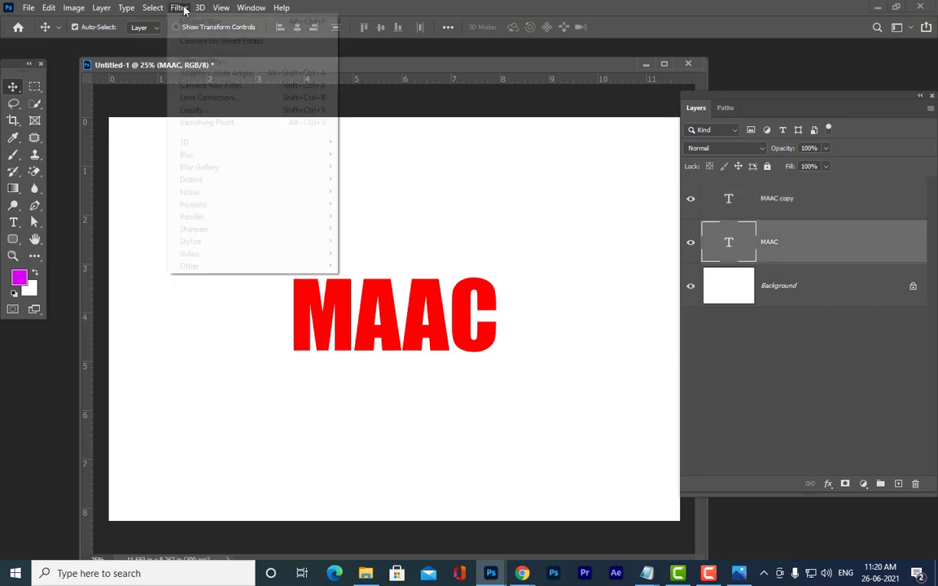
{"action": "mouse_move", "coordinate": [234, 155]}
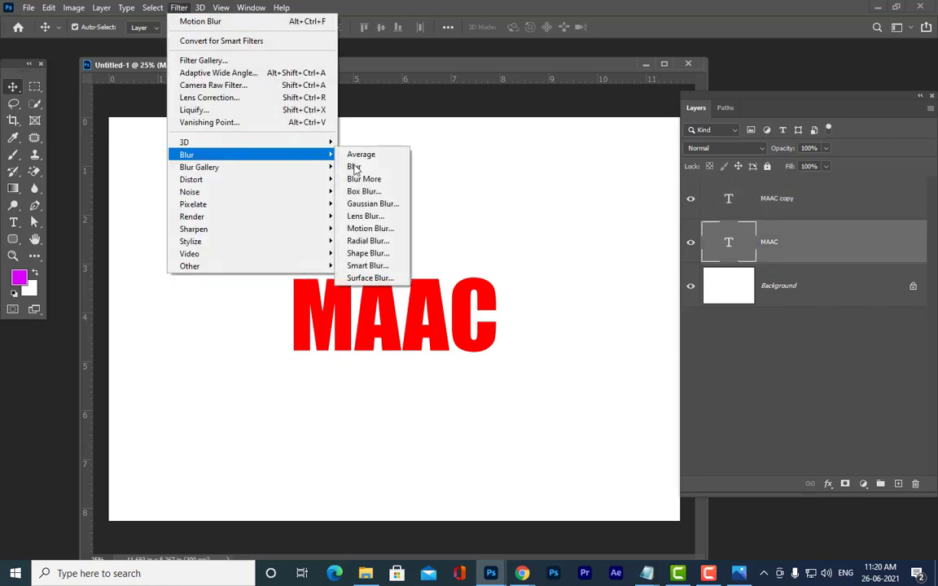
{"action": "left_click", "coordinate": [383, 229]}
{"action": "left_click", "coordinate": [507, 210]}
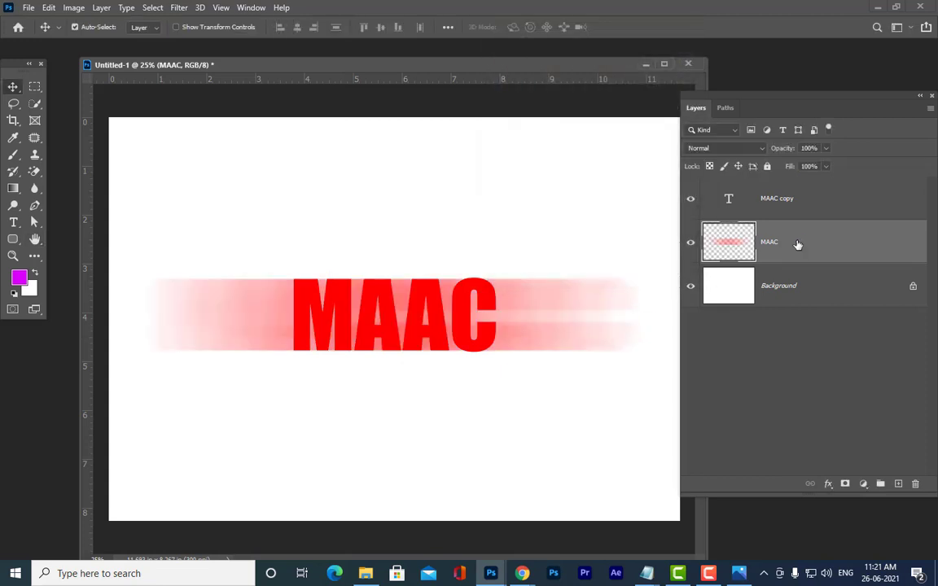
Step: Skew the MAAC copy text layer horizontally by about -21 degrees so the letters slant to the right
{"action": "left_click", "coordinate": [819, 199]}
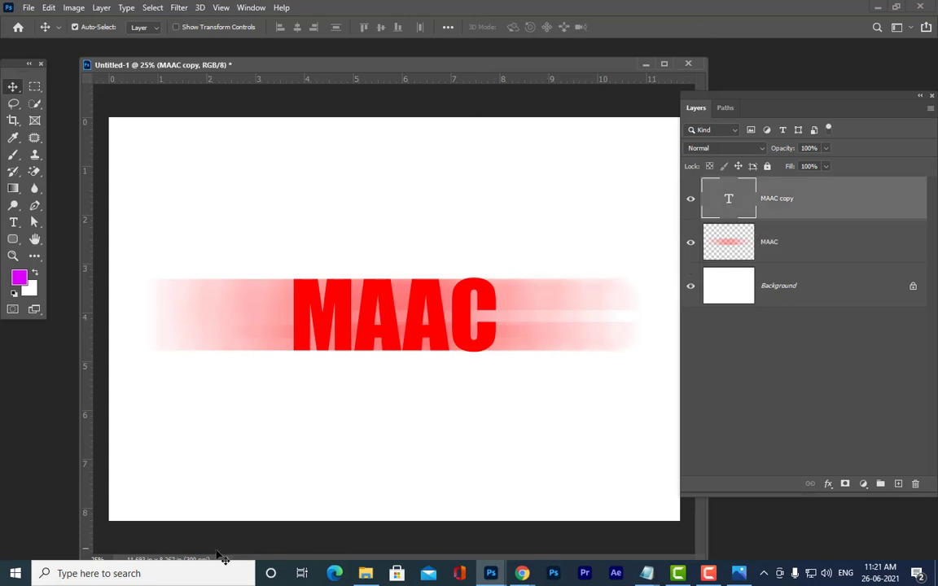
{"action": "key", "text": "ctrl+t"}
{"action": "right_click", "coordinate": [461, 286]}
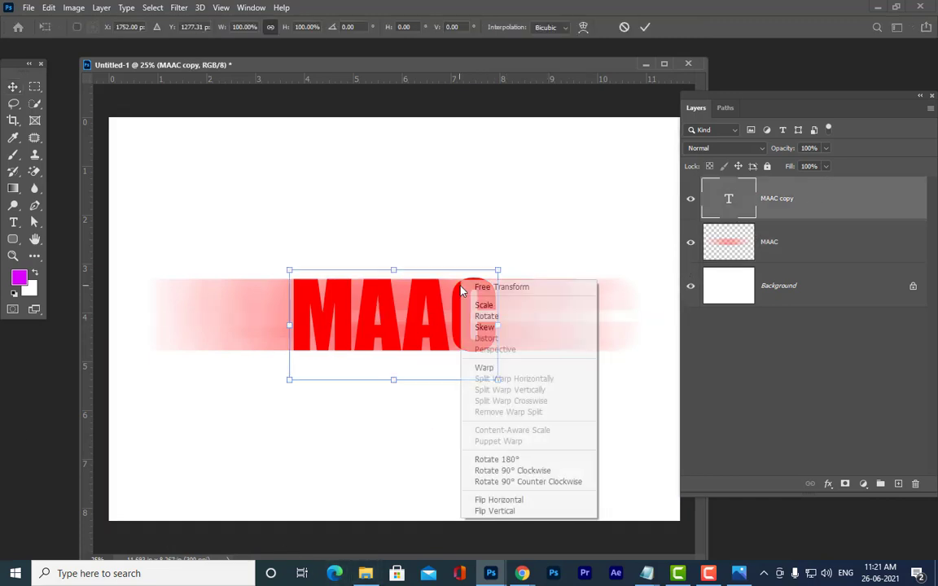
{"action": "left_click", "coordinate": [505, 329]}
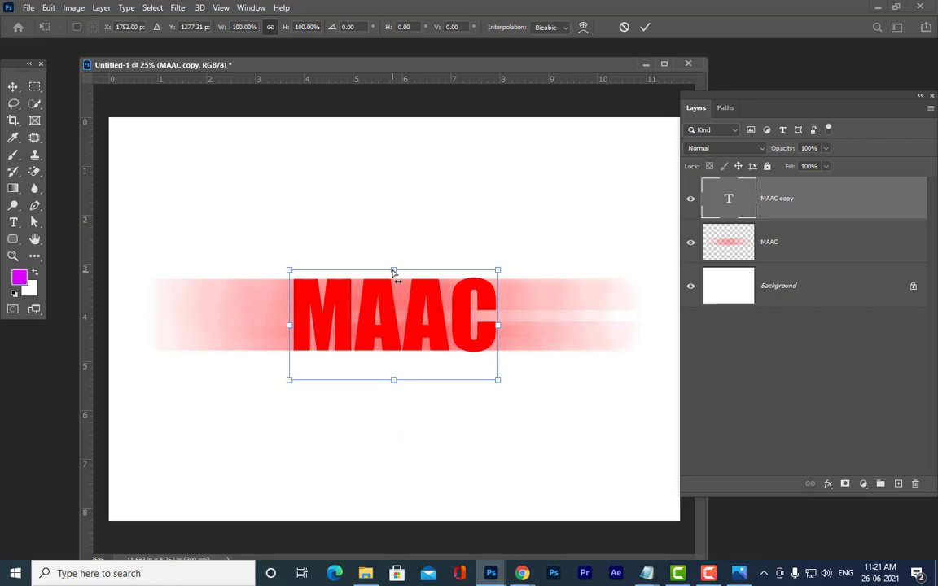
{"action": "left_click_drag", "start_coordinate": [395, 272], "coordinate": [438, 271]}
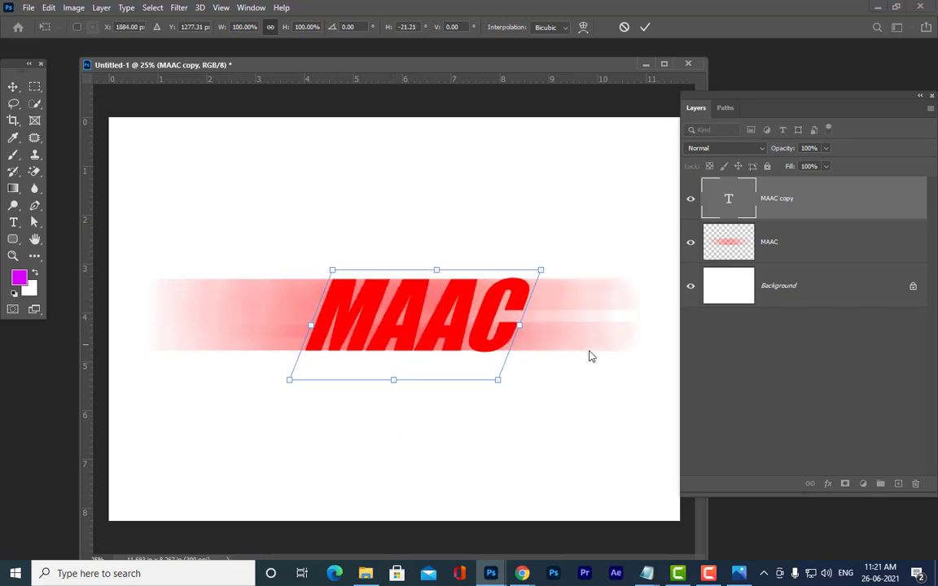
{"action": "key", "text": "Return"}
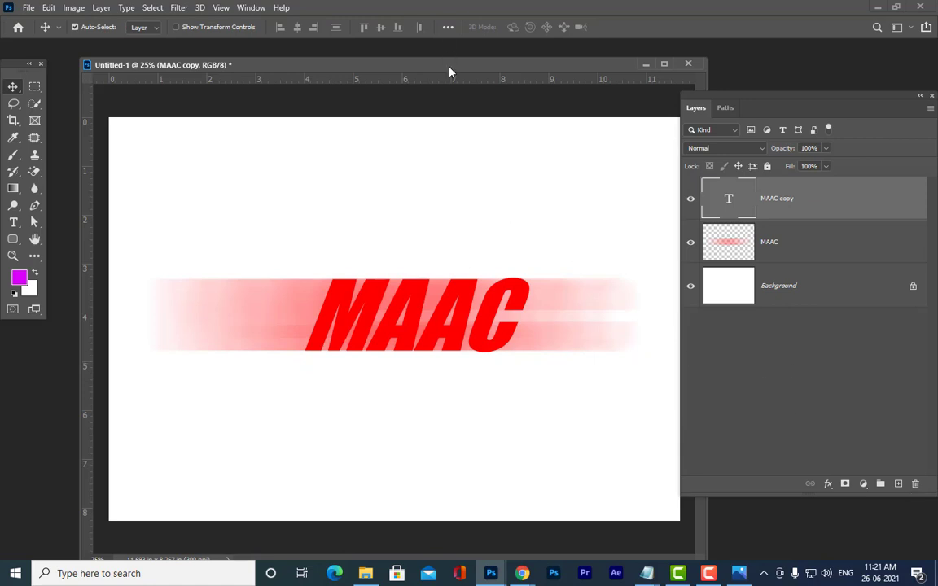
Step: Close the Untitled-1 document without saving its changes
{"action": "left_click_drag", "start_coordinate": [448, 72], "coordinate": [327, 124]}
{"action": "left_click", "coordinate": [566, 116]}
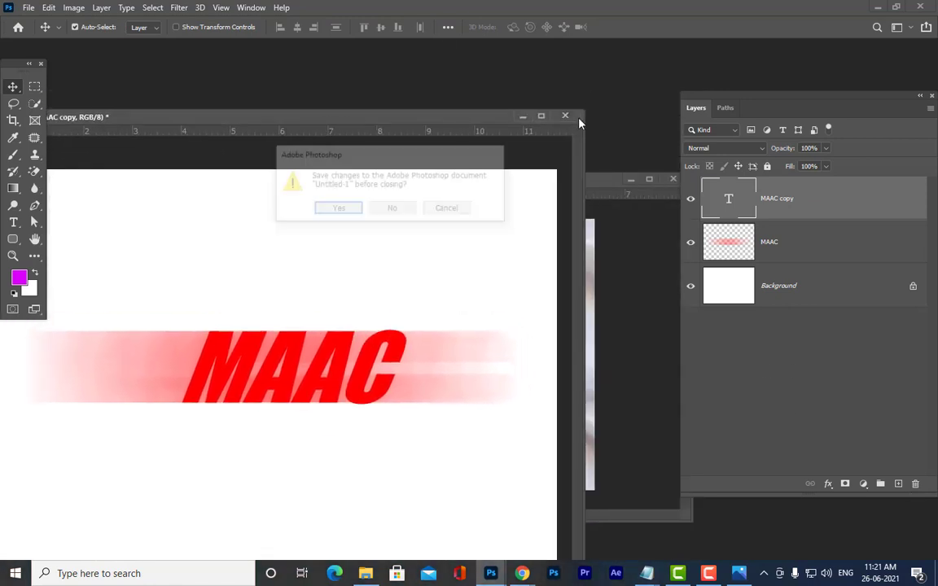
{"action": "left_click", "coordinate": [396, 210]}
Step: Convert the Background of folds.jpg into the regular layer Layer 0 and rearrange the document window and Layers panel
{"action": "left_click_drag", "start_coordinate": [421, 180], "coordinate": [386, 107]}
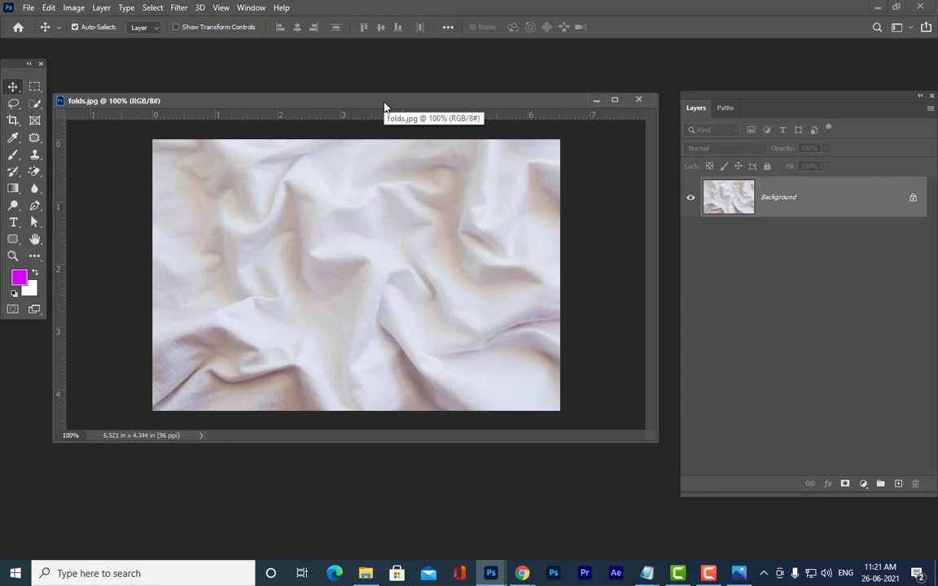
{"action": "left_click_drag", "start_coordinate": [513, 101], "coordinate": [487, 113]}
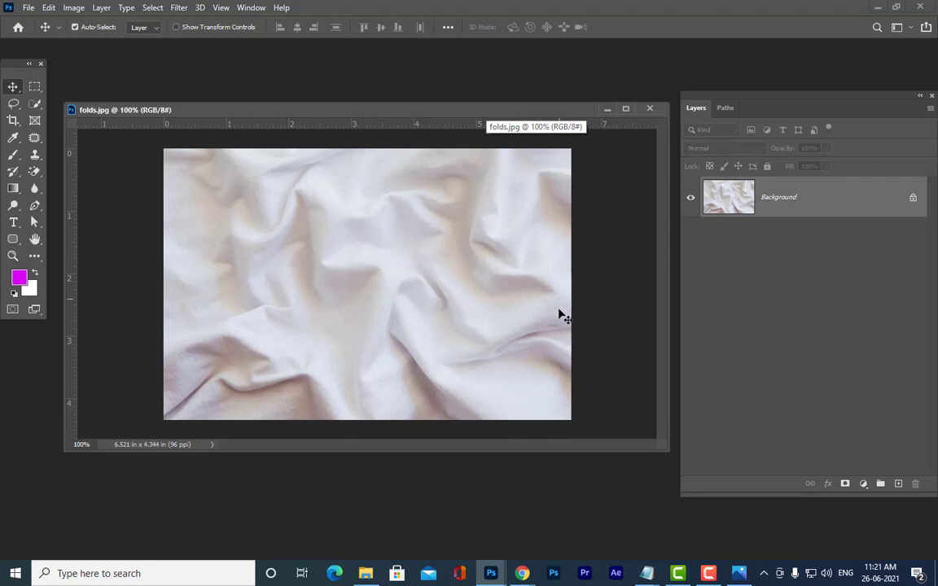
{"action": "left_click_drag", "start_coordinate": [666, 461], "coordinate": [679, 486]}
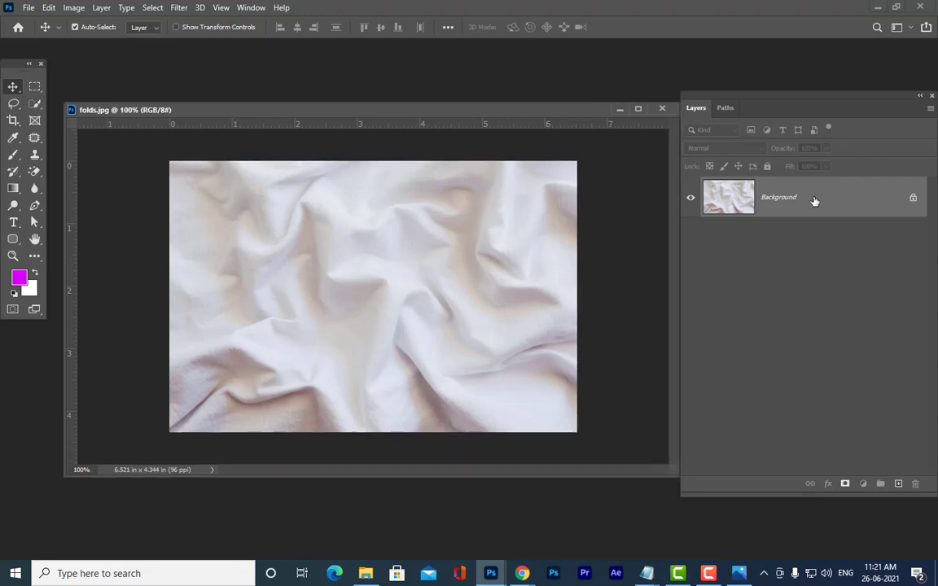
{"action": "double_click", "coordinate": [814, 202]}
{"action": "left_click", "coordinate": [595, 89]}
{"action": "left_click_drag", "start_coordinate": [768, 96], "coordinate": [733, 65]}
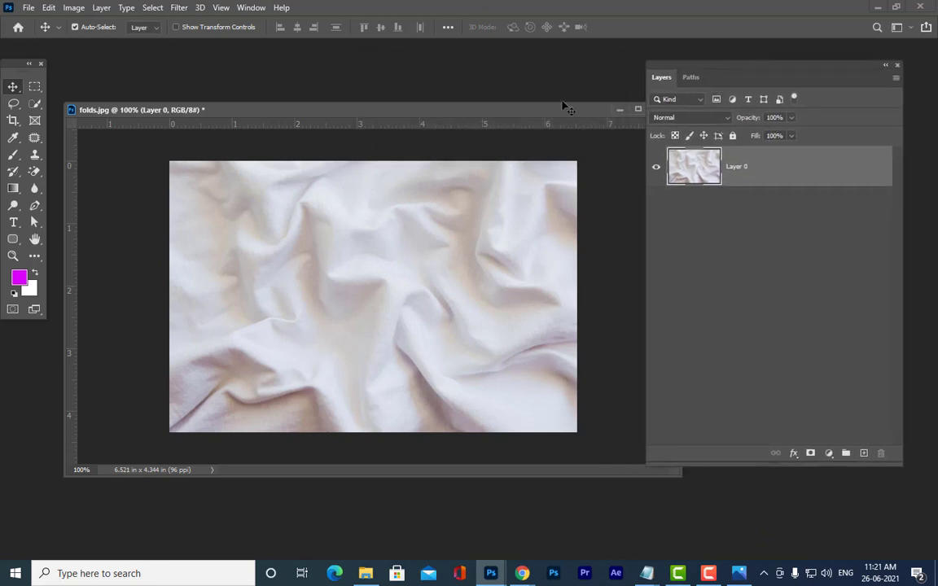
Step: Duplicate Layer 0 of folds.jpg, desaturate the copy to greyscale and reposition the document window
{"action": "left_click_drag", "start_coordinate": [379, 117], "coordinate": [366, 117]}
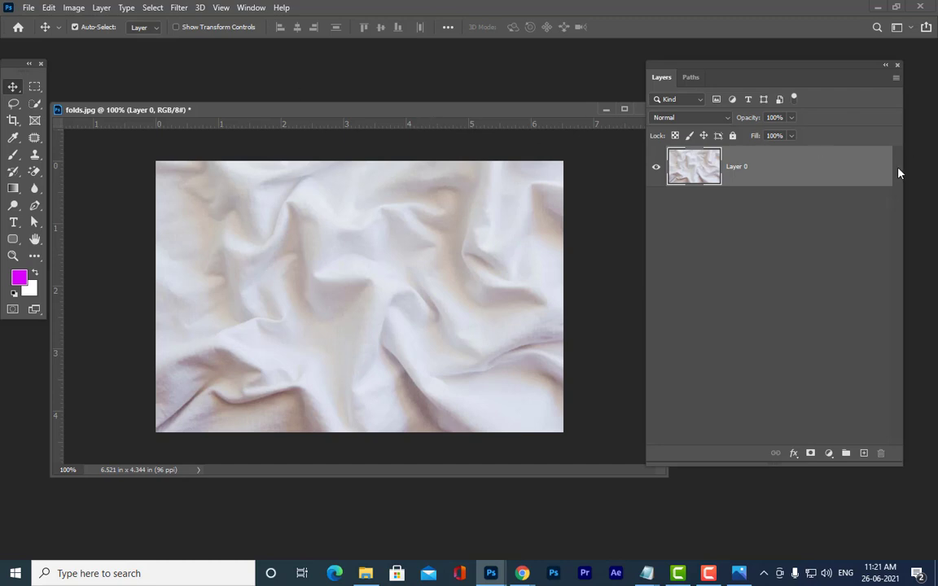
{"action": "key", "text": "ctrl+j"}
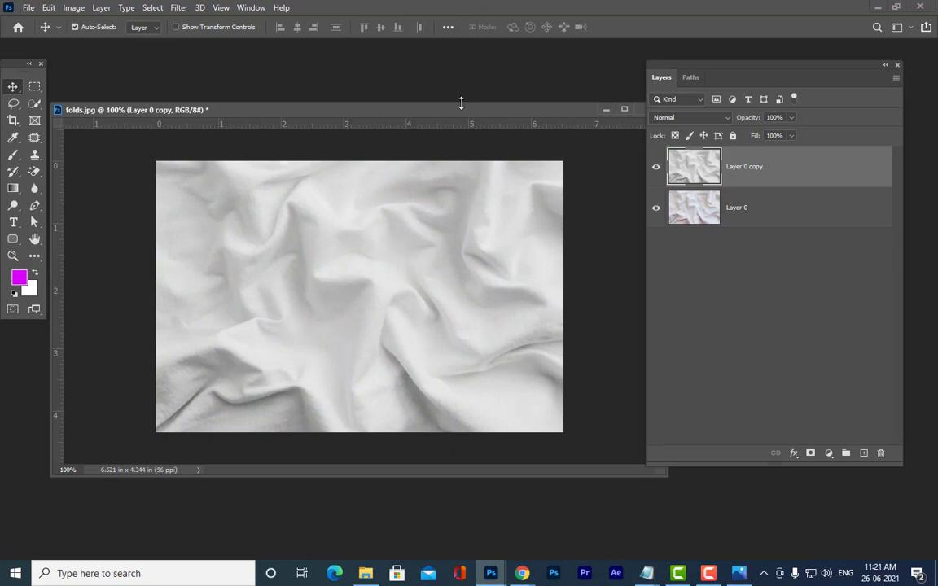
{"action": "mouse_move", "coordinate": [413, 104]}
{"action": "left_mouse_down"}
{"action": "mouse_move", "coordinate": [420, 92]}
{"action": "mouse_move", "coordinate": [409, 92]}
{"action": "left_mouse_up"}
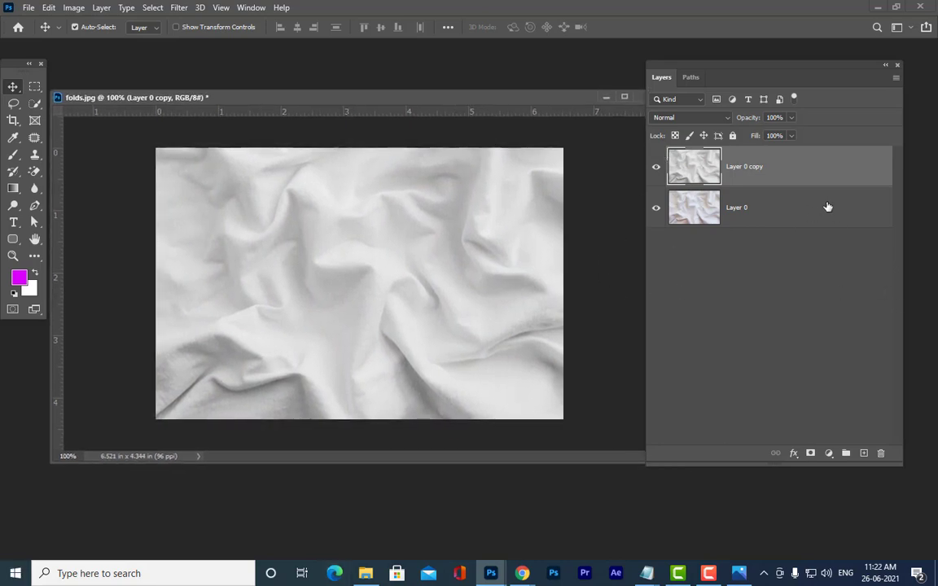
Step: Increase the cloth copy's contrast with Levels, using input levels 68, 0.72 and 224 and output levels 7 and 255
{"action": "key", "text": "ctrl+l"}
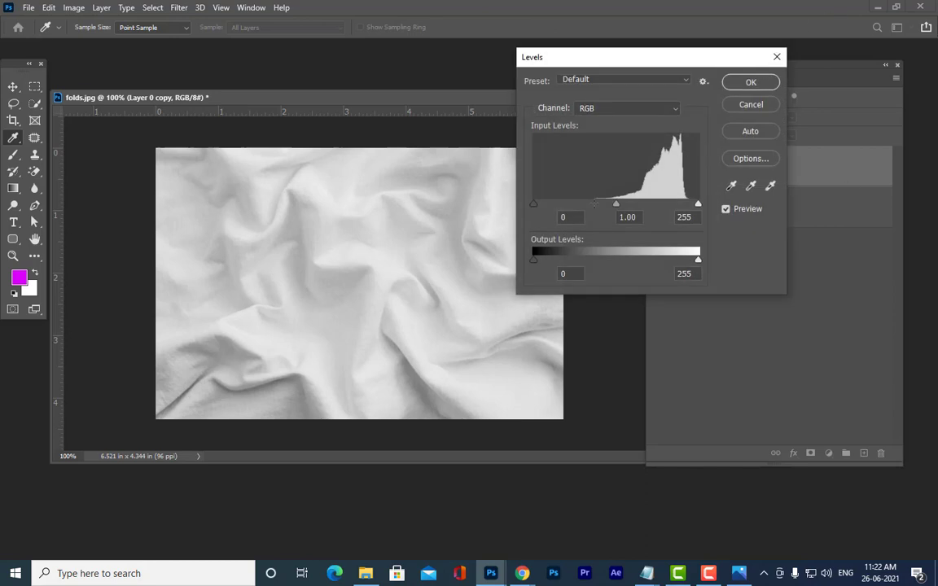
{"action": "left_click_drag", "start_coordinate": [533, 261], "coordinate": [561, 260]}
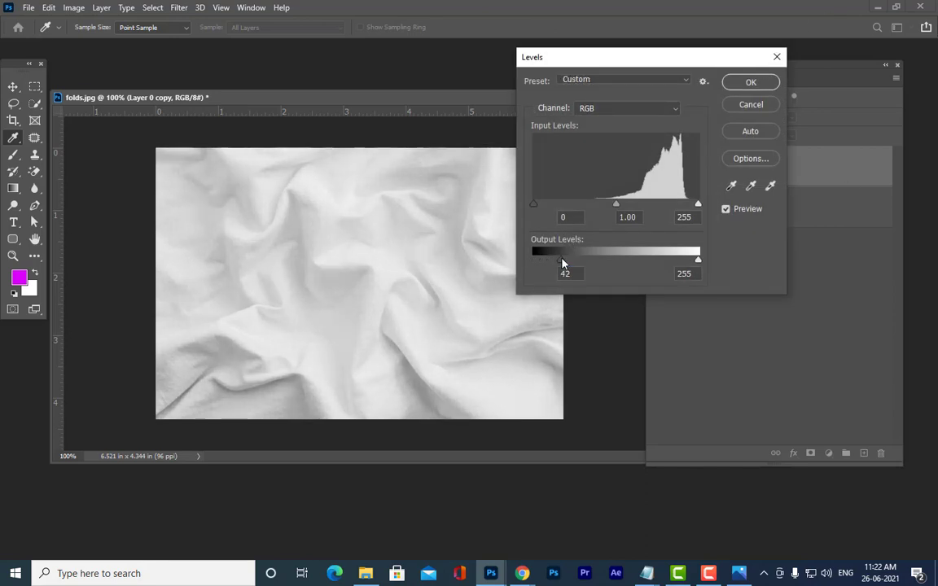
{"action": "left_click_drag", "start_coordinate": [699, 261], "coordinate": [678, 262]}
{"action": "left_click_drag", "start_coordinate": [564, 262], "coordinate": [542, 261]}
{"action": "left_click_drag", "start_coordinate": [679, 261], "coordinate": [699, 261]}
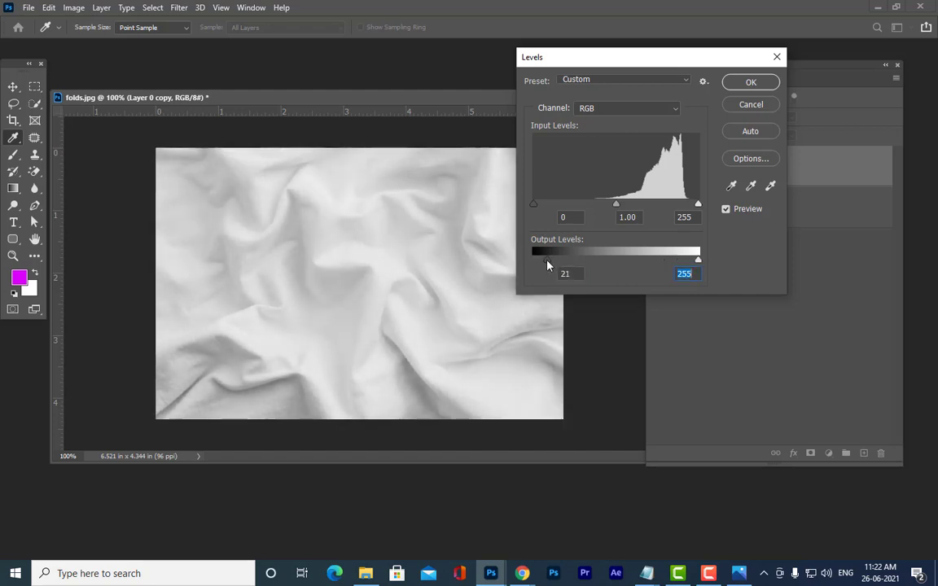
{"action": "left_click_drag", "start_coordinate": [547, 262], "coordinate": [536, 262]}
{"action": "left_click_drag", "start_coordinate": [534, 204], "coordinate": [583, 210]}
{"action": "left_click_drag", "start_coordinate": [698, 204], "coordinate": [639, 209]}
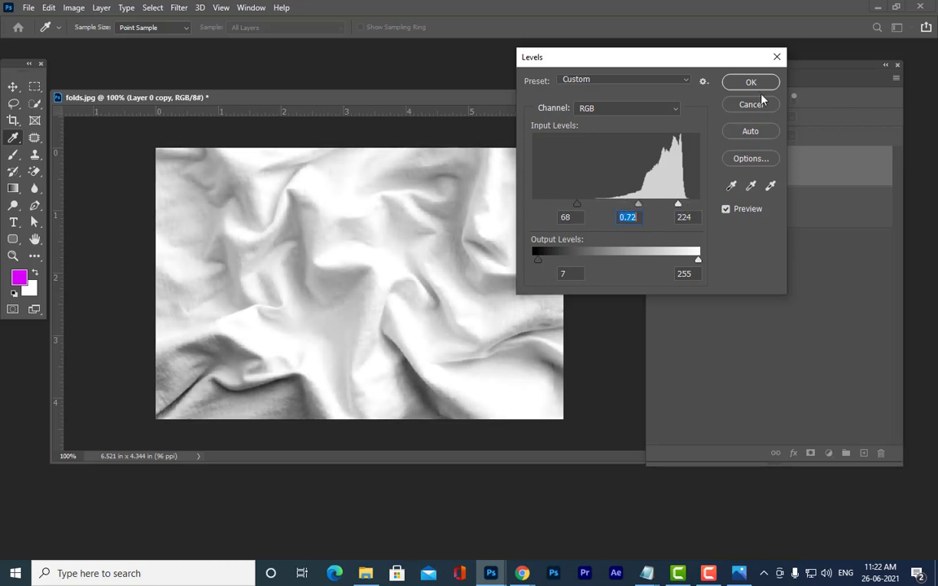
{"action": "left_click", "coordinate": [762, 86]}
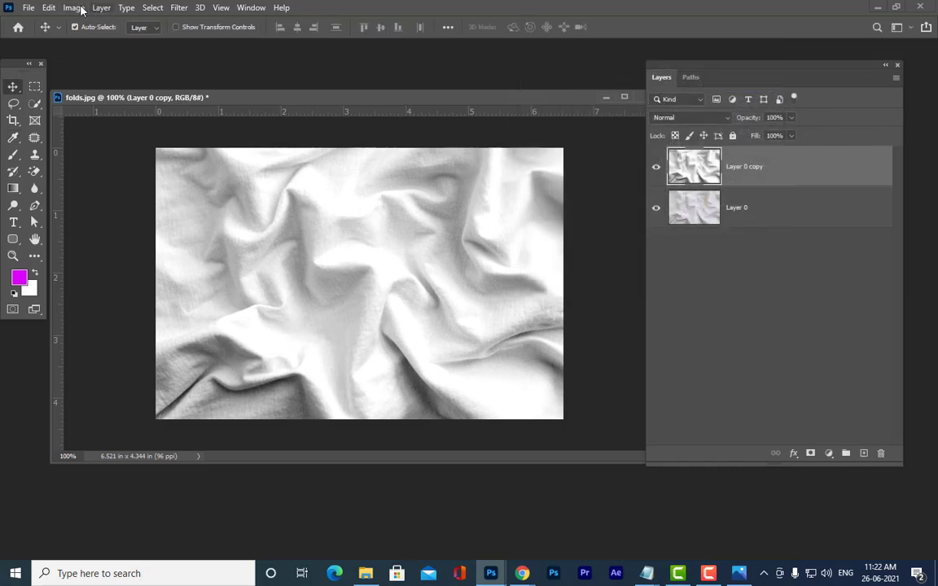
Step: Begin saving the cloth document on the computer, choosing the Desktop as location and Photoshop (PSD) as file type
{"action": "left_click", "coordinate": [27, 7]}
{"action": "left_click", "coordinate": [73, 167]}
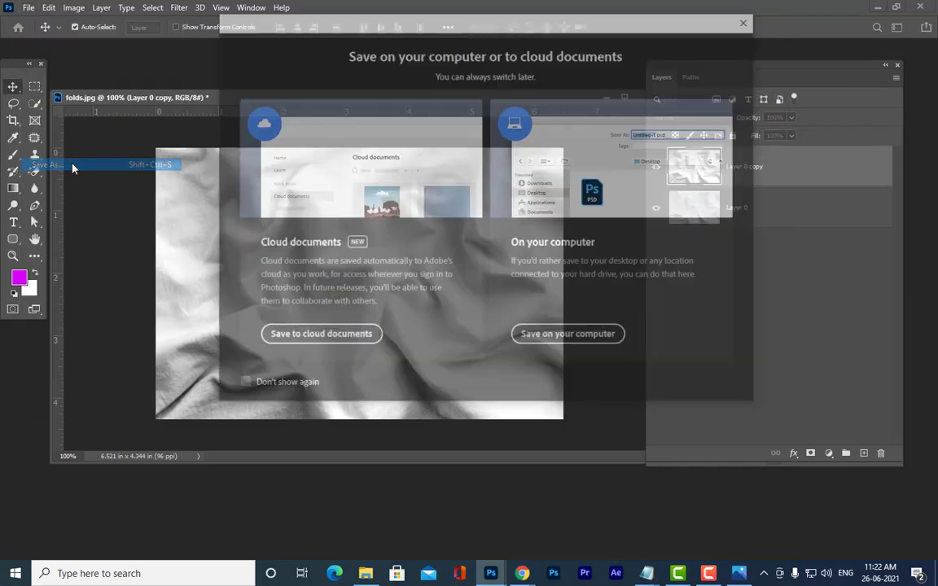
{"action": "left_click", "coordinate": [573, 338]}
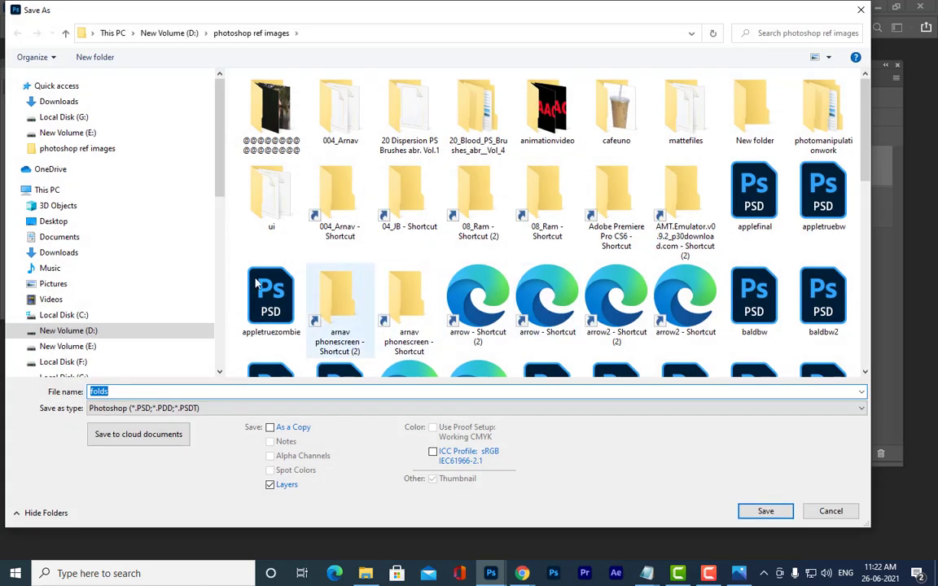
{"action": "scroll", "coordinate": [501, 244], "scroll_direction": "down", "scroll_amount": 10}
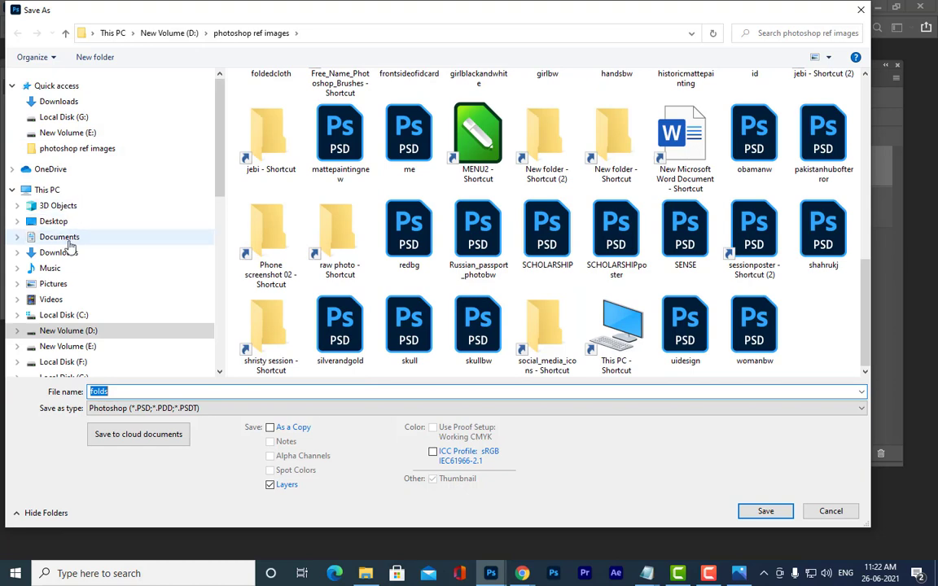
{"action": "left_click", "coordinate": [59, 218]}
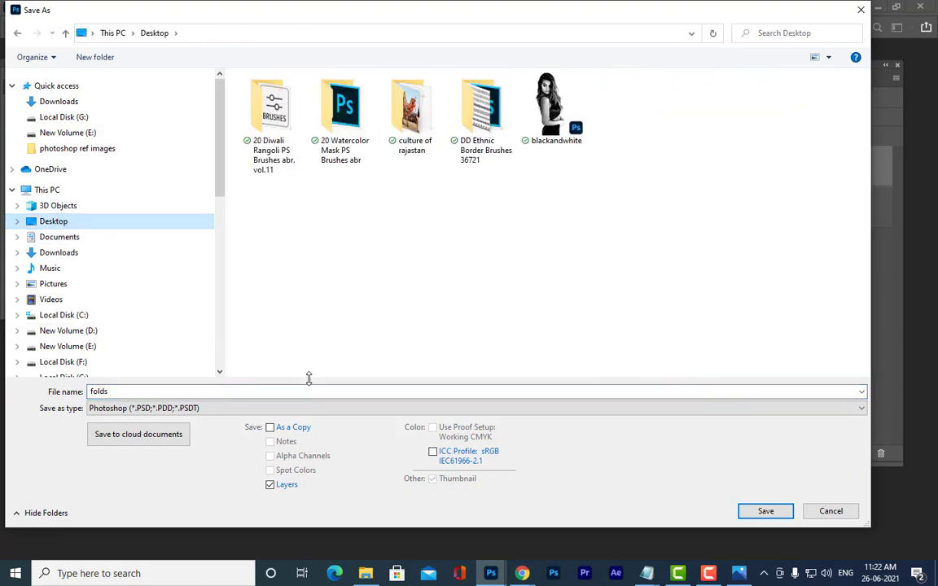
{"action": "left_click", "coordinate": [240, 410]}
{"action": "left_click", "coordinate": [172, 278]}
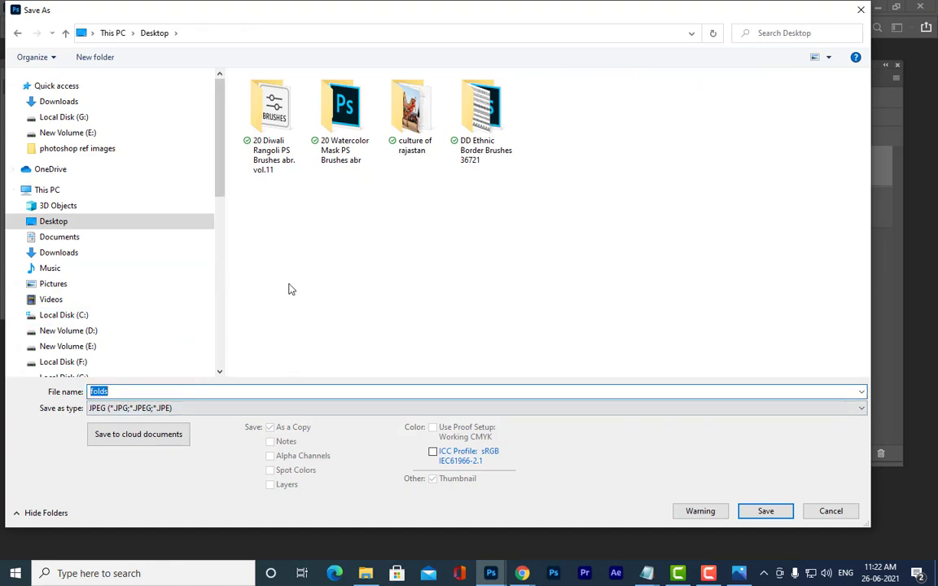
{"action": "left_click", "coordinate": [172, 408]}
{"action": "left_click", "coordinate": [122, 175]}
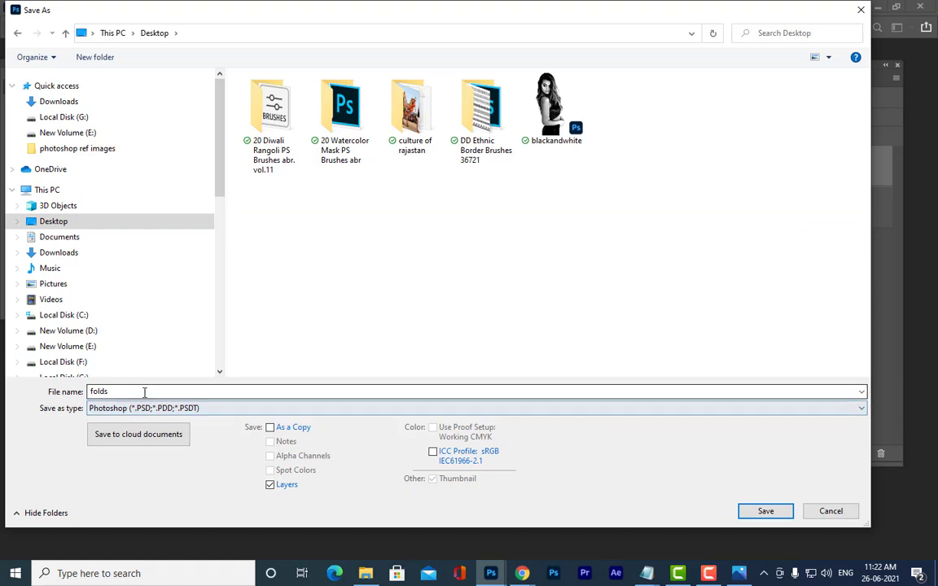
Step: Name the file blackandwhitefolds and save it as a PSD with Maximize Compatibility enabled
{"action": "double_click", "coordinate": [142, 392]}
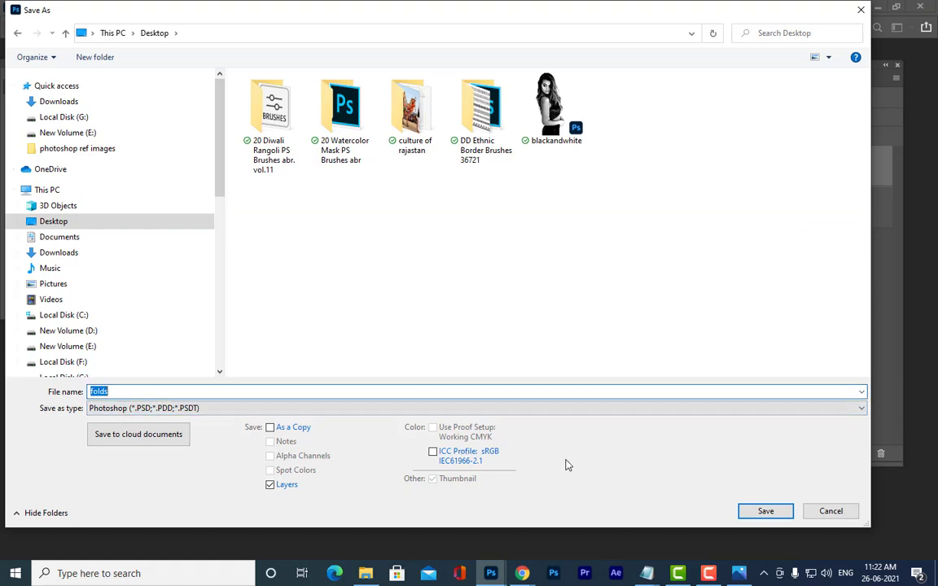
{"action": "type", "text": "bl"}
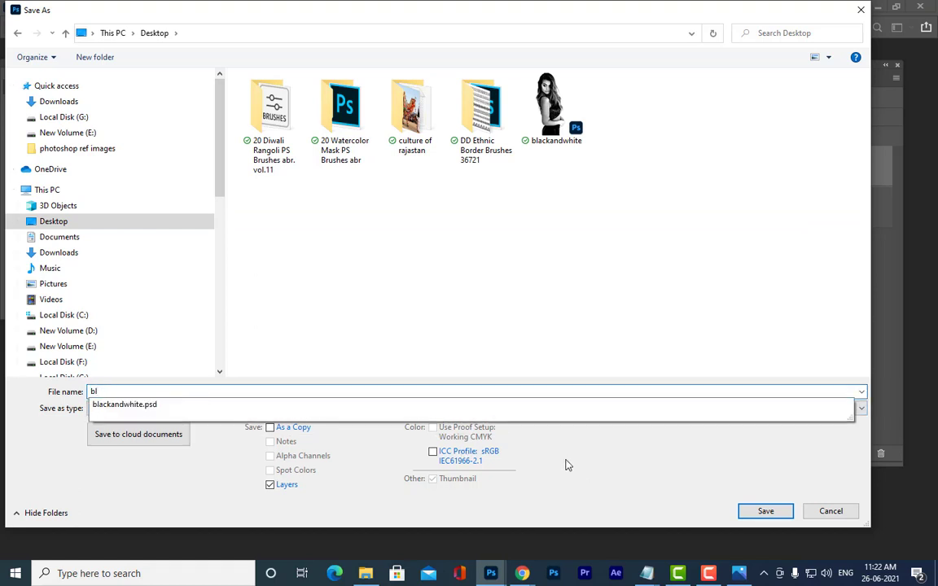
{"action": "type", "text": "ac"}
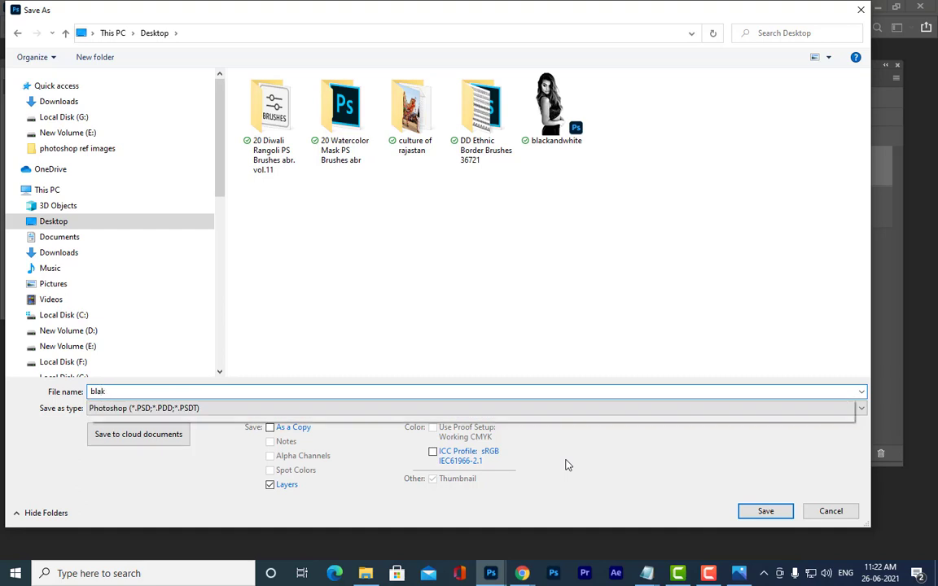
{"action": "type", "text": "kandwhite"}
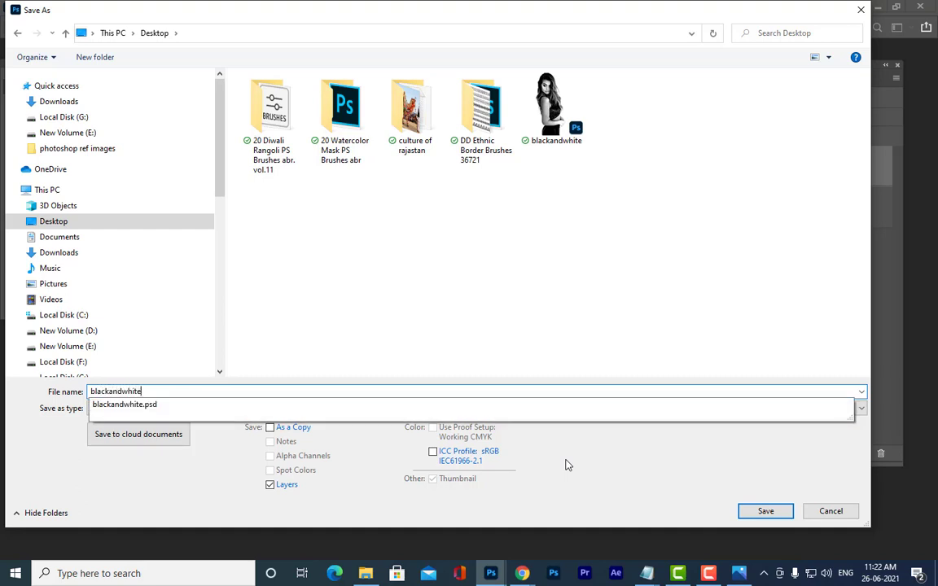
{"action": "type", "text": "folds"}
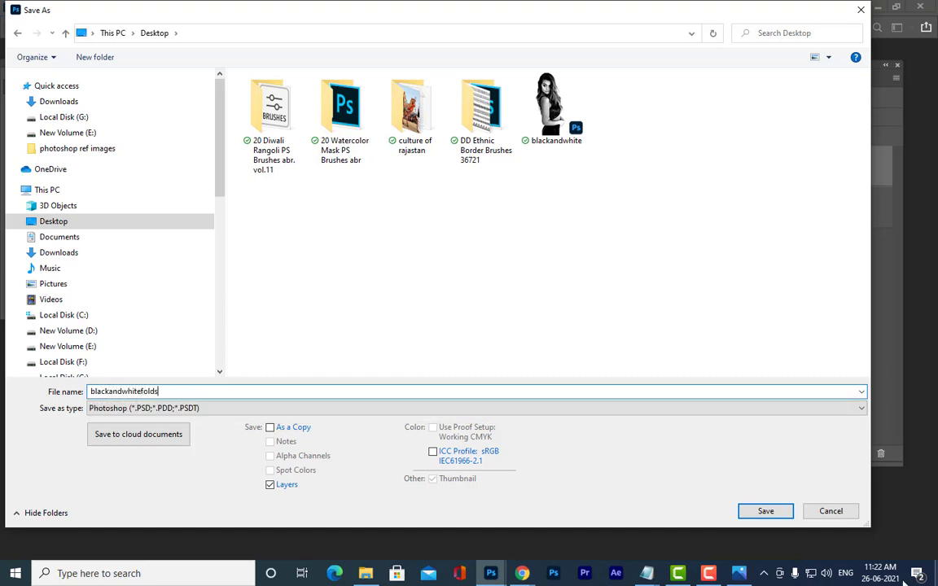
{"action": "left_click", "coordinate": [780, 516]}
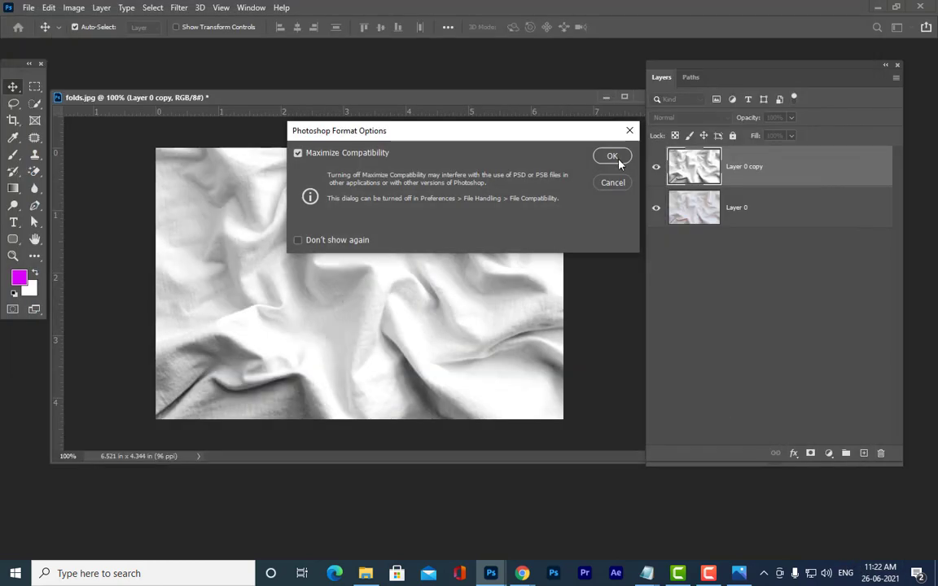
{"action": "left_click", "coordinate": [618, 158]}
Step: Compare the greyscale copy with the original cloth, delete the Layer 0 copy layer and reposition the document window
{"action": "left_click", "coordinate": [657, 169]}
{"action": "left_click", "coordinate": [657, 169]}
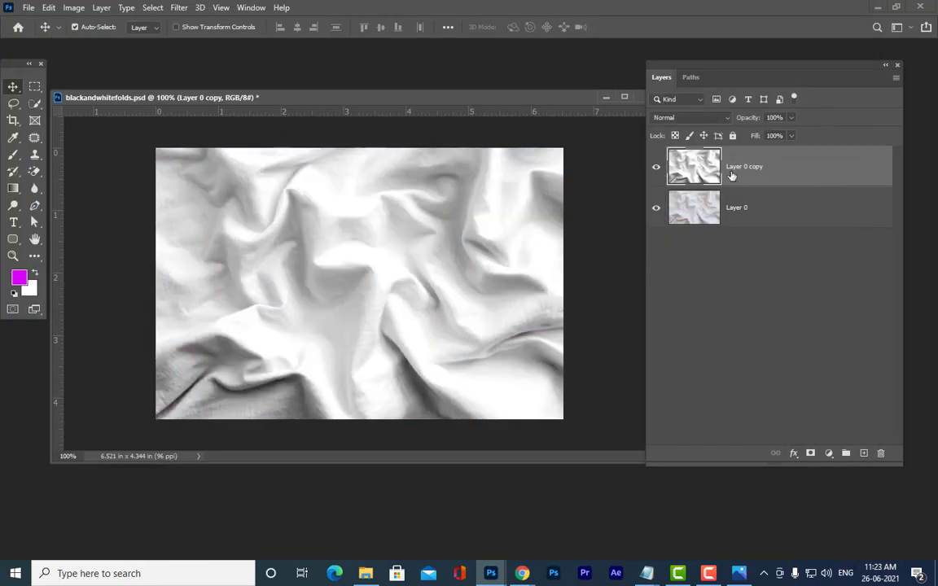
{"action": "key", "text": "Delete"}
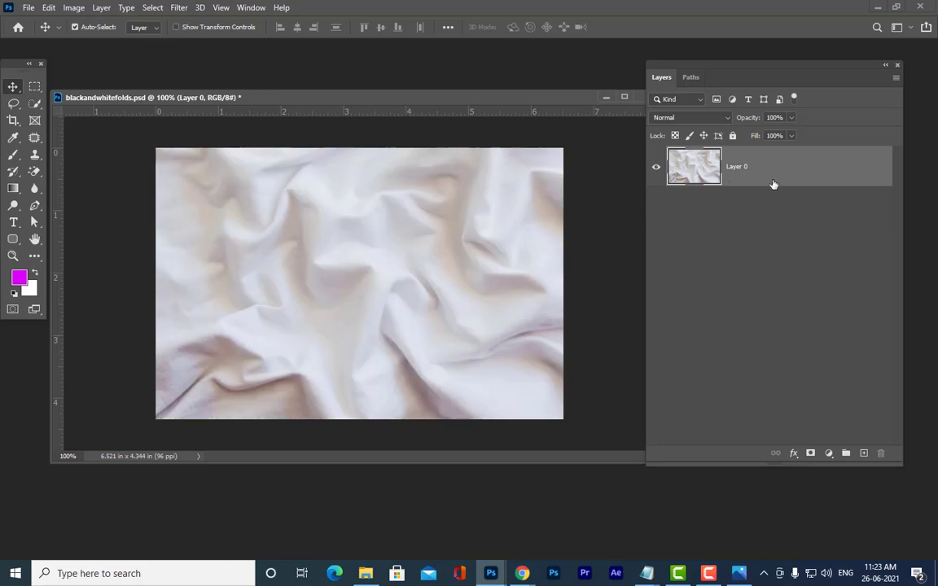
{"action": "left_click_drag", "start_coordinate": [316, 102], "coordinate": [340, 92]}
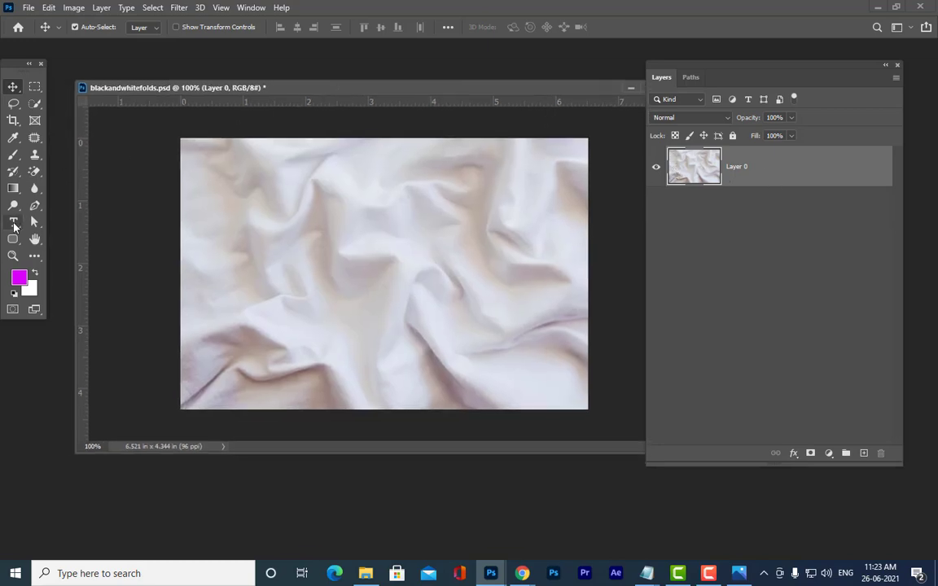
Step: Add the text DILSUKHNAGAR in red Impact over the cloth image
{"action": "left_click", "coordinate": [13, 223]}
{"action": "left_click", "coordinate": [258, 271]}
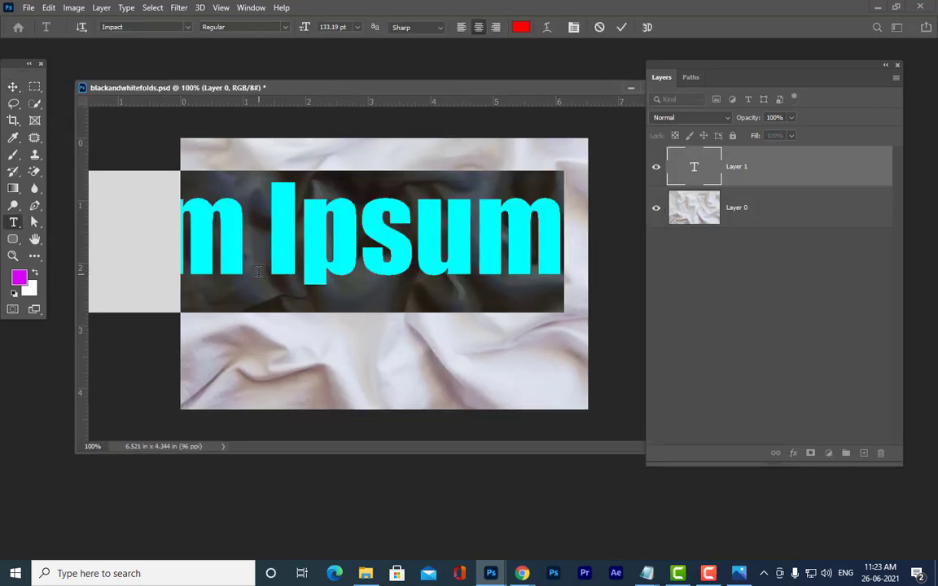
{"action": "type", "text": "di"}
{"action": "key", "text": "BackSpace"}
{"action": "key", "text": "BackSpace"}
{"action": "type", "text": "D"}
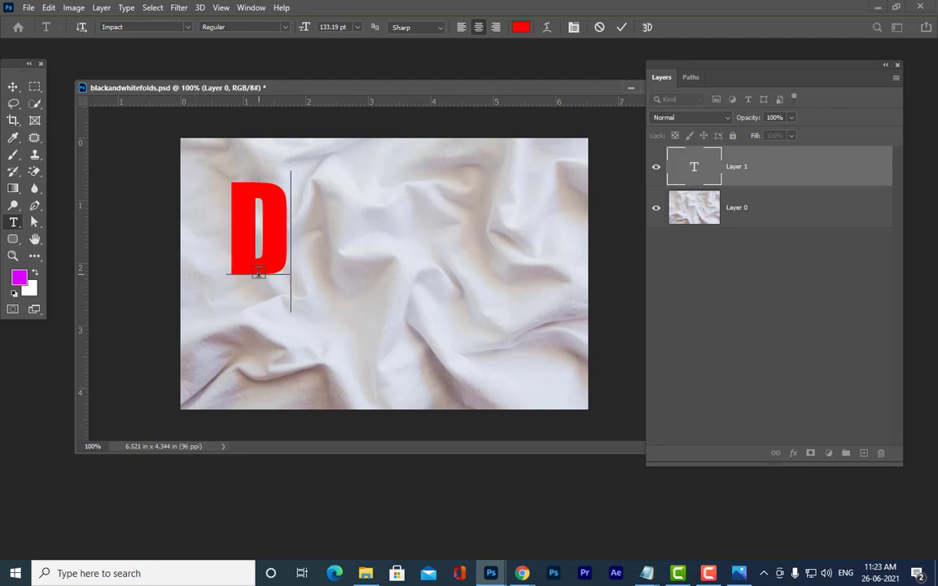
{"action": "type", "text": "ILSUKHNA"}
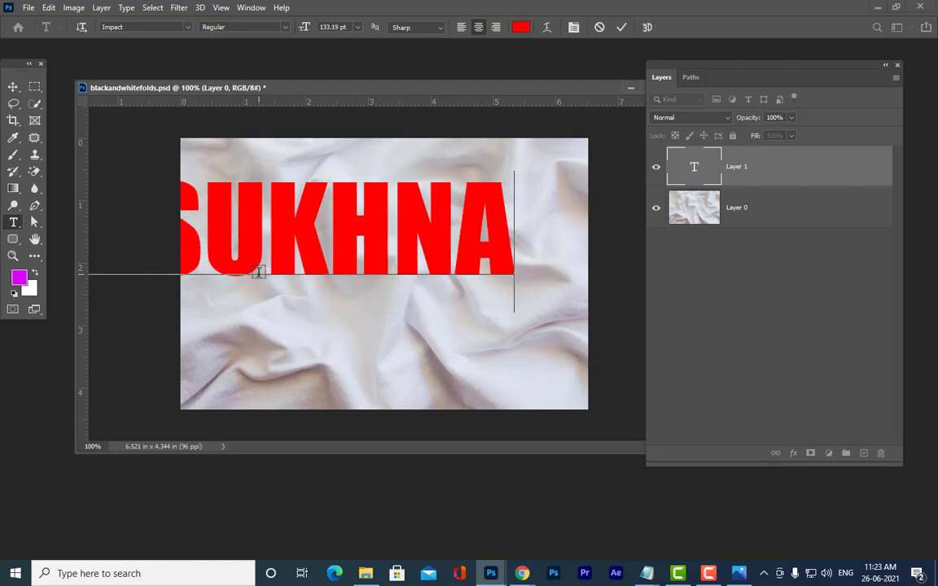
{"action": "type", "text": "GAR"}
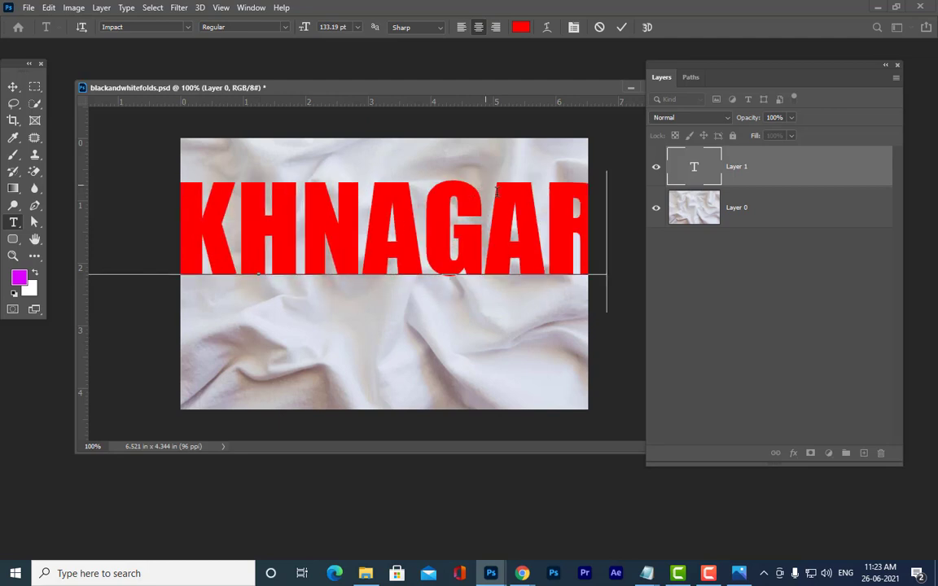
Step: Reduce the DILSUKHNAGAR text's font size to 59.19 pt and move the text to the centre of the cloth
{"action": "double_click", "coordinate": [694, 166]}
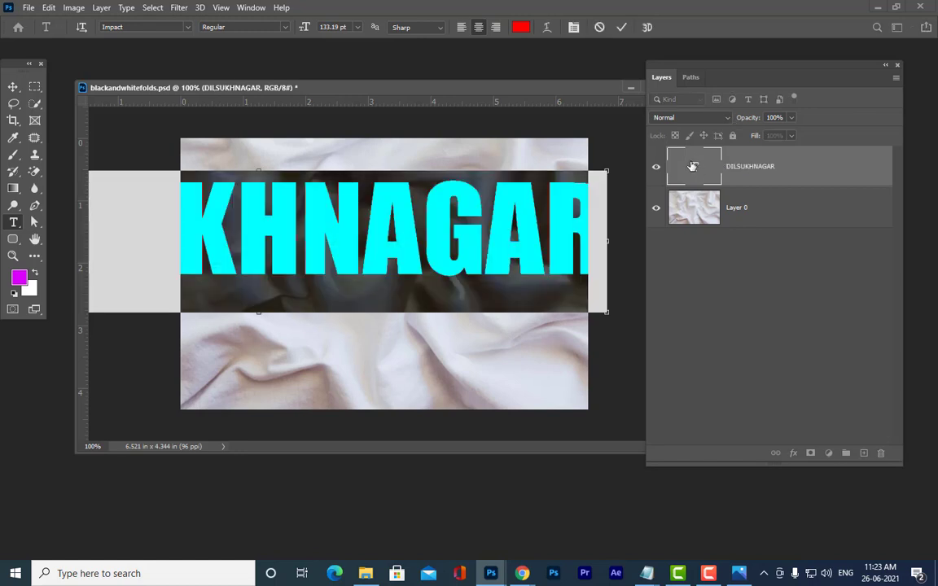
{"action": "key", "text": "ctrl+shift+comma"}
{"action": "key", "text": "ctrl+shift+comma"}
{"action": "key", "text": "ctrl+shift+comma"}
{"action": "key", "text": "ctrl+shift+comma"}
{"action": "key", "text": "ctrl+shift+comma"}
{"action": "key", "text": "ctrl+shift+comma"}
{"action": "key", "text": "ctrl+shift+comma"}
{"action": "key", "text": "ctrl+shift+comma"}
{"action": "key", "text": "ctrl+shift+comma"}
{"action": "key", "text": "ctrl+shift+comma"}
{"action": "key", "text": "ctrl+shift+comma"}
{"action": "key", "text": "ctrl+shift+comma"}
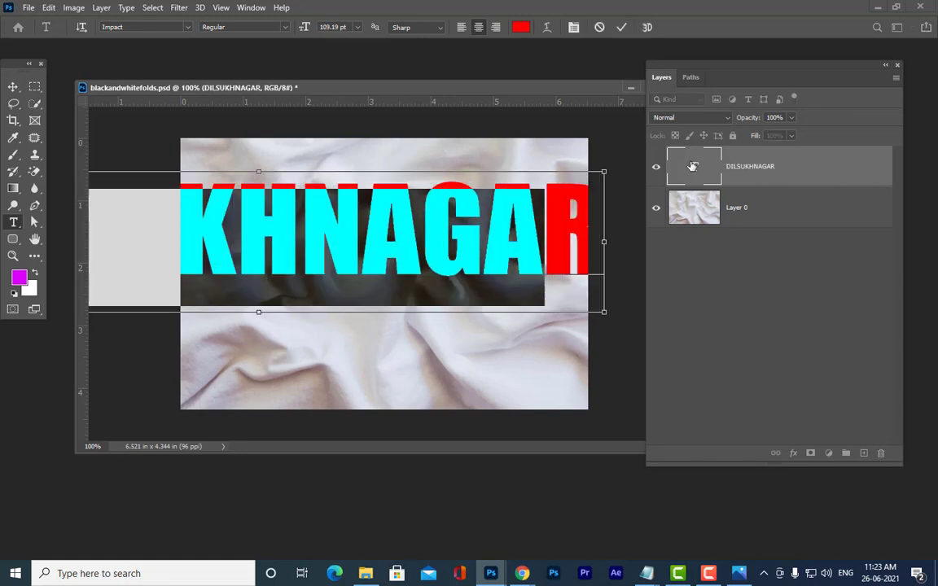
{"action": "key", "text": "ctrl+shift+comma"}
{"action": "key", "text": "ctrl+shift+comma"}
{"action": "key", "text": "ctrl+shift+comma"}
{"action": "key", "text": "ctrl+shift+comma"}
{"action": "key", "text": "ctrl+shift+comma"}
{"action": "key", "text": "ctrl+shift+comma"}
{"action": "key", "text": "ctrl+shift+comma"}
{"action": "key", "text": "ctrl+shift+comma"}
{"action": "key", "text": "ctrl+shift+comma"}
{"action": "key", "text": "ctrl+shift+comma"}
{"action": "key", "text": "ctrl+shift+comma"}
{"action": "key", "text": "ctrl+shift+comma"}
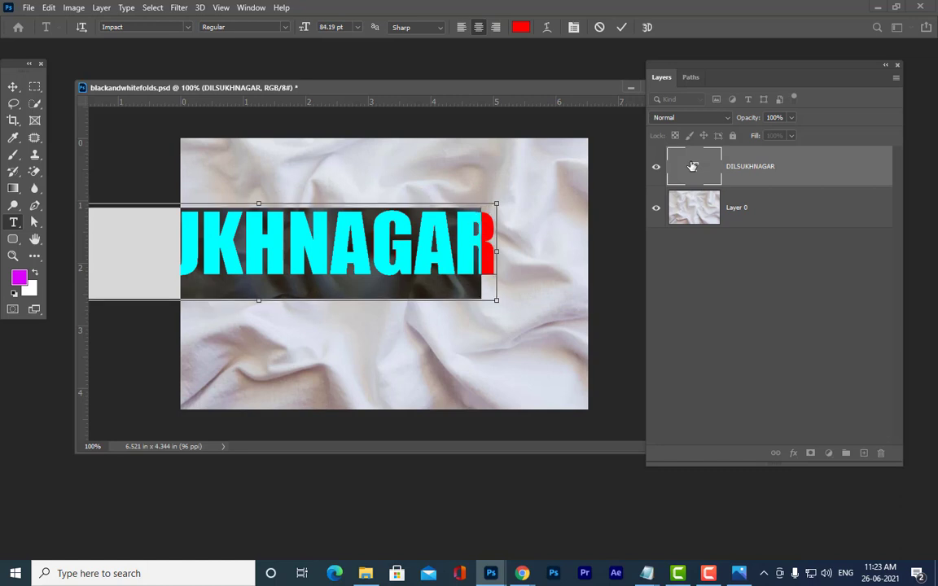
{"action": "key", "text": "ctrl+shift+comma"}
{"action": "key", "text": "ctrl+shift+comma"}
{"action": "key", "text": "ctrl+shift+comma"}
{"action": "key", "text": "ctrl+shift+comma"}
{"action": "key", "text": "ctrl+shift+comma"}
{"action": "key", "text": "ctrl+shift+comma"}
{"action": "key", "text": "ctrl+shift+comma"}
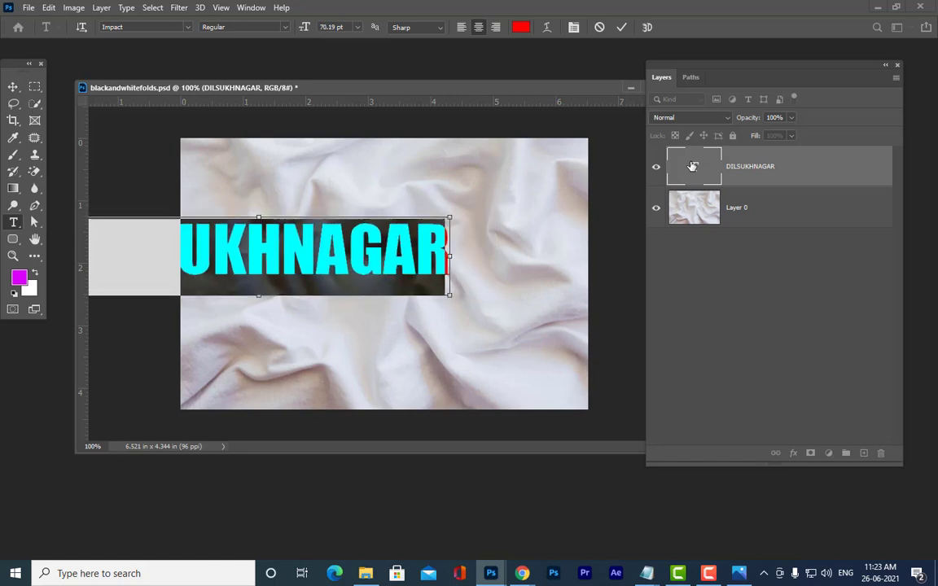
{"action": "key", "text": "ctrl+shift+comma"}
{"action": "key", "text": "ctrl+shift+comma"}
{"action": "key", "text": "ctrl+shift+comma"}
{"action": "key", "text": "ctrl+shift+comma"}
{"action": "key", "text": "ctrl+shift+comma"}
{"action": "key", "text": "ctrl+shift+comma"}
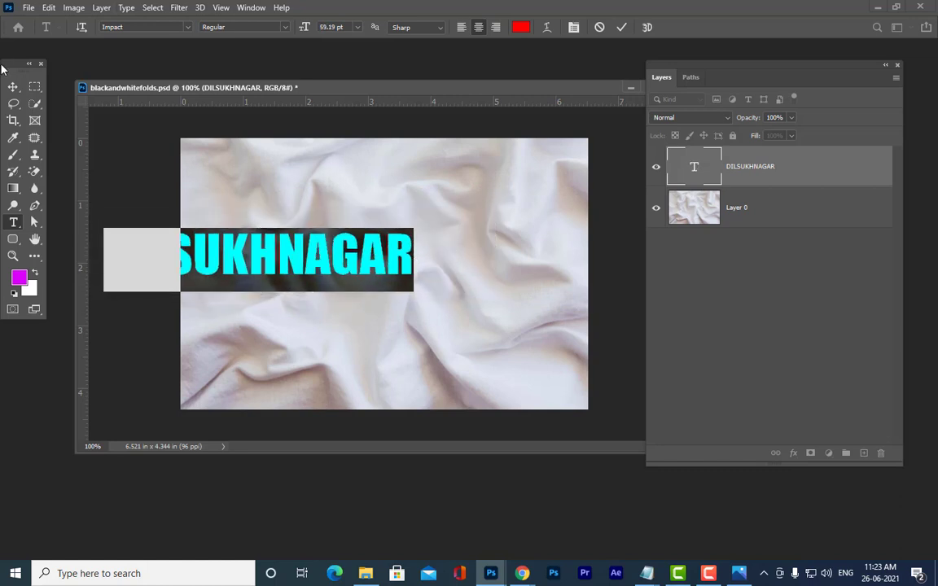
{"action": "left_click", "coordinate": [12, 86]}
{"action": "left_click_drag", "start_coordinate": [363, 299], "coordinate": [496, 302]}
Step: Enlarge the DILSUKHNAGAR text to 69.19 pt and recentre it on the cloth
{"action": "double_click", "coordinate": [695, 166]}
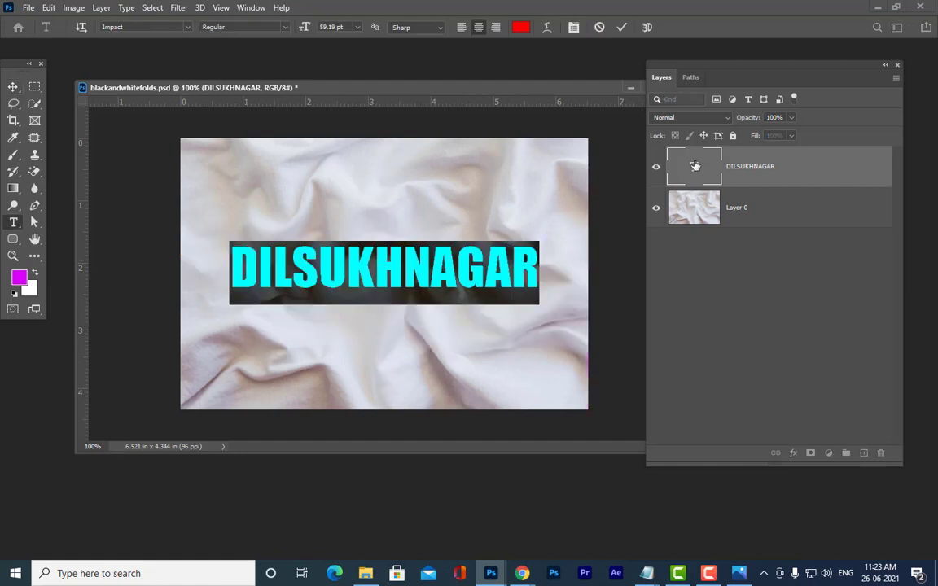
{"action": "key", "text": "ctrl+shift+period"}
{"action": "key", "text": "ctrl+shift+period"}
{"action": "key", "text": "ctrl+shift+period"}
{"action": "key", "text": "ctrl+shift+period"}
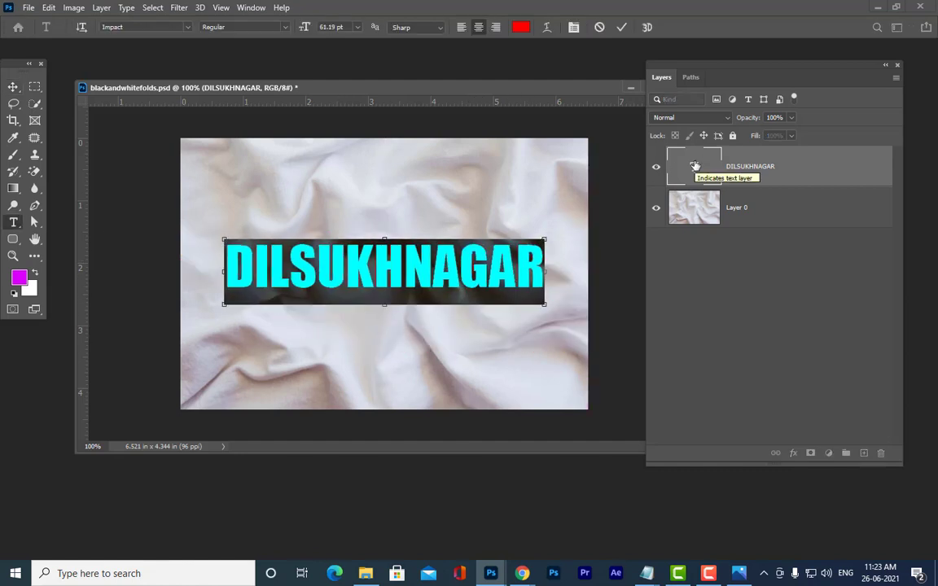
{"action": "key", "text": "ctrl+shift+period"}
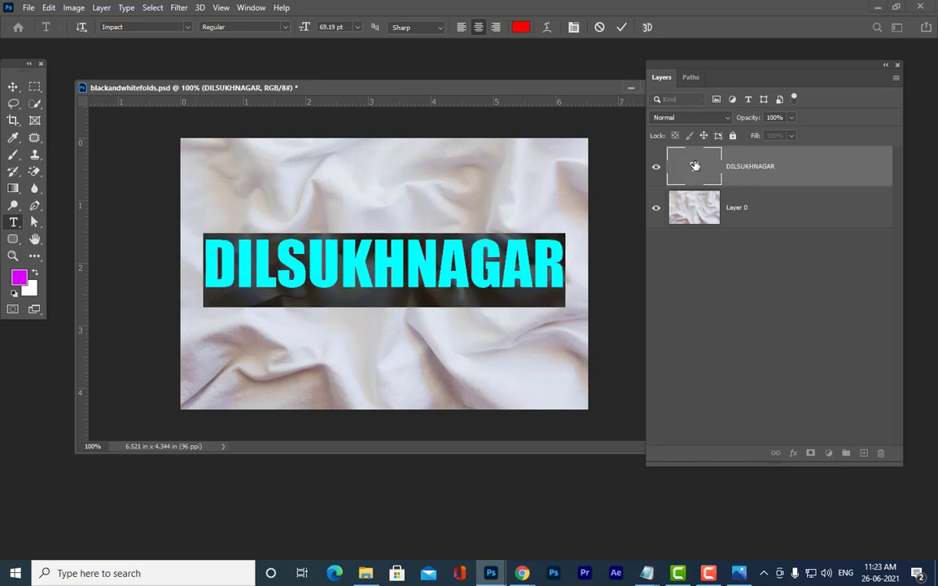
{"action": "left_click", "coordinate": [13, 88]}
{"action": "mouse_move", "coordinate": [423, 248]}
{"action": "left_mouse_down"}
{"action": "mouse_move", "coordinate": [435, 249]}
{"action": "mouse_move", "coordinate": [435, 259]}
{"action": "left_mouse_up"}
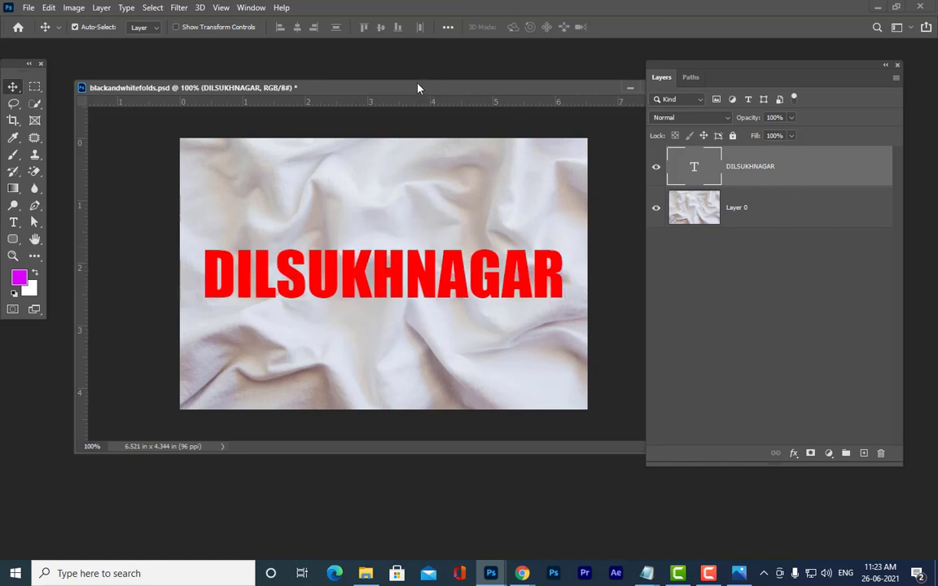
Step: Reposition the document window and bring up the Distort filters for the DILSUKHNAGAR text layer
{"action": "left_click_drag", "start_coordinate": [417, 85], "coordinate": [412, 88]}
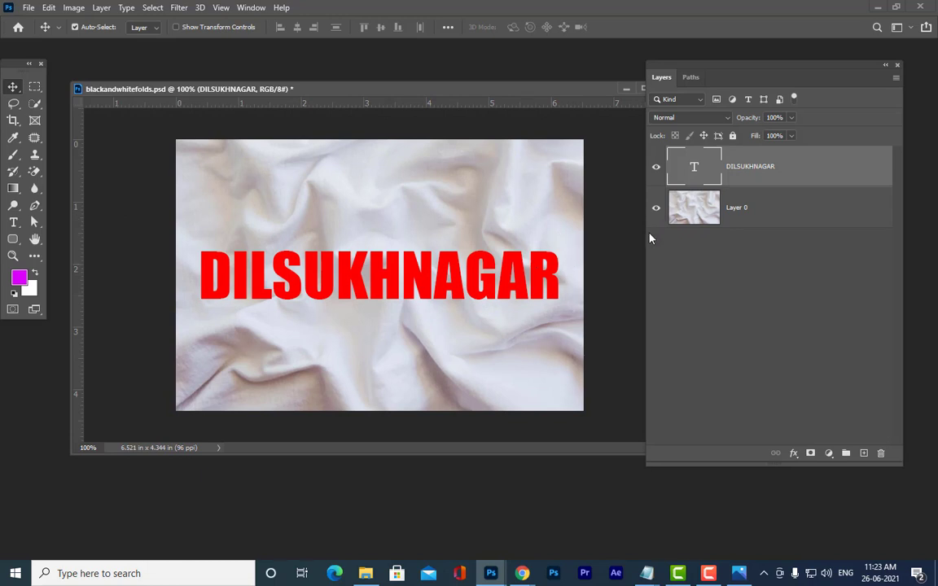
{"action": "left_click_drag", "start_coordinate": [344, 94], "coordinate": [339, 104]}
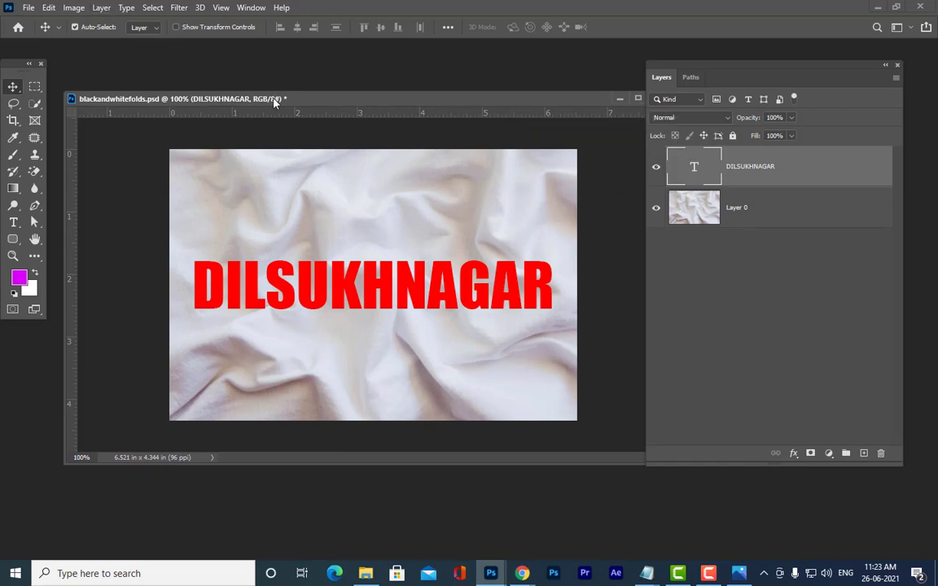
{"action": "left_click_drag", "start_coordinate": [275, 102], "coordinate": [263, 100]}
{"action": "left_click", "coordinate": [178, 7]}
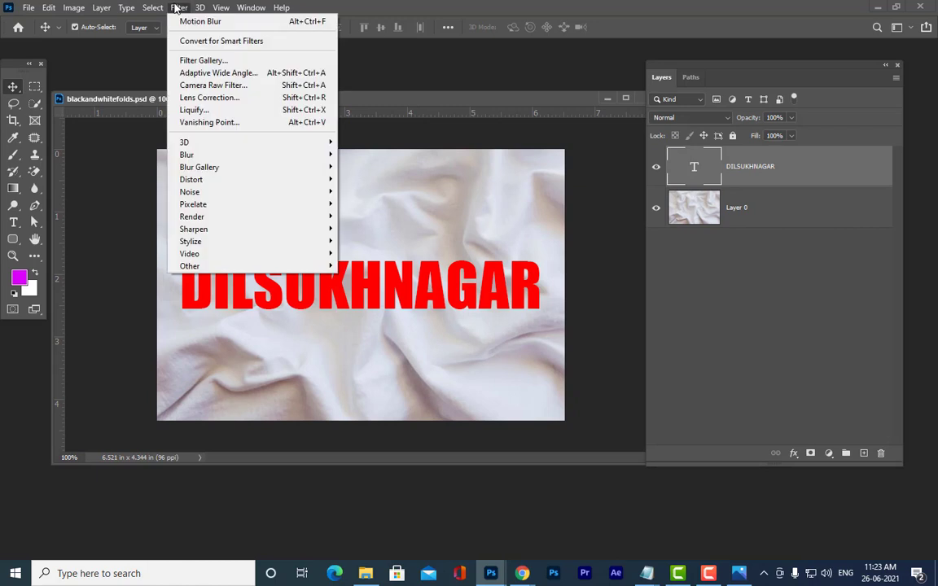
{"action": "mouse_move", "coordinate": [274, 181]}
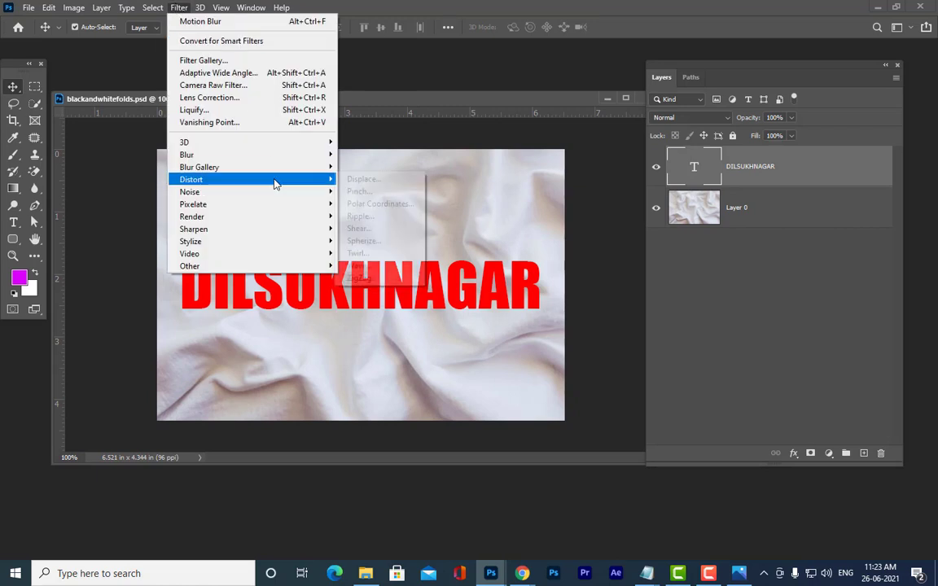
Step: Rasterize the DILSUKHNAGAR text and displace it with horizontal and vertical scale 5, using blackandwhitefolds as the displacement map
{"action": "left_click", "coordinate": [381, 181]}
{"action": "left_click_drag", "start_coordinate": [436, 150], "coordinate": [394, 95]}
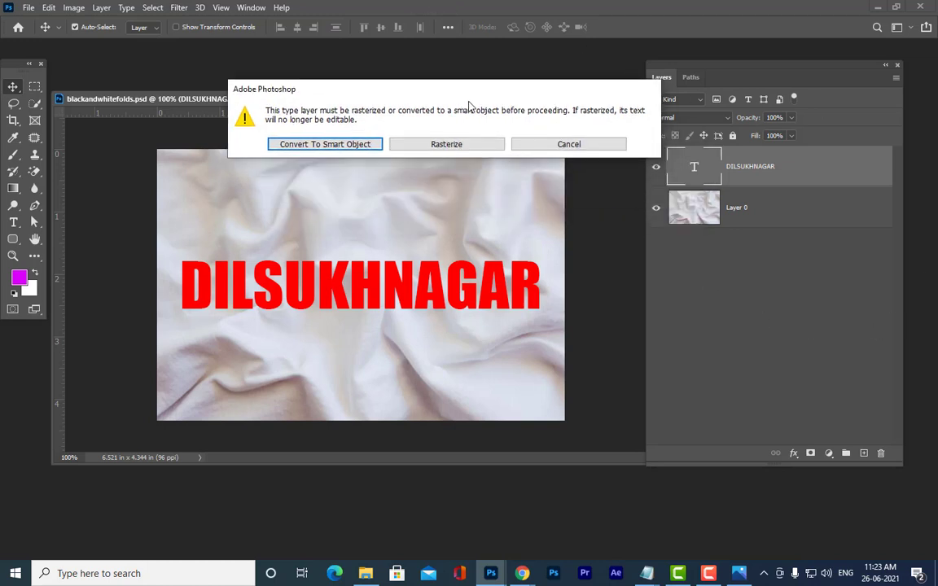
{"action": "left_click", "coordinate": [447, 144]}
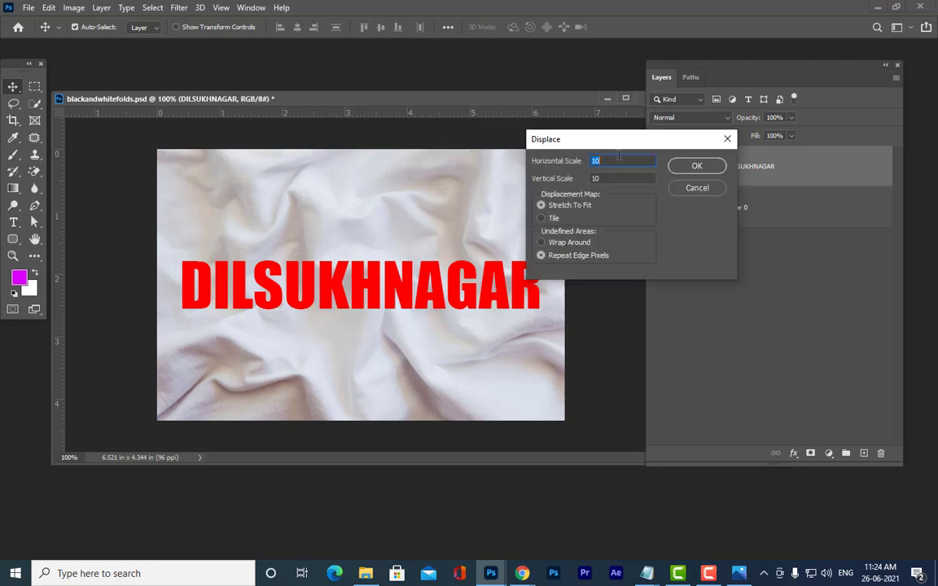
{"action": "left_click", "coordinate": [575, 162]}
{"action": "type", "text": "5"}
{"action": "left_click", "coordinate": [554, 181]}
{"action": "left_click", "coordinate": [697, 166]}
{"action": "left_click", "coordinate": [633, 127]}
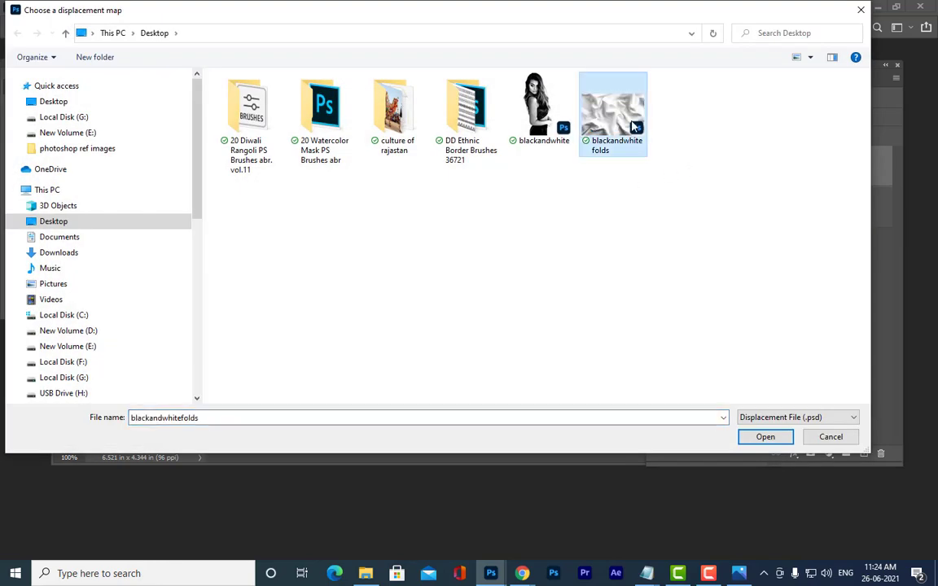
{"action": "left_click", "coordinate": [765, 438]}
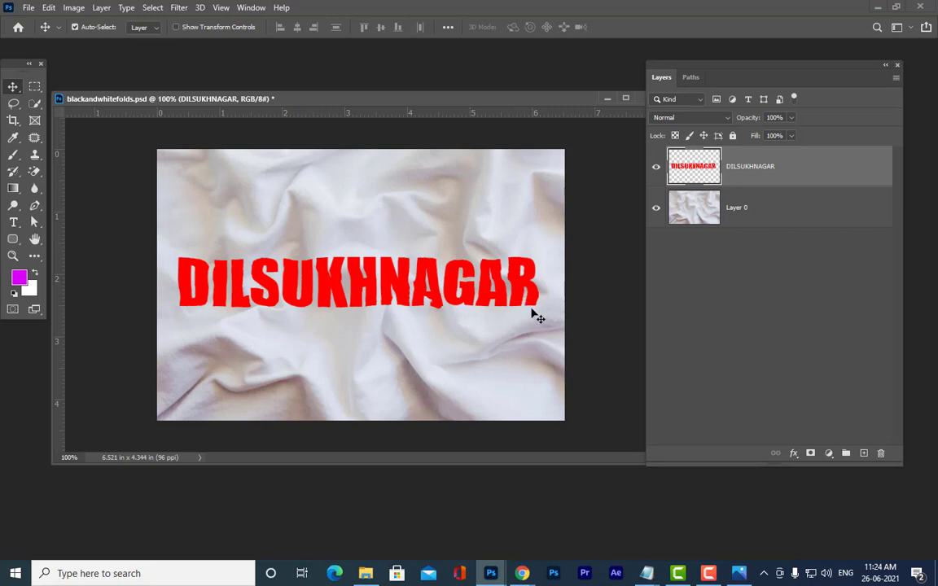
Step: Dismiss the text layer's style settings without changes and undo the rasterizing and displacement of the text
{"action": "double_click", "coordinate": [830, 166]}
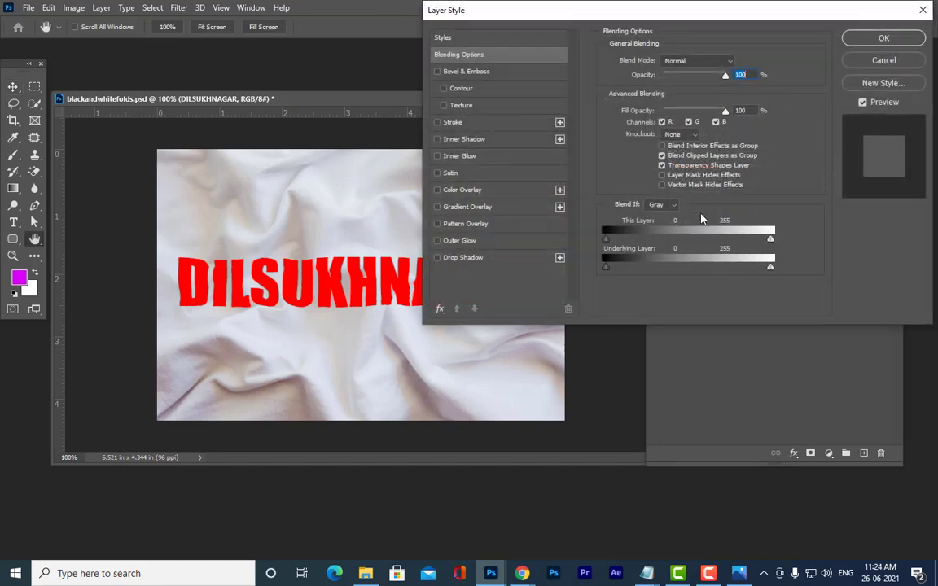
{"action": "left_click", "coordinate": [884, 60]}
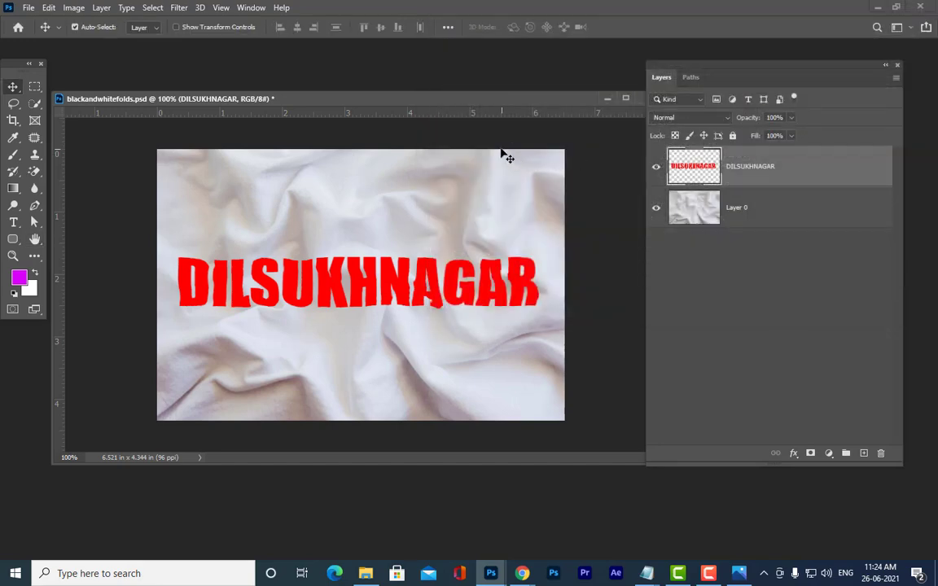
{"action": "key", "text": "ctrl+z"}
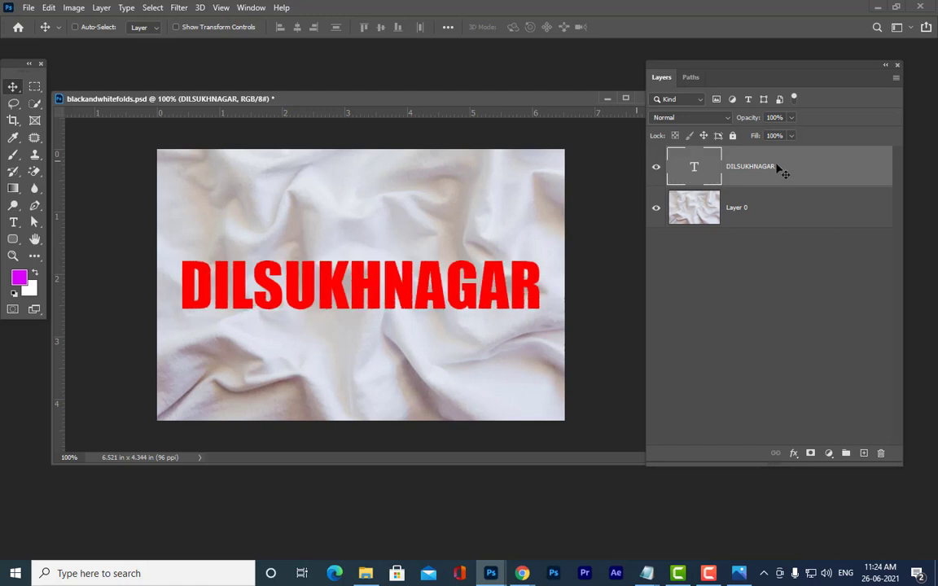
Step: Change the font of the DILSUKHNAGAR text to Arial Black
{"action": "double_click", "coordinate": [695, 168]}
{"action": "left_click", "coordinate": [154, 28]}
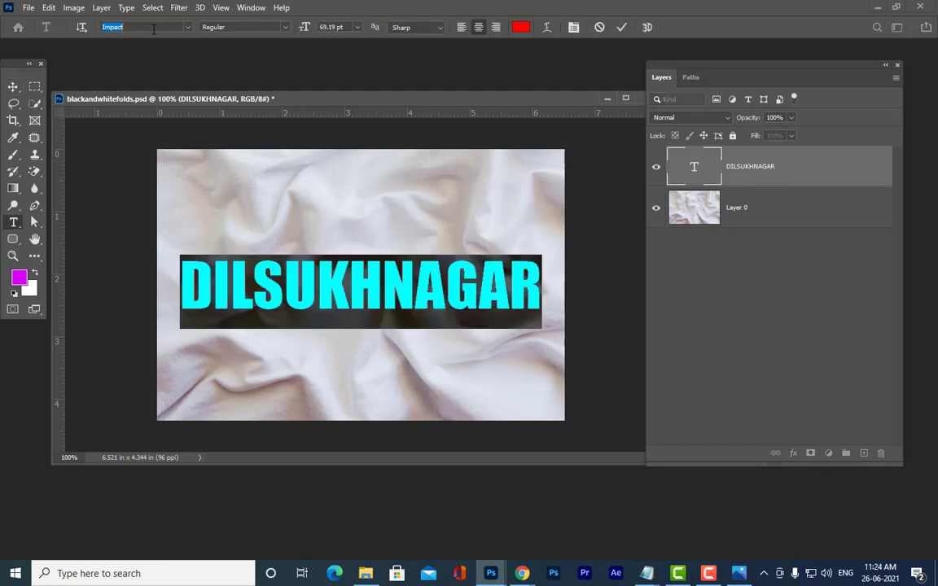
{"action": "type", "text": "TIM"}
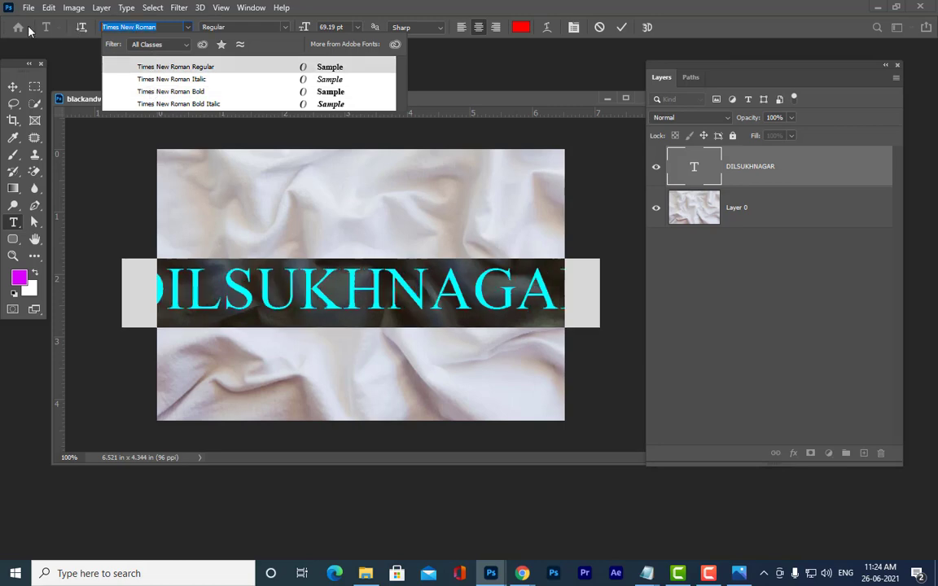
{"action": "type", "text": "ARIA"}
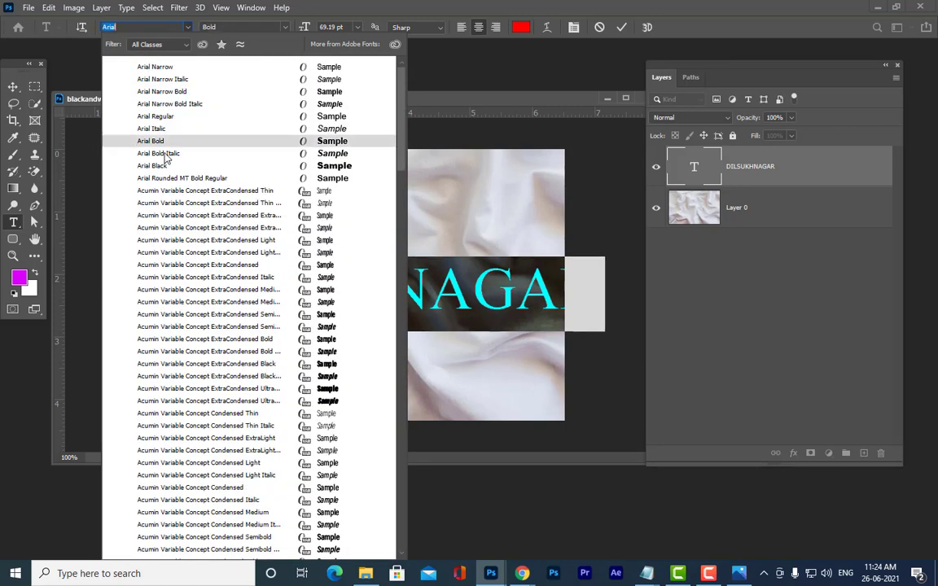
{"action": "left_click", "coordinate": [154, 165]}
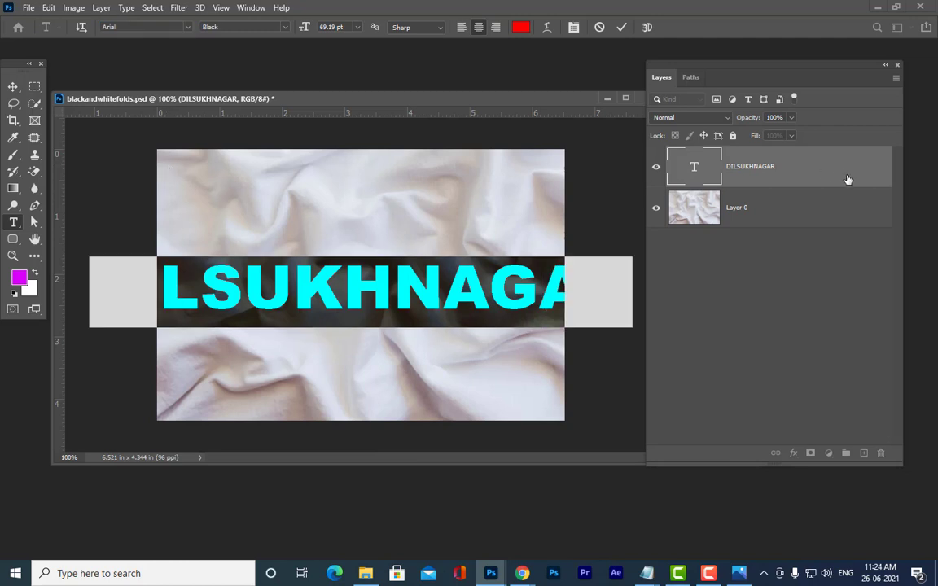
Step: Reduce the DILSUKHNAGAR text size until the whole word fits within the width of the fabric image
{"action": "key", "text": "ctrl+shift+comma"}
{"action": "key", "text": "ctrl+shift+comma"}
{"action": "key", "text": "ctrl+shift+comma"}
{"action": "key", "text": "ctrl+shift+comma"}
{"action": "key", "text": "ctrl+shift+comma"}
{"action": "key", "text": "ctrl+shift+comma"}
{"action": "key", "text": "ctrl+shift+comma"}
{"action": "key", "text": "ctrl+shift+comma"}
{"action": "key", "text": "ctrl+shift+comma"}
{"action": "key", "text": "ctrl+shift+comma"}
{"action": "key", "text": "ctrl+shift+comma"}
{"action": "key", "text": "ctrl+shift+comma"}
{"action": "key", "text": "ctrl+shift+comma"}
{"action": "key", "text": "ctrl+shift+comma"}
{"action": "key", "text": "ctrl+shift+comma"}
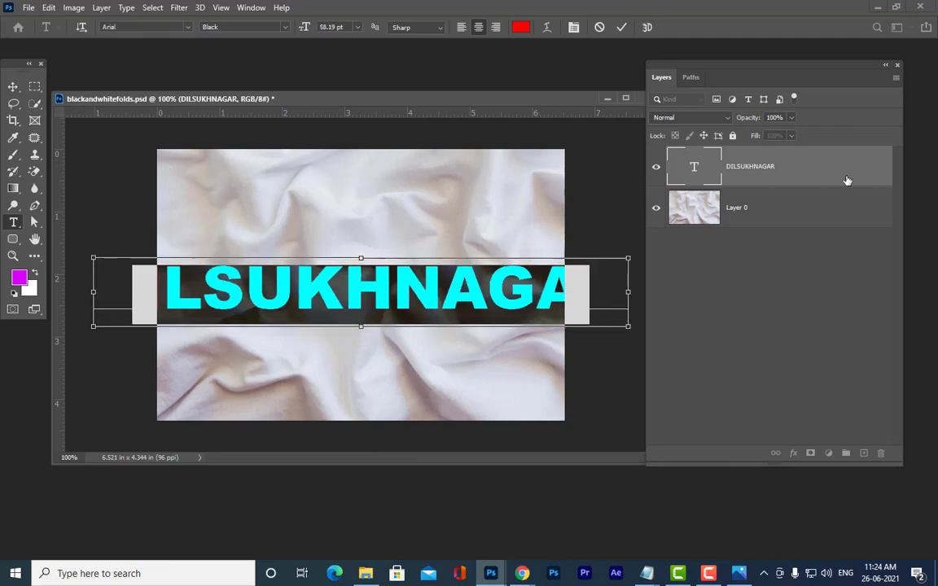
{"action": "key", "text": "ctrl+shift+comma"}
{"action": "key", "text": "ctrl+shift+comma"}
{"action": "key", "text": "ctrl+shift+comma"}
{"action": "key", "text": "ctrl+shift+comma"}
{"action": "key", "text": "ctrl+shift+comma"}
{"action": "key", "text": "ctrl+shift+comma"}
{"action": "key", "text": "ctrl+shift+comma"}
{"action": "key", "text": "ctrl+shift+comma"}
{"action": "key", "text": "ctrl+shift+comma"}
{"action": "key", "text": "ctrl+shift+comma"}
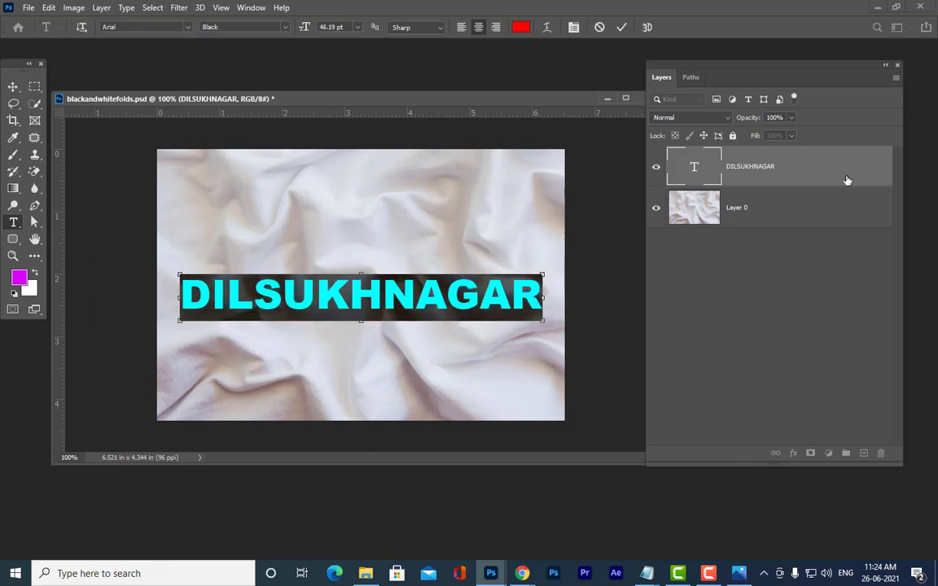
Step: Commit the text edit and reposition the word near the vertical middle of the fabric image
{"action": "left_click", "coordinate": [12, 86]}
{"action": "mouse_move", "coordinate": [344, 293]}
{"action": "left_mouse_down"}
{"action": "mouse_move", "coordinate": [343, 281]}
{"action": "mouse_move", "coordinate": [343, 297]}
{"action": "left_mouse_up"}
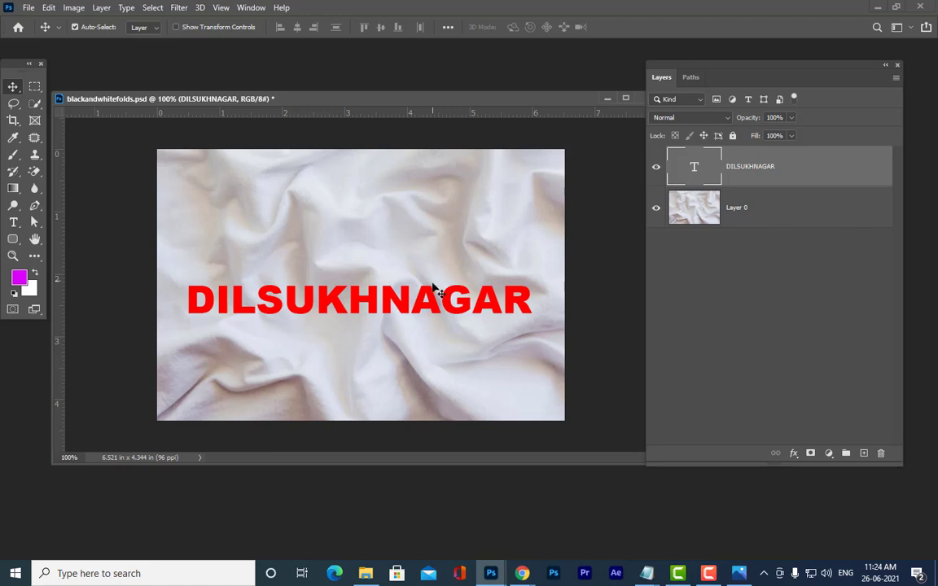
{"action": "left_click_drag", "start_coordinate": [429, 288], "coordinate": [433, 279]}
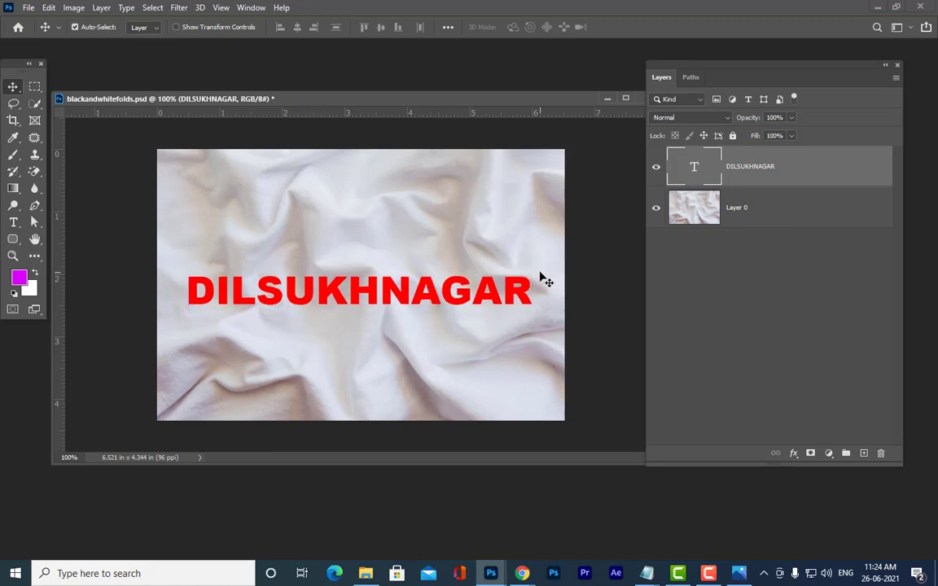
{"action": "key", "text": "Down"}
{"action": "key", "text": "Down"}
{"action": "key", "text": "Down"}
{"action": "key", "text": "Down"}
{"action": "key", "text": "Down"}
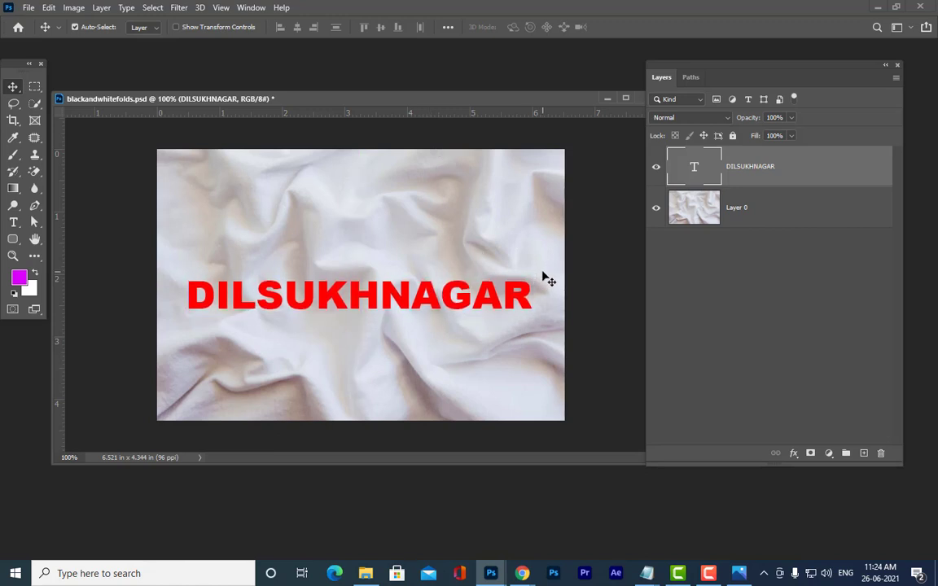
Step: Rasterize the DILSUKHNAGAR text and displace it with horizontal scale 4, using blackandwhitefolds as the displacement map
{"action": "left_click", "coordinate": [179, 8]}
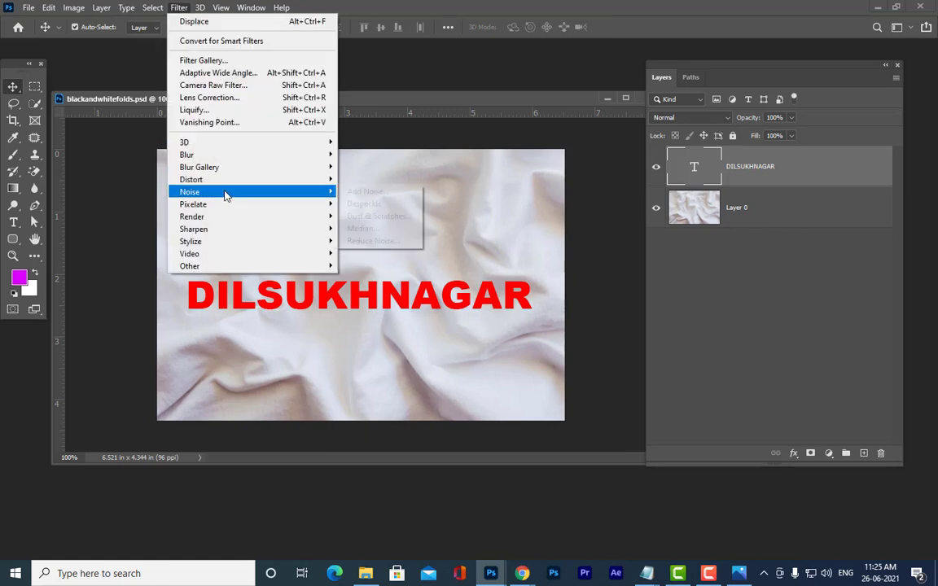
{"action": "mouse_move", "coordinate": [260, 184]}
{"action": "left_click", "coordinate": [383, 180]}
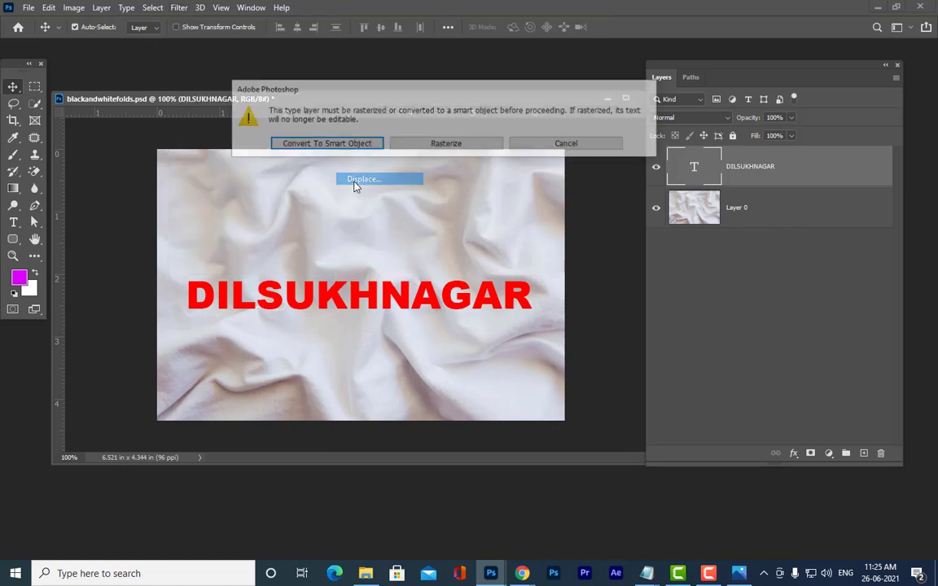
{"action": "left_click", "coordinate": [441, 145]}
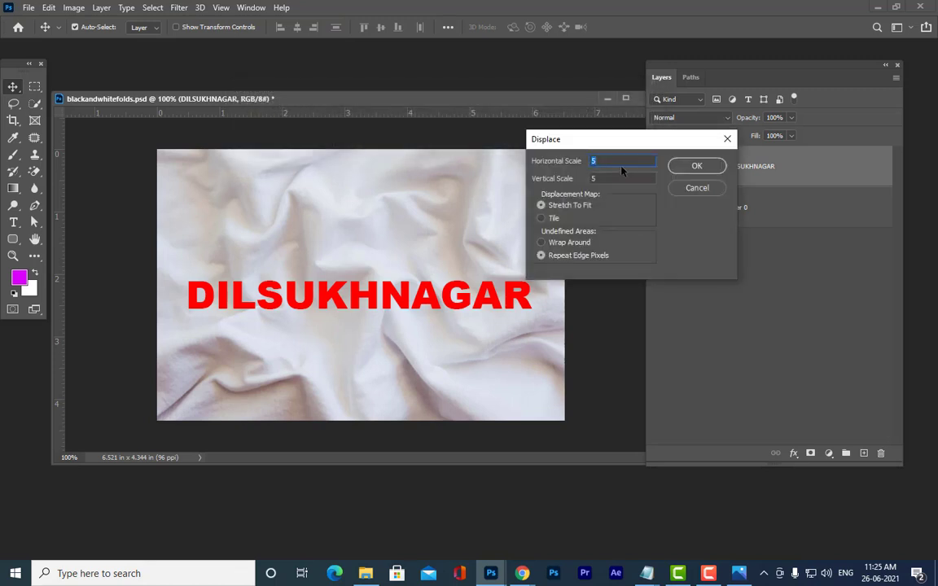
{"action": "type", "text": "4"}
{"action": "key", "text": "Return"}
{"action": "left_click", "coordinate": [642, 147]}
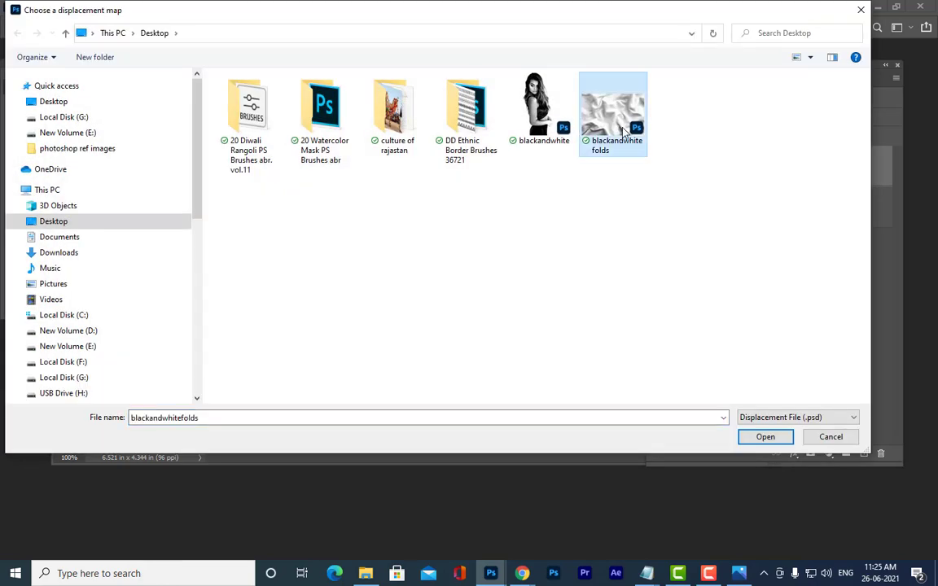
{"action": "left_click", "coordinate": [766, 440]}
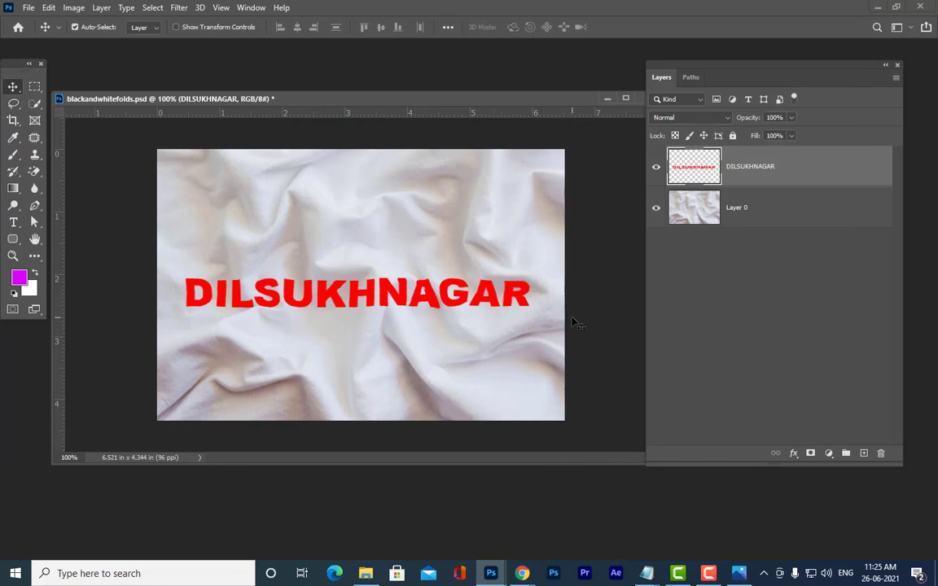
Step: Set the DILSUKHNAGAR layer's fill to 0% and open its layer style settings, keeping the image uncovered
{"action": "left_click", "coordinate": [791, 136]}
{"action": "left_click_drag", "start_coordinate": [792, 154], "coordinate": [729, 152]}
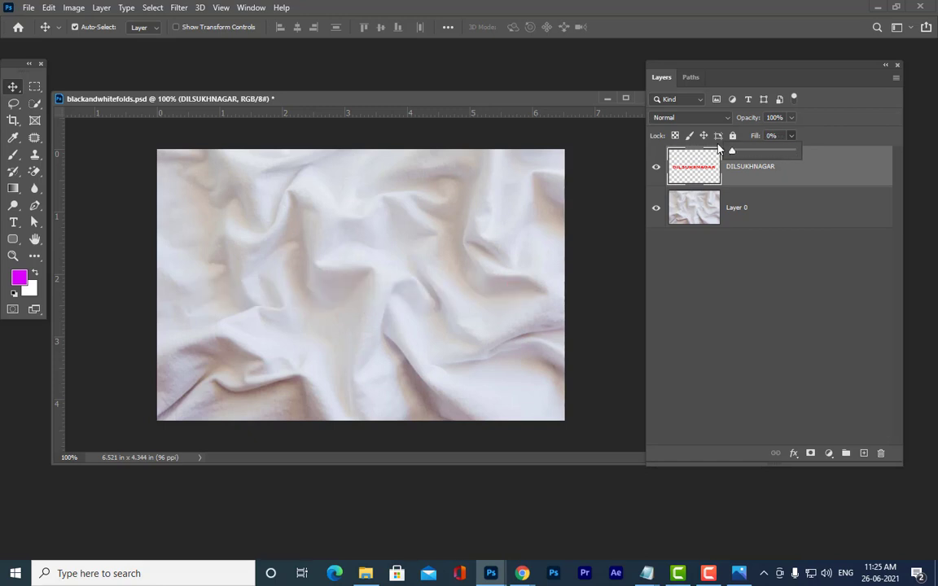
{"action": "left_click", "coordinate": [756, 140]}
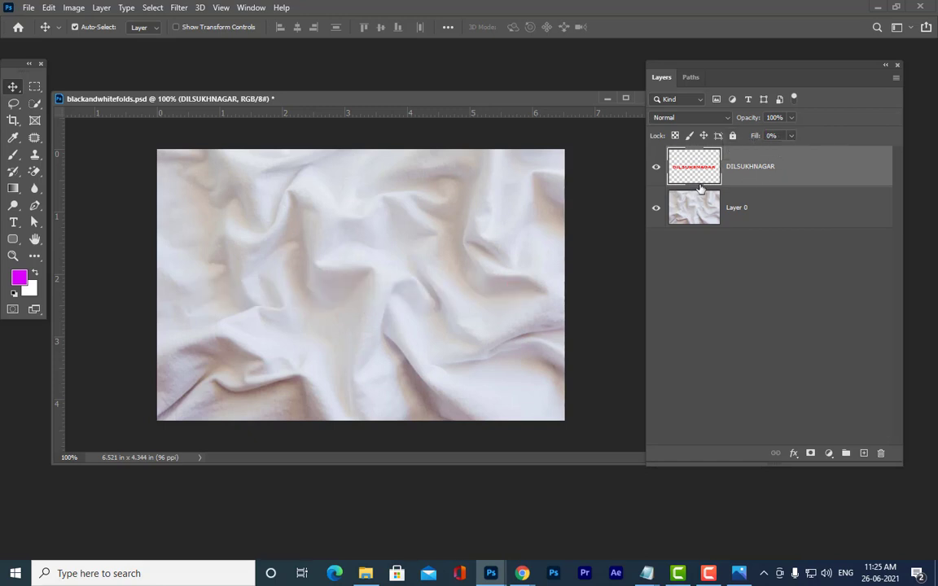
{"action": "double_click", "coordinate": [829, 176]}
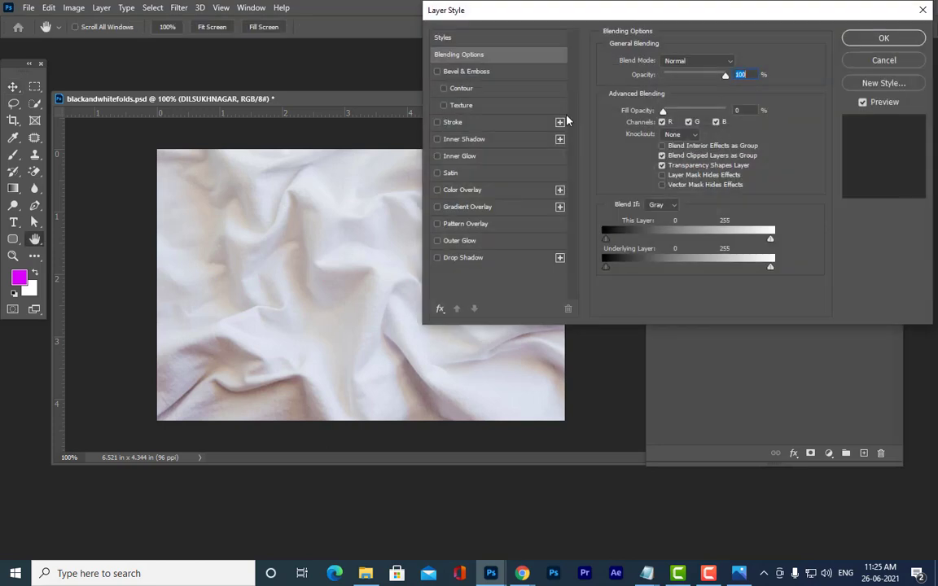
{"action": "left_click_drag", "start_coordinate": [525, 12], "coordinate": [635, 12]}
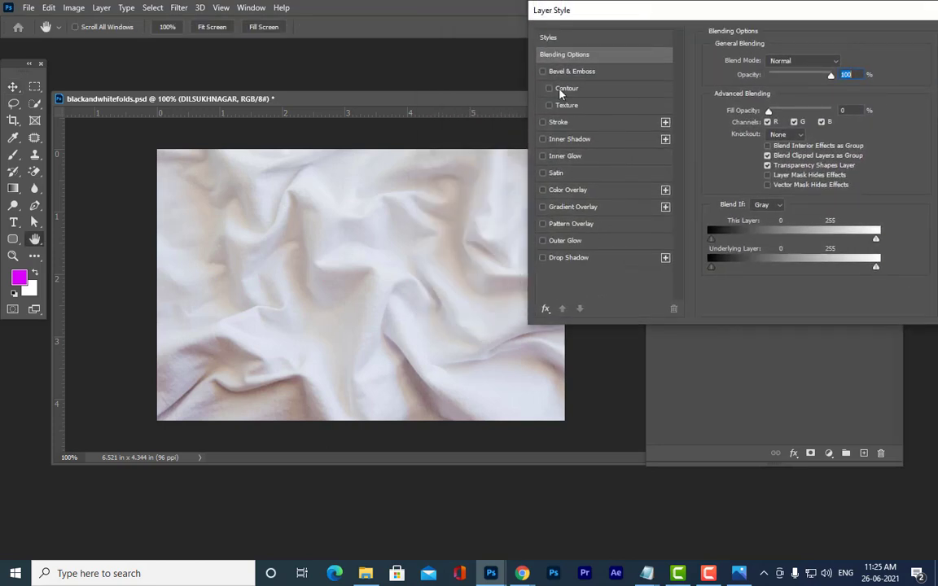
Step: Try Bevel & Emboss and Inner Shadow on the text layer, turning each effect back off
{"action": "left_click", "coordinate": [544, 72]}
{"action": "left_click", "coordinate": [544, 73]}
{"action": "left_click", "coordinate": [544, 140]}
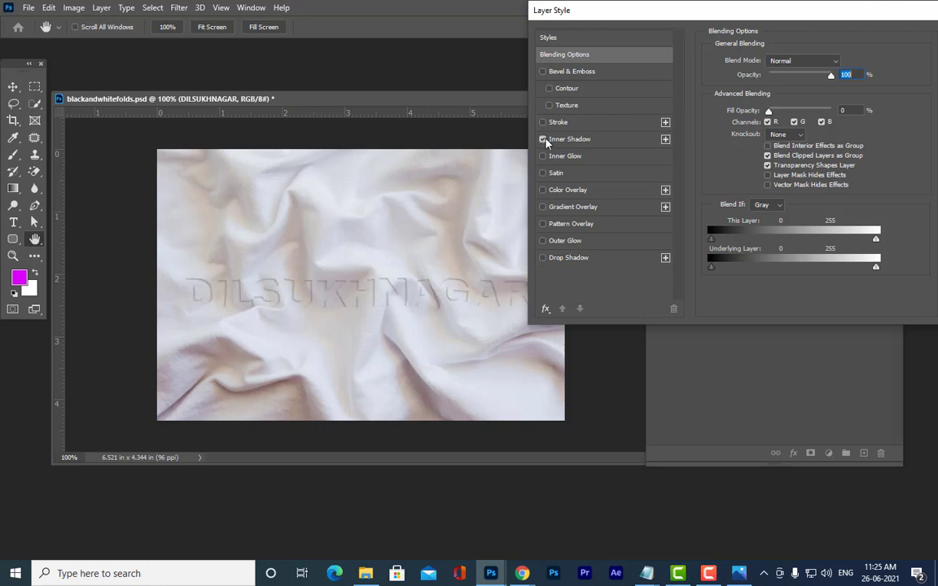
{"action": "left_click", "coordinate": [545, 140]}
Step: Add an Inner Glow to the text with Precise technique, Center source, size 0 px and opacity 43%
{"action": "left_click", "coordinate": [544, 157]}
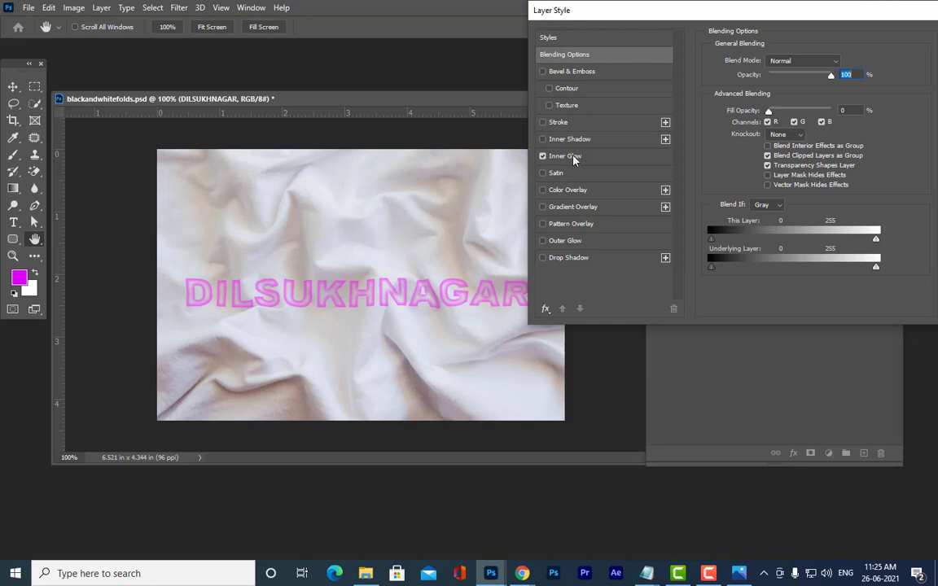
{"action": "left_click", "coordinate": [570, 156]}
{"action": "left_click", "coordinate": [782, 149]}
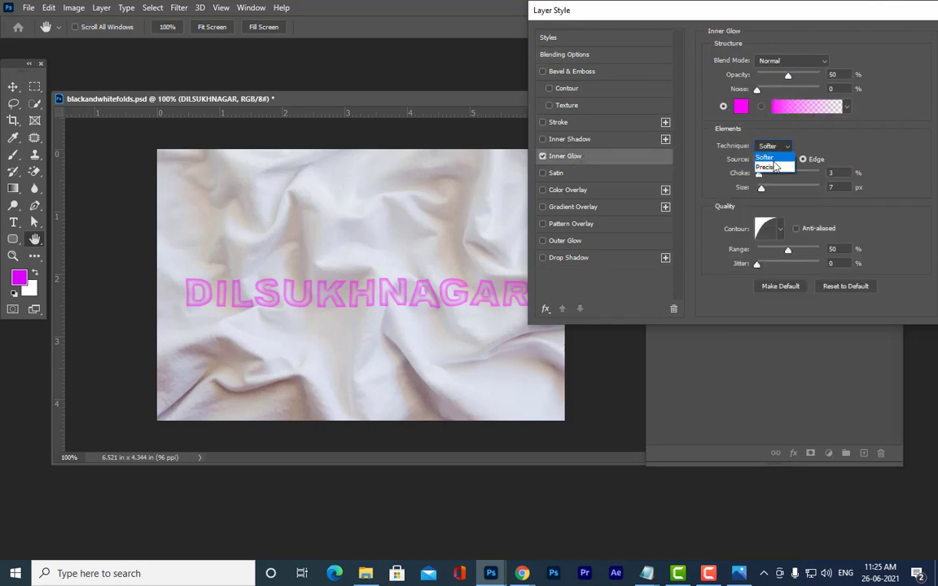
{"action": "left_click", "coordinate": [770, 164]}
{"action": "left_click", "coordinate": [770, 160]}
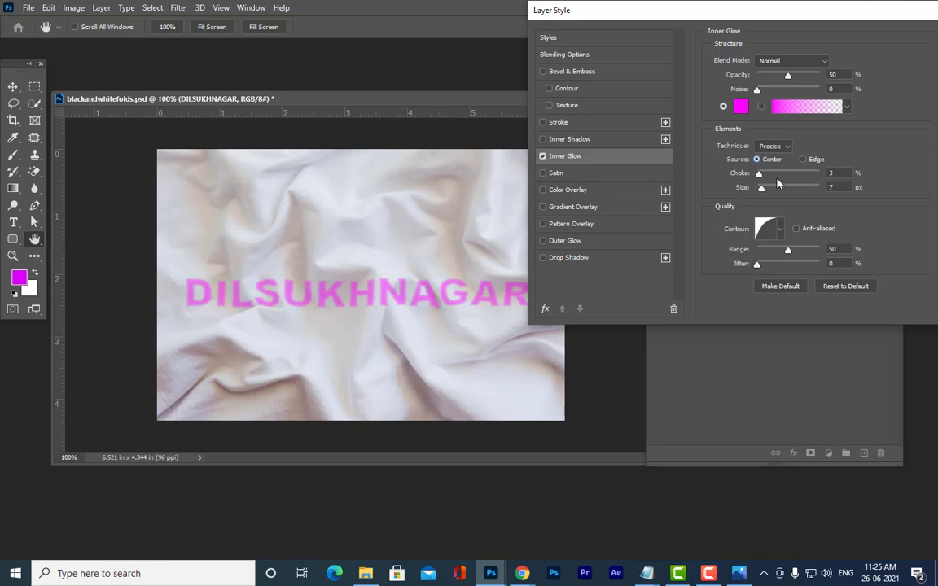
{"action": "left_click_drag", "start_coordinate": [763, 190], "coordinate": [757, 192]}
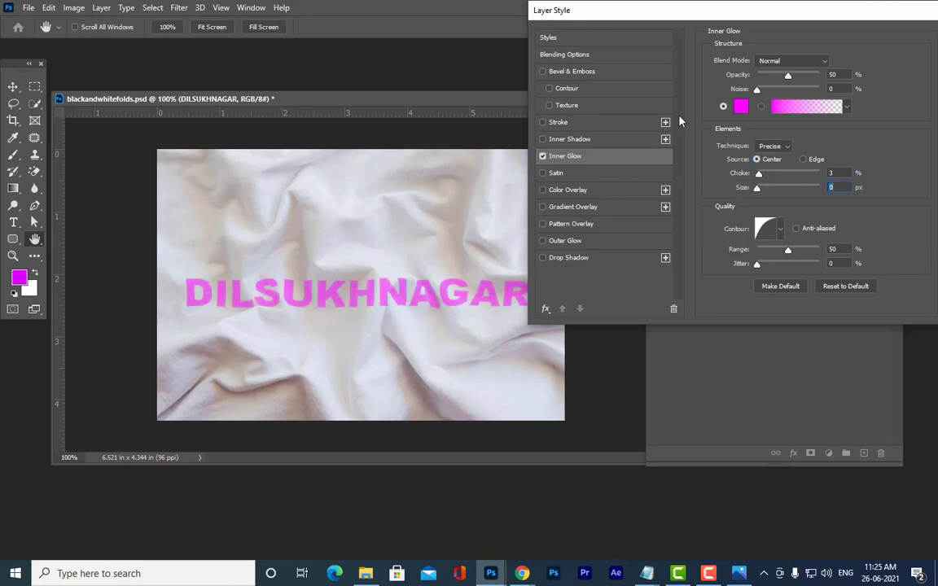
{"action": "left_click_drag", "start_coordinate": [793, 75], "coordinate": [785, 79]}
Step: Add a Pattern Overlay with the green leaf pattern at 1% scale and turn off the text's Inner Glow
{"action": "left_click", "coordinate": [544, 224]}
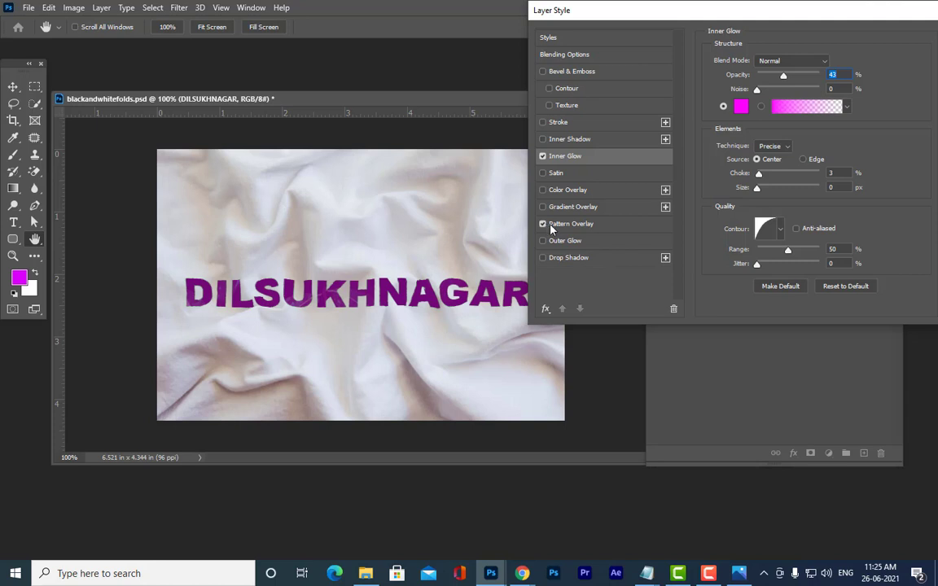
{"action": "left_click", "coordinate": [586, 225]}
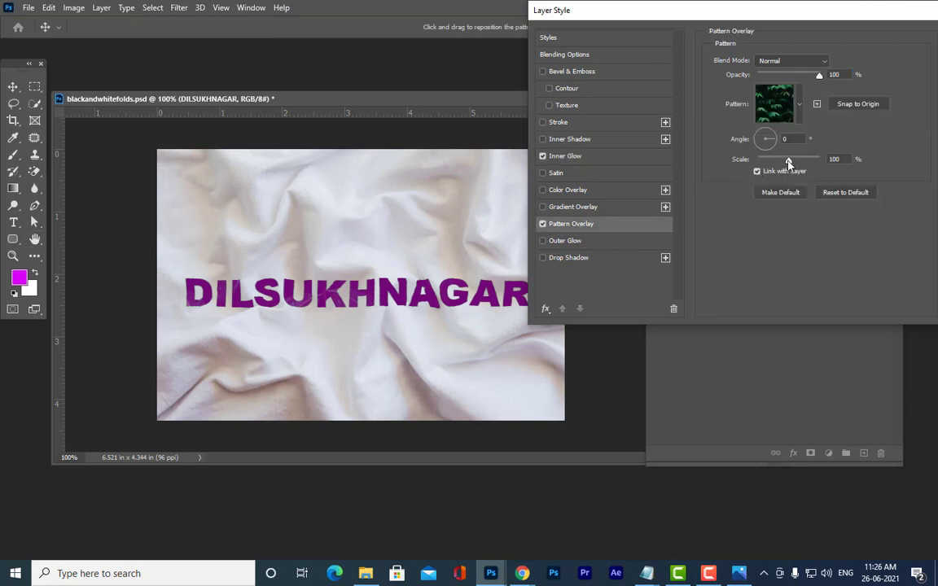
{"action": "left_click_drag", "start_coordinate": [788, 160], "coordinate": [757, 167]}
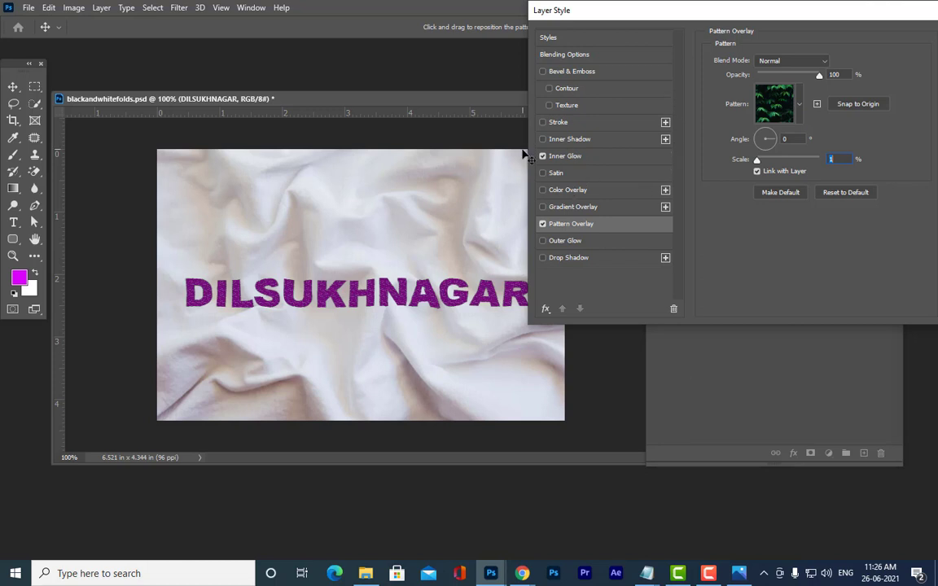
{"action": "left_click", "coordinate": [544, 157]}
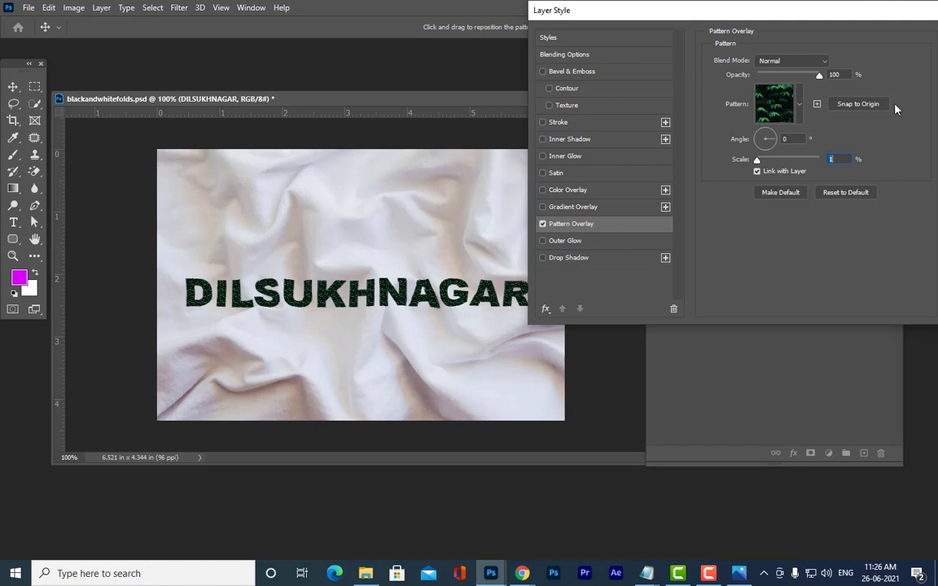
{"action": "left_click_drag", "start_coordinate": [689, 11], "coordinate": [703, 119]}
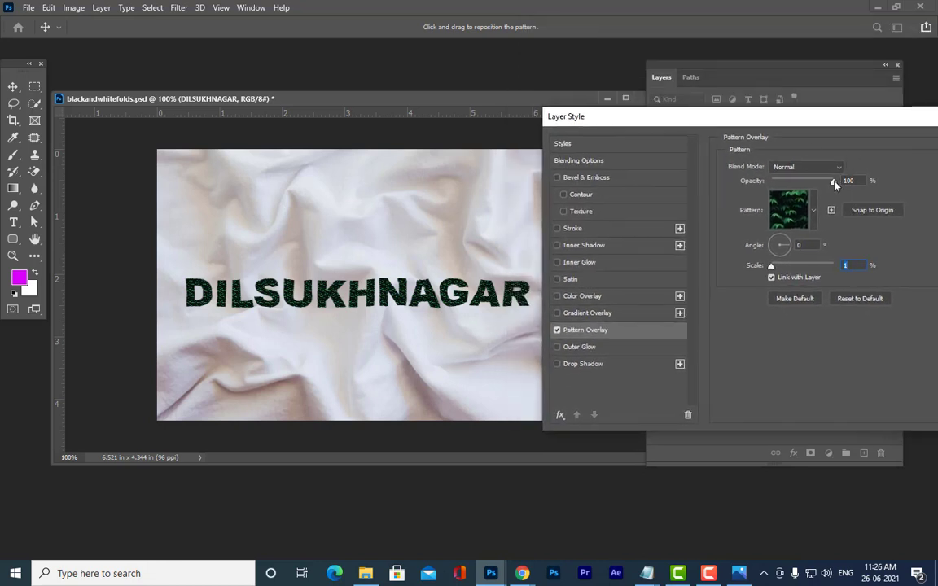
Step: Set the Pattern Overlay opacity to 81%, rotate the pattern's angle and apply the layer style to the text
{"action": "mouse_move", "coordinate": [834, 181]}
{"action": "left_mouse_down"}
{"action": "mouse_move", "coordinate": [810, 186]}
{"action": "mouse_move", "coordinate": [822, 182]}
{"action": "left_mouse_up"}
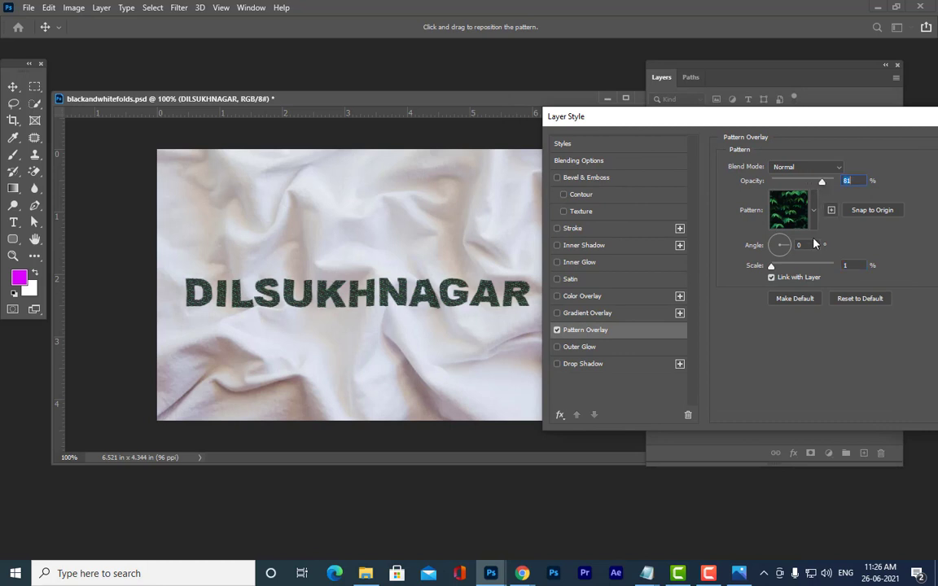
{"action": "left_click", "coordinate": [782, 245]}
{"action": "left_click_drag", "start_coordinate": [782, 245], "coordinate": [777, 243]}
{"action": "left_click_drag", "start_coordinate": [725, 121], "coordinate": [537, 265]}
{"action": "left_click", "coordinate": [802, 286]}
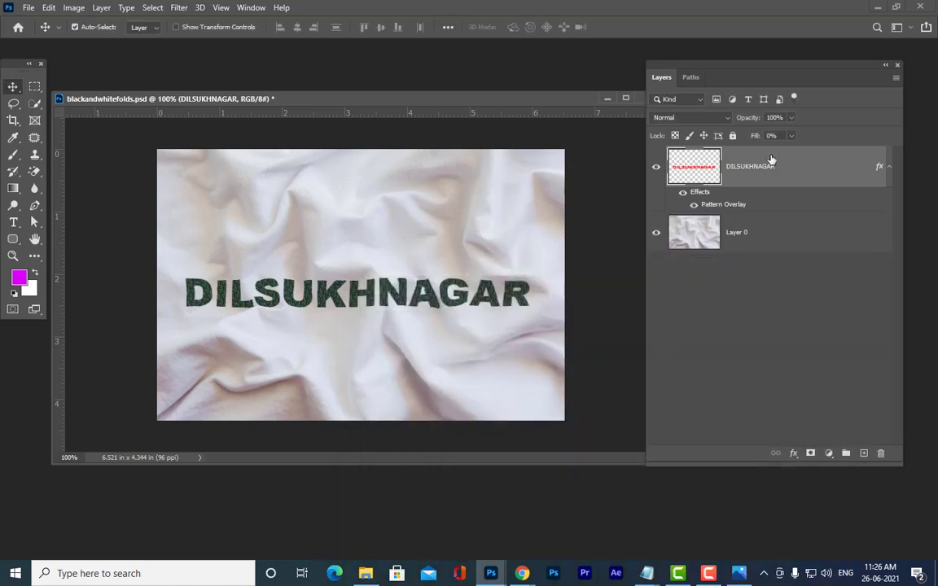
Step: Set the DILSUKHNAGAR layer's blend mode to Multiply
{"action": "left_click", "coordinate": [703, 119]}
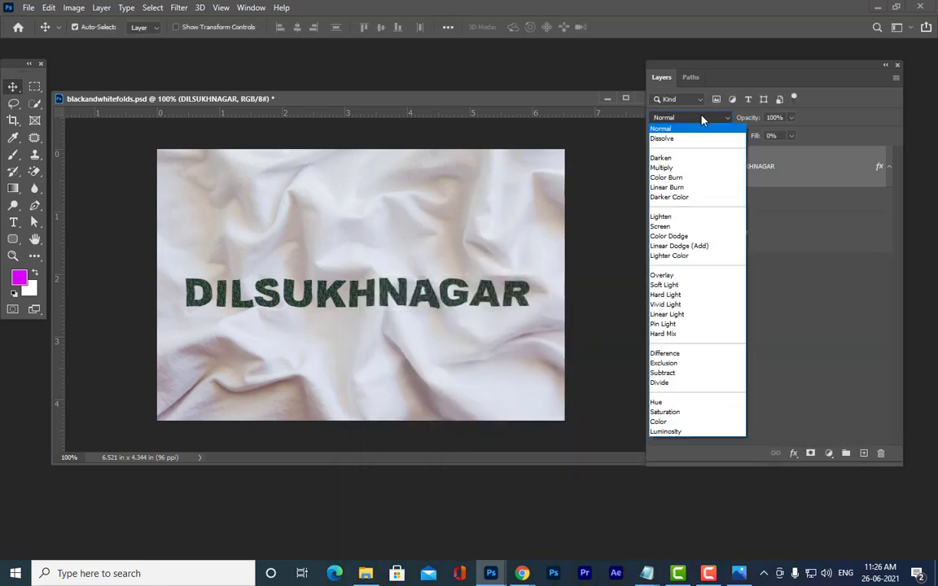
{"action": "left_click", "coordinate": [696, 168]}
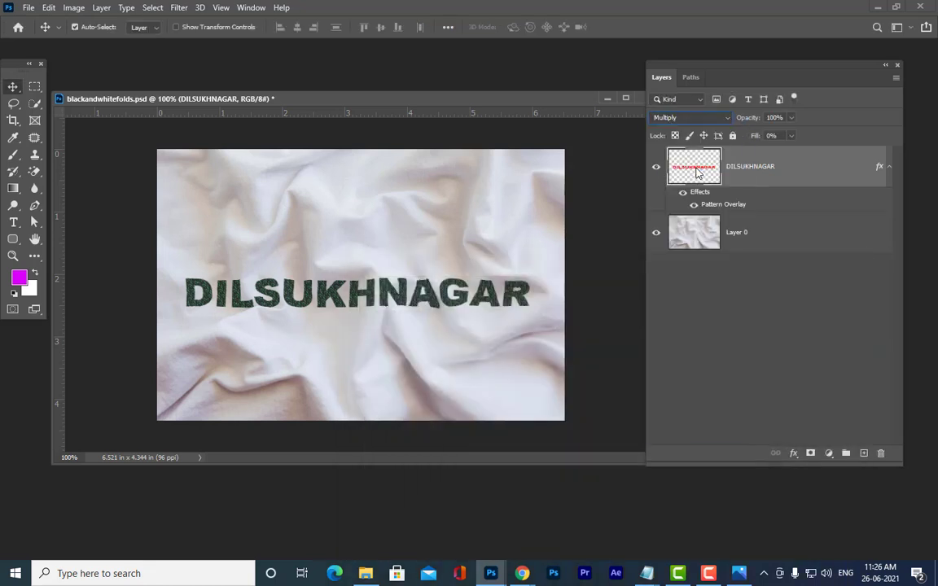
{"action": "left_click", "coordinate": [696, 120]}
{"action": "left_click", "coordinate": [698, 121]}
Step: Close the blackandwhitefolds.psd document without saving its changes
{"action": "left_click_drag", "start_coordinate": [546, 96], "coordinate": [411, 138]}
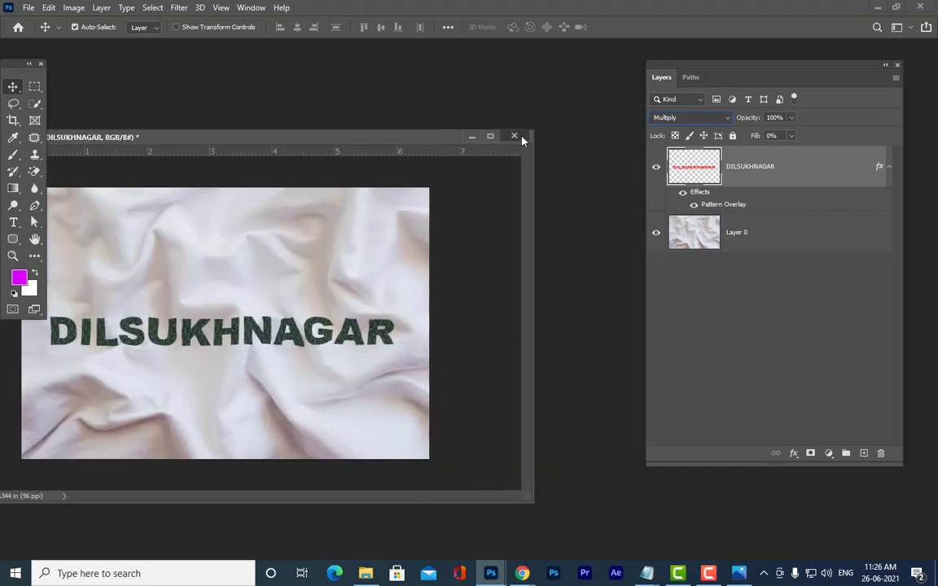
{"action": "left_click", "coordinate": [520, 137]}
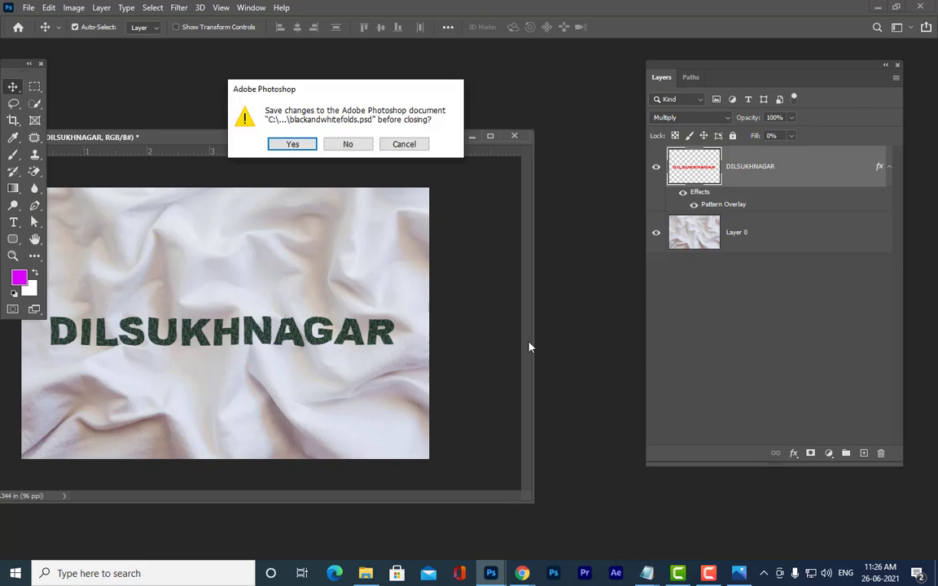
{"action": "left_click", "coordinate": [348, 145]}
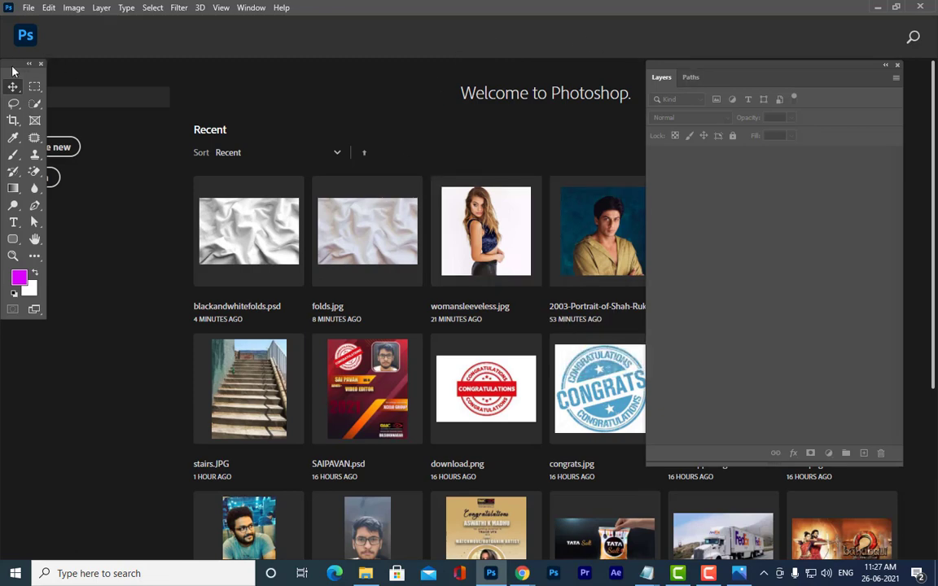
Step: Create a new A4 document in landscape orientation, 297 x 210 mm at 300 pixels/inch, RGB with a white background
{"action": "left_click_drag", "start_coordinate": [13, 72], "coordinate": [119, 68]}
{"action": "left_click", "coordinate": [47, 147]}
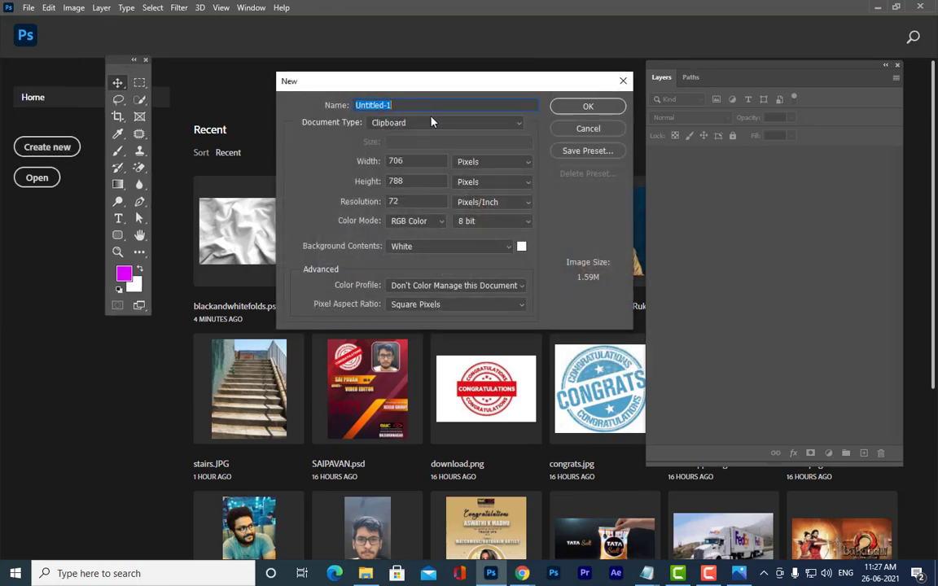
{"action": "left_click", "coordinate": [611, 130]}
{"action": "left_click", "coordinate": [29, 7]}
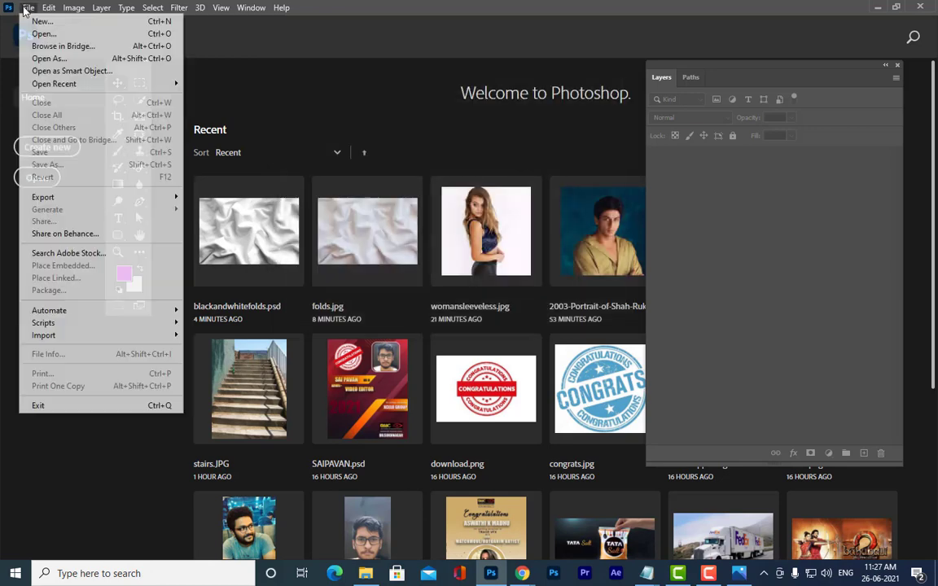
{"action": "left_click", "coordinate": [41, 19]}
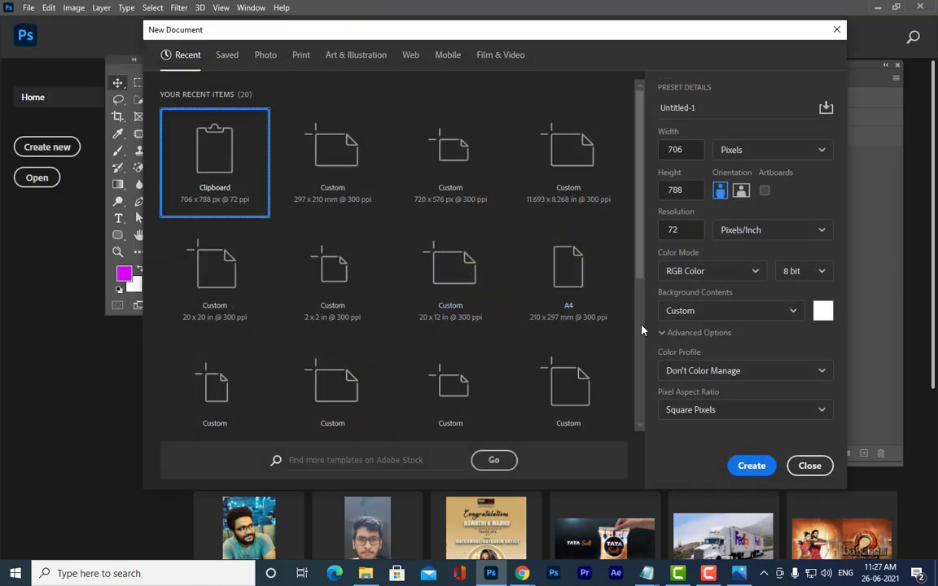
{"action": "left_click", "coordinate": [591, 305]}
{"action": "left_click", "coordinate": [741, 190]}
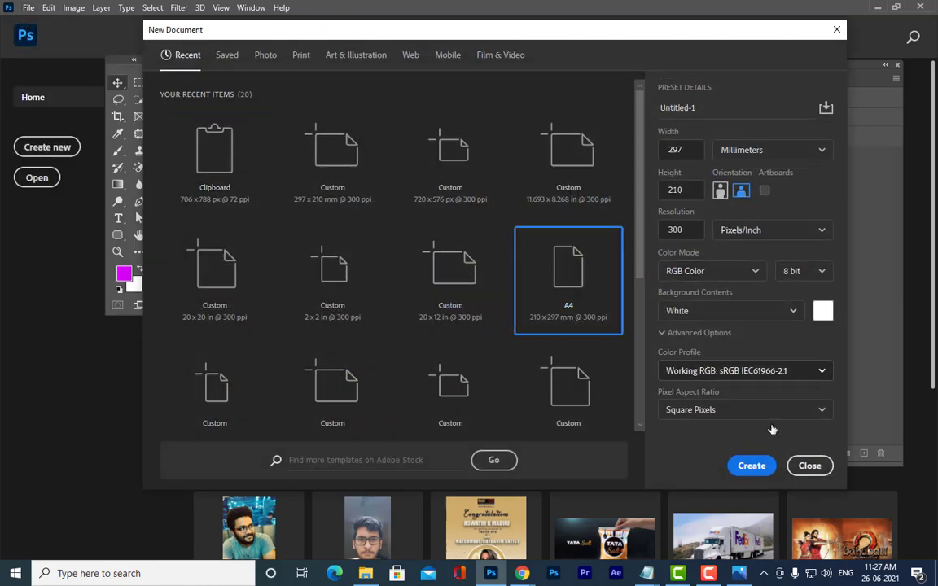
{"action": "left_click", "coordinate": [751, 466]}
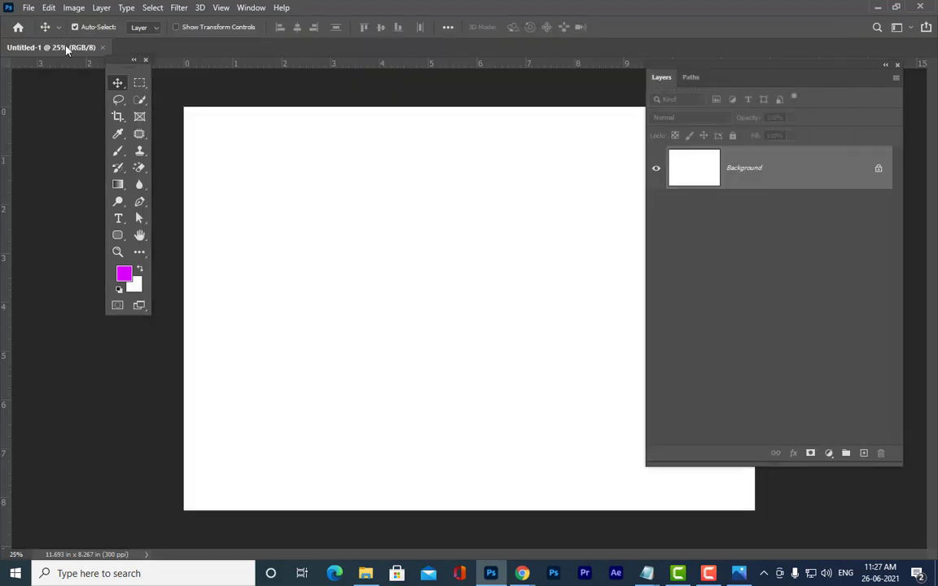
Step: Float the blank document in its own window, enlarge it slightly and arrange it between the toolbox and the layer list
{"action": "left_click_drag", "start_coordinate": [63, 46], "coordinate": [232, 73]}
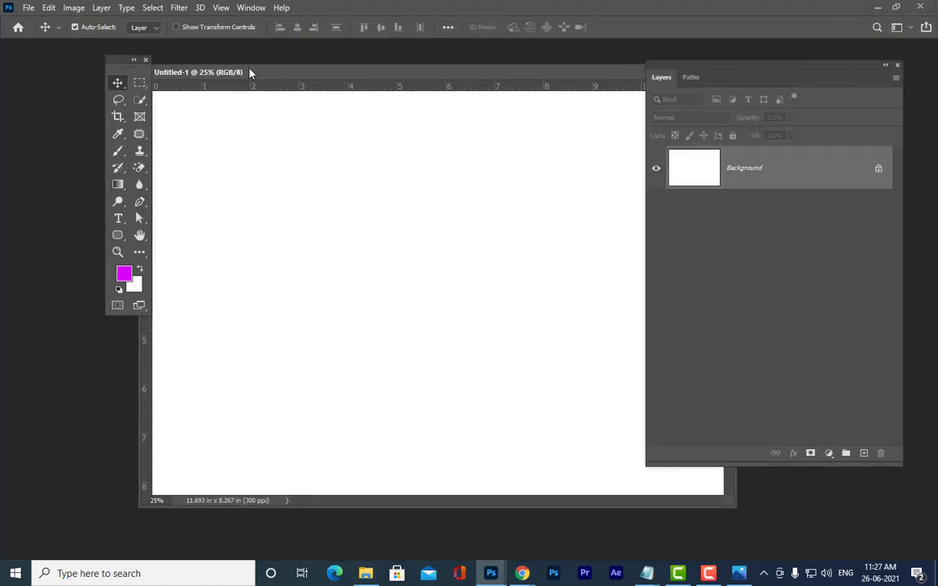
{"action": "left_click_drag", "start_coordinate": [115, 63], "coordinate": [34, 65]}
{"action": "left_click_drag", "start_coordinate": [283, 72], "coordinate": [203, 73]}
{"action": "left_click_drag", "start_coordinate": [653, 65], "coordinate": [689, 78]}
{"action": "left_click_drag", "start_coordinate": [407, 78], "coordinate": [408, 71]}
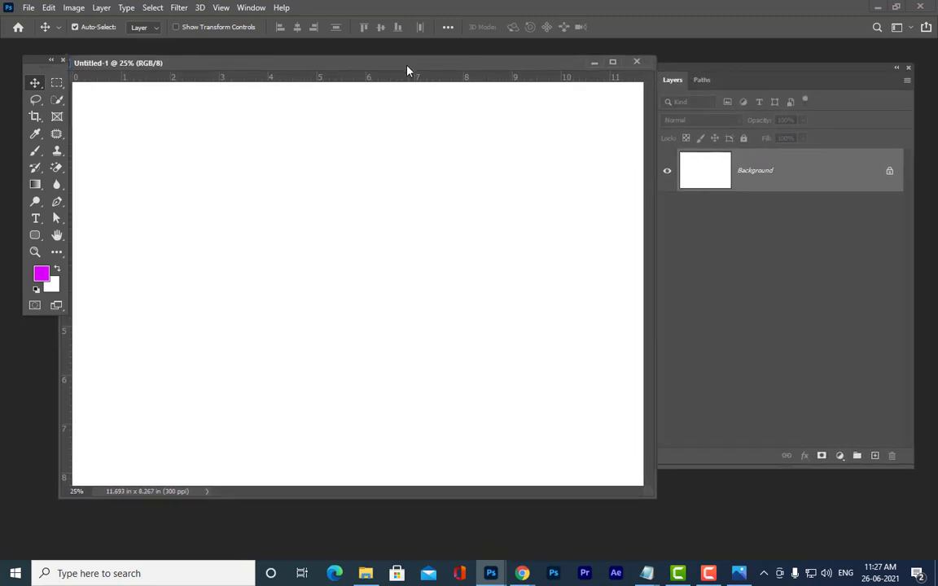
{"action": "left_click_drag", "start_coordinate": [34, 62], "coordinate": [17, 66]}
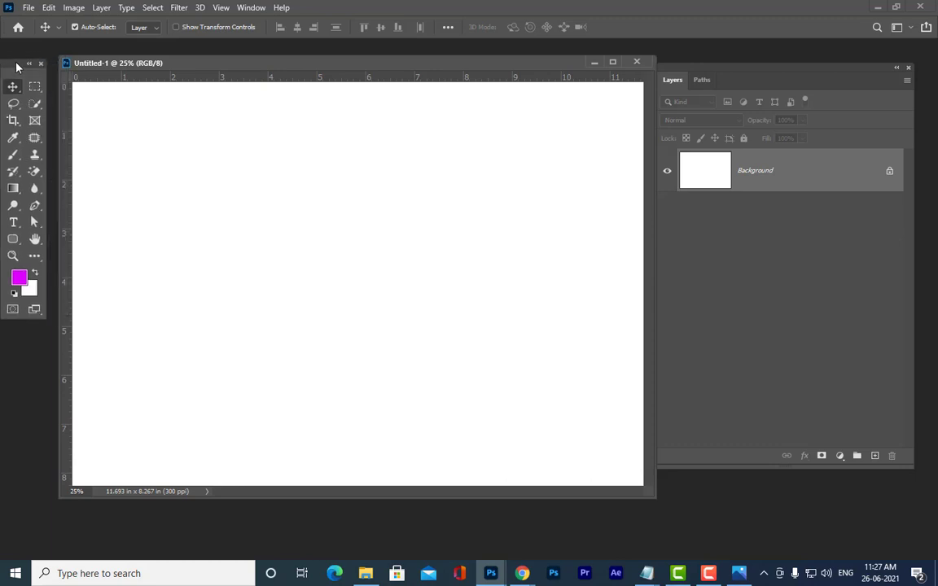
{"action": "left_click_drag", "start_coordinate": [218, 63], "coordinate": [205, 59]}
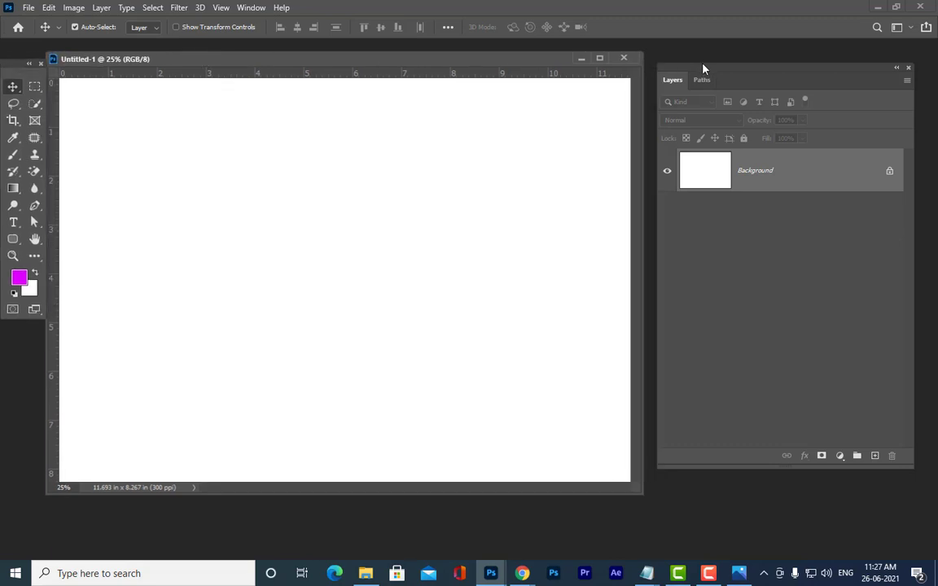
{"action": "left_click_drag", "start_coordinate": [704, 67], "coordinate": [718, 74]}
{"action": "left_click_drag", "start_coordinate": [463, 59], "coordinate": [483, 75]}
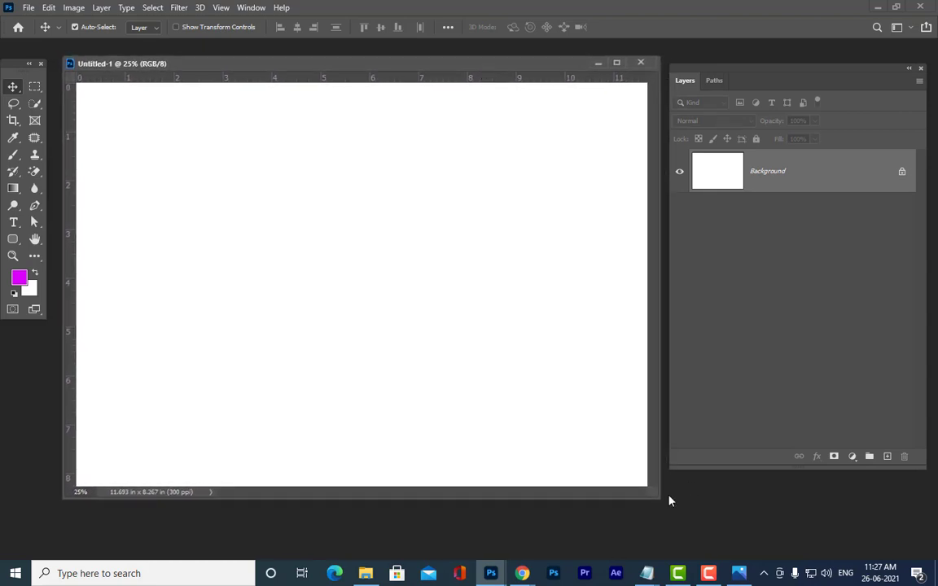
{"action": "left_click_drag", "start_coordinate": [659, 496], "coordinate": [665, 517]}
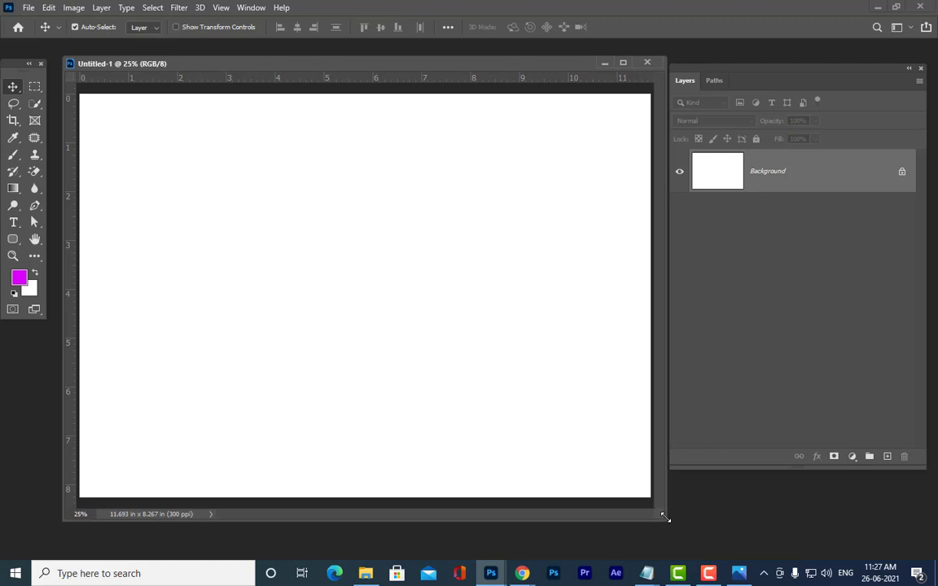
{"action": "left_click_drag", "start_coordinate": [216, 71], "coordinate": [213, 65]}
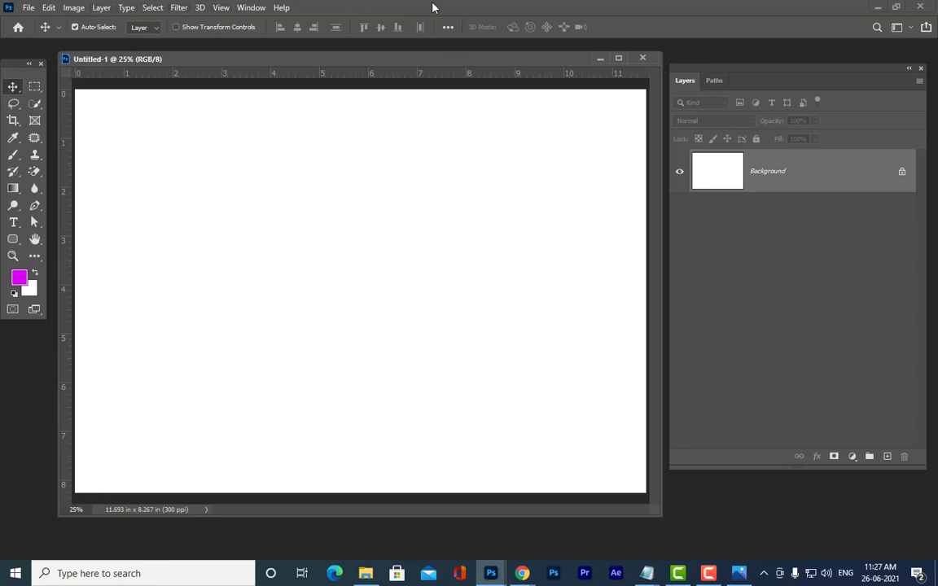
{"action": "left_click", "coordinate": [174, 7]}
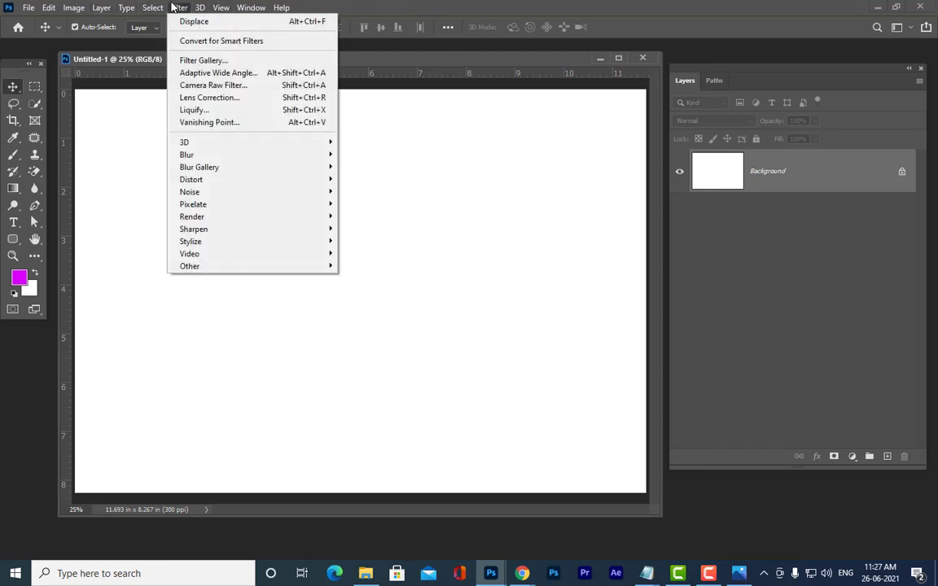
{"action": "mouse_move", "coordinate": [264, 243]}
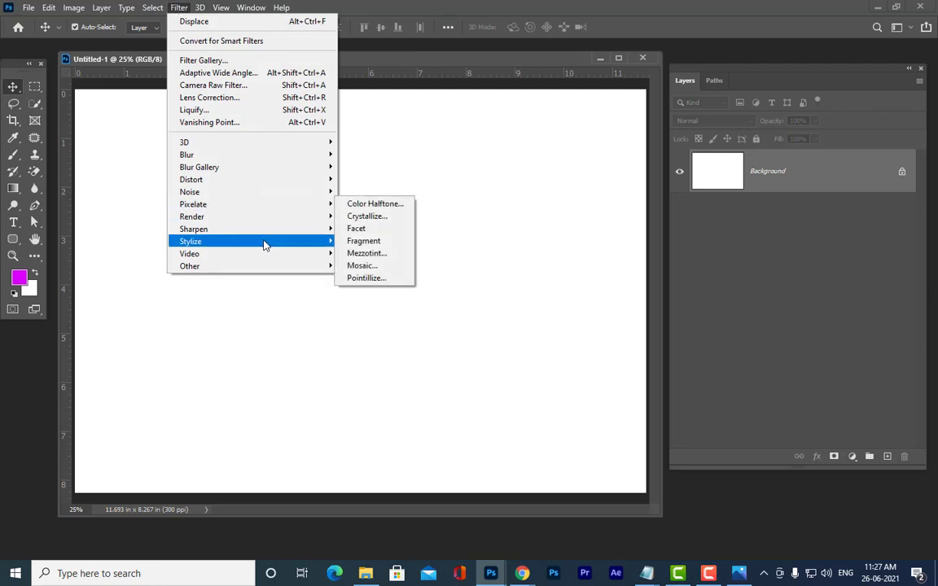
{"action": "mouse_move", "coordinate": [281, 195]}
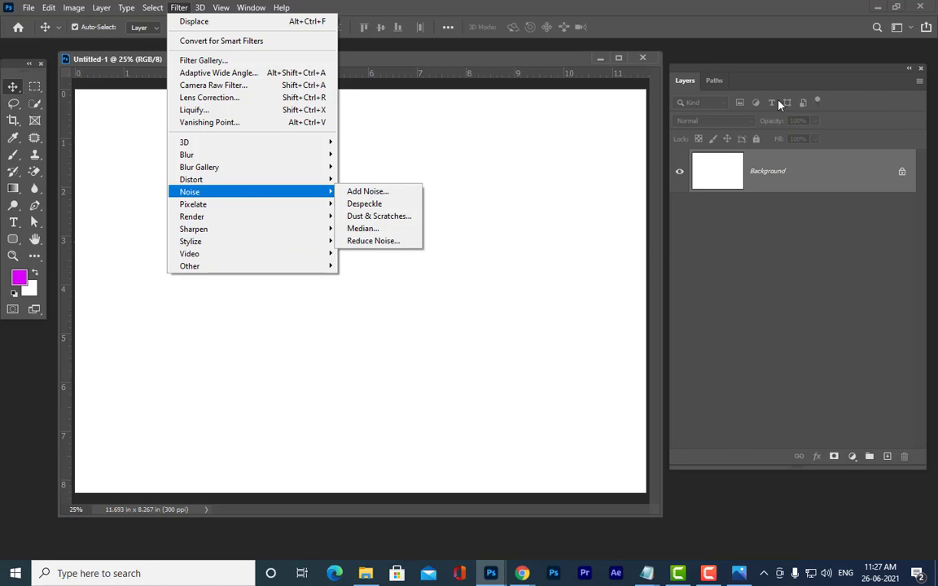
{"action": "left_click", "coordinate": [441, 59]}
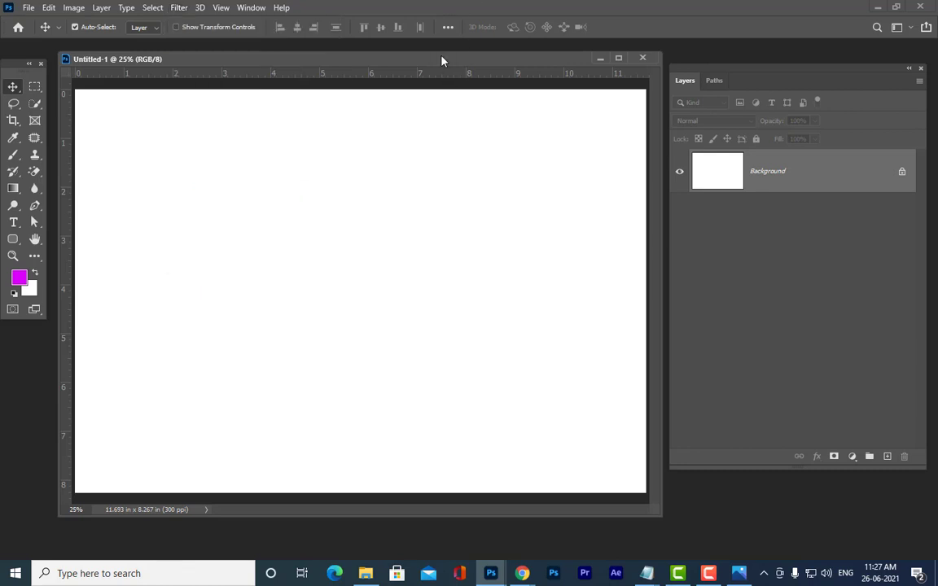
{"action": "left_click_drag", "start_coordinate": [441, 58], "coordinate": [440, 62]}
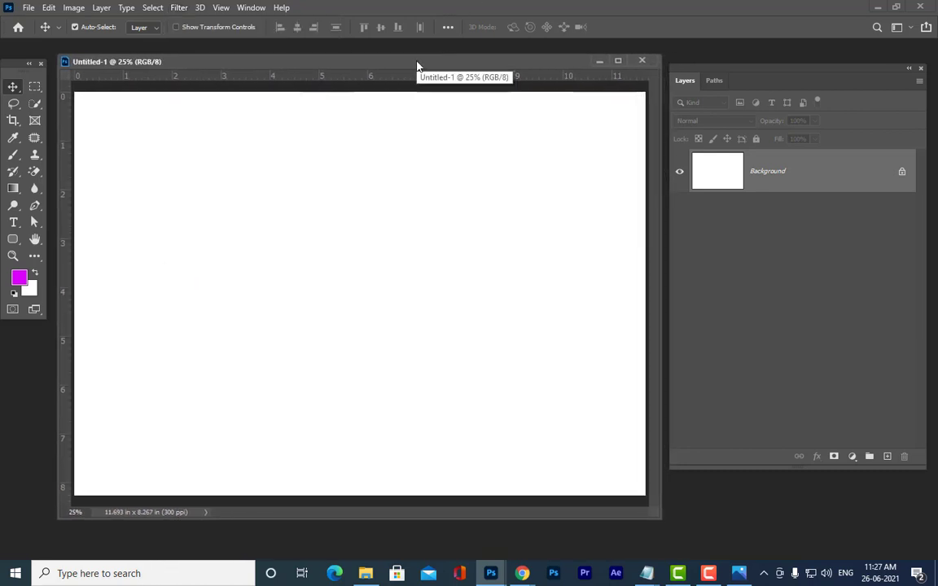
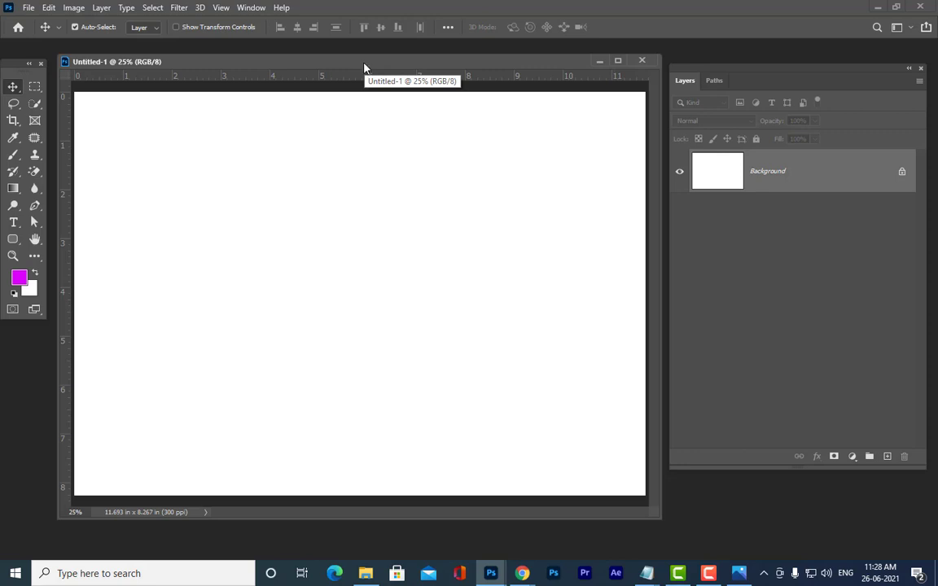
{"action": "mouse_move", "coordinate": [321, 65]}
{"action": "left_mouse_down"}
{"action": "mouse_move", "coordinate": [331, 65]}
{"action": "mouse_move", "coordinate": [324, 62]}
{"action": "left_mouse_up"}
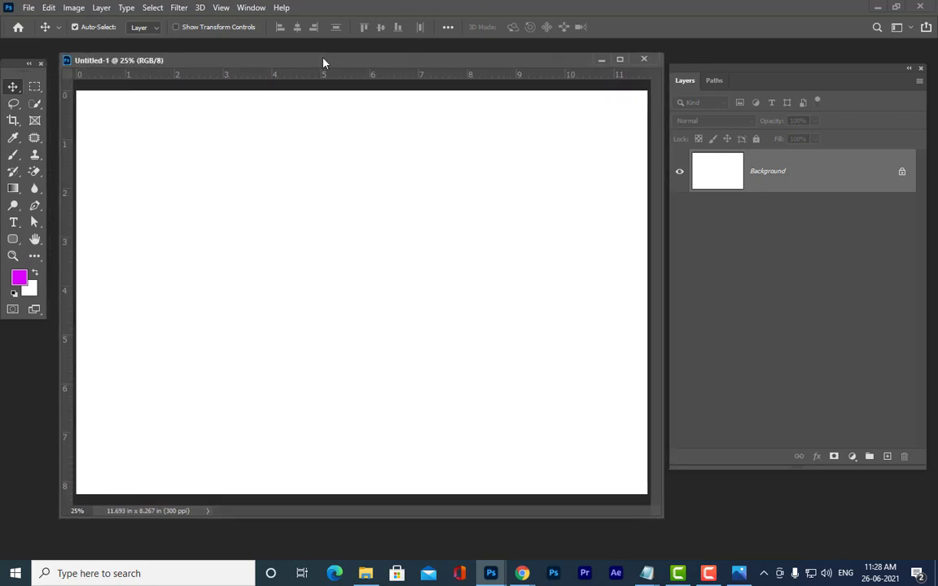
{"action": "left_click", "coordinate": [251, 9]}
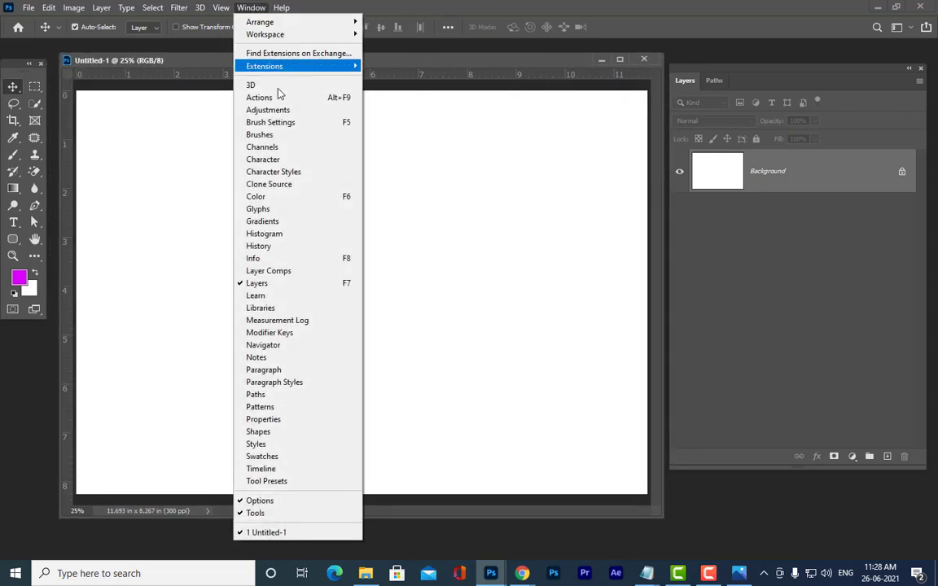
{"action": "left_click_drag", "start_coordinate": [457, 63], "coordinate": [452, 61]}
{"action": "left_click_drag", "start_coordinate": [809, 73], "coordinate": [781, 61]}
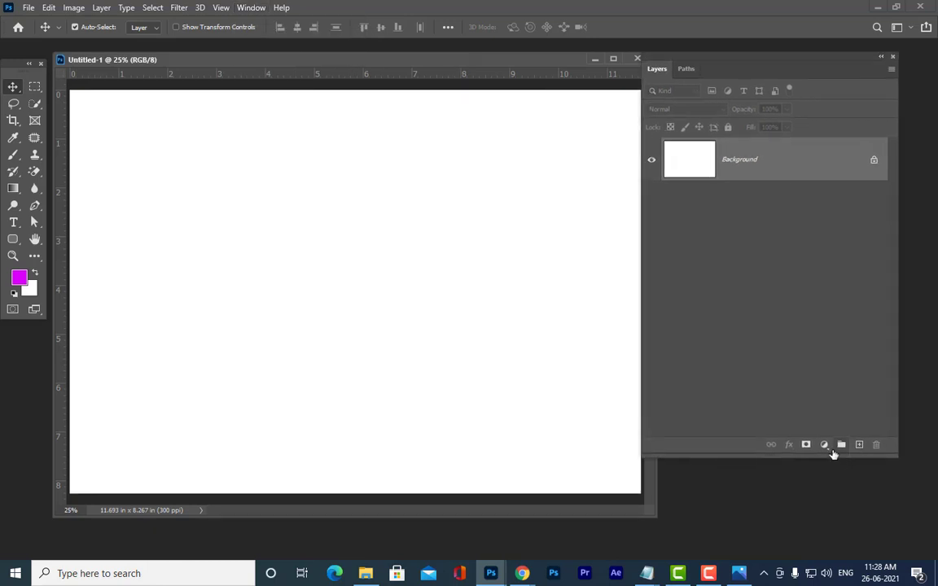
{"action": "left_click", "coordinate": [825, 446]}
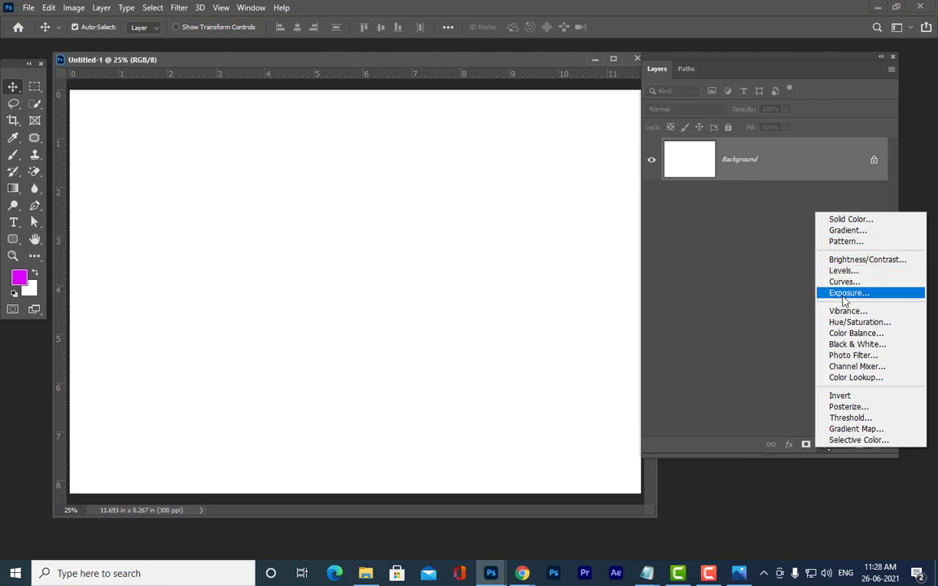
{"action": "left_click", "coordinate": [785, 363]}
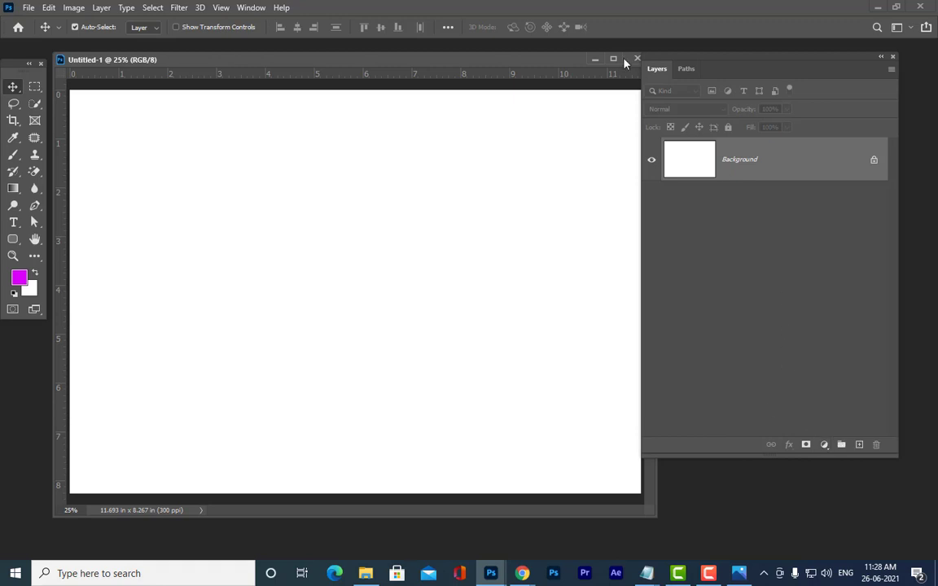
Step: Open the blue saree image from the photoshop ref images folder
{"action": "key", "text": "ctrl+o"}
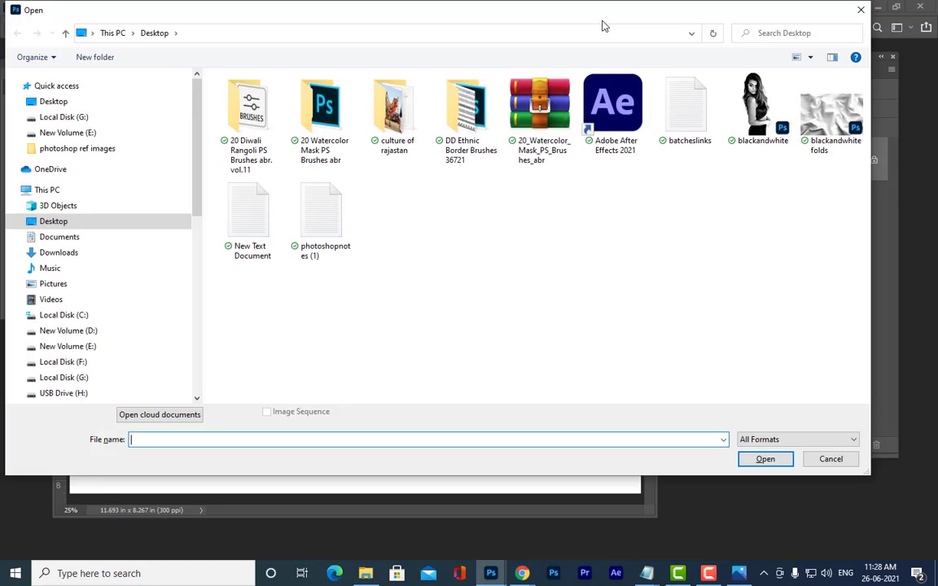
{"action": "left_click", "coordinate": [91, 149]}
{"action": "scroll", "coordinate": [560, 182], "scroll_direction": "down", "scroll_amount": 5}
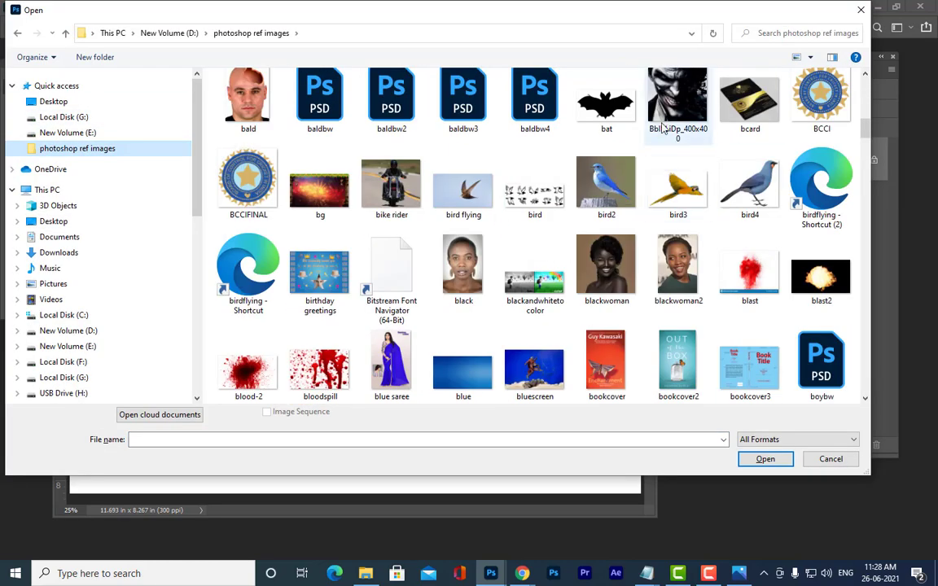
{"action": "left_click", "coordinate": [391, 363]}
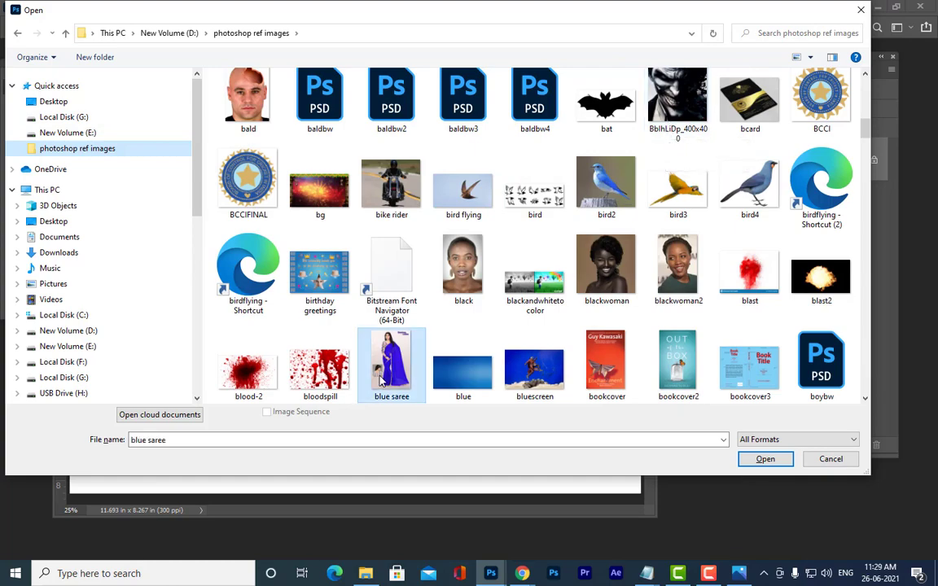
{"action": "left_click", "coordinate": [766, 460]}
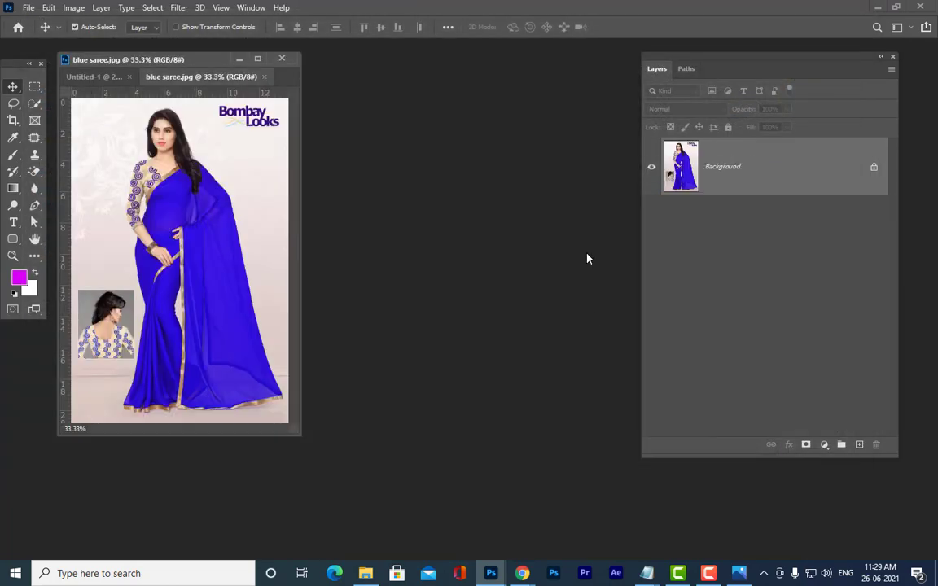
Step: Open the bride and car images together from the photoshop ref images folder
{"action": "key", "text": "ctrl+o"}
{"action": "scroll", "coordinate": [624, 248], "scroll_direction": "down", "scroll_amount": 5}
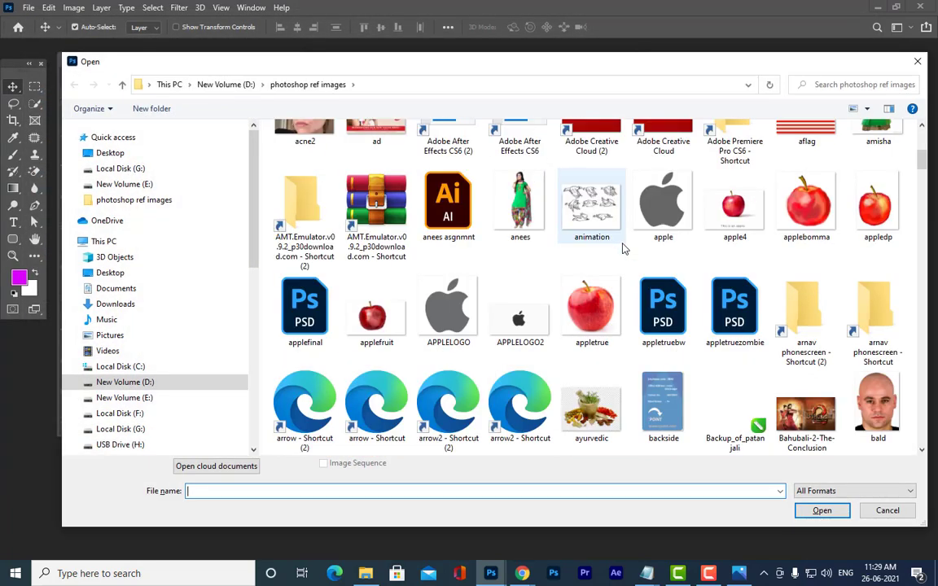
{"action": "scroll", "coordinate": [623, 248], "scroll_direction": "down", "scroll_amount": 5}
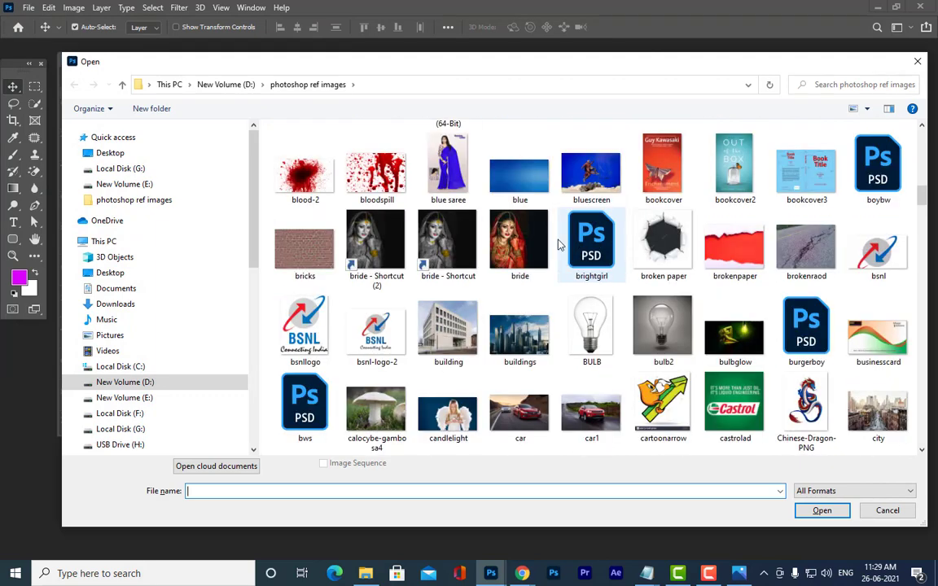
{"action": "left_click", "coordinate": [521, 243]}
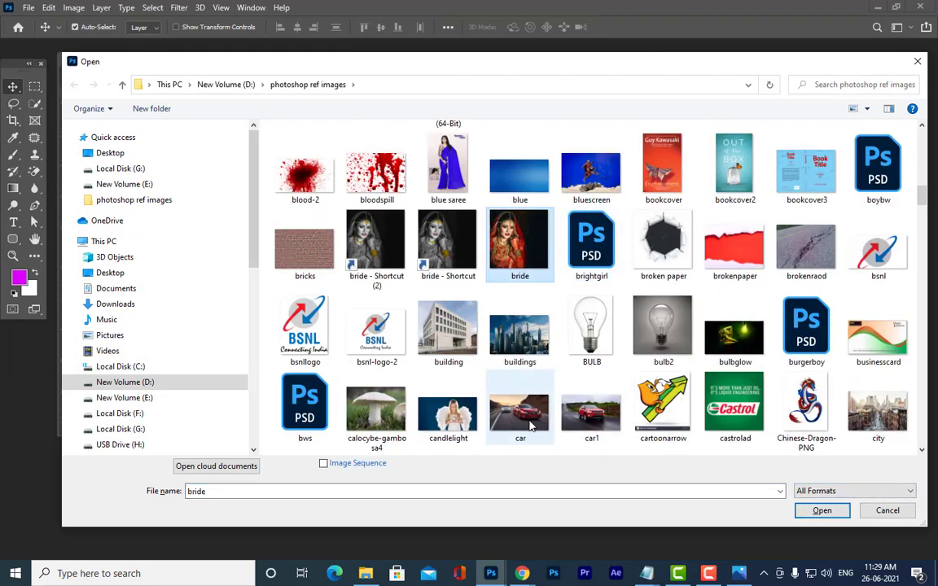
{"action": "left_click", "coordinate": [521, 416], "text": "ctrl"}
{"action": "left_click", "coordinate": [822, 511]}
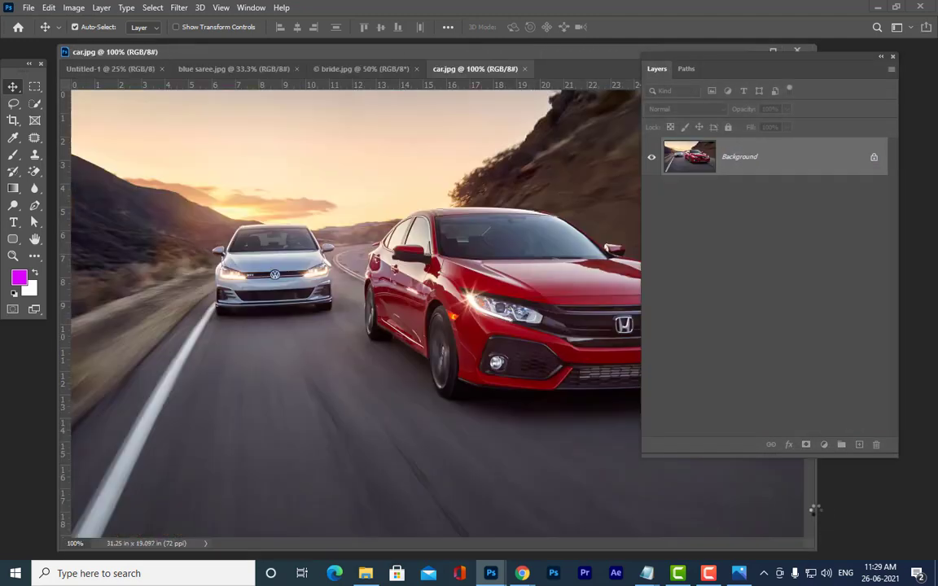
Step: Zoom the car image out to 33.3% and arrange its window and the layer list so the whole photo is visible
{"action": "left_click_drag", "start_coordinate": [458, 54], "coordinate": [371, 53]}
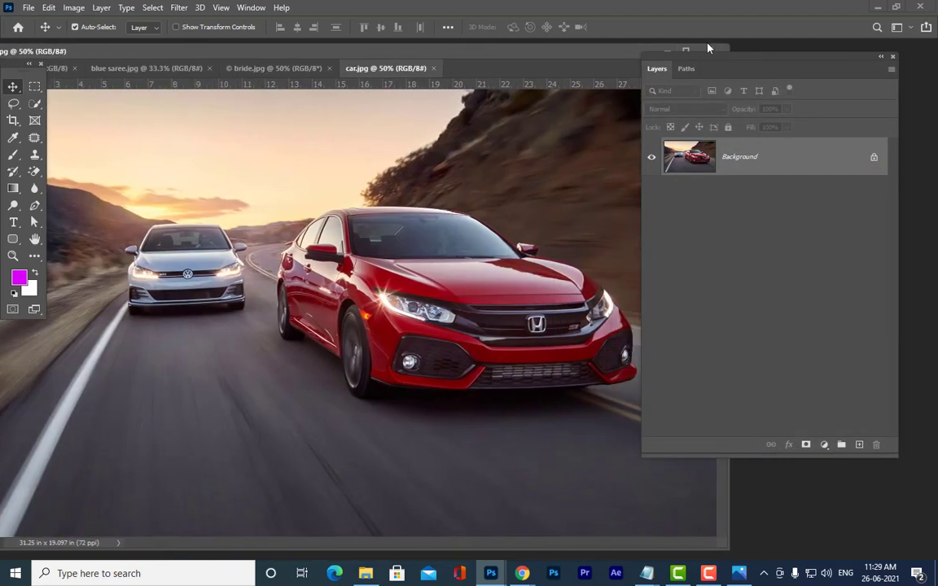
{"action": "left_click_drag", "start_coordinate": [697, 57], "coordinate": [760, 49]}
{"action": "left_click_drag", "start_coordinate": [536, 55], "coordinate": [515, 54]}
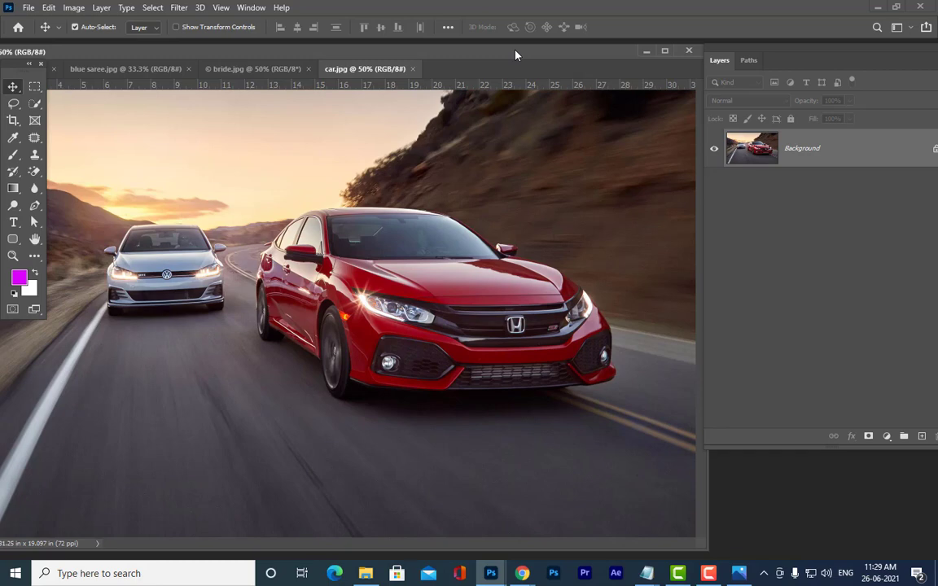
{"action": "key", "text": "ctrl+minus"}
{"action": "key", "text": "ctrl+plus"}
{"action": "key", "text": "ctrl+minus"}
{"action": "key", "text": "ctrl+minus"}
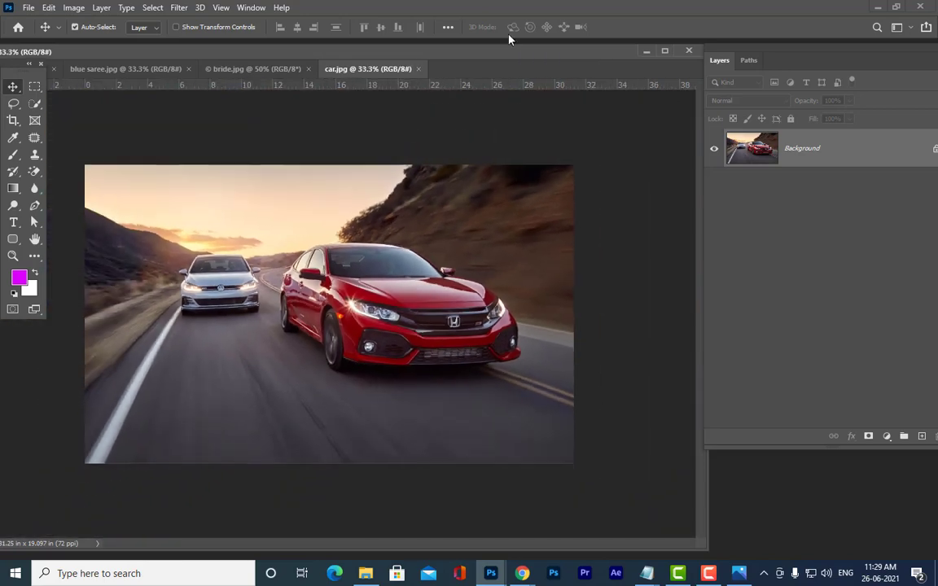
{"action": "left_click_drag", "start_coordinate": [507, 52], "coordinate": [520, 52]}
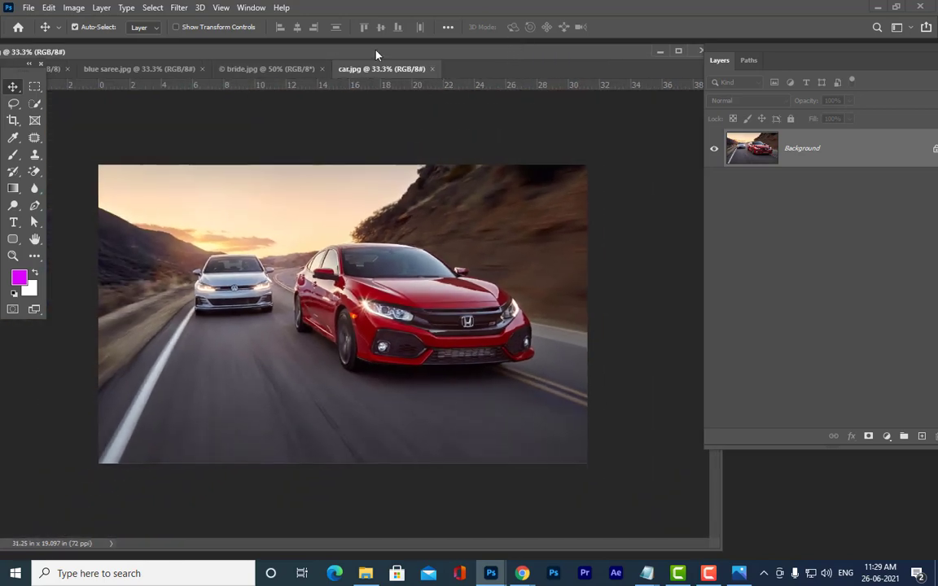
{"action": "left_click_drag", "start_coordinate": [381, 52], "coordinate": [456, 51]}
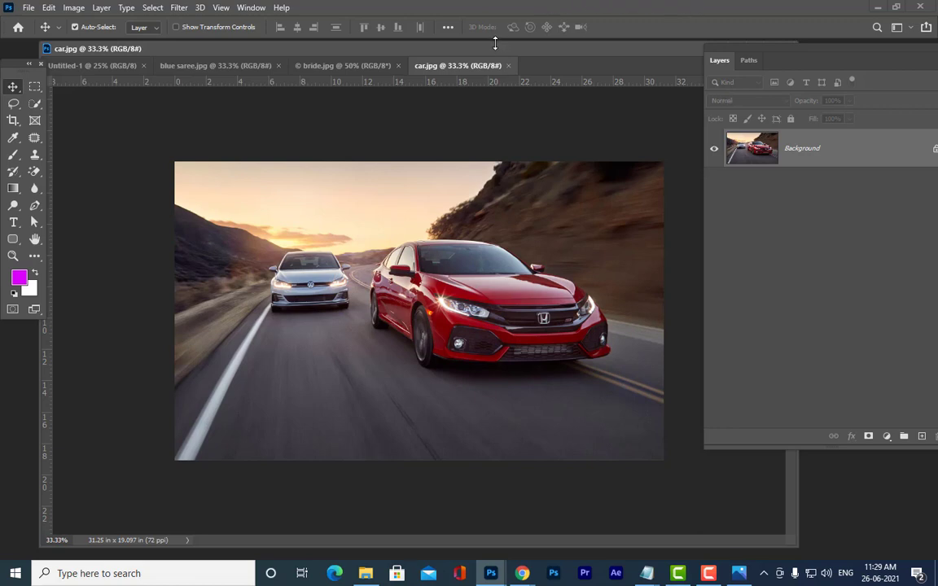
{"action": "left_click_drag", "start_coordinate": [495, 42], "coordinate": [445, 45]}
{"action": "left_click", "coordinate": [73, 7]}
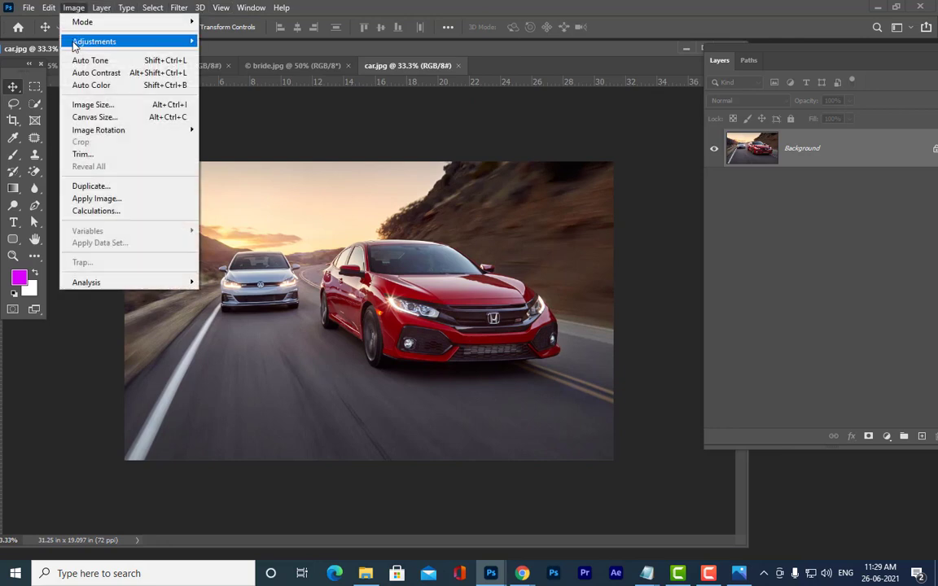
{"action": "mouse_move", "coordinate": [74, 45]}
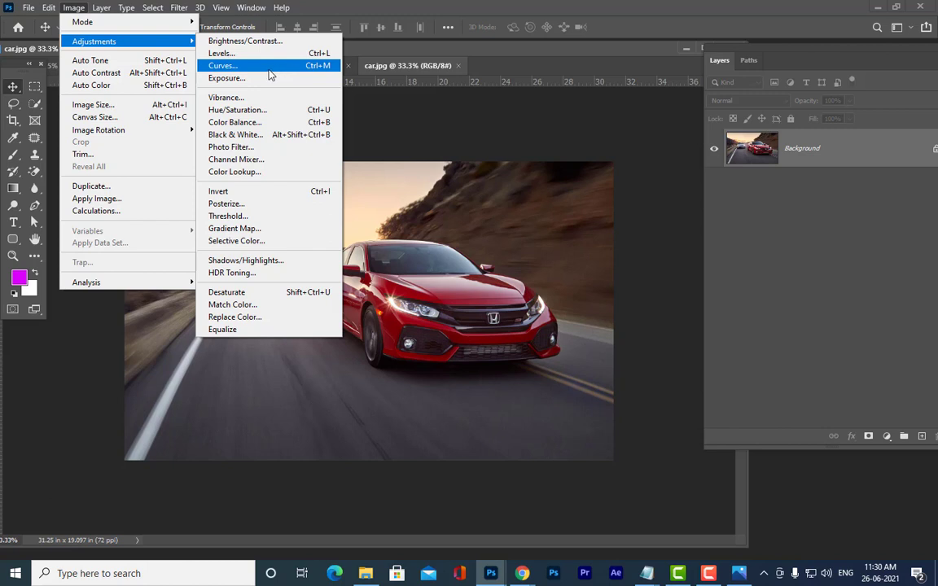
{"action": "left_click", "coordinate": [725, 41]}
{"action": "left_click_drag", "start_coordinate": [725, 41], "coordinate": [674, 51]}
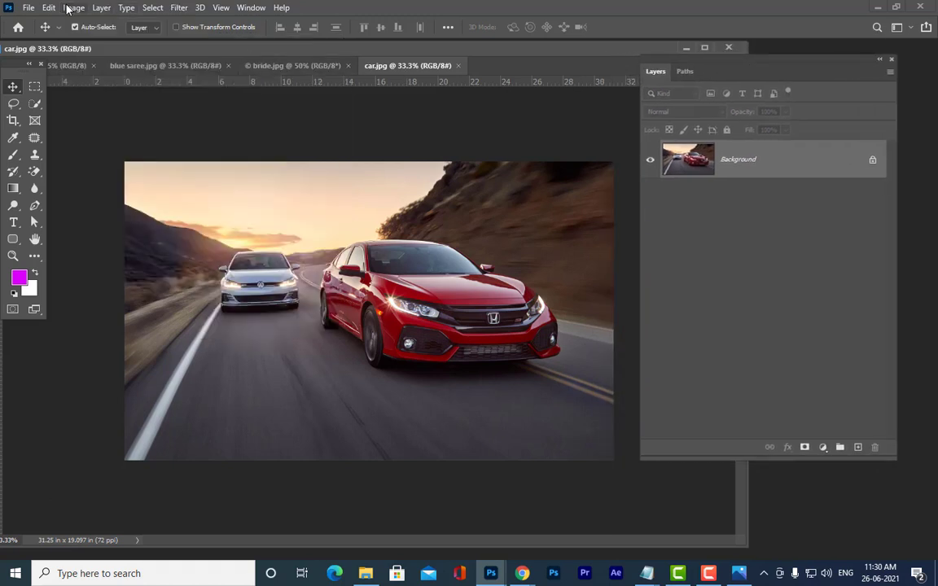
{"action": "left_click", "coordinate": [822, 447]}
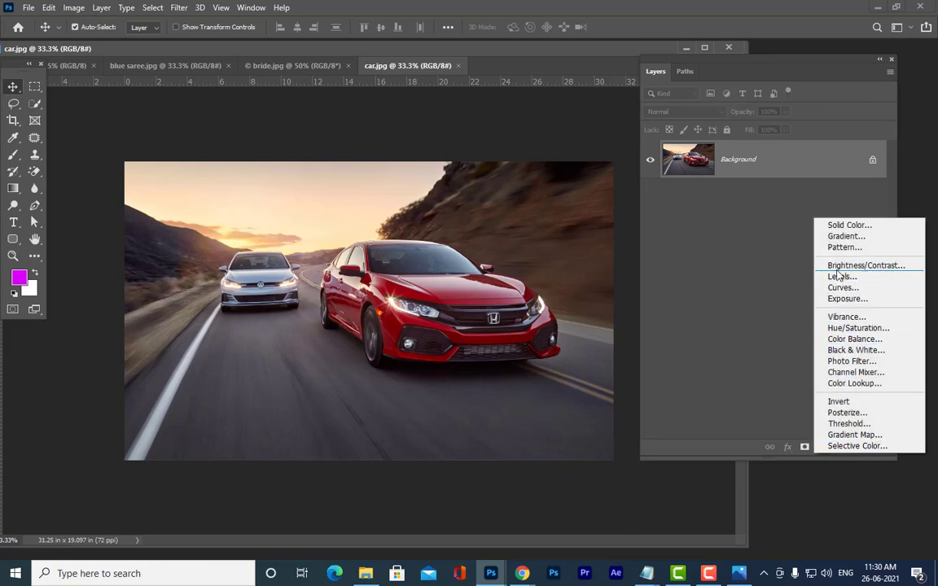
{"action": "left_click", "coordinate": [676, 59]}
{"action": "left_click_drag", "start_coordinate": [676, 58], "coordinate": [755, 60]}
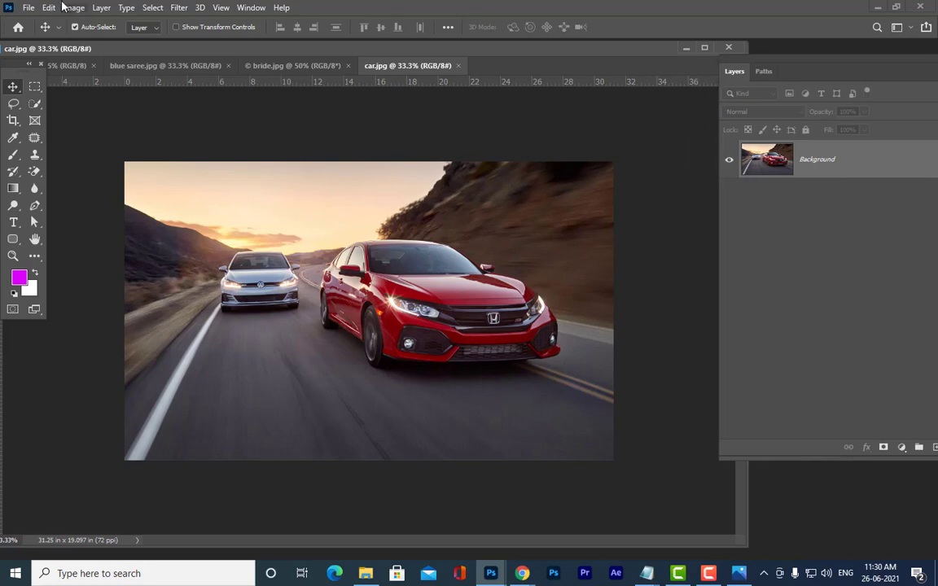
Step: Inspect the black and white end points of the car image's RGB curve in the Curves adjustment, and cancel it
{"action": "left_click", "coordinate": [65, 8]}
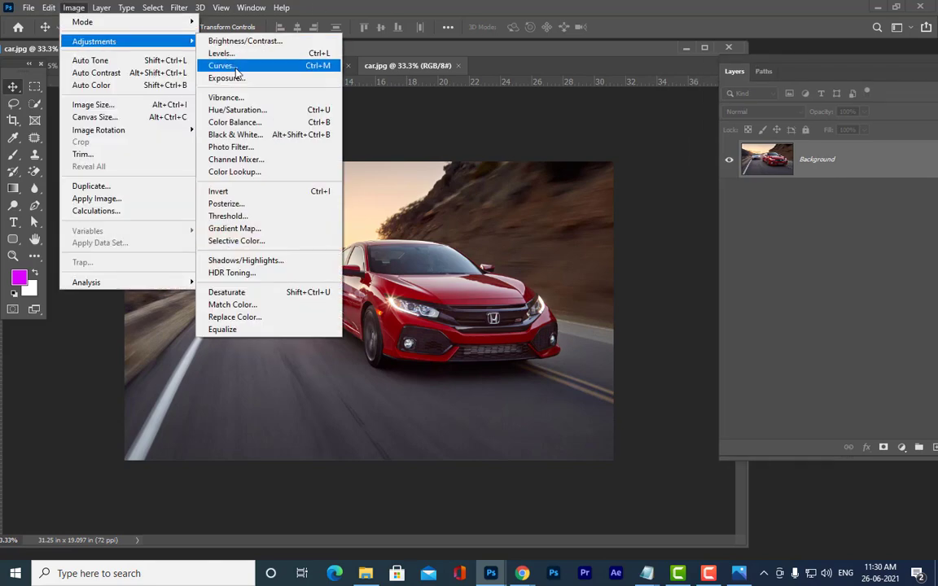
{"action": "left_click", "coordinate": [235, 67]}
{"action": "left_click_drag", "start_coordinate": [452, 21], "coordinate": [605, 46]}
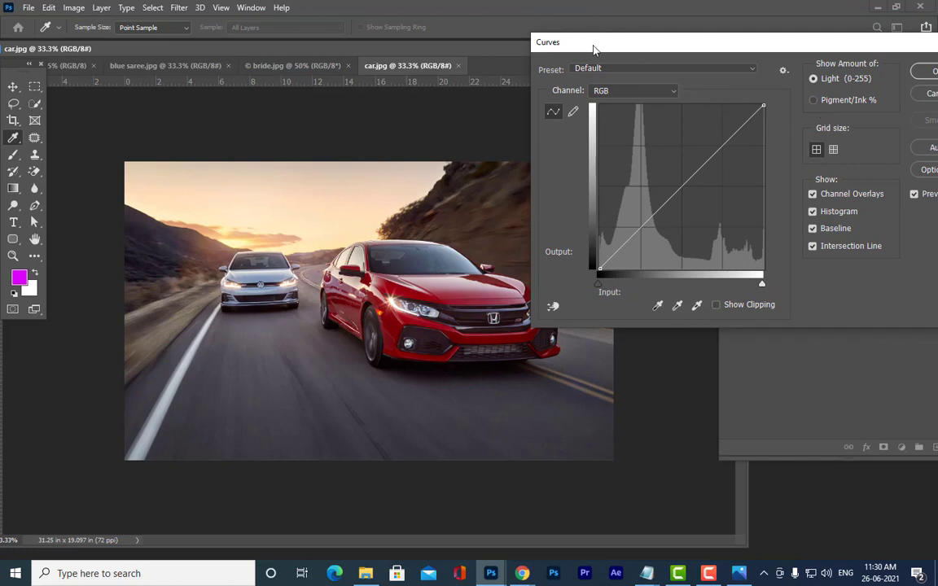
{"action": "left_click_drag", "start_coordinate": [613, 41], "coordinate": [668, 45]}
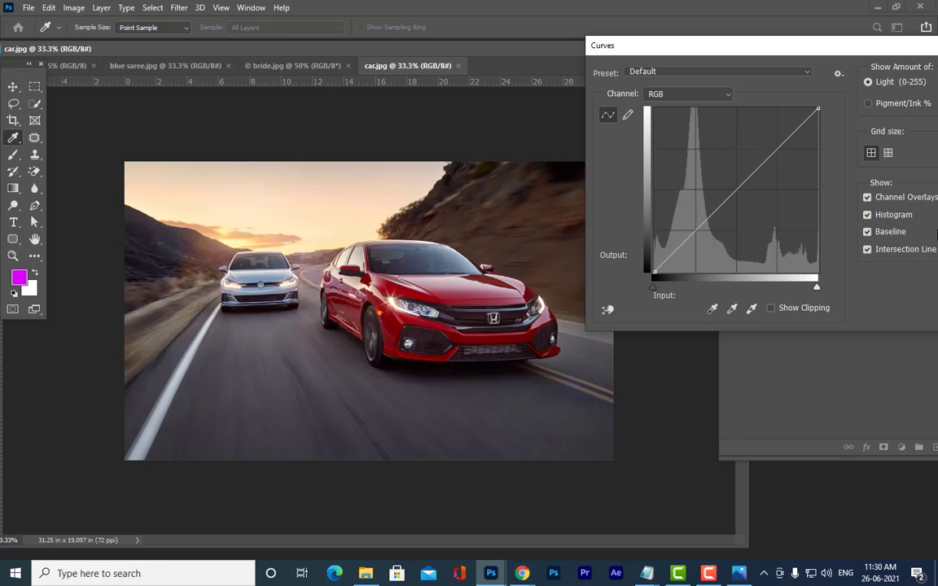
{"action": "left_click_drag", "start_coordinate": [769, 44], "coordinate": [716, 49]}
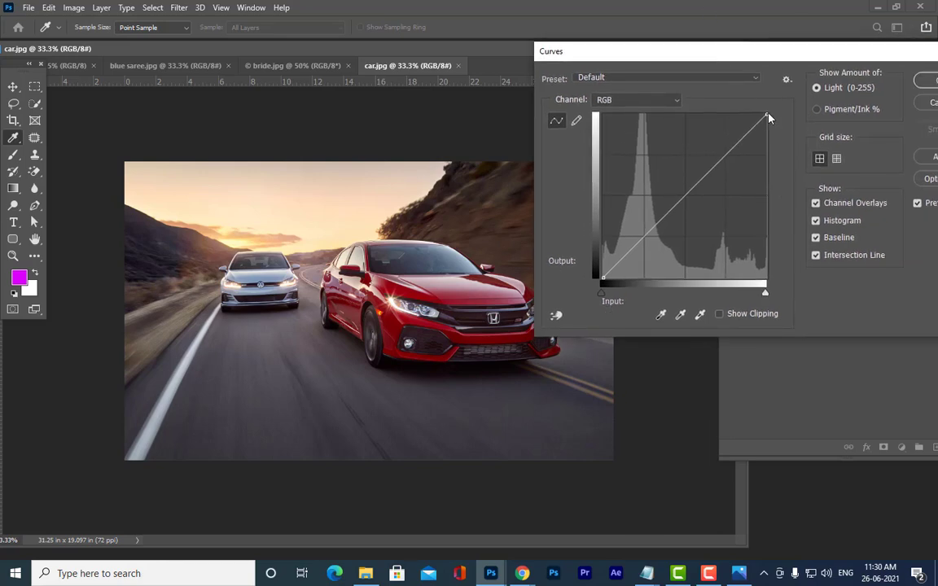
{"action": "left_click", "coordinate": [603, 278]}
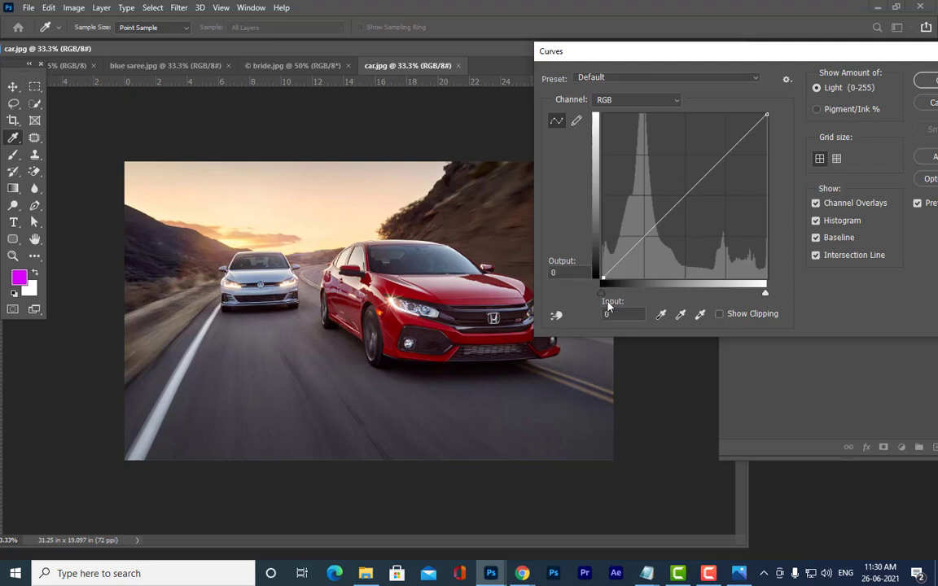
{"action": "left_click", "coordinate": [766, 114]}
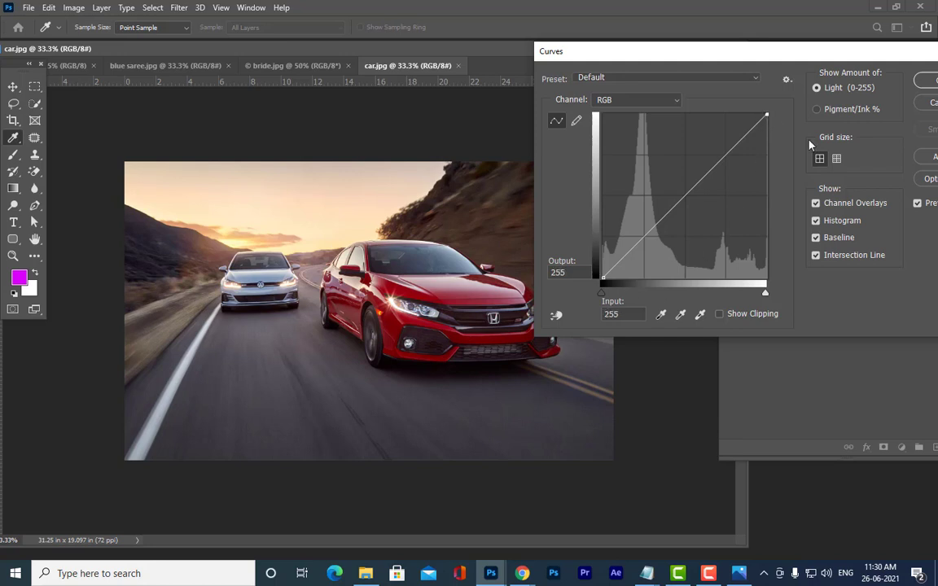
{"action": "left_click", "coordinate": [602, 278]}
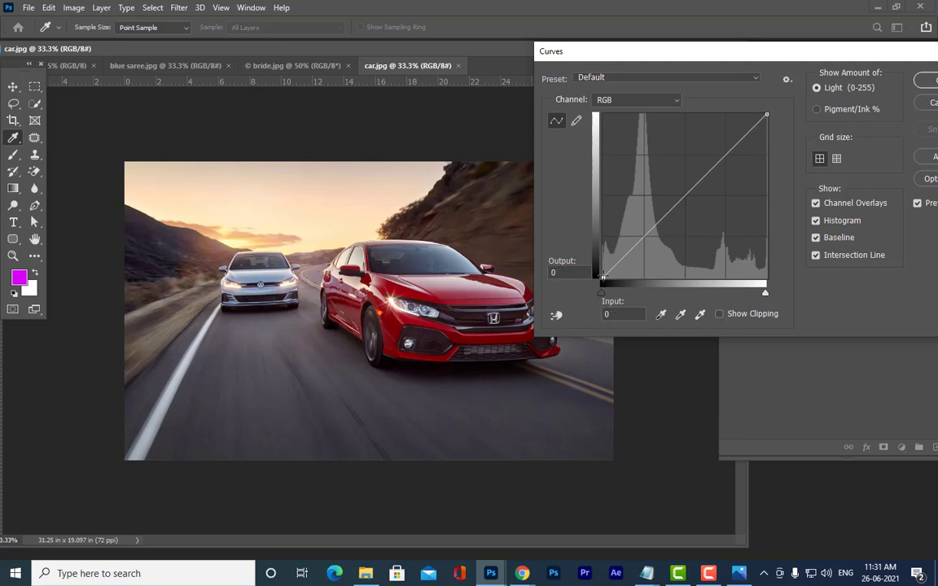
{"action": "left_click", "coordinate": [767, 117]}
{"action": "left_click_drag", "start_coordinate": [729, 62], "coordinate": [667, 121]}
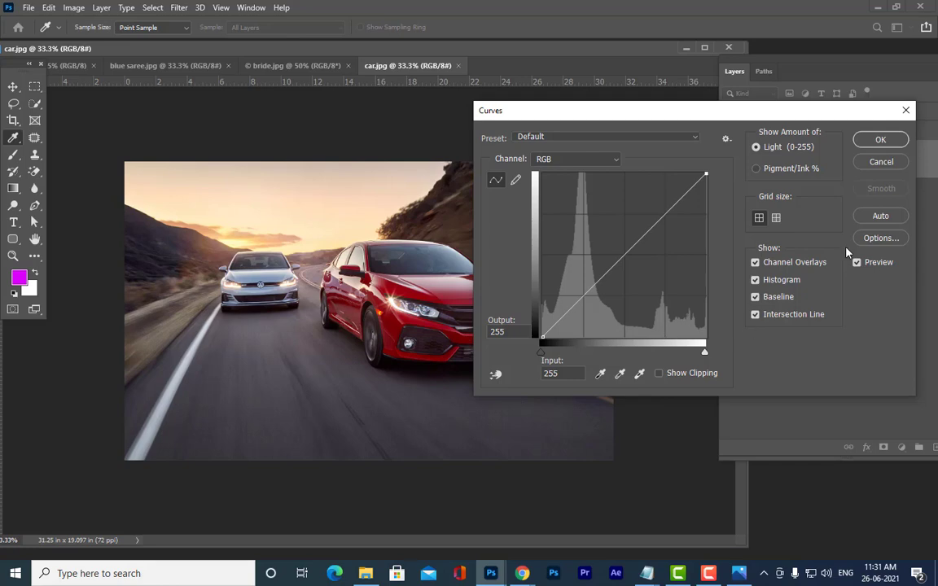
{"action": "left_click", "coordinate": [899, 163]}
Step: Start a Curves adjustment on the bride image and sample bright and dark areas to locate their tones on the curve
{"action": "left_click", "coordinate": [277, 66]}
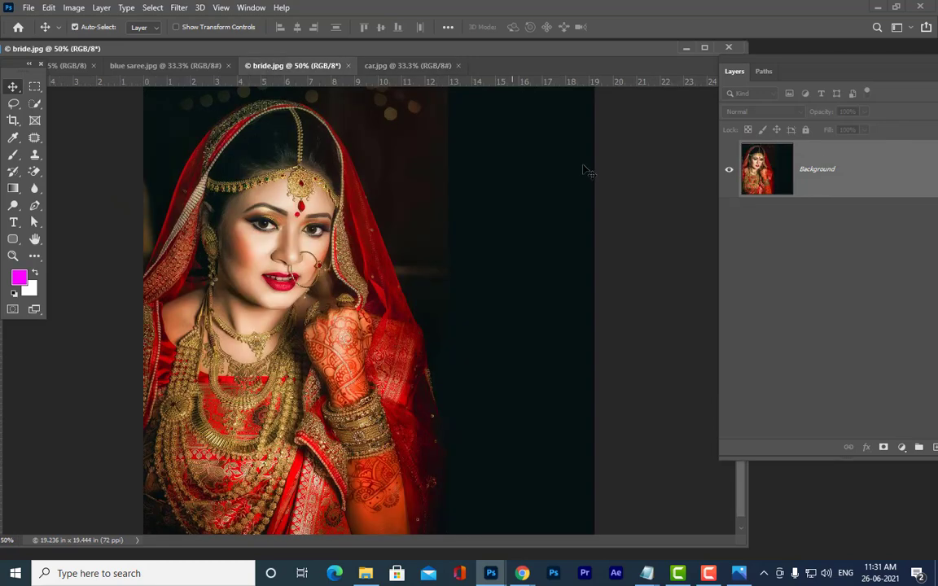
{"action": "left_click", "coordinate": [73, 8]}
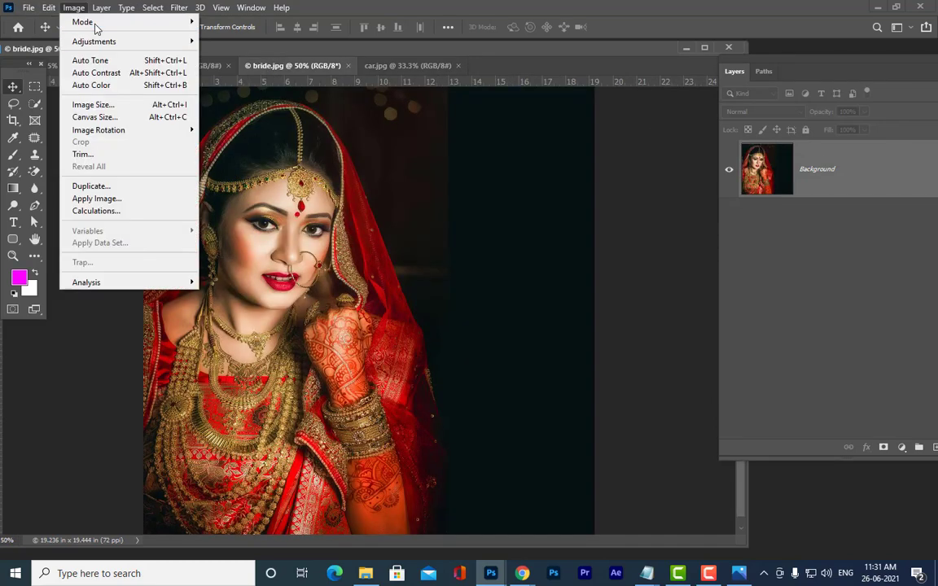
{"action": "mouse_move", "coordinate": [111, 47]}
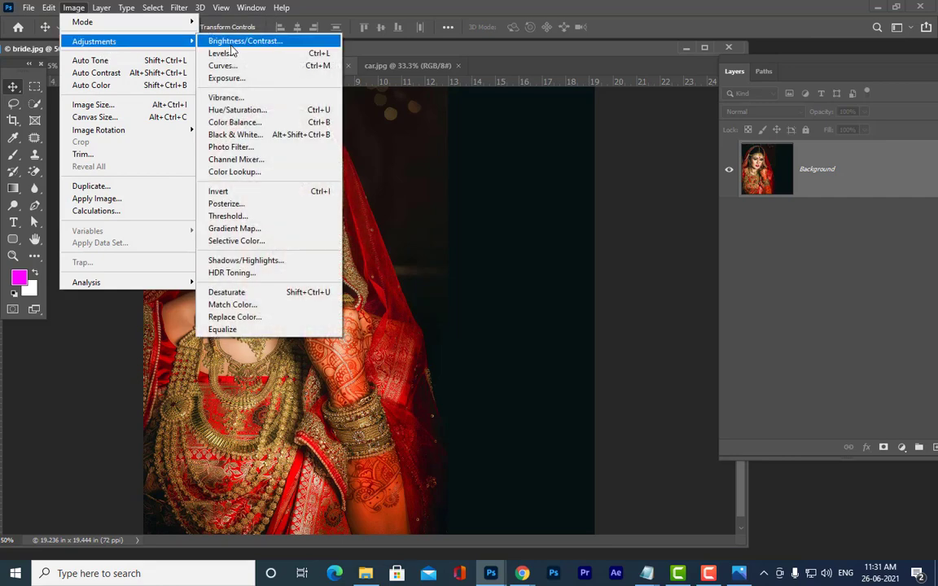
{"action": "left_click", "coordinate": [217, 65]}
{"action": "left_click_drag", "start_coordinate": [651, 117], "coordinate": [669, 87]}
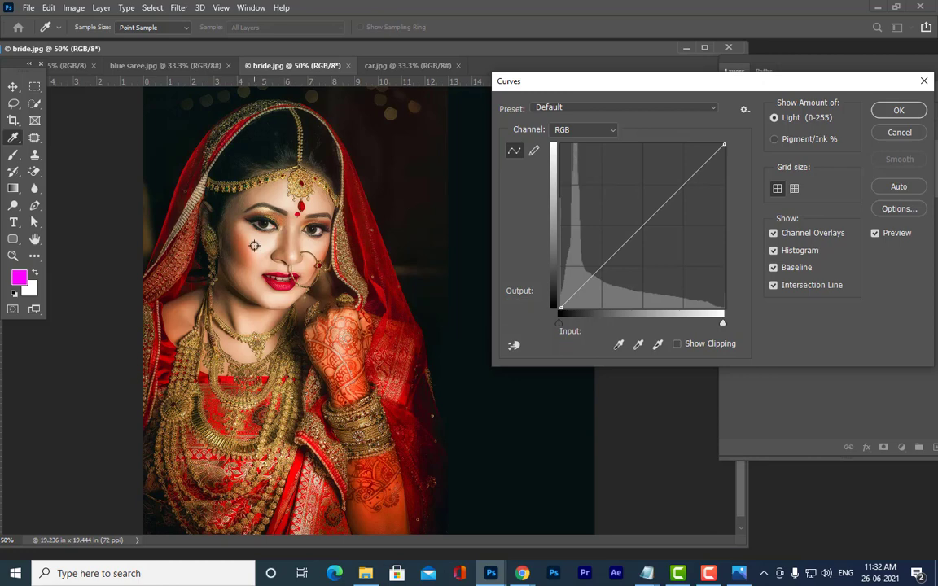
{"action": "left_click", "coordinate": [237, 220], "text": "ctrl"}
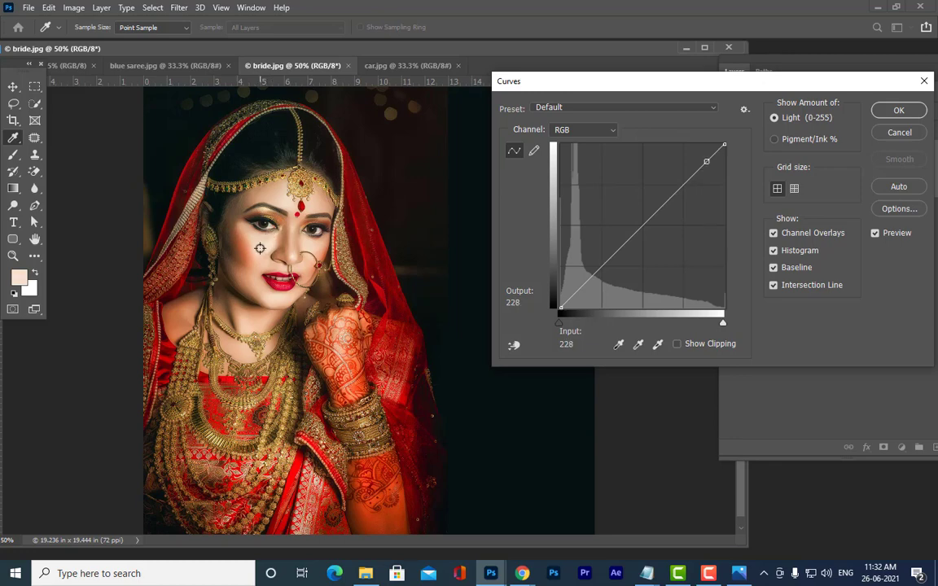
{"action": "left_click", "coordinate": [233, 246]}
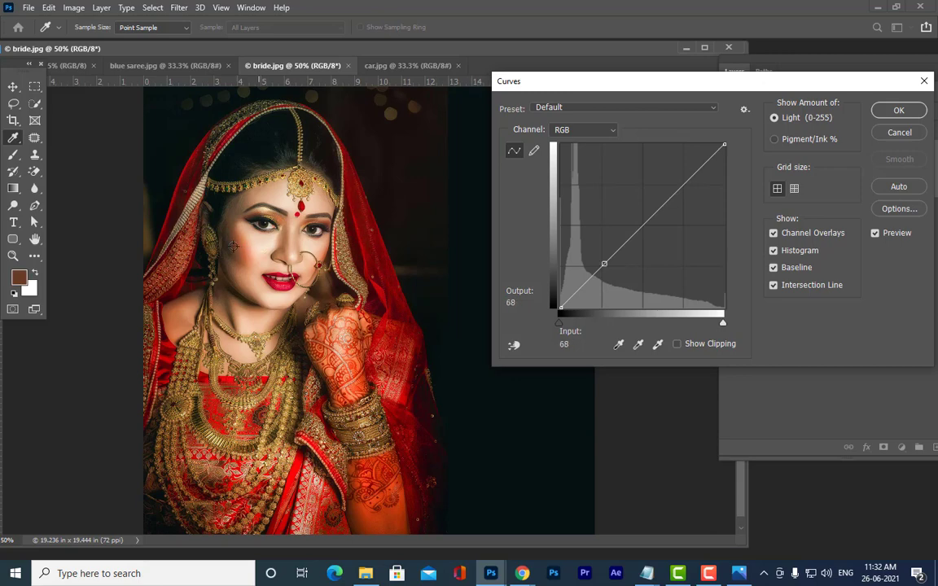
{"action": "left_click", "coordinate": [156, 133]}
{"action": "mouse_move", "coordinate": [172, 146]}
{"action": "left_mouse_down"}
{"action": "mouse_move", "coordinate": [163, 124]}
{"action": "mouse_move", "coordinate": [379, 342]}
{"action": "mouse_move", "coordinate": [560, 469]}
{"action": "mouse_move", "coordinate": [548, 511]}
{"action": "mouse_move", "coordinate": [559, 511]}
{"action": "mouse_move", "coordinate": [518, 511]}
{"action": "mouse_move", "coordinate": [576, 524]}
{"action": "mouse_move", "coordinate": [580, 533]}
{"action": "mouse_move", "coordinate": [576, 503]}
{"action": "mouse_move", "coordinate": [502, 389]}
{"action": "mouse_move", "coordinate": [534, 335]}
{"action": "mouse_move", "coordinate": [618, 250]}
{"action": "mouse_move", "coordinate": [560, 366]}
{"action": "mouse_move", "coordinate": [544, 520]}
{"action": "mouse_move", "coordinate": [487, 466]}
{"action": "mouse_move", "coordinate": [342, 373]}
{"action": "mouse_move", "coordinate": [379, 404]}
{"action": "mouse_move", "coordinate": [429, 486]}
{"action": "mouse_move", "coordinate": [345, 342]}
{"action": "mouse_move", "coordinate": [462, 272]}
{"action": "mouse_move", "coordinate": [258, 239]}
{"action": "mouse_move", "coordinate": [512, 441]}
{"action": "mouse_move", "coordinate": [575, 511]}
{"action": "mouse_move", "coordinate": [515, 456]}
{"action": "left_mouse_up"}
{"action": "left_click_drag", "start_coordinate": [648, 86], "coordinate": [639, 100]}
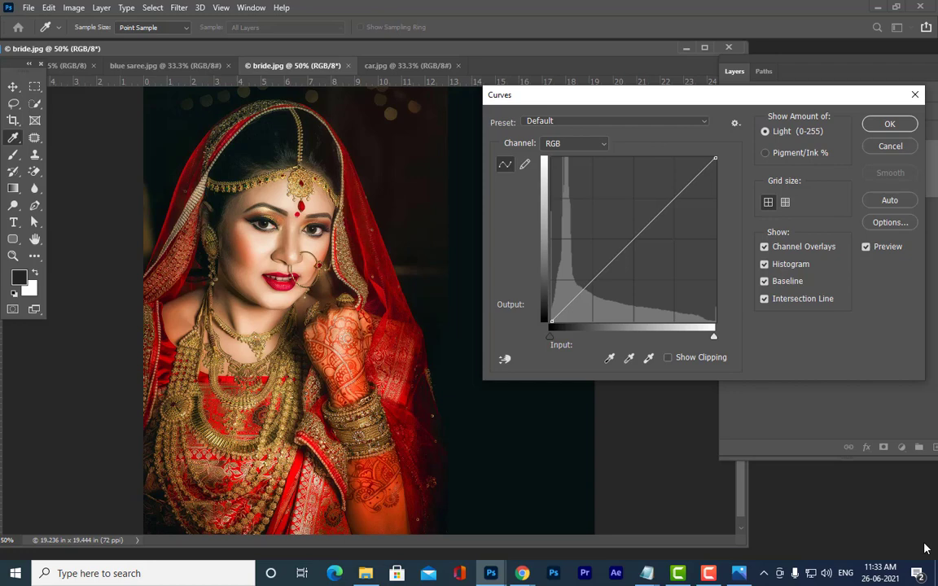
Step: Try brightening the bride image with a curve point at input 93, output 163, and darkening it at input 170, output 75, without applying the adjustment
{"action": "left_click", "coordinate": [630, 243]}
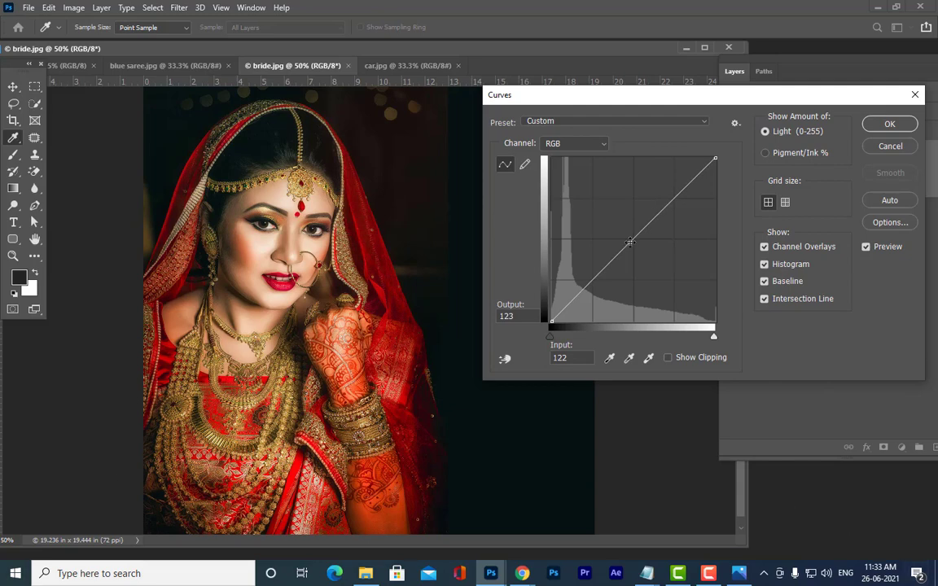
{"action": "left_click_drag", "start_coordinate": [631, 242], "coordinate": [612, 217]}
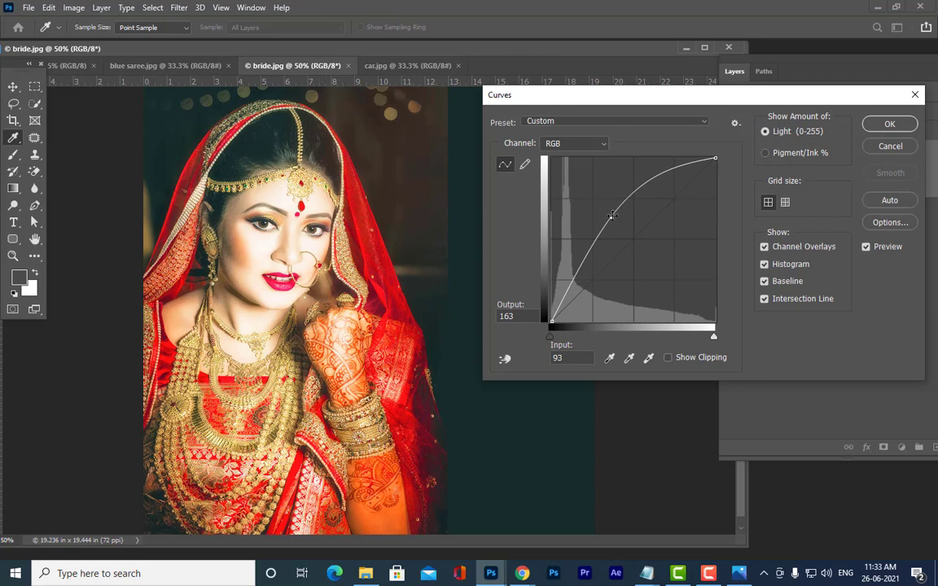
{"action": "left_click_drag", "start_coordinate": [611, 216], "coordinate": [660, 273]}
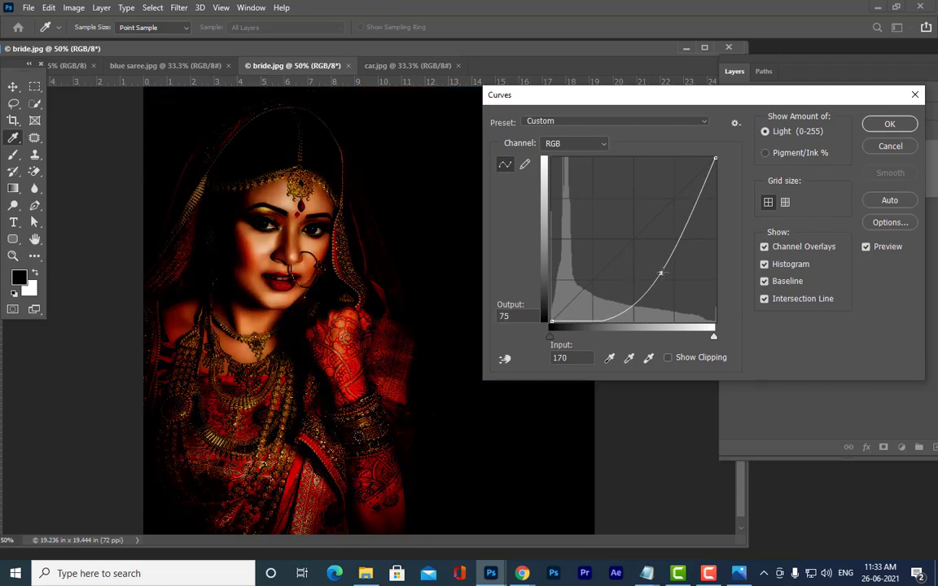
{"action": "left_click_drag", "start_coordinate": [660, 273], "coordinate": [636, 235]}
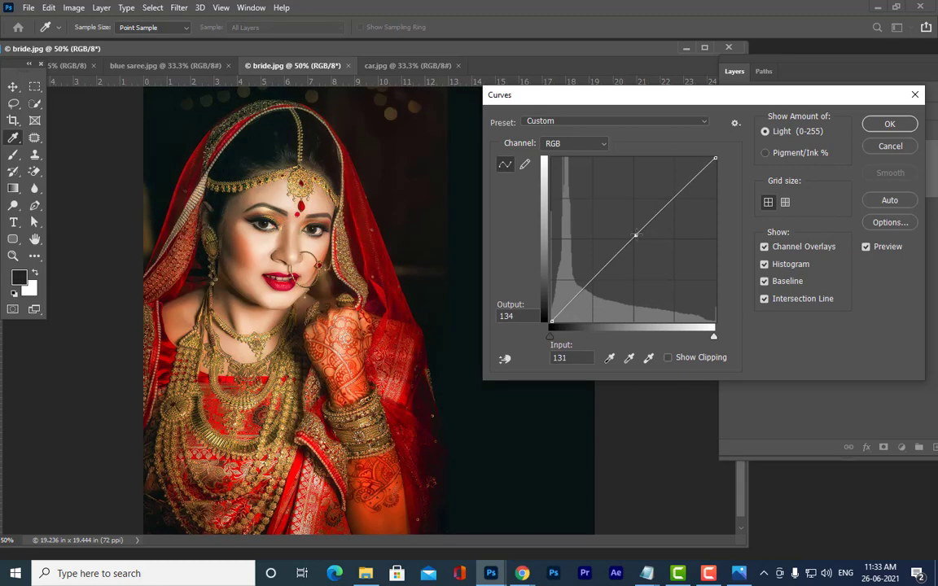
{"action": "left_click", "coordinate": [890, 146]}
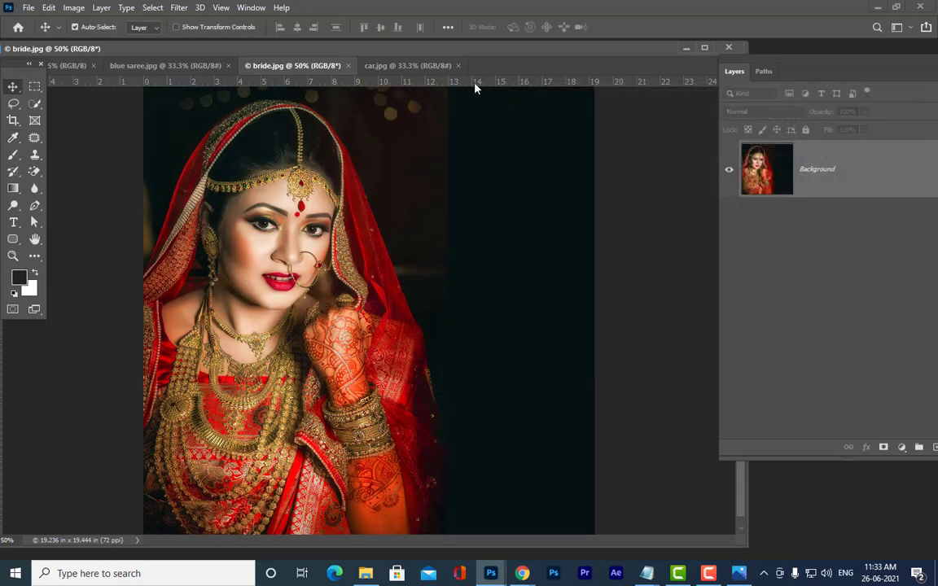
Step: Switch to the car image, zoom it out to 25% and reposition its window so the whole photo is visible
{"action": "left_click", "coordinate": [407, 65]}
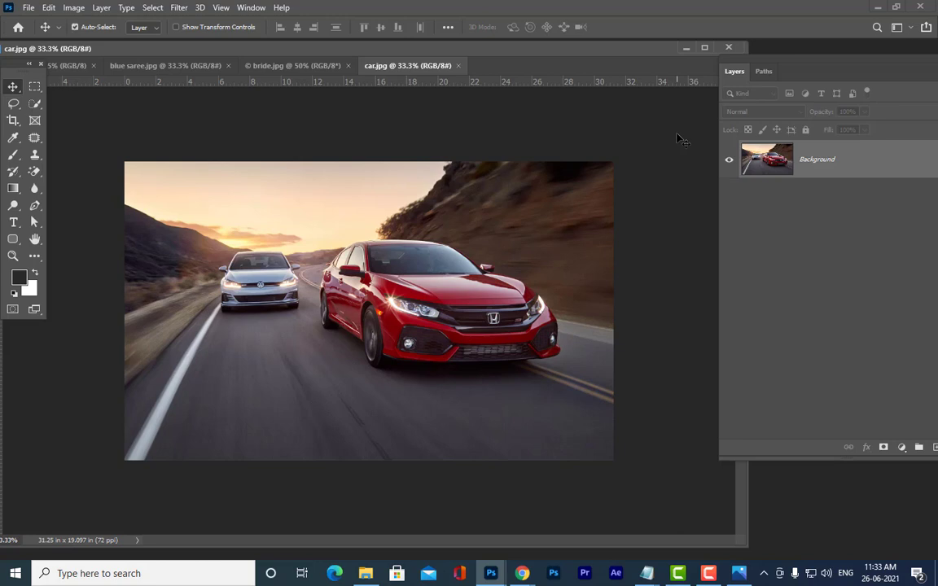
{"action": "left_click_drag", "start_coordinate": [323, 56], "coordinate": [340, 61]}
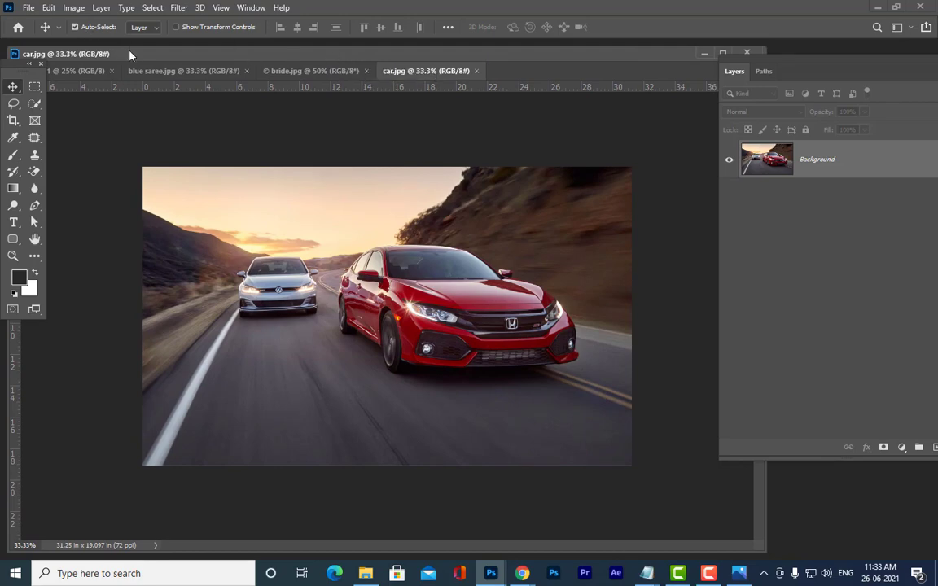
{"action": "left_click_drag", "start_coordinate": [129, 54], "coordinate": [165, 62]}
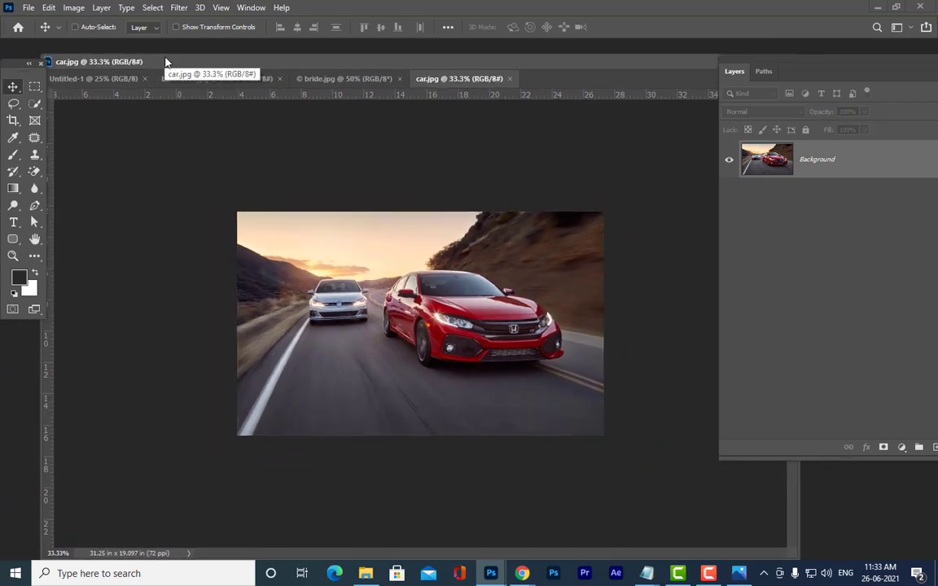
{"action": "key", "text": "ctrl+minus"}
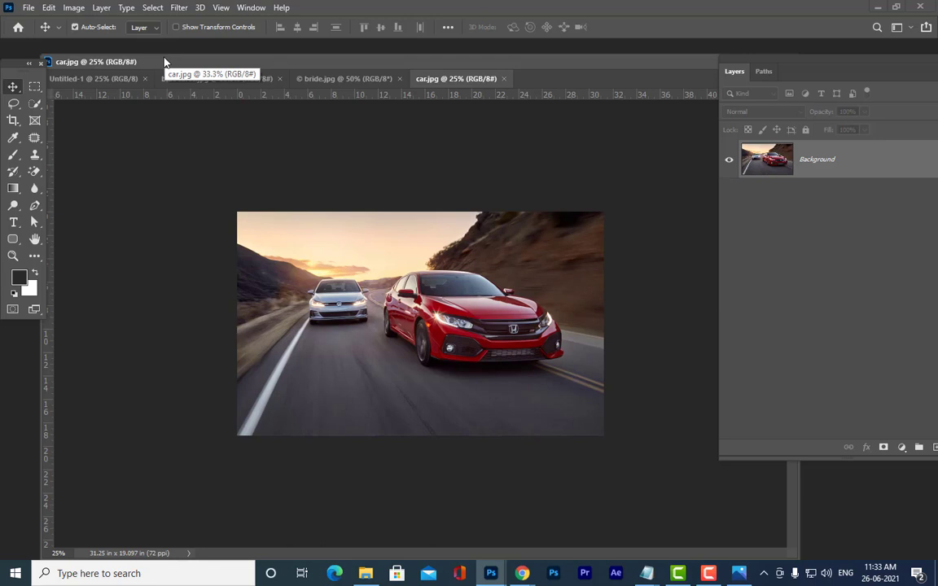
{"action": "key", "text": "m"}
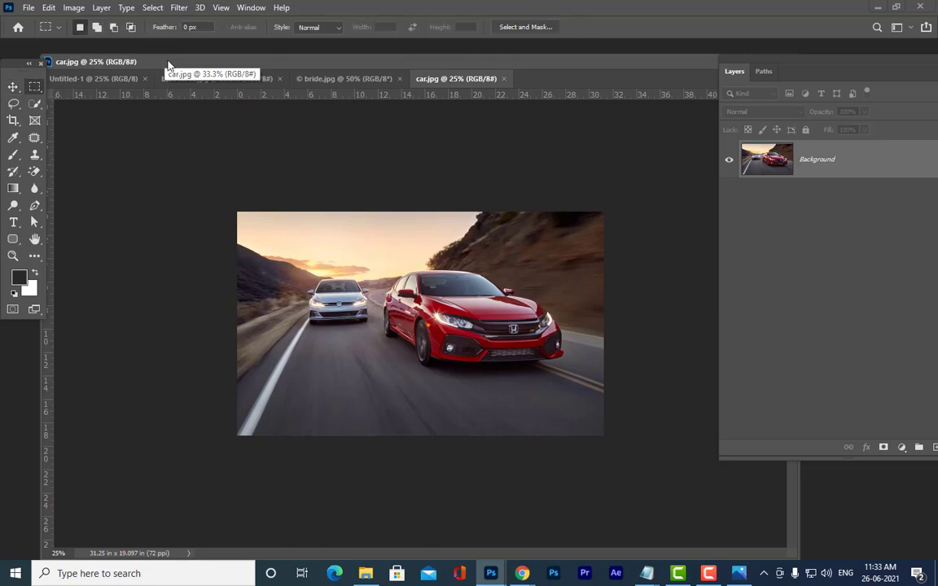
{"action": "left_click_drag", "start_coordinate": [165, 63], "coordinate": [150, 65]}
Step: Start a Curves adjustment on the car image, try darkening it with a point at input 174, output 73, and return the point to input 135, output 134
{"action": "left_click", "coordinate": [73, 7]}
{"action": "mouse_move", "coordinate": [91, 41]}
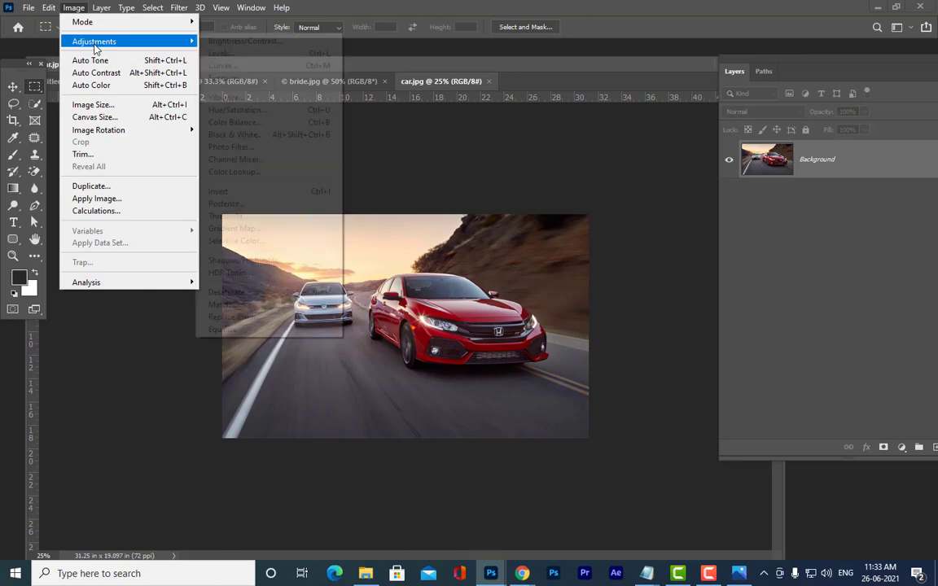
{"action": "left_click", "coordinate": [248, 69]}
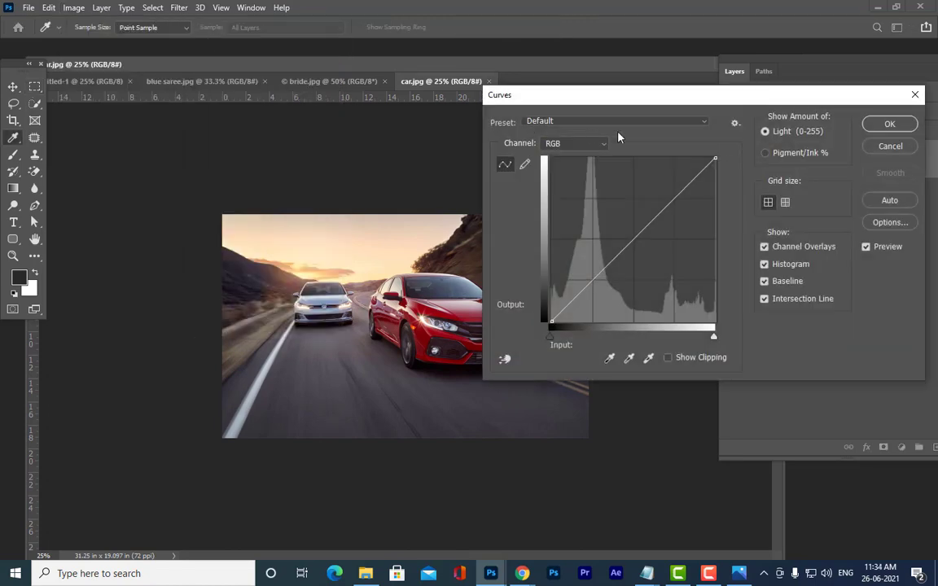
{"action": "left_click_drag", "start_coordinate": [555, 92], "coordinate": [592, 77]}
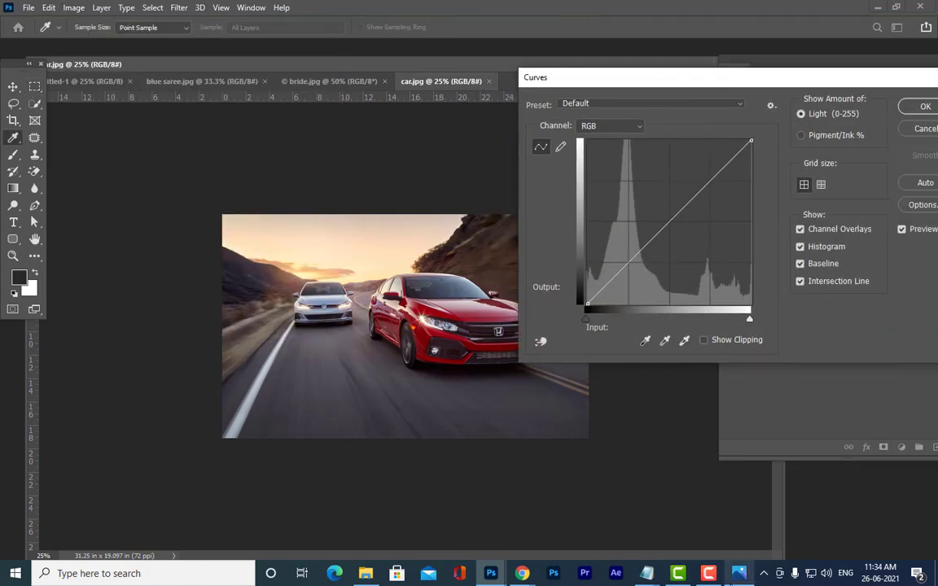
{"action": "mouse_move", "coordinate": [731, 581]}
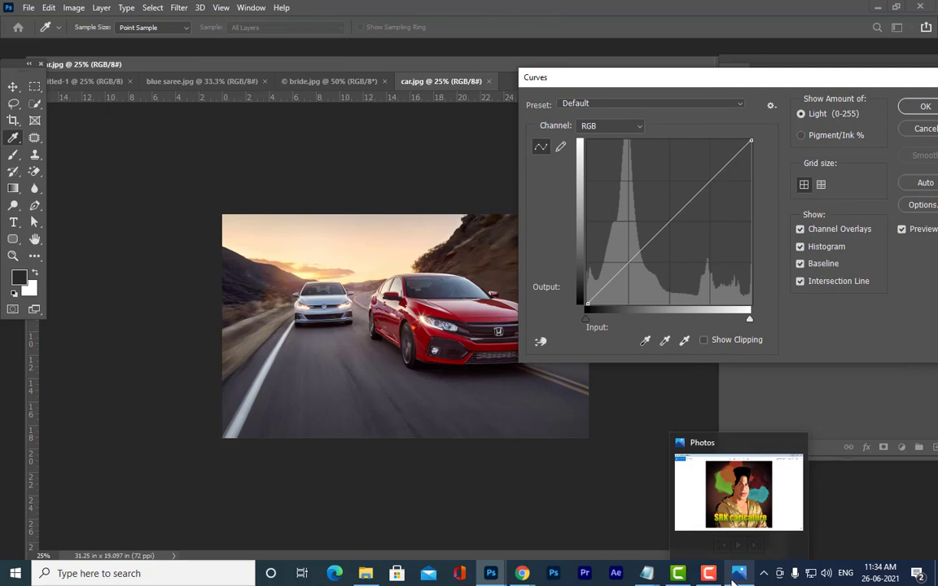
{"action": "left_click_drag", "start_coordinate": [597, 80], "coordinate": [686, 211]}
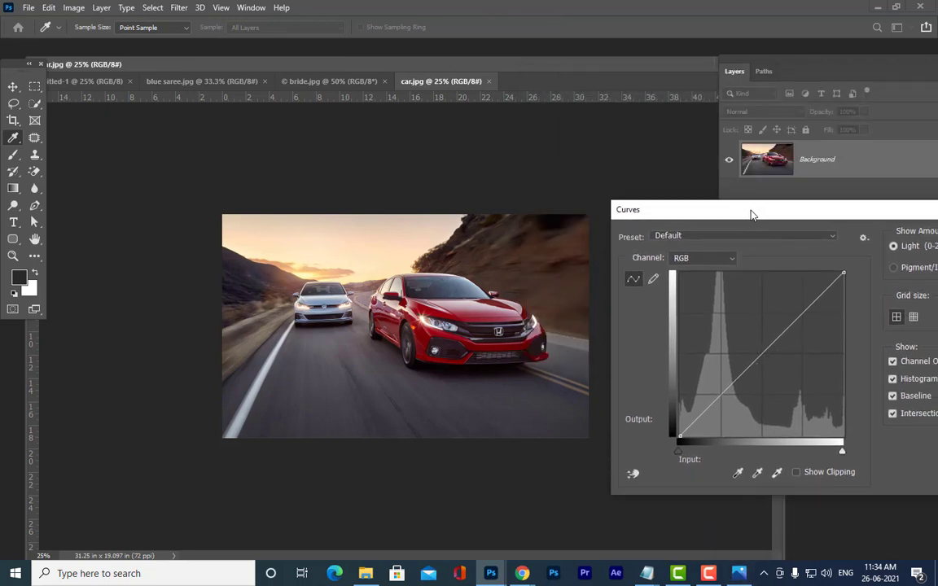
{"action": "left_click_drag", "start_coordinate": [753, 214], "coordinate": [751, 239]}
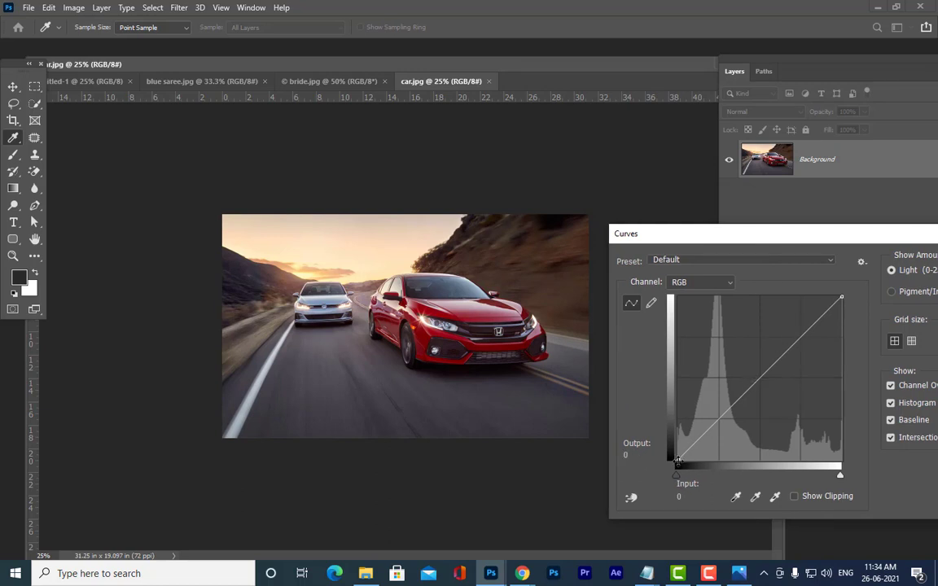
{"action": "left_click", "coordinate": [760, 379]}
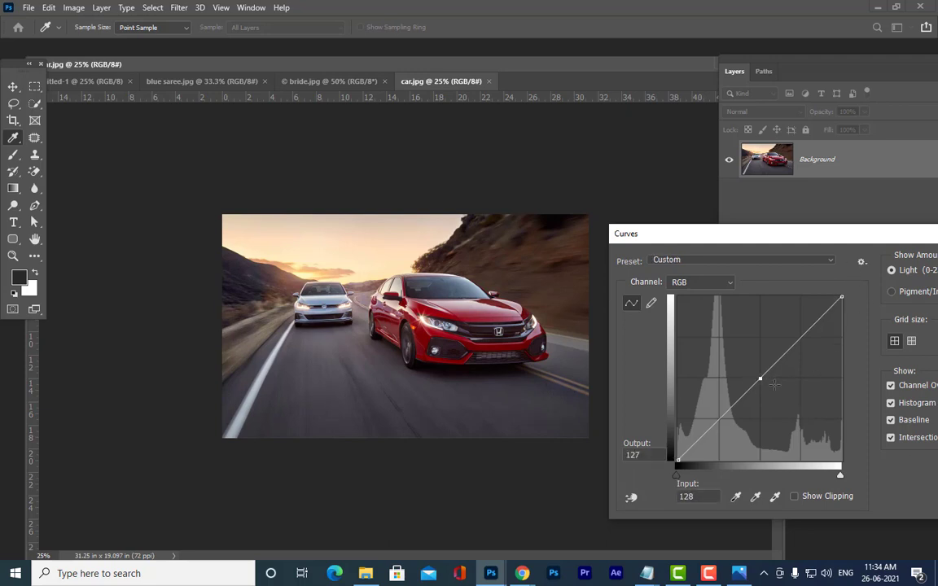
{"action": "left_click_drag", "start_coordinate": [728, 233], "coordinate": [716, 275]}
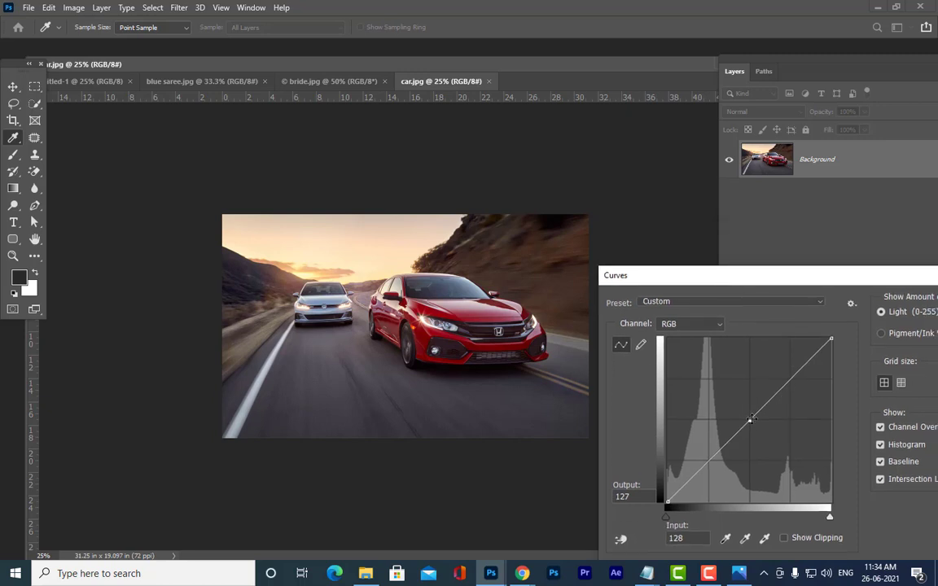
{"action": "left_click_drag", "start_coordinate": [750, 421], "coordinate": [779, 453]}
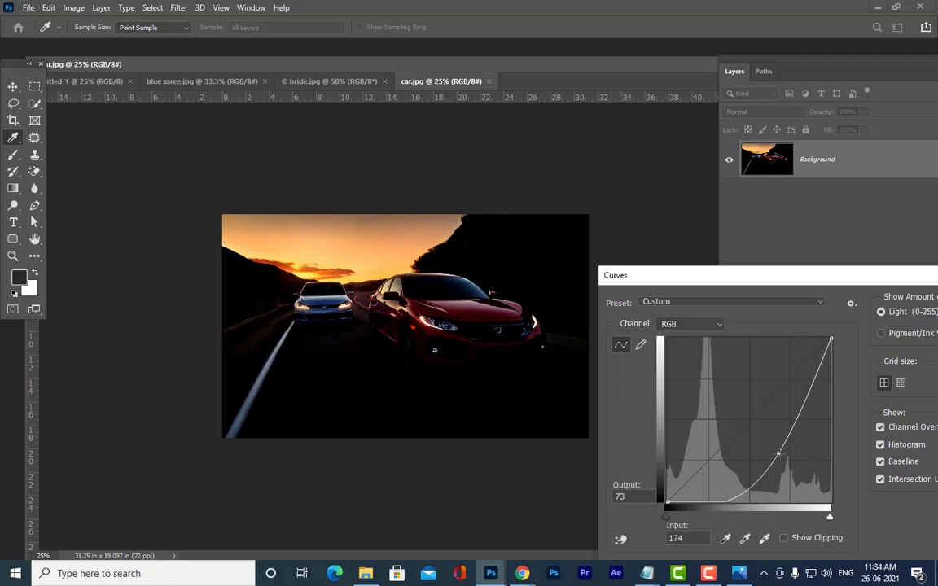
{"action": "left_click_drag", "start_coordinate": [778, 454], "coordinate": [754, 416]}
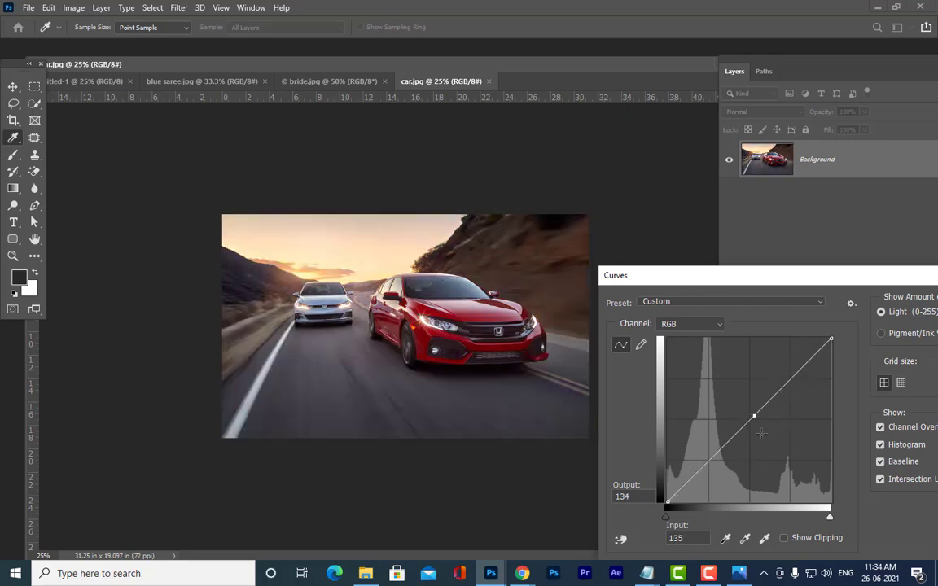
Step: Try adding several more points along the car image's RGB curve, raise the middle one to input 128, output 145, and cancel the adjustment
{"action": "left_click_drag", "start_coordinate": [739, 271], "coordinate": [707, 241]}
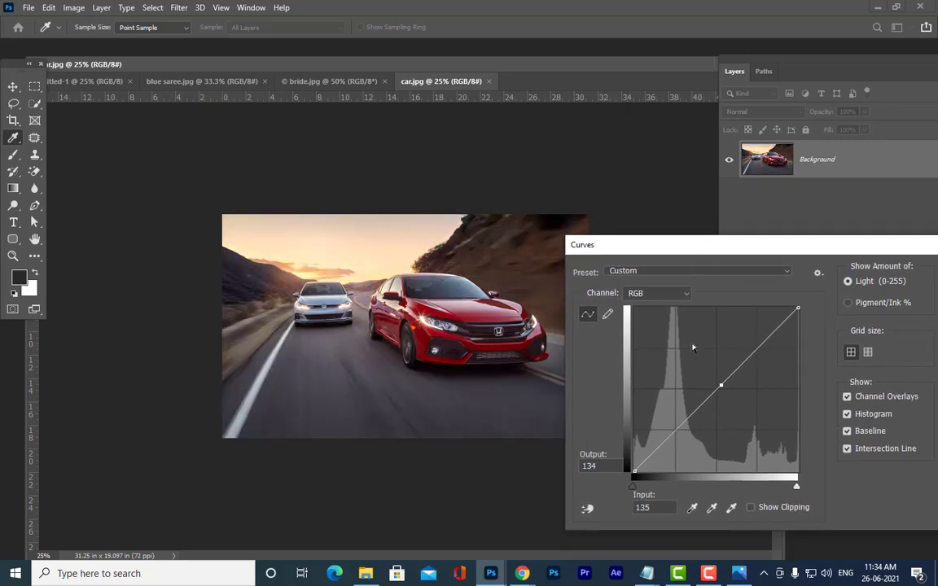
{"action": "left_click", "coordinate": [690, 412]}
{"action": "left_click", "coordinate": [764, 344]}
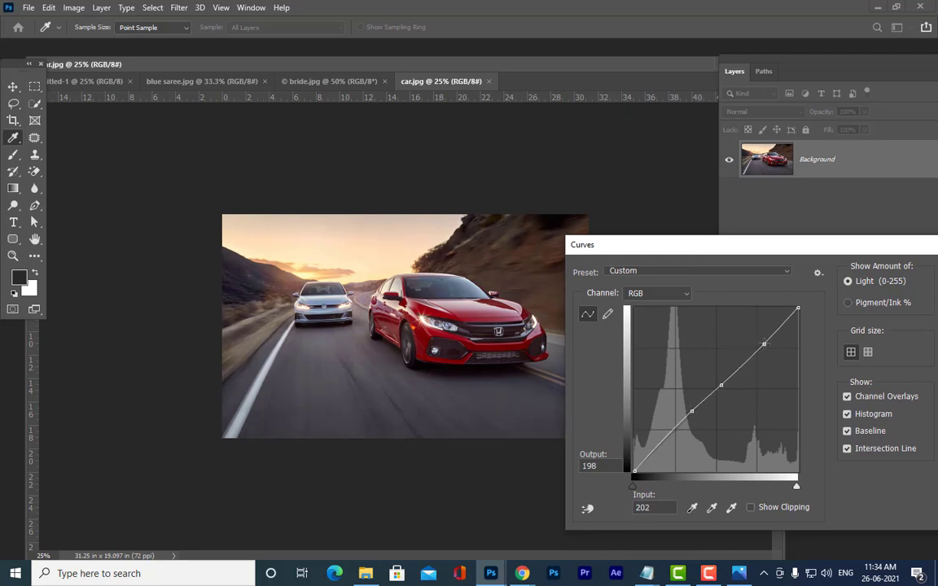
{"action": "left_click", "coordinate": [737, 372]}
{"action": "left_click", "coordinate": [706, 398]}
{"action": "mouse_move", "coordinate": [721, 385]}
{"action": "left_mouse_down"}
{"action": "mouse_move", "coordinate": [715, 376]}
{"action": "mouse_move", "coordinate": [733, 397]}
{"action": "mouse_move", "coordinate": [715, 376]}
{"action": "mouse_move", "coordinate": [722, 385]}
{"action": "mouse_move", "coordinate": [717, 378]}
{"action": "mouse_move", "coordinate": [703, 395]}
{"action": "mouse_move", "coordinate": [729, 356]}
{"action": "mouse_move", "coordinate": [735, 371]}
{"action": "left_mouse_up"}
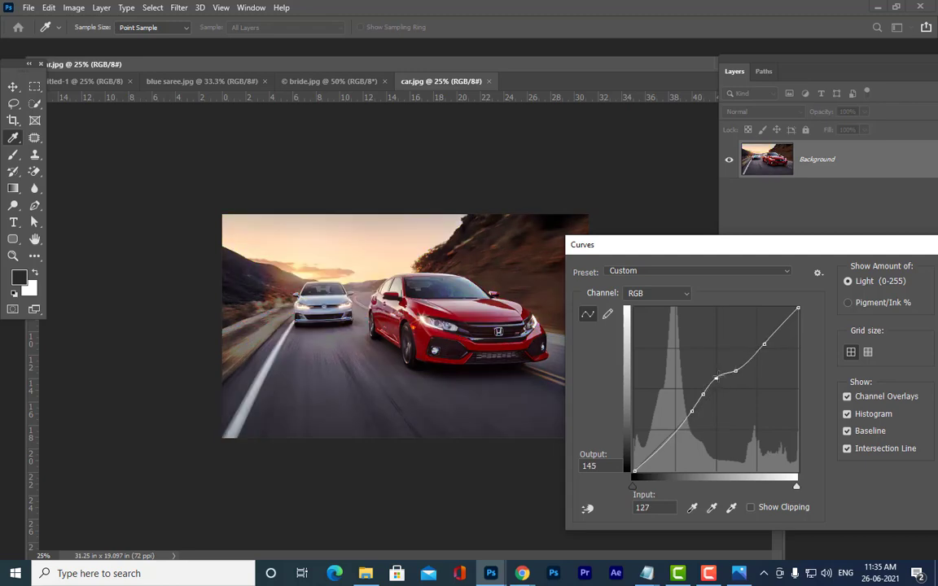
{"action": "left_click", "coordinate": [718, 378]}
{"action": "left_click_drag", "start_coordinate": [733, 244], "coordinate": [519, 210]}
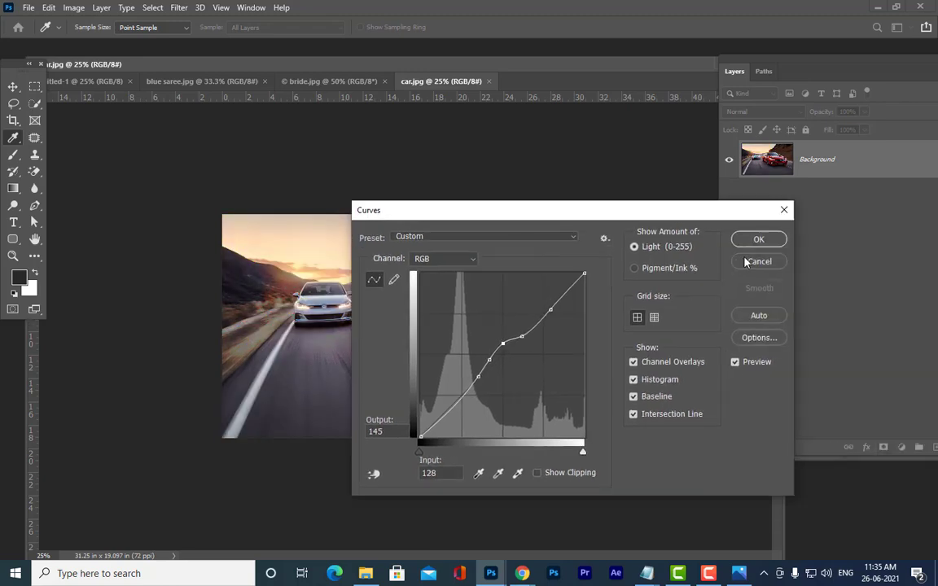
{"action": "left_click", "coordinate": [737, 261]}
{"action": "key", "text": "m"}
Step: Start a new Curves adjustment on the car image and sample the tones beside the red car's side mirror
{"action": "left_click", "coordinate": [73, 8]}
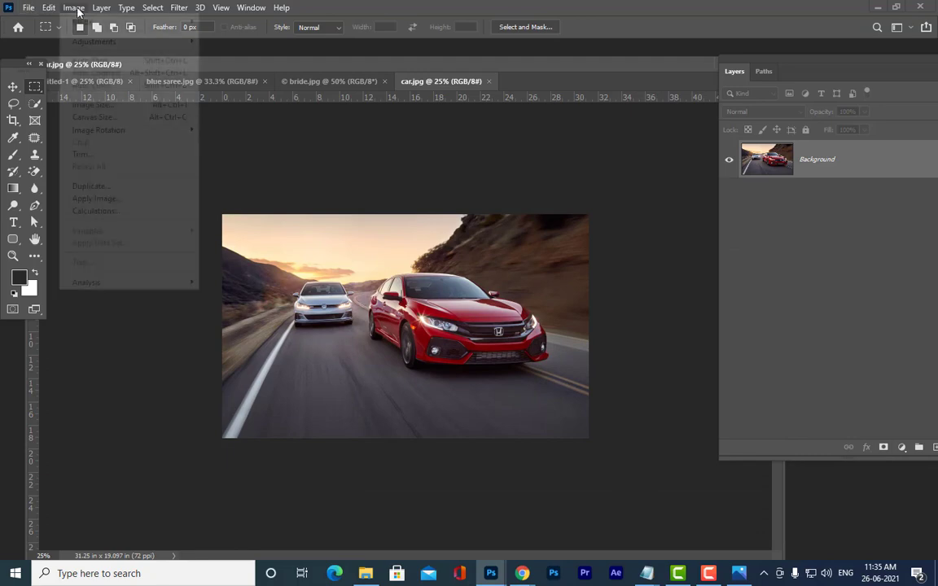
{"action": "mouse_move", "coordinate": [92, 41]}
{"action": "left_click", "coordinate": [221, 67]}
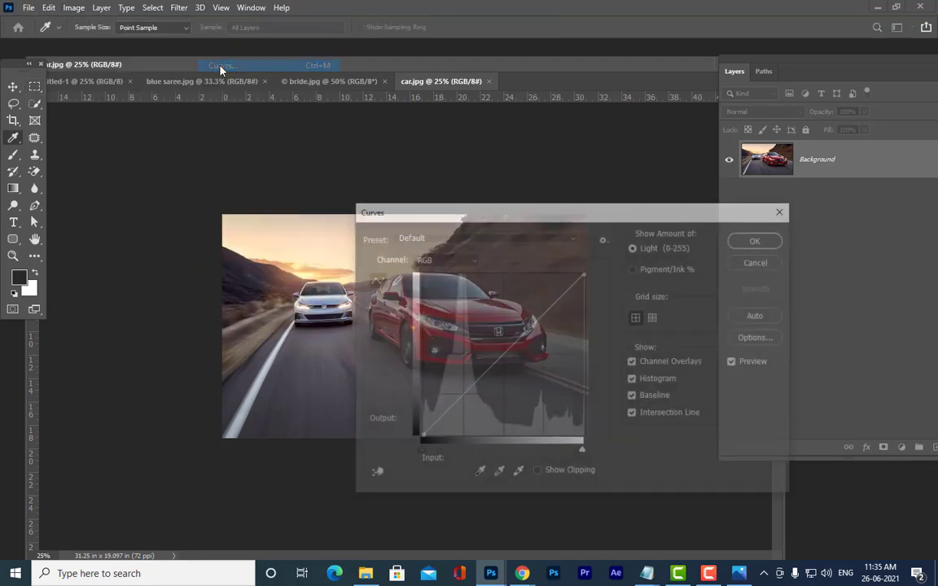
{"action": "left_click_drag", "start_coordinate": [567, 210], "coordinate": [790, 103]}
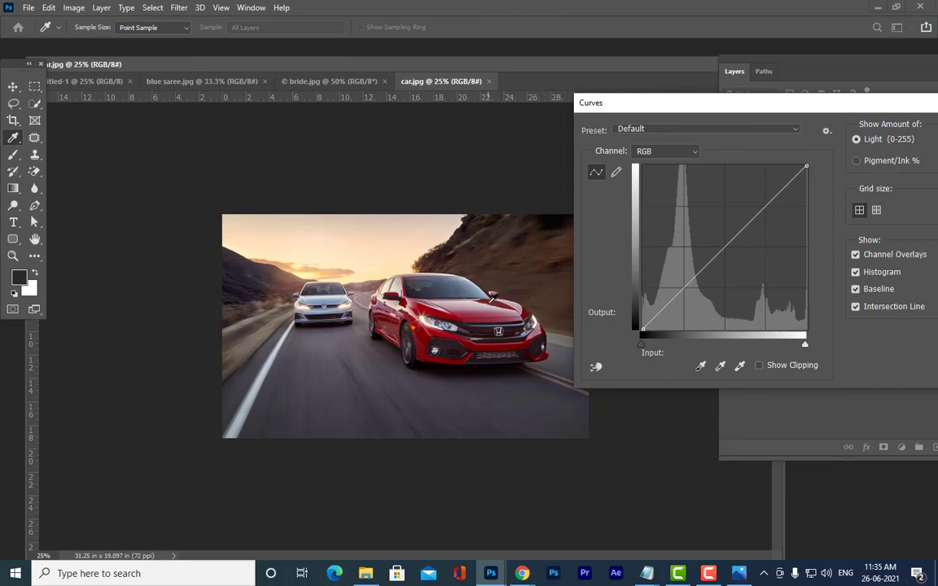
{"action": "left_click", "coordinate": [494, 296]}
{"action": "left_click_drag", "start_coordinate": [489, 300], "coordinate": [488, 301]}
Step: Try reshaping the curve with on-image adjustment at the red car's mirror and the hillside, reaching output 255 at input 96, and cancel it
{"action": "left_click", "coordinate": [596, 369]}
{"action": "left_click", "coordinate": [498, 298]}
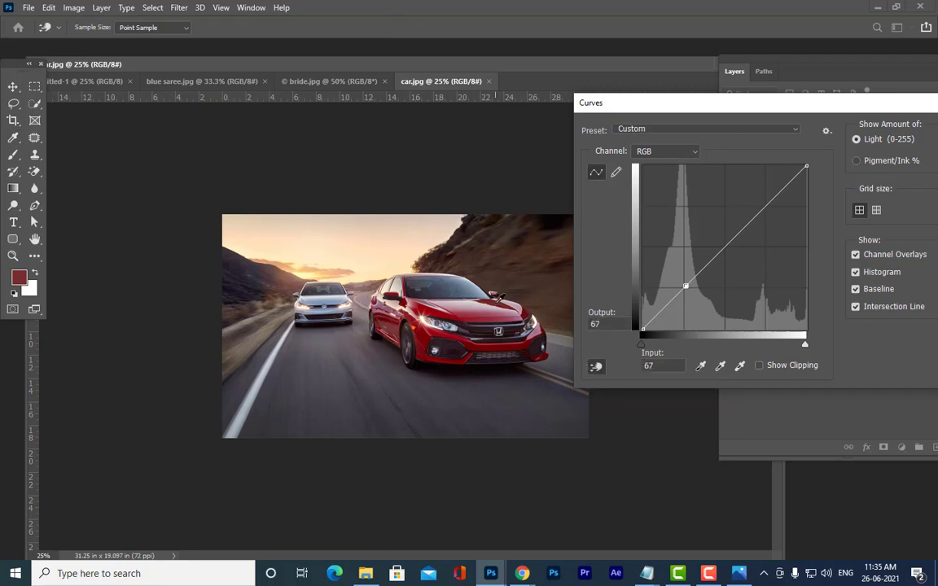
{"action": "left_click_drag", "start_coordinate": [498, 298], "coordinate": [511, 325]}
{"action": "left_click", "coordinate": [513, 264]}
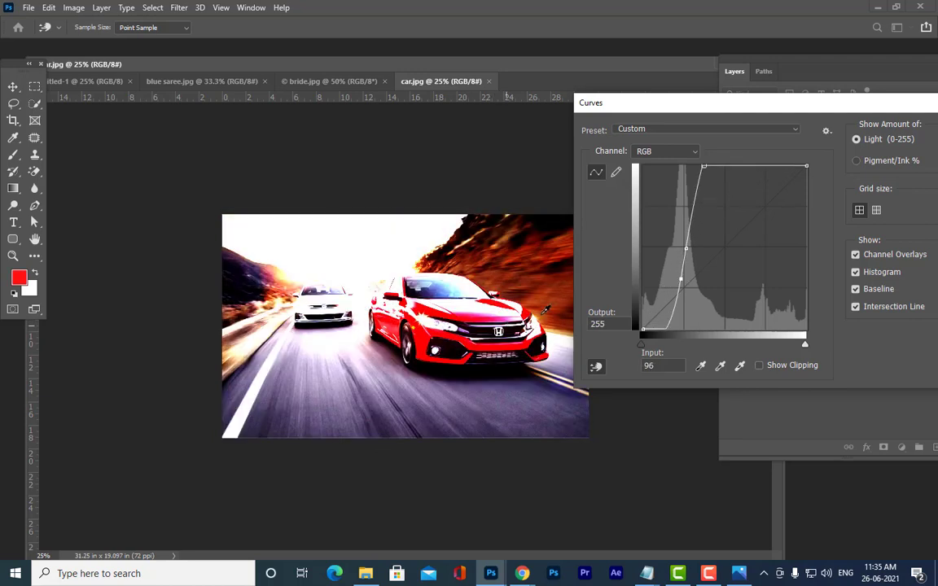
{"action": "left_click_drag", "start_coordinate": [831, 108], "coordinate": [655, 108]}
{"action": "left_click", "coordinate": [816, 162]}
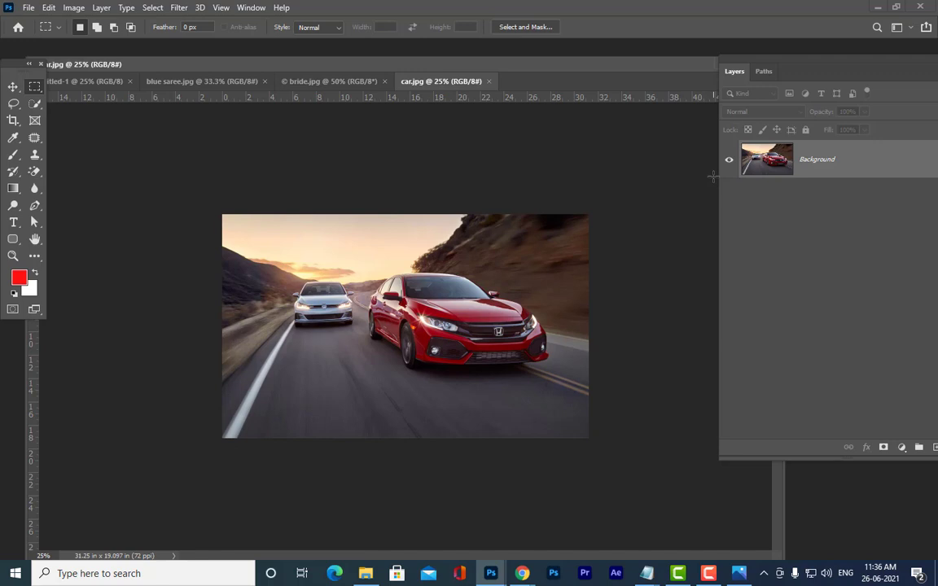
Step: Start a Curves adjustment on the car image and examine its Red, Green and Blue channel curves
{"action": "left_click", "coordinate": [73, 8]}
{"action": "mouse_move", "coordinate": [90, 41]}
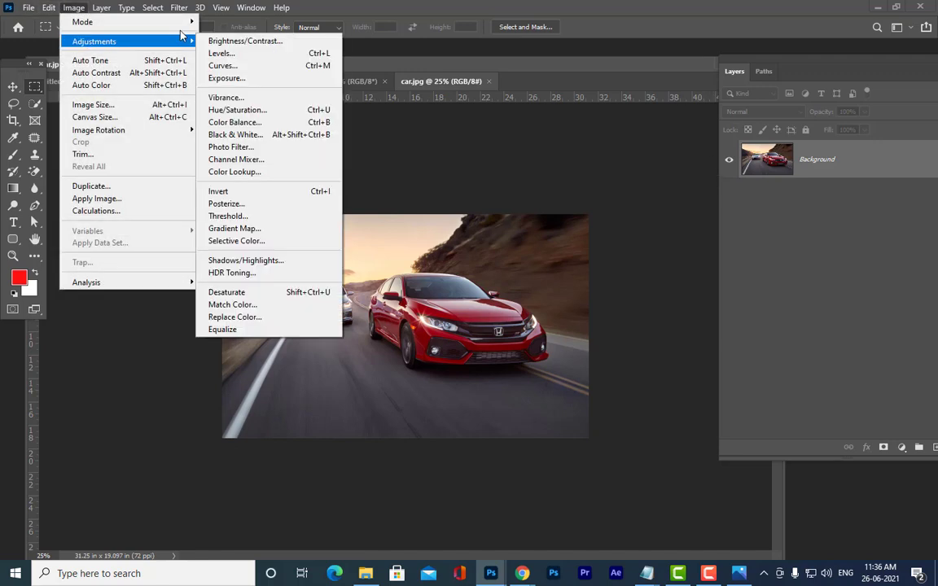
{"action": "left_click", "coordinate": [268, 68]}
{"action": "left_click_drag", "start_coordinate": [586, 113], "coordinate": [827, 118]}
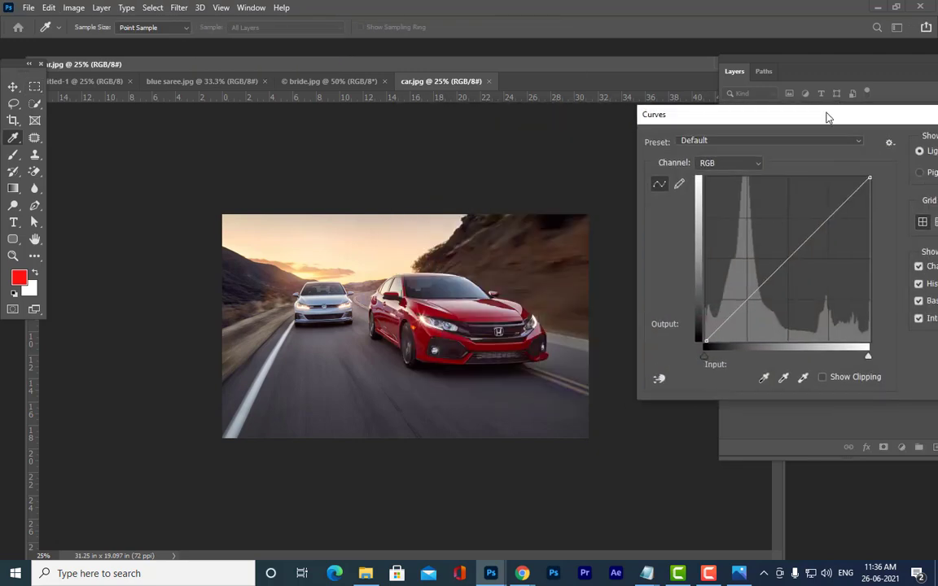
{"action": "left_click", "coordinate": [727, 163]}
{"action": "left_click", "coordinate": [707, 175]}
{"action": "left_click", "coordinate": [710, 164]}
{"action": "left_click", "coordinate": [707, 187]}
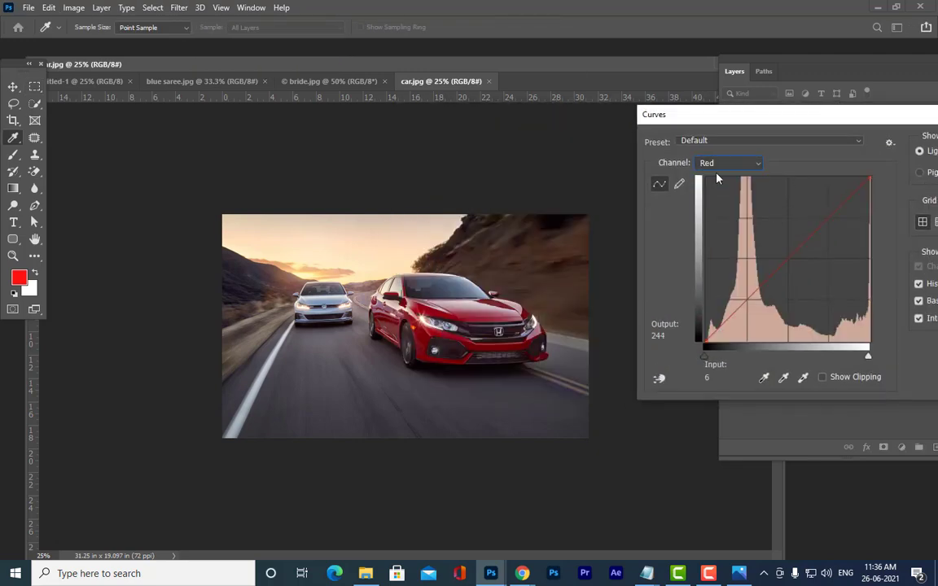
{"action": "left_click", "coordinate": [724, 164]}
{"action": "left_click", "coordinate": [716, 198]}
{"action": "left_click", "coordinate": [727, 164]}
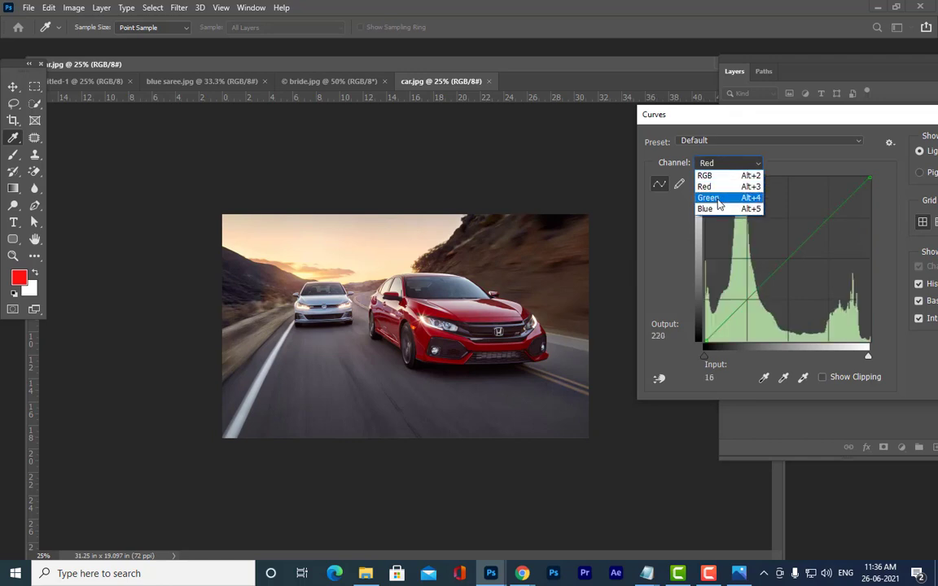
{"action": "left_click", "coordinate": [714, 208]}
Step: Try reducing the reds with a midtone point on the Red channel curve, and bring it back to input 143, output 143
{"action": "left_click", "coordinate": [728, 164]}
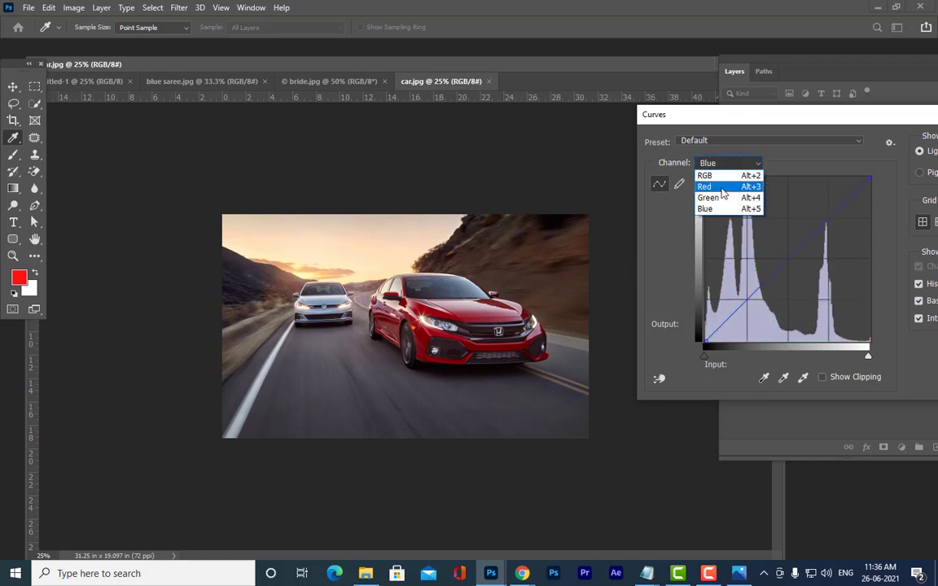
{"action": "left_click", "coordinate": [713, 192]}
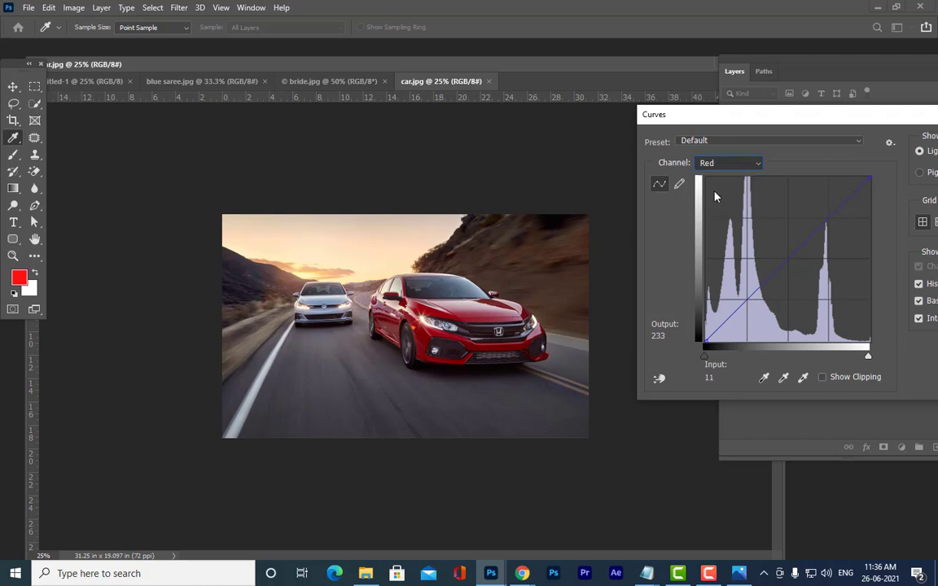
{"action": "left_click_drag", "start_coordinate": [733, 121], "coordinate": [709, 115]}
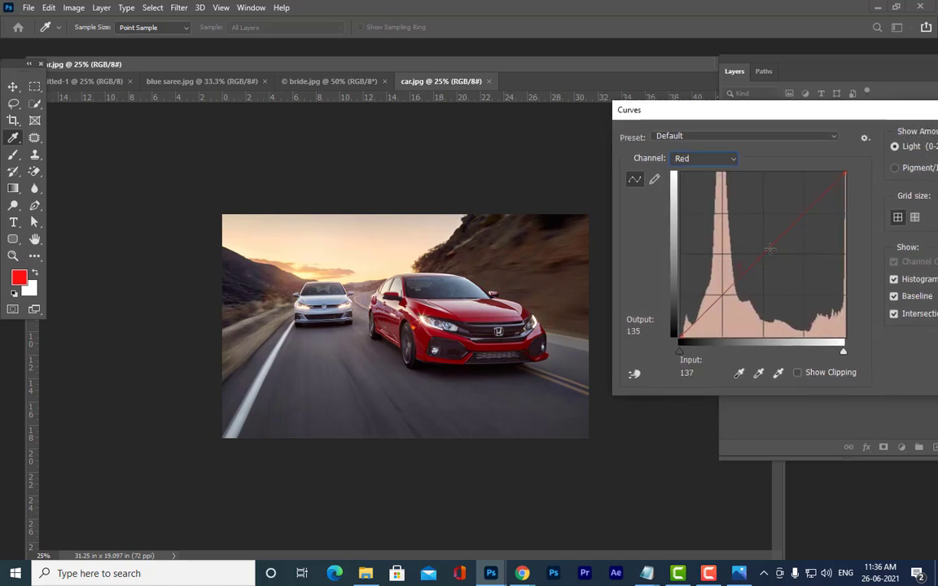
{"action": "left_click", "coordinate": [770, 249]}
{"action": "mouse_move", "coordinate": [769, 250]}
{"action": "left_mouse_down"}
{"action": "mouse_move", "coordinate": [741, 217]}
{"action": "mouse_move", "coordinate": [811, 298]}
{"action": "mouse_move", "coordinate": [772, 243]}
{"action": "left_mouse_up"}
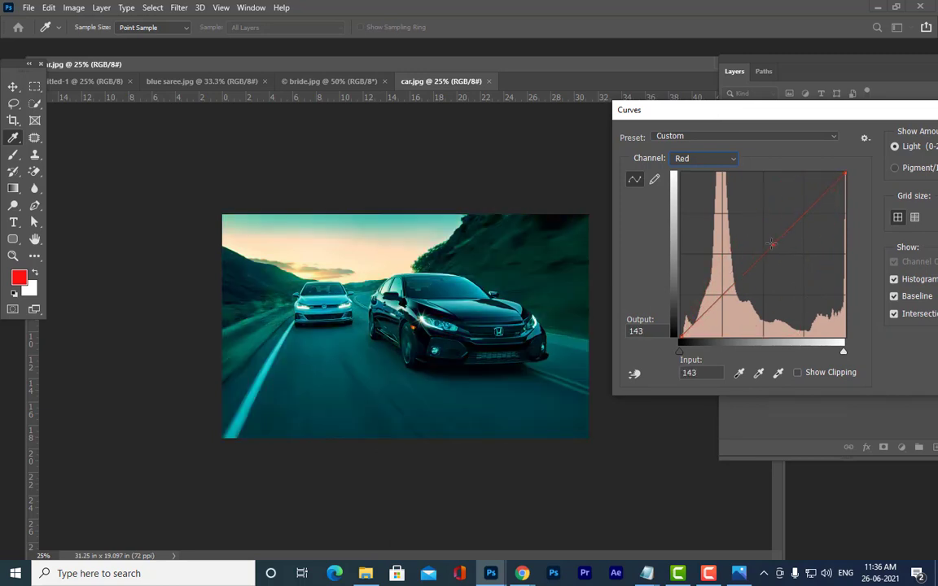
Step: Place a midtone point on the Green channel curve at input 132, output 129
{"action": "left_click", "coordinate": [712, 159]}
{"action": "left_click", "coordinate": [705, 191]}
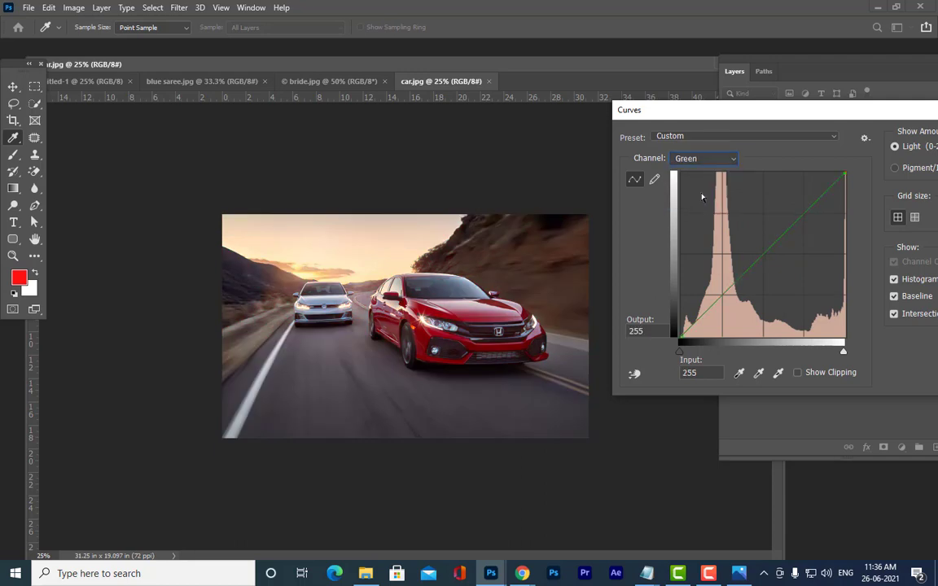
{"action": "mouse_move", "coordinate": [767, 248]}
{"action": "left_mouse_down"}
{"action": "mouse_move", "coordinate": [727, 214]}
{"action": "mouse_move", "coordinate": [802, 272]}
{"action": "mouse_move", "coordinate": [766, 253]}
{"action": "left_mouse_up"}
Step: Raise the Red channel curve to input 93, output 169, lower it to input 224, output 55, and bring it back to input 121, output 122
{"action": "left_click", "coordinate": [704, 159]}
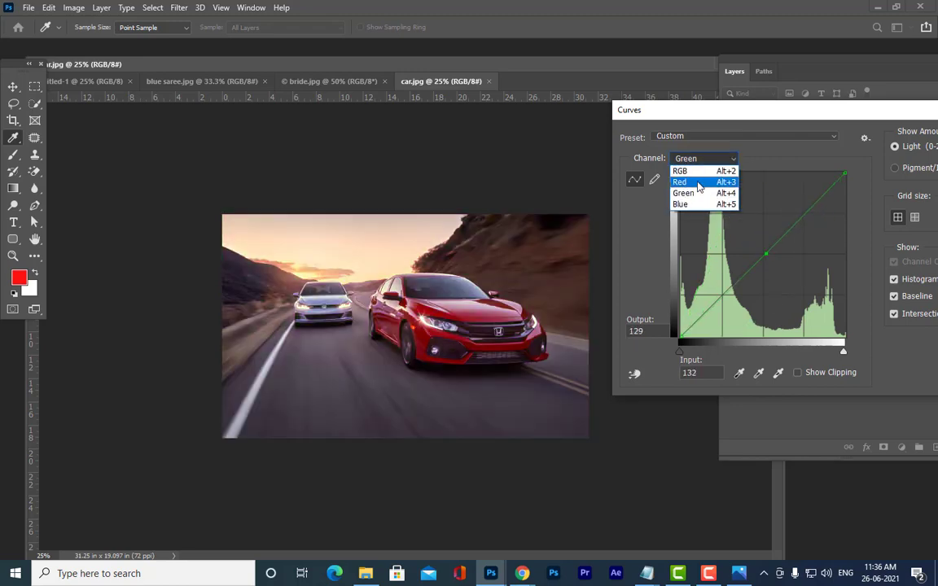
{"action": "left_click", "coordinate": [698, 184]}
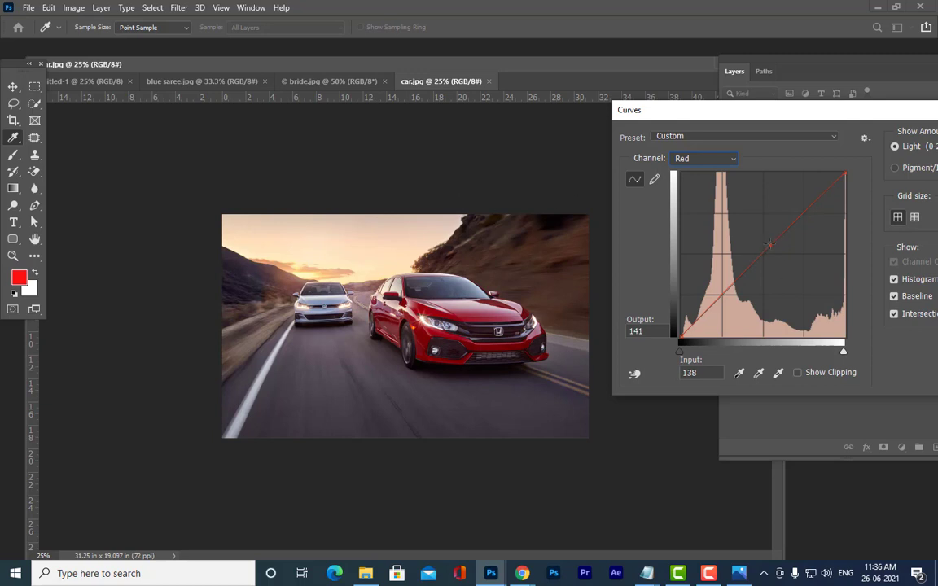
{"action": "left_click_drag", "start_coordinate": [770, 245], "coordinate": [742, 227]}
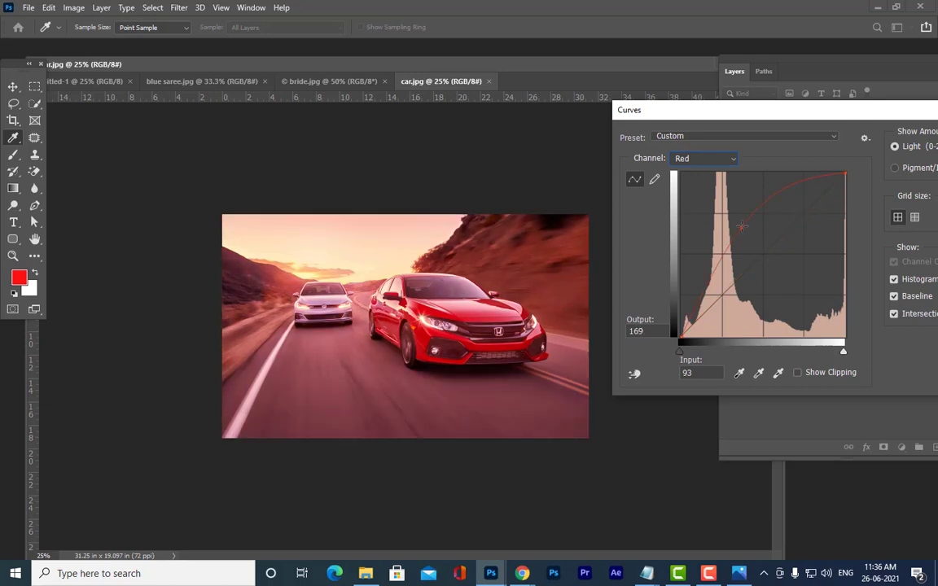
{"action": "left_click_drag", "start_coordinate": [741, 227], "coordinate": [825, 300]}
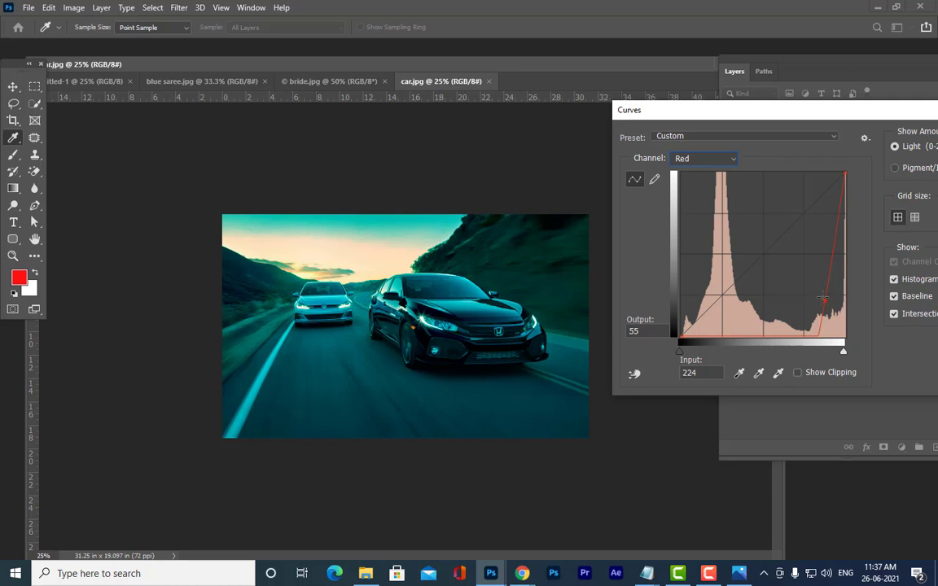
{"action": "left_click_drag", "start_coordinate": [824, 300], "coordinate": [759, 258]}
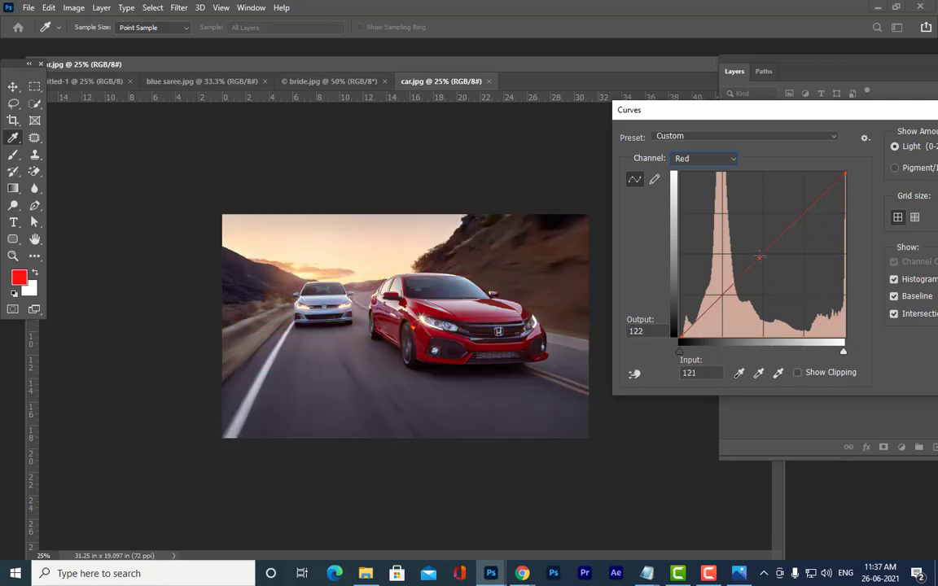
Step: Try reducing the greens with the midtone point on the Green channel curve, and bring it back to input 130, output 133
{"action": "left_click_drag", "start_coordinate": [727, 117], "coordinate": [683, 164]}
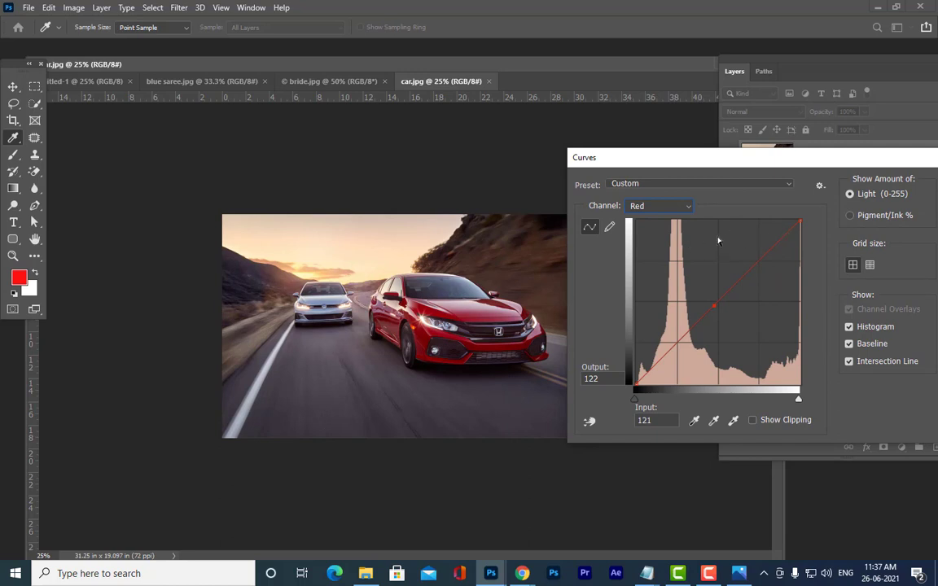
{"action": "left_click", "coordinate": [665, 208]}
{"action": "left_click", "coordinate": [648, 241]}
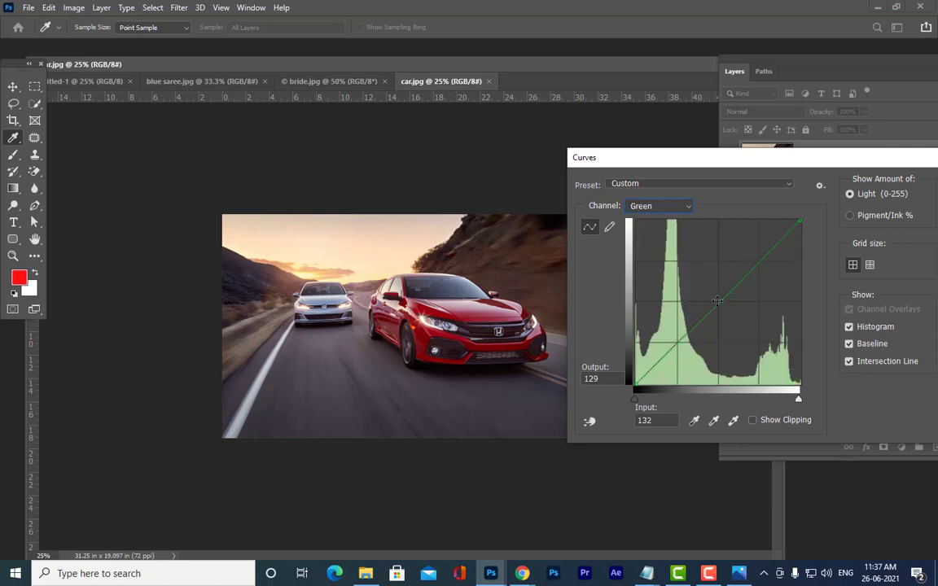
{"action": "mouse_move", "coordinate": [722, 300]}
{"action": "left_mouse_down"}
{"action": "mouse_move", "coordinate": [689, 269]}
{"action": "mouse_move", "coordinate": [760, 350]}
{"action": "mouse_move", "coordinate": [699, 262]}
{"action": "mouse_move", "coordinate": [676, 247]}
{"action": "mouse_move", "coordinate": [757, 332]}
{"action": "mouse_move", "coordinate": [729, 364]}
{"action": "mouse_move", "coordinate": [730, 308]}
{"action": "mouse_move", "coordinate": [720, 299]}
{"action": "left_mouse_up"}
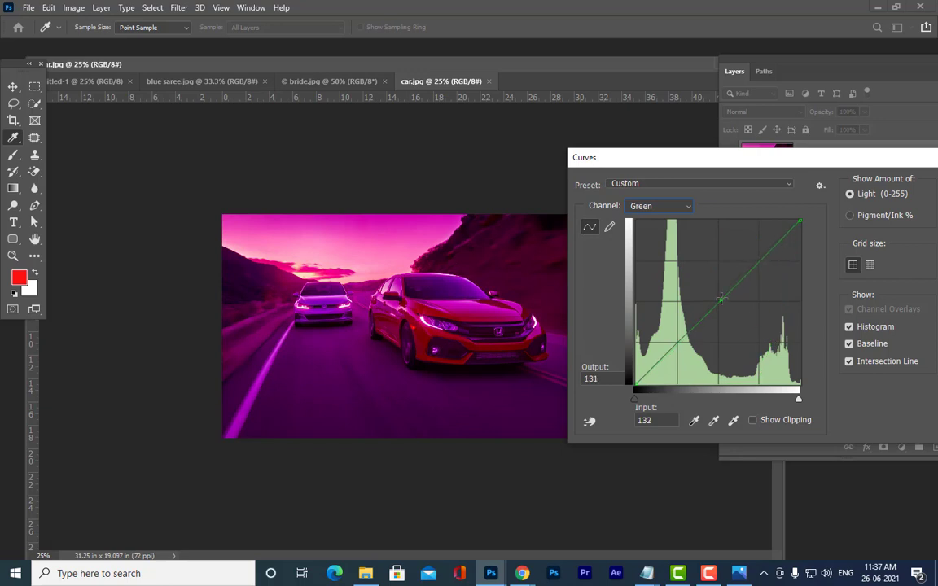
Step: Lower the Blue channel curve, bring its midtone point back to input 123, output 122, and apply the Curves adjustment
{"action": "left_click", "coordinate": [672, 206]}
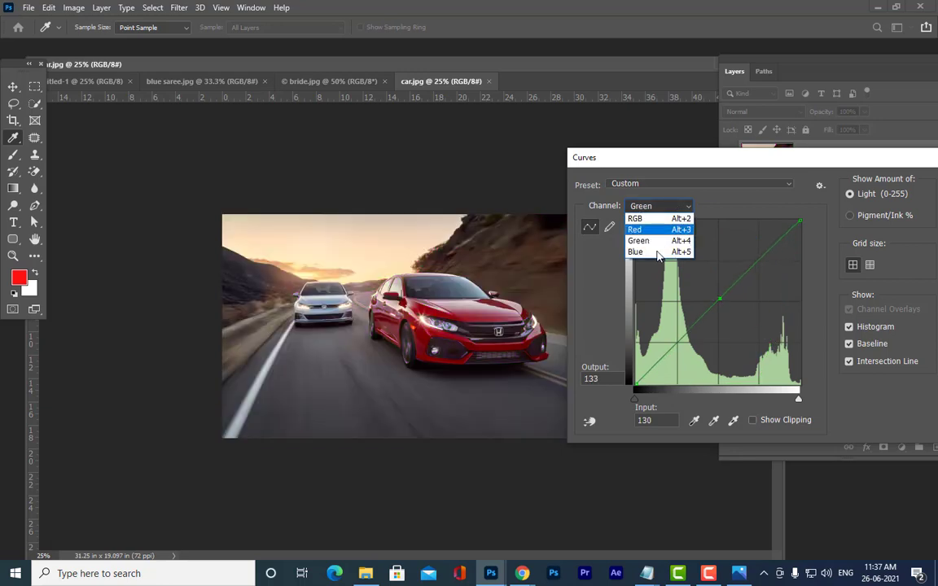
{"action": "left_click", "coordinate": [673, 253]}
{"action": "left_click_drag", "start_coordinate": [715, 304], "coordinate": [773, 349]}
{"action": "left_click_drag", "start_coordinate": [784, 357], "coordinate": [716, 306]}
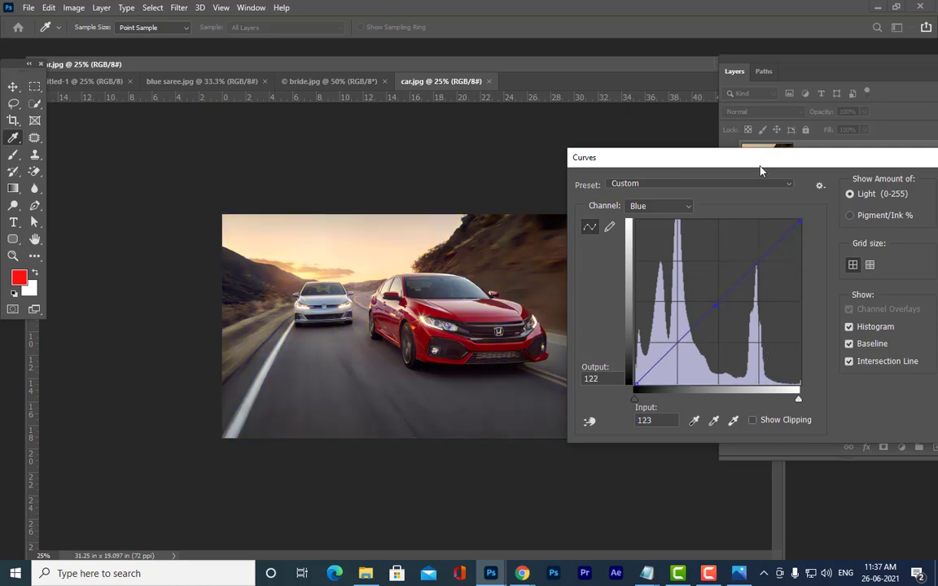
{"action": "left_click_drag", "start_coordinate": [762, 158], "coordinate": [659, 164]}
{"action": "left_click", "coordinate": [852, 193]}
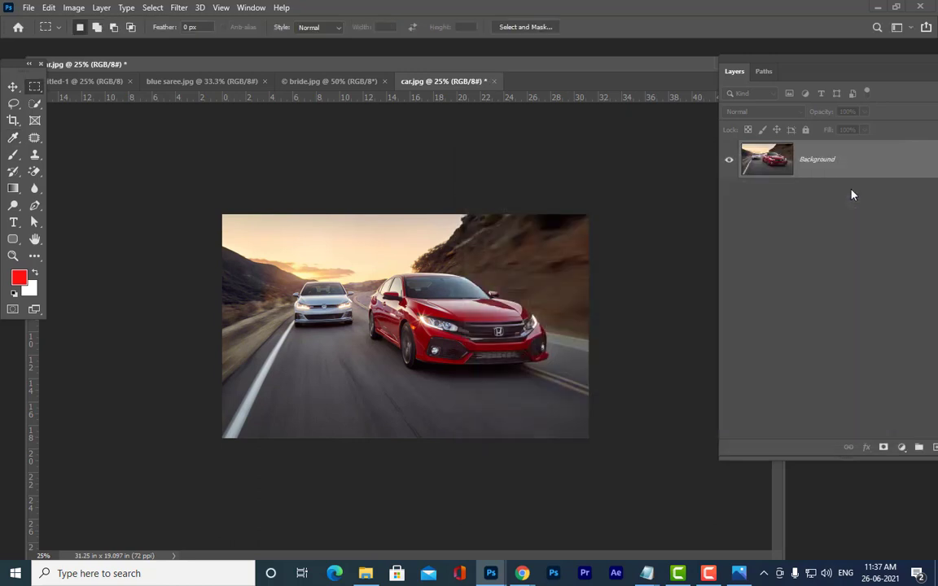
Step: Remove the Bombay Looks logo from the blue saree image by selecting it with a rectangle and filling it with Content-Aware
{"action": "left_click", "coordinate": [305, 82]}
{"action": "left_click", "coordinate": [186, 81]}
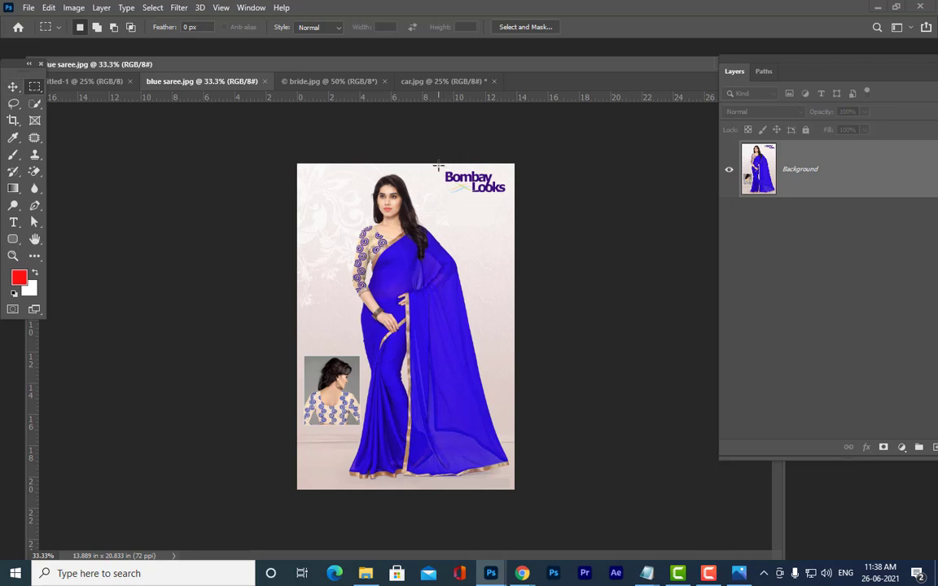
{"action": "left_click_drag", "start_coordinate": [438, 165], "coordinate": [512, 205]}
{"action": "left_click_drag", "start_coordinate": [462, 67], "coordinate": [466, 65]}
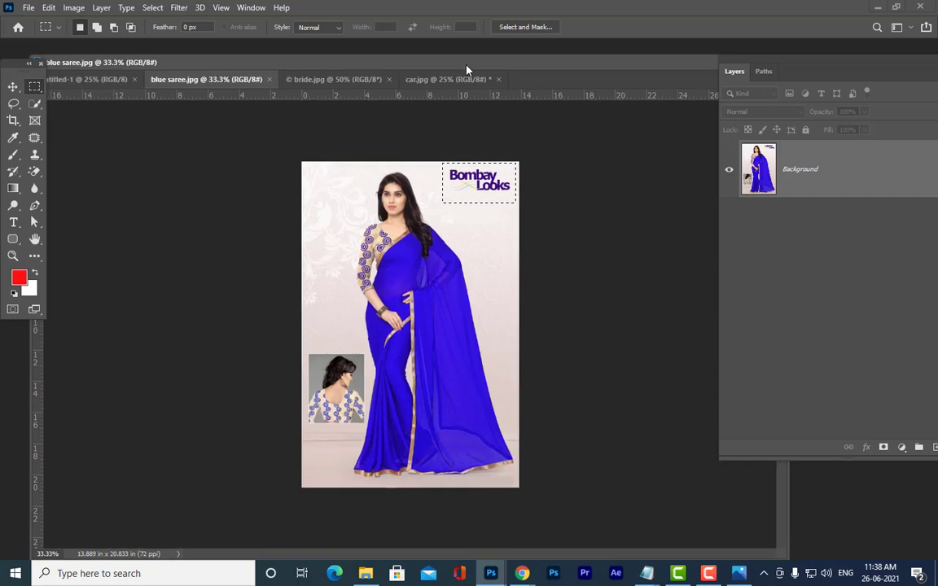
{"action": "left_click", "coordinate": [590, 162]}
{"action": "left_click_drag", "start_coordinate": [440, 164], "coordinate": [513, 200]}
{"action": "right_click", "coordinate": [490, 183]}
{"action": "left_click", "coordinate": [559, 342]}
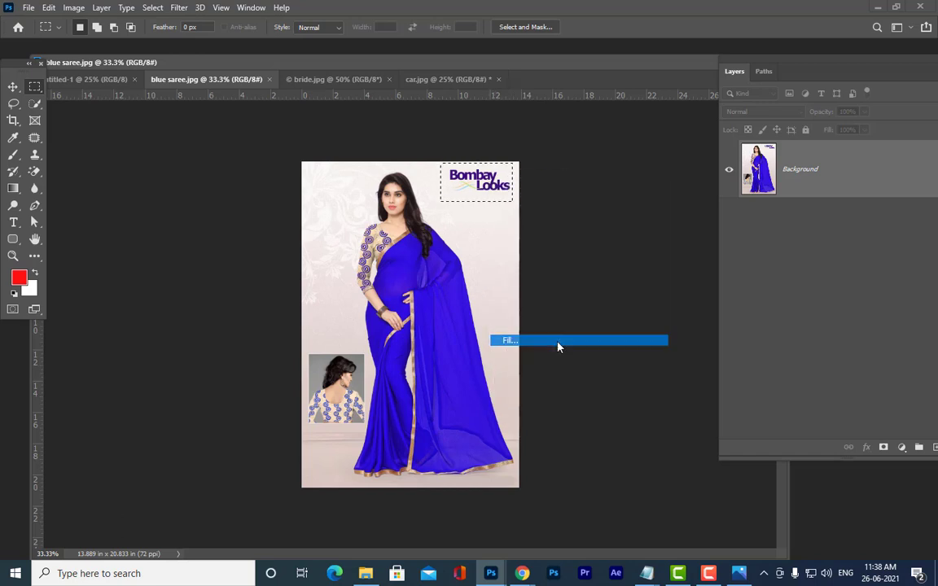
{"action": "left_click", "coordinate": [540, 124]}
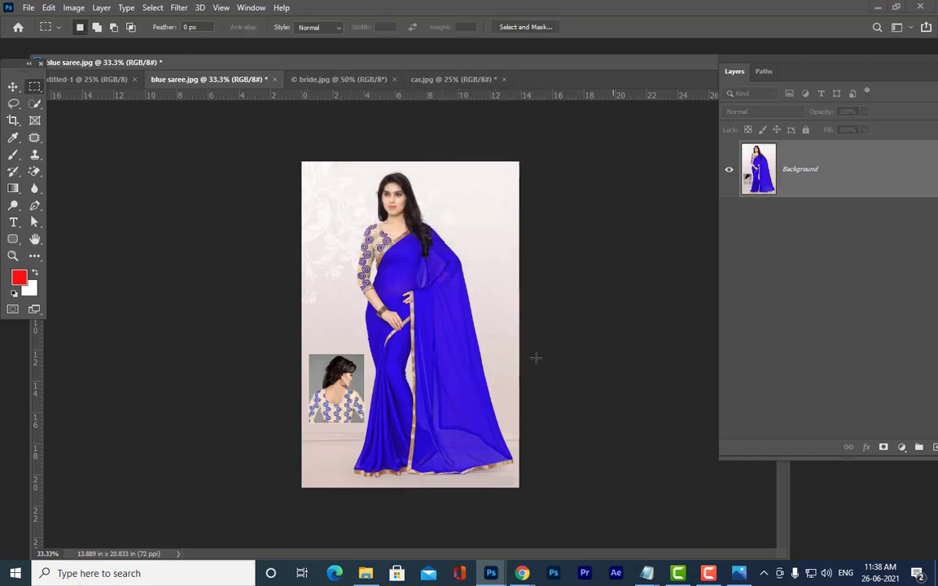
Step: Remove the small inset photo beside the saree with a Content-Aware fill, clear the selection and convert the Background into a regular layer
{"action": "left_click_drag", "start_coordinate": [303, 345], "coordinate": [368, 427]}
{"action": "right_click", "coordinate": [348, 422]}
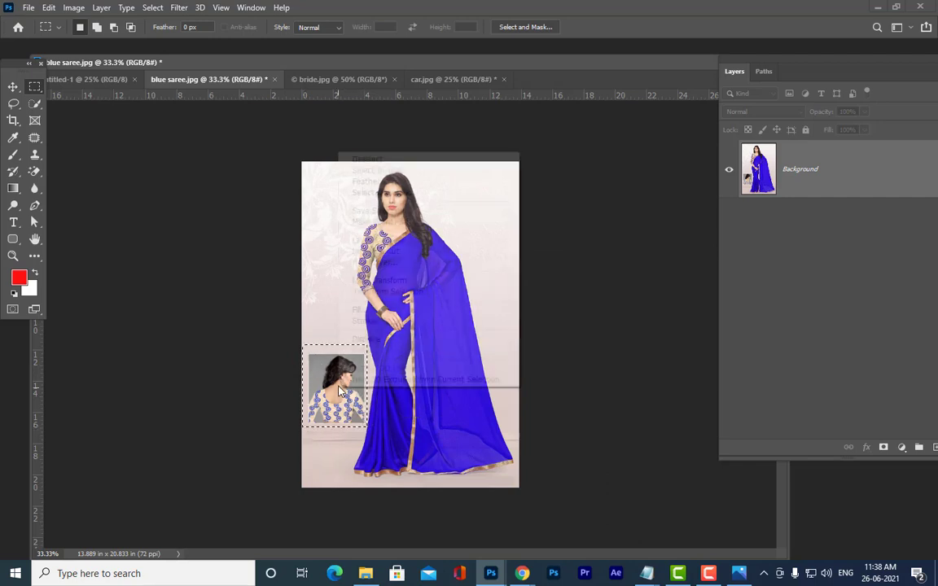
{"action": "left_click", "coordinate": [380, 306]}
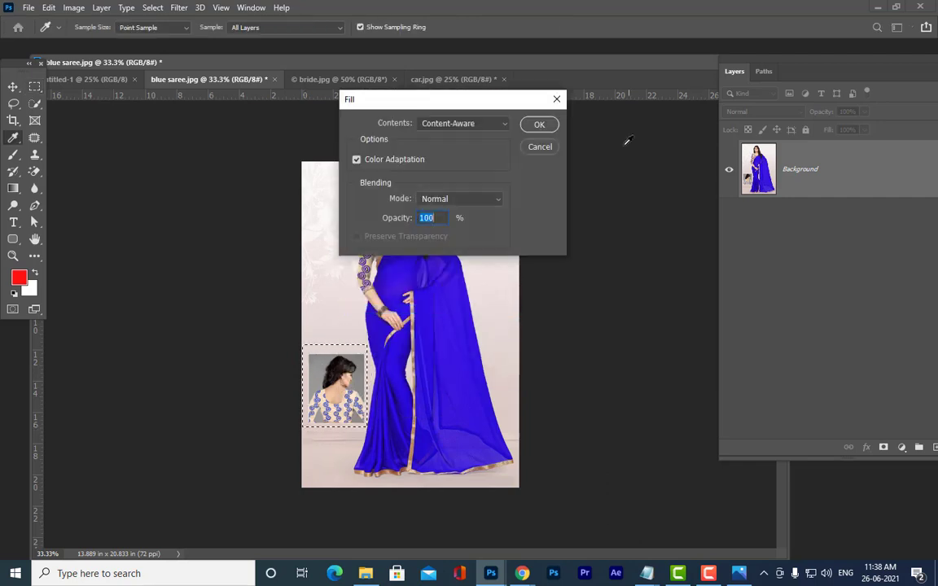
{"action": "left_click", "coordinate": [538, 125]}
{"action": "key", "text": "ctrl+d"}
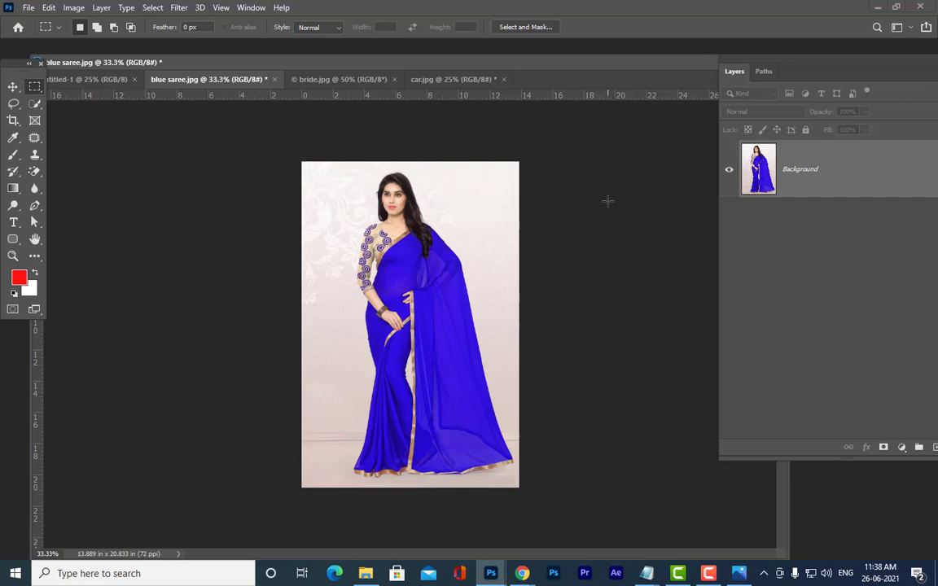
{"action": "double_click", "coordinate": [843, 174]}
{"action": "key", "text": "Return"}
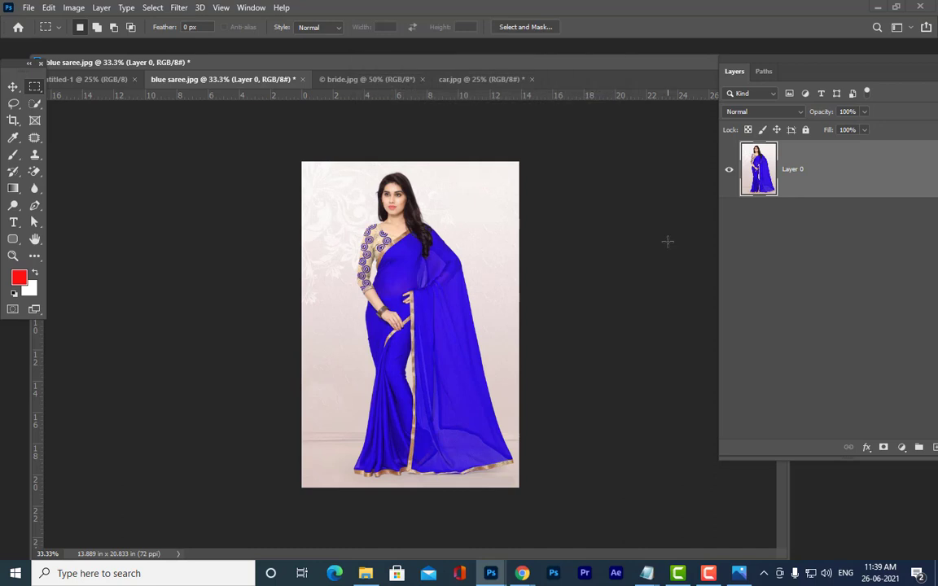
{"action": "key", "text": "ctrl+plus"}
{"action": "key", "text": "ctrl+plus"}
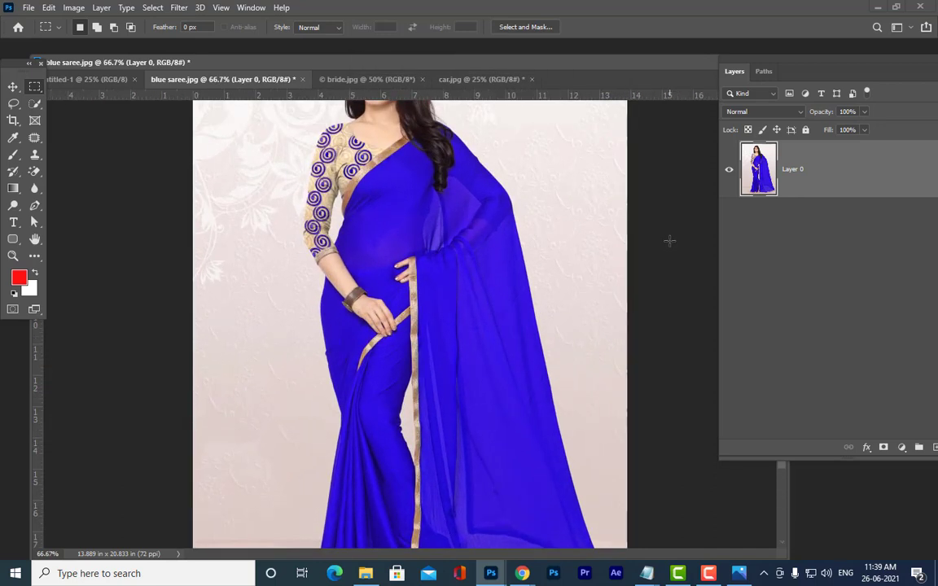
{"action": "key", "text": "ctrl+minus"}
{"action": "key", "text": "ctrl+minus"}
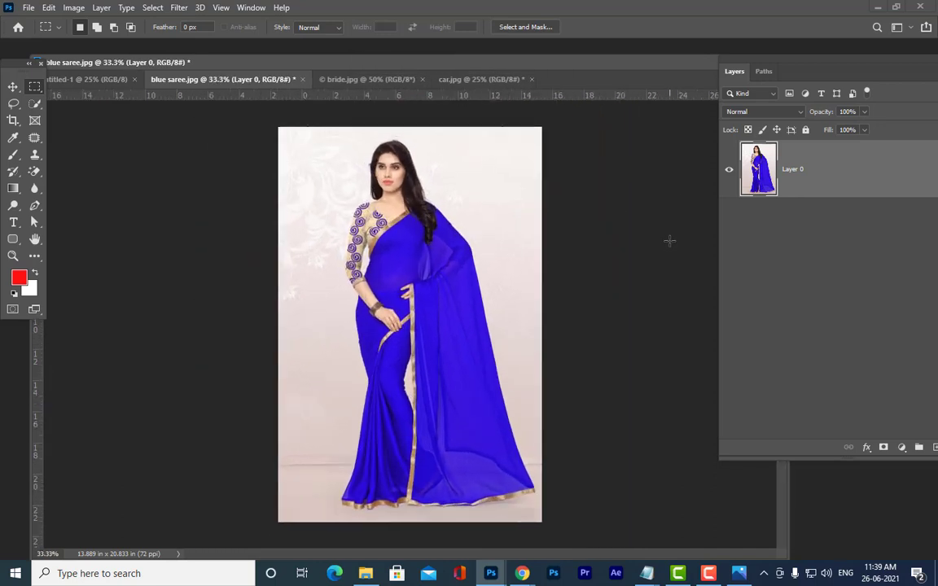
{"action": "key", "text": "ctrl+plus"}
{"action": "scroll", "coordinate": [669, 240], "scroll_direction": "up", "scroll_amount": 1}
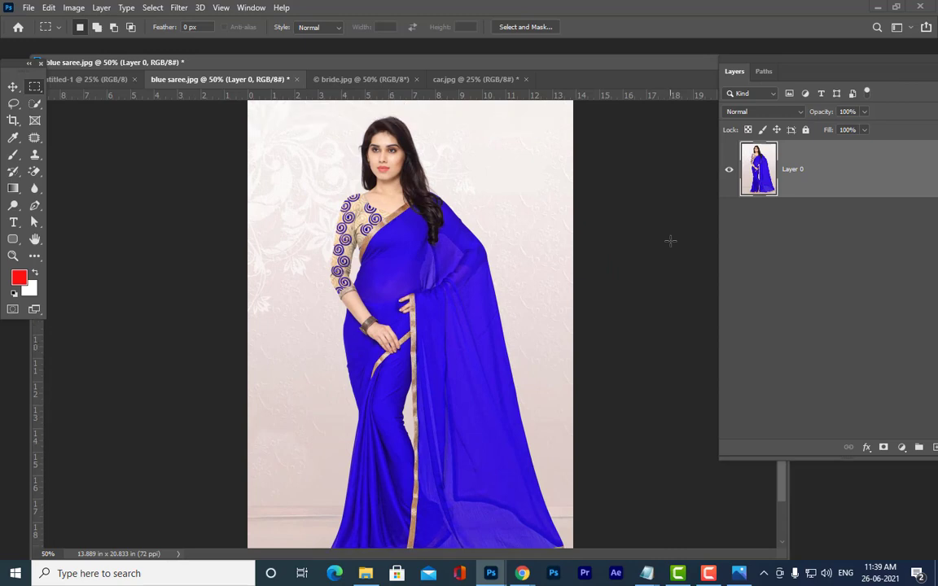
{"action": "key", "text": "ctrl+minus"}
{"action": "key", "text": "ctrl+minus"}
{"action": "key", "text": "ctrl+plus"}
{"action": "key", "text": "ctrl+plus"}
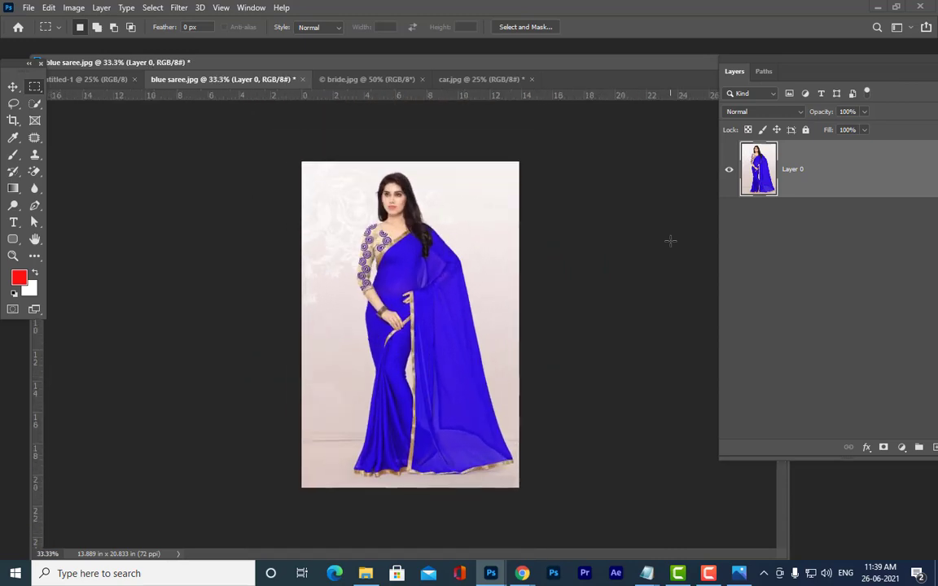
{"action": "key", "text": "ctrl+minus"}
{"action": "left_click_drag", "start_coordinate": [777, 61], "coordinate": [829, 68]}
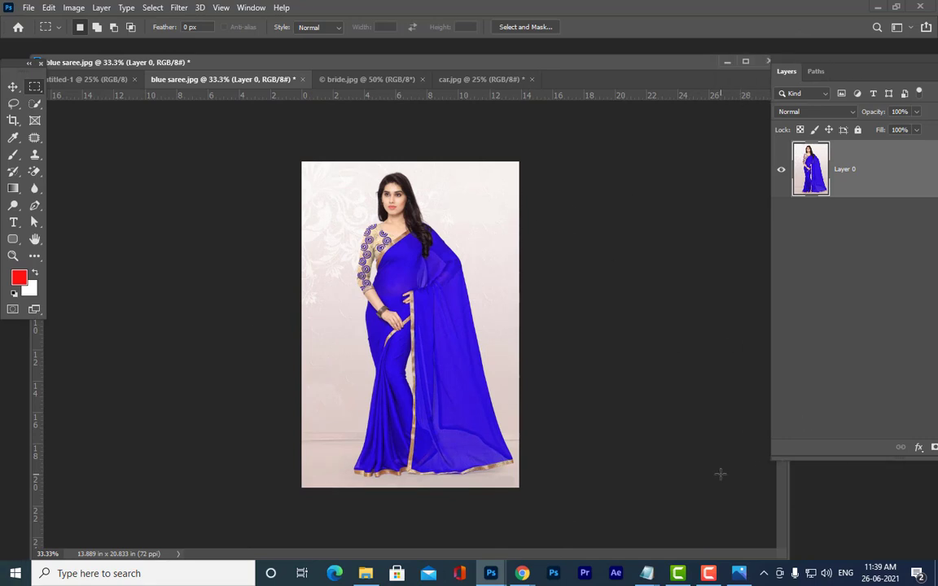
{"action": "left_click_drag", "start_coordinate": [831, 56], "coordinate": [751, 65]}
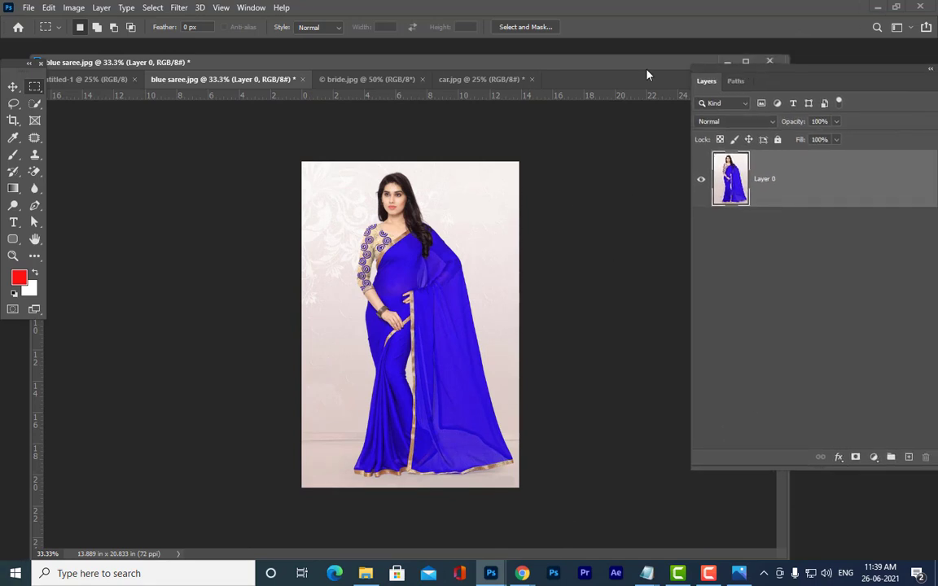
{"action": "left_click_drag", "start_coordinate": [289, 63], "coordinate": [322, 62]}
Step: Start a Hue/Saturation adjustment on the blue saree image and try Master hue values of -50, -70 and +41
{"action": "left_click", "coordinate": [73, 7]}
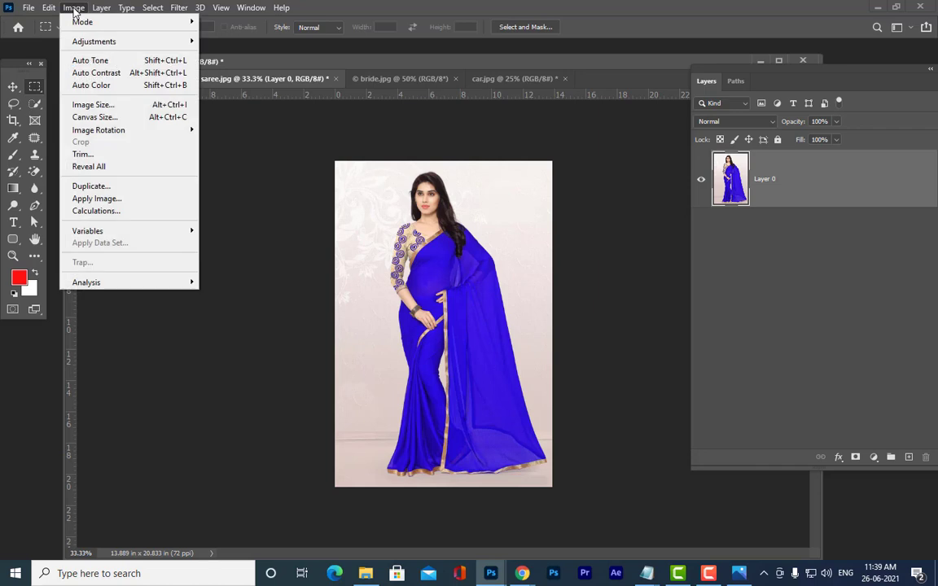
{"action": "mouse_move", "coordinate": [97, 42]}
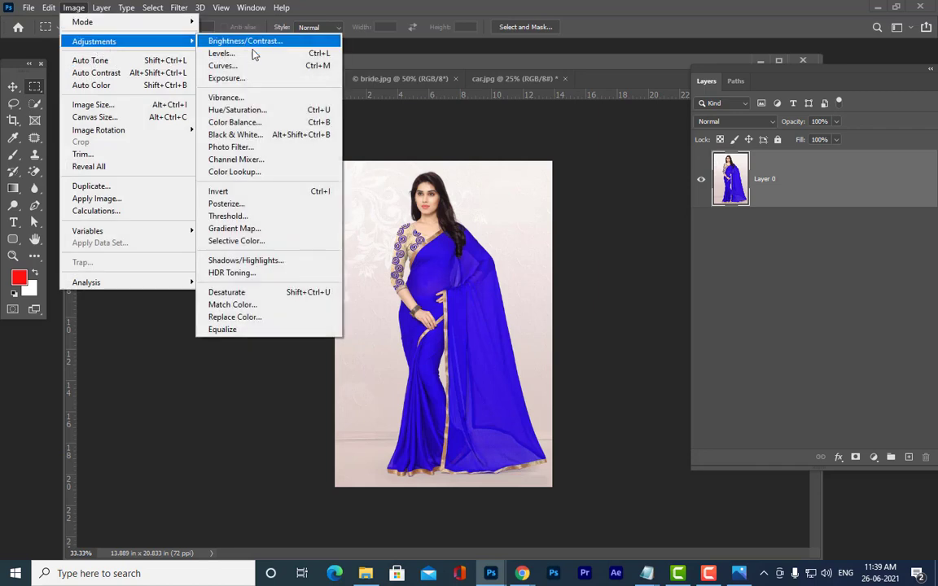
{"action": "left_click", "coordinate": [277, 111]}
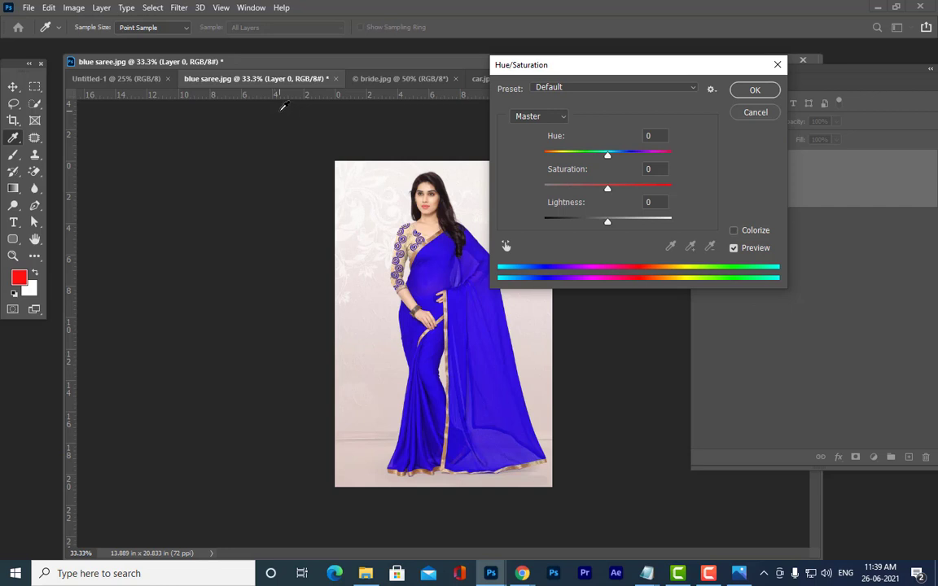
{"action": "left_click_drag", "start_coordinate": [557, 68], "coordinate": [683, 102]}
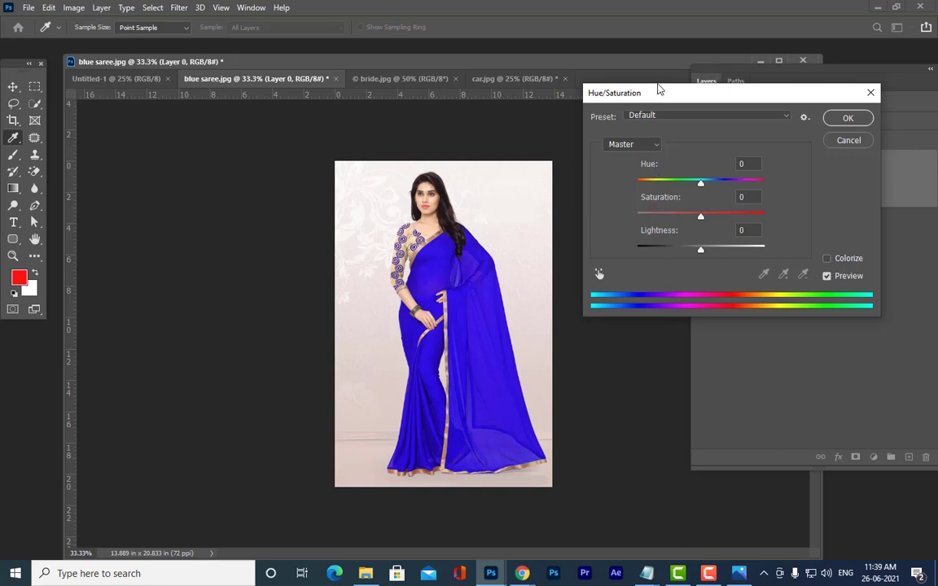
{"action": "left_click_drag", "start_coordinate": [660, 95], "coordinate": [637, 113]}
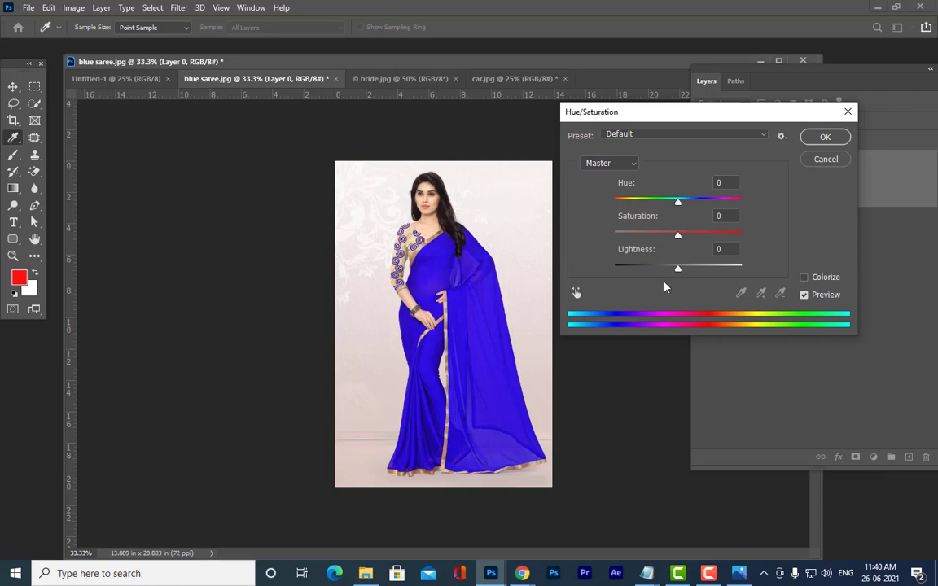
{"action": "left_click_drag", "start_coordinate": [702, 107], "coordinate": [693, 120]}
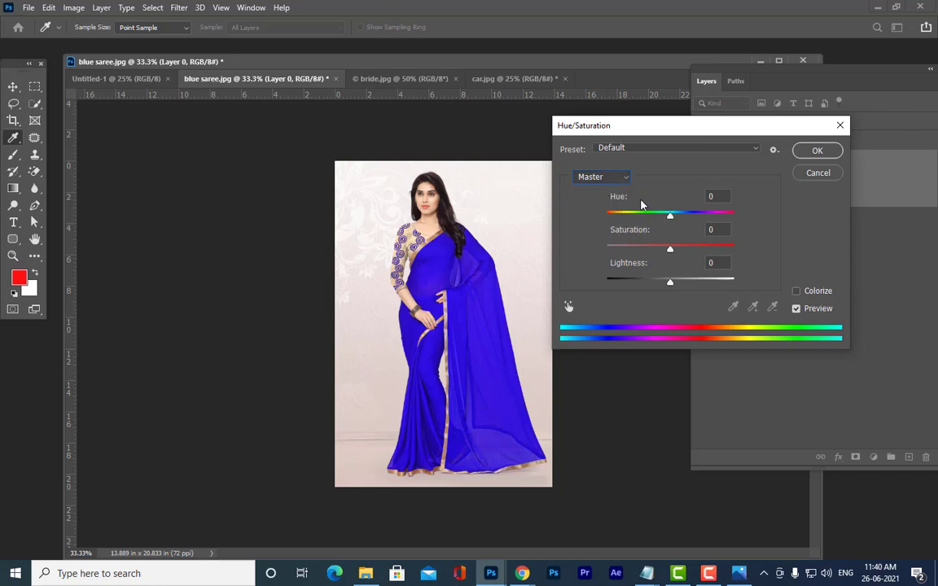
{"action": "left_click_drag", "start_coordinate": [670, 215], "coordinate": [641, 216]}
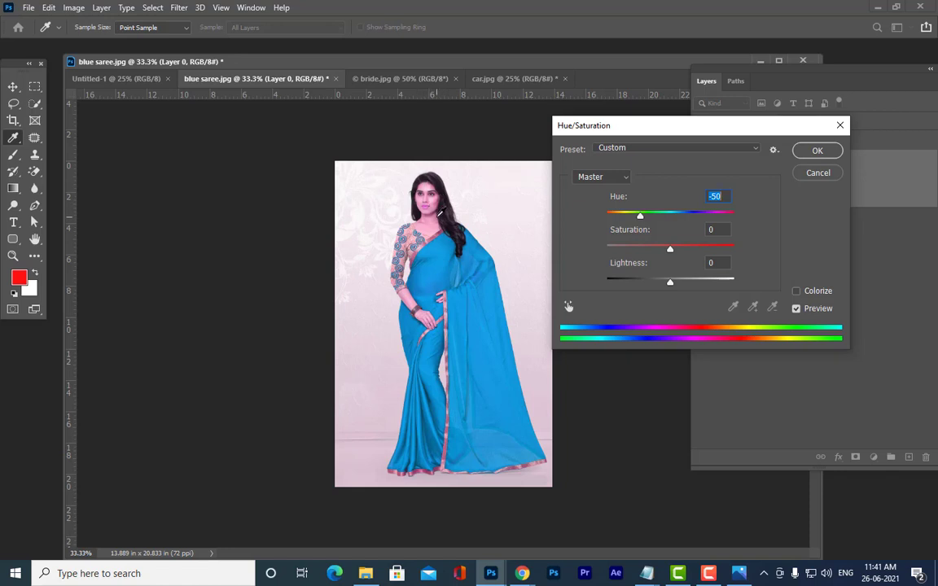
{"action": "left_click_drag", "start_coordinate": [641, 218], "coordinate": [638, 242]}
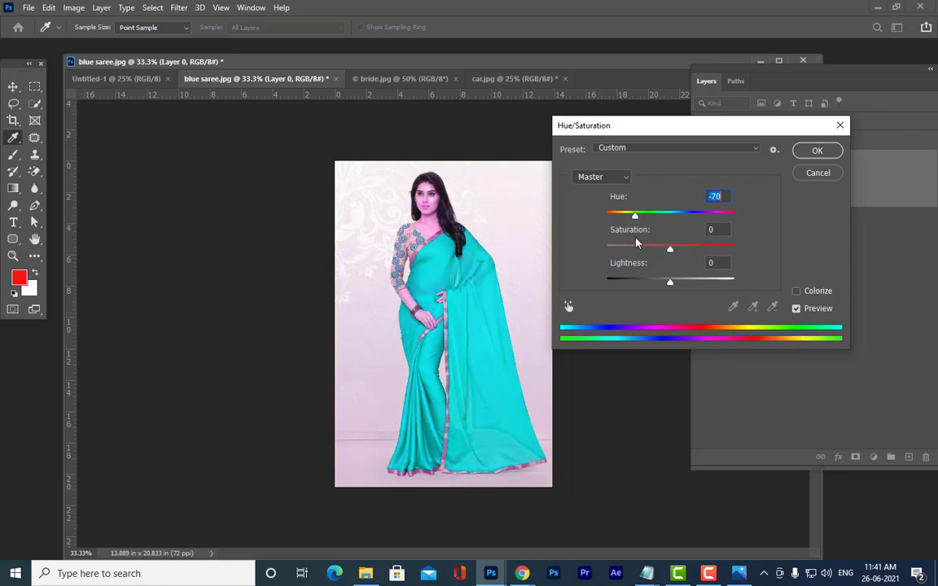
{"action": "left_click_drag", "start_coordinate": [635, 214], "coordinate": [697, 228]}
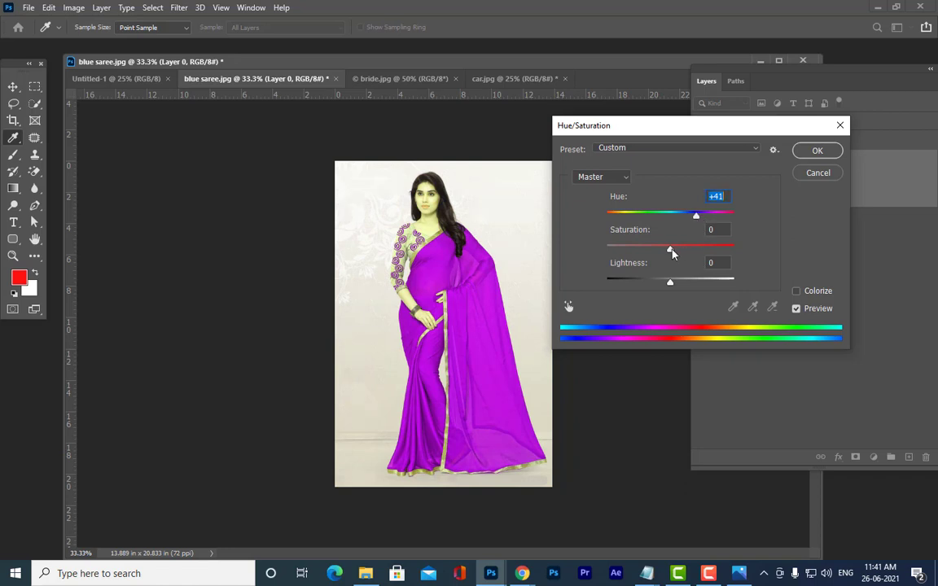
Step: Try a Master saturation of +72, return it to 0, and set lightness to +1 and hue to +9
{"action": "left_click_drag", "start_coordinate": [672, 251], "coordinate": [717, 251]}
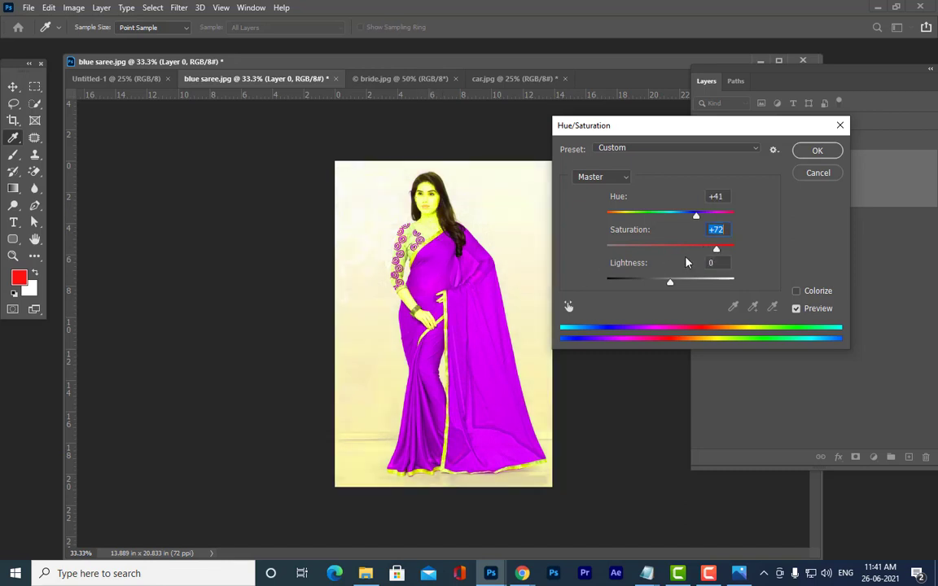
{"action": "left_click_drag", "start_coordinate": [716, 248], "coordinate": [670, 249]}
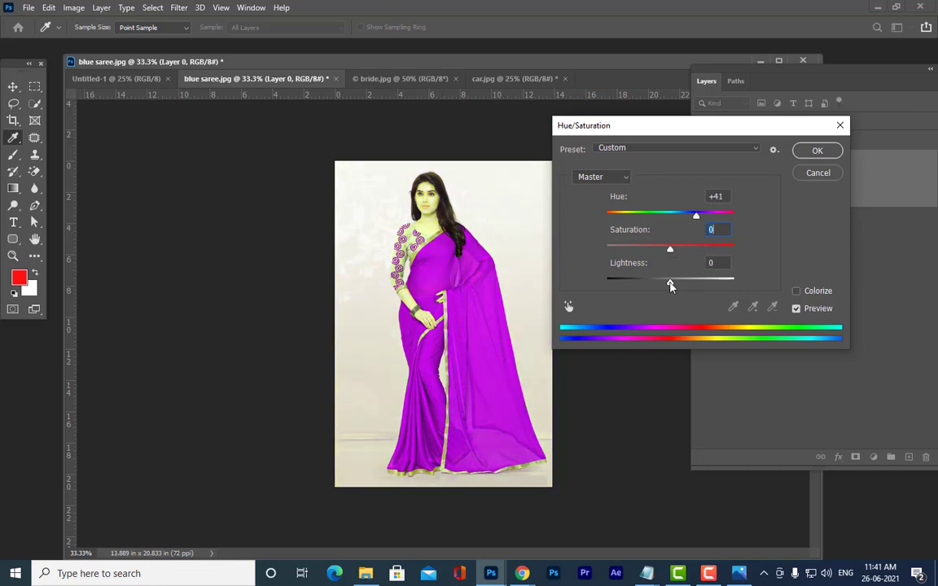
{"action": "mouse_move", "coordinate": [670, 285]}
{"action": "left_mouse_down"}
{"action": "mouse_move", "coordinate": [599, 286]}
{"action": "mouse_move", "coordinate": [762, 287]}
{"action": "mouse_move", "coordinate": [670, 284]}
{"action": "left_mouse_up"}
{"action": "left_click_drag", "start_coordinate": [697, 216], "coordinate": [676, 218]}
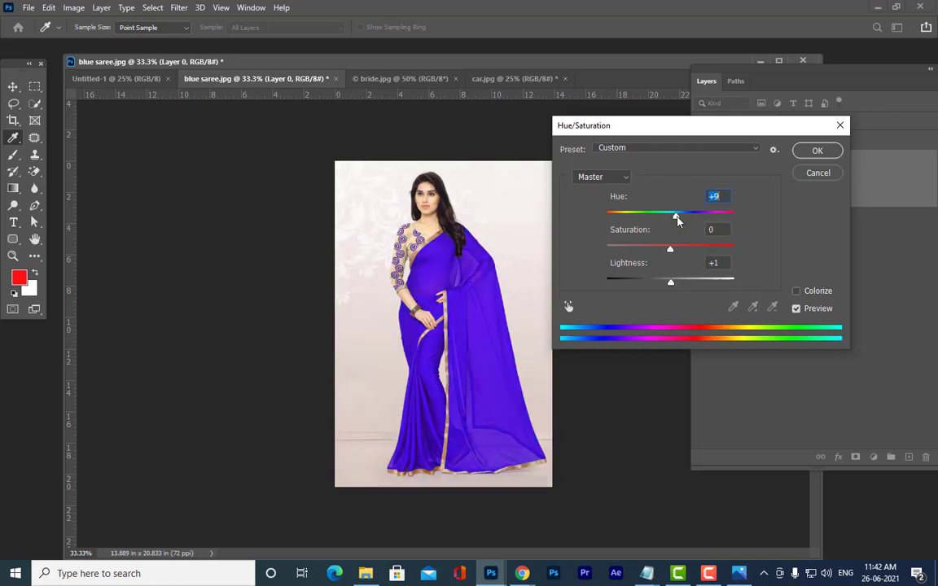
Step: Limit the Hue/Saturation adjustment to Blues and try hue values of +102 and +90 with saturation at +100
{"action": "left_click", "coordinate": [596, 178]}
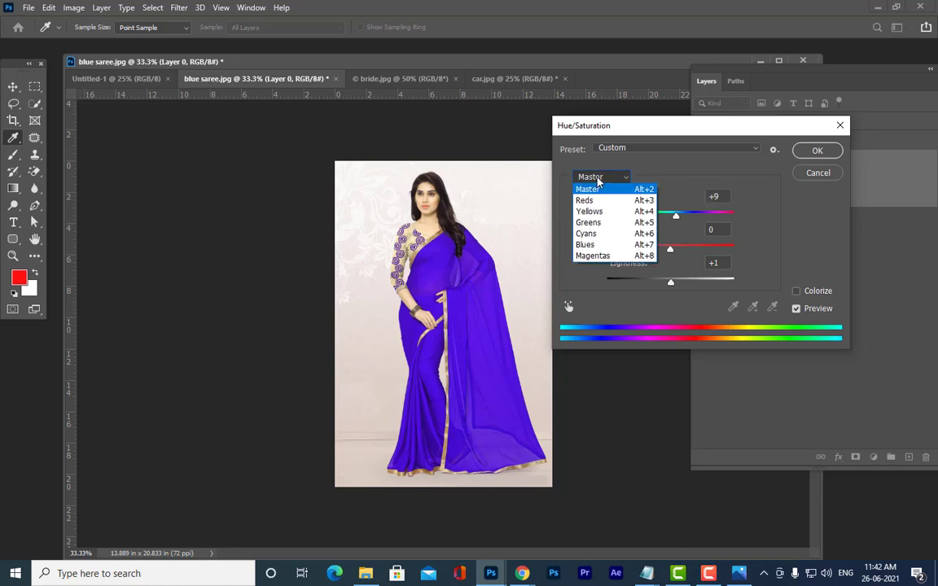
{"action": "left_click", "coordinate": [589, 244]}
{"action": "left_click_drag", "start_coordinate": [670, 219], "coordinate": [722, 239]}
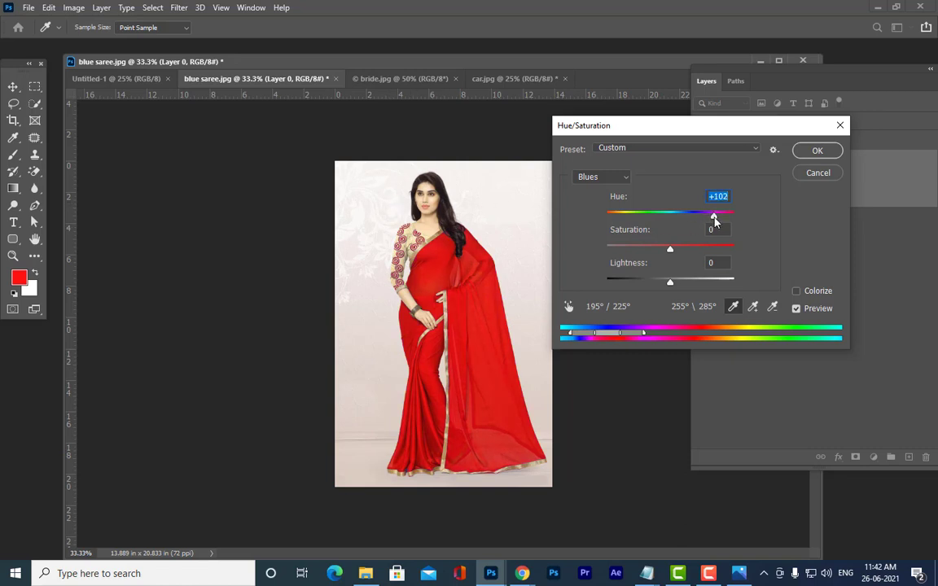
{"action": "mouse_move", "coordinate": [714, 218]}
{"action": "left_mouse_down"}
{"action": "mouse_move", "coordinate": [602, 230]}
{"action": "mouse_move", "coordinate": [662, 241]}
{"action": "mouse_move", "coordinate": [607, 236]}
{"action": "mouse_move", "coordinate": [744, 233]}
{"action": "mouse_move", "coordinate": [710, 236]}
{"action": "mouse_move", "coordinate": [723, 231]}
{"action": "left_mouse_up"}
{"action": "left_click_drag", "start_coordinate": [670, 249], "coordinate": [751, 261]}
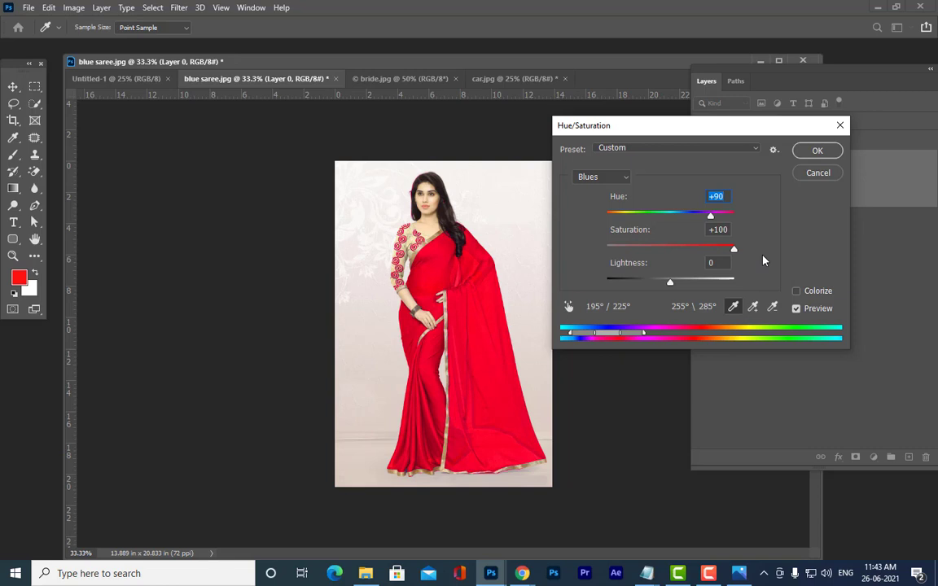
Step: Try Blues saturation of -100 and -57 and lightness of +100, -100 and 0, and cancel the Hue/Saturation adjustment
{"action": "left_click_drag", "start_coordinate": [764, 260], "coordinate": [568, 265]}
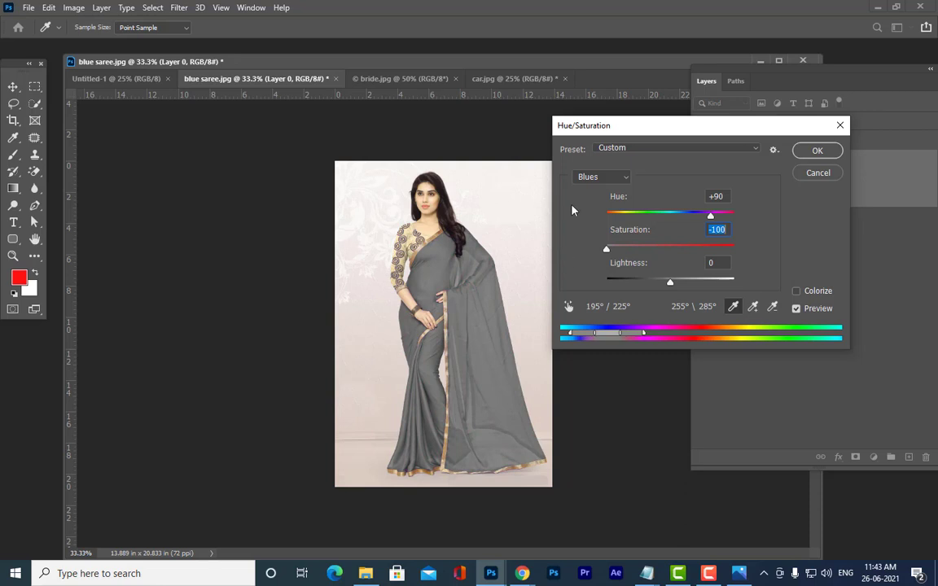
{"action": "left_click_drag", "start_coordinate": [609, 254], "coordinate": [635, 249]}
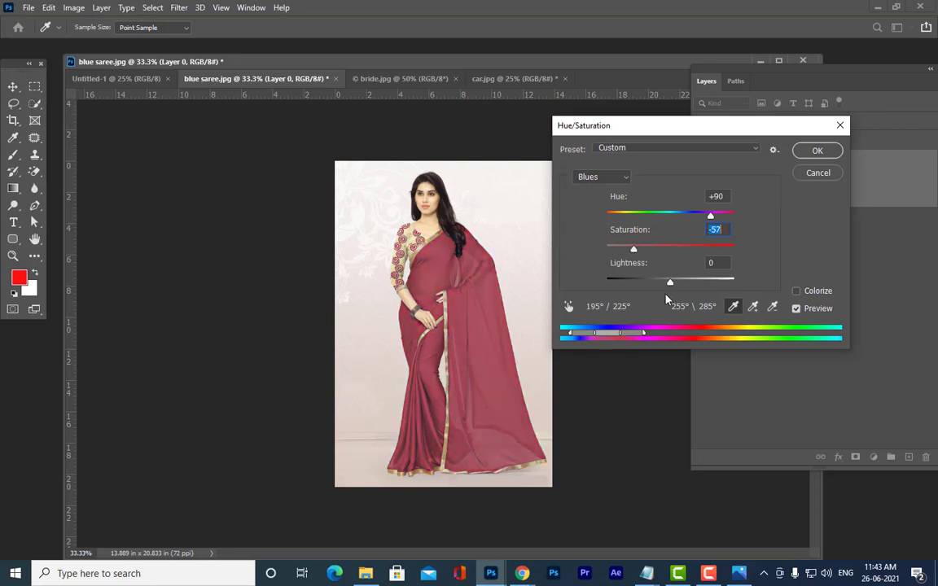
{"action": "left_click_drag", "start_coordinate": [676, 282], "coordinate": [776, 302]}
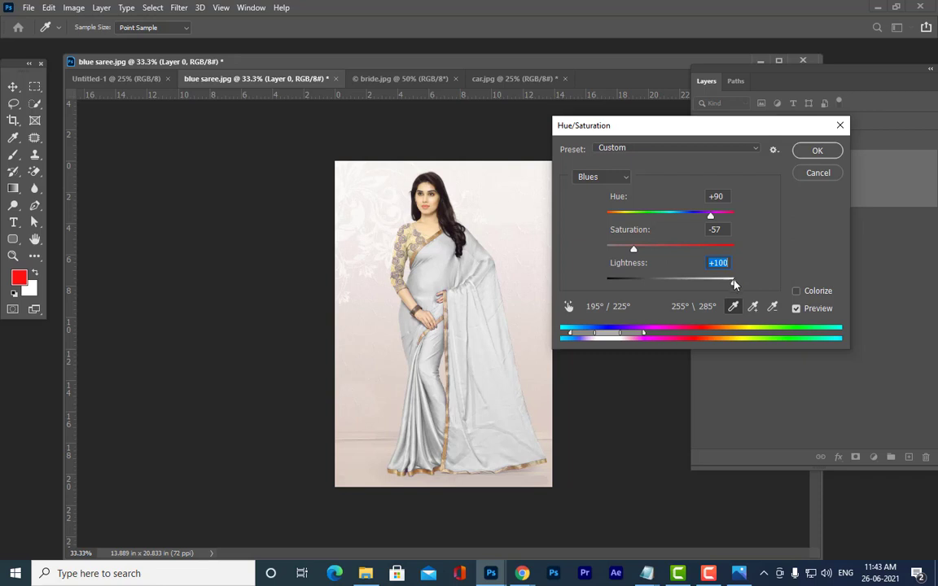
{"action": "left_click_drag", "start_coordinate": [734, 282], "coordinate": [582, 288]}
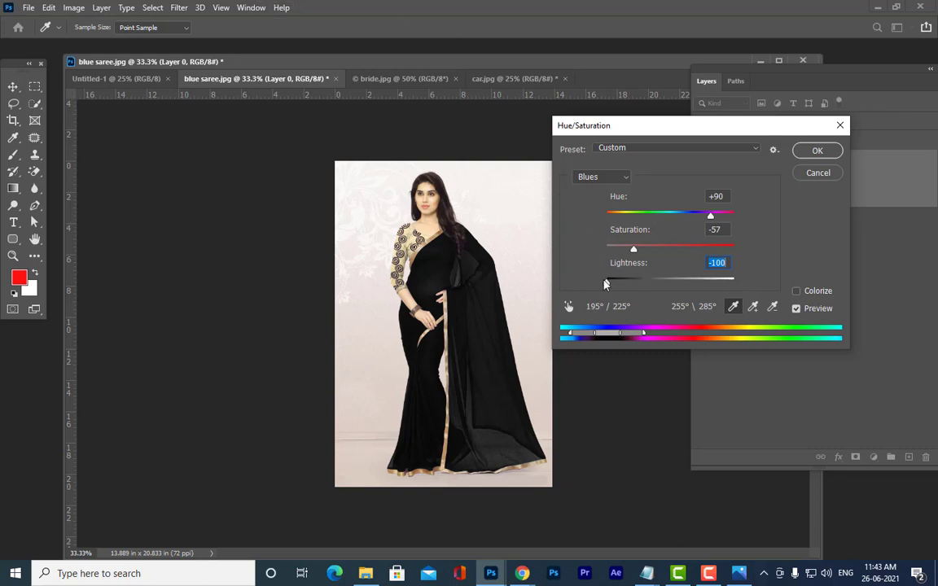
{"action": "left_click_drag", "start_coordinate": [608, 281], "coordinate": [670, 284]}
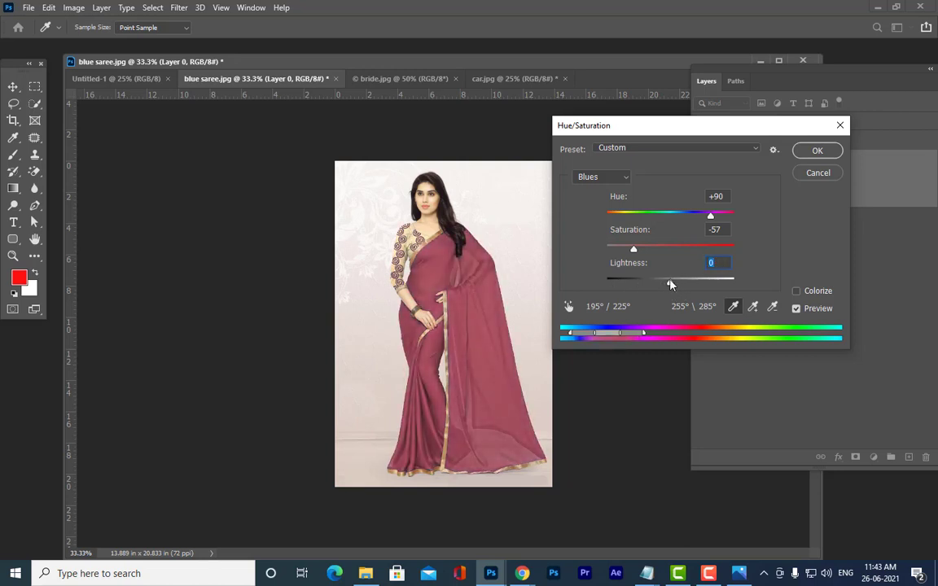
{"action": "left_click", "coordinate": [821, 175]}
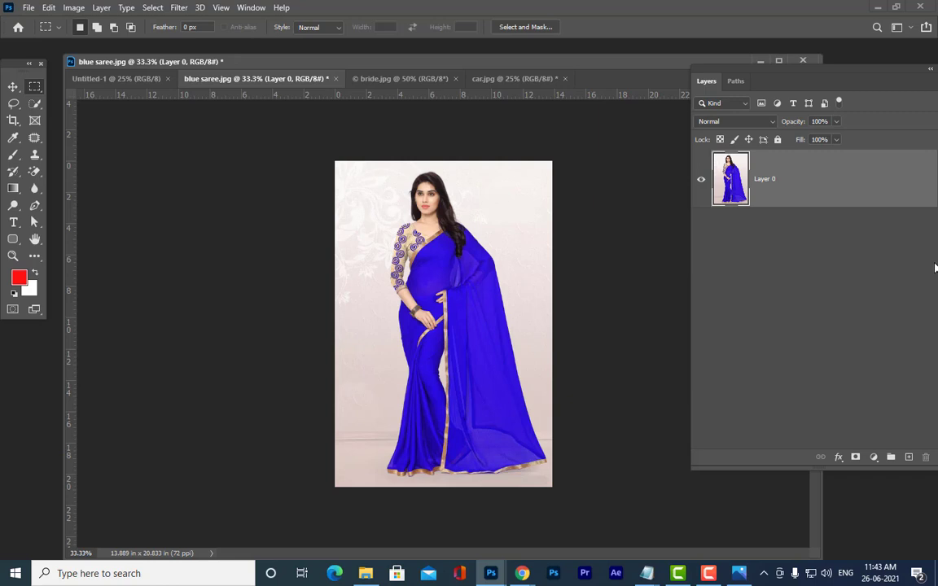
Step: Switch to the bride.jpg image and convert its Background into a regular layer
{"action": "left_click", "coordinate": [70, 8]}
{"action": "mouse_move", "coordinate": [102, 47]}
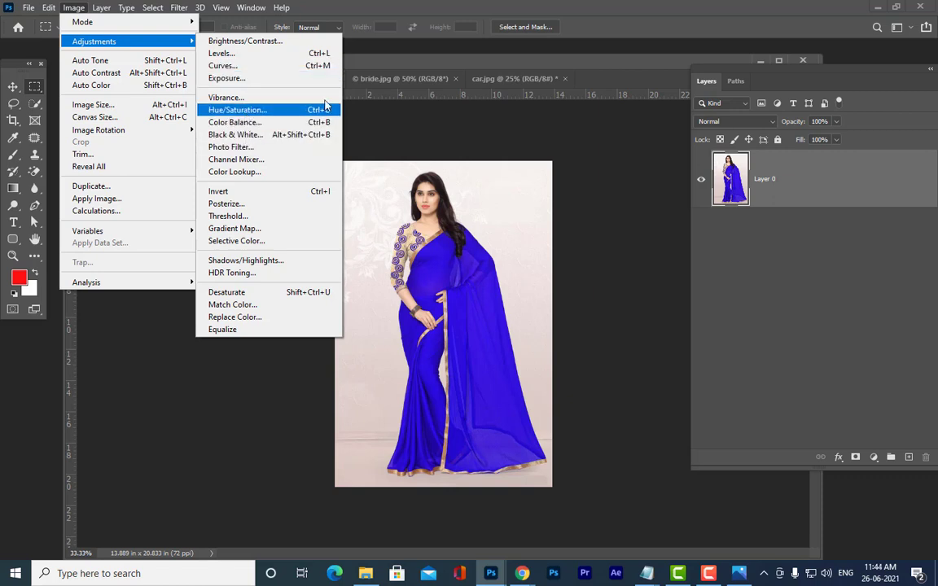
{"action": "left_click", "coordinate": [415, 79]}
{"action": "left_click", "coordinate": [415, 79]}
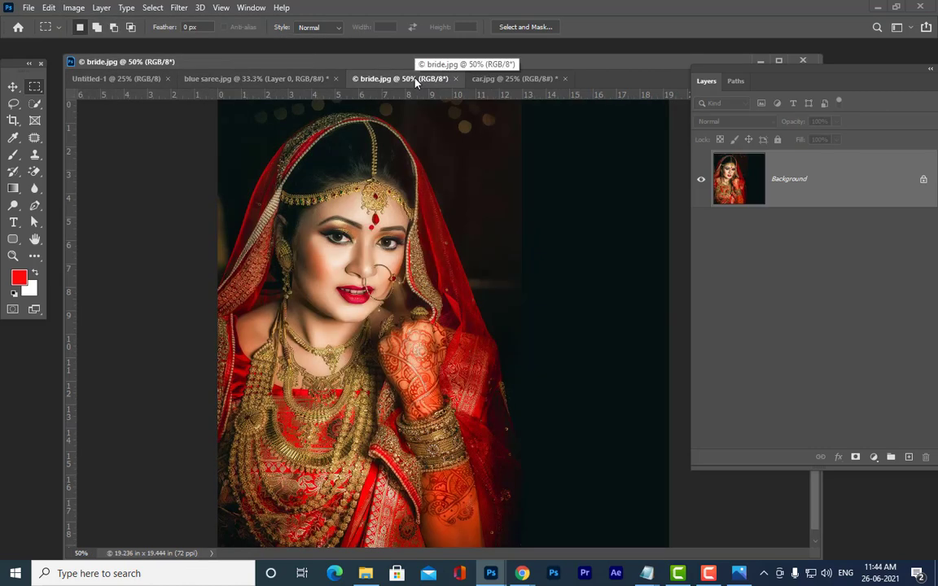
{"action": "left_click_drag", "start_coordinate": [706, 76], "coordinate": [572, 95]}
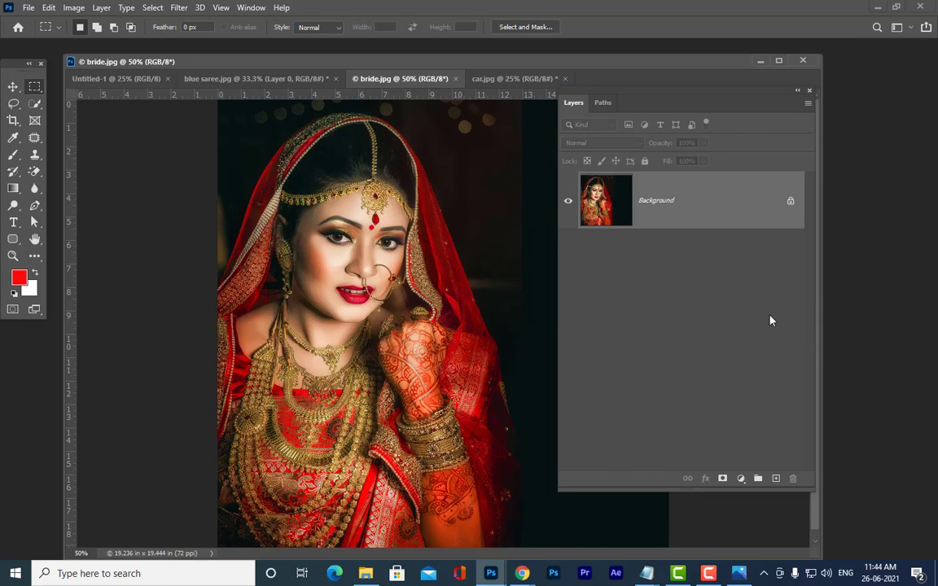
{"action": "double_click", "coordinate": [734, 206]}
{"action": "left_click", "coordinate": [604, 88]}
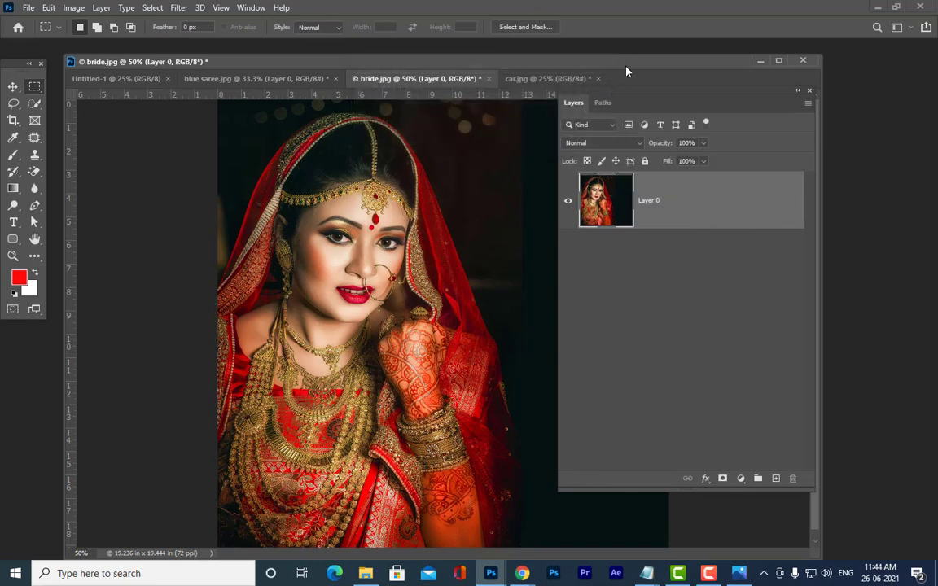
{"action": "left_click_drag", "start_coordinate": [618, 90], "coordinate": [635, 71]}
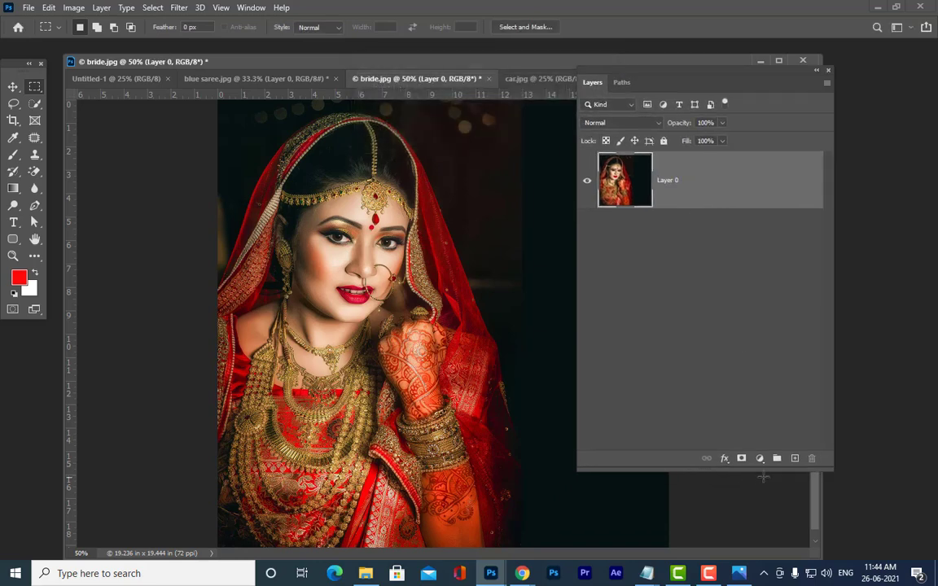
Step: Add a Curves adjustment layer above the bride photo layer
{"action": "left_click", "coordinate": [760, 460]}
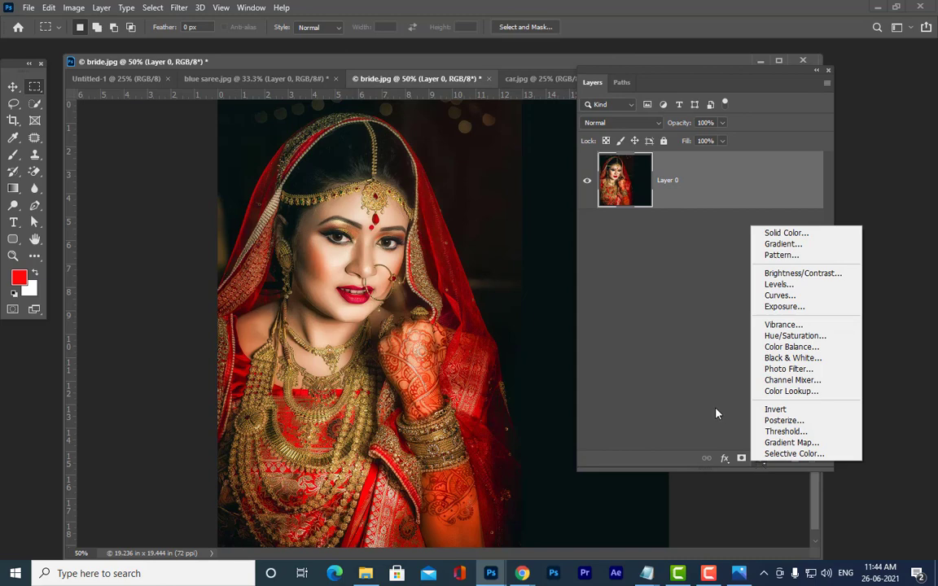
{"action": "left_click", "coordinate": [761, 465]}
{"action": "left_click", "coordinate": [761, 461]}
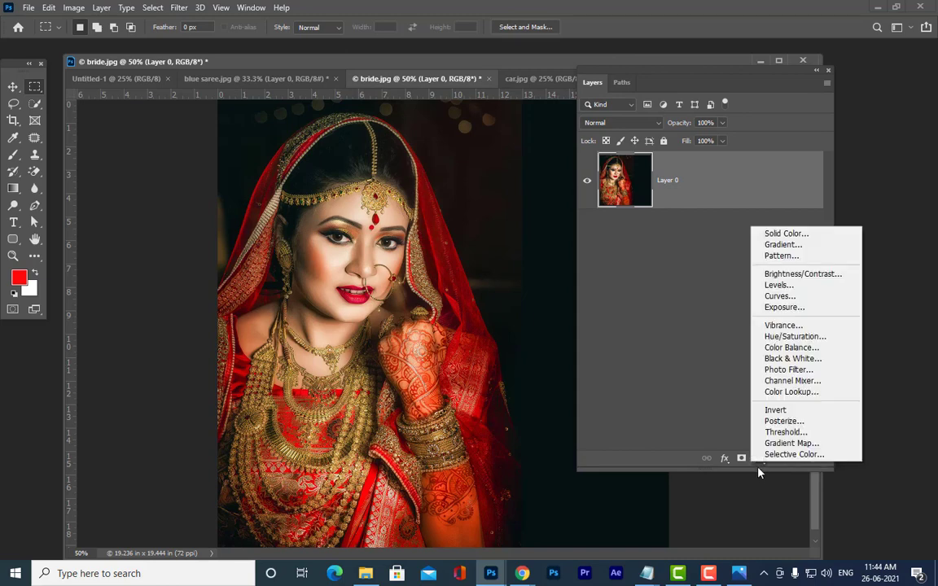
{"action": "left_click", "coordinate": [733, 428]}
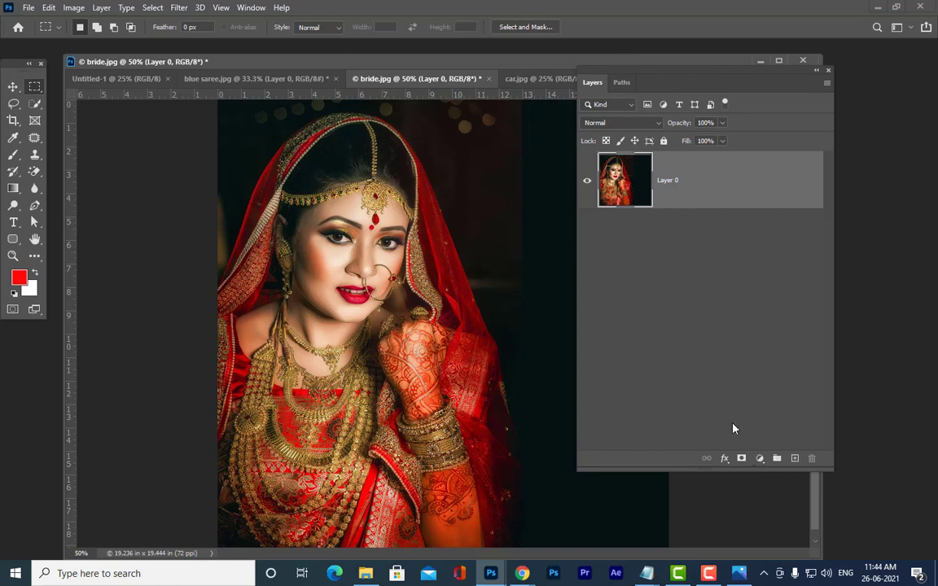
{"action": "left_click", "coordinate": [759, 461]}
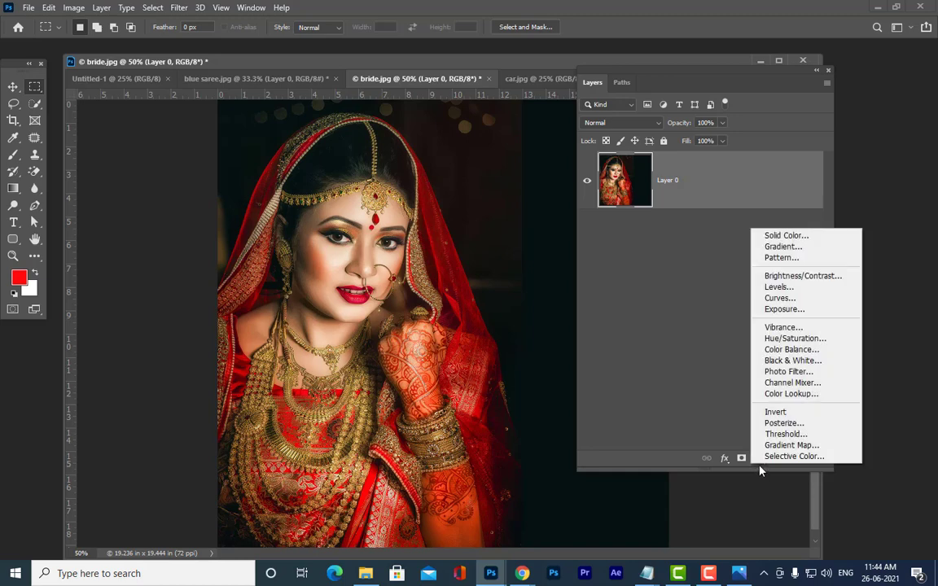
{"action": "left_click", "coordinate": [780, 298]}
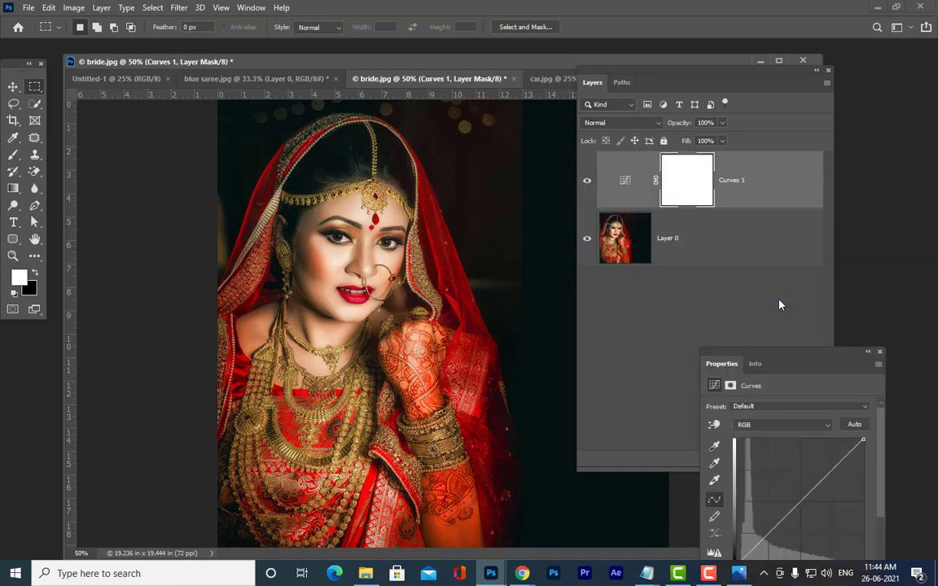
Step: Brighten the bride photo by raising the midtones of the RGB curve, and close the curve settings
{"action": "left_click_drag", "start_coordinate": [775, 356], "coordinate": [742, 225]}
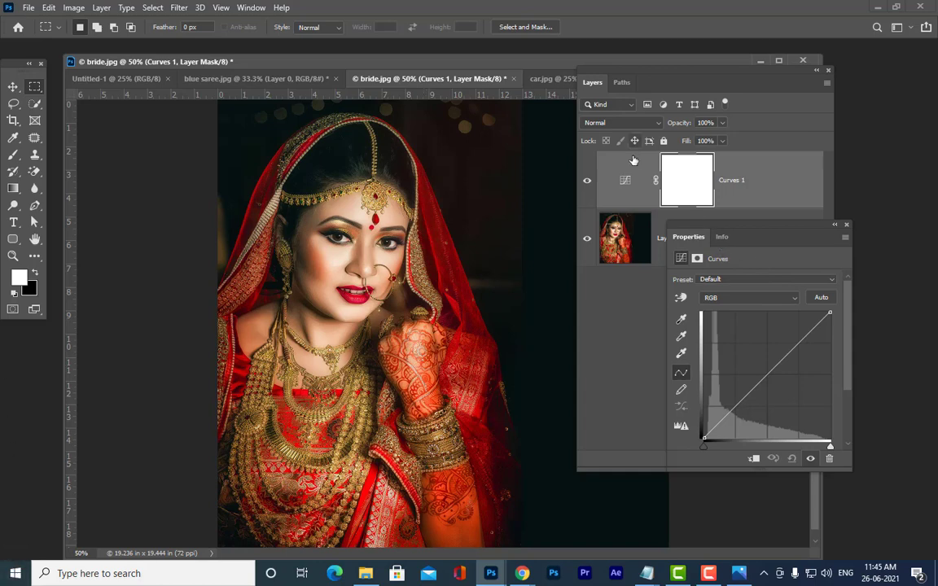
{"action": "left_click_drag", "start_coordinate": [709, 226], "coordinate": [658, 122]}
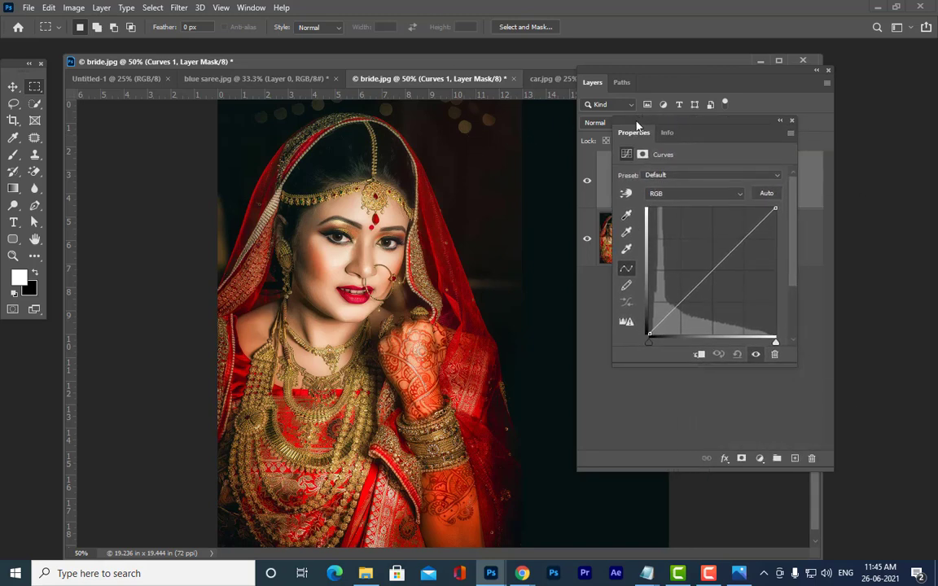
{"action": "left_click_drag", "start_coordinate": [638, 126], "coordinate": [559, 52]}
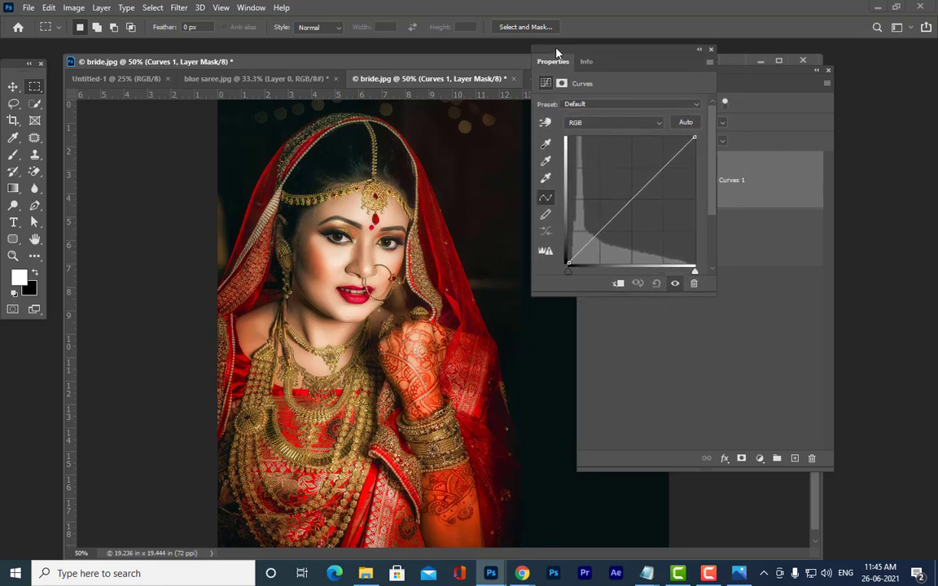
{"action": "left_click", "coordinate": [545, 202]}
{"action": "left_click_drag", "start_coordinate": [637, 194], "coordinate": [613, 189]}
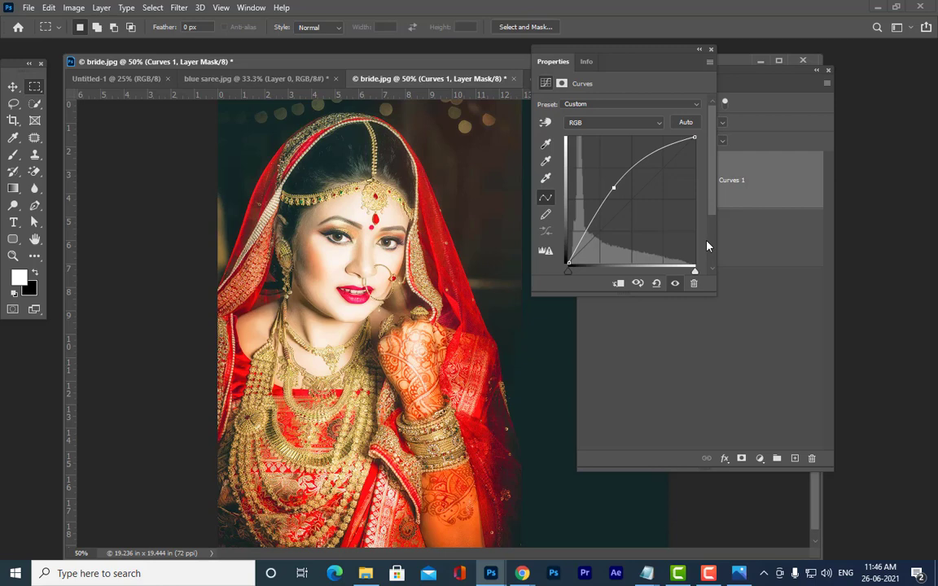
{"action": "left_click_drag", "start_coordinate": [622, 56], "coordinate": [605, 268]}
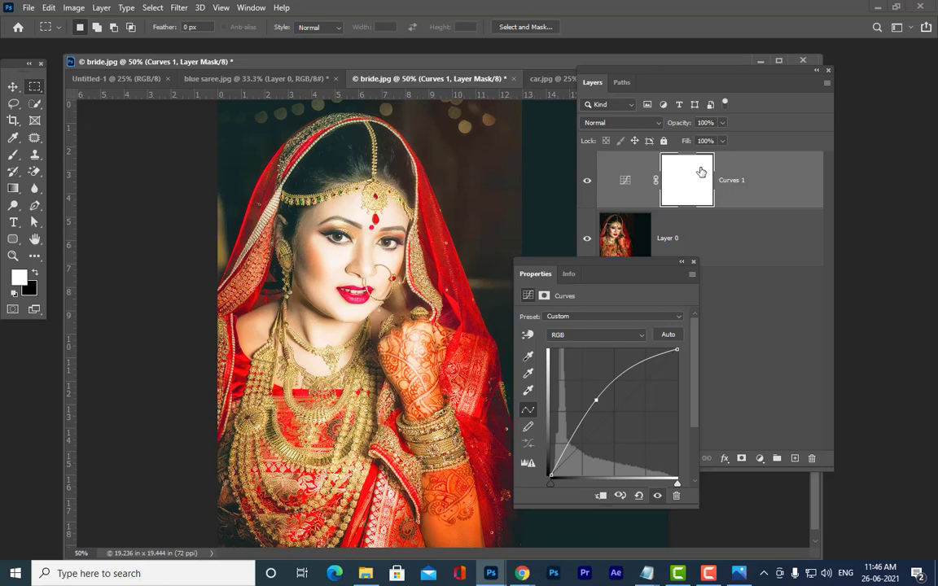
{"action": "left_click", "coordinate": [693, 261]}
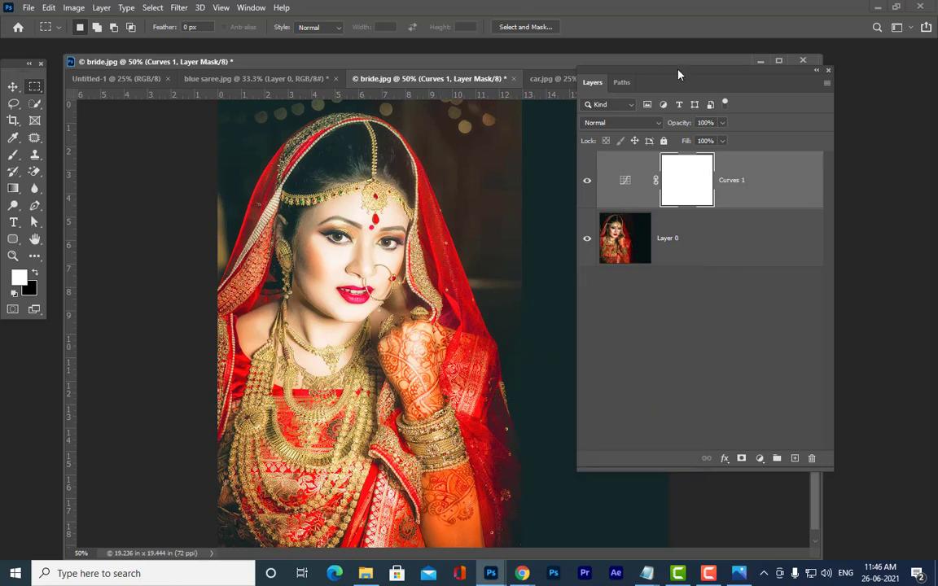
Step: Invert the Curves layer's mask to black so the brightening is hidden across the whole photo
{"action": "left_click_drag", "start_coordinate": [678, 74], "coordinate": [668, 78]}
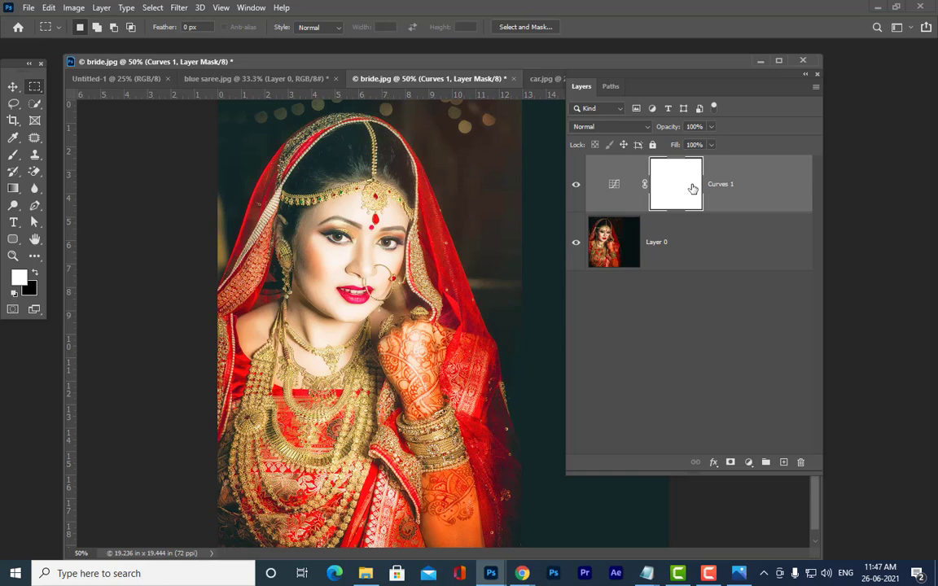
{"action": "key", "text": "ctrl+i"}
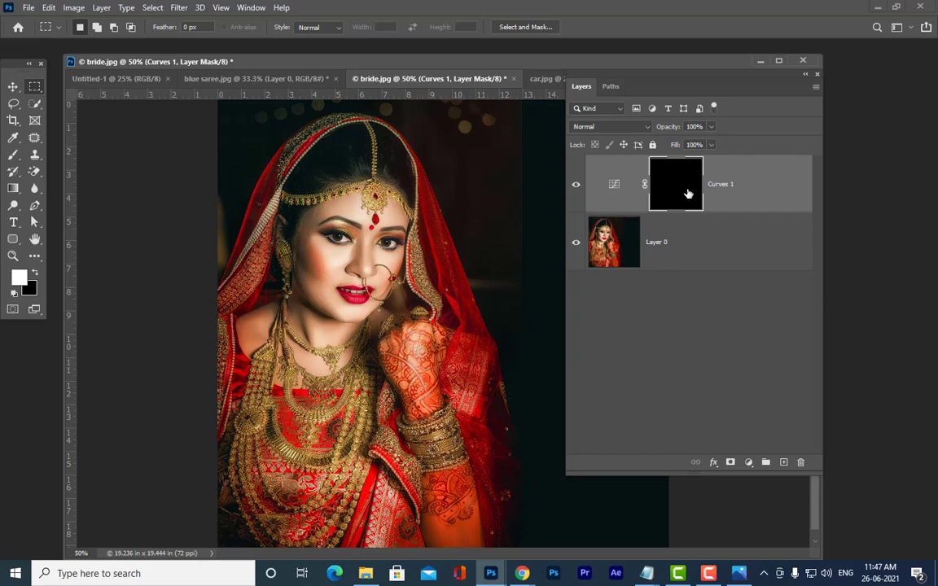
{"action": "left_click_drag", "start_coordinate": [607, 75], "coordinate": [637, 71]}
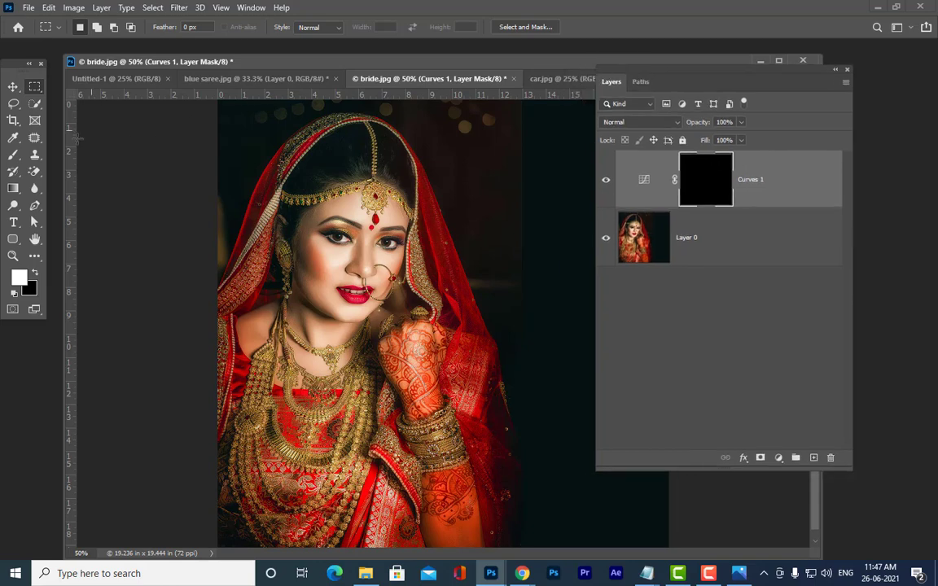
Step: Set up the Brush tool with the Soft Round preset at 600 px for painting on the Curves mask
{"action": "left_click", "coordinate": [13, 156]}
{"action": "right_click", "coordinate": [11, 160]}
{"action": "left_click", "coordinate": [41, 142]}
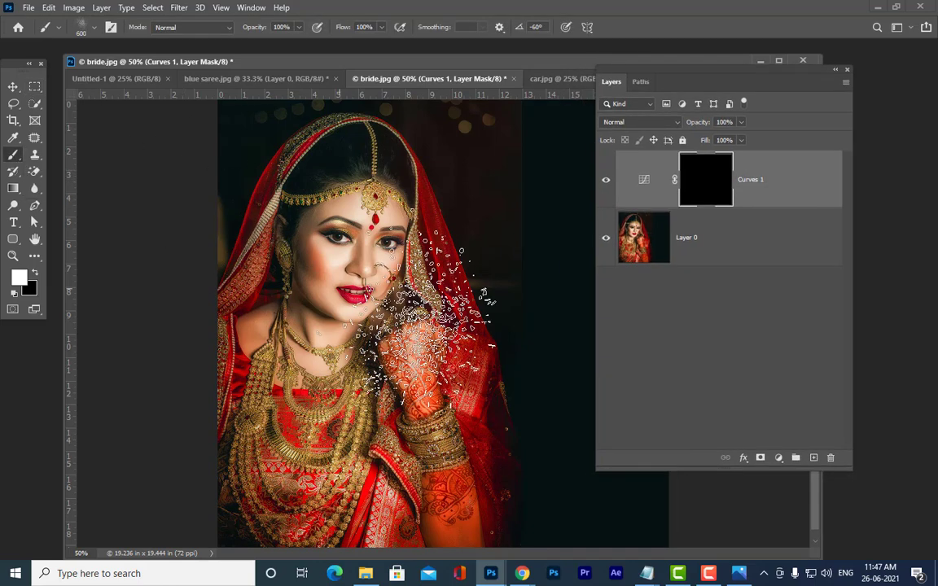
{"action": "left_click", "coordinate": [81, 29]}
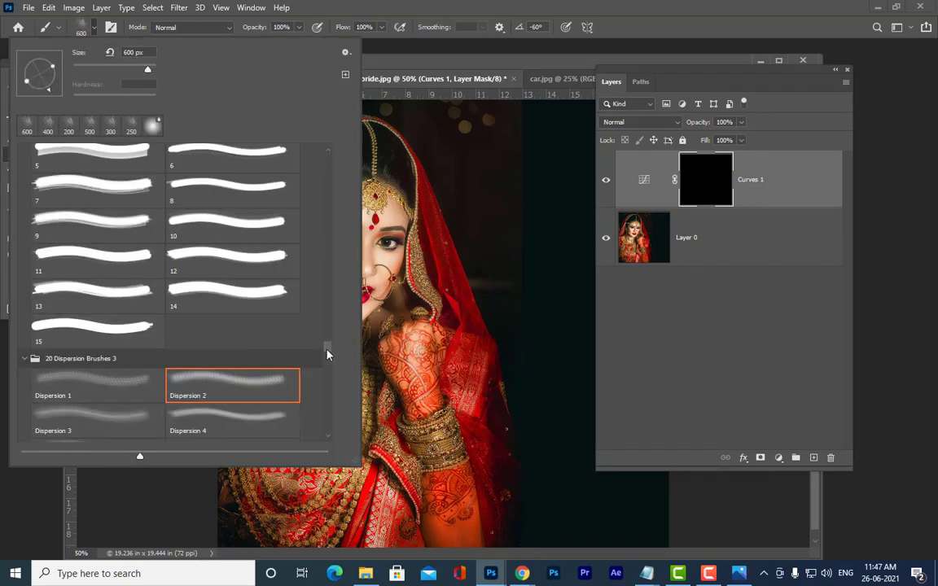
{"action": "mouse_move", "coordinate": [328, 355]}
{"action": "left_mouse_down"}
{"action": "mouse_move", "coordinate": [329, 201]}
{"action": "mouse_move", "coordinate": [306, 149]}
{"action": "left_mouse_up"}
{"action": "left_click", "coordinate": [77, 171]}
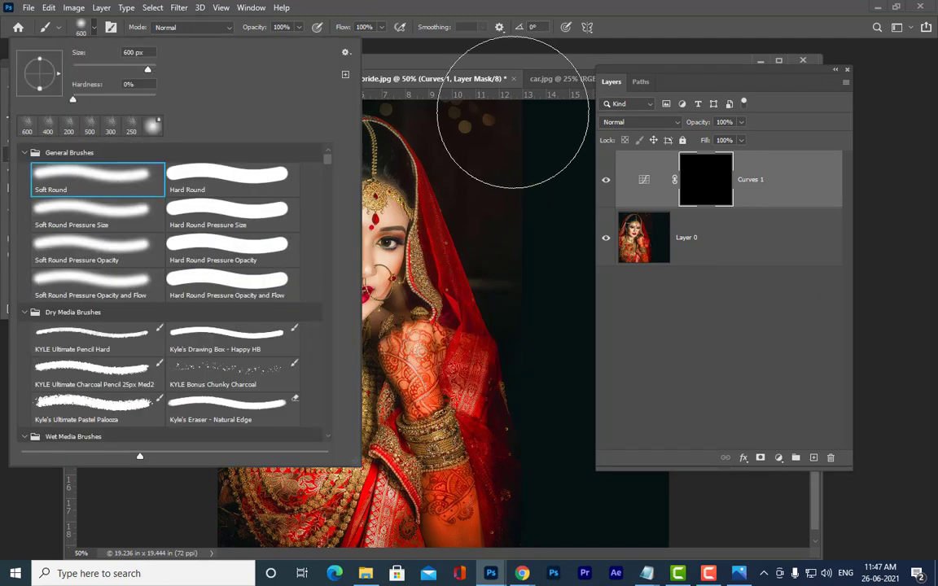
{"action": "left_click_drag", "start_coordinate": [476, 63], "coordinate": [519, 71]}
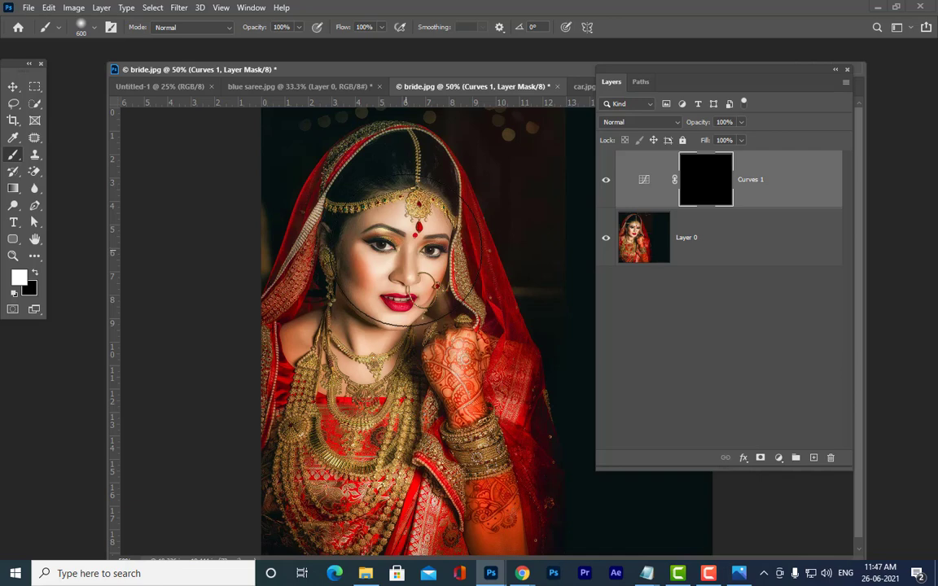
Step: Reduce the brush to 300 px and paint white over the bride's face on the Curves mask to reveal the brightening there
{"action": "key", "text": "bracketleft"}
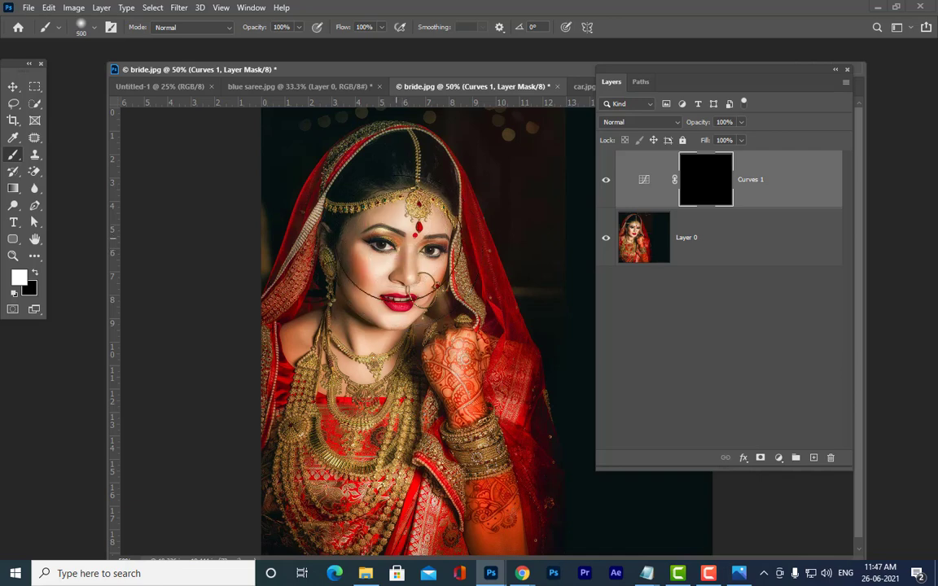
{"action": "key", "text": "bracketleft"}
{"action": "key", "text": "bracketleft"}
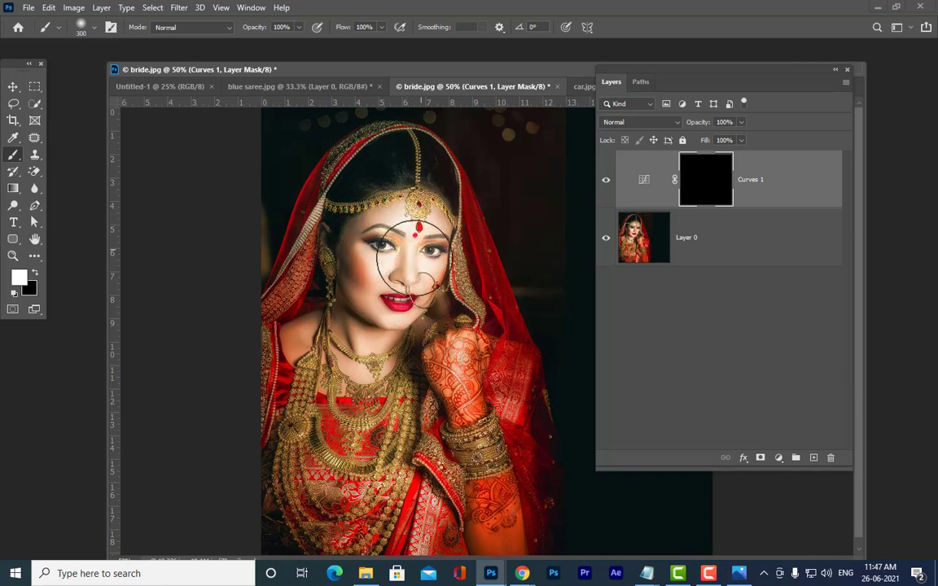
{"action": "mouse_move", "coordinate": [409, 256]}
{"action": "left_mouse_down"}
{"action": "mouse_move", "coordinate": [366, 239]}
{"action": "mouse_move", "coordinate": [359, 254]}
{"action": "mouse_move", "coordinate": [374, 237]}
{"action": "left_mouse_up"}
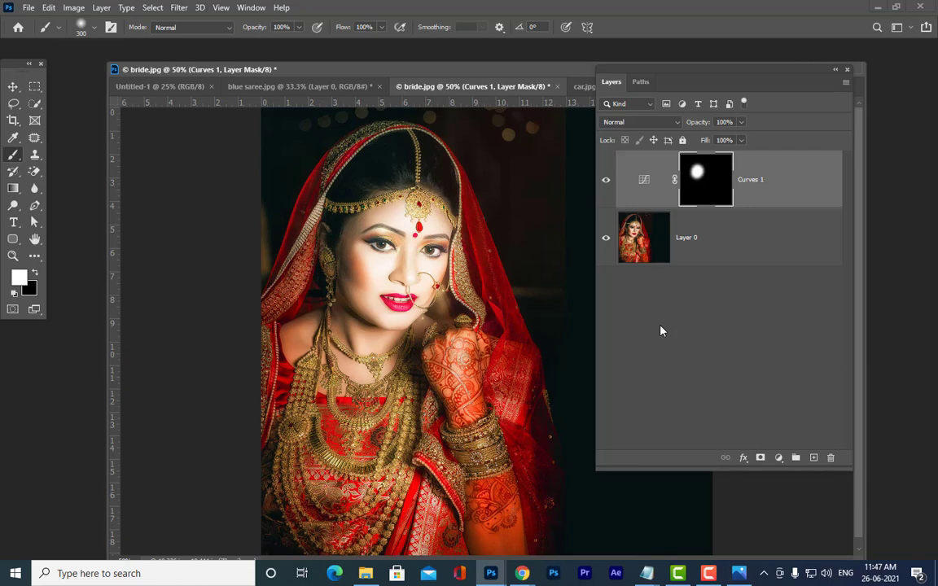
Step: Browse the photoshop ref images folder for another photo to open
{"action": "key", "text": "ctrl+o"}
{"action": "scroll", "coordinate": [707, 177], "scroll_direction": "down", "scroll_amount": 5}
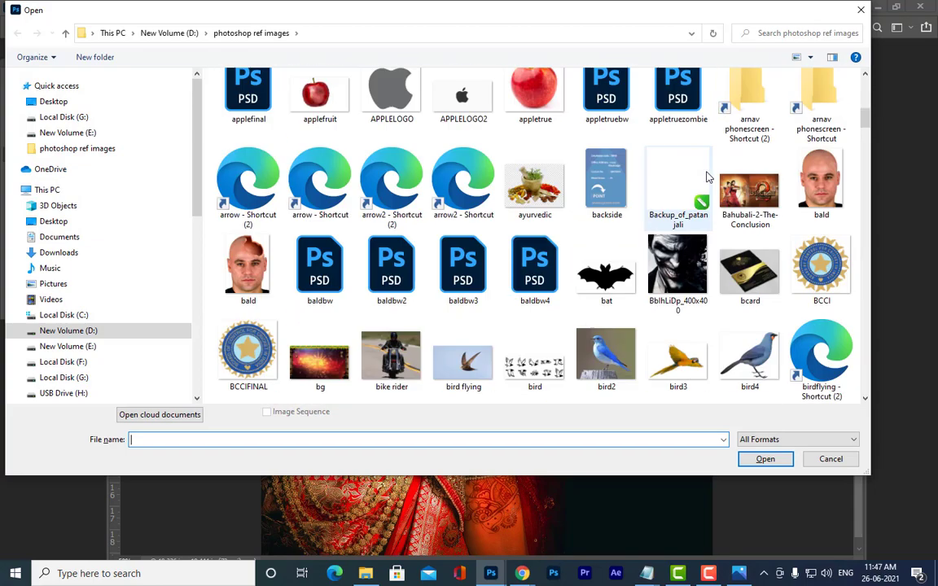
{"action": "scroll", "coordinate": [706, 178], "scroll_direction": "down", "scroll_amount": 10}
{"action": "scroll", "coordinate": [707, 177], "scroll_direction": "up", "scroll_amount": 12}
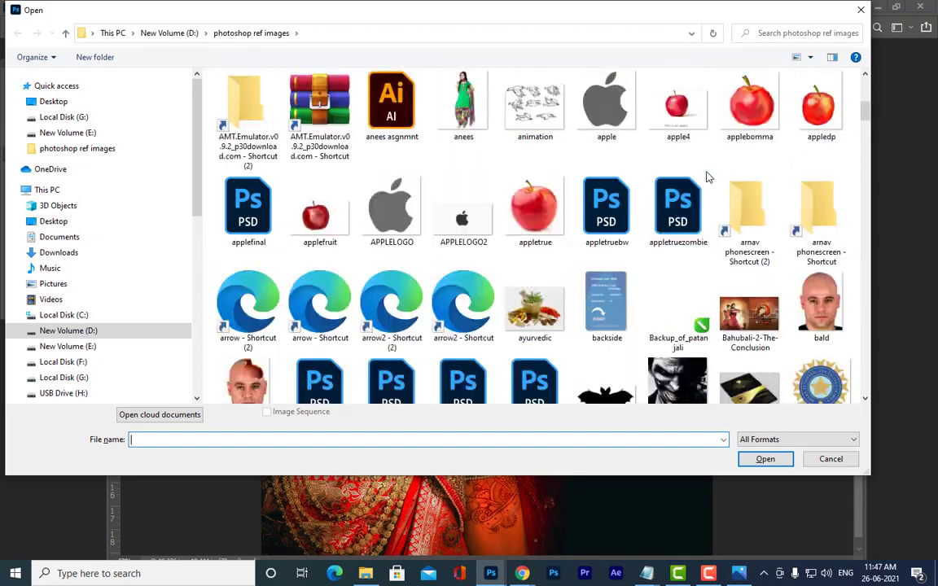
{"action": "scroll", "coordinate": [707, 177], "scroll_direction": "up", "scroll_amount": 3}
{"action": "scroll", "coordinate": [707, 178], "scroll_direction": "down", "scroll_amount": 8}
{"action": "scroll", "coordinate": [707, 177], "scroll_direction": "down", "scroll_amount": 5}
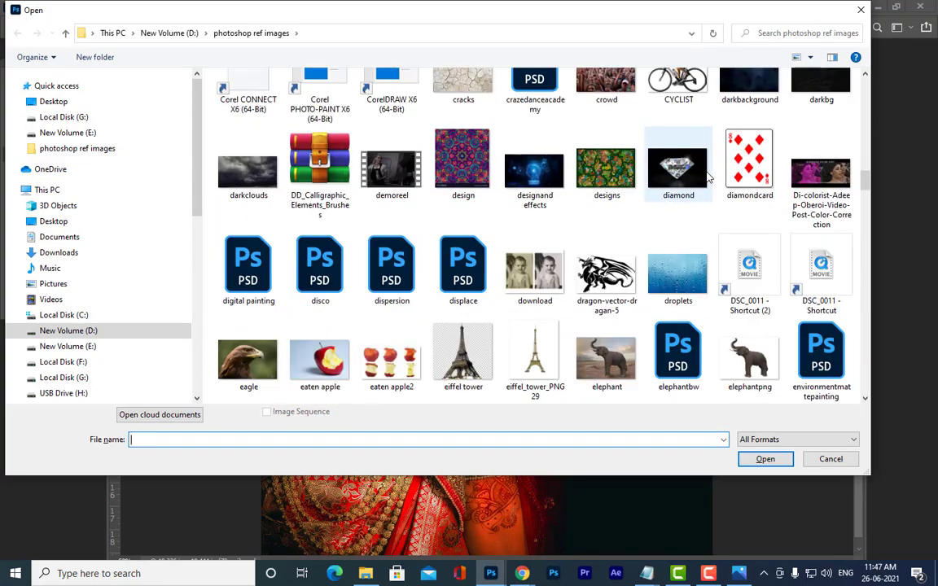
{"action": "scroll", "coordinate": [707, 177], "scroll_direction": "up", "scroll_amount": 2}
{"action": "scroll", "coordinate": [707, 178], "scroll_direction": "down", "scroll_amount": 4}
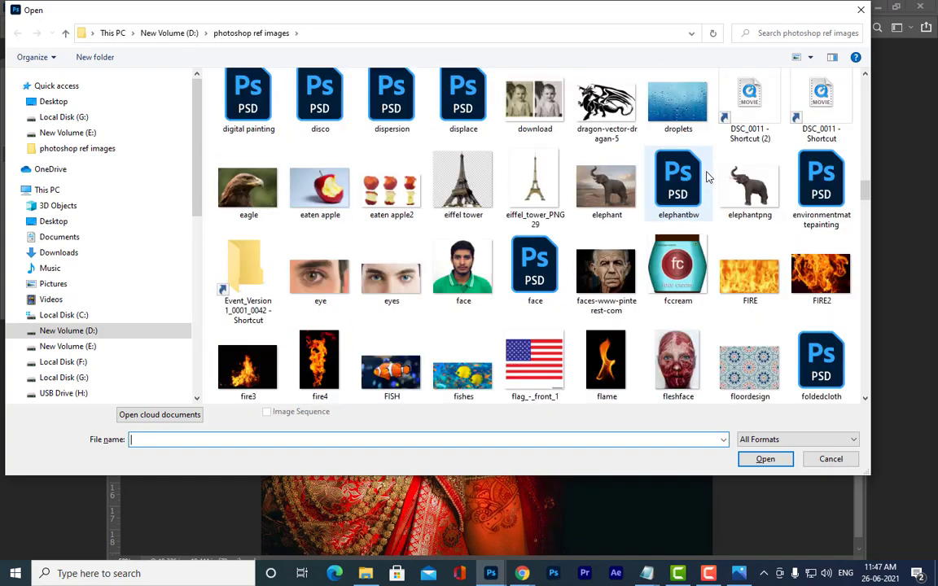
{"action": "scroll", "coordinate": [707, 178], "scroll_direction": "down", "scroll_amount": 2}
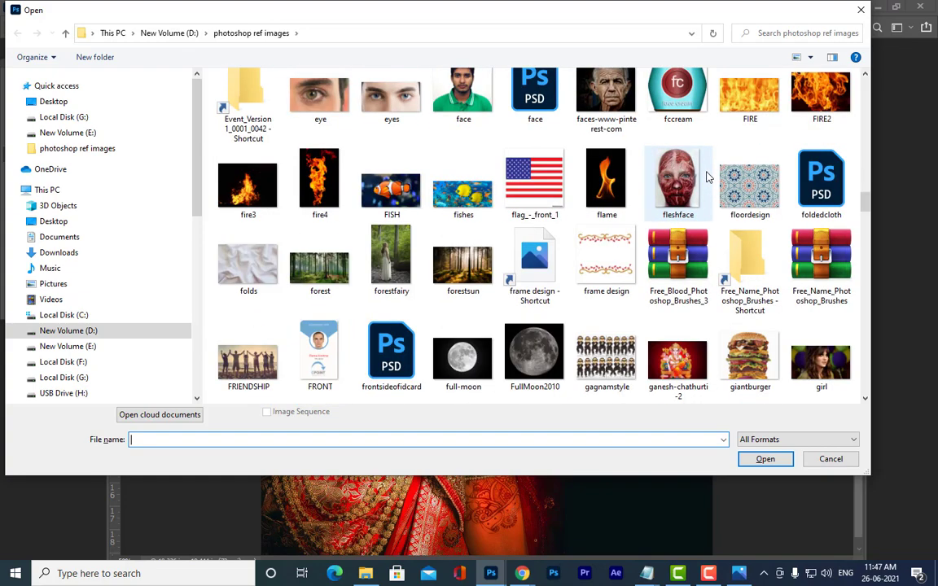
{"action": "scroll", "coordinate": [707, 177], "scroll_direction": "down", "scroll_amount": 2}
{"action": "scroll", "coordinate": [707, 178], "scroll_direction": "down", "scroll_amount": 5}
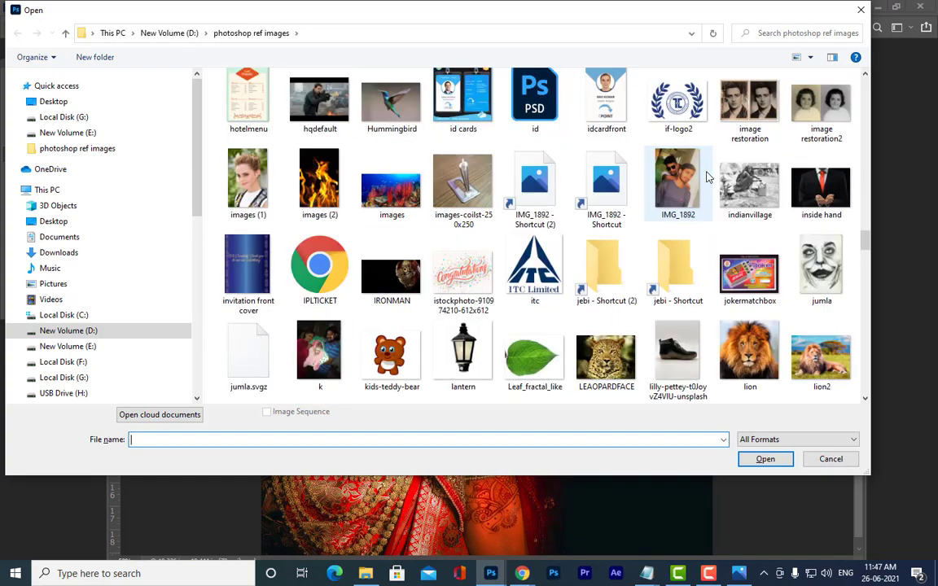
{"action": "scroll", "coordinate": [707, 178], "scroll_direction": "up", "scroll_amount": 2}
{"action": "scroll", "coordinate": [707, 177], "scroll_direction": "down", "scroll_amount": 4}
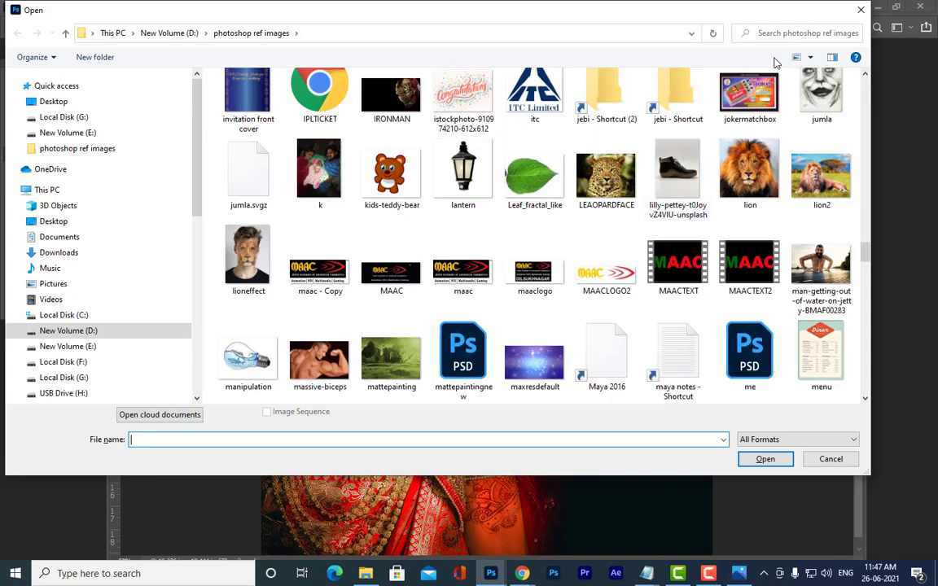
Step: Search the folder for girlinforest and open that image
{"action": "left_click", "coordinate": [803, 33]}
{"action": "type", "text": "girl"}
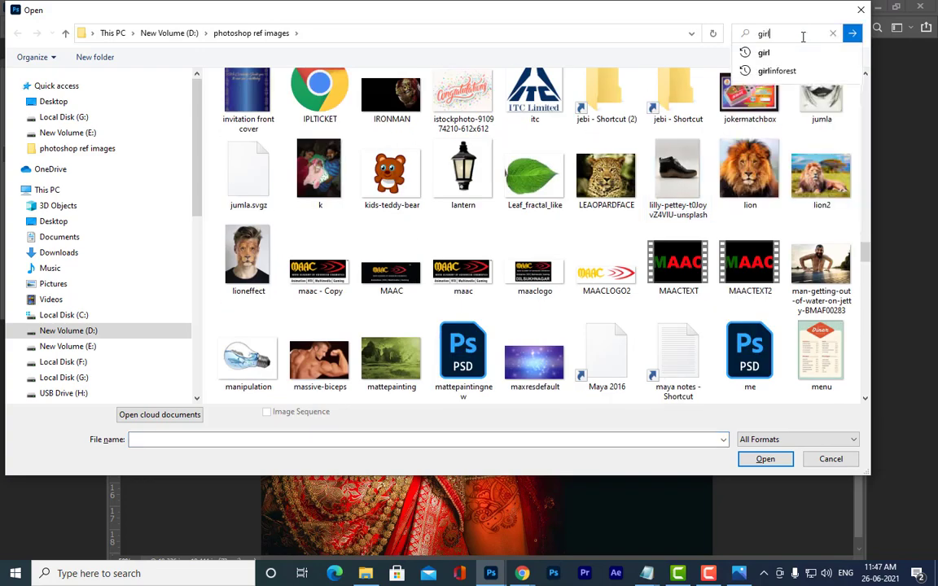
{"action": "left_click", "coordinate": [777, 71]}
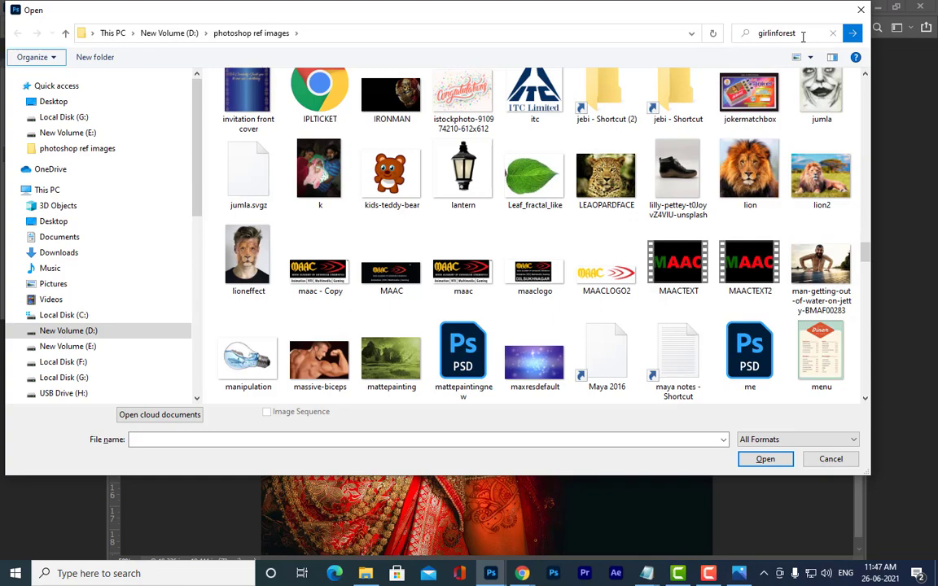
{"action": "left_click", "coordinate": [226, 114]}
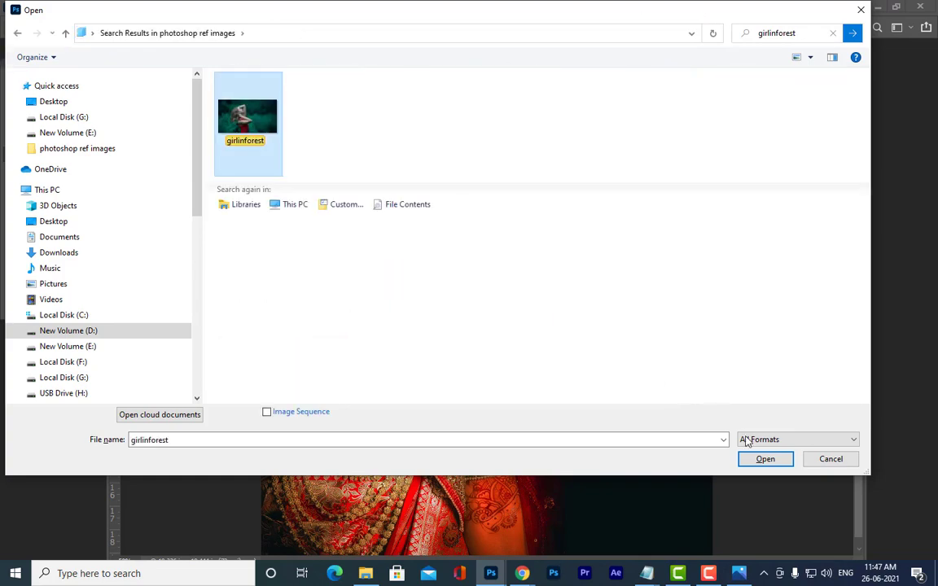
{"action": "left_click", "coordinate": [765, 458]}
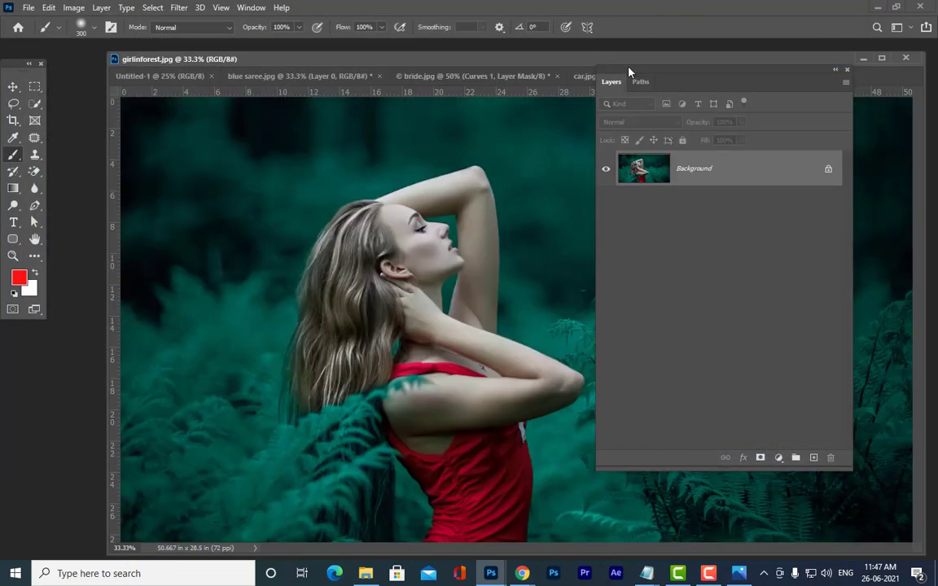
Step: Convert the girlinforest photo's locked Background into a regular layer named Layer 0
{"action": "left_click_drag", "start_coordinate": [629, 68], "coordinate": [484, 52]}
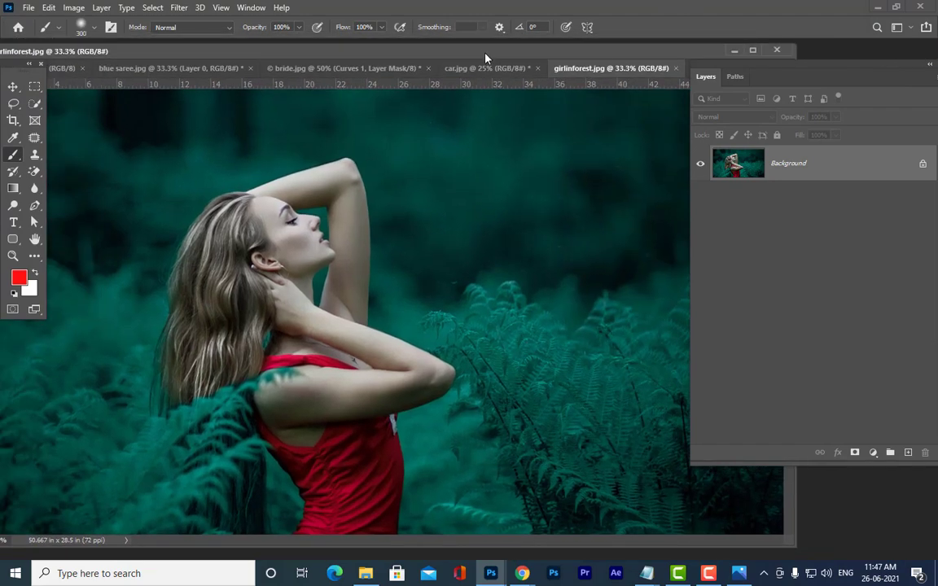
{"action": "key", "text": "ctrl+minus"}
{"action": "key", "text": "ctrl+minus"}
{"action": "key", "text": "ctrl+plus"}
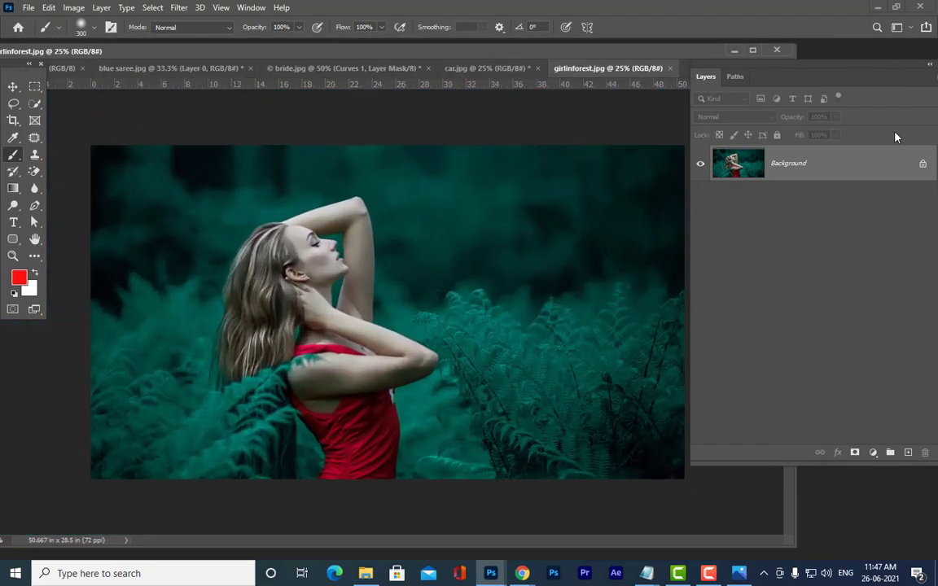
{"action": "double_click", "coordinate": [836, 169]}
{"action": "left_click", "coordinate": [600, 88]}
{"action": "left_click_drag", "start_coordinate": [802, 70], "coordinate": [735, 53]}
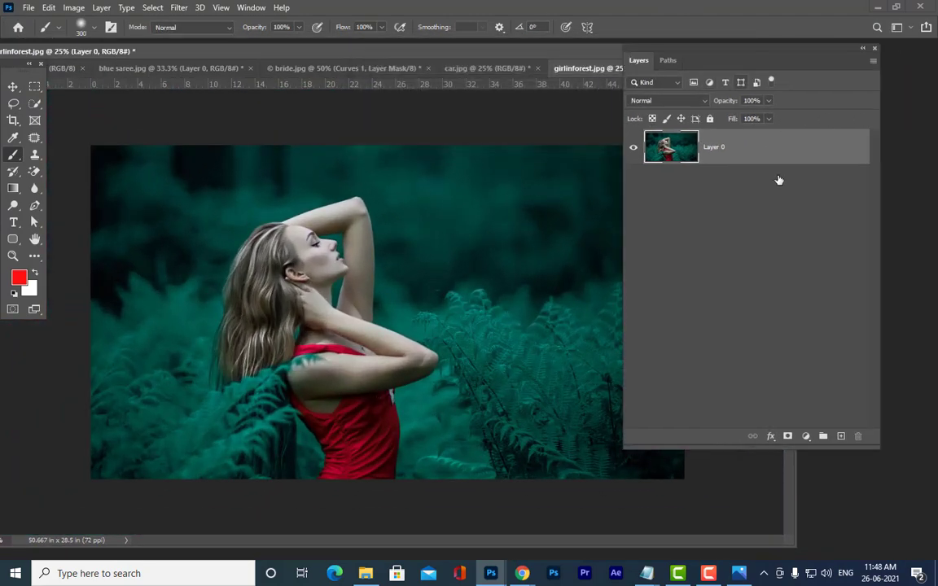
Step: Add a Curves adjustment layer above the forest photo layer
{"action": "left_click", "coordinate": [806, 436]}
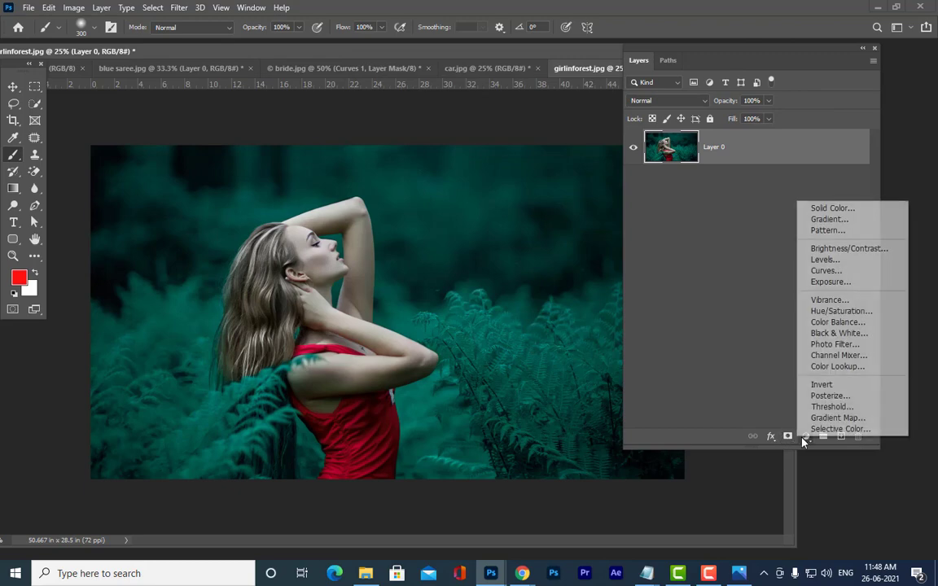
{"action": "left_click", "coordinate": [830, 272]}
{"action": "left_click_drag", "start_coordinate": [595, 266], "coordinate": [605, 145]}
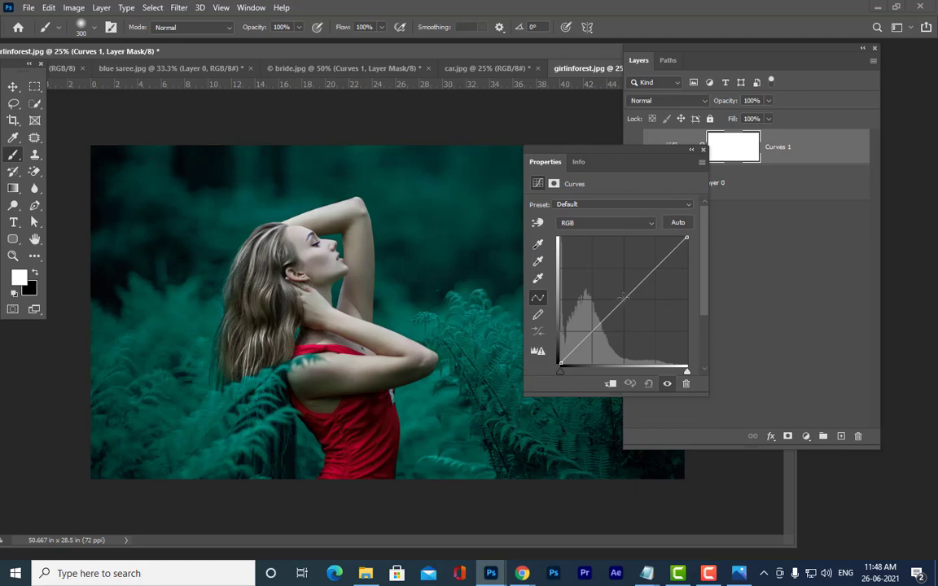
Step: Brighten the forest photo strongly by pulling the RGB curve's midpoint upward, and close the curve settings
{"action": "left_click", "coordinate": [623, 297]}
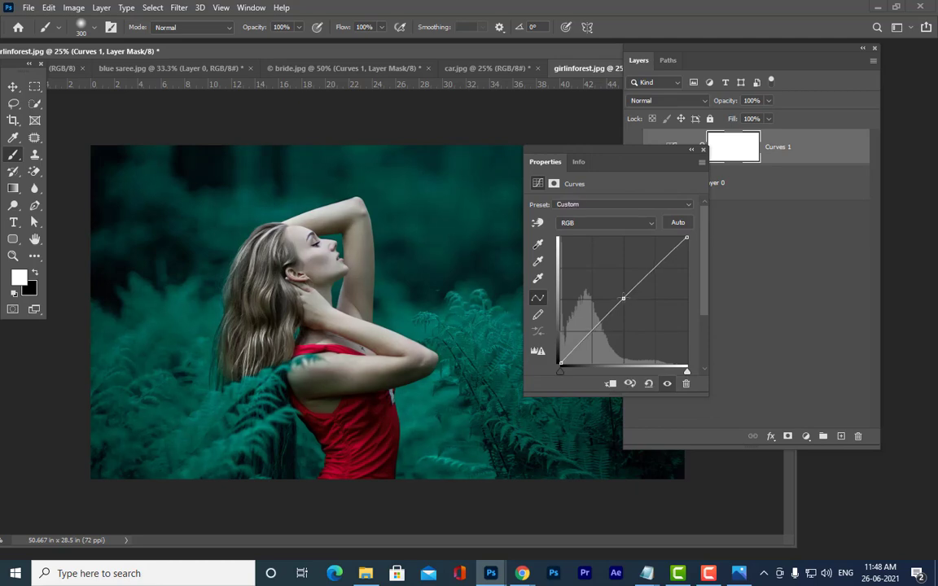
{"action": "left_click_drag", "start_coordinate": [623, 297], "coordinate": [602, 279]}
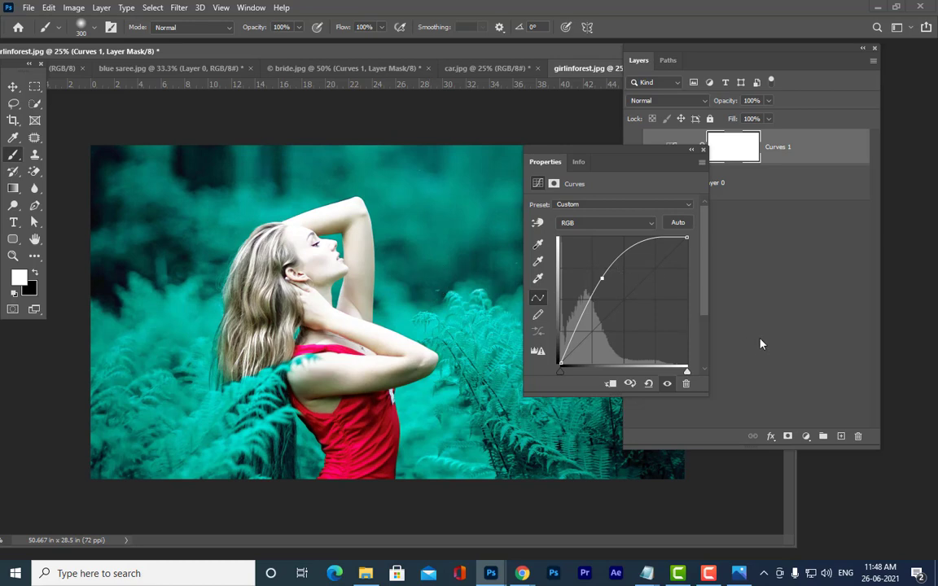
{"action": "left_click_drag", "start_coordinate": [582, 151], "coordinate": [754, 121]}
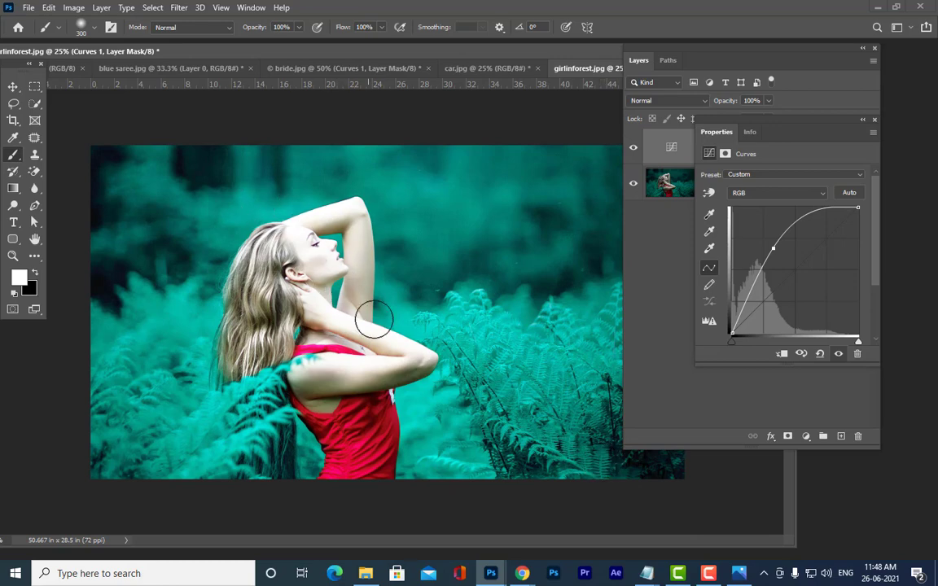
{"action": "left_click_drag", "start_coordinate": [784, 122], "coordinate": [582, 143]}
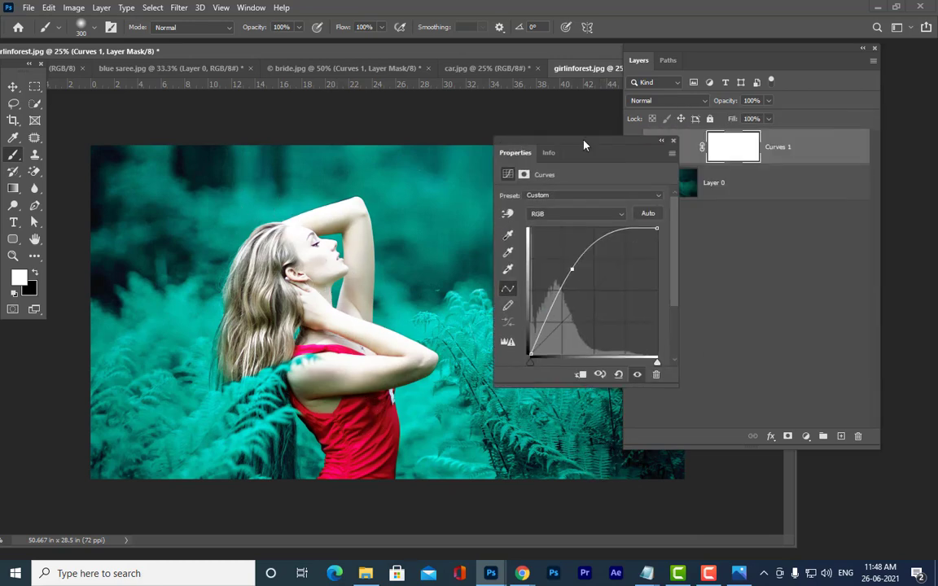
{"action": "left_click", "coordinate": [673, 141]}
{"action": "left_click_drag", "start_coordinate": [666, 56], "coordinate": [662, 89]}
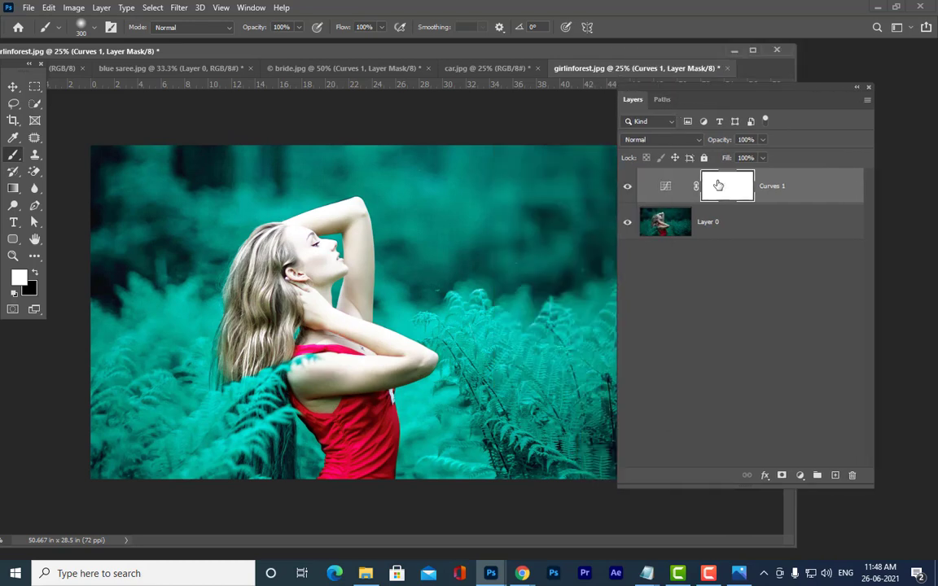
Step: Invert the Curves mask to black and paint white over the girl with an enlarged soft brush of about 800 px
{"action": "key", "text": "ctrl+i"}
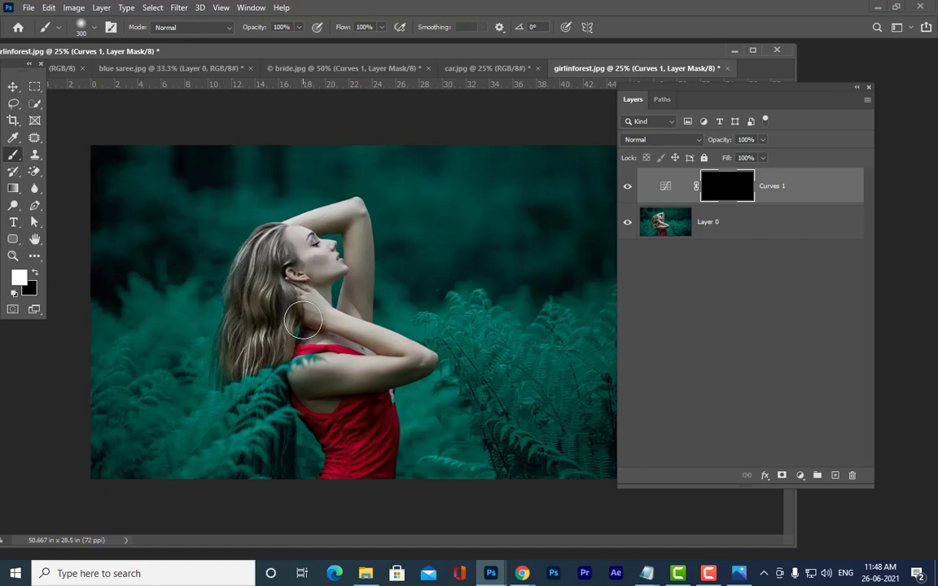
{"action": "key", "text": "bracketright"}
{"action": "key", "text": "bracketright"}
{"action": "key", "text": "bracketright"}
{"action": "key", "text": "bracketright"}
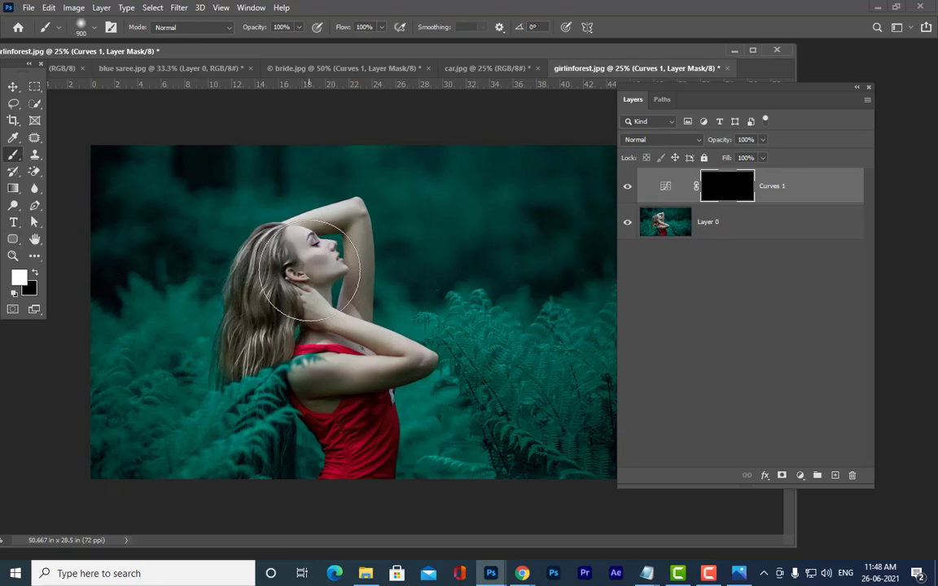
{"action": "left_click", "coordinate": [321, 252]}
{"action": "mouse_move", "coordinate": [321, 251]}
{"action": "left_mouse_down"}
{"action": "mouse_move", "coordinate": [277, 244]}
{"action": "mouse_move", "coordinate": [322, 281]}
{"action": "mouse_move", "coordinate": [326, 375]}
{"action": "mouse_move", "coordinate": [356, 462]}
{"action": "mouse_move", "coordinate": [279, 281]}
{"action": "mouse_move", "coordinate": [329, 261]}
{"action": "mouse_move", "coordinate": [368, 447]}
{"action": "mouse_move", "coordinate": [371, 386]}
{"action": "left_mouse_up"}
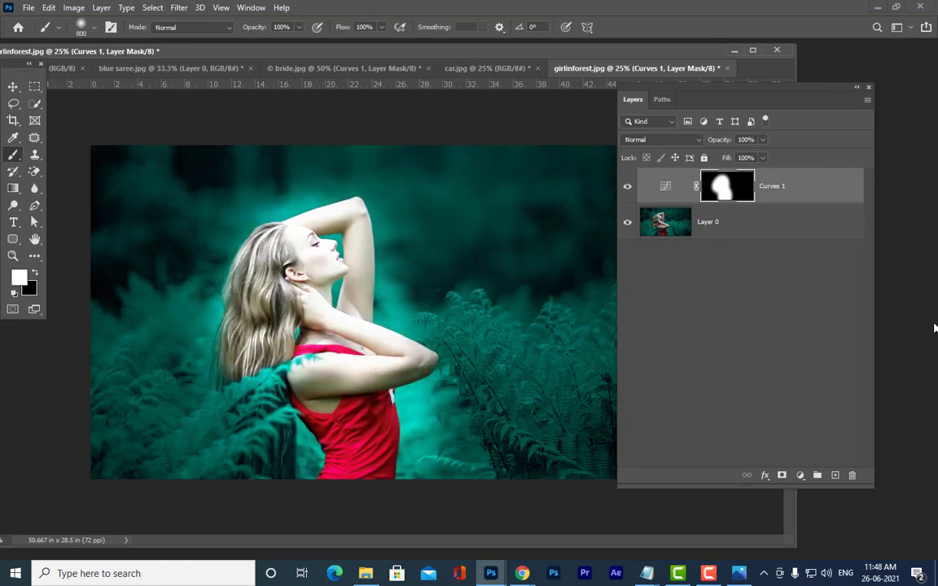
Step: Undo the white painting over the girl and invert the Curves mask back to white
{"action": "key", "text": "ctrl+z"}
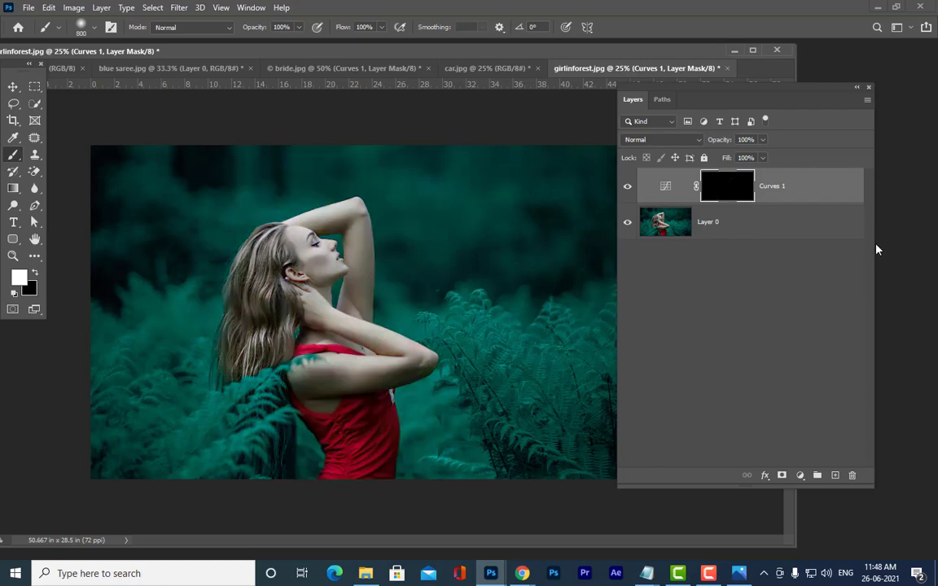
{"action": "key", "text": "ctrl+i"}
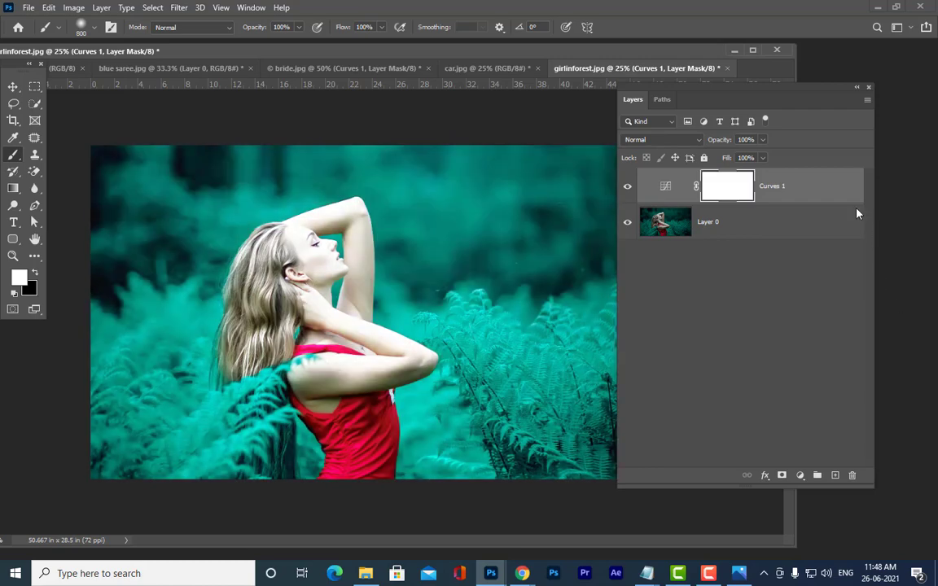
Step: Paint black with the 800 px brush along the photo's upper edge on the Curves mask to darken it
{"action": "left_click_drag", "start_coordinate": [681, 90], "coordinate": [753, 94]}
{"action": "key", "text": "ctrl+minus"}
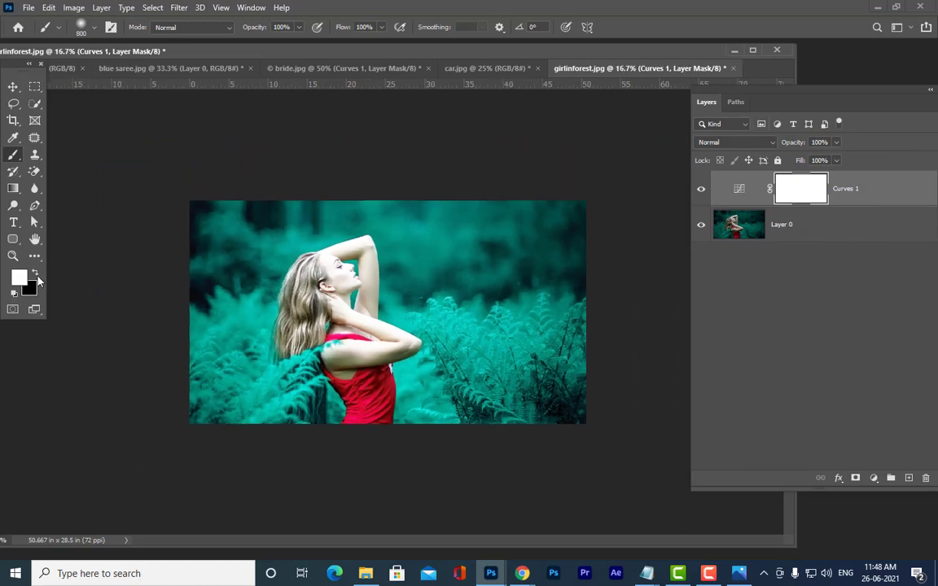
{"action": "key", "text": "x"}
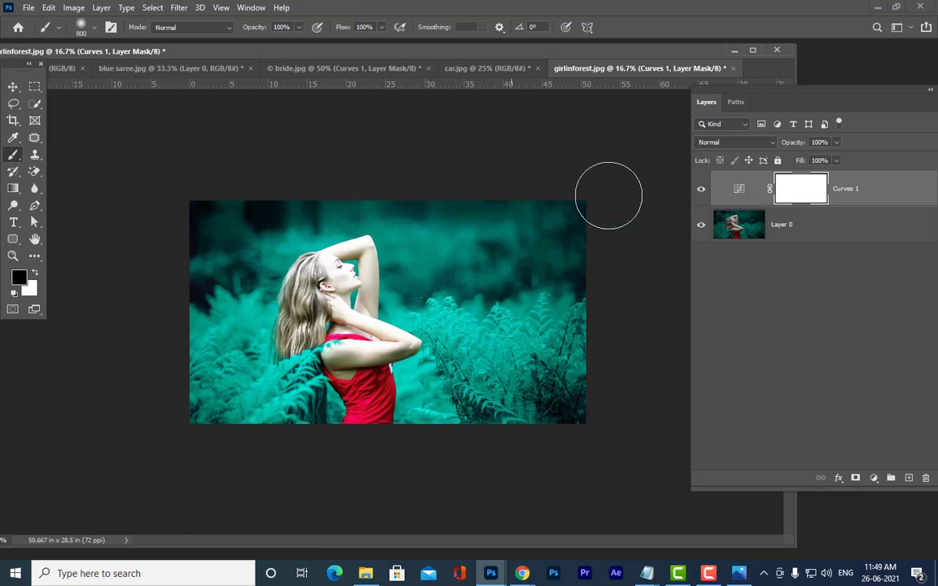
{"action": "left_click_drag", "start_coordinate": [631, 282], "coordinate": [625, 283]}
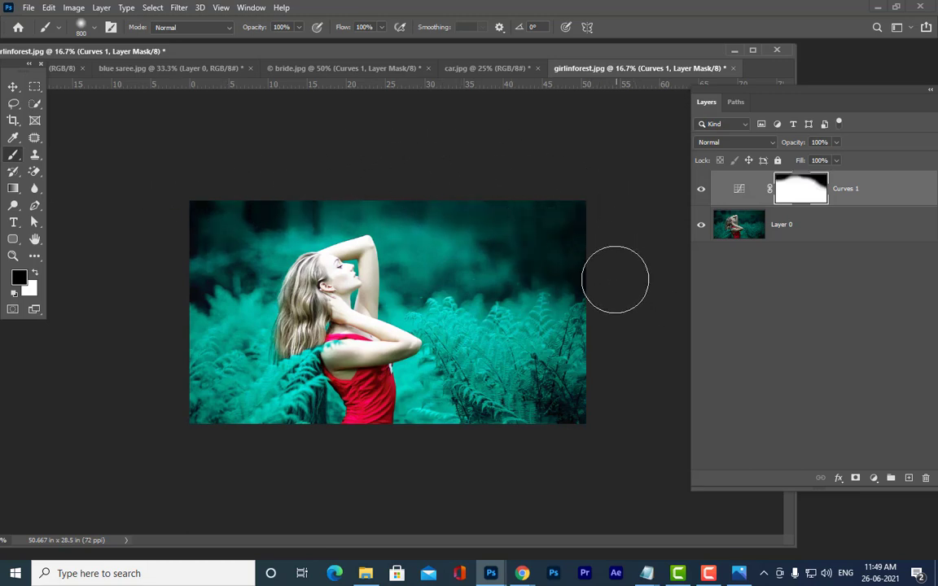
Step: Enlarge the brush to 1000 px and paint black around the photo's remaining borders on the Curves mask, leaving the girl bright
{"action": "key", "text": "]"}
{"action": "key", "text": "]"}
{"action": "left_click_drag", "start_coordinate": [482, 274], "coordinate": [488, 270]}
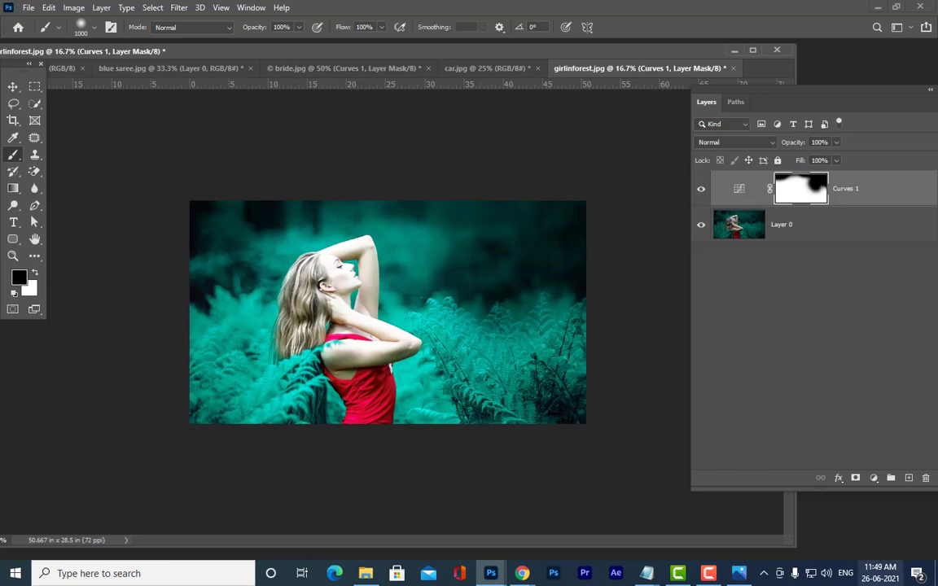
{"action": "mouse_move", "coordinate": [578, 341]}
{"action": "left_mouse_down"}
{"action": "mouse_move", "coordinate": [500, 322]}
{"action": "mouse_move", "coordinate": [537, 352]}
{"action": "mouse_move", "coordinate": [574, 348]}
{"action": "mouse_move", "coordinate": [567, 320]}
{"action": "mouse_move", "coordinate": [566, 358]}
{"action": "left_mouse_up"}
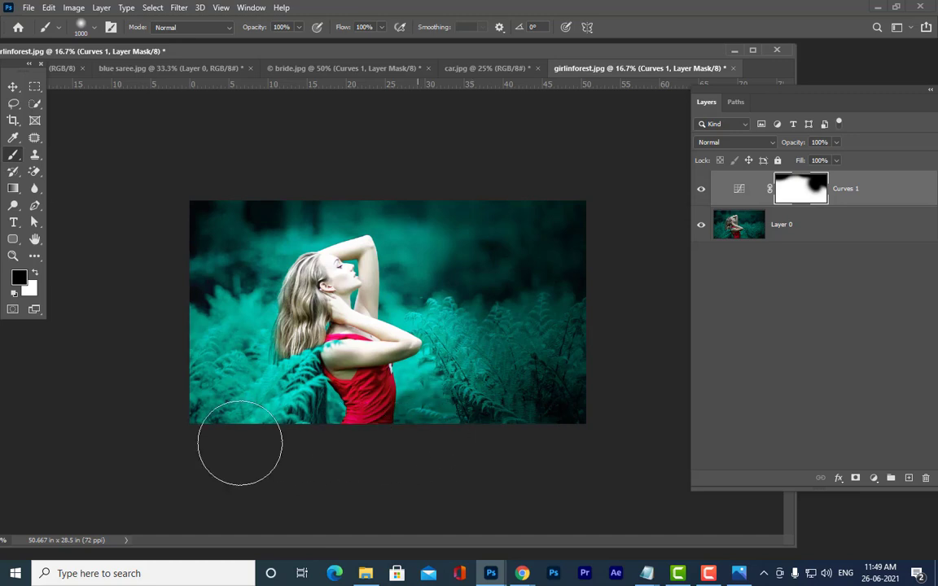
{"action": "mouse_move", "coordinate": [179, 363]}
{"action": "left_mouse_down"}
{"action": "mouse_move", "coordinate": [207, 315]}
{"action": "mouse_move", "coordinate": [219, 337]}
{"action": "mouse_move", "coordinate": [194, 305]}
{"action": "mouse_move", "coordinate": [198, 263]}
{"action": "mouse_move", "coordinate": [188, 309]}
{"action": "mouse_move", "coordinate": [208, 178]}
{"action": "left_mouse_up"}
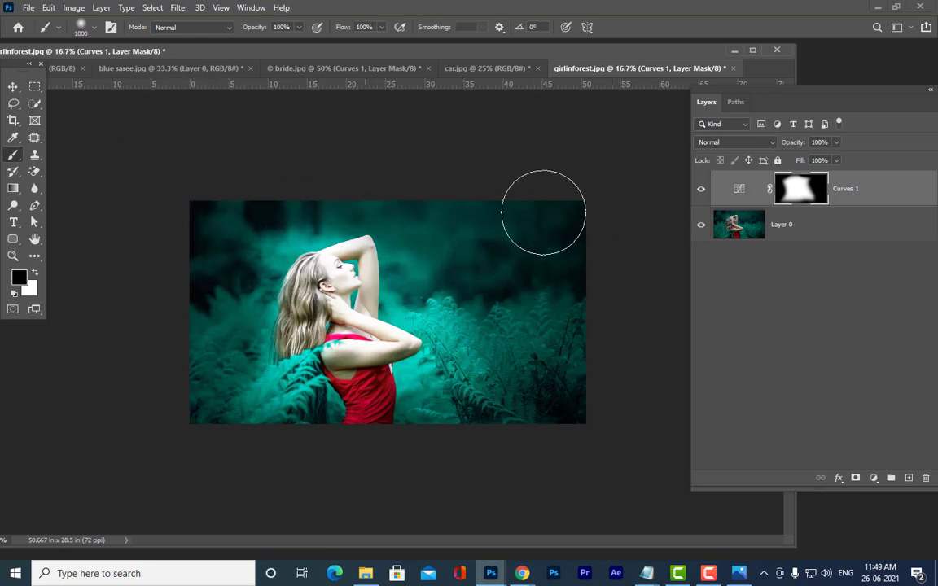
Step: Paint black along the lower-left border of the girl photo on the Curves mask to darken that edge
{"action": "mouse_move", "coordinate": [349, 425]}
{"action": "left_mouse_down"}
{"action": "mouse_move", "coordinate": [203, 404]}
{"action": "mouse_move", "coordinate": [167, 358]}
{"action": "left_mouse_up"}
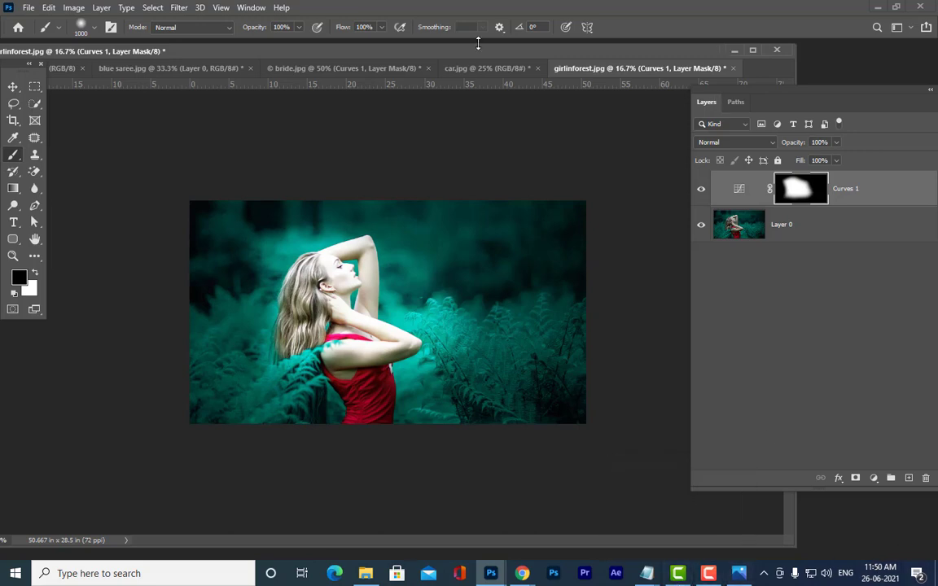
{"action": "left_click_drag", "start_coordinate": [481, 49], "coordinate": [486, 52]}
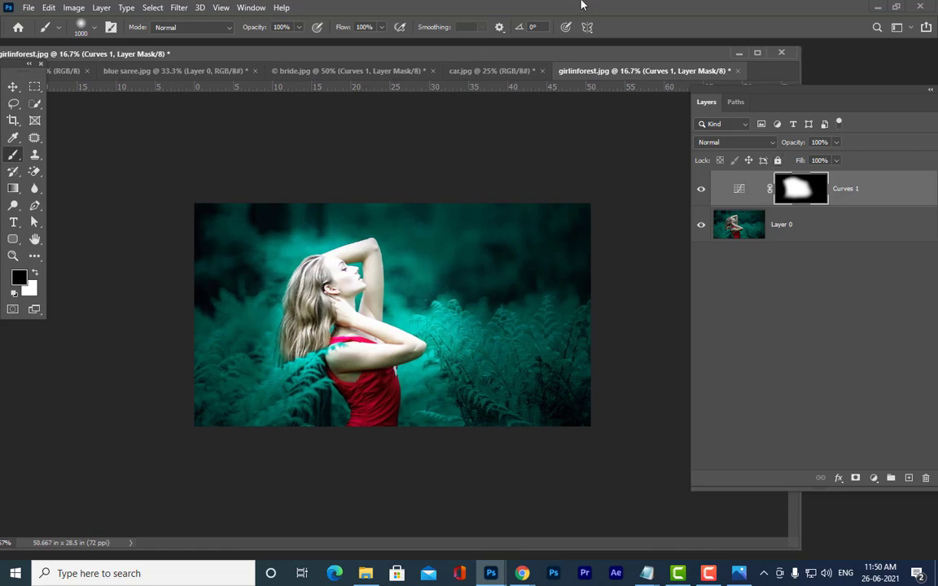
{"action": "left_click_drag", "start_coordinate": [544, 55], "coordinate": [553, 57]}
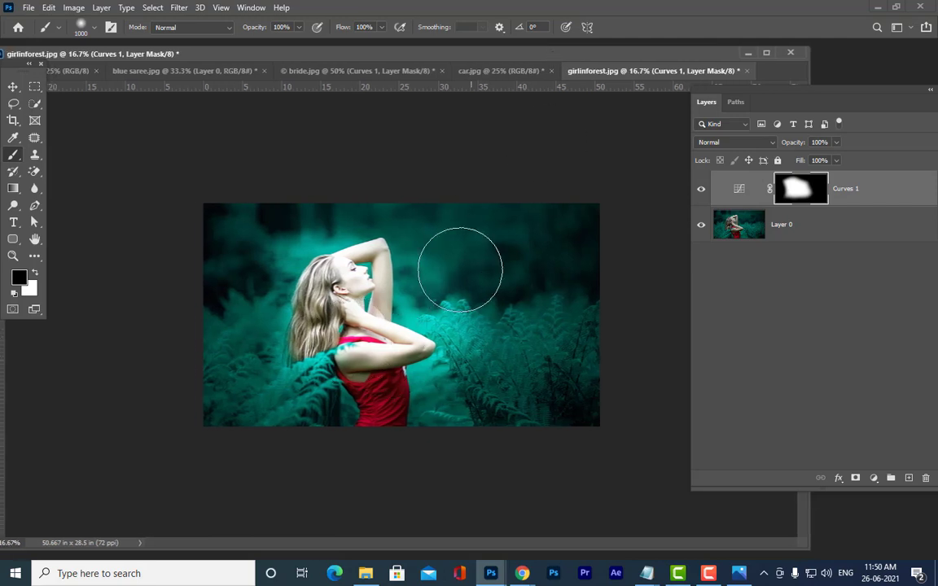
{"action": "left_click_drag", "start_coordinate": [452, 54], "coordinate": [476, 53]}
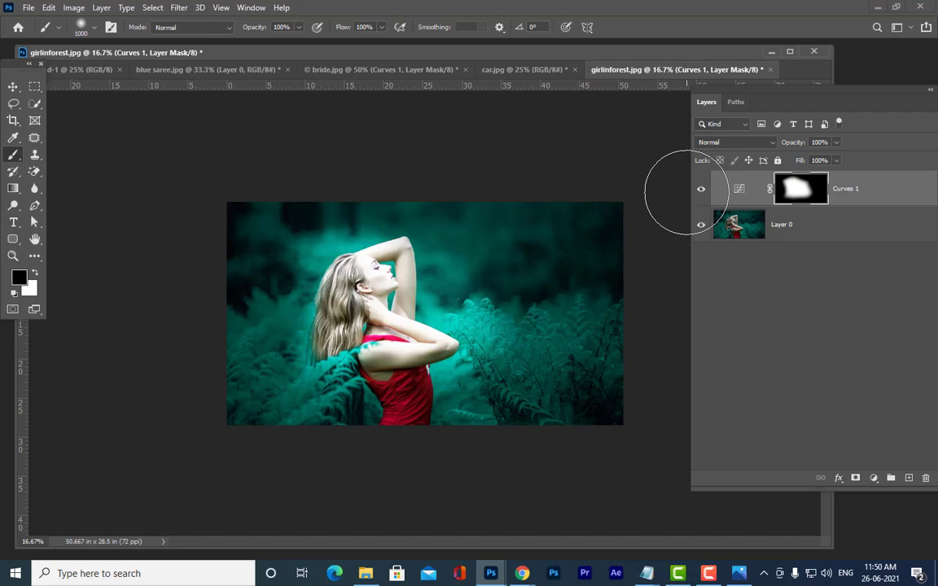
Step: Open 2003-Portrait-of-Shah-Rukh-Khan from the photoshop ref images folder and place its floating window beside girlinforest.jpg
{"action": "key", "text": "ctrl+o"}
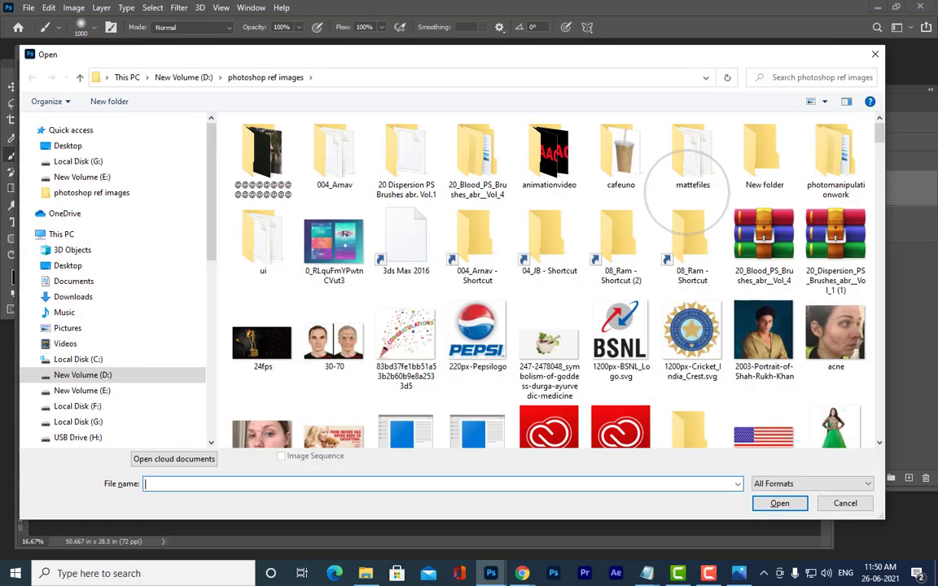
{"action": "left_click", "coordinate": [763, 334]}
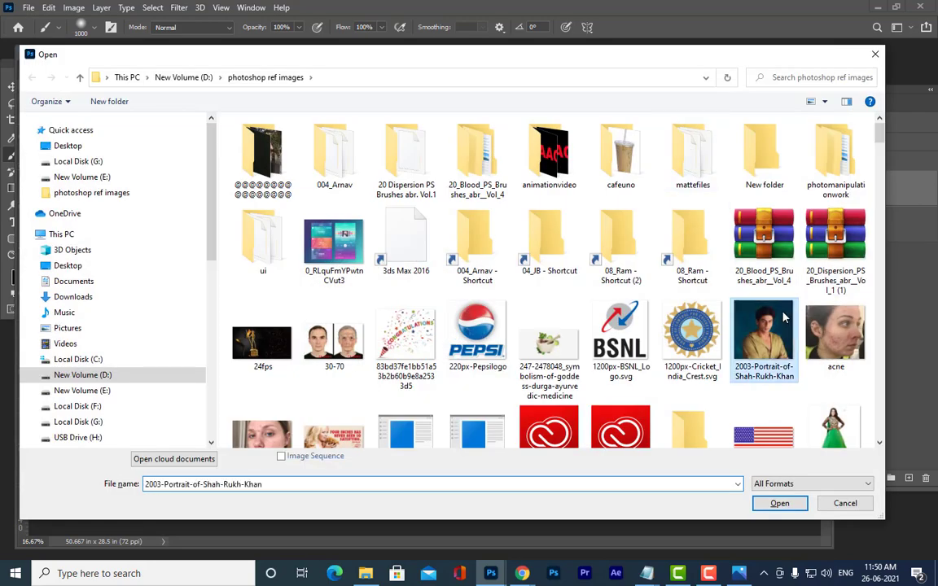
{"action": "left_click", "coordinate": [779, 503]}
{"action": "left_click", "coordinate": [13, 86]}
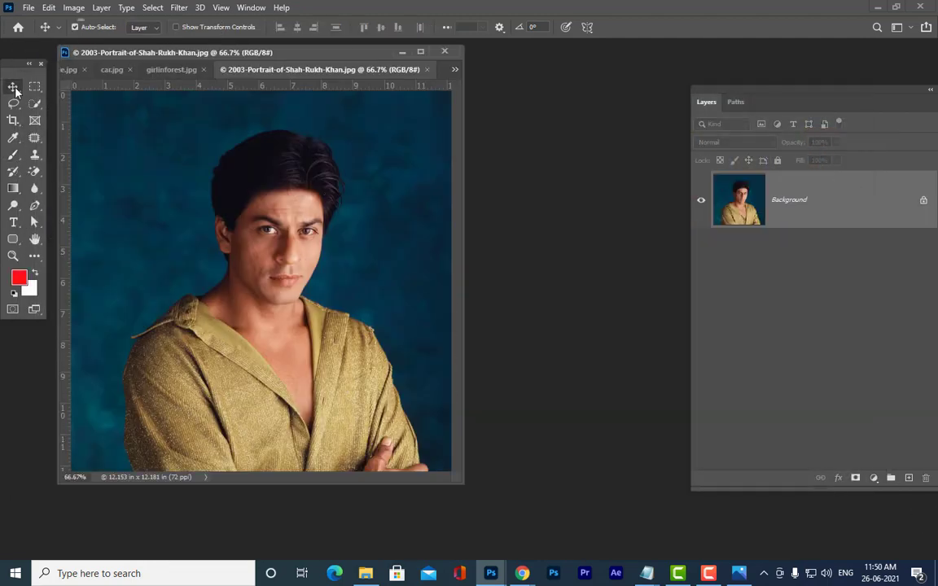
{"action": "left_click_drag", "start_coordinate": [350, 69], "coordinate": [90, 174]}
{"action": "left_click_drag", "start_coordinate": [317, 53], "coordinate": [606, 61]}
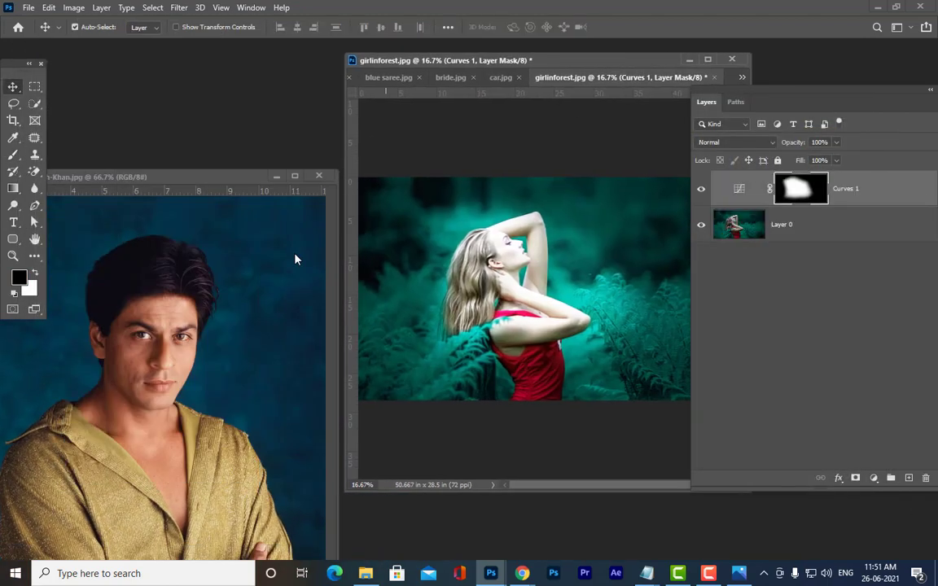
Step: Copy the portrait into girlinforest.jpg as a new layer, close the portrait file and enlarge the document window
{"action": "left_click_drag", "start_coordinate": [219, 183], "coordinate": [585, 221]}
{"action": "left_click", "coordinate": [249, 155]}
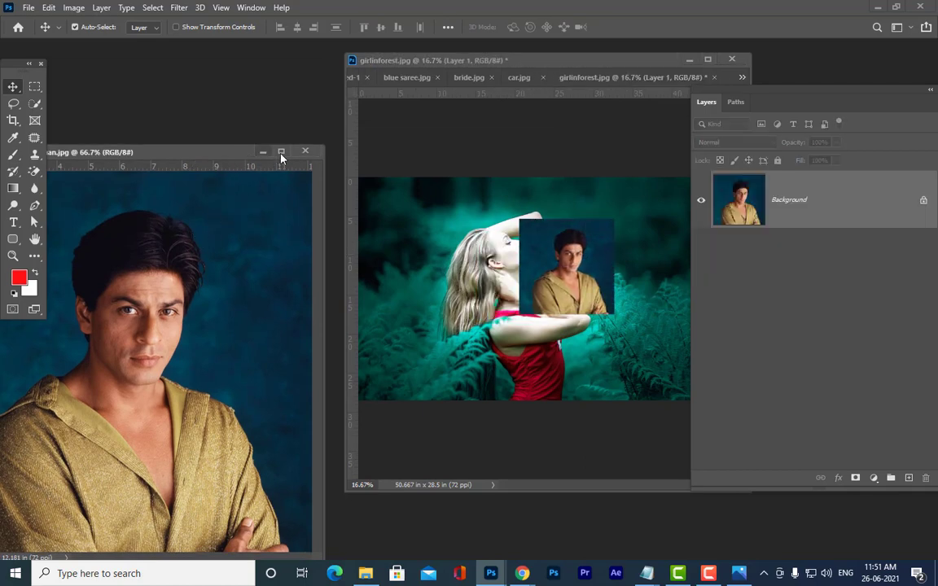
{"action": "left_click", "coordinate": [304, 151]}
{"action": "left_click_drag", "start_coordinate": [471, 59], "coordinate": [268, 45]}
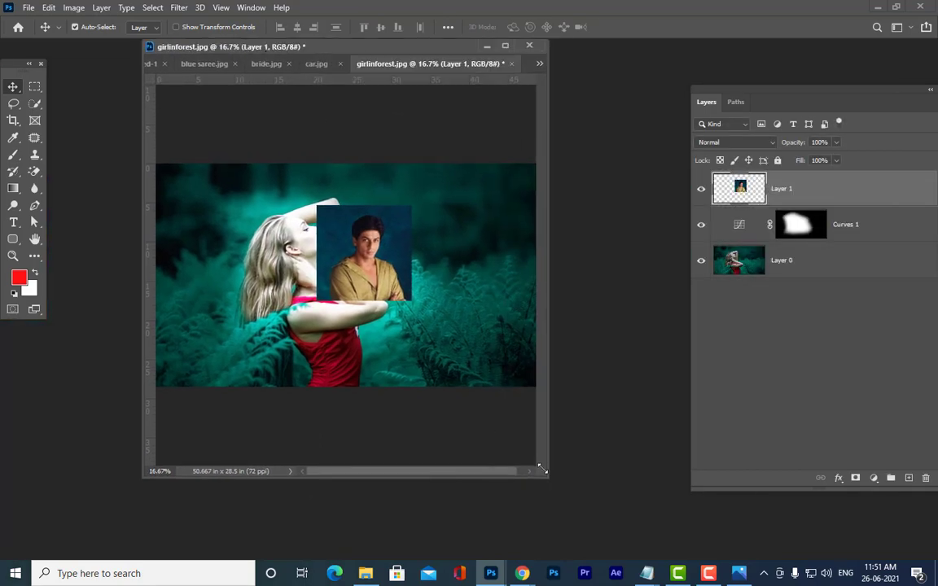
{"action": "left_click_drag", "start_coordinate": [549, 478], "coordinate": [691, 559]}
Step: Scale the portrait layer up to about 528% and position it so it covers the whole canvas
{"action": "left_click_drag", "start_coordinate": [390, 296], "coordinate": [367, 312]}
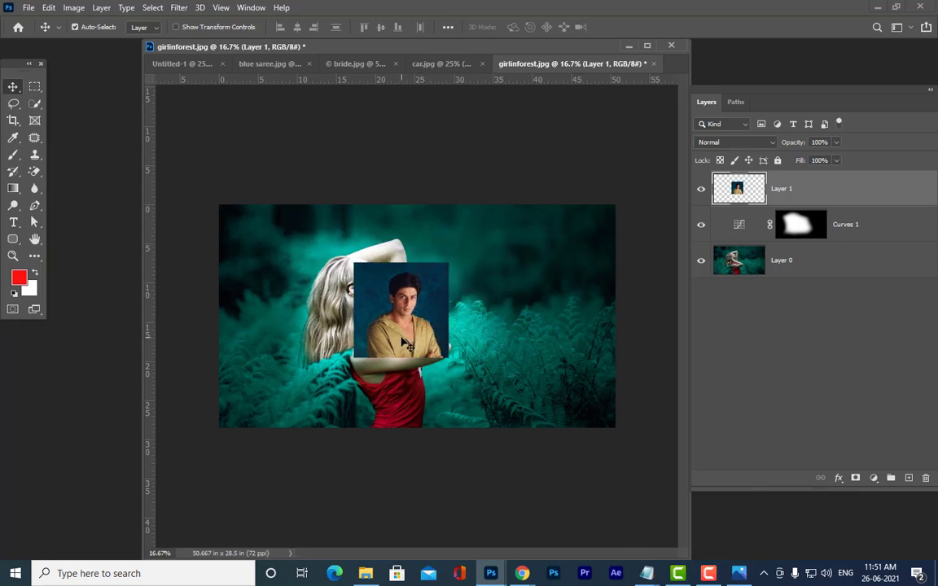
{"action": "key", "text": "ctrl+t"}
{"action": "left_click_drag", "start_coordinate": [449, 359], "coordinate": [652, 565]}
{"action": "left_click_drag", "start_coordinate": [465, 214], "coordinate": [470, 304]}
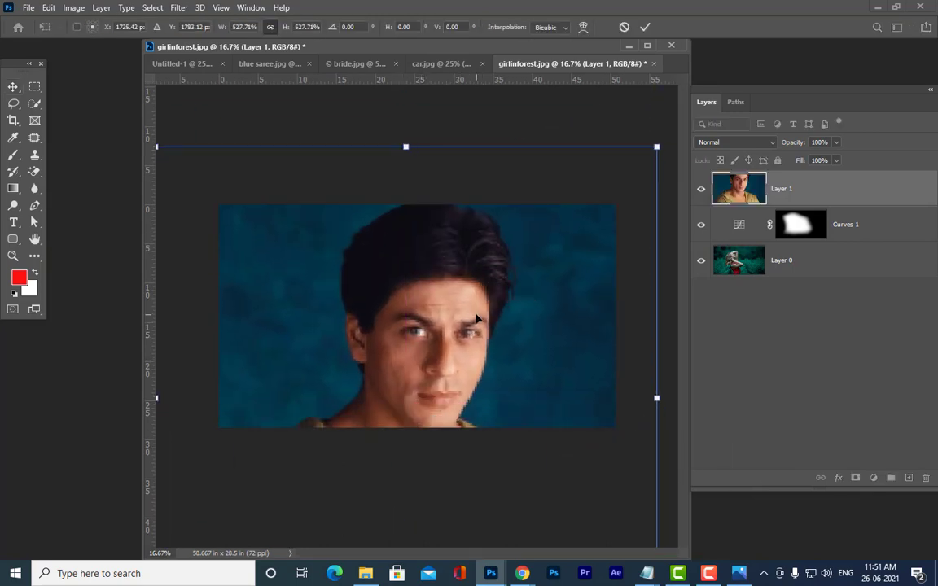
{"action": "key", "text": "Return"}
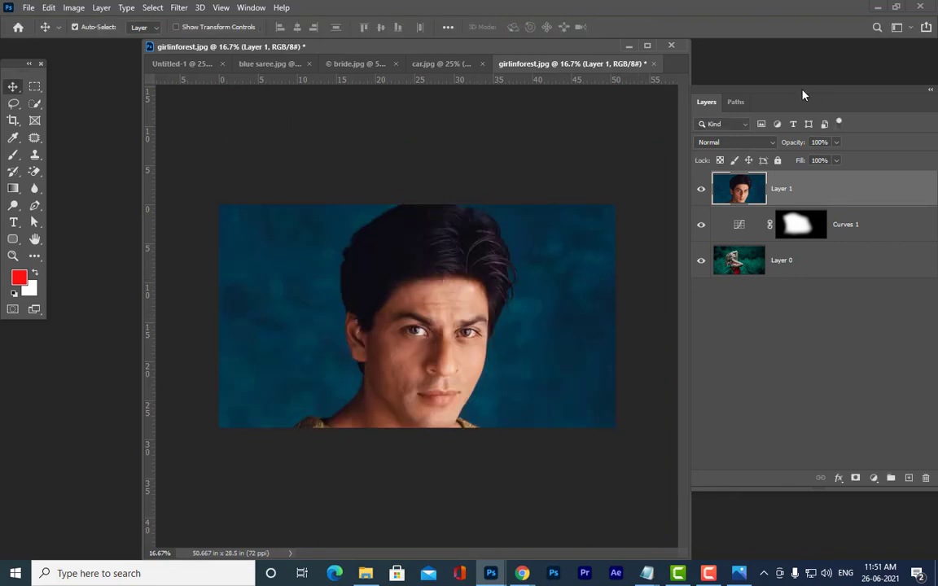
Step: Add a Curves adjustment layer above the portrait and bend its RGB curve up, then steeply down to darken the image
{"action": "left_click_drag", "start_coordinate": [802, 95], "coordinate": [714, 68]}
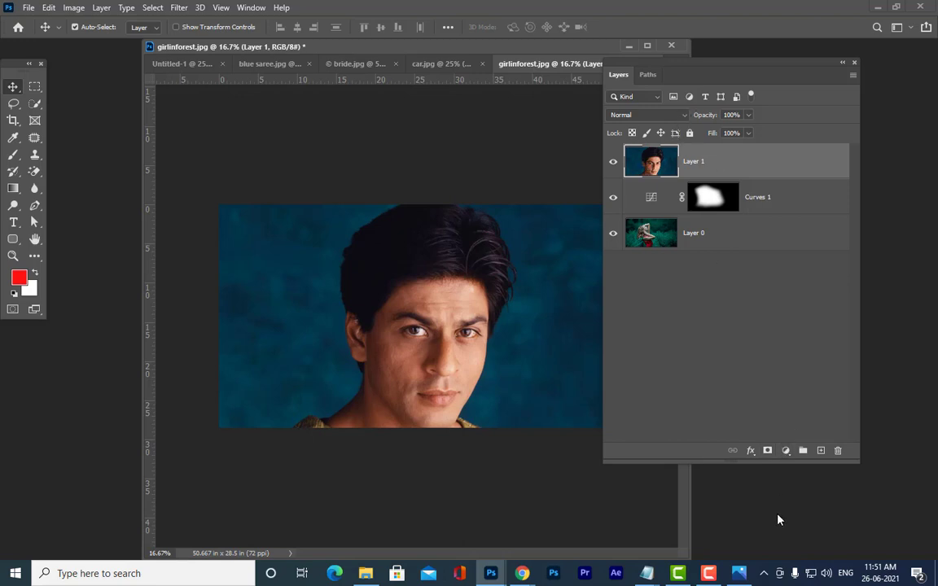
{"action": "left_click", "coordinate": [784, 450]}
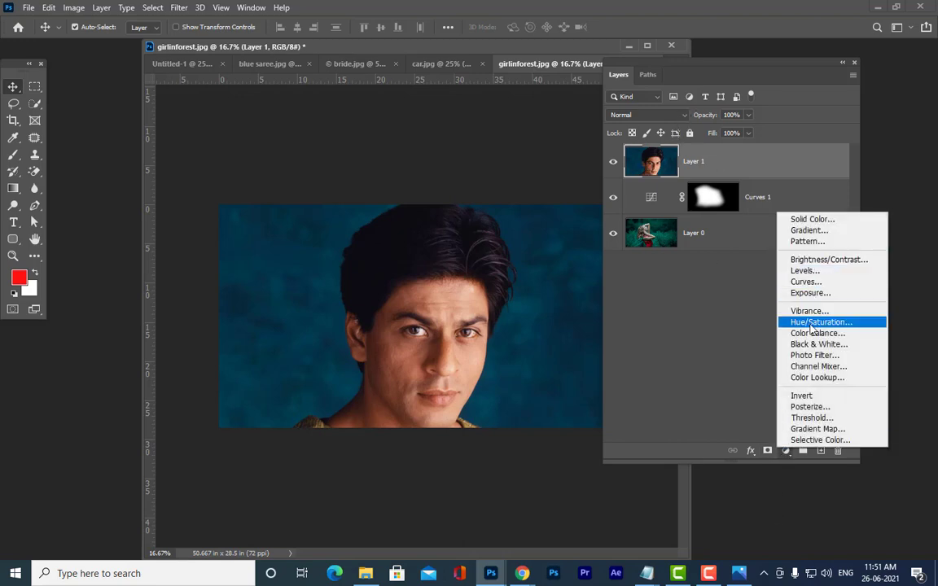
{"action": "left_click", "coordinate": [806, 281]}
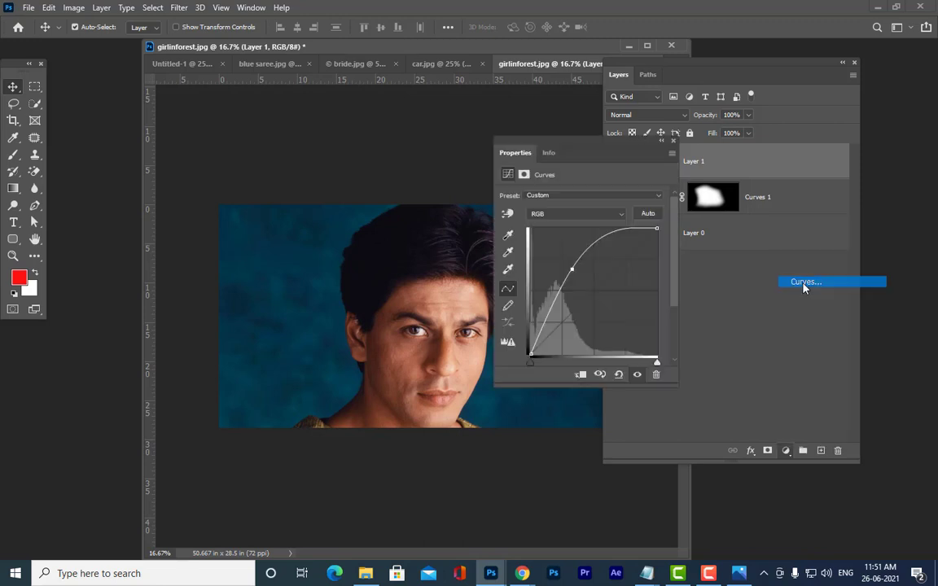
{"action": "left_click_drag", "start_coordinate": [596, 284], "coordinate": [574, 270]}
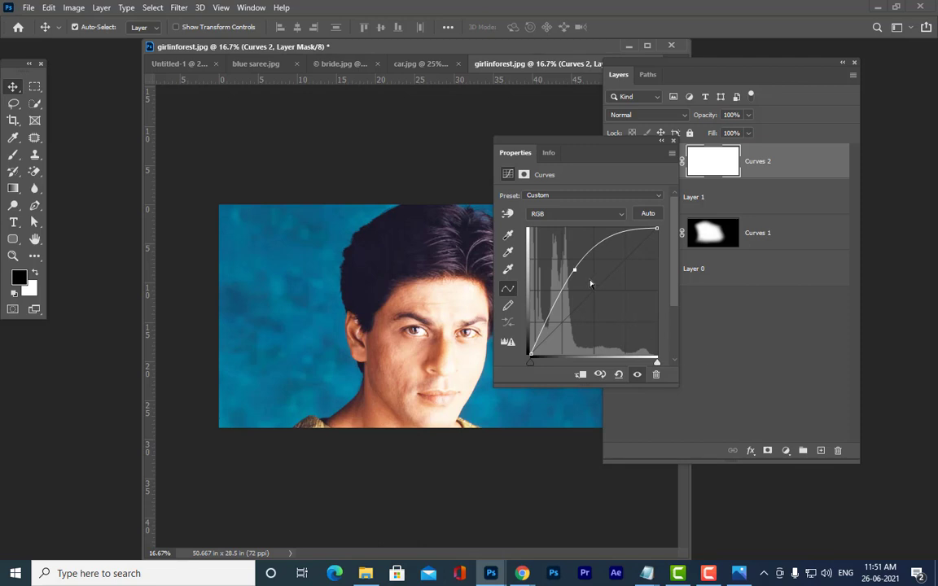
{"action": "left_click_drag", "start_coordinate": [575, 272], "coordinate": [619, 314]}
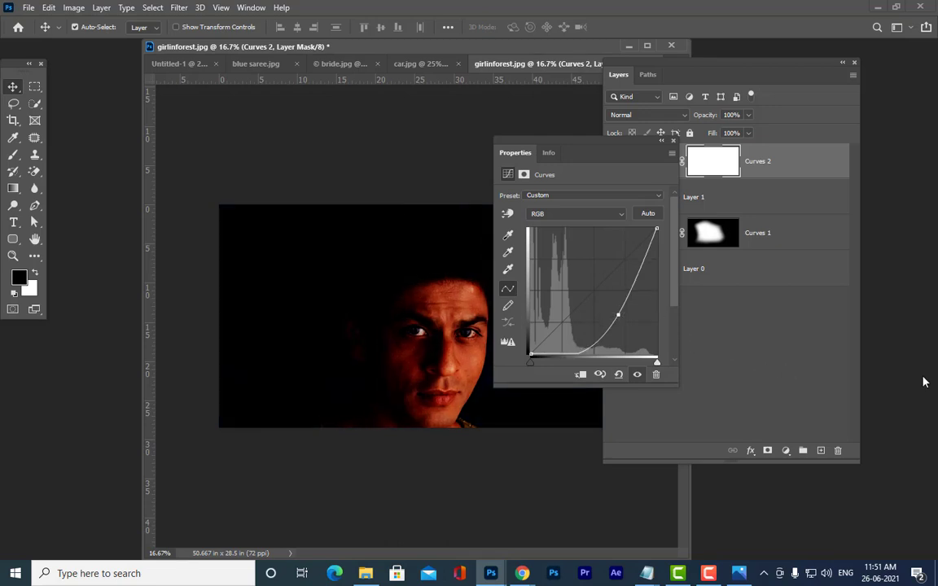
{"action": "left_click", "coordinate": [672, 140]}
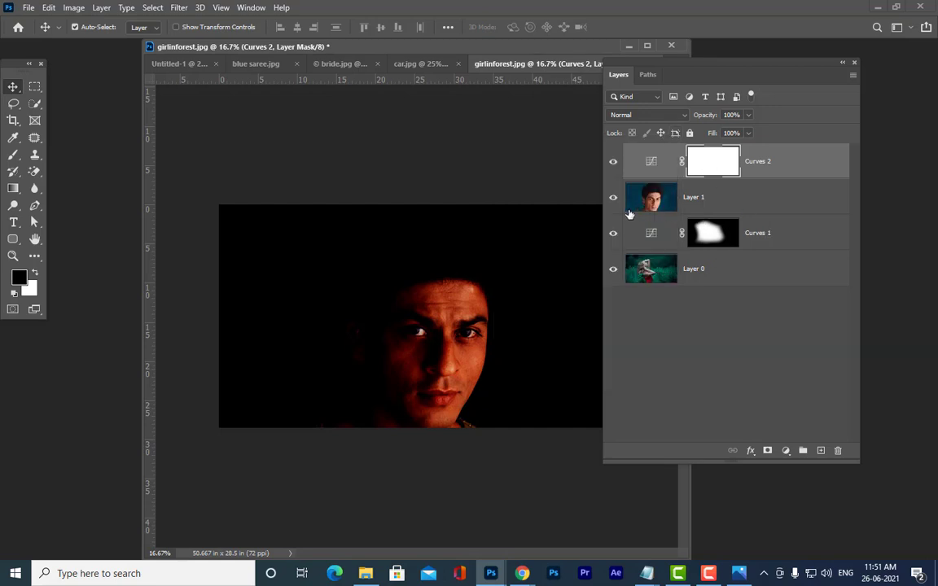
{"action": "left_click_drag", "start_coordinate": [630, 65], "coordinate": [815, 89]}
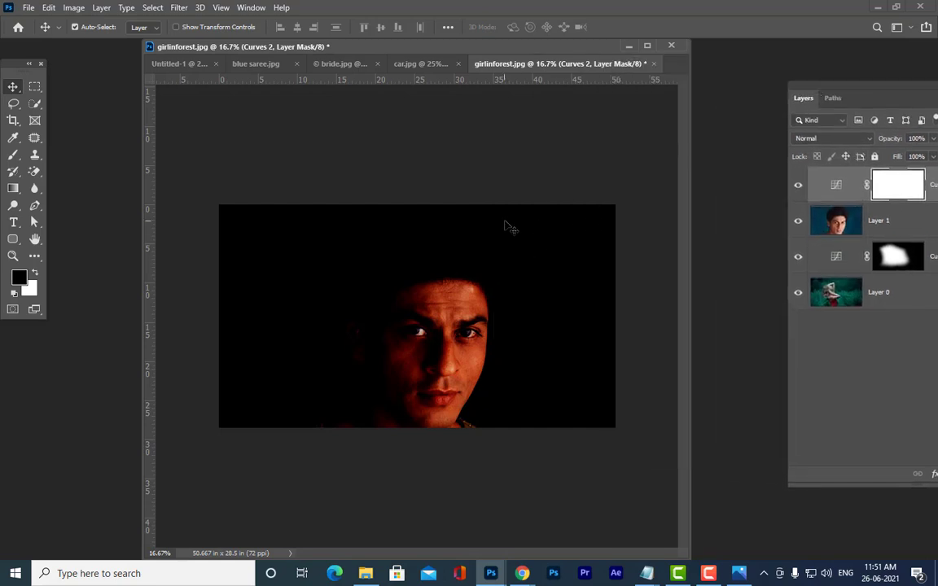
Step: Scale the portrait layer down proportionally and move it to the right half of the canvas, revealing the girl
{"action": "key", "text": "ctrl+t"}
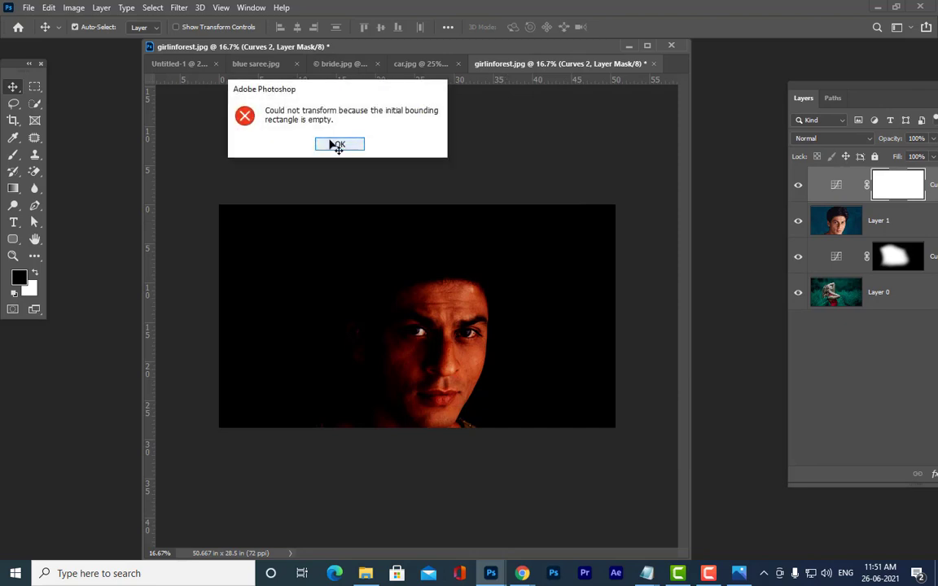
{"action": "left_click", "coordinate": [334, 144]}
{"action": "left_click", "coordinate": [824, 208]}
{"action": "key", "text": "ctrl+t"}
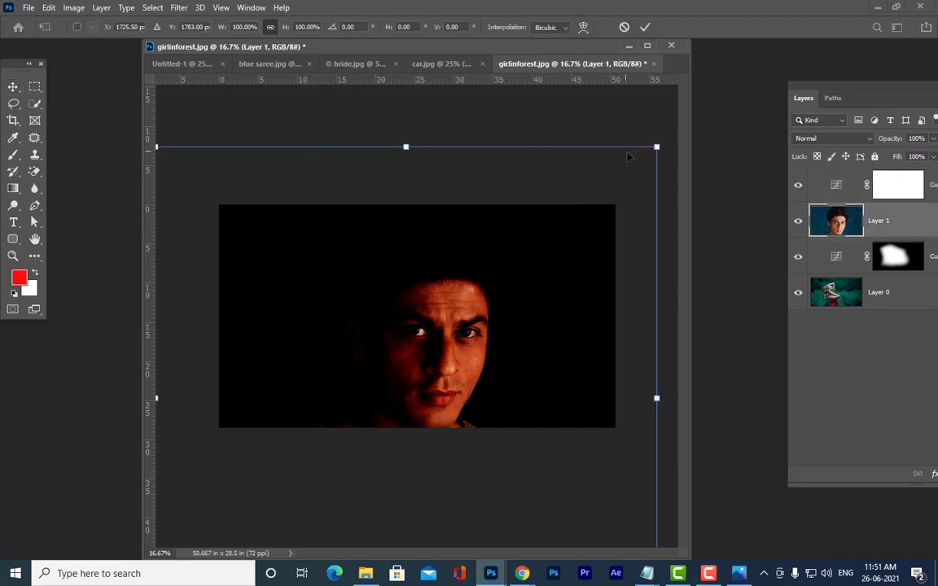
{"action": "left_click_drag", "start_coordinate": [657, 147], "coordinate": [543, 262]}
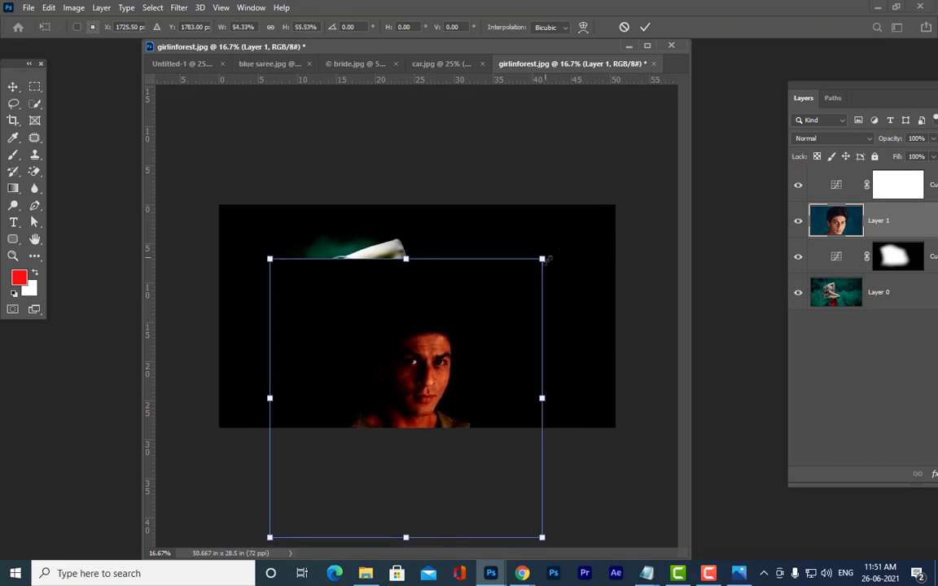
{"action": "key", "text": "ctrl+z"}
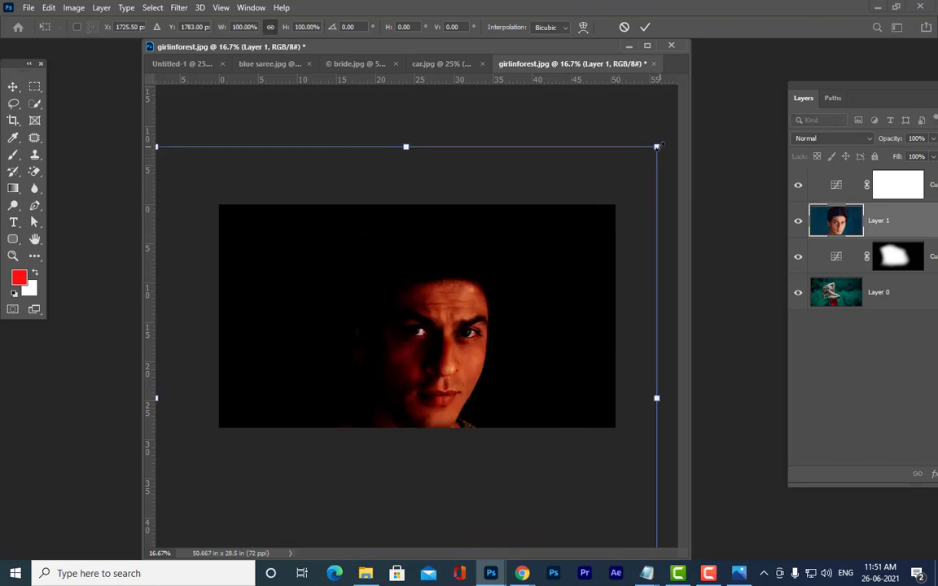
{"action": "left_click_drag", "start_coordinate": [657, 147], "coordinate": [498, 305]}
{"action": "left_click_drag", "start_coordinate": [494, 352], "coordinate": [610, 269]}
{"action": "key", "text": "Return"}
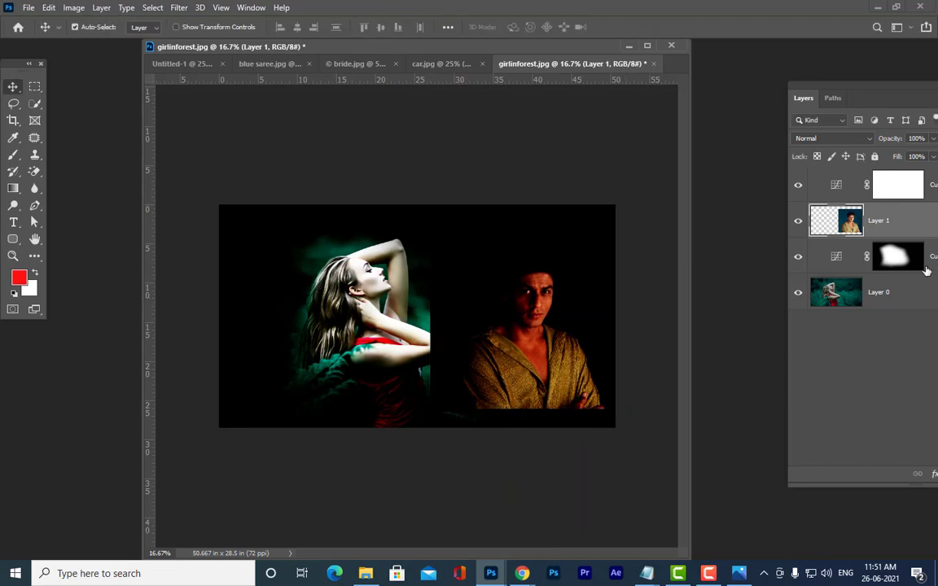
Step: Scale the girl photo on Layer 0 down to roughly half size and move it to the left half of the canvas
{"action": "left_click", "coordinate": [847, 292]}
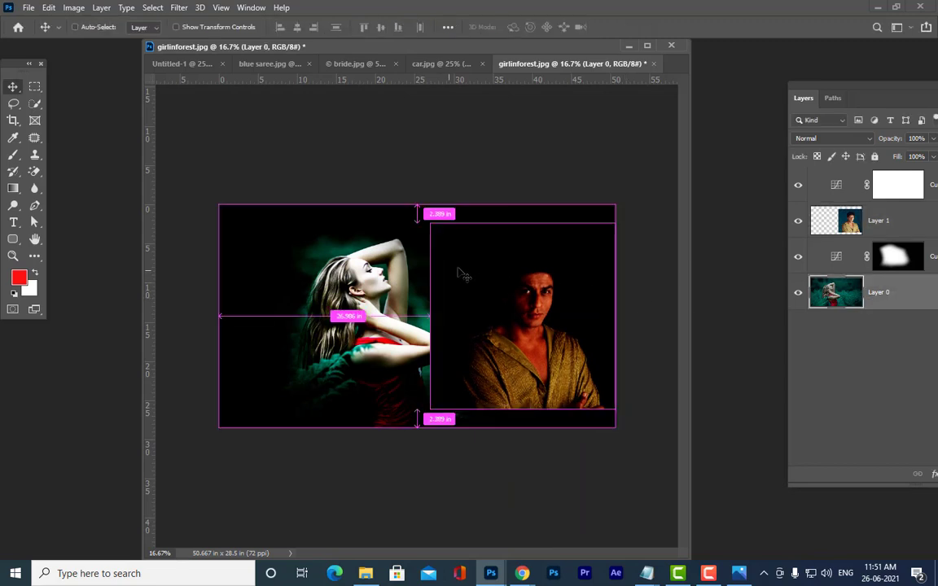
{"action": "key", "text": "ctrl+t"}
{"action": "left_click_drag", "start_coordinate": [615, 205], "coordinate": [523, 254]}
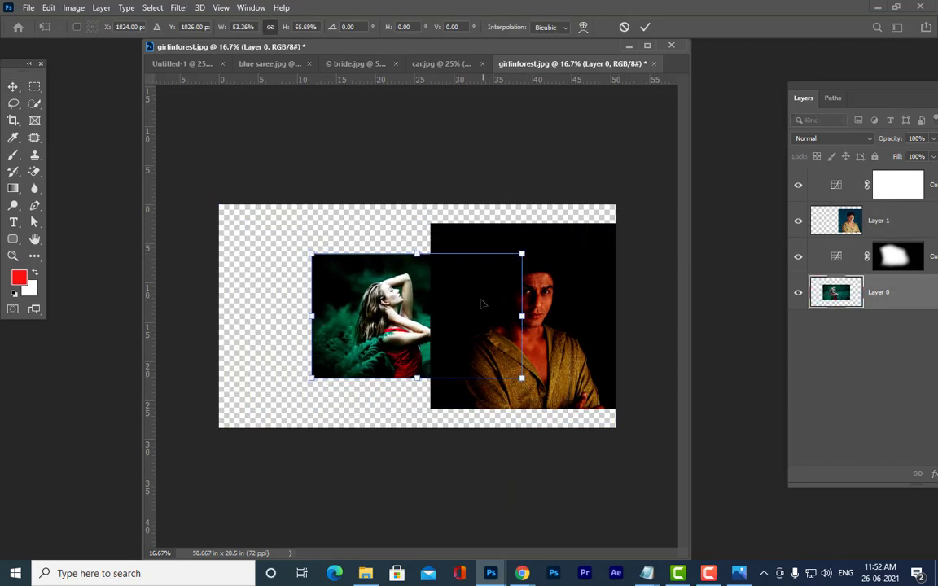
{"action": "left_click_drag", "start_coordinate": [482, 304], "coordinate": [397, 292]}
{"action": "key", "text": "Return"}
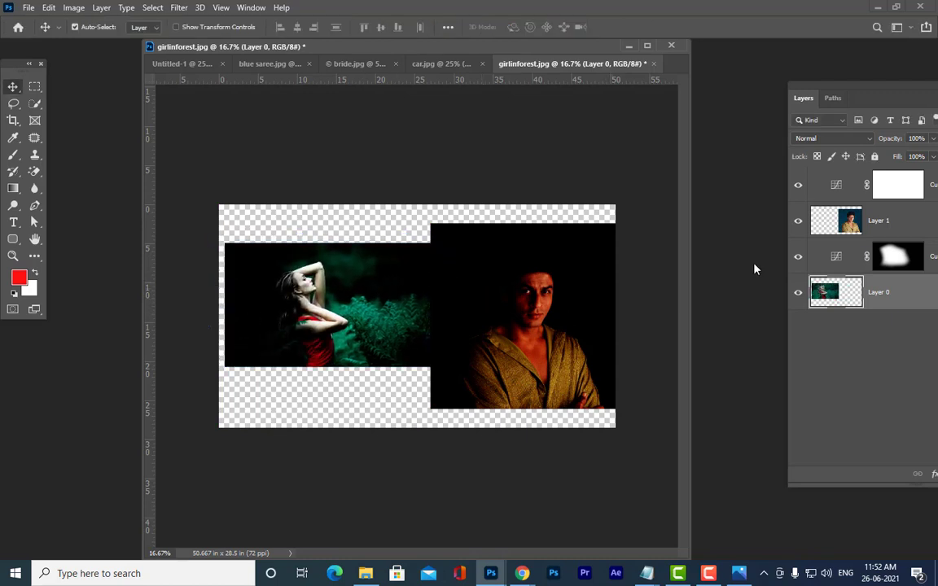
Step: Reopen the Curves 2 adjustment and raise its RGB curve above the diagonal to brighten both photos beneath it
{"action": "left_click_drag", "start_coordinate": [848, 92], "coordinate": [764, 83]}
{"action": "left_click_drag", "start_coordinate": [383, 268], "coordinate": [381, 270]}
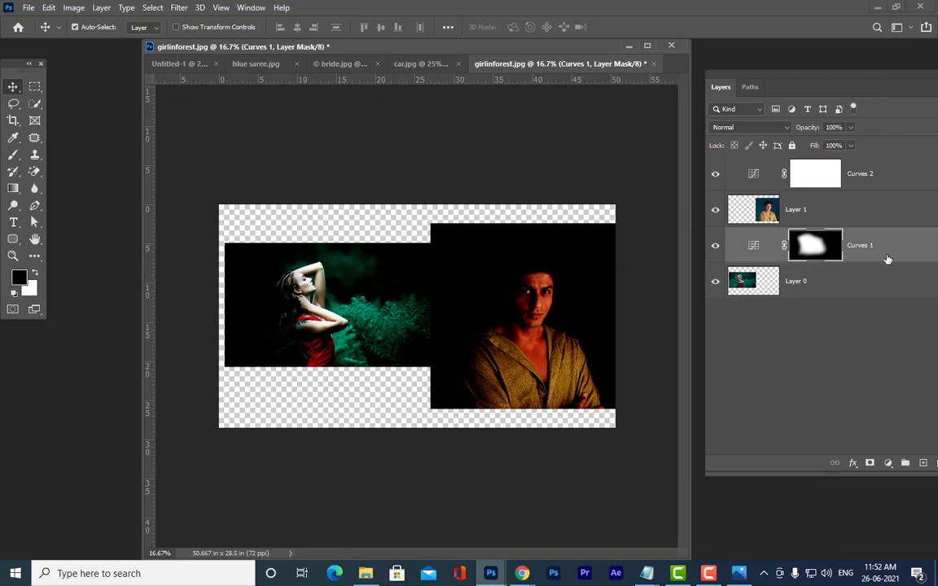
{"action": "left_click", "coordinate": [896, 204]}
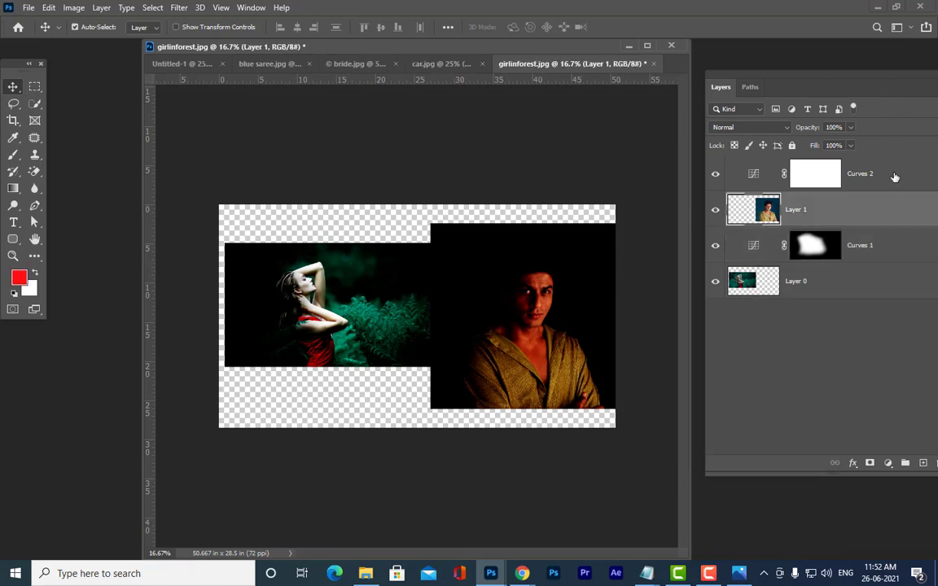
{"action": "left_click", "coordinate": [895, 177]}
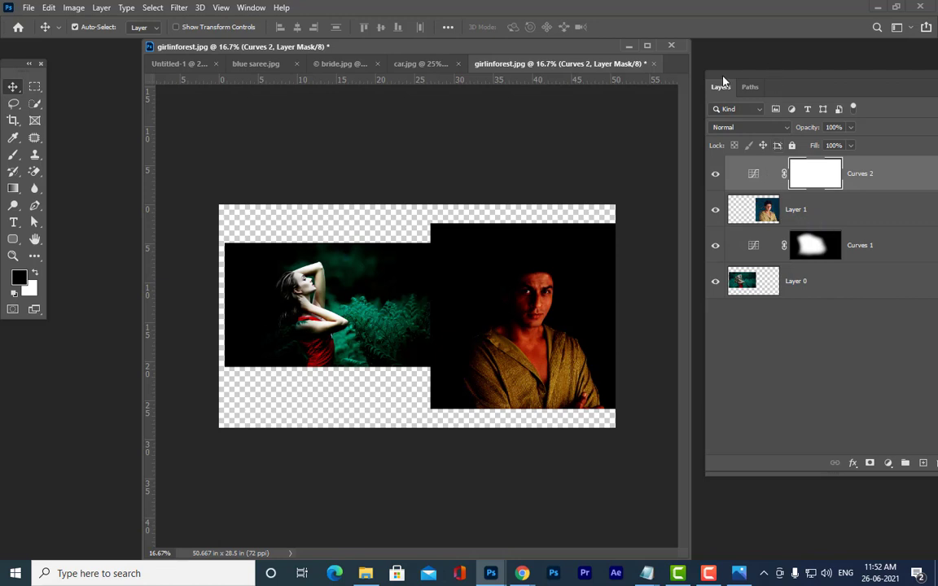
{"action": "double_click", "coordinate": [752, 176]}
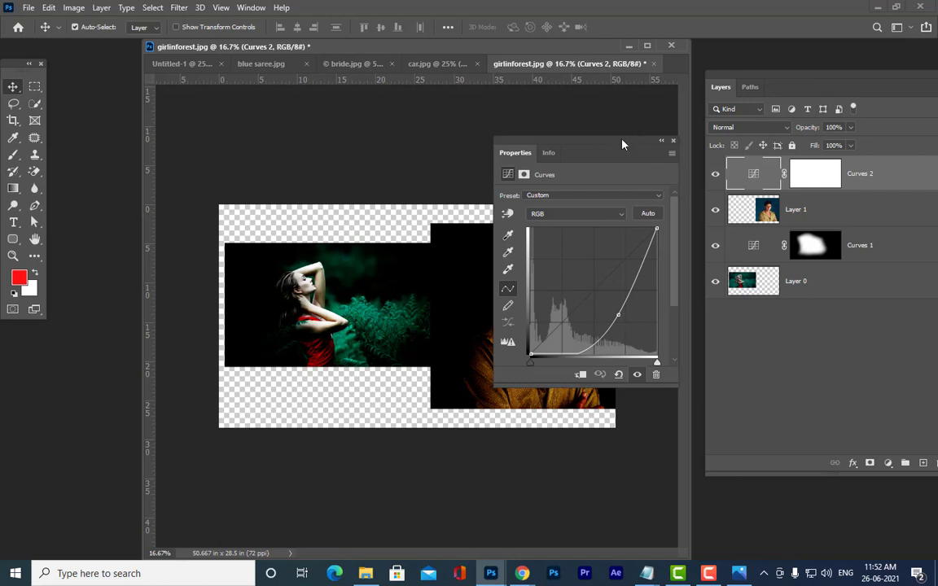
{"action": "left_click_drag", "start_coordinate": [622, 145], "coordinate": [816, 80]}
{"action": "left_click_drag", "start_coordinate": [813, 249], "coordinate": [794, 237]}
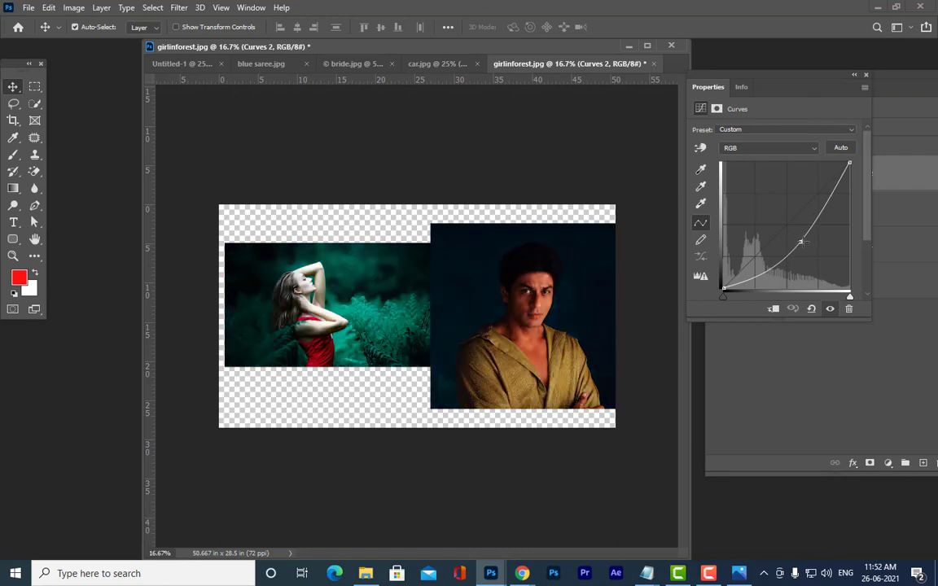
{"action": "left_click_drag", "start_coordinate": [735, 77], "coordinate": [592, 22]}
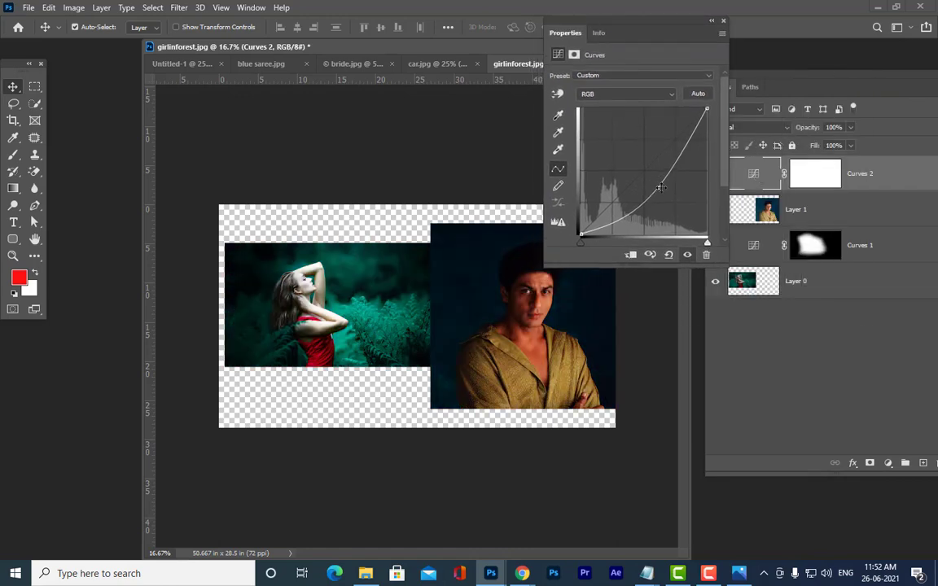
{"action": "left_click_drag", "start_coordinate": [659, 188], "coordinate": [632, 165]}
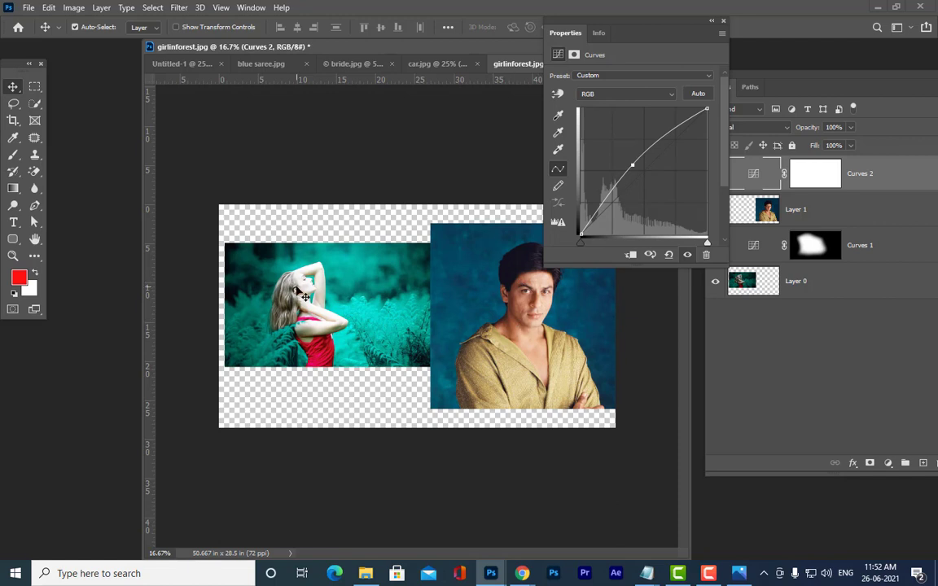
Step: Lower the Curves 2 RGB curve, clip the adjustment to the portrait on Layer 1, and darken it further
{"action": "left_click_drag", "start_coordinate": [633, 167], "coordinate": [660, 189]}
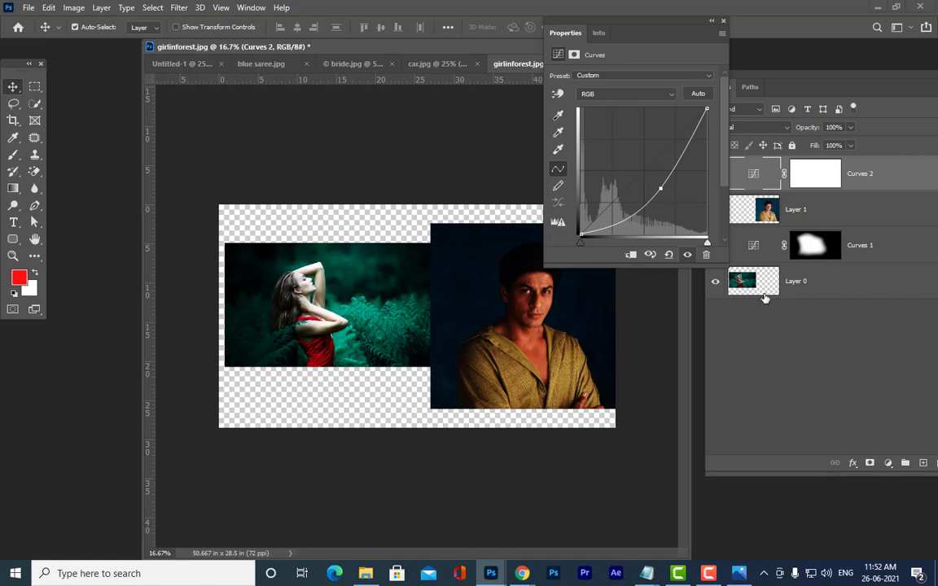
{"action": "left_click", "coordinate": [630, 255]}
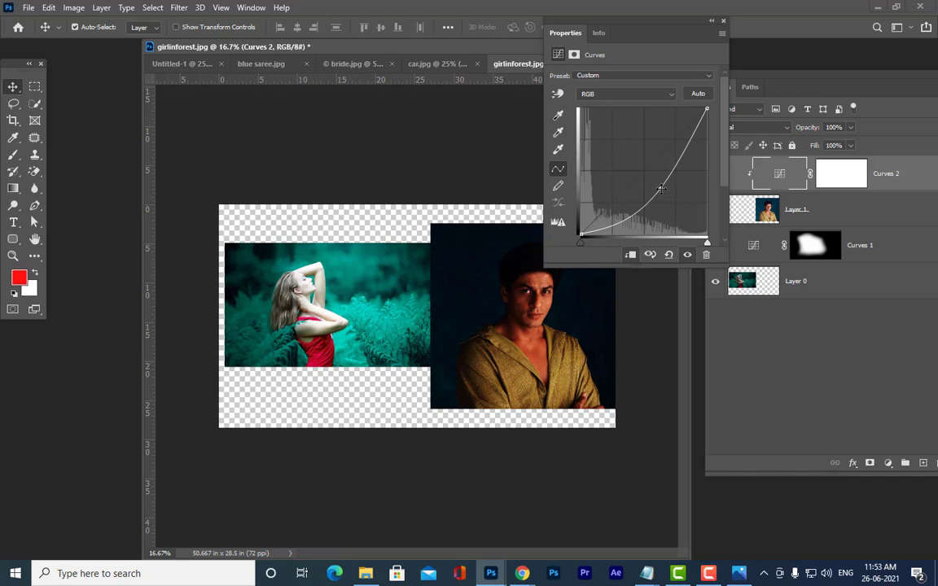
{"action": "mouse_move", "coordinate": [661, 189]}
{"action": "left_mouse_down"}
{"action": "mouse_move", "coordinate": [617, 141]}
{"action": "mouse_move", "coordinate": [668, 197]}
{"action": "mouse_move", "coordinate": [611, 149]}
{"action": "mouse_move", "coordinate": [655, 206]}
{"action": "left_mouse_up"}
{"action": "left_click_drag", "start_coordinate": [652, 197], "coordinate": [658, 203]}
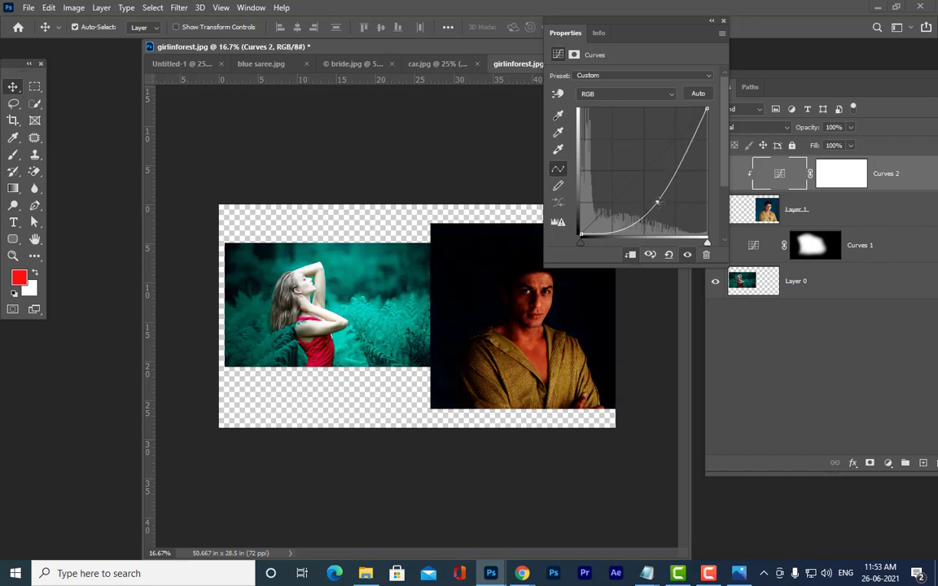
{"action": "left_click", "coordinate": [723, 21]}
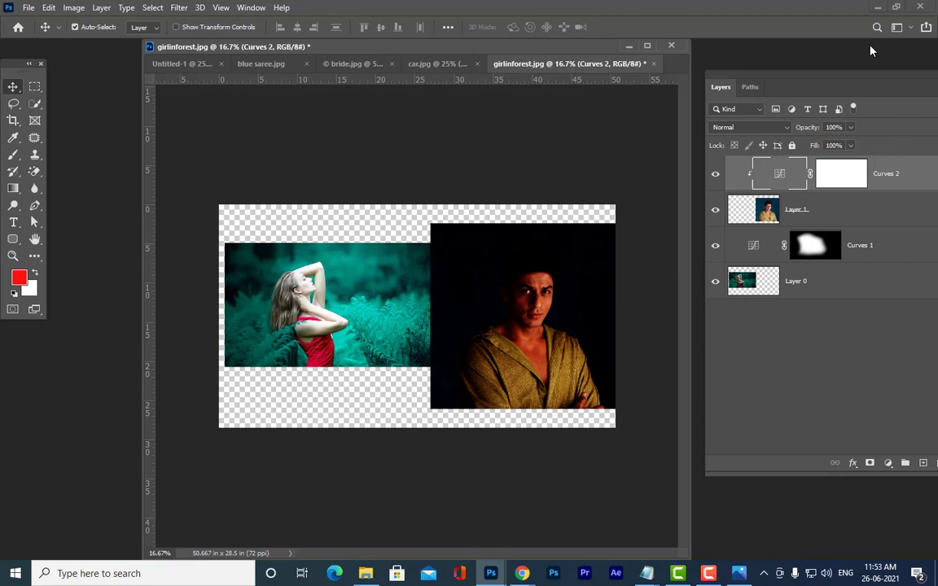
Step: Delete the Curves 2, Layer 1 and Curves 1 layers, and move the remaining girl photo to the middle of the canvas
{"action": "key", "text": "Delete"}
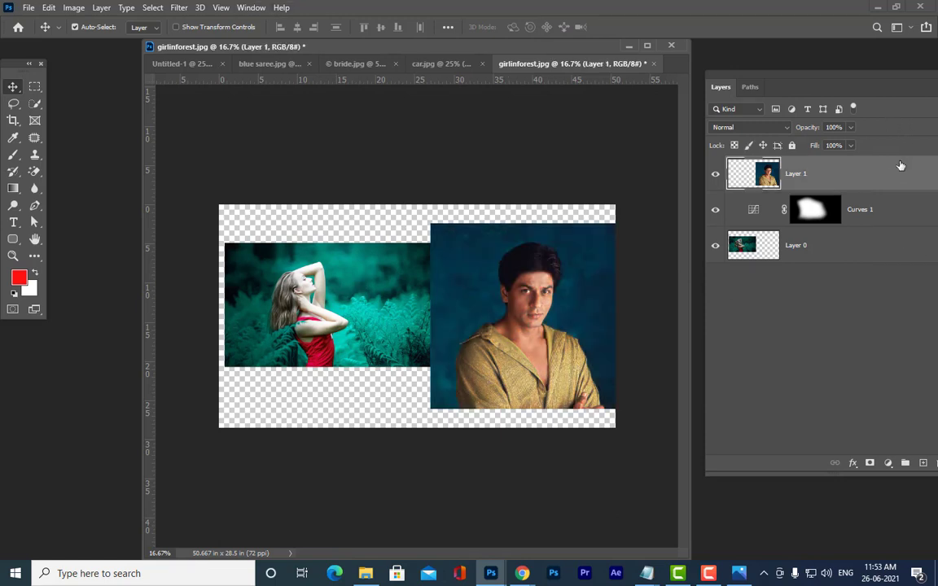
{"action": "key", "text": "Delete"}
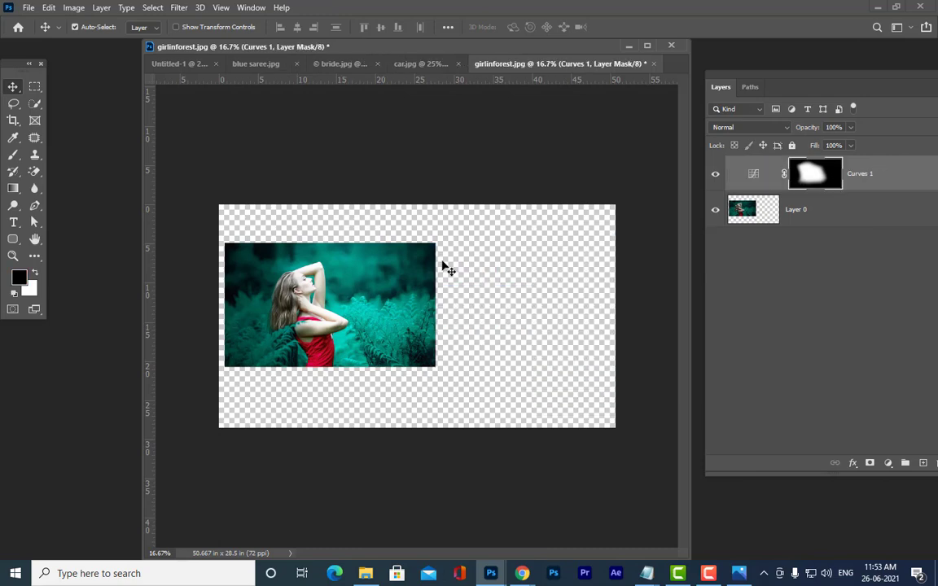
{"action": "left_click_drag", "start_coordinate": [370, 269], "coordinate": [489, 268]}
{"action": "key", "text": "Delete"}
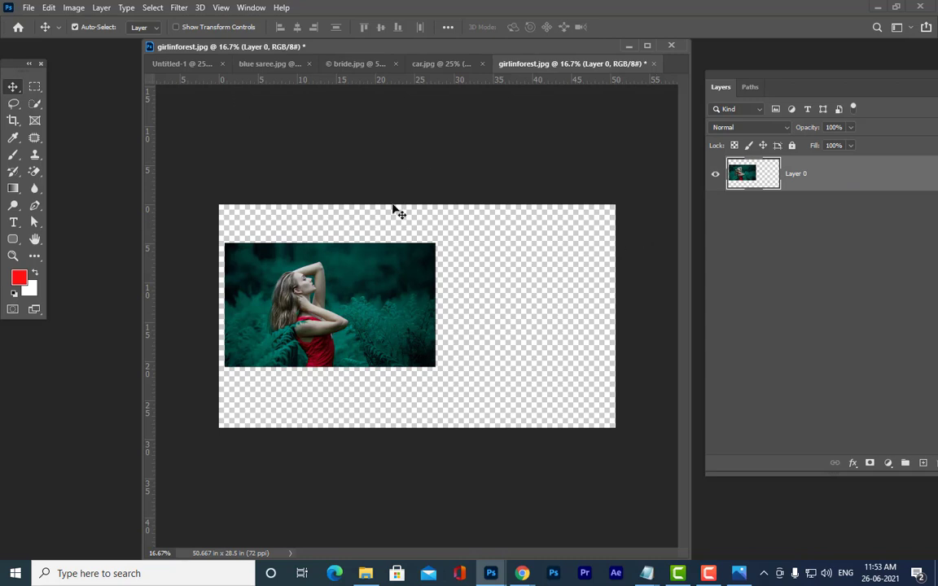
{"action": "left_click_drag", "start_coordinate": [397, 290], "coordinate": [471, 302]}
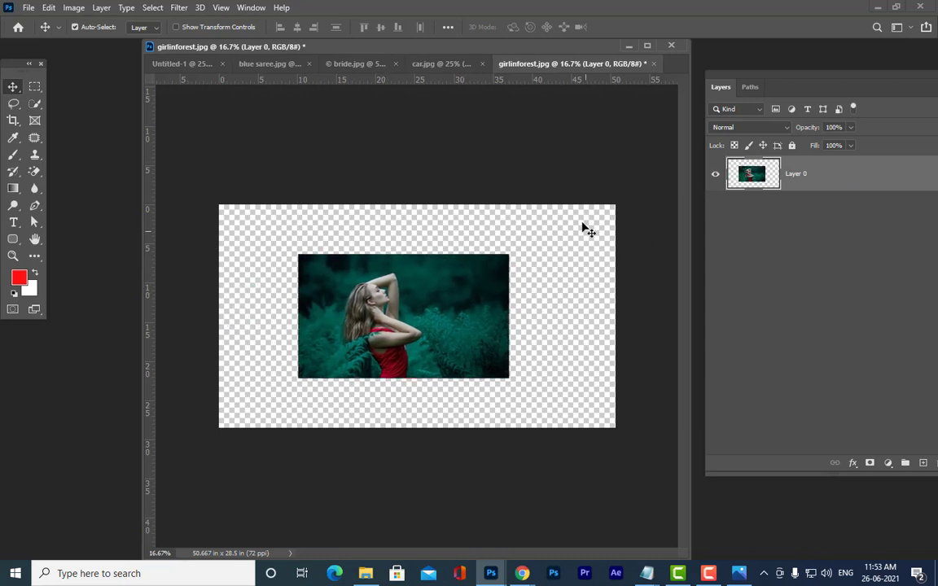
Step: Switch to car.jpg and convert its locked Background into the regular Layer 0, viewing the photo at 33.3%
{"action": "left_click", "coordinate": [439, 64]}
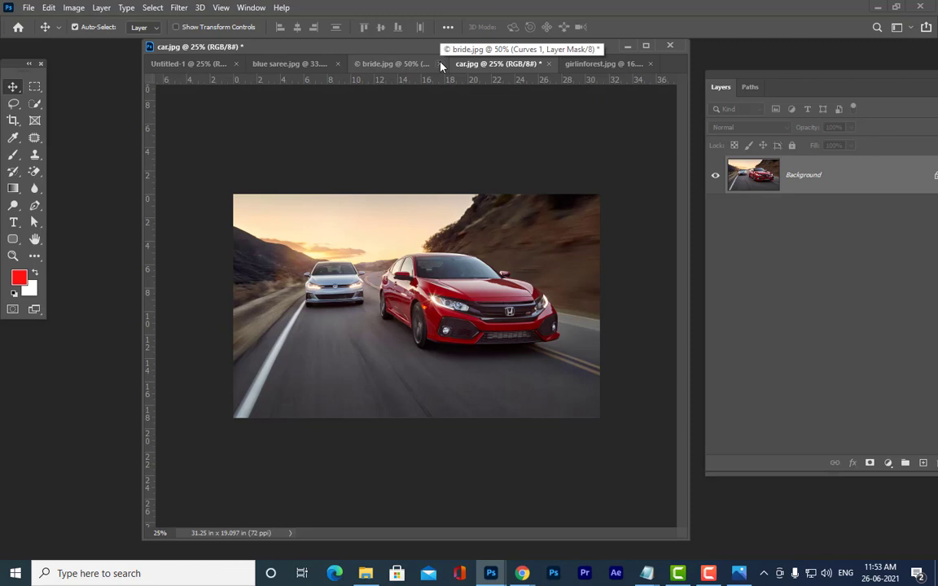
{"action": "left_click_drag", "start_coordinate": [440, 52], "coordinate": [416, 82]}
{"action": "left_click_drag", "start_coordinate": [721, 87], "coordinate": [773, 82]}
{"action": "double_click", "coordinate": [727, 201]}
{"action": "left_click", "coordinate": [597, 90]}
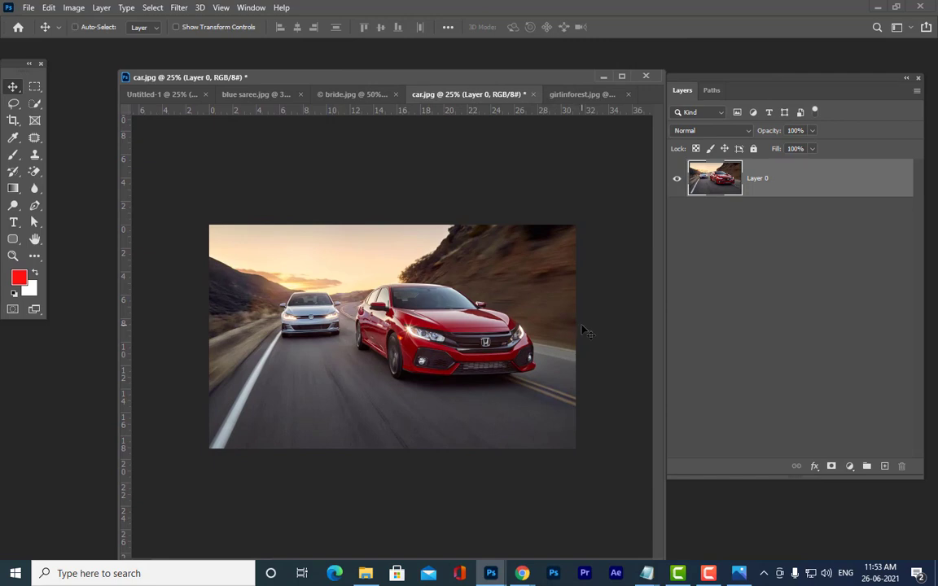
{"action": "key", "text": "ctrl+plus"}
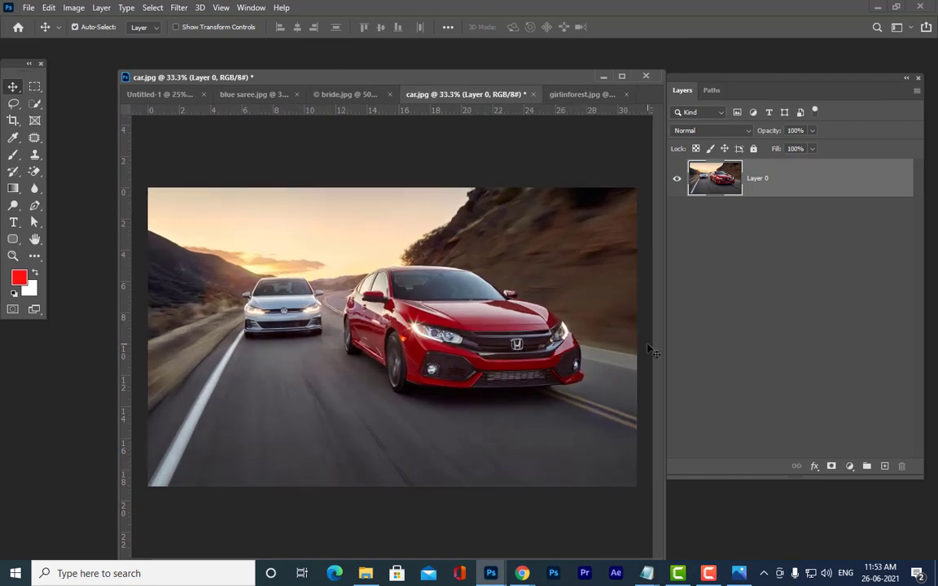
{"action": "left_click_drag", "start_coordinate": [732, 84], "coordinate": [747, 74]}
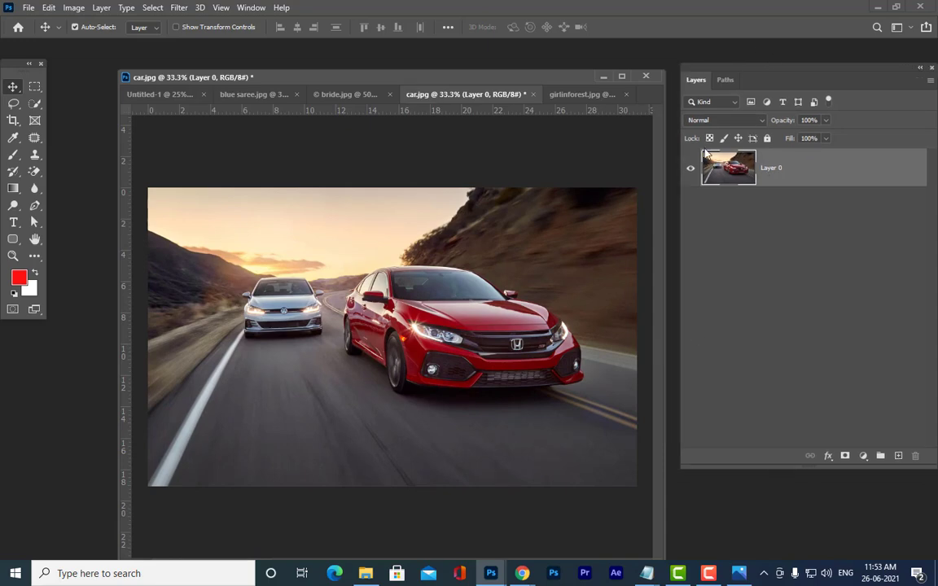
Step: Add a Hue/Saturation adjustment layer above the car photo and sample the red car to target the Reds range
{"action": "left_click", "coordinate": [864, 456]}
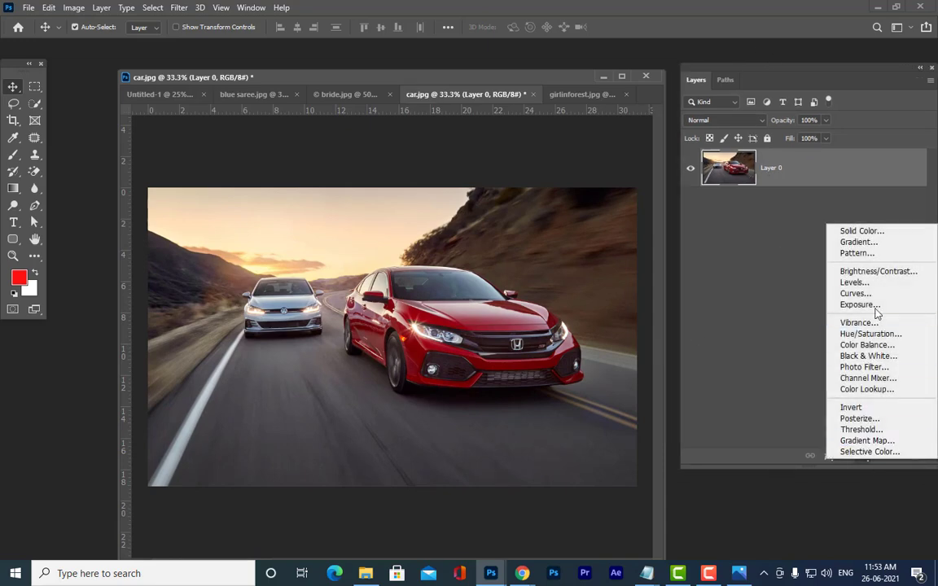
{"action": "left_click", "coordinate": [870, 336]}
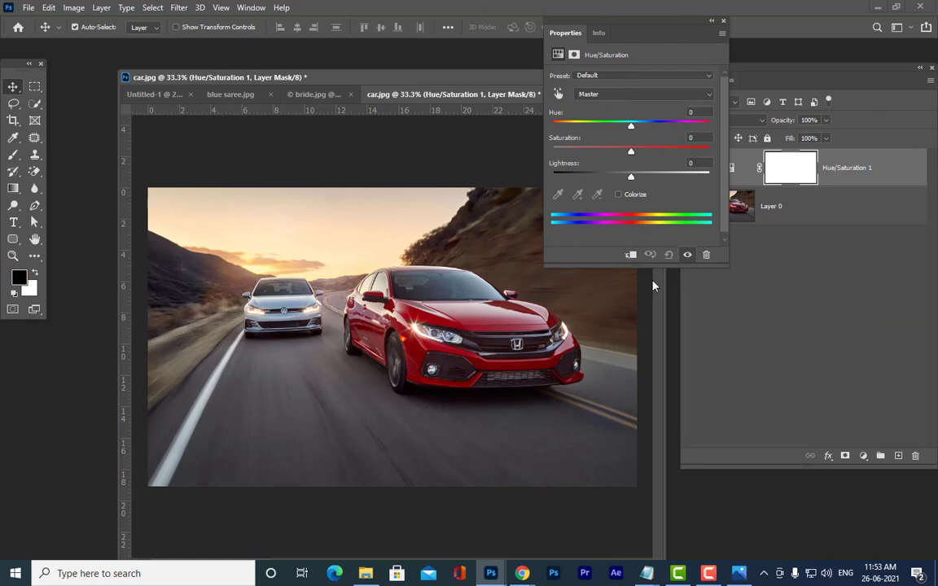
{"action": "left_click_drag", "start_coordinate": [546, 18], "coordinate": [649, 40]}
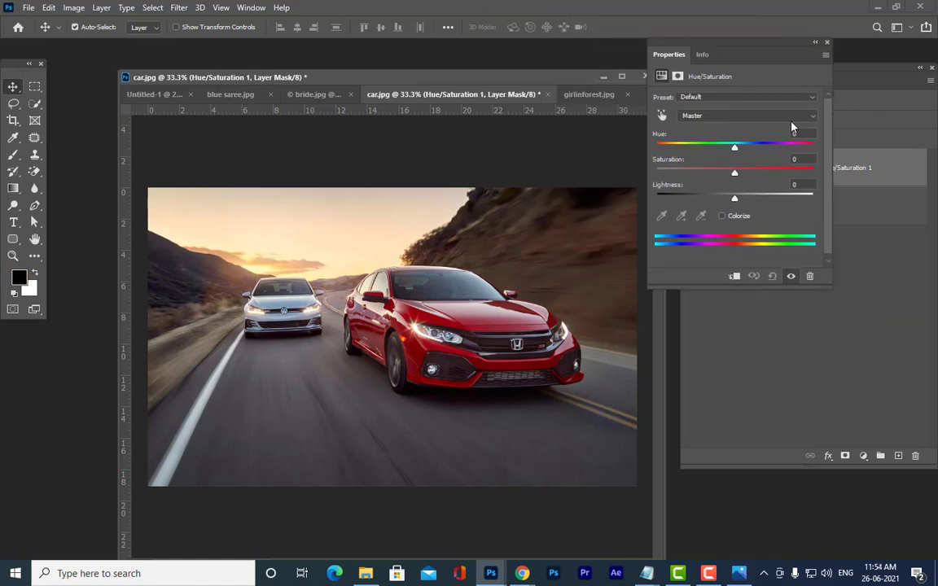
{"action": "left_click", "coordinate": [662, 115]}
{"action": "left_click", "coordinate": [540, 287]}
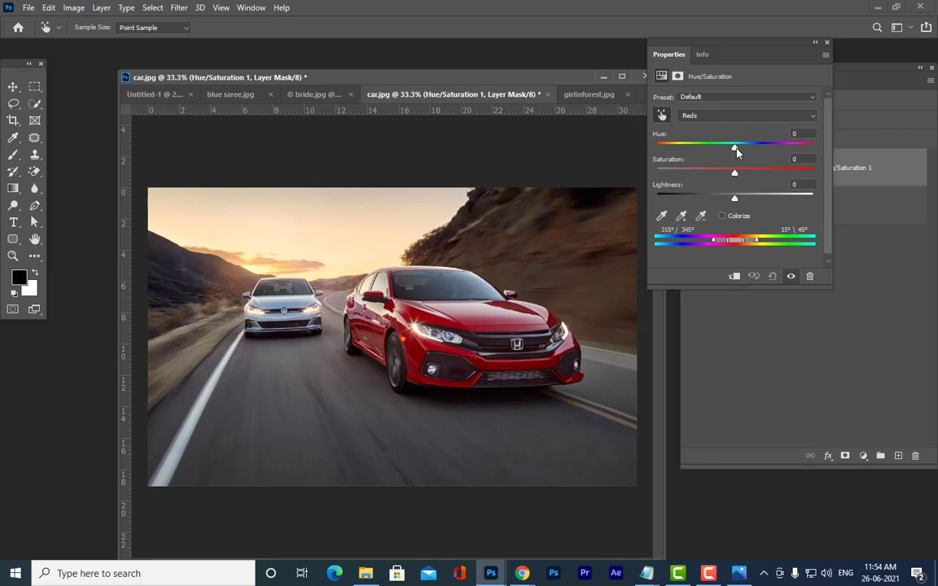
Step: Shift the Reds hue to slightly below -104 to recolour the red car deep blue, and close the adjustment settings
{"action": "mouse_move", "coordinate": [735, 148]}
{"action": "left_mouse_down"}
{"action": "mouse_move", "coordinate": [754, 149]}
{"action": "mouse_move", "coordinate": [744, 148]}
{"action": "left_mouse_up"}
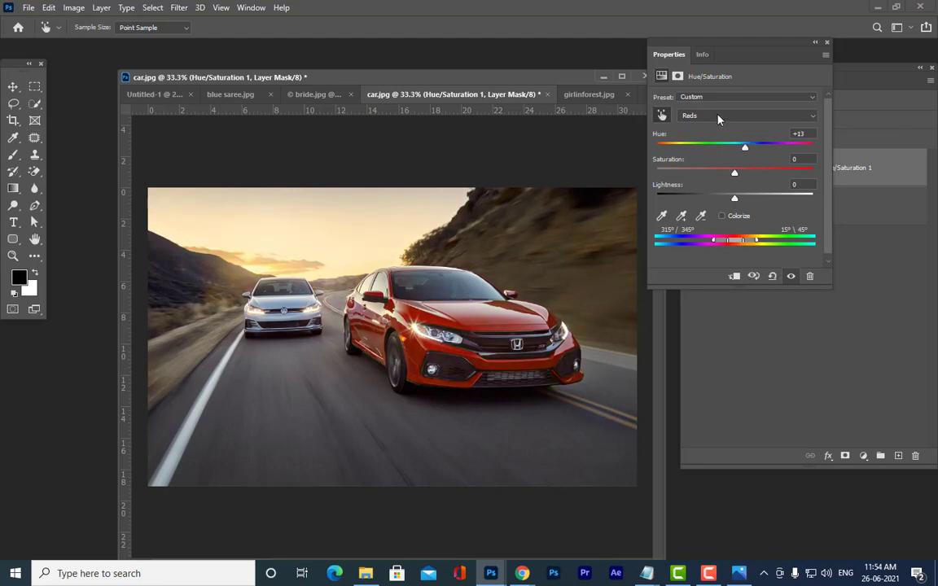
{"action": "left_click", "coordinate": [718, 119]}
{"action": "left_click", "coordinate": [720, 120]}
{"action": "left_click_drag", "start_coordinate": [744, 150], "coordinate": [682, 152]}
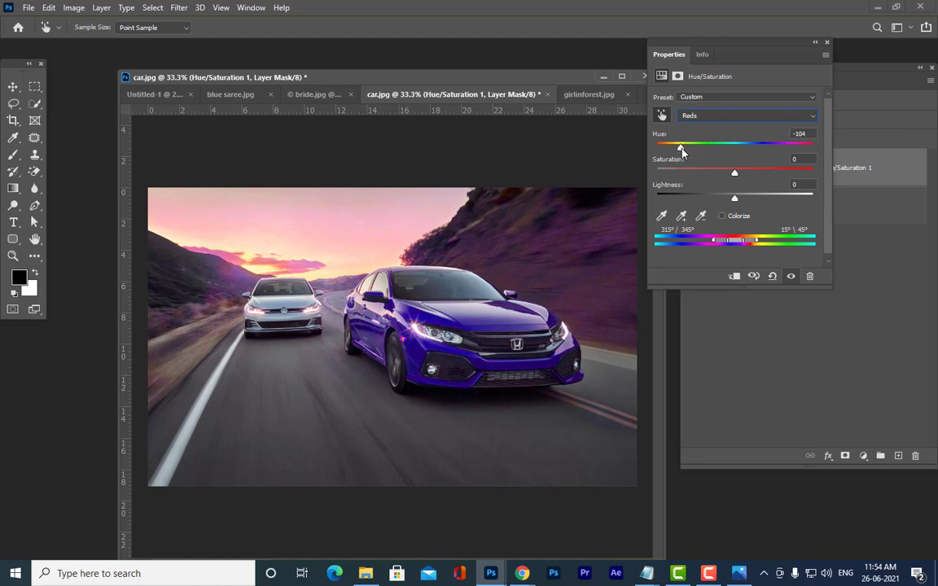
{"action": "left_click_drag", "start_coordinate": [682, 152], "coordinate": [679, 151]}
{"action": "left_click", "coordinate": [827, 42]}
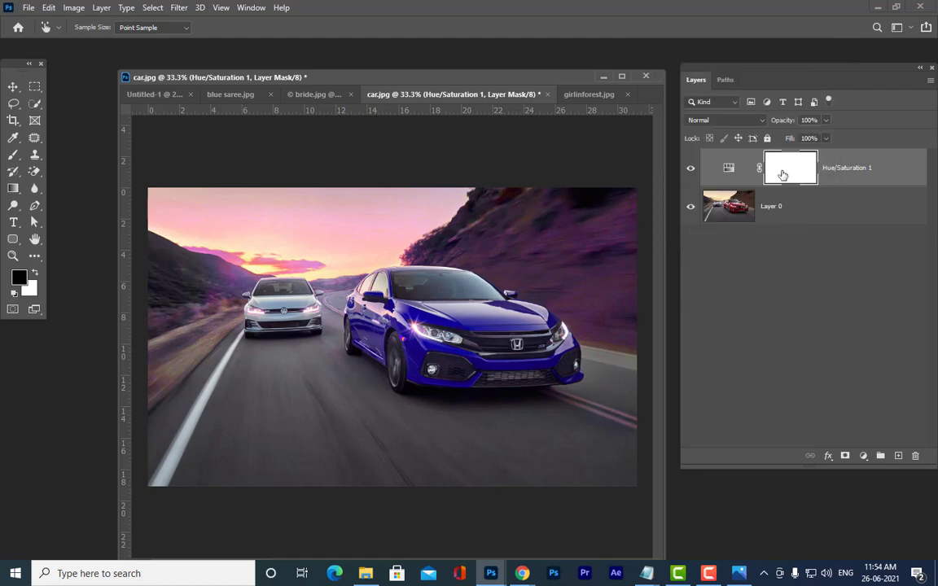
Step: Invert the Hue/Saturation 1 mask to black and reduce the Brush tool to 200 px
{"action": "key", "text": "ctrl+i"}
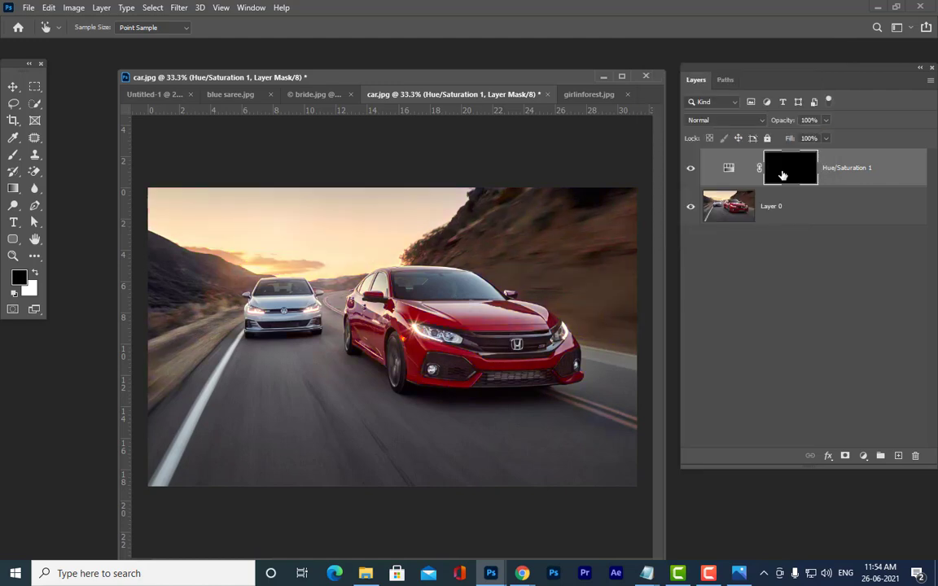
{"action": "left_click", "coordinate": [13, 155]}
{"action": "left_click", "coordinate": [40, 151]}
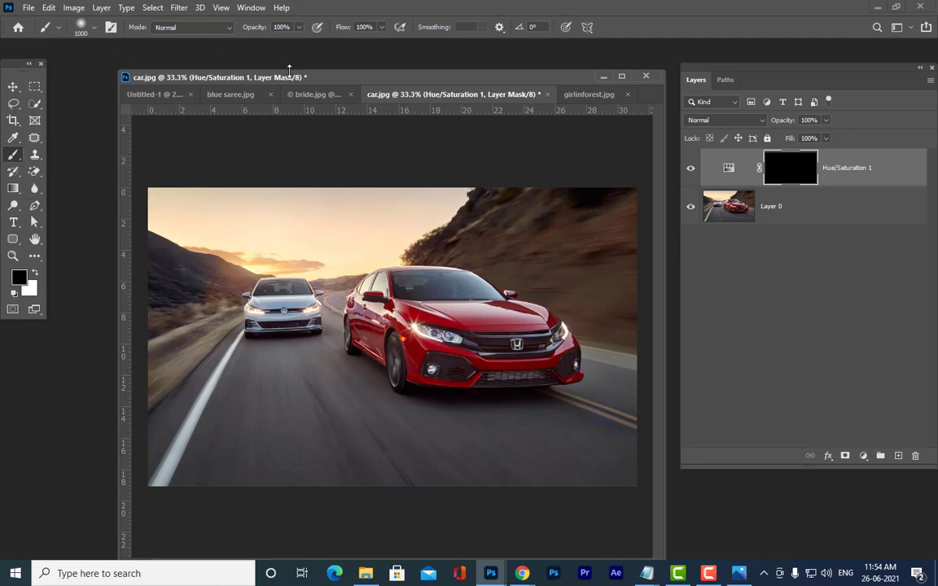
{"action": "left_click_drag", "start_coordinate": [290, 78], "coordinate": [204, 75]}
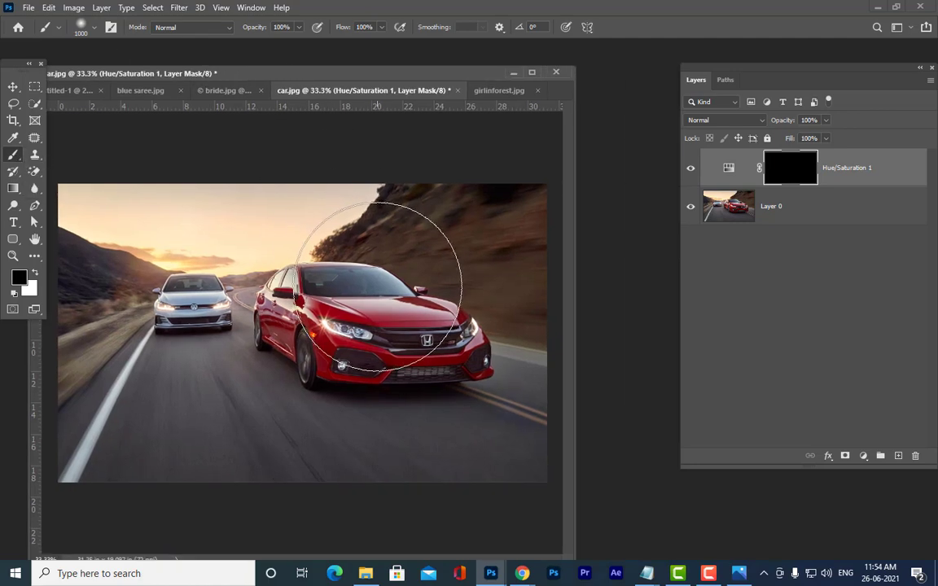
{"action": "key", "text": "bracketleft"}
{"action": "key", "text": "bracketleft"}
{"action": "key", "text": "bracketleft"}
{"action": "key", "text": "bracketleft"}
{"action": "key", "text": "bracketleft"}
{"action": "key", "text": "bracketleft"}
{"action": "key", "text": "bracketleft"}
{"action": "key", "text": "bracketleft"}
{"action": "key", "text": "bracketleft"}
{"action": "key", "text": "bracketleft"}
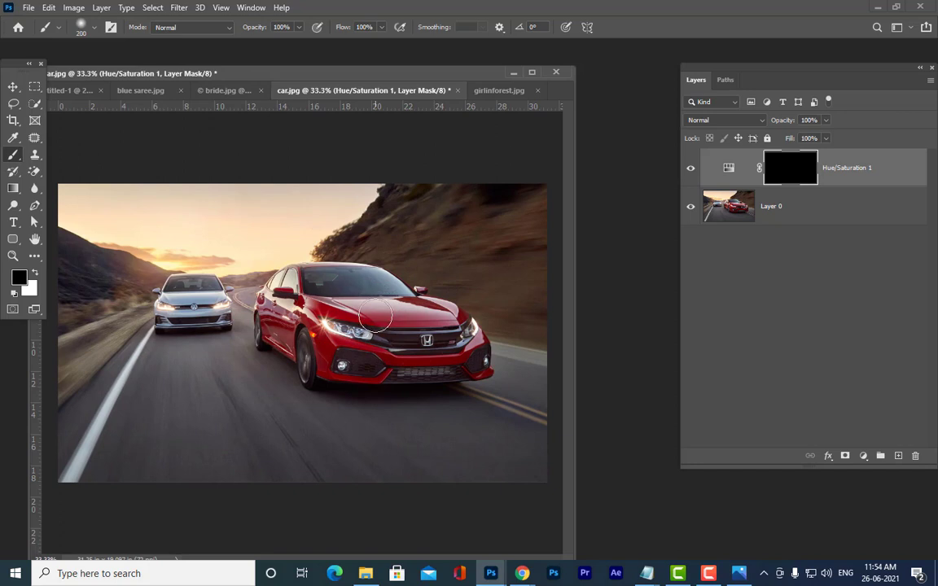
Step: Paint white on the Hue/Saturation 1 mask over the whole red car body so only the car becomes blue
{"action": "left_click", "coordinate": [35, 274]}
{"action": "mouse_move", "coordinate": [343, 313]}
{"action": "left_mouse_down"}
{"action": "mouse_move", "coordinate": [442, 309]}
{"action": "mouse_move", "coordinate": [404, 287]}
{"action": "mouse_move", "coordinate": [321, 294]}
{"action": "mouse_move", "coordinate": [277, 285]}
{"action": "mouse_move", "coordinate": [356, 324]}
{"action": "mouse_move", "coordinate": [416, 327]}
{"action": "left_mouse_up"}
{"action": "mouse_move", "coordinate": [366, 370]}
{"action": "left_mouse_down"}
{"action": "mouse_move", "coordinate": [428, 318]}
{"action": "mouse_move", "coordinate": [477, 347]}
{"action": "left_mouse_up"}
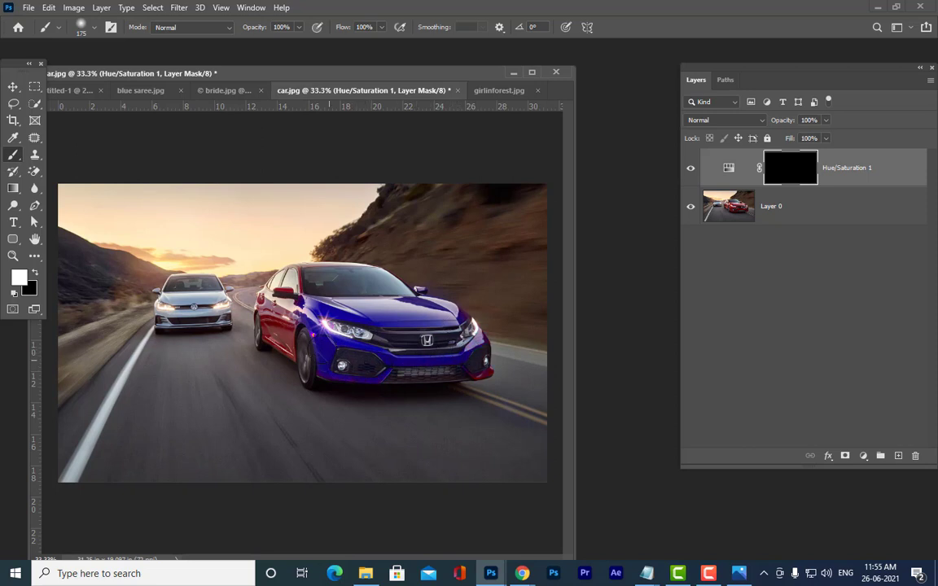
{"action": "mouse_move", "coordinate": [296, 302]}
{"action": "left_mouse_down"}
{"action": "mouse_move", "coordinate": [265, 281]}
{"action": "mouse_move", "coordinate": [254, 294]}
{"action": "mouse_move", "coordinate": [259, 259]}
{"action": "mouse_move", "coordinate": [244, 272]}
{"action": "mouse_move", "coordinate": [252, 300]}
{"action": "mouse_move", "coordinate": [236, 268]}
{"action": "mouse_move", "coordinate": [310, 360]}
{"action": "mouse_move", "coordinate": [288, 293]}
{"action": "mouse_move", "coordinate": [262, 259]}
{"action": "mouse_move", "coordinate": [279, 288]}
{"action": "mouse_move", "coordinate": [296, 253]}
{"action": "mouse_move", "coordinate": [447, 337]}
{"action": "left_mouse_up"}
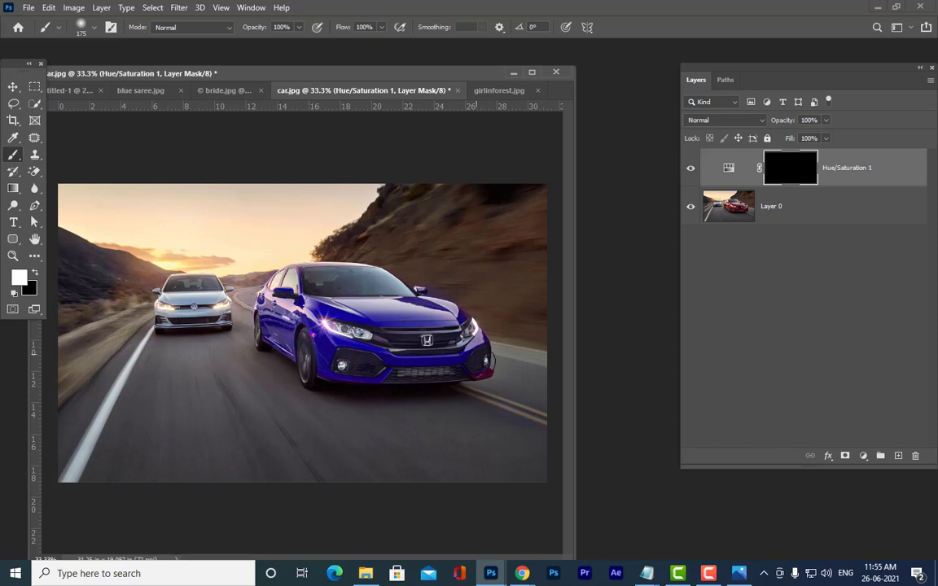
{"action": "mouse_move", "coordinate": [483, 367]}
{"action": "left_mouse_down"}
{"action": "mouse_move", "coordinate": [443, 332]}
{"action": "mouse_move", "coordinate": [319, 316]}
{"action": "mouse_move", "coordinate": [335, 346]}
{"action": "left_mouse_up"}
{"action": "mouse_move", "coordinate": [402, 331]}
{"action": "left_mouse_down"}
{"action": "mouse_move", "coordinate": [371, 297]}
{"action": "mouse_move", "coordinate": [291, 277]}
{"action": "mouse_move", "coordinate": [371, 297]}
{"action": "mouse_move", "coordinate": [249, 283]}
{"action": "mouse_move", "coordinate": [370, 290]}
{"action": "mouse_move", "coordinate": [545, 341]}
{"action": "left_mouse_up"}
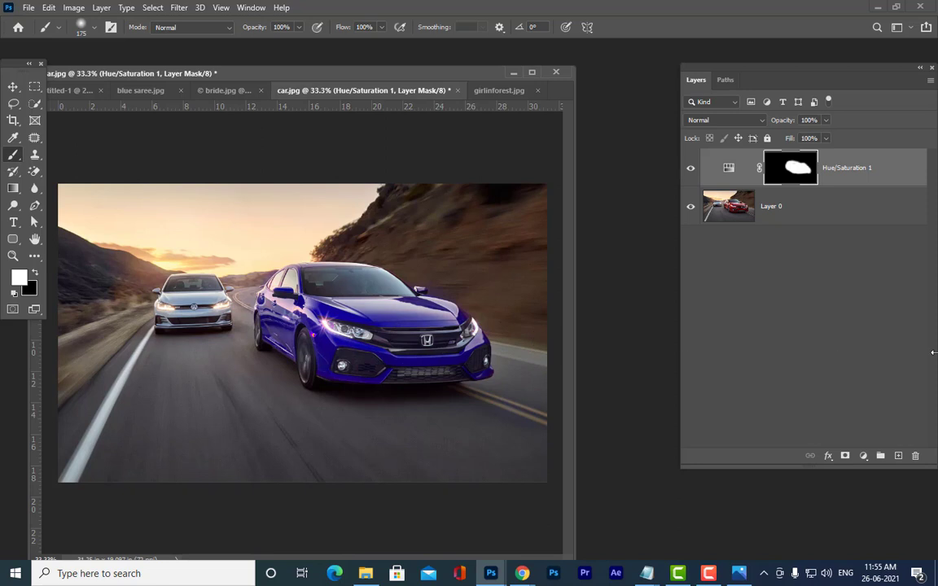